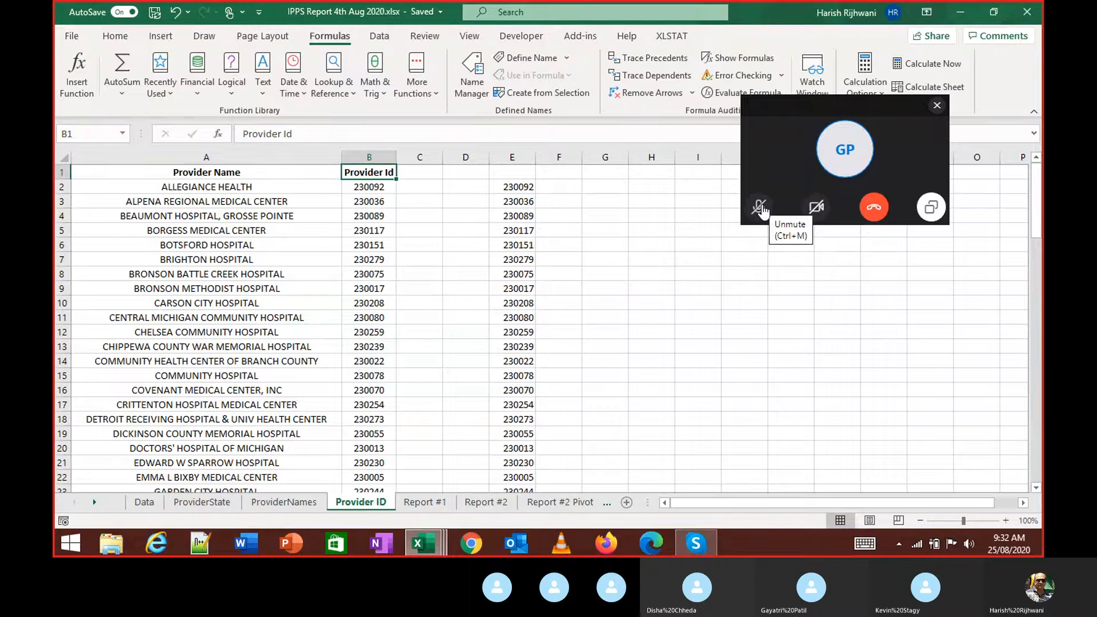
# Step: Unmute the call microphone and review the Report #2 Pivot, Report #2 and Report #1 sheets of the IPPS report workbook
pyautogui.click(761, 208)
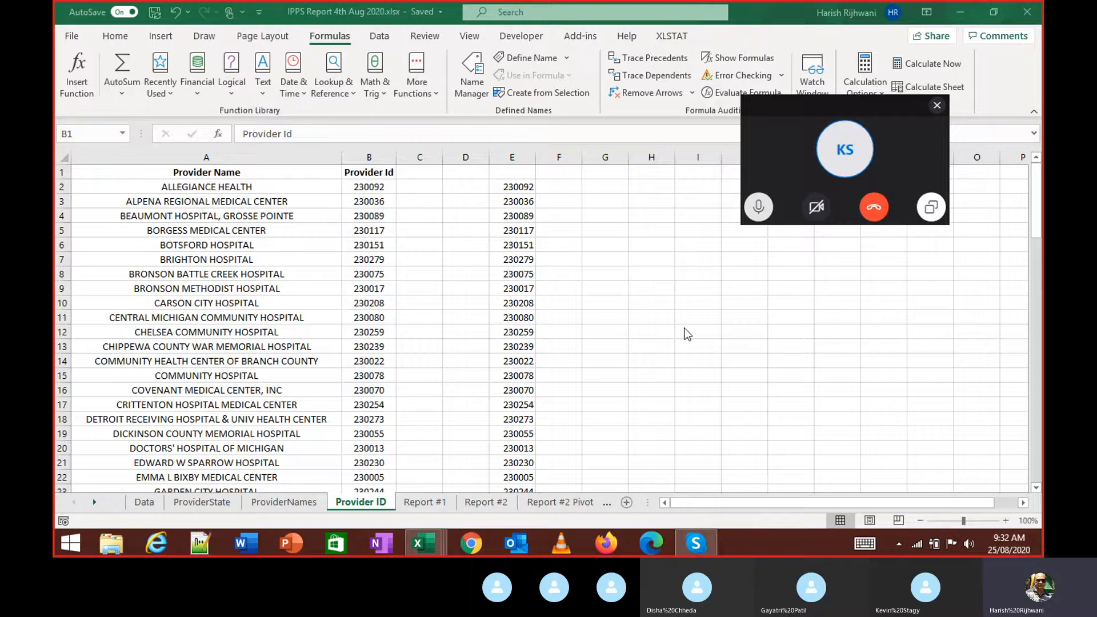
pyautogui.hotkey('alt', 'Tab')
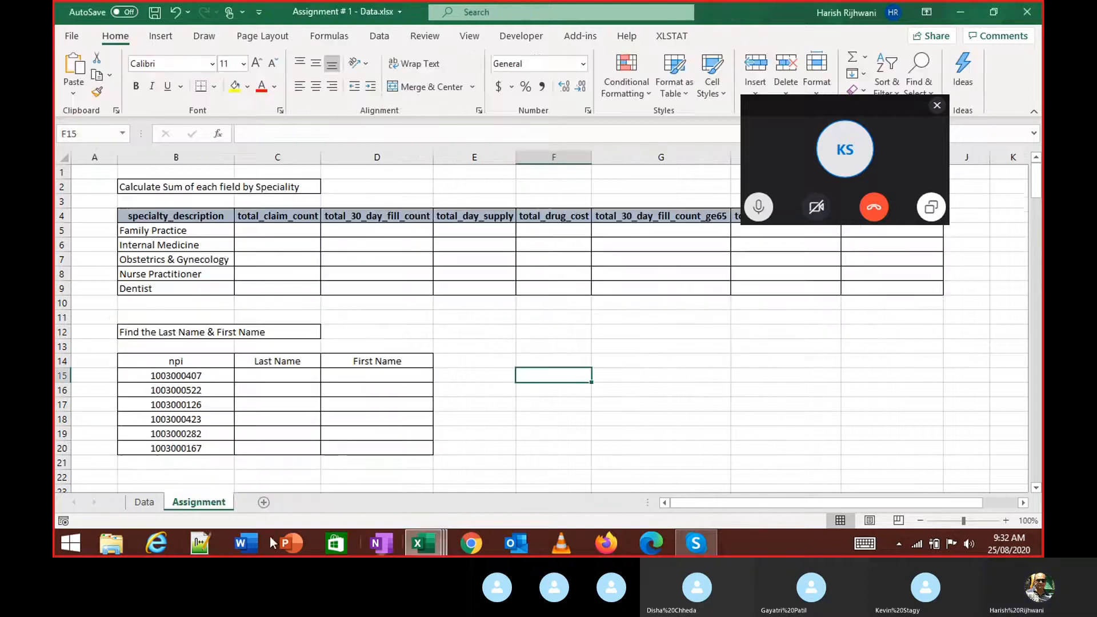
pyautogui.hotkey('alt', 'Tab')
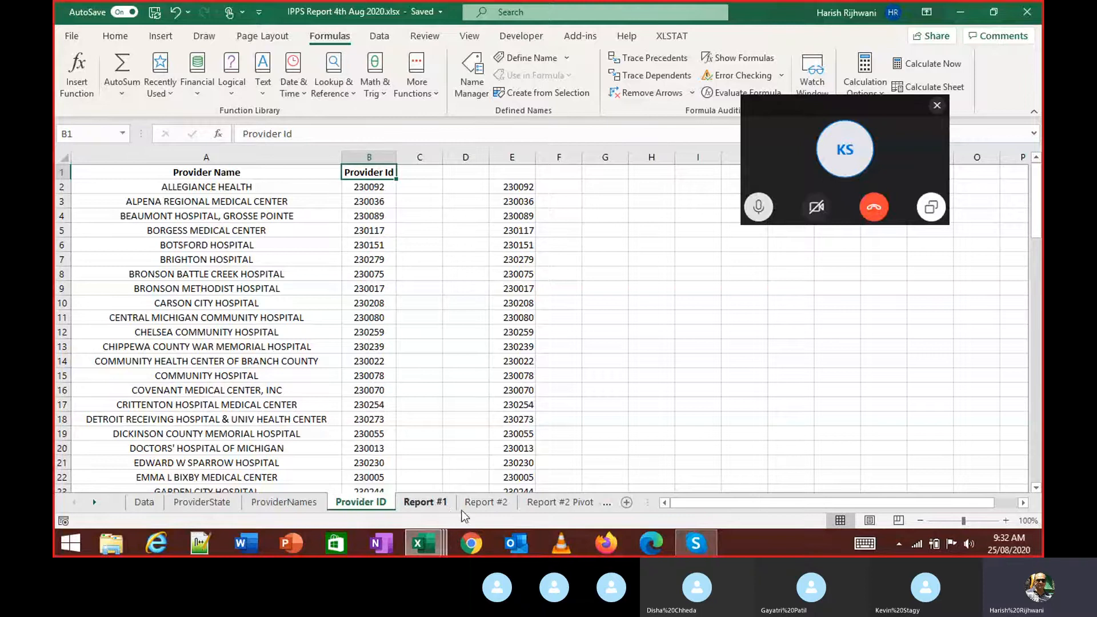
pyautogui.click(543, 505)
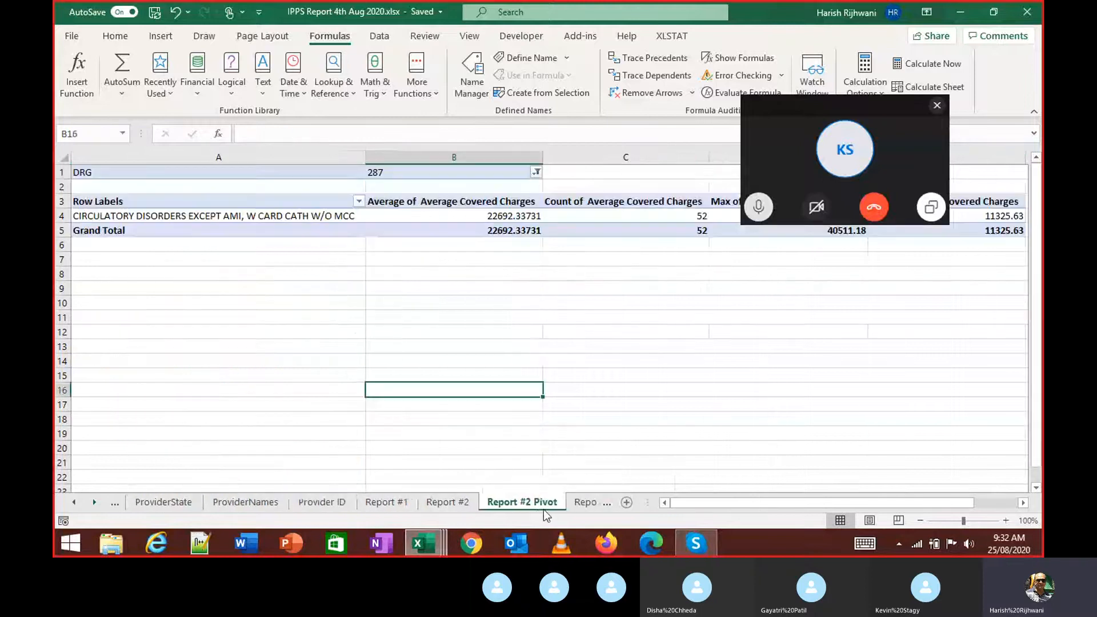
pyautogui.click(432, 232)
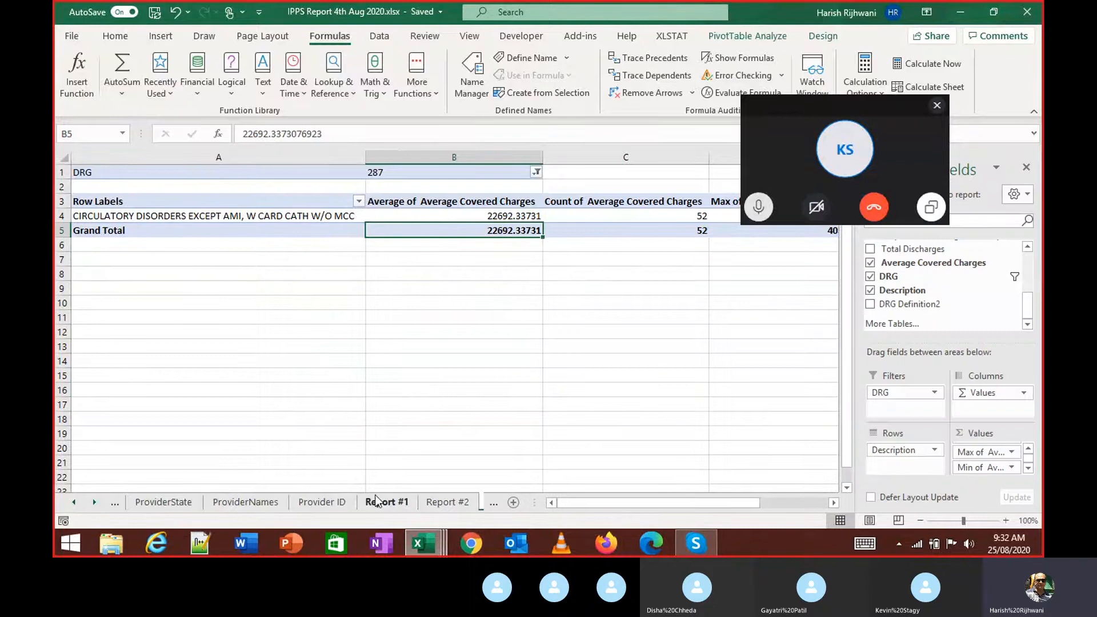
pyautogui.click(447, 502)
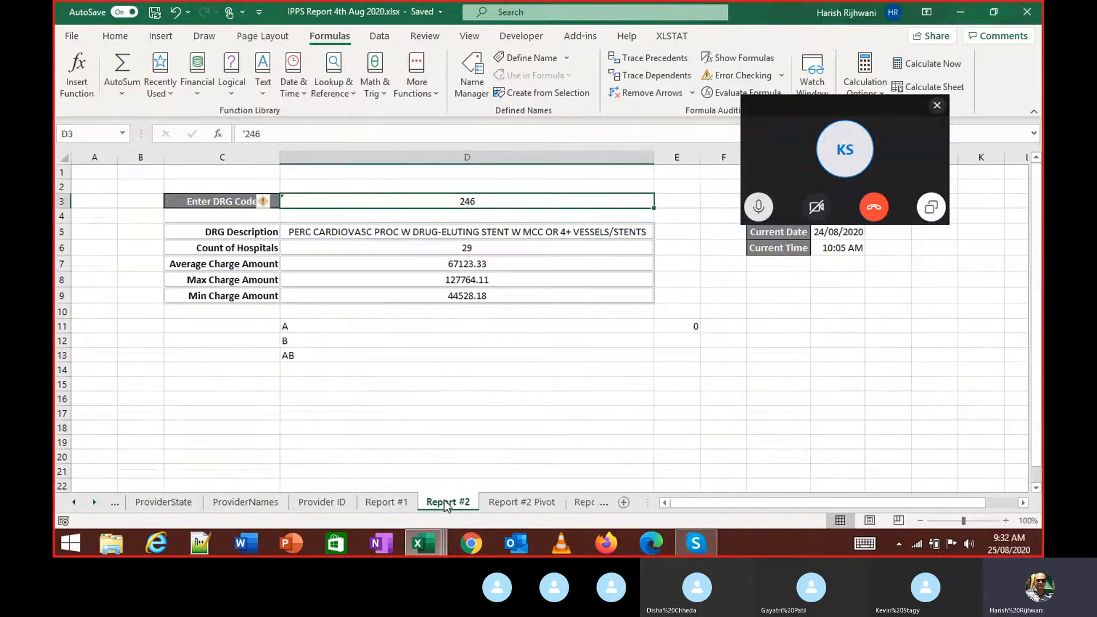
pyautogui.click(388, 298)
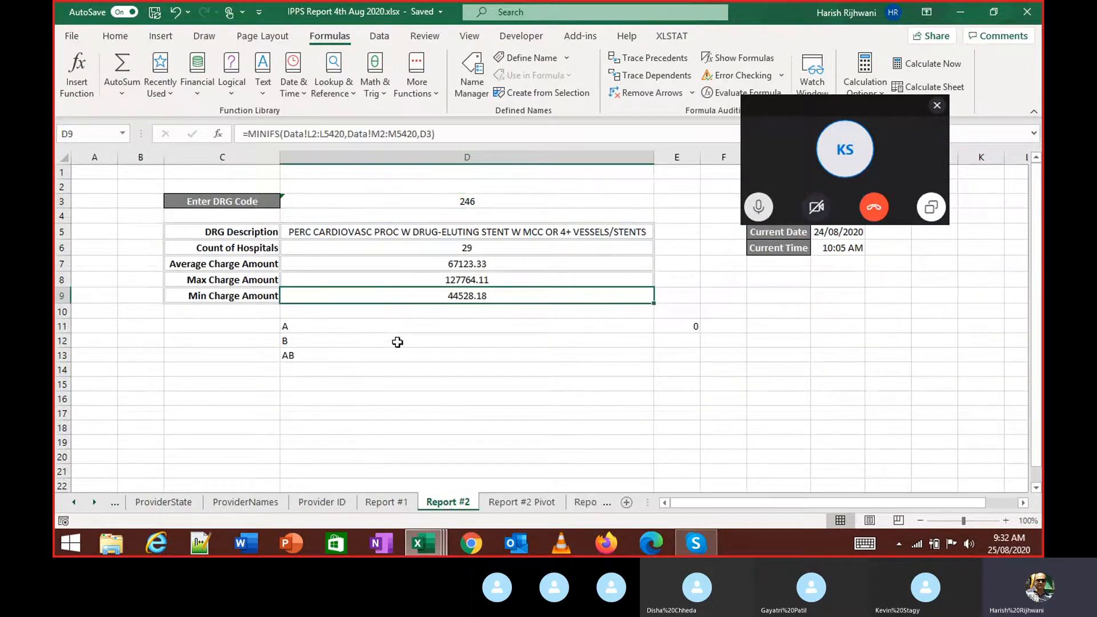
pyautogui.click(517, 504)
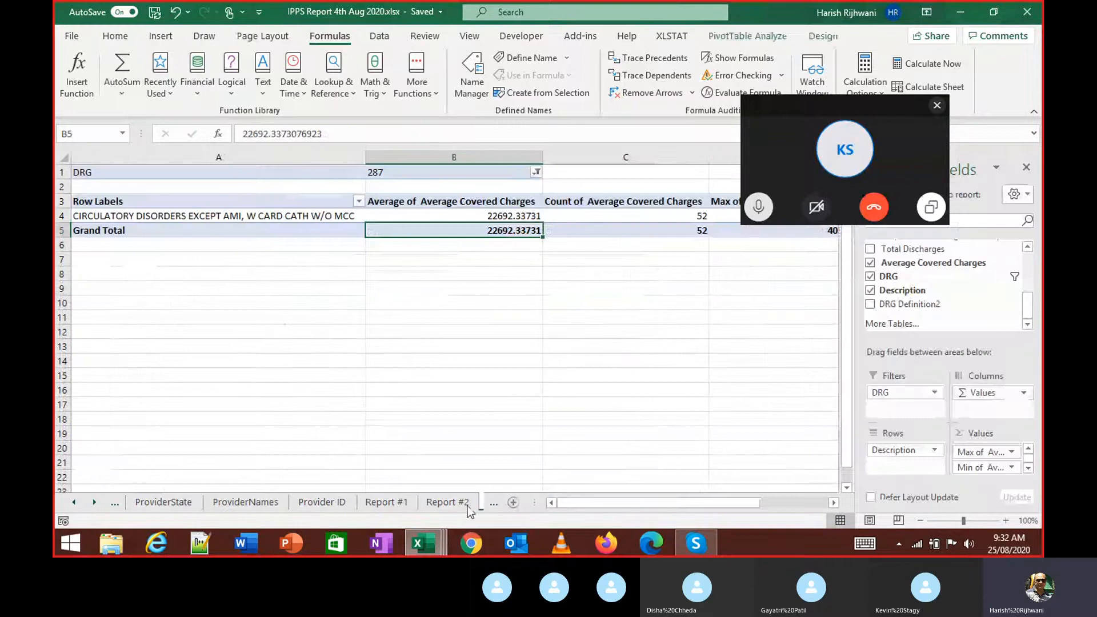
pyautogui.click(400, 508)
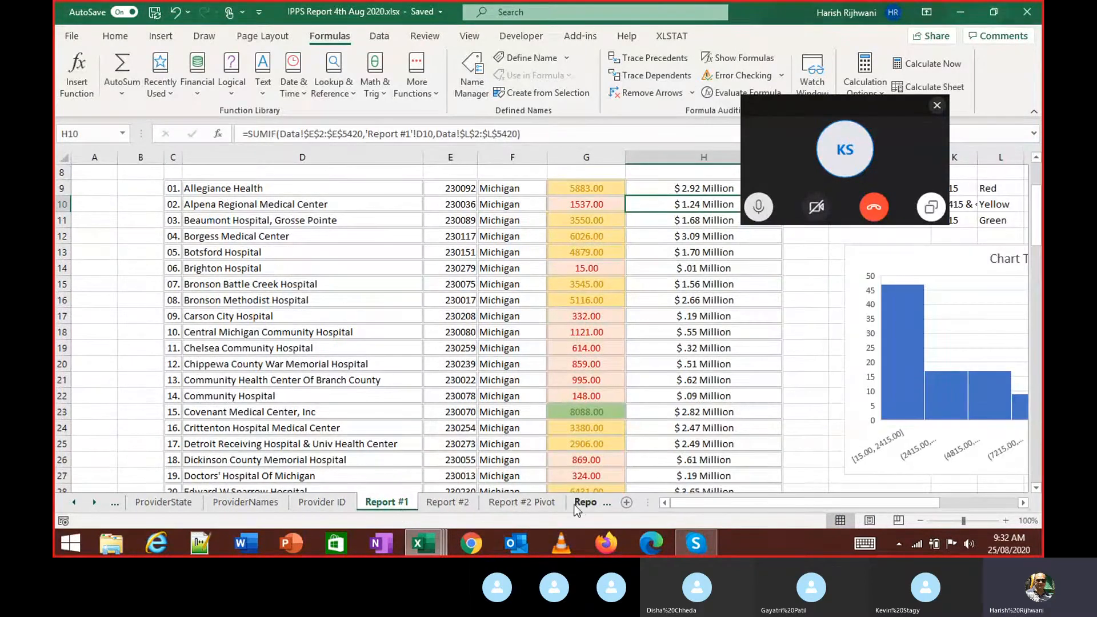
# Step: Switch to the IPPS Data Assignment workbook and examine the Assignment 03 section on the number of hospitals in a city
pyautogui.hotkey('alt', 'Tab')
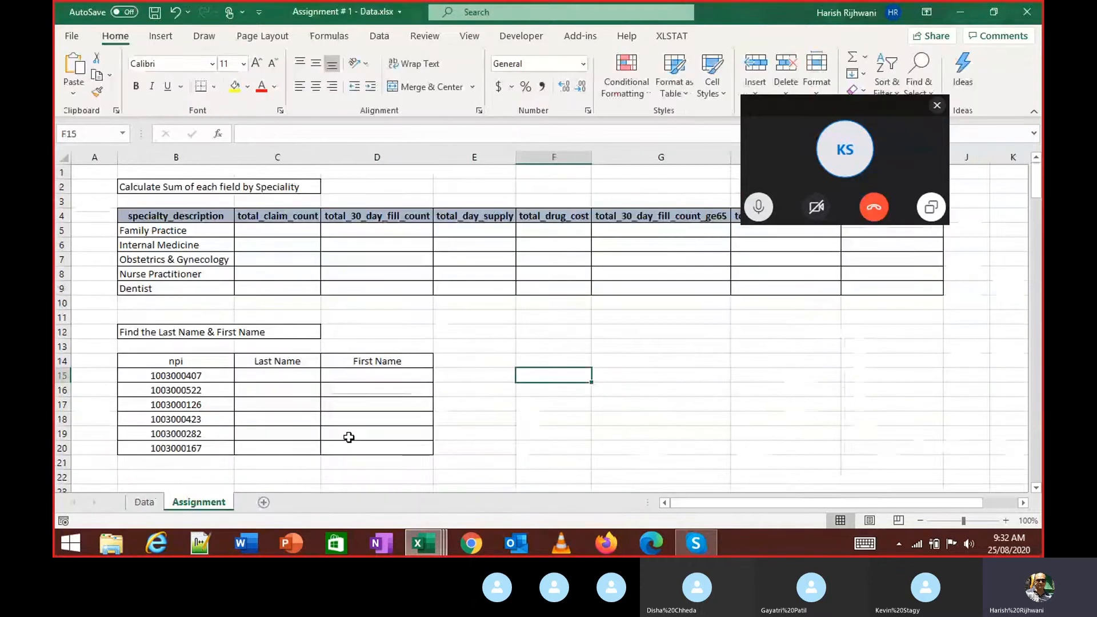
pyautogui.hotkey('alt', 'Tab')
pyautogui.scroll(-6, 349, 437)
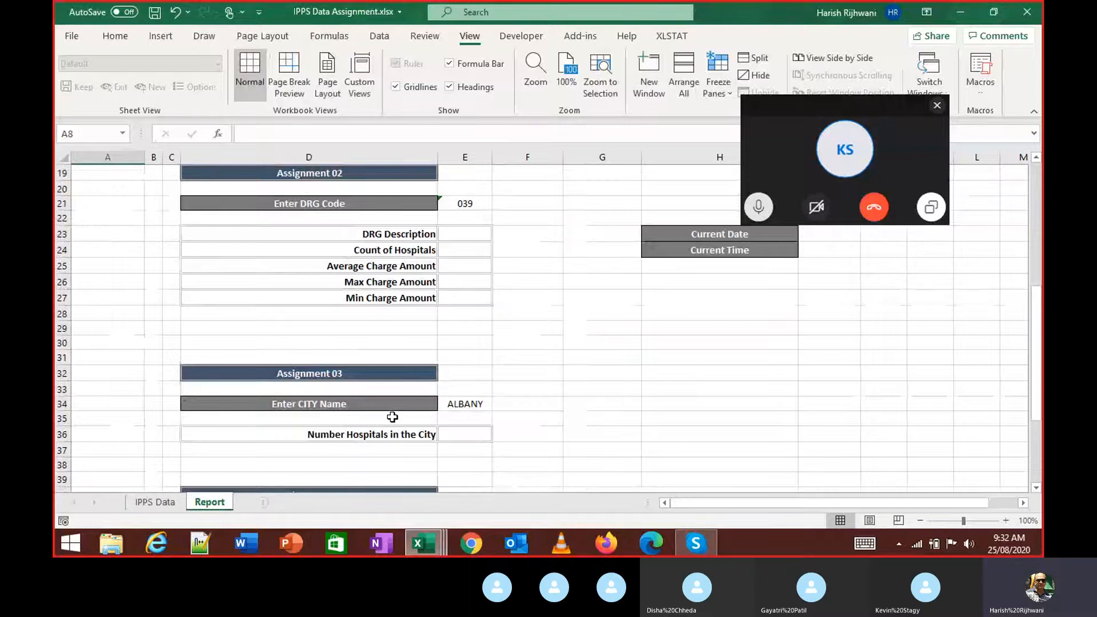
pyautogui.moveTo(511, 403); pyautogui.dragTo(167, 450)
pyautogui.click(167, 449)
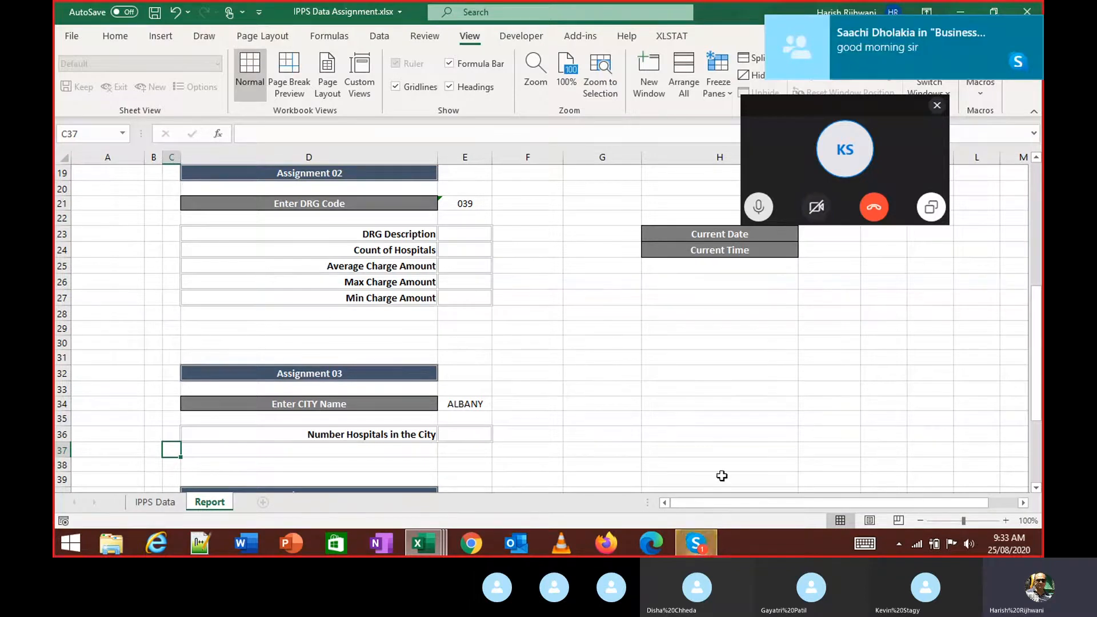
pyautogui.click(598, 378)
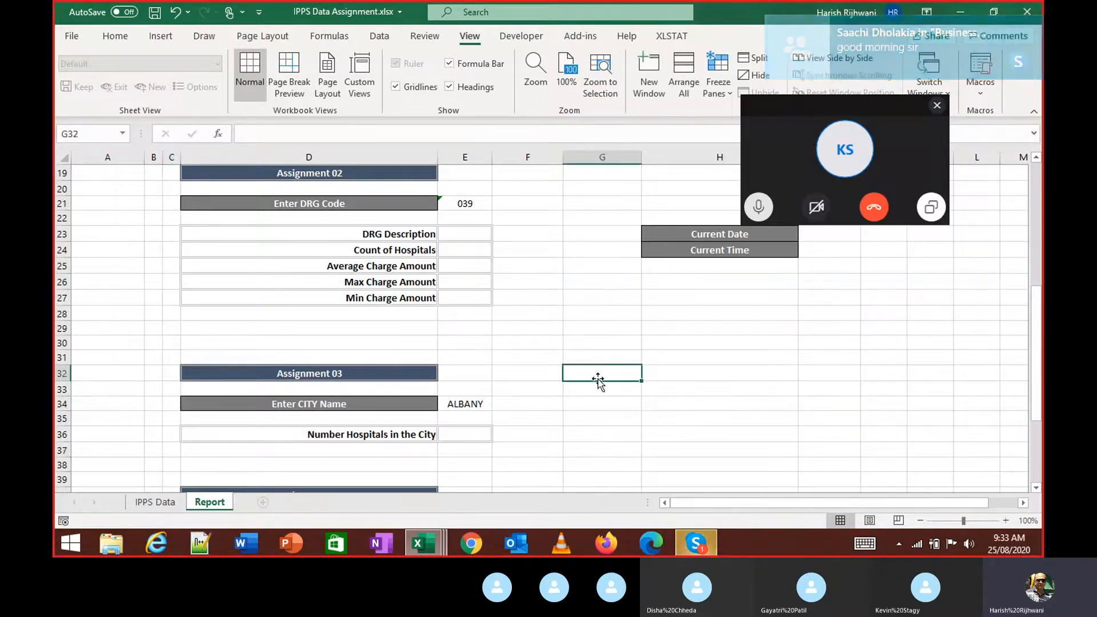
# Step: Check the Skype conversation and close the floating call window covering the worksheet
pyautogui.click(693, 544)
pyautogui.click(693, 545)
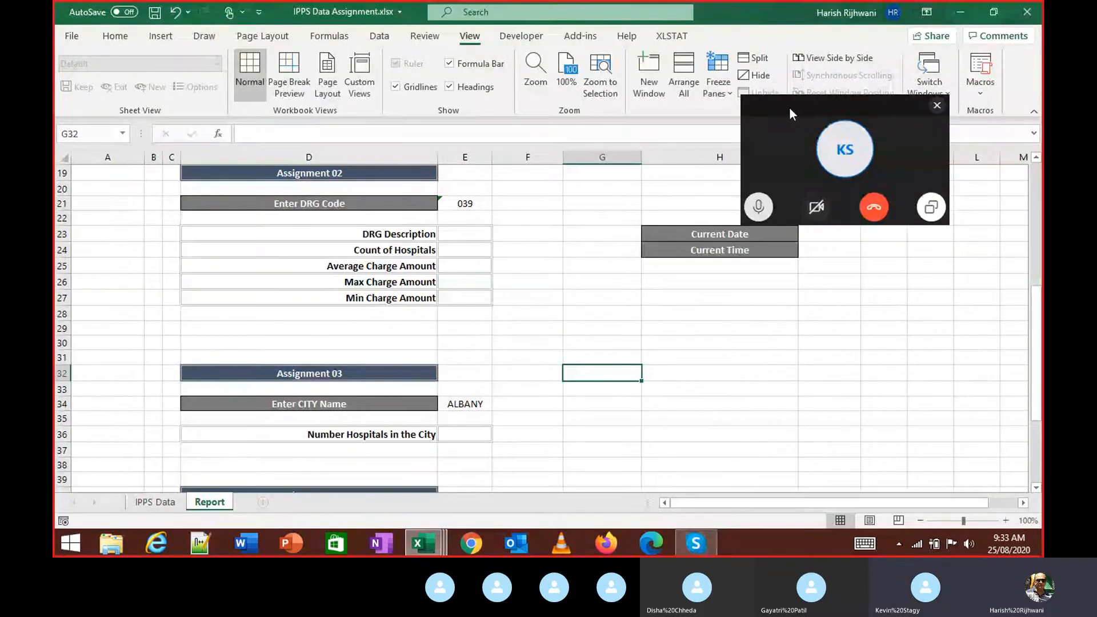
pyautogui.click(937, 105)
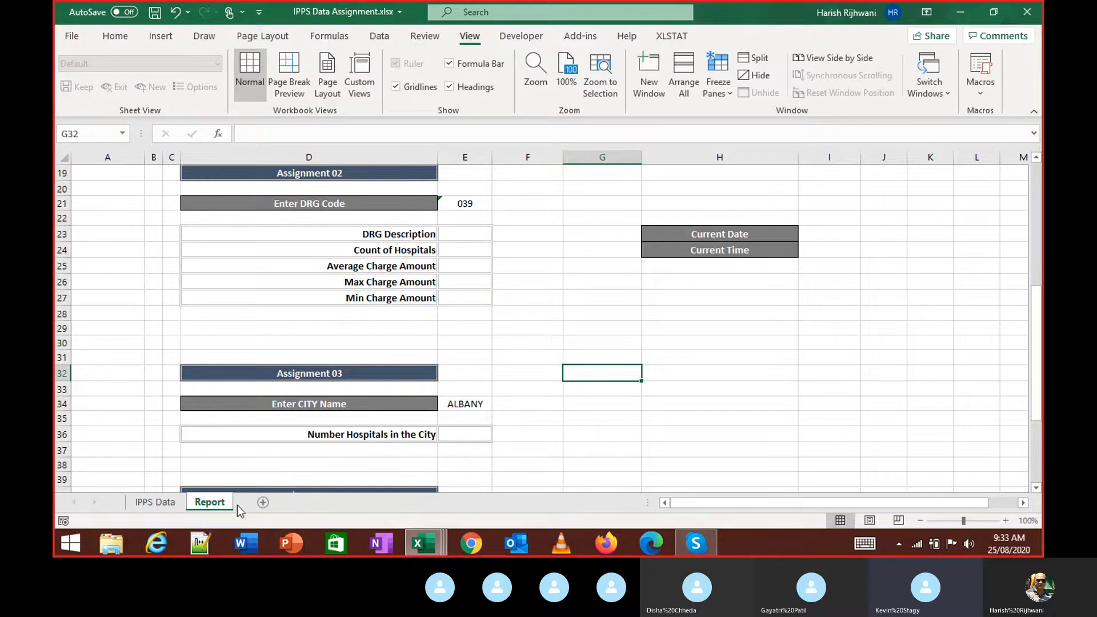
# Step: Switch to the IPPS Report 4th Aug 2020 workbook and go to its Data sheet
pyautogui.hotkey('alt', 'Tab')
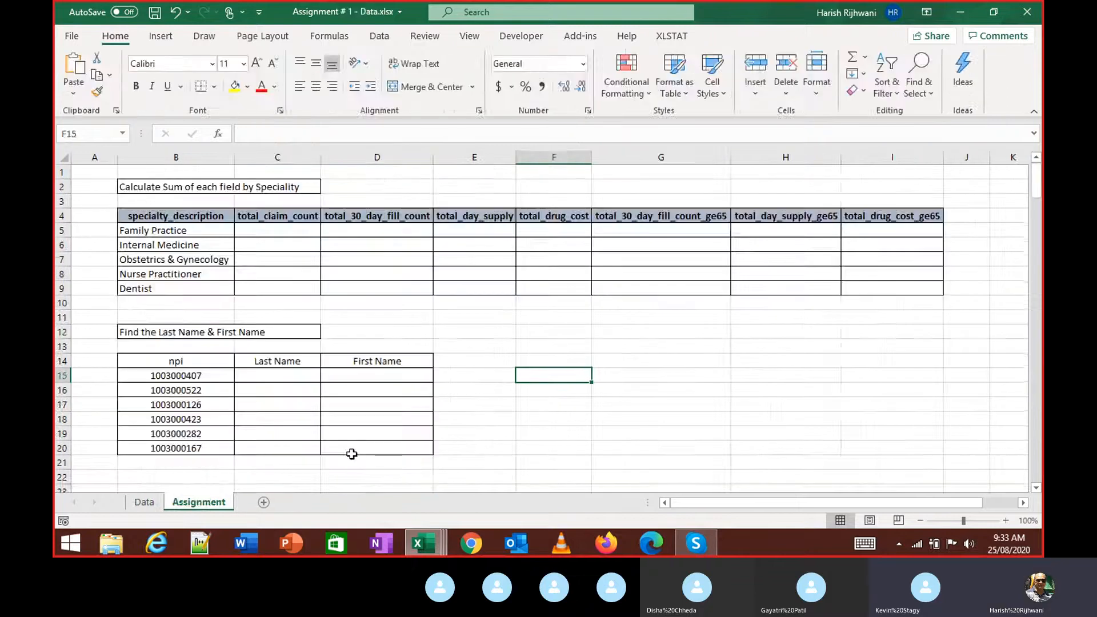
pyautogui.hotkey('alt', 'Tab')
pyautogui.hotkey('alt', 'Tab')
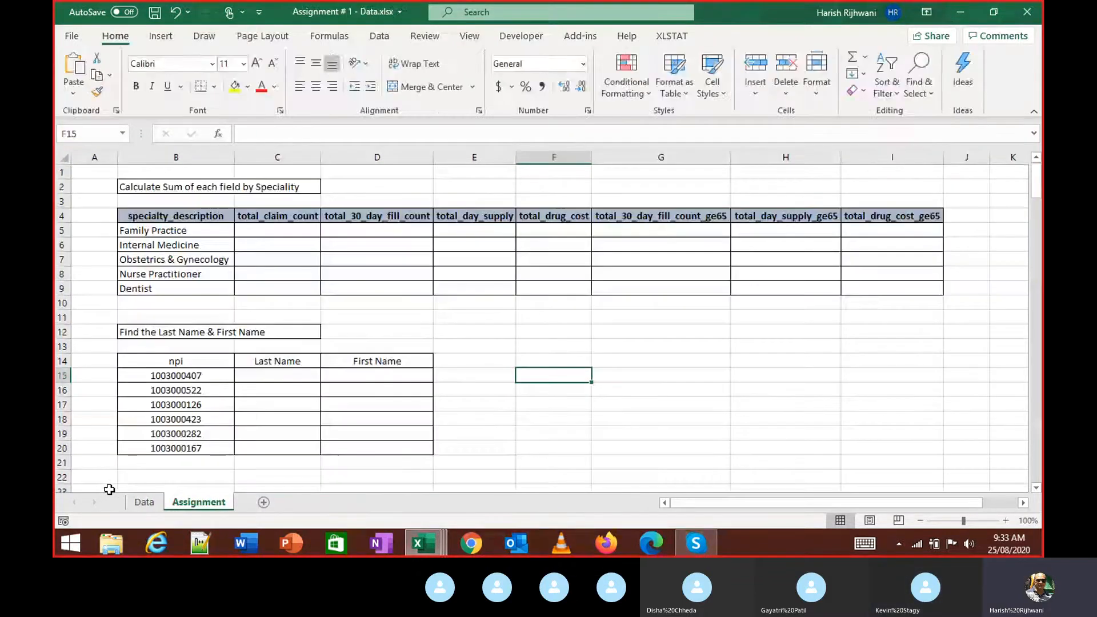
pyautogui.press('w')
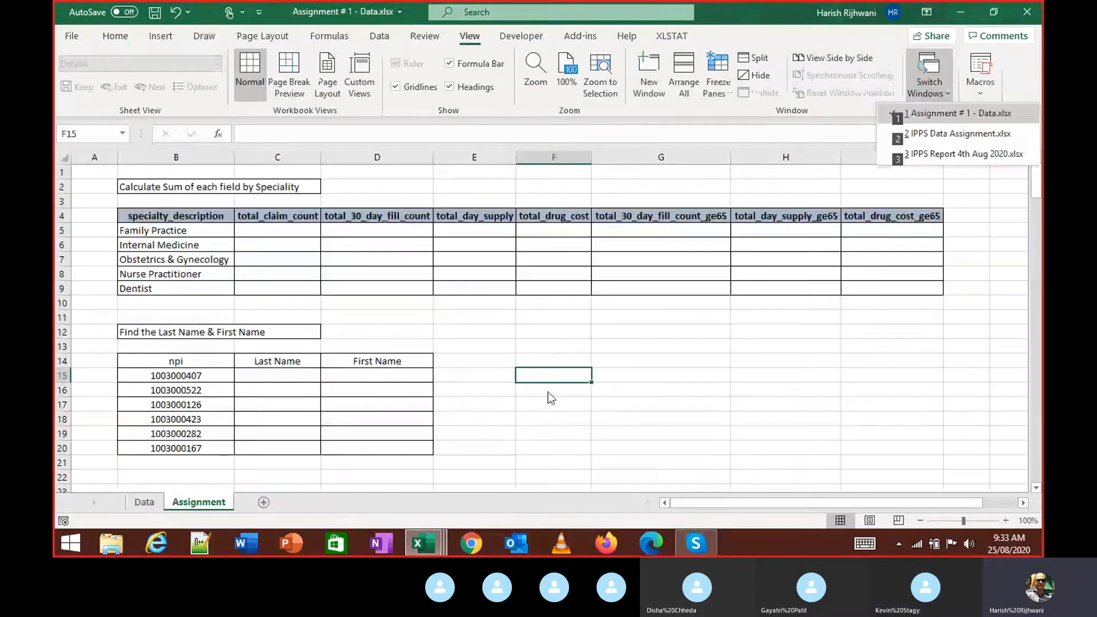
pyautogui.click(927, 162)
pyautogui.click(517, 502)
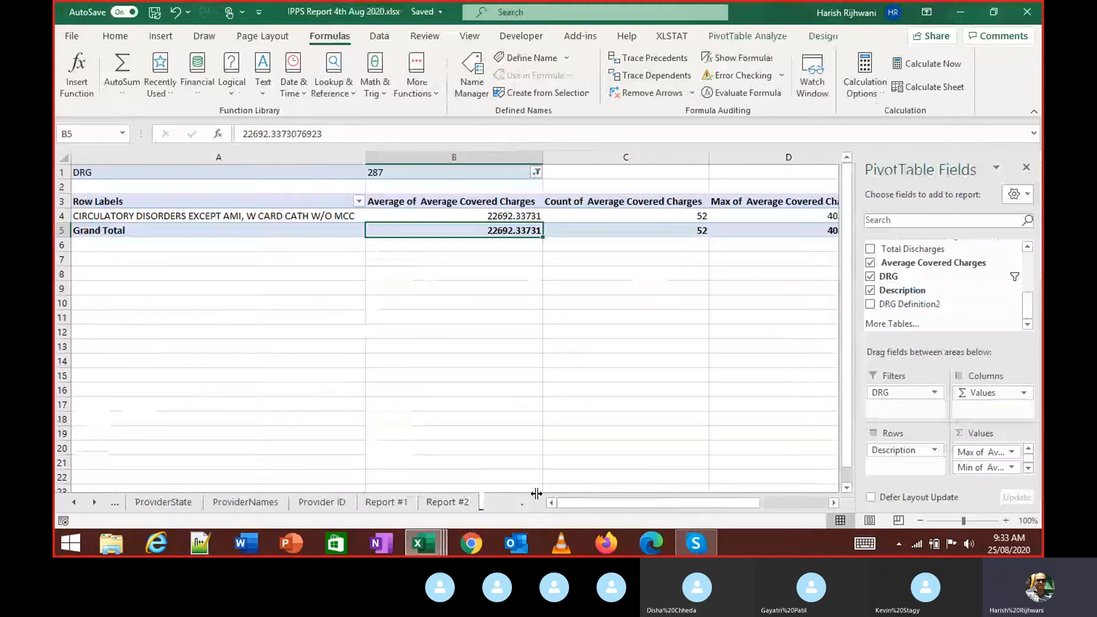
pyautogui.click(163, 501)
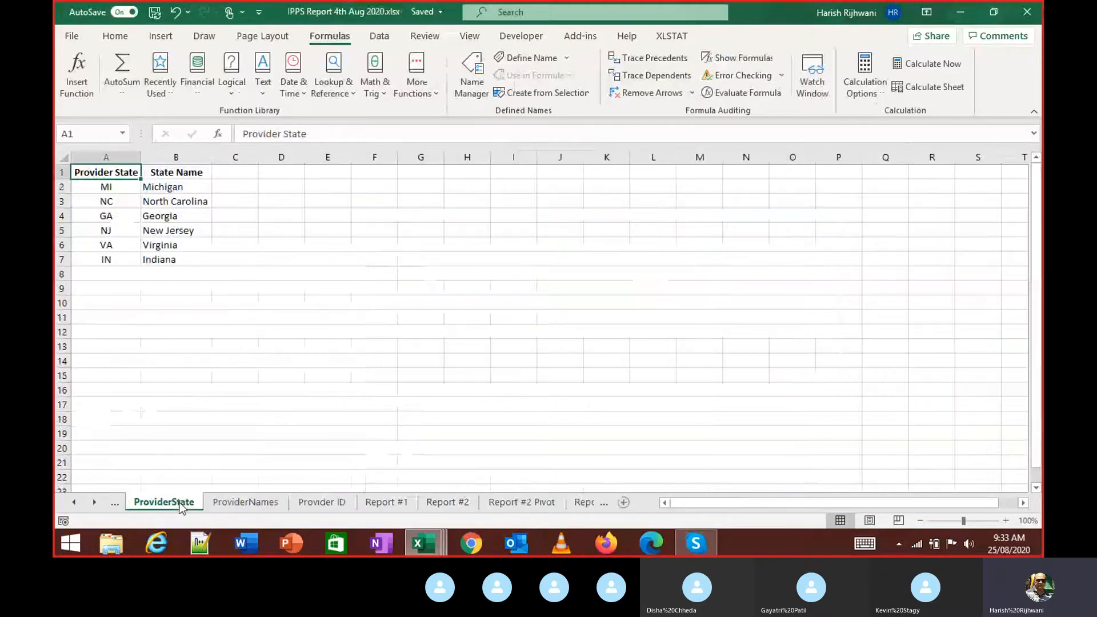
pyautogui.hotkey('ctrl', 'pageup')
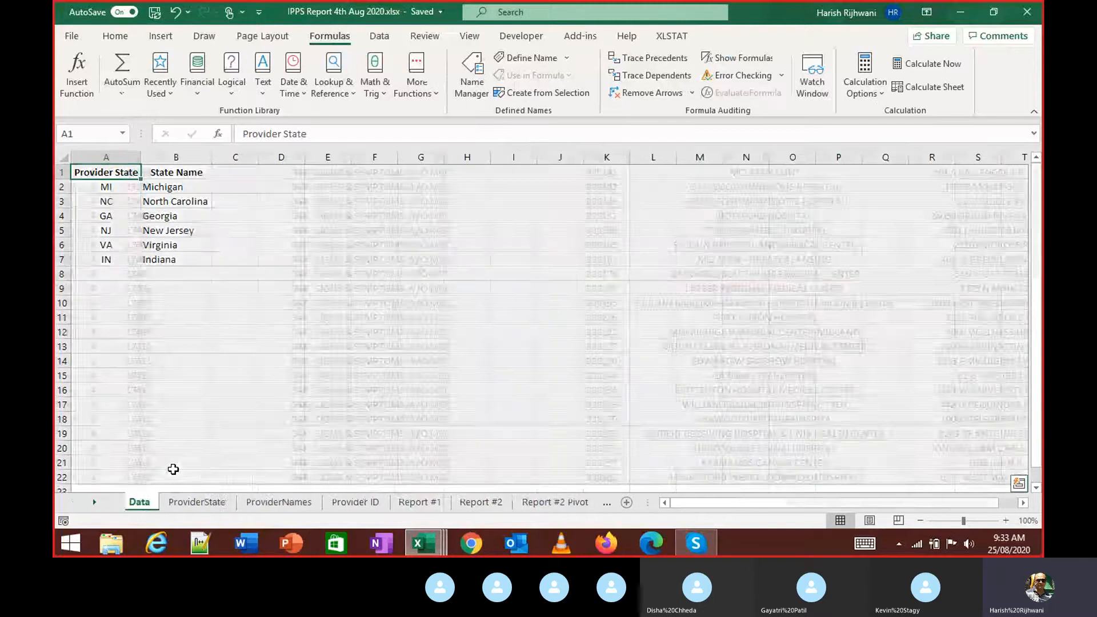
# Step: Create a PivotTable on a new worksheet from the full Data sheet range A1:O5420
pyautogui.hotkey('ctrl', 'Home')
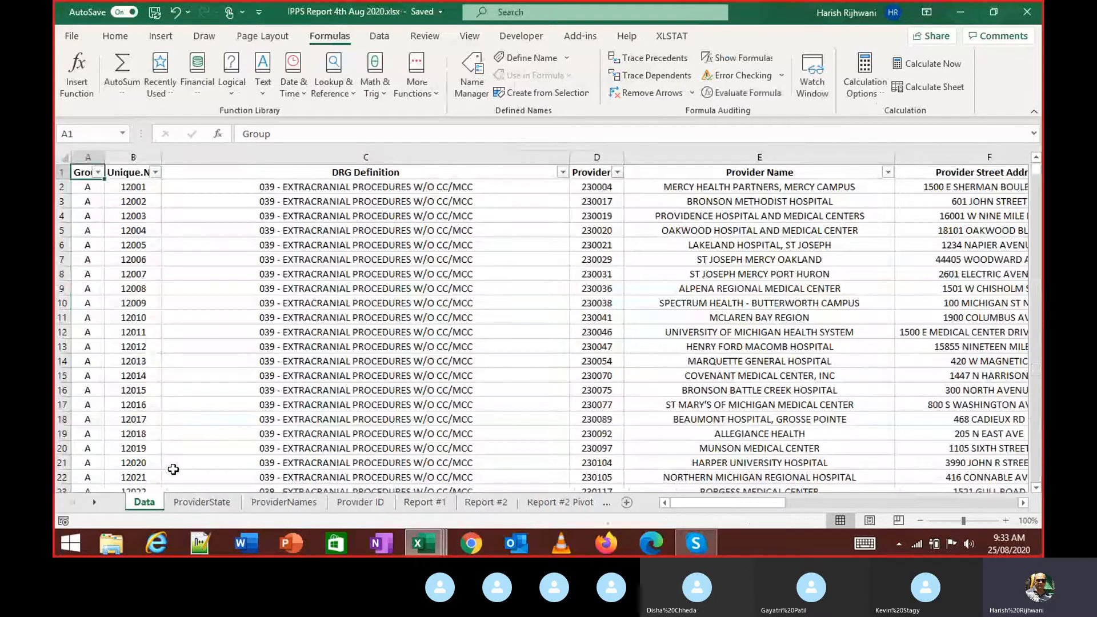
pyautogui.hotkey('ctrl', 'shift', 'End')
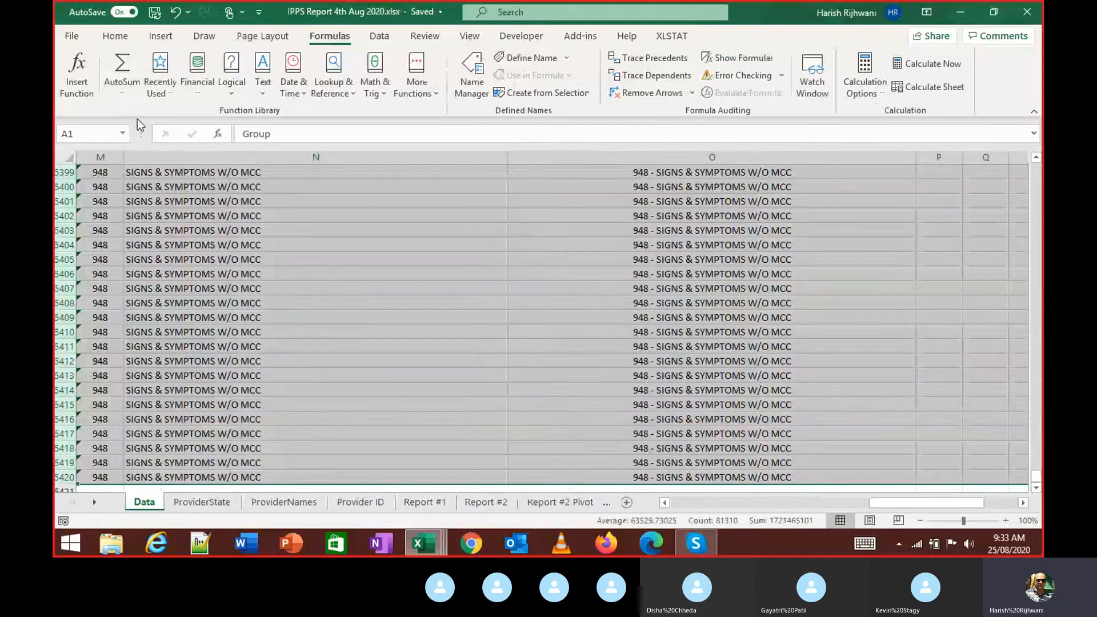
pyautogui.click(160, 35)
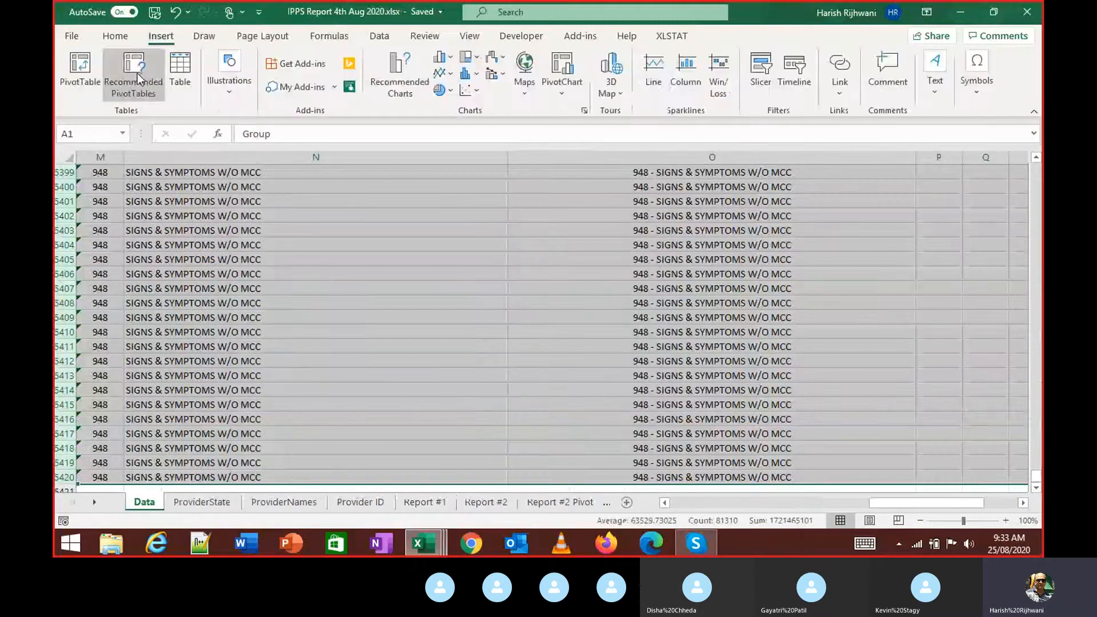
pyautogui.click(79, 65)
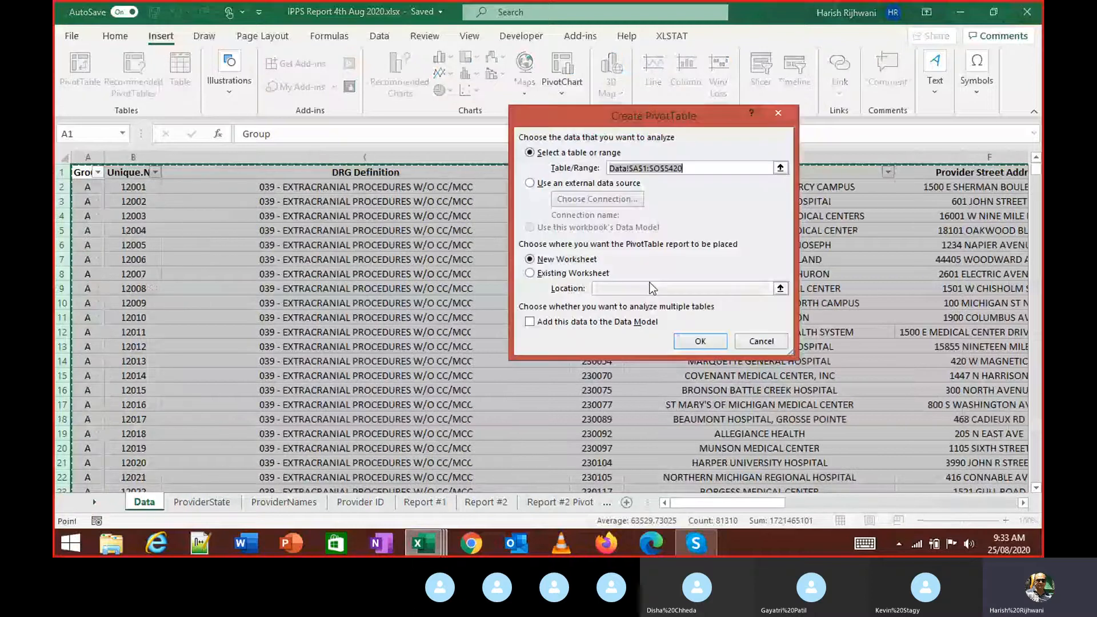
pyautogui.click(698, 342)
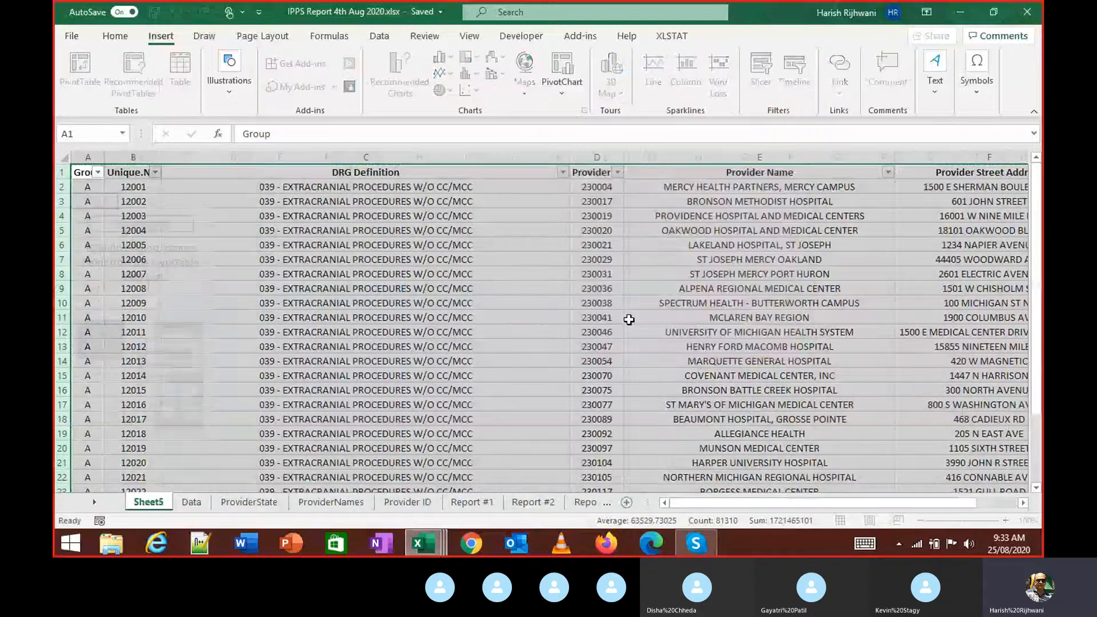
# Step: Move the new pivot sheet directly after Report #3 and rename it "Report #3 Pivot"
pyautogui.moveTo(142, 505)
pyautogui.mouseDown()
pyautogui.moveTo(497, 504)
pyautogui.moveTo(404, 506)
pyautogui.moveTo(483, 504)
pyautogui.moveTo(468, 505)
pyautogui.mouseUp()
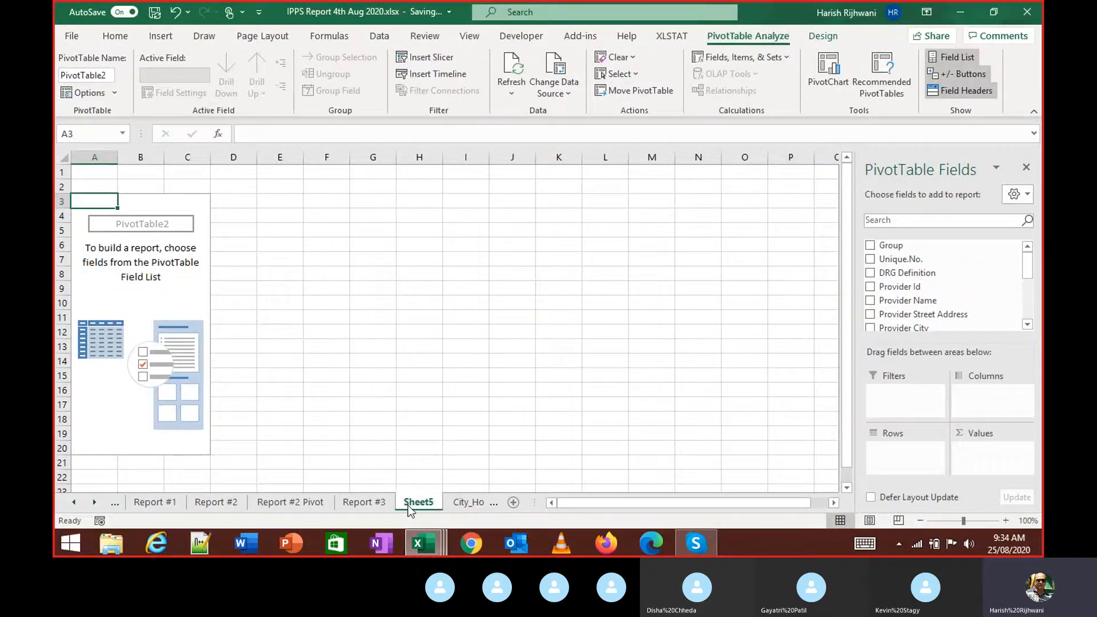
pyautogui.click(372, 506)
pyautogui.doubleClick(426, 507)
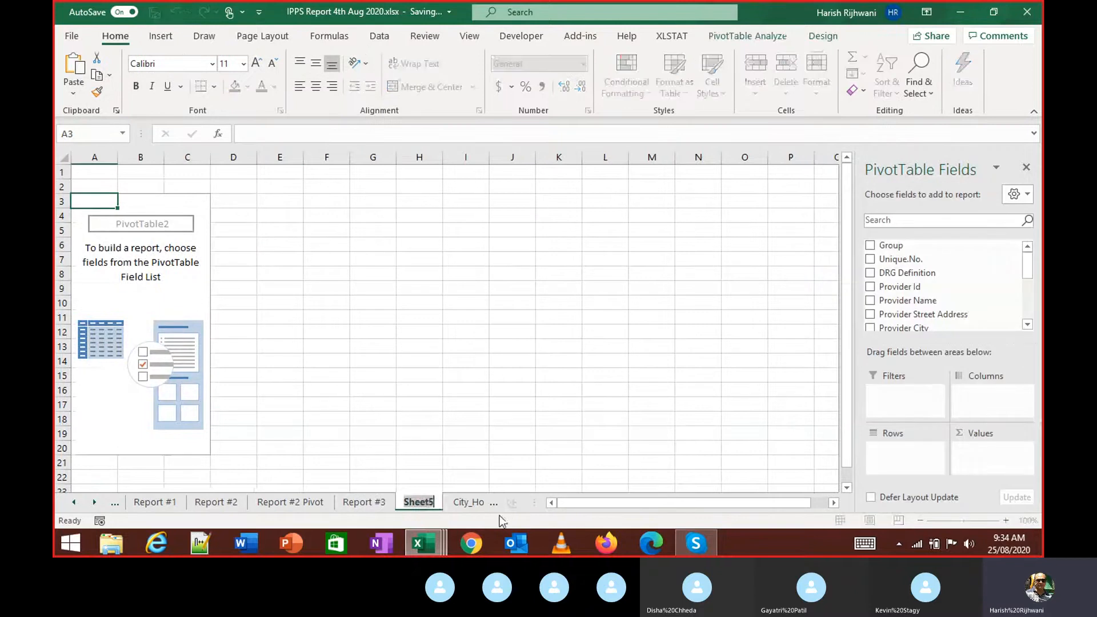
pyautogui.write('Report #3 Pivot')
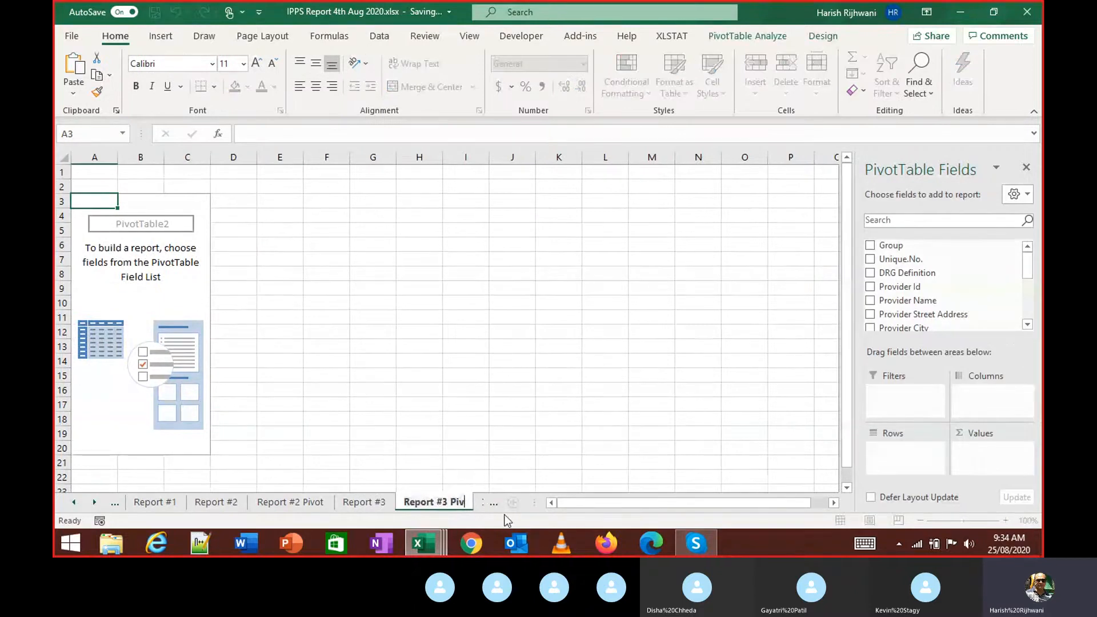
pyautogui.press('Return')
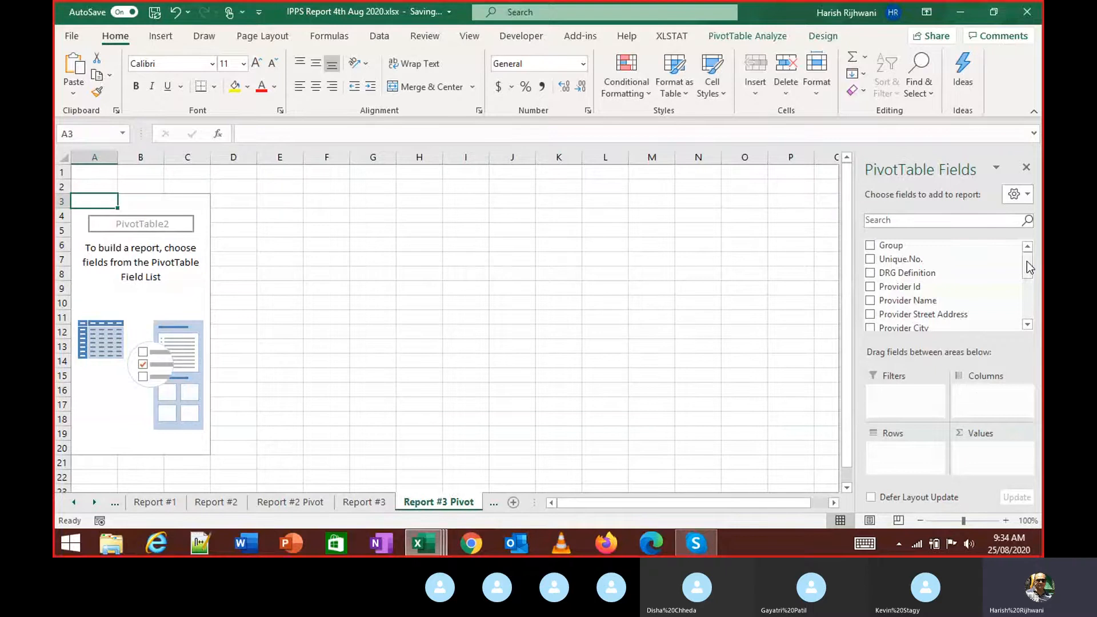
# Step: Add Provider City as the report filter and a count of Provider Name as the value, with the city filtered to ADRIAN
pyautogui.moveTo(1026, 262); pyautogui.dragTo(1027, 271)
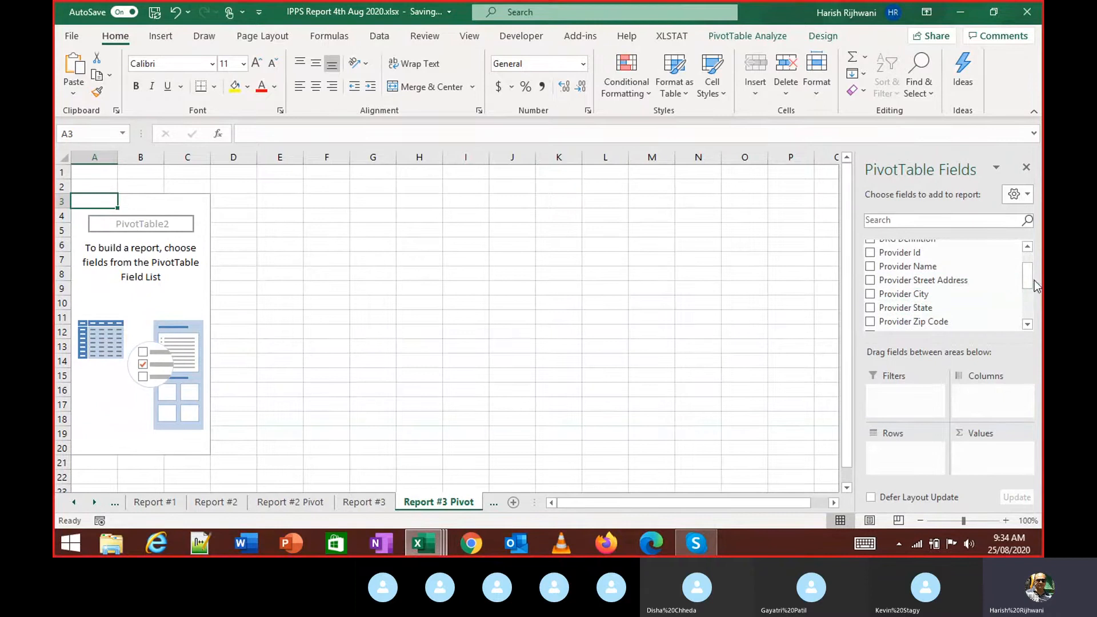
pyautogui.moveTo(906, 294); pyautogui.dragTo(906, 407)
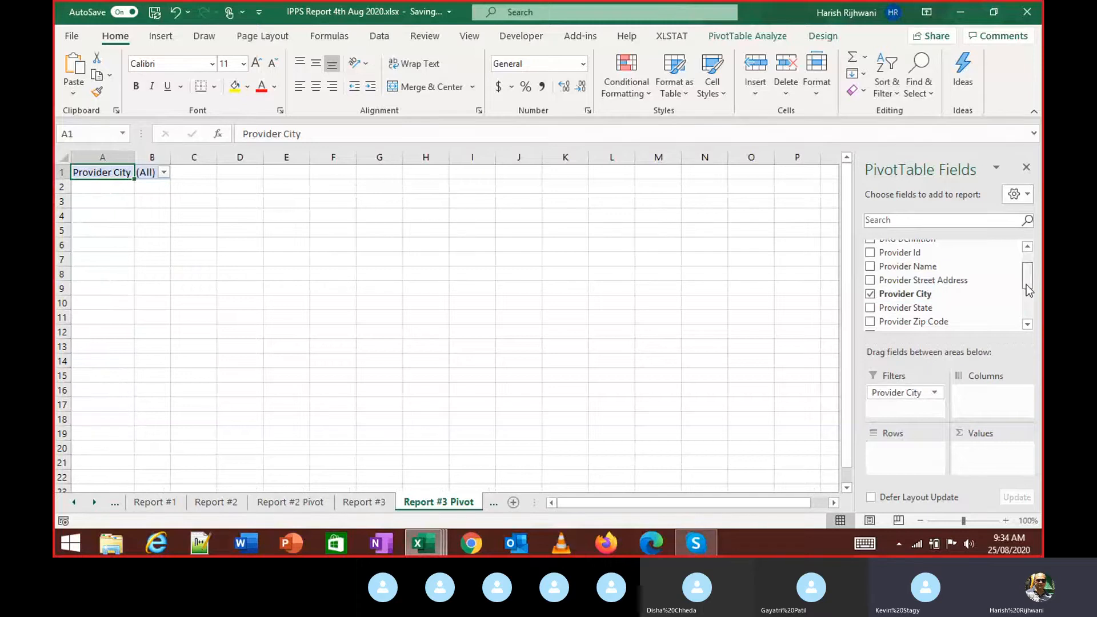
pyautogui.moveTo(1026, 284)
pyautogui.mouseDown()
pyautogui.moveTo(1023, 272)
pyautogui.moveTo(1030, 301)
pyautogui.moveTo(1028, 278)
pyautogui.mouseUp()
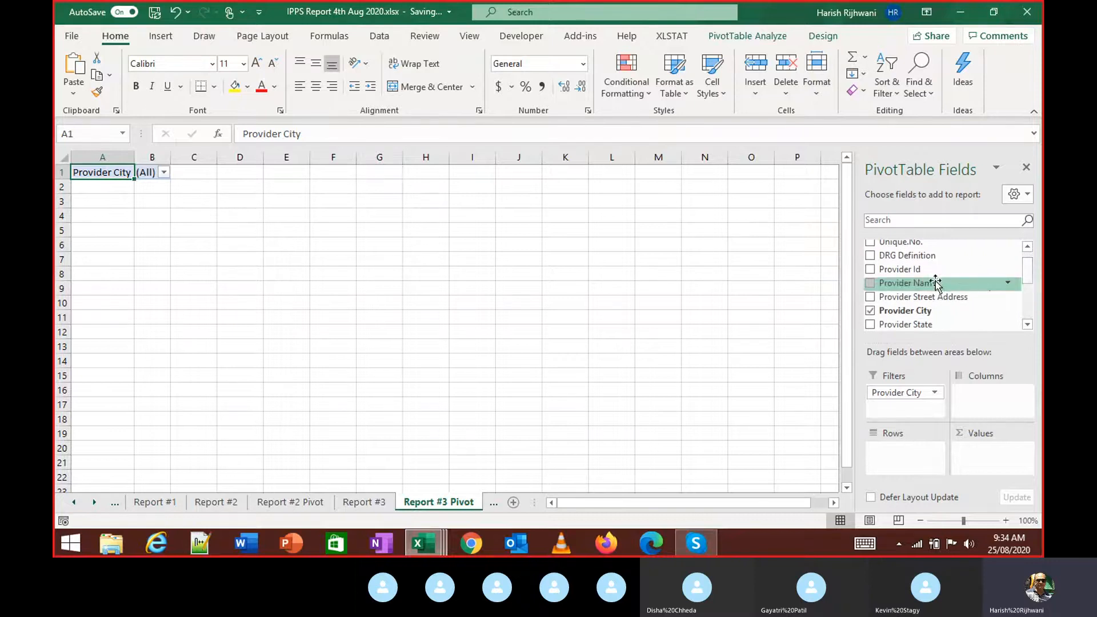
pyautogui.moveTo(937, 283); pyautogui.dragTo(989, 457)
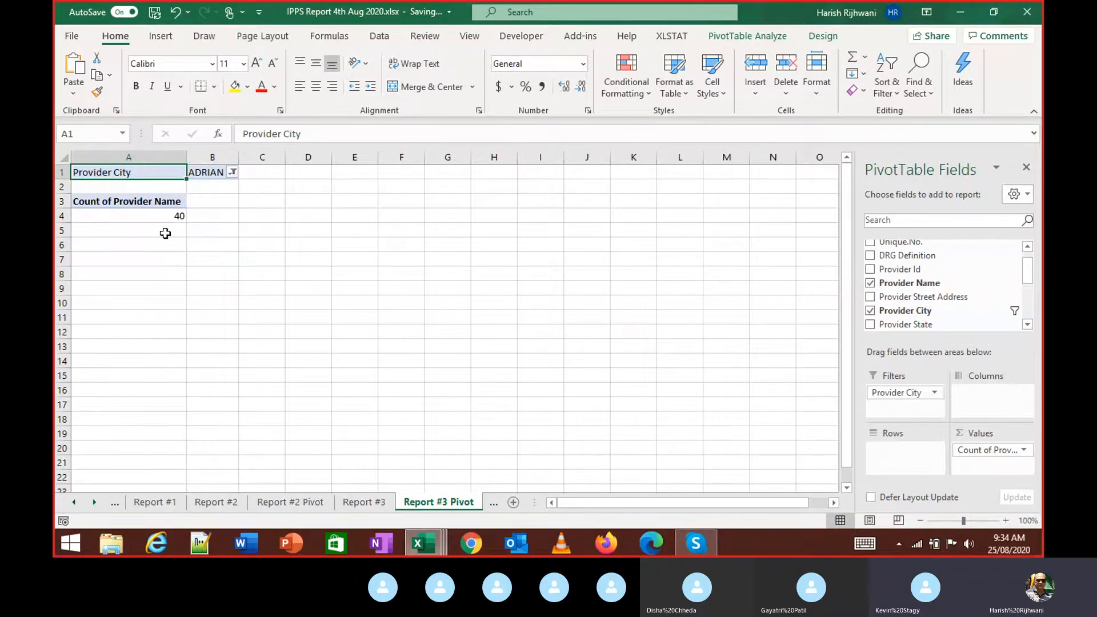
pyautogui.click(175, 216)
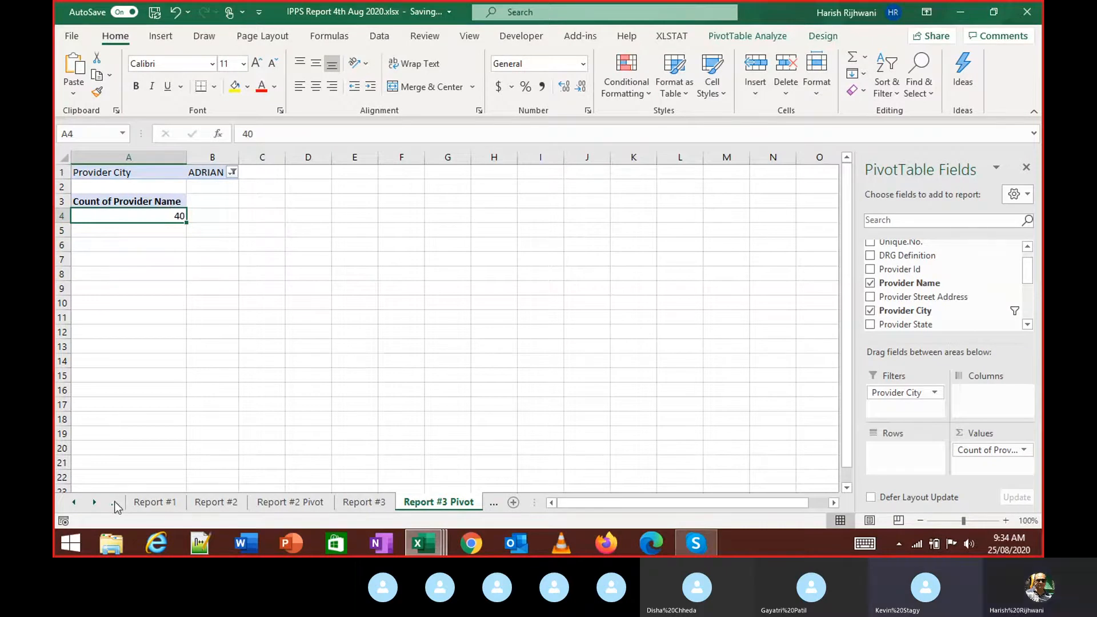
# Step: Filter the Provider City column on the Data sheet to ADRIAN
pyautogui.click(72, 502)
pyautogui.click(72, 503)
pyautogui.click(73, 503)
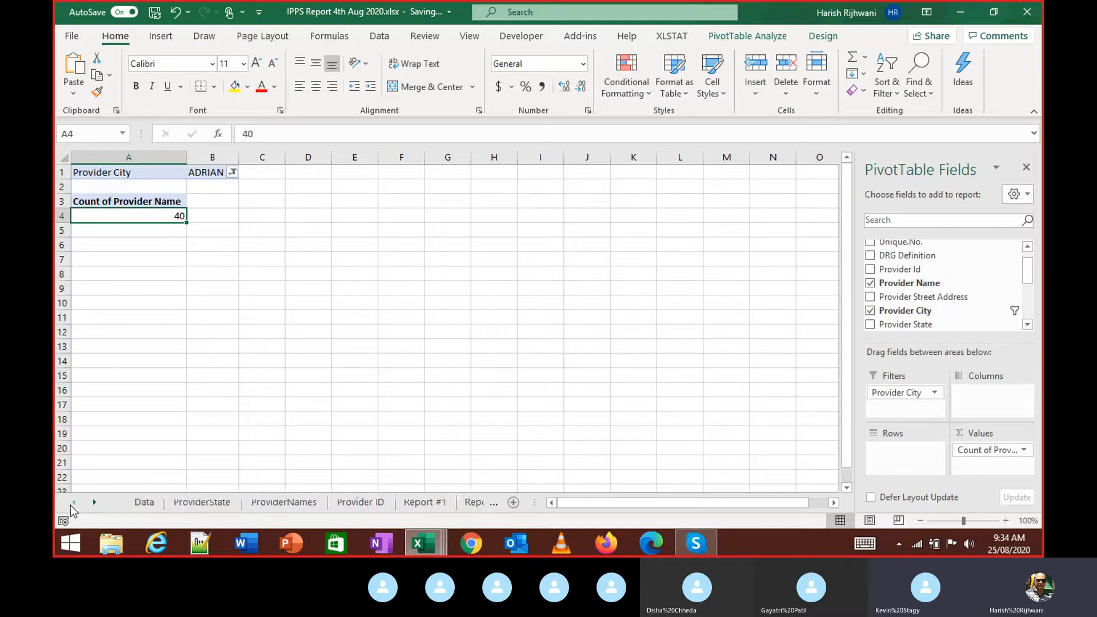
pyautogui.click(149, 504)
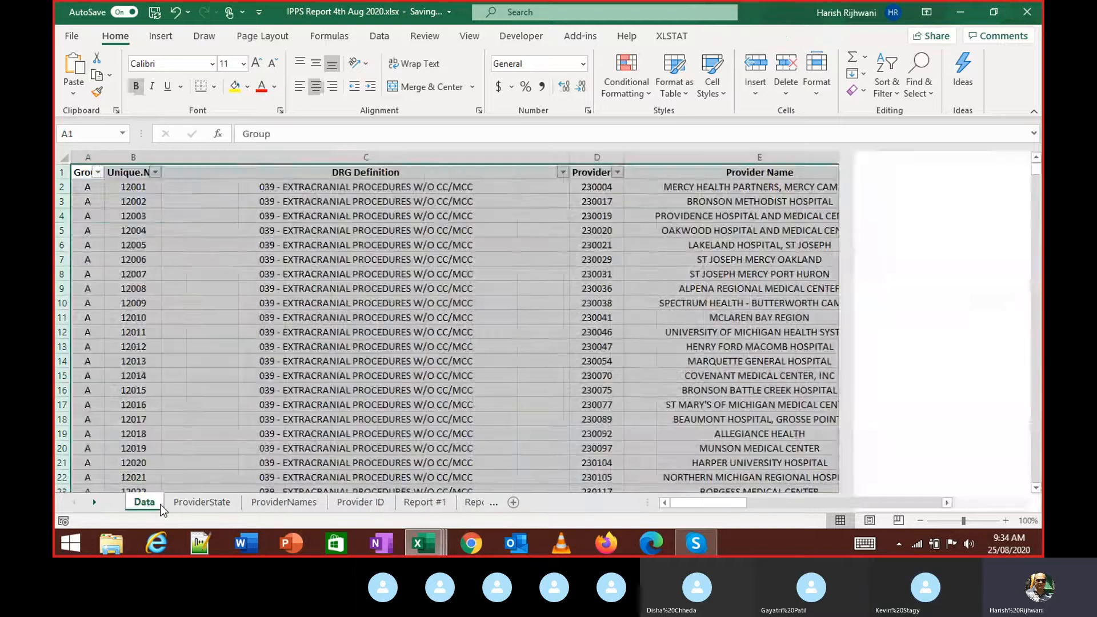
pyautogui.press('Right')
pyautogui.press('Right')
pyautogui.press('Right')
pyautogui.press('Right')
pyautogui.press('Right')
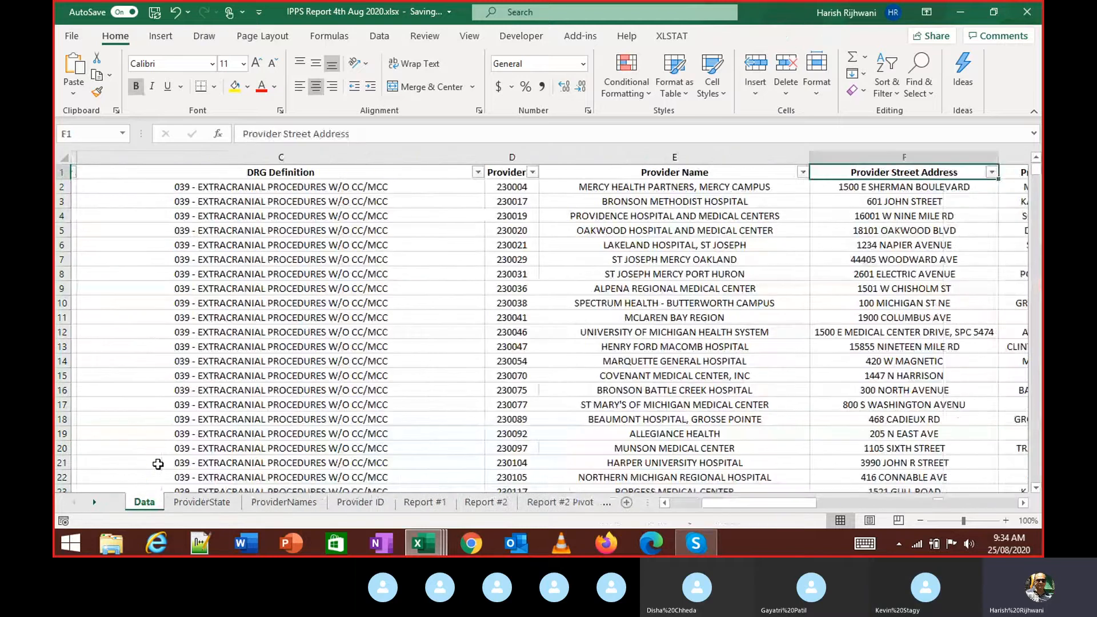
pyautogui.press('Right')
pyautogui.hotkey('alt', 'Down')
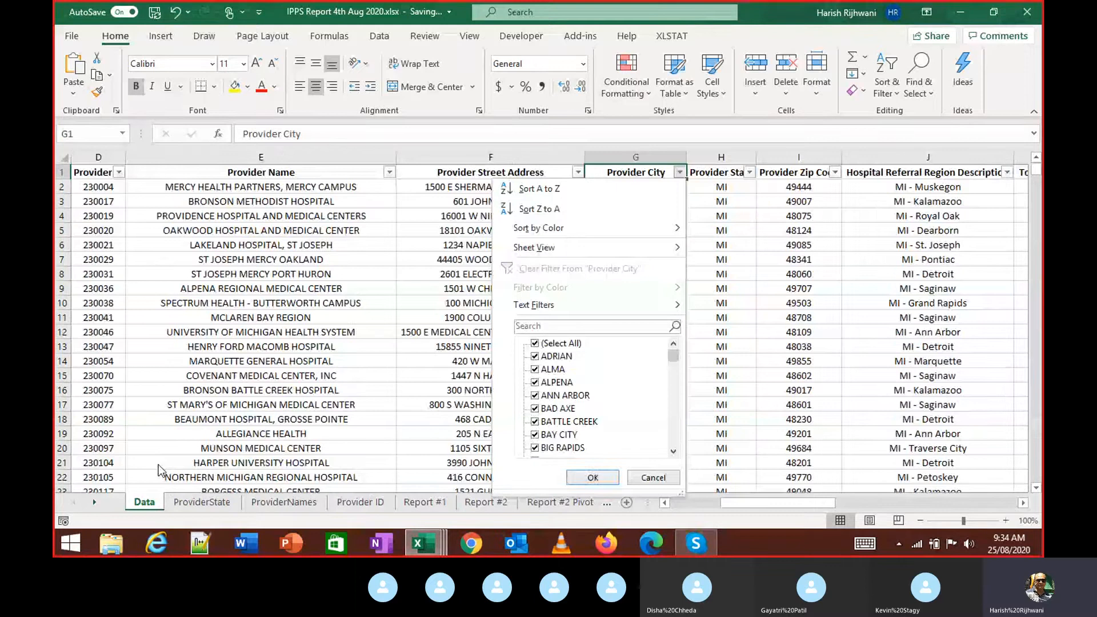
pyautogui.press('space')
pyautogui.press('Down')
pyautogui.press('Up')
pyautogui.press('space')
pyautogui.press('Return')
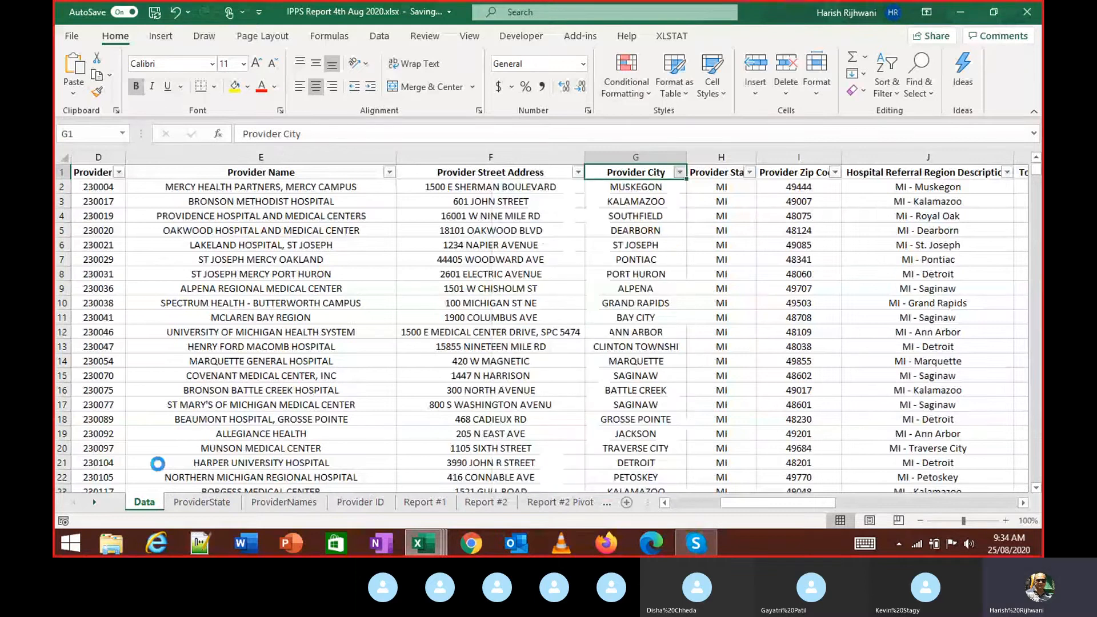
# Step: Check which provider names occur in the filtered ADRIAN records and look through those rows
pyautogui.press('Left')
pyautogui.press('Left')
pyautogui.hotkey('alt', 'Down')
pyautogui.press('Down')
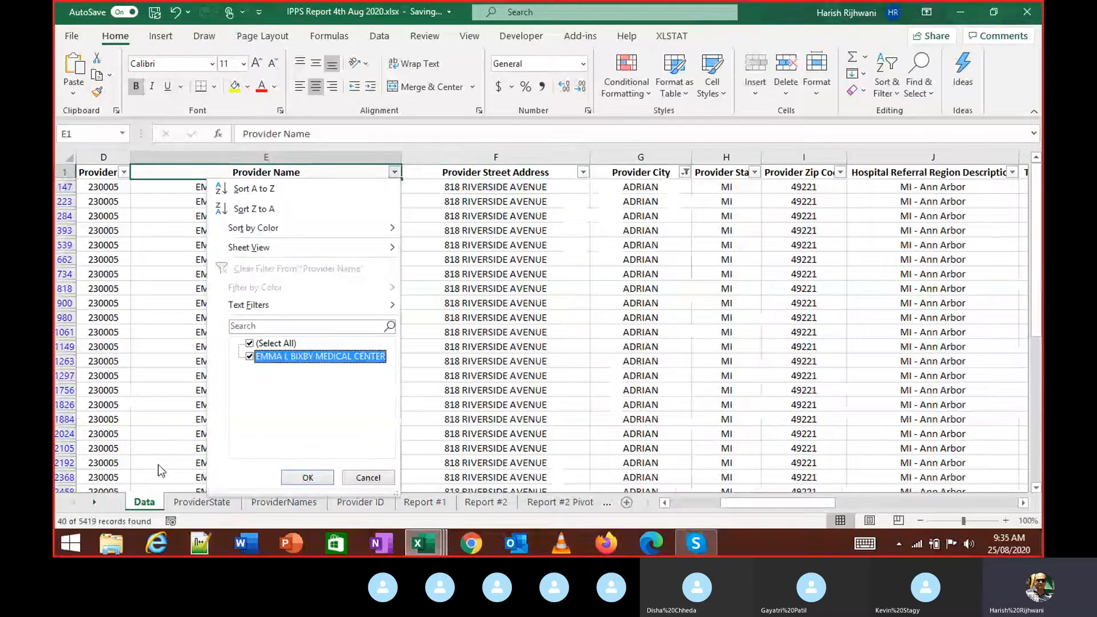
pyautogui.press('Up')
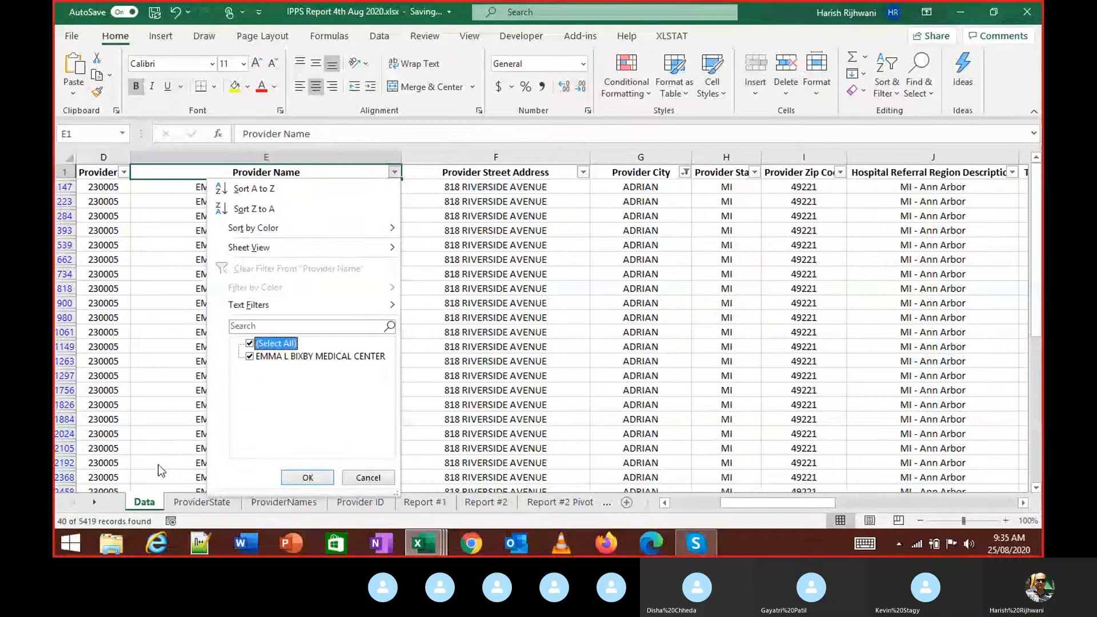
pyautogui.press('Escape')
pyautogui.press('Down')
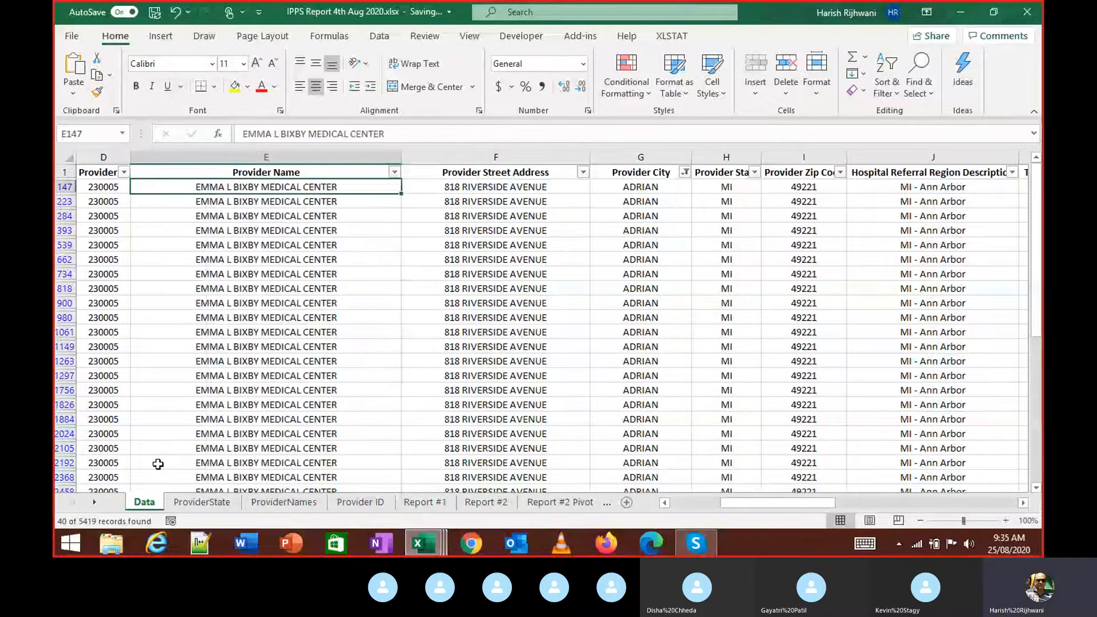
pyautogui.hotkey('ctrl', 'Down')
pyautogui.hotkey('ctrl', 'Up')
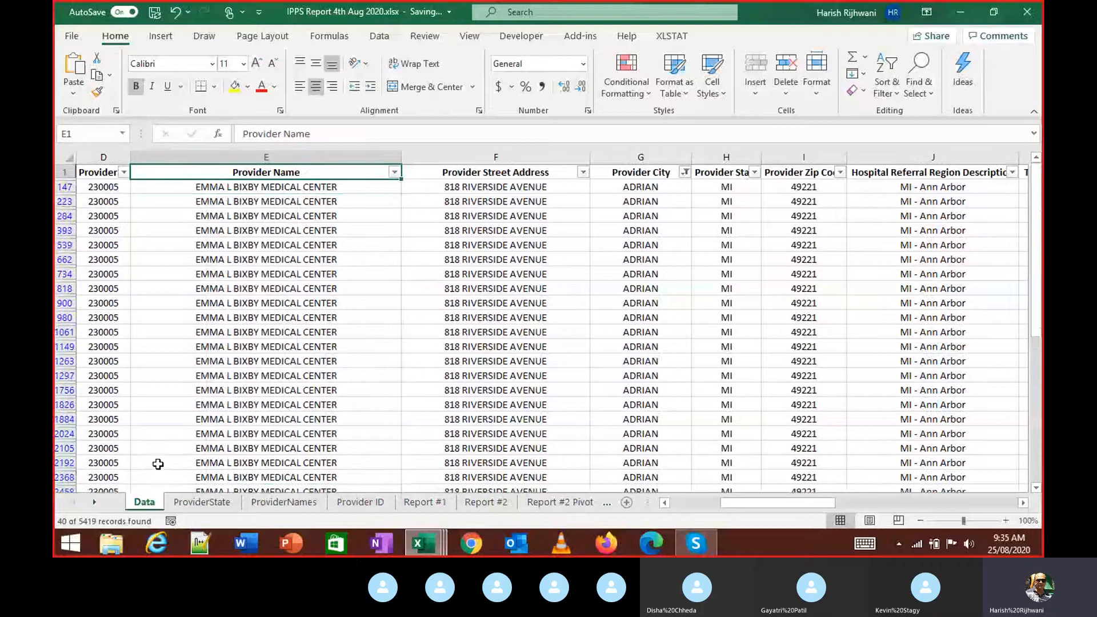
# Step: Go to the City_Hospitals sheet and clear its Provider City filter
pyautogui.hotkey('ctrl', 'pagedown')
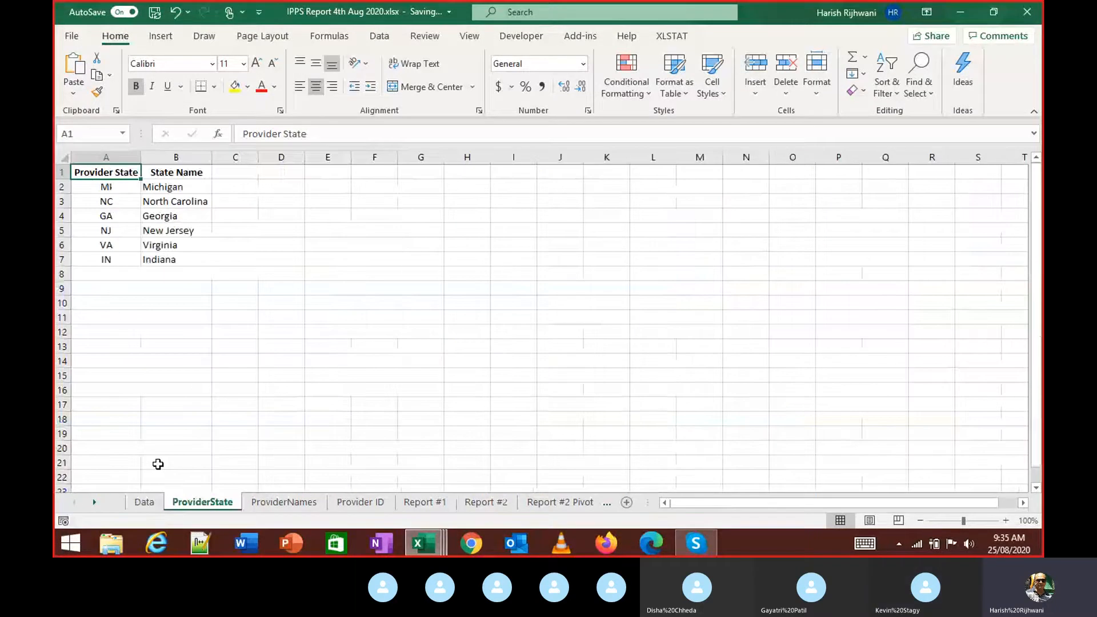
pyautogui.hotkey('ctrl', 'pagedown')
pyautogui.hotkey('ctrl', 'pagedown')
pyautogui.hotkey('ctrl', 'pagedown')
pyautogui.hotkey('ctrl', 'pagedown')
pyautogui.hotkey('ctrl', 'pagedown')
pyautogui.hotkey('ctrl', 'pagedown')
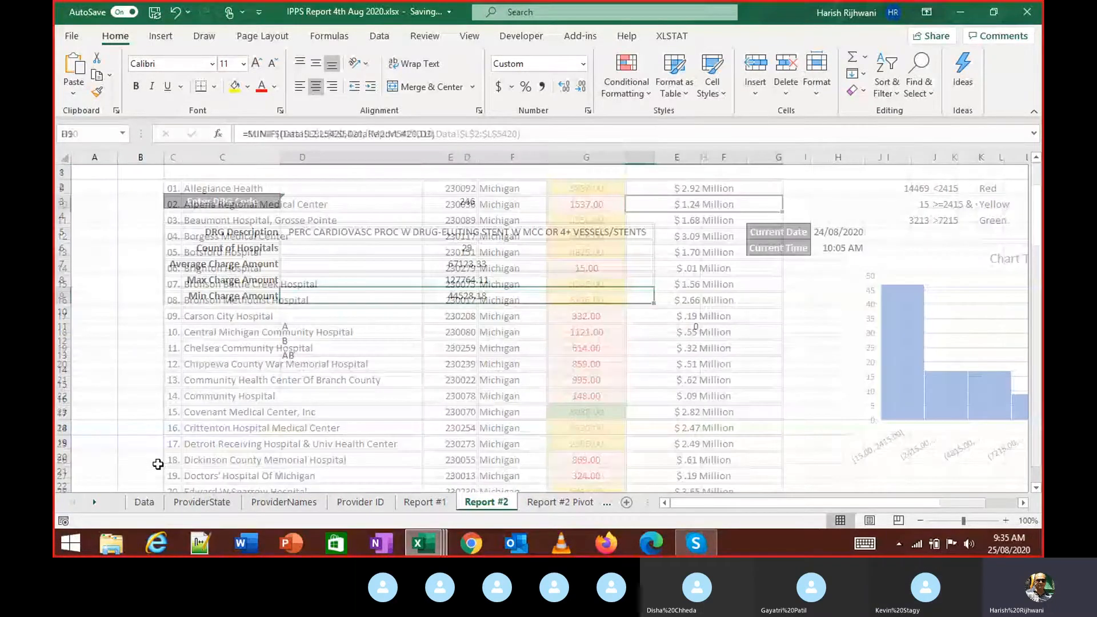
pyautogui.hotkey('ctrl', 'pagedown')
pyautogui.hotkey('ctrl', 'pagedown')
pyautogui.hotkey('ctrl', 'pagedown')
pyautogui.hotkey('ctrl', 'pagedown')
pyautogui.hotkey('ctrl', 'pagedown')
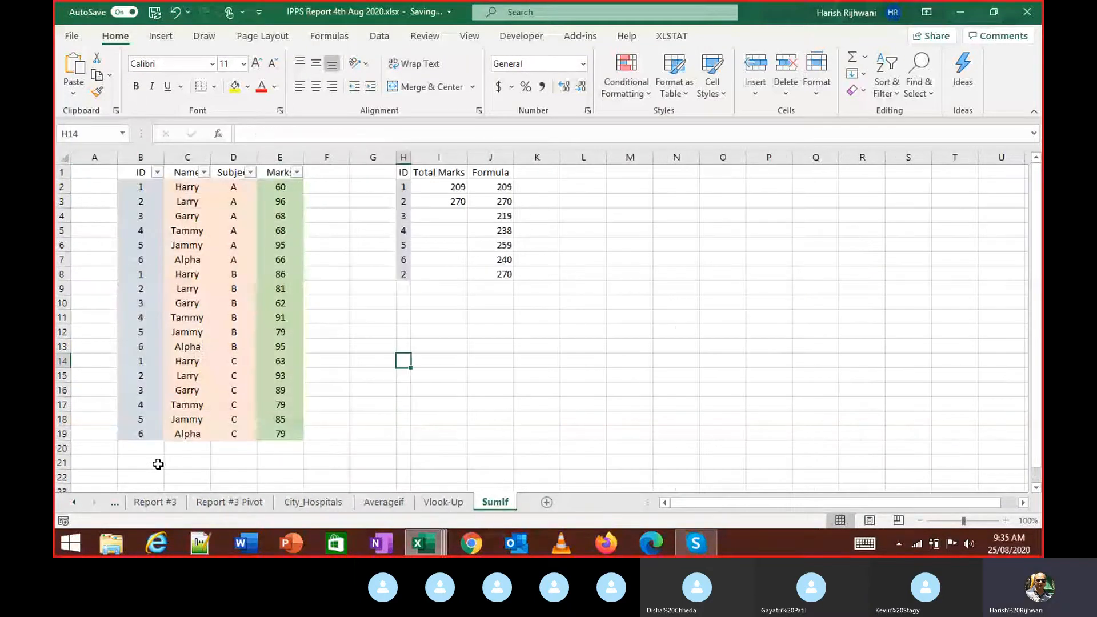
pyautogui.hotkey('ctrl', 'pageup')
pyautogui.hotkey('ctrl', 'pageup')
pyautogui.hotkey('ctrl', 'pageup')
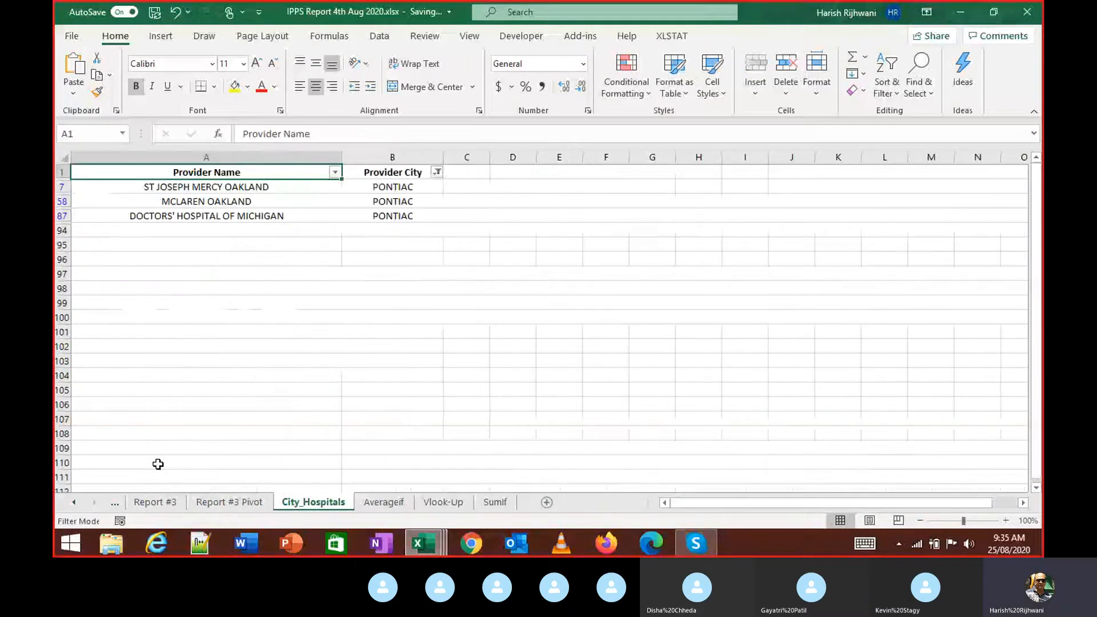
pyautogui.press('Right')
pyautogui.hotkey('alt', 'Down')
pyautogui.press('Return')
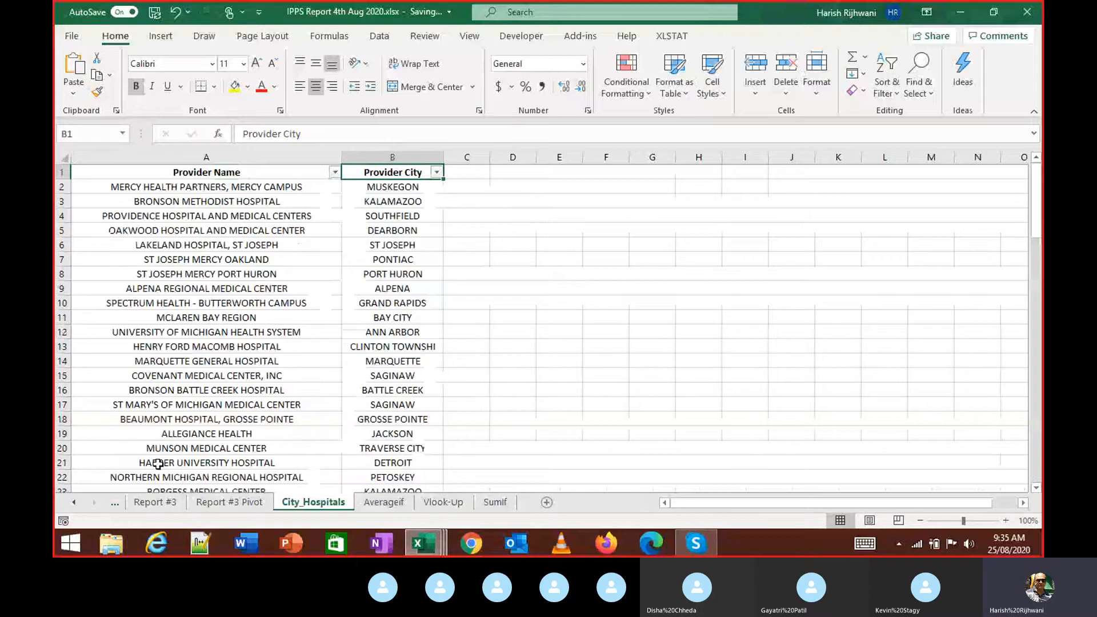
# Step: Review the extent of the full City_Hospitals list and return to the Report #3 Pivot sheet
pyautogui.hotkey('ctrl', 'Down')
pyautogui.hotkey('ctrl', 'a')
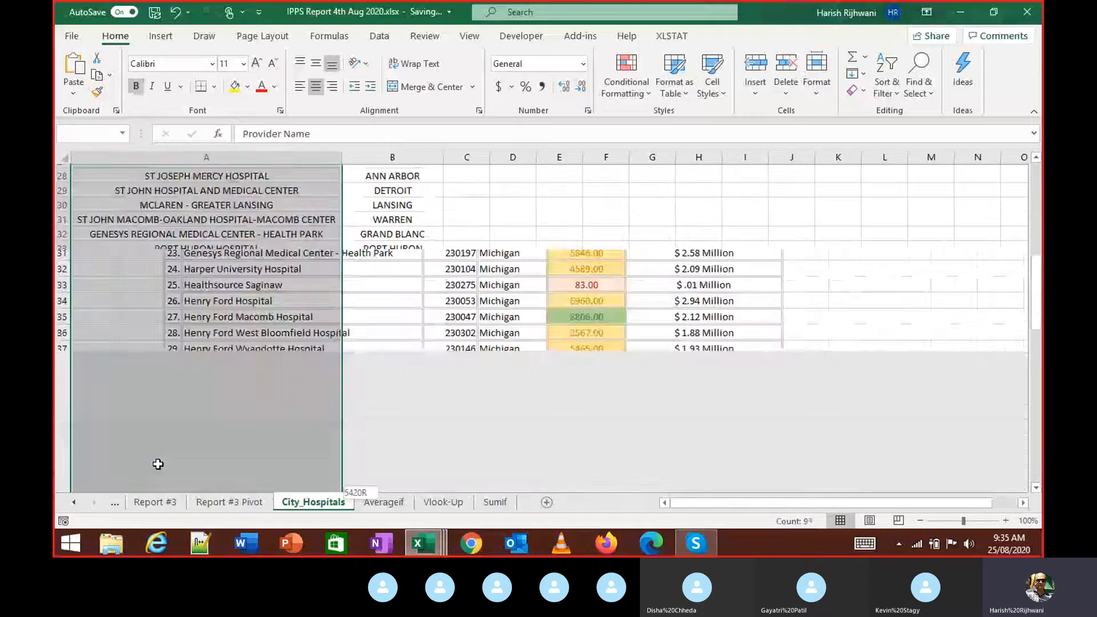
pyautogui.hotkey('ctrl', 'Home')
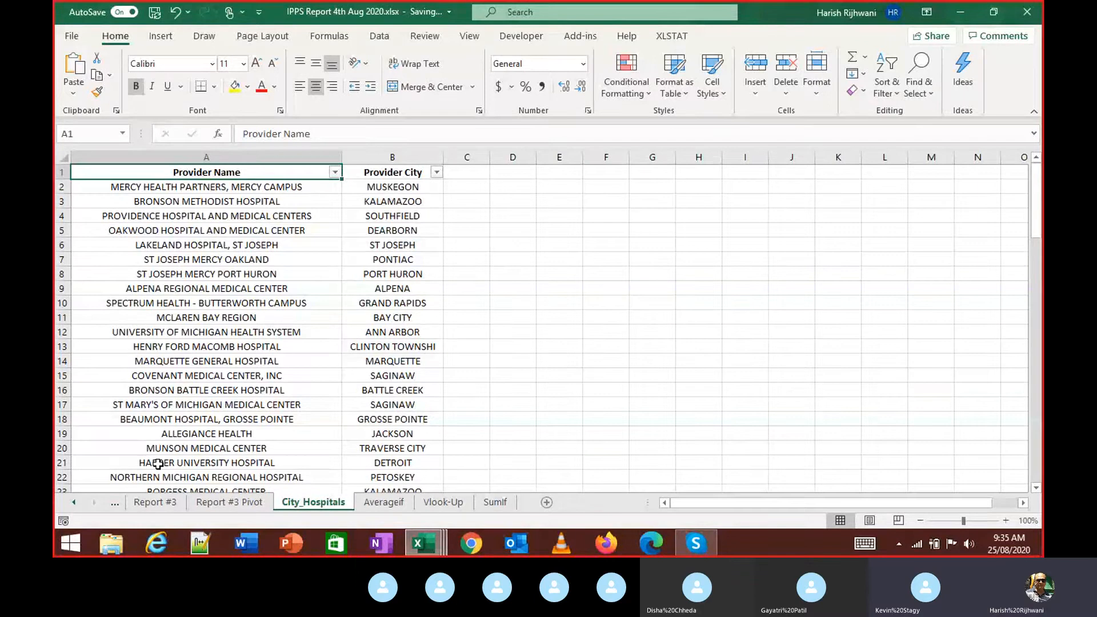
pyautogui.hotkey('ctrl', 'pageup')
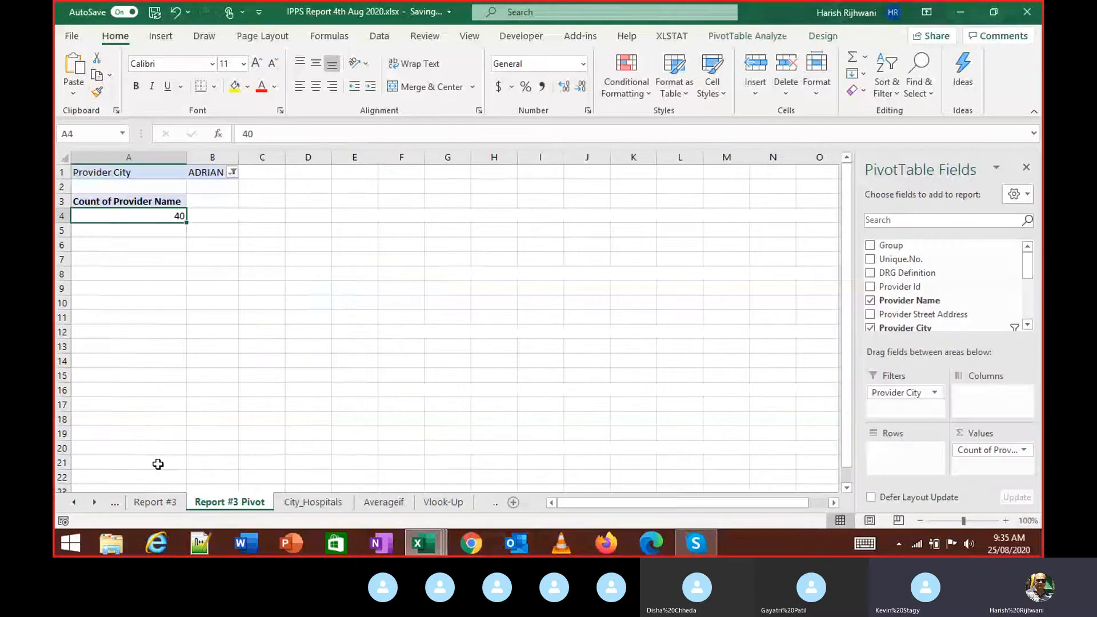
pyautogui.press('Up')
pyautogui.press('Up')
pyautogui.press('Up')
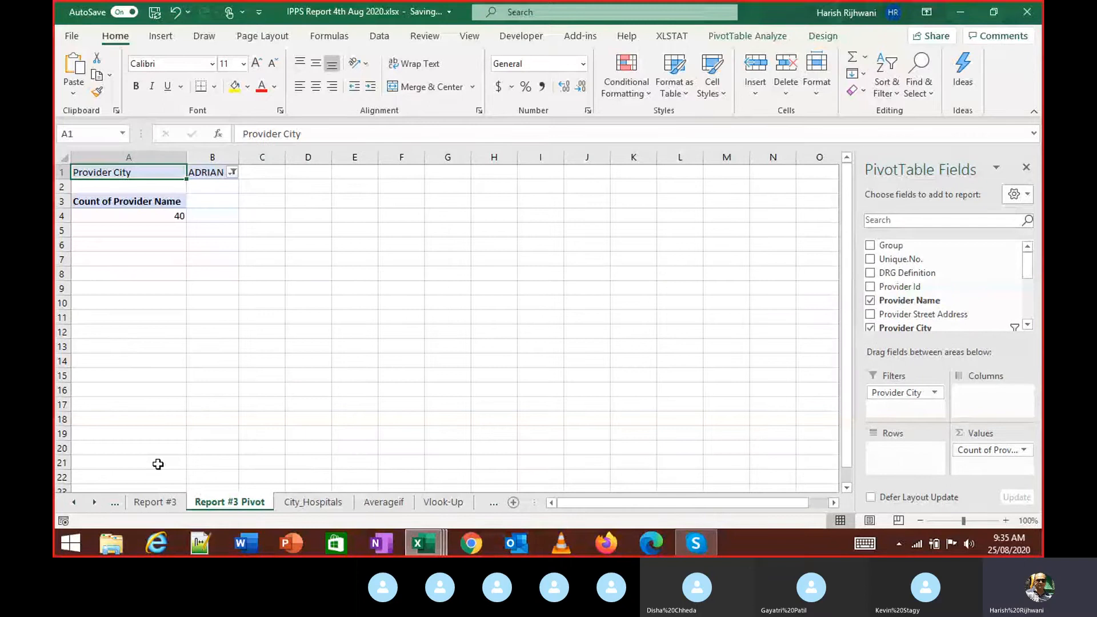
# Step: Return to the Data sheet and clear its Provider City filter
pyautogui.hotkey('ctrl', 'pageup')
pyautogui.hotkey('ctrl', 'pageup')
pyautogui.hotkey('ctrl', 'pageup')
pyautogui.hotkey('ctrl', 'pageup')
pyautogui.hotkey('ctrl', 'pageup')
pyautogui.hotkey('ctrl', 'pageup')
pyautogui.hotkey('ctrl', 'pageup')
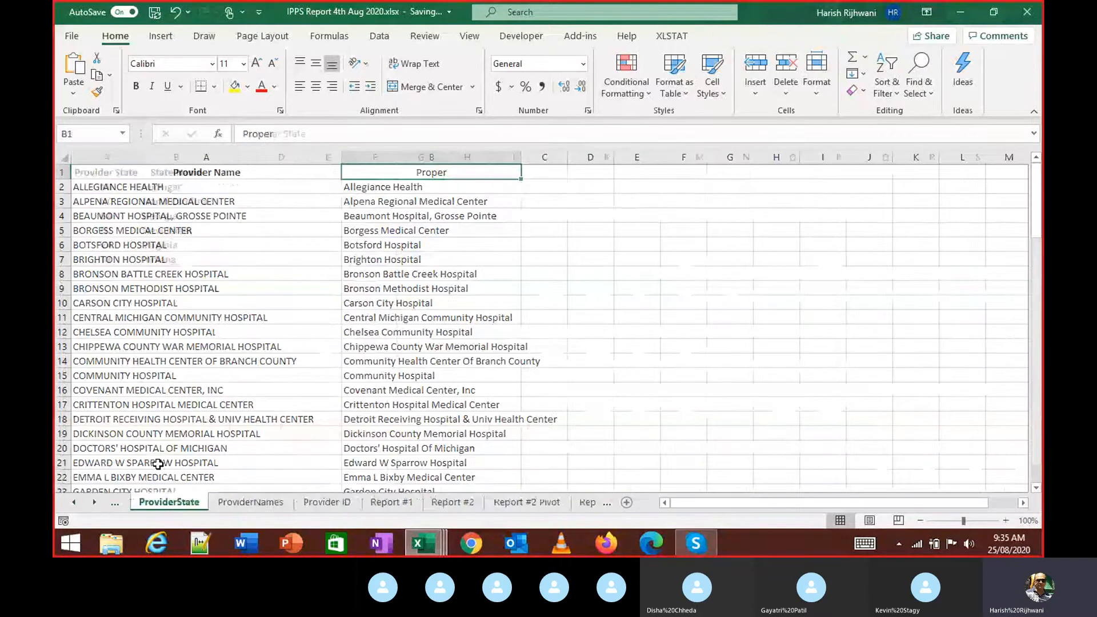
pyautogui.hotkey('ctrl', 'pageup')
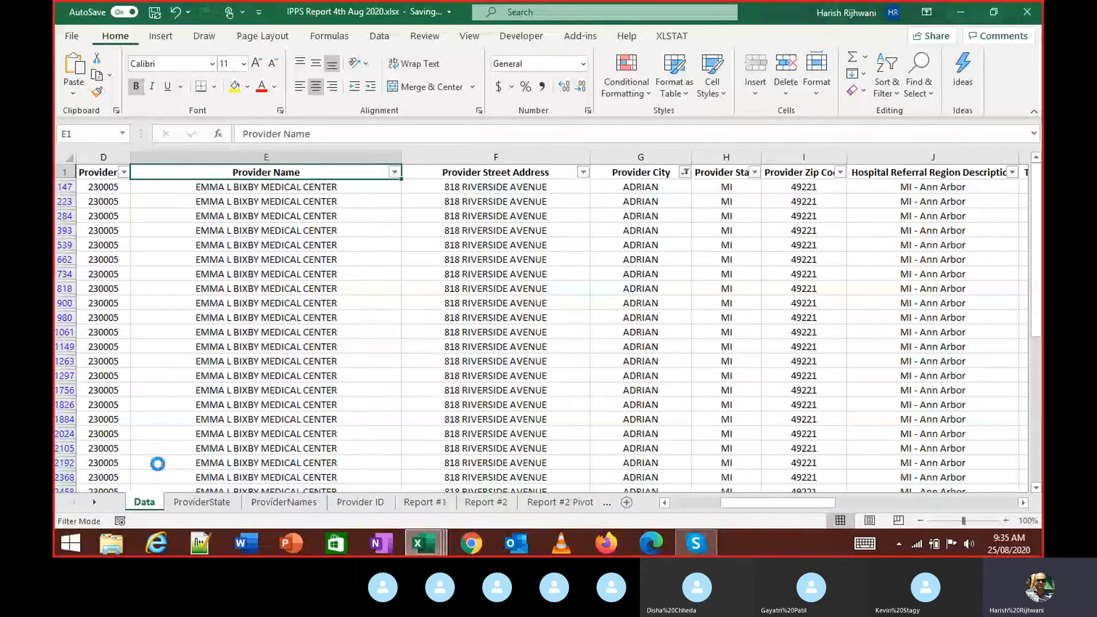
# Step: Create a new-worksheet PivotTable from Data range A1:O5420, added to the Data Model, and move its sheet directly after Report #3 Pivot
pyautogui.hotkey('ctrl', 'Home')
pyautogui.hotkey('ctrl', 'shift', 'End')
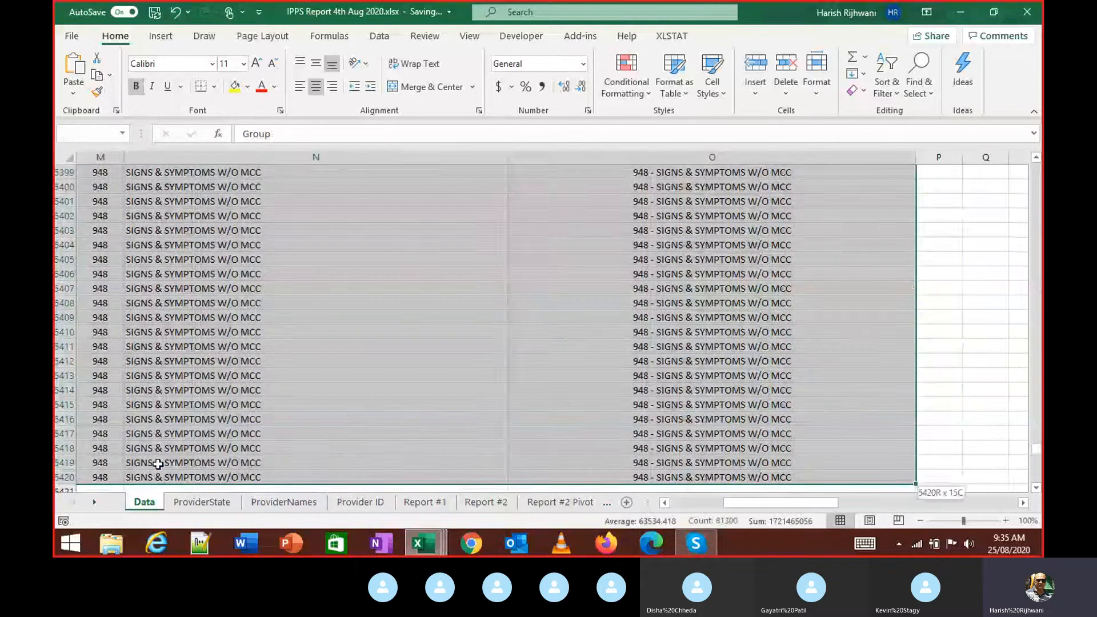
pyautogui.hotkey('alt', 'n')
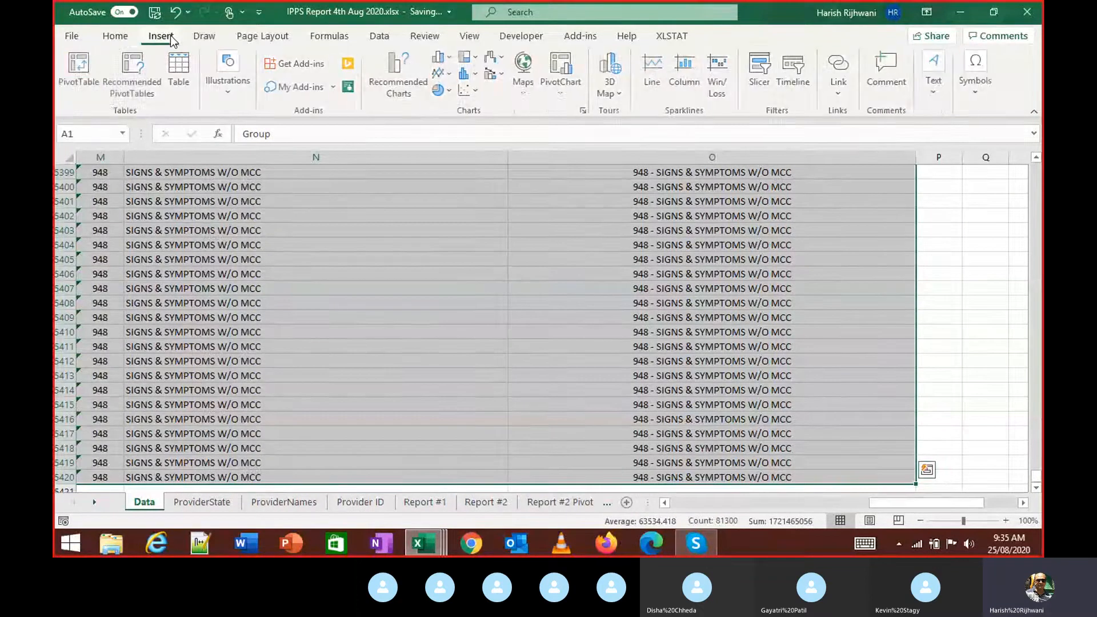
pyautogui.click(80, 68)
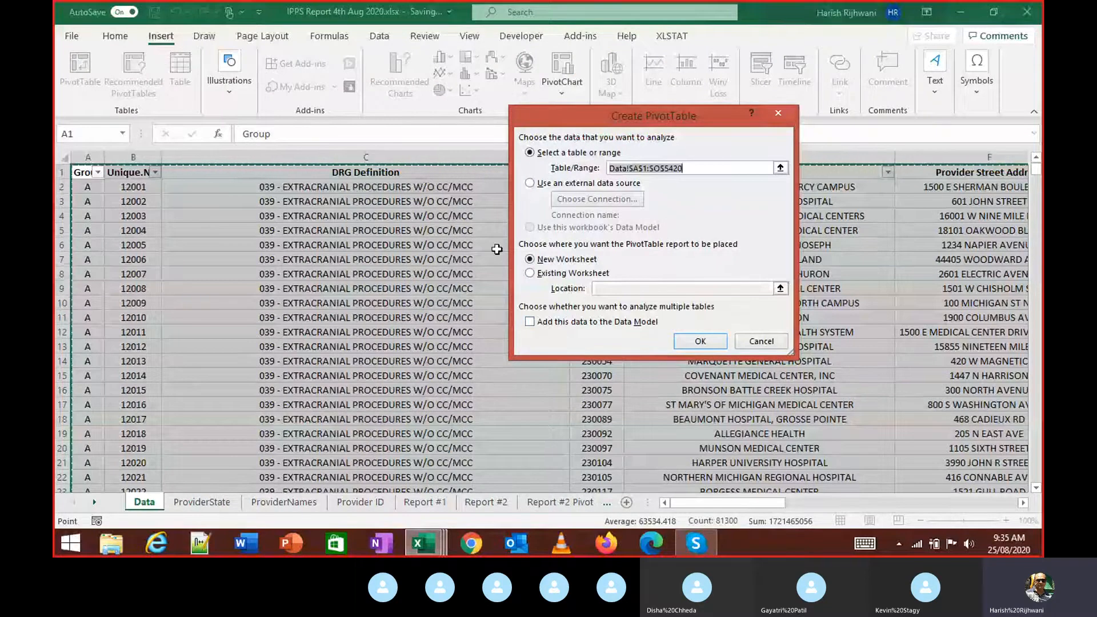
pyautogui.click(563, 323)
pyautogui.click(677, 343)
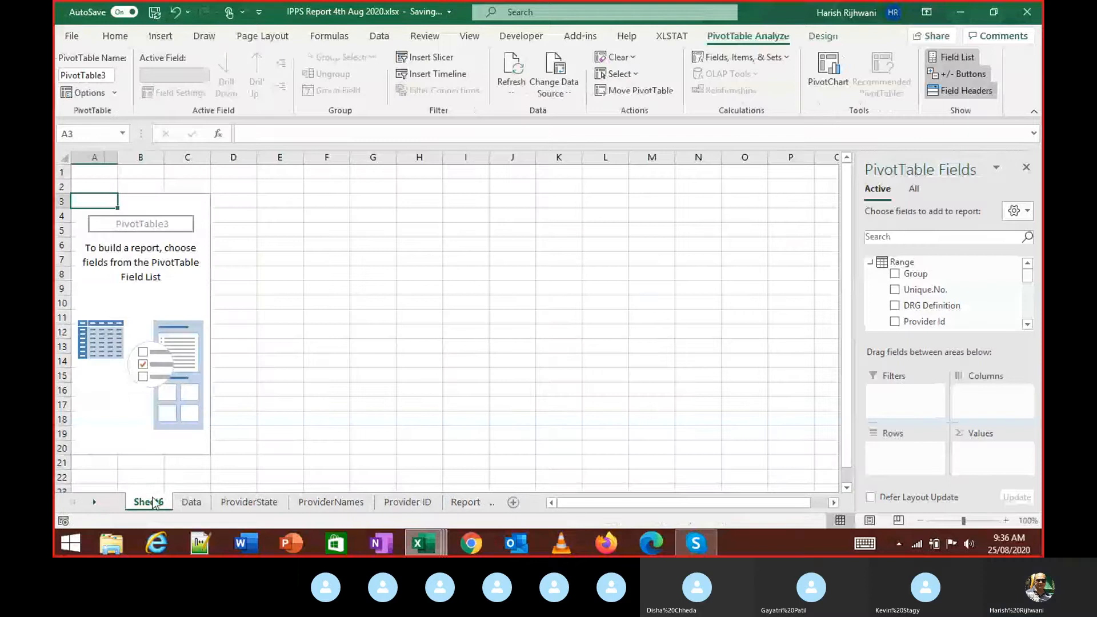
pyautogui.moveTo(143, 506); pyautogui.dragTo(280, 507)
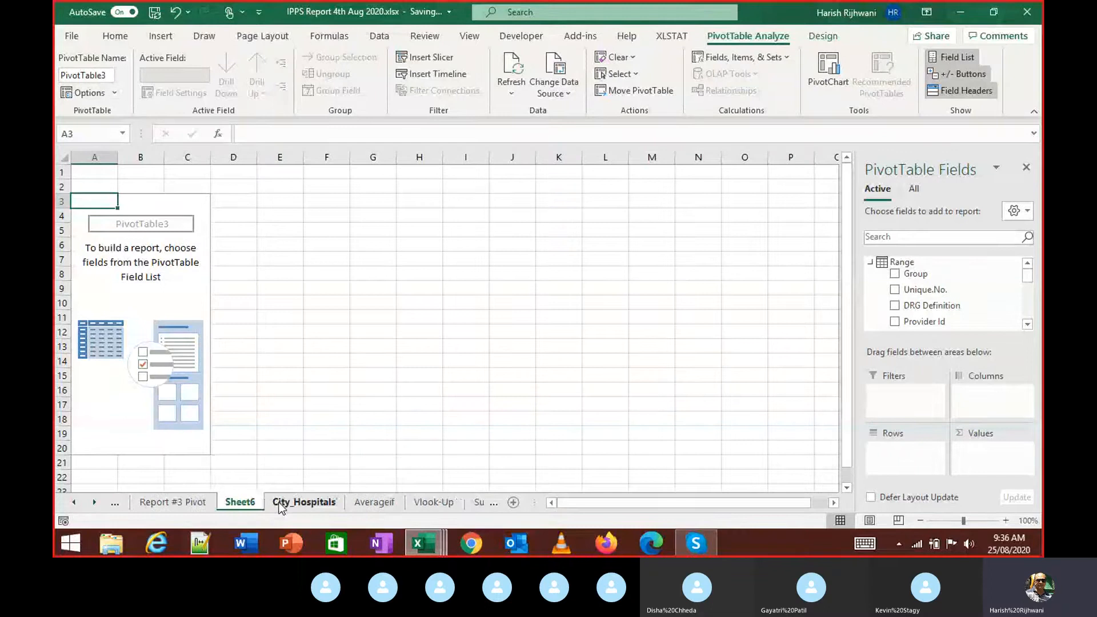
# Step: In the Report #3 Pivot sheet, look through the summary functions for the Provider Name value and set it to Product
pyautogui.click(171, 502)
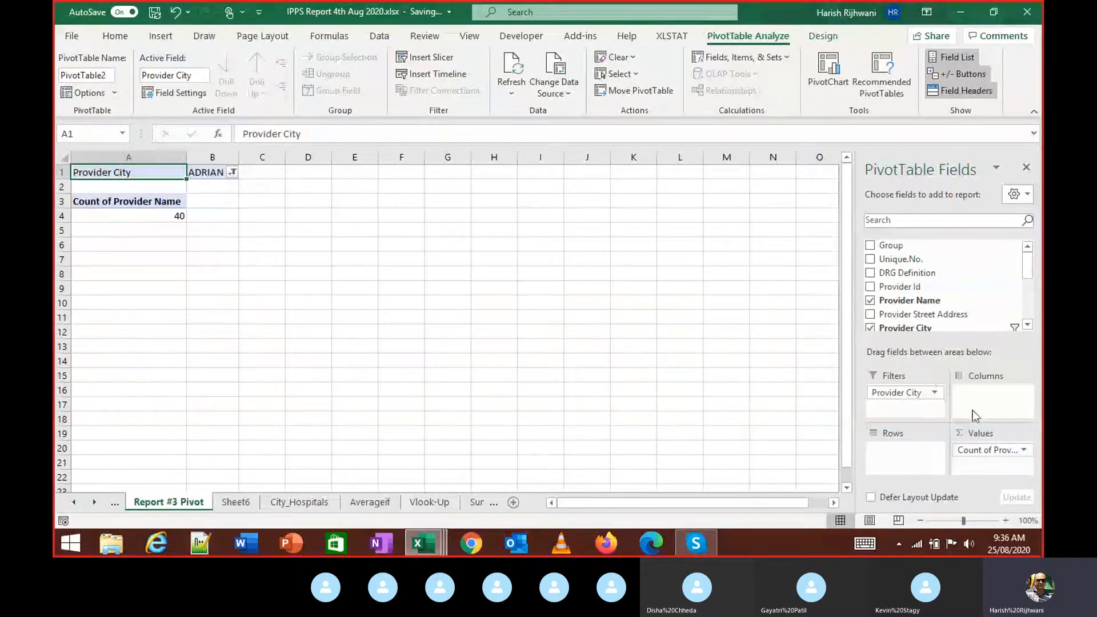
pyautogui.click(1023, 450)
pyautogui.click(1003, 430)
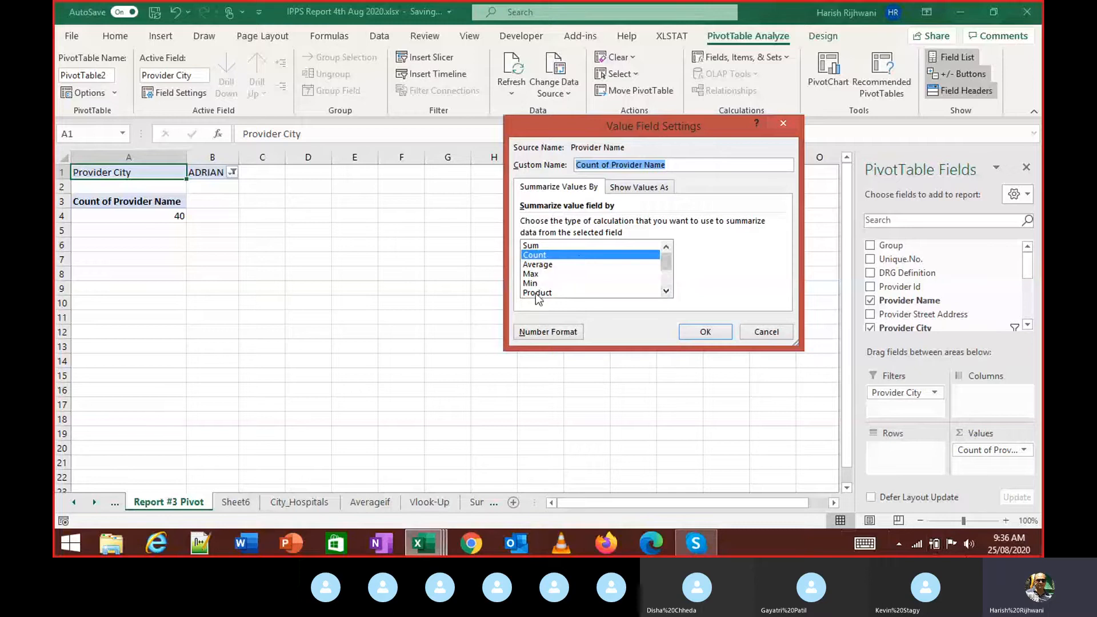
pyautogui.click(537, 292)
pyautogui.click(666, 291)
pyautogui.click(666, 291)
pyautogui.click(667, 291)
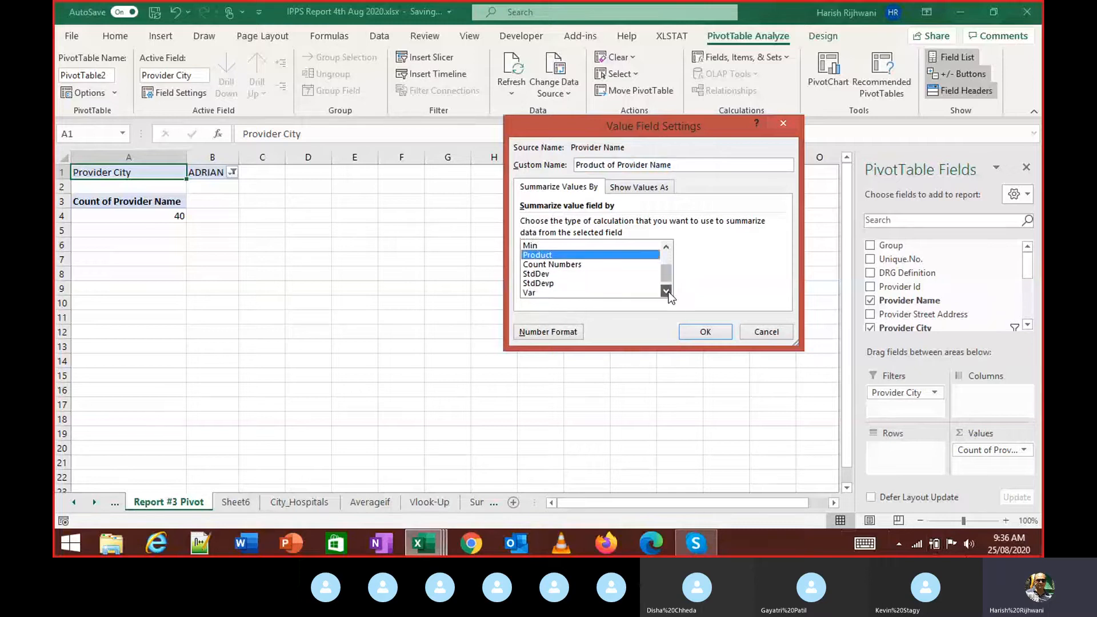
pyautogui.click(666, 291)
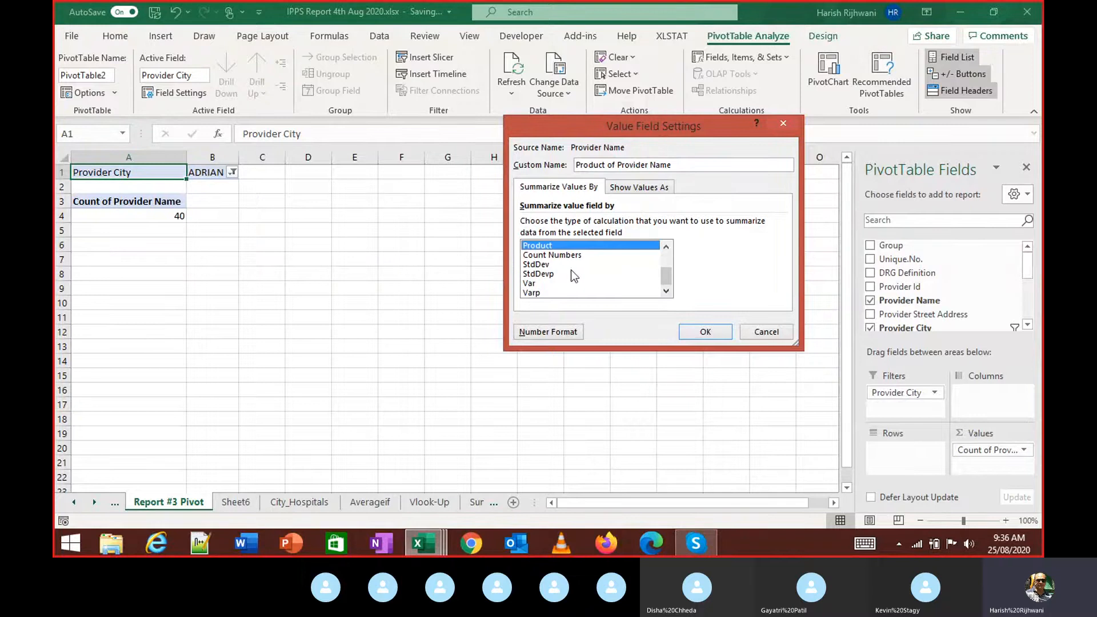
pyautogui.click(706, 333)
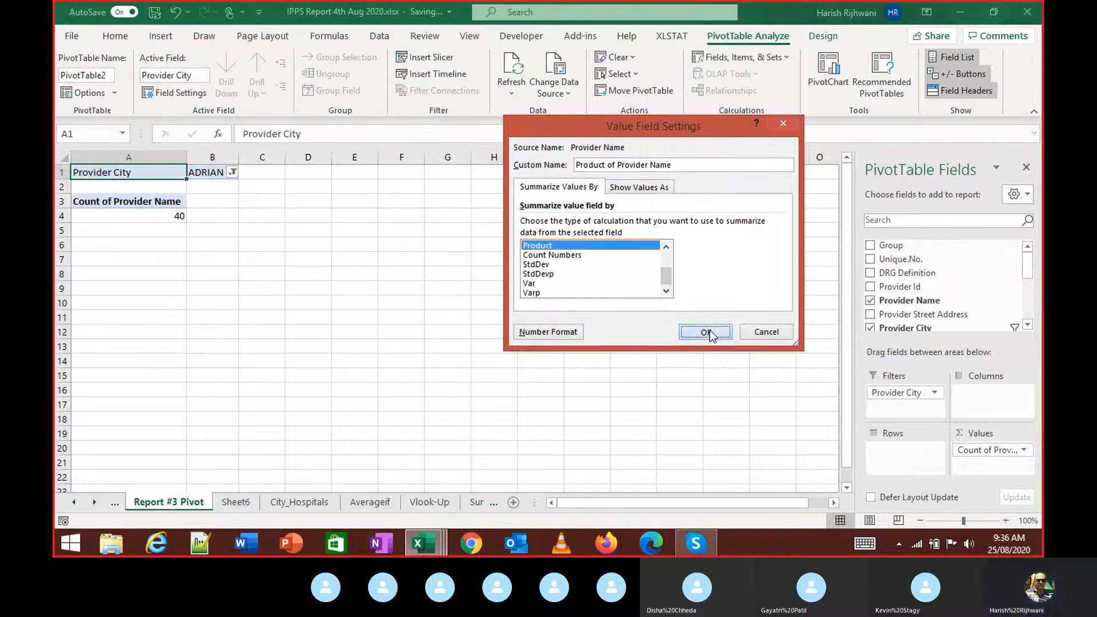
# Step: Rename the new pivot sheet "Report #3 Pivot 2" by reusing the first pivot sheet's name, and select its empty PivotTable
pyautogui.doubleClick(172, 502)
pyautogui.hotkey('ctrl', 'c')
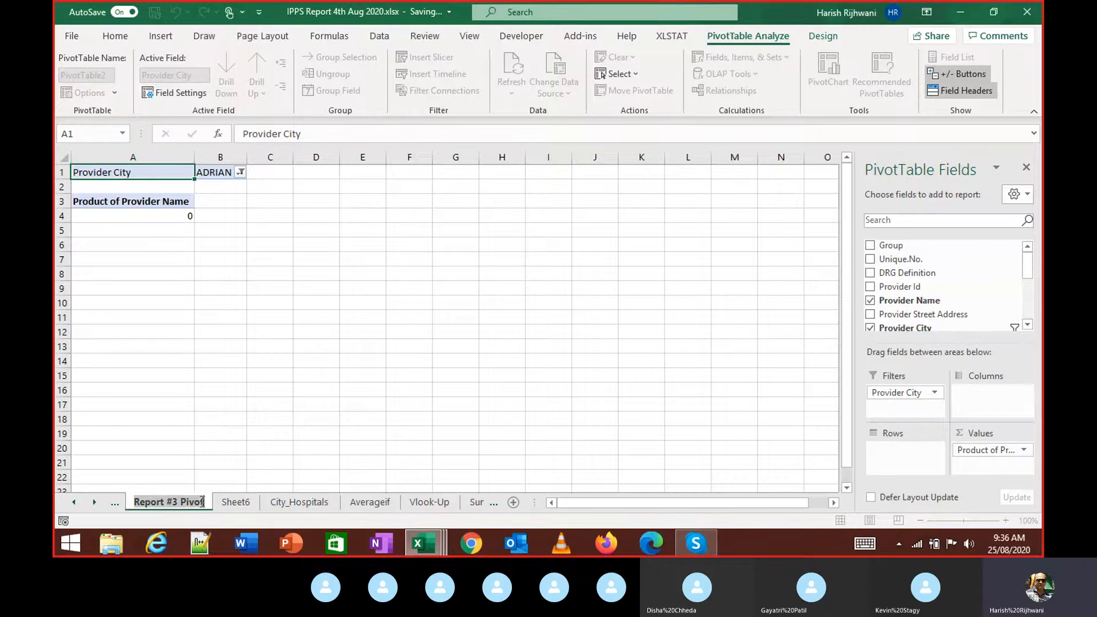
pyautogui.doubleClick(248, 506)
pyautogui.hotkey('ctrl', 'v')
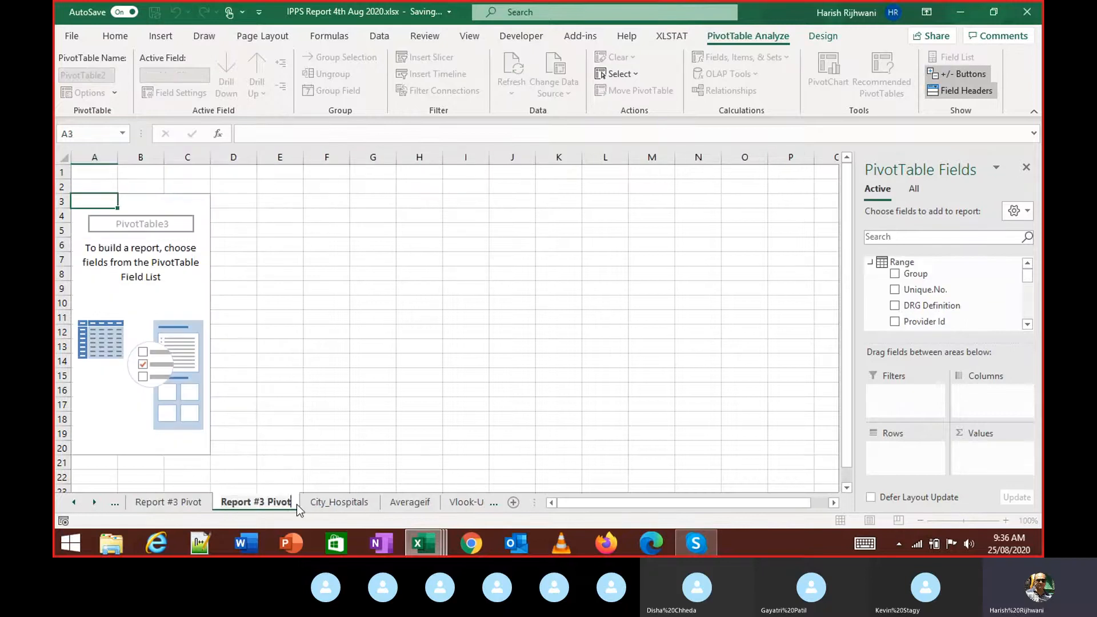
pyautogui.write('2')
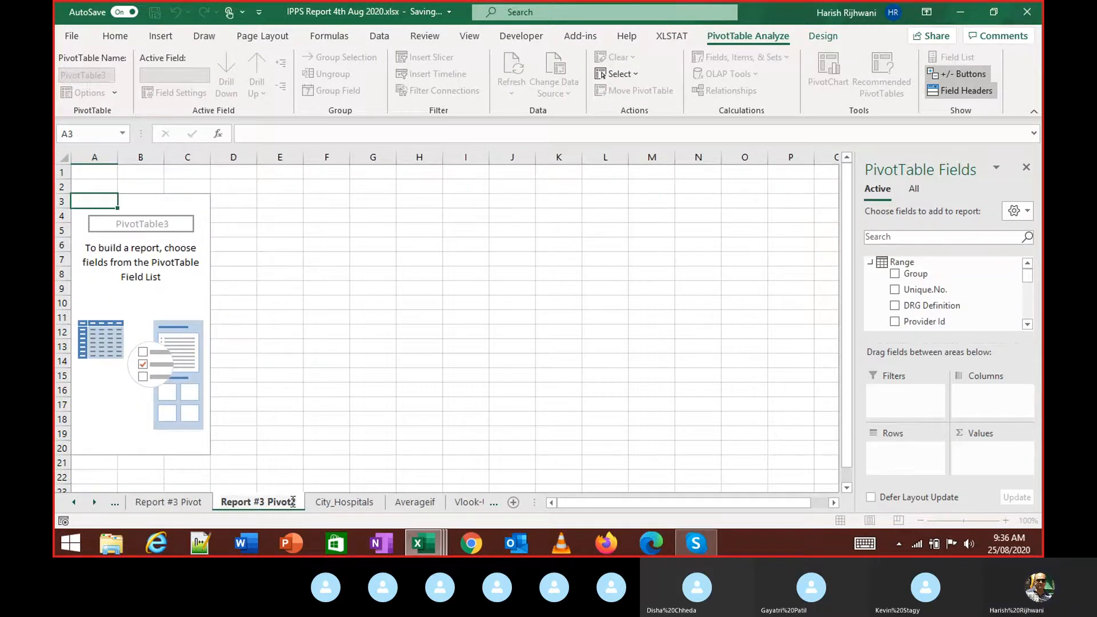
pyautogui.click(330, 432)
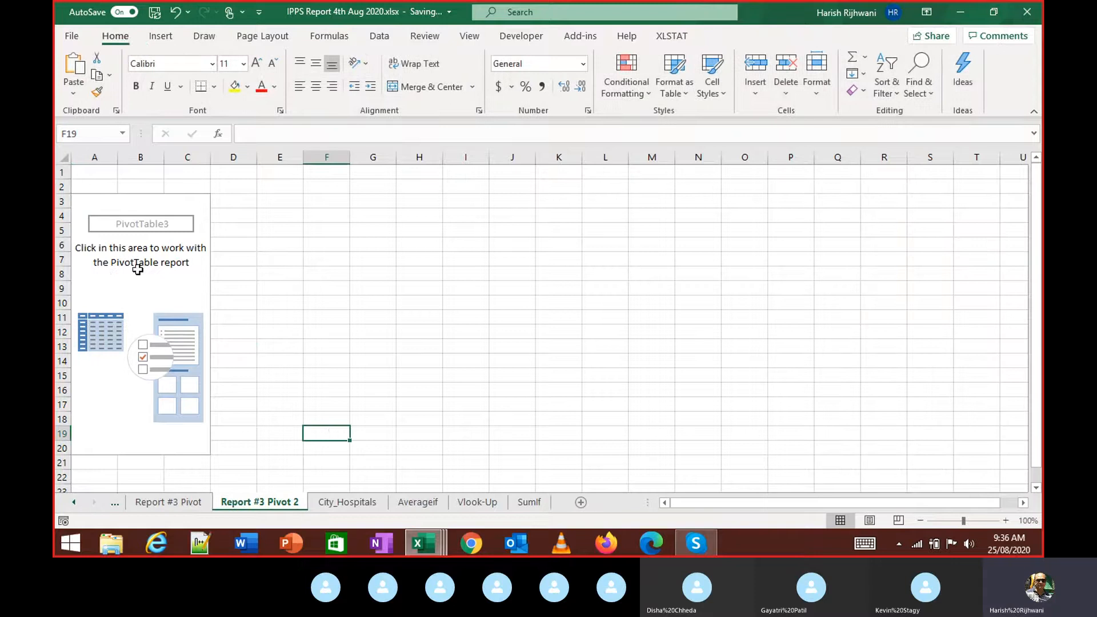
pyautogui.click(138, 270)
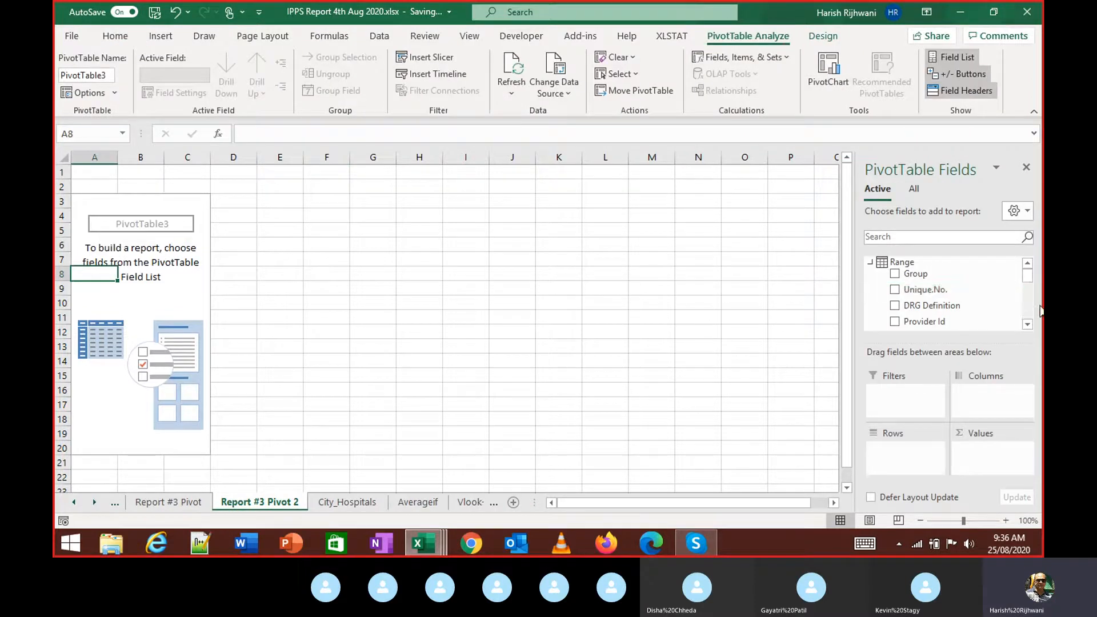
# Step: Add Provider City as a report filter and Provider Name as a value in the empty PivotTable
pyautogui.scroll(-2, 1029, 303)
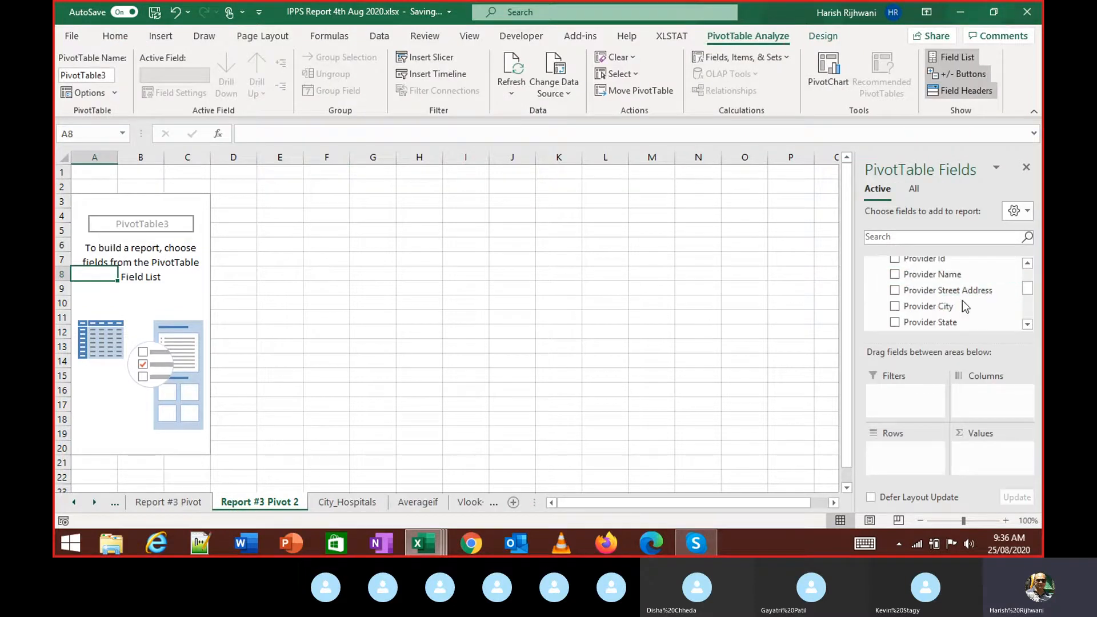
pyautogui.moveTo(966, 306); pyautogui.dragTo(905, 400)
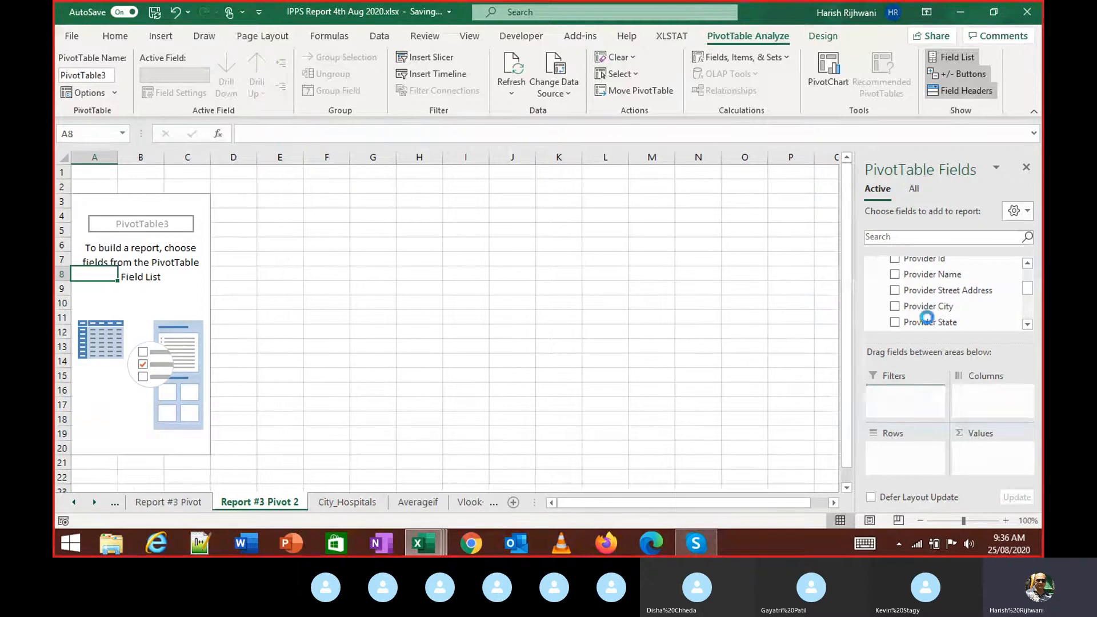
pyautogui.moveTo(952, 276); pyautogui.dragTo(998, 464)
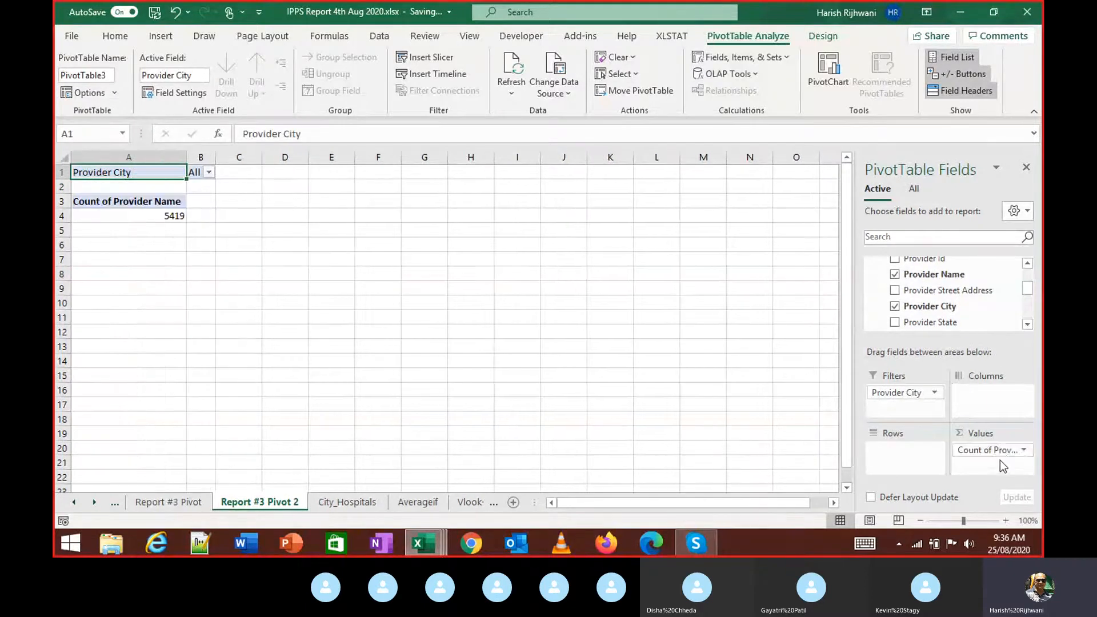
# Step: Summarize the Provider Name value by Distinct Count
pyautogui.click(1024, 451)
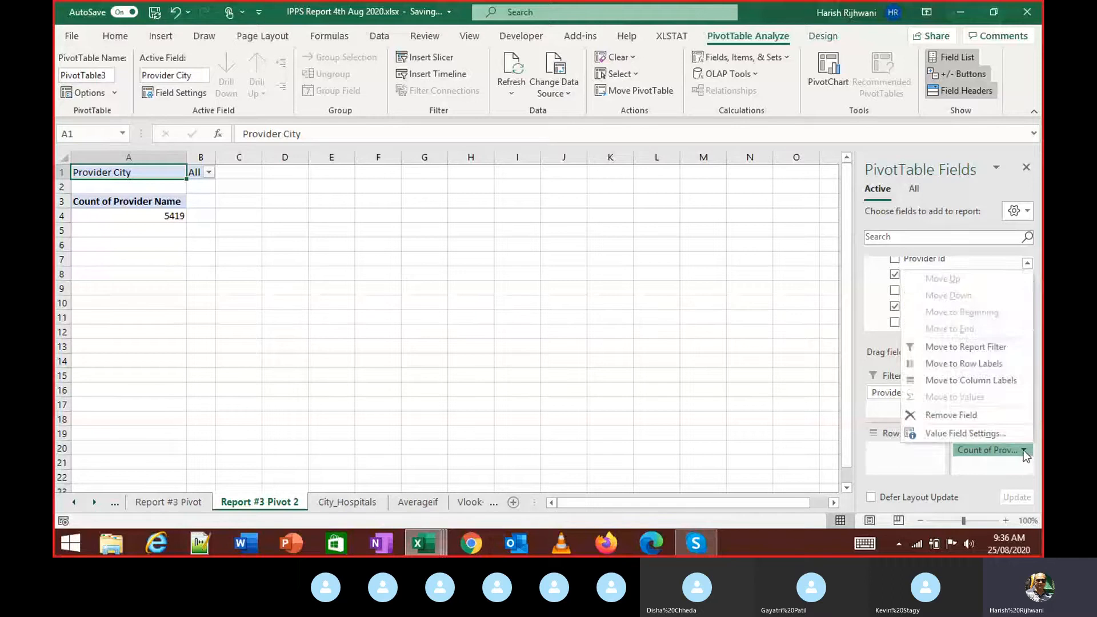
pyautogui.click(1000, 431)
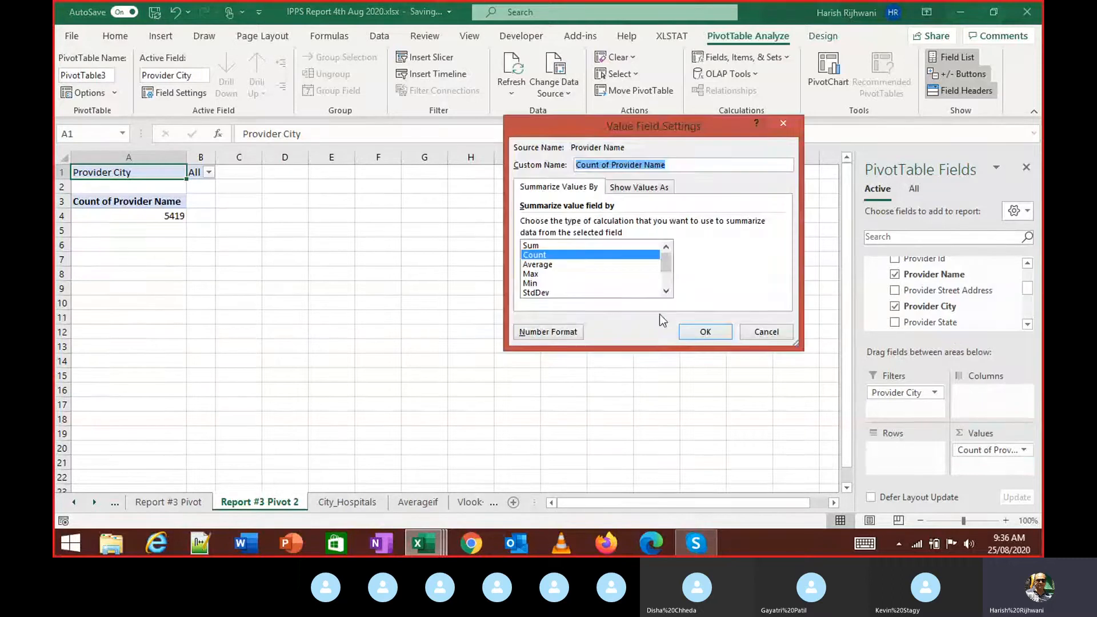
pyautogui.scroll(-3, 666, 280)
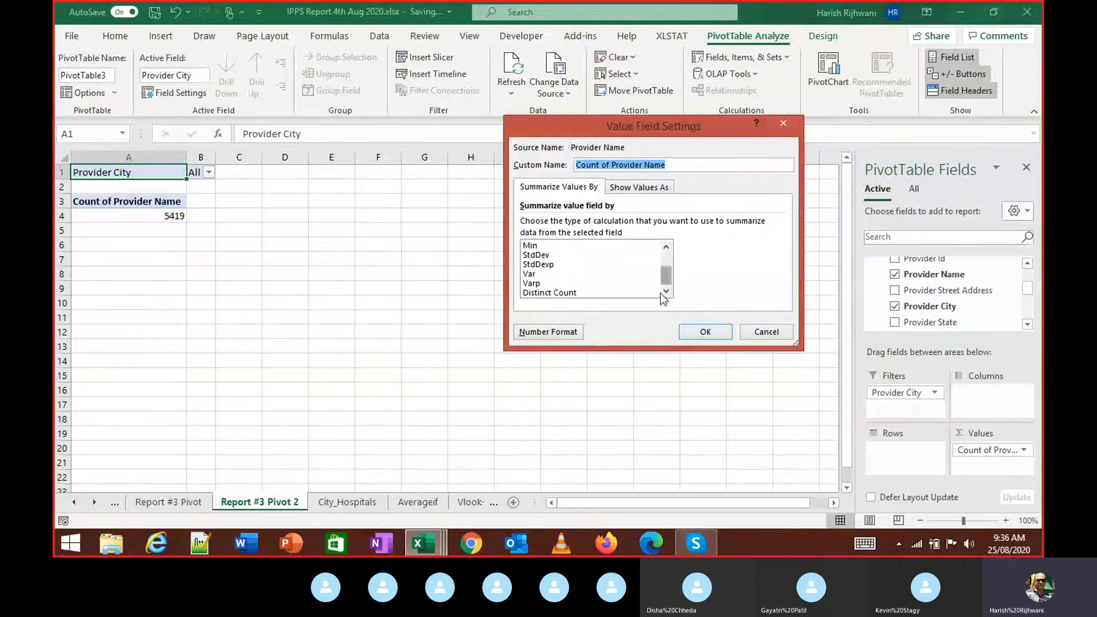
pyautogui.click(569, 292)
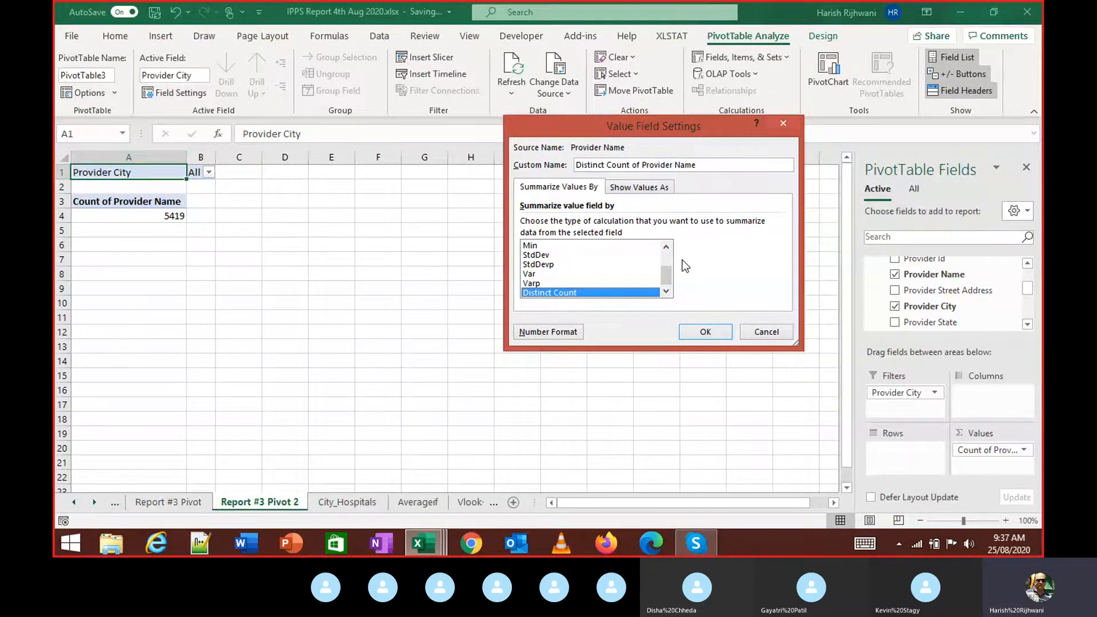
pyautogui.click(705, 332)
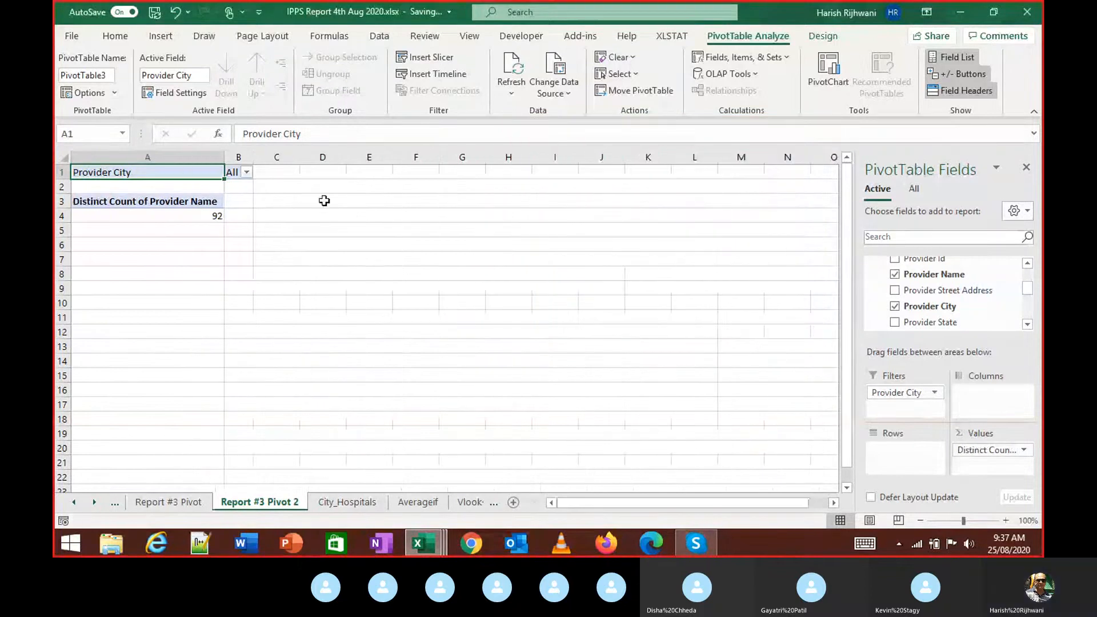
# Step: Allow multiple selections in the Provider City report filter and restrict it to ADRIAN only
pyautogui.click(246, 172)
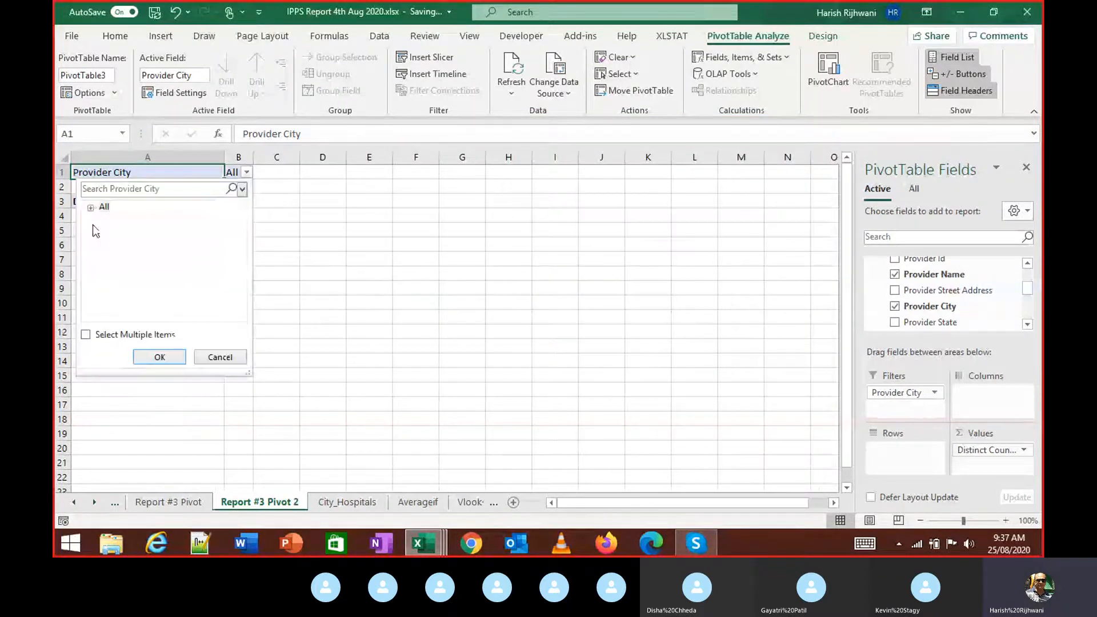
pyautogui.click(90, 208)
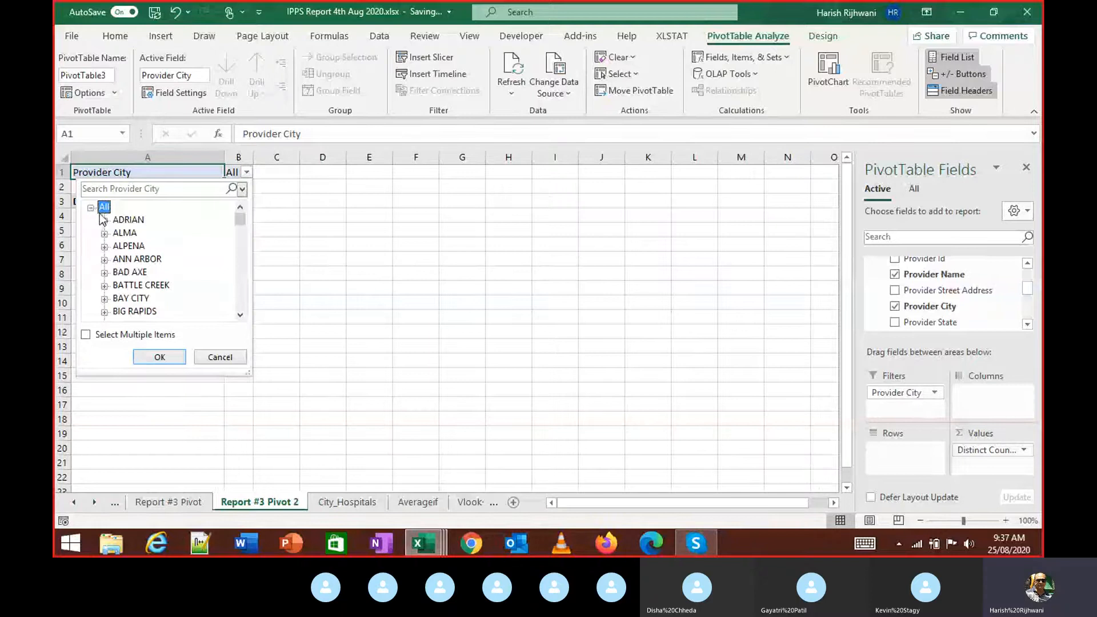
pyautogui.click(86, 335)
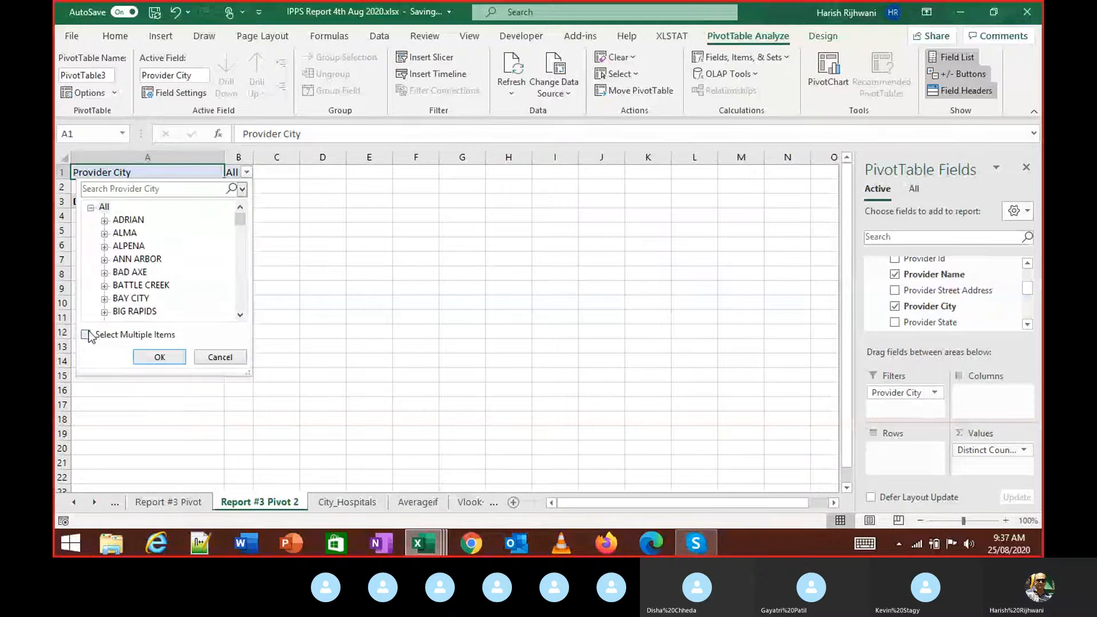
pyautogui.click(101, 207)
pyautogui.click(115, 219)
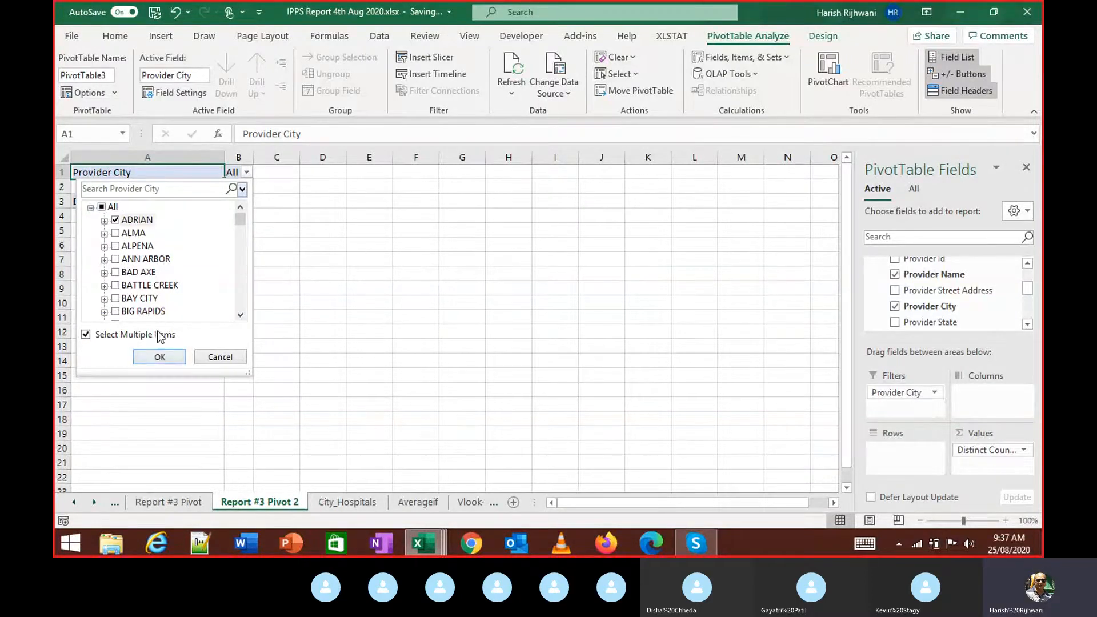
pyautogui.click(159, 357)
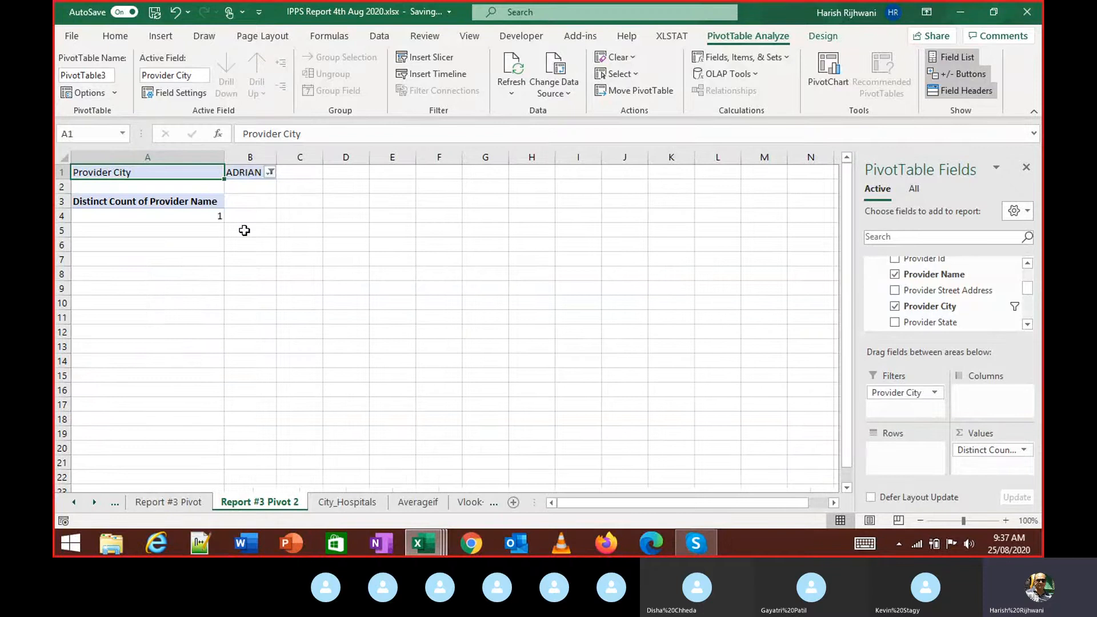
# Step: Change the Provider City report filter so that only ALMA is selected
pyautogui.click(270, 172)
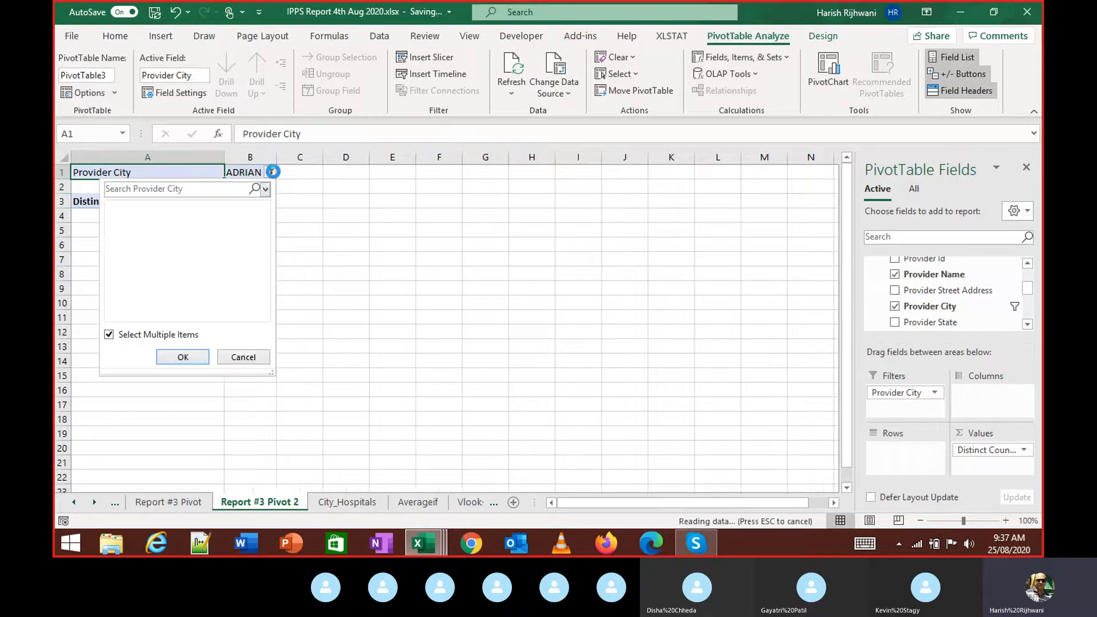
pyautogui.click(108, 335)
pyautogui.click(114, 208)
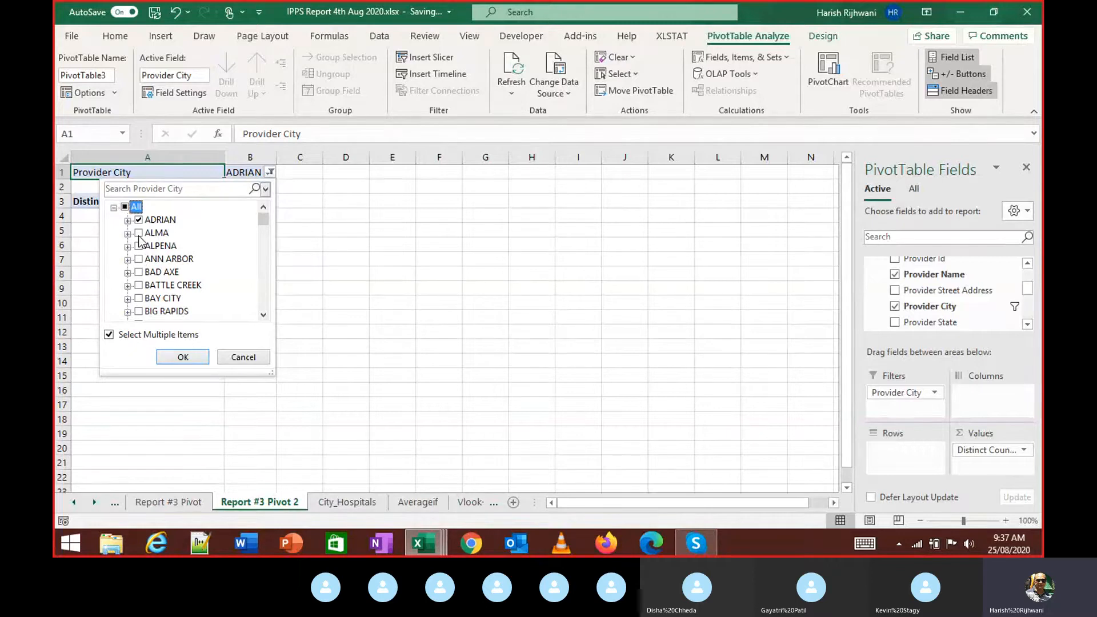
pyautogui.click(139, 232)
pyautogui.click(139, 220)
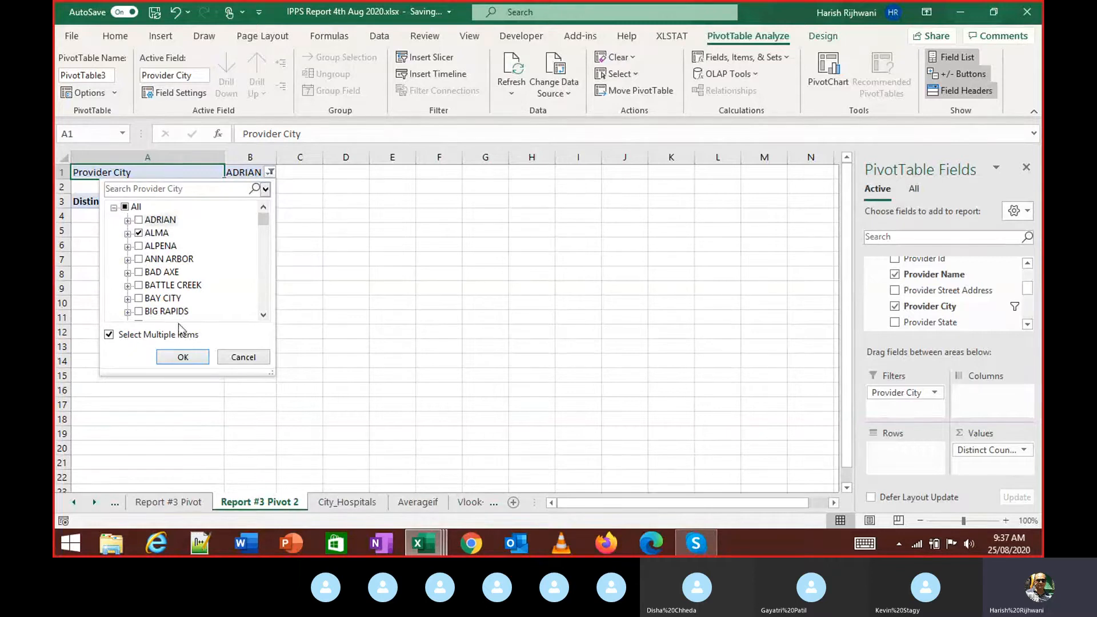
pyautogui.click(183, 357)
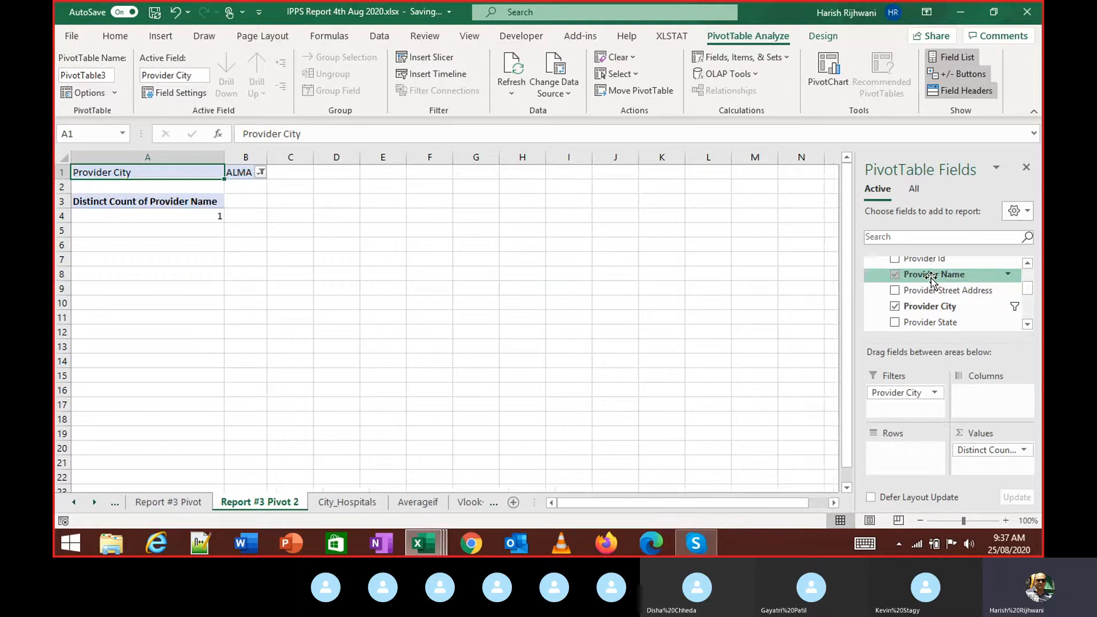
# Step: Move Provider City from the report filter to the rows and select all cities in the row label filter
pyautogui.moveTo(906, 393); pyautogui.dragTo(911, 451)
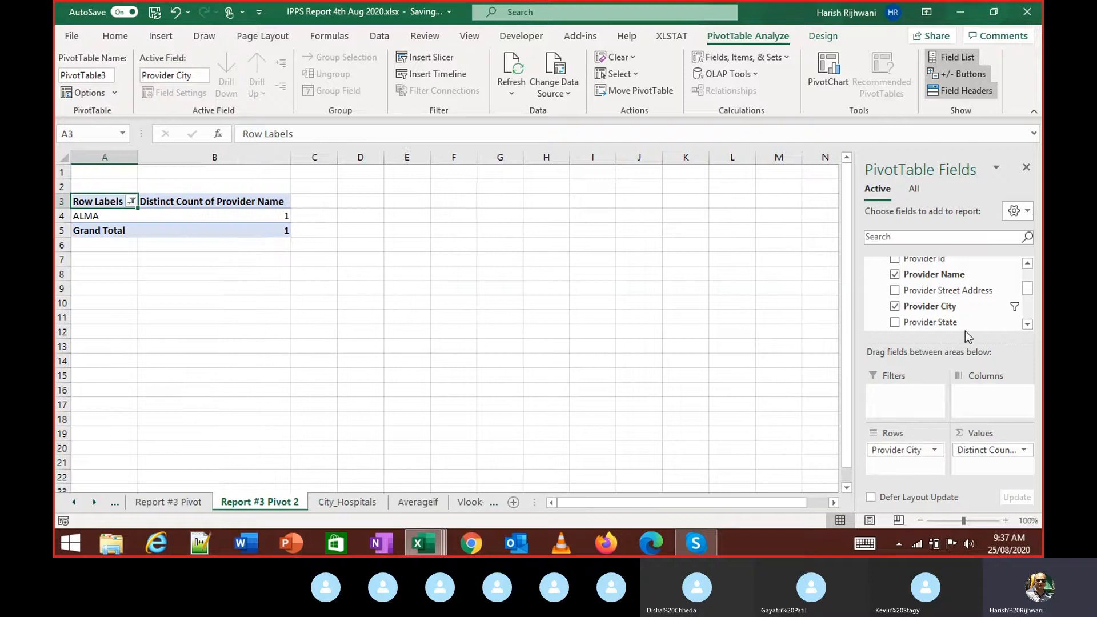
pyautogui.click(128, 215)
pyautogui.click(132, 201)
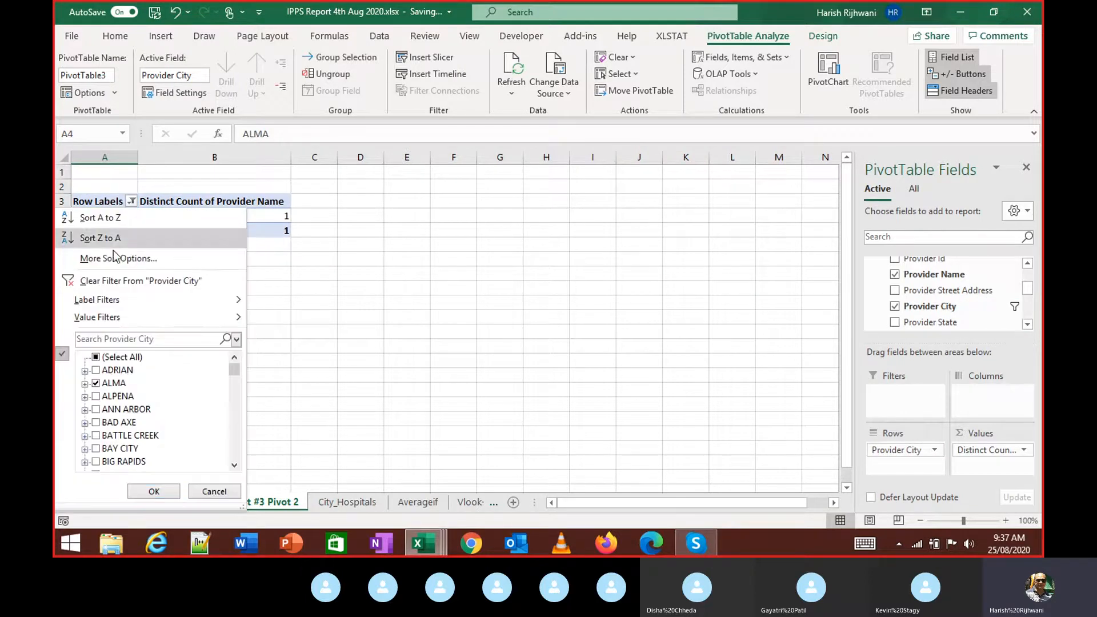
pyautogui.click(96, 358)
pyautogui.click(153, 491)
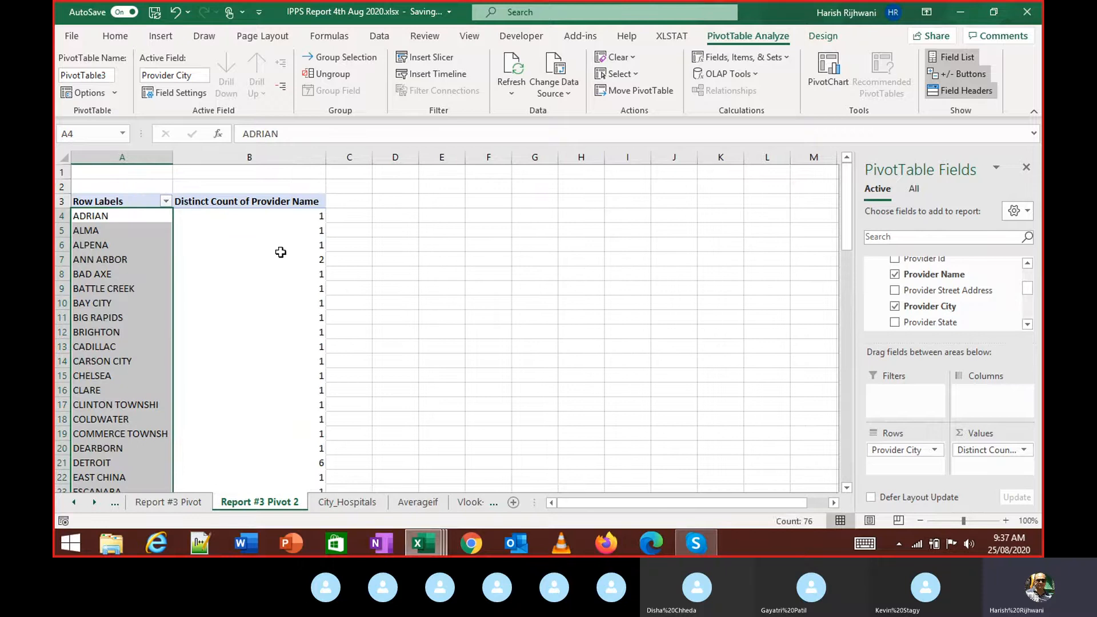
# Step: Sort the cities by Distinct Count of Provider Name from largest to smallest and look through the list
pyautogui.click(313, 289)
pyautogui.rightClick(306, 262)
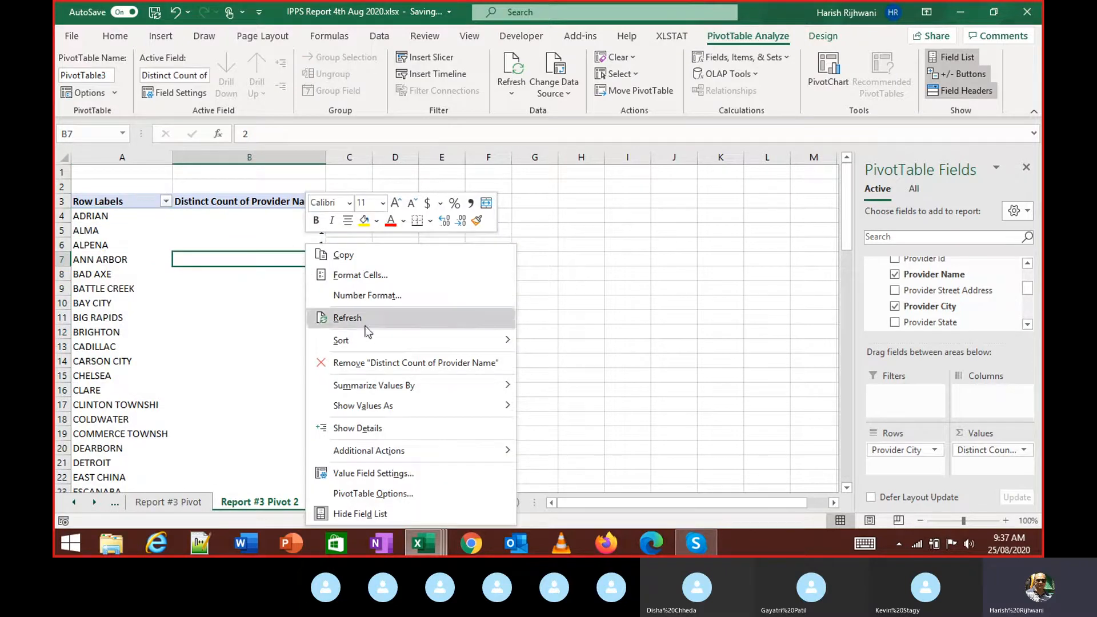
pyautogui.moveTo(486, 342)
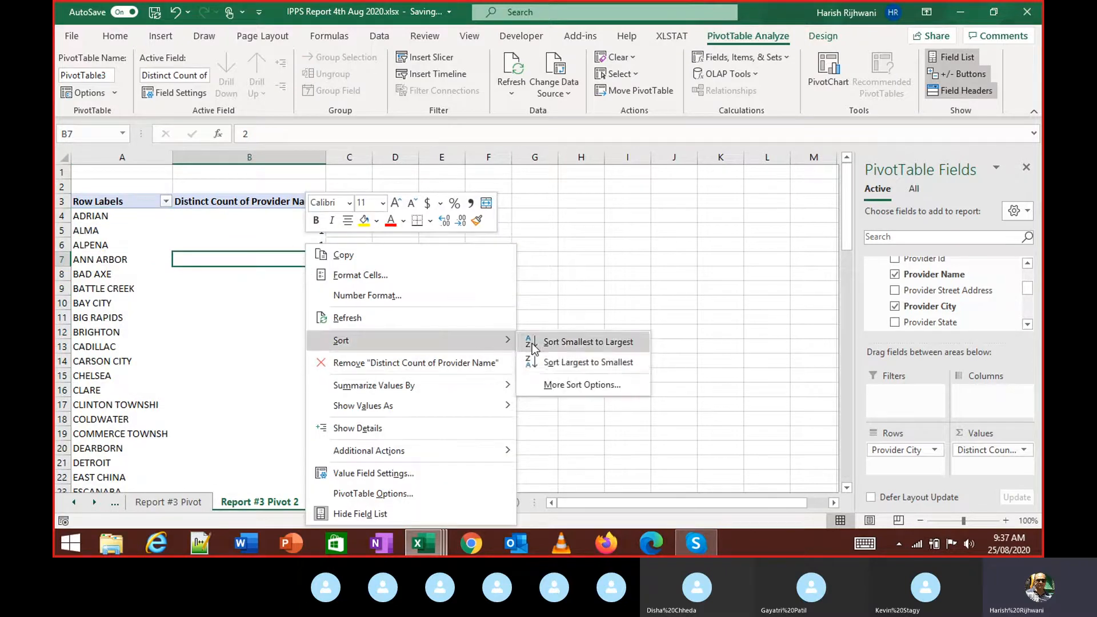
pyautogui.click(588, 363)
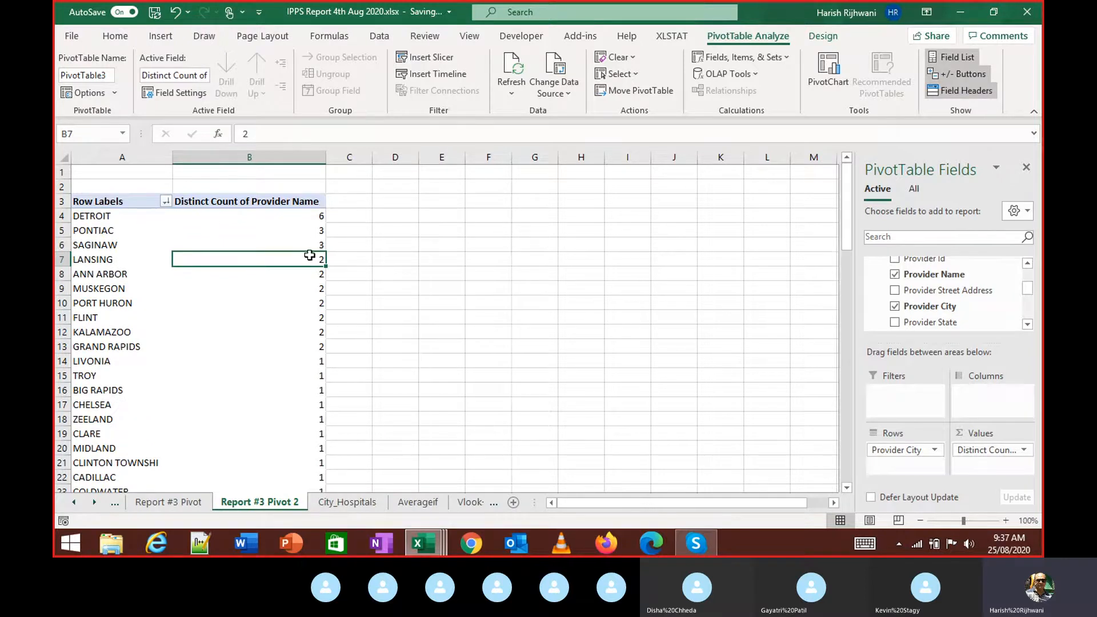
pyautogui.scroll(-4, 286, 289)
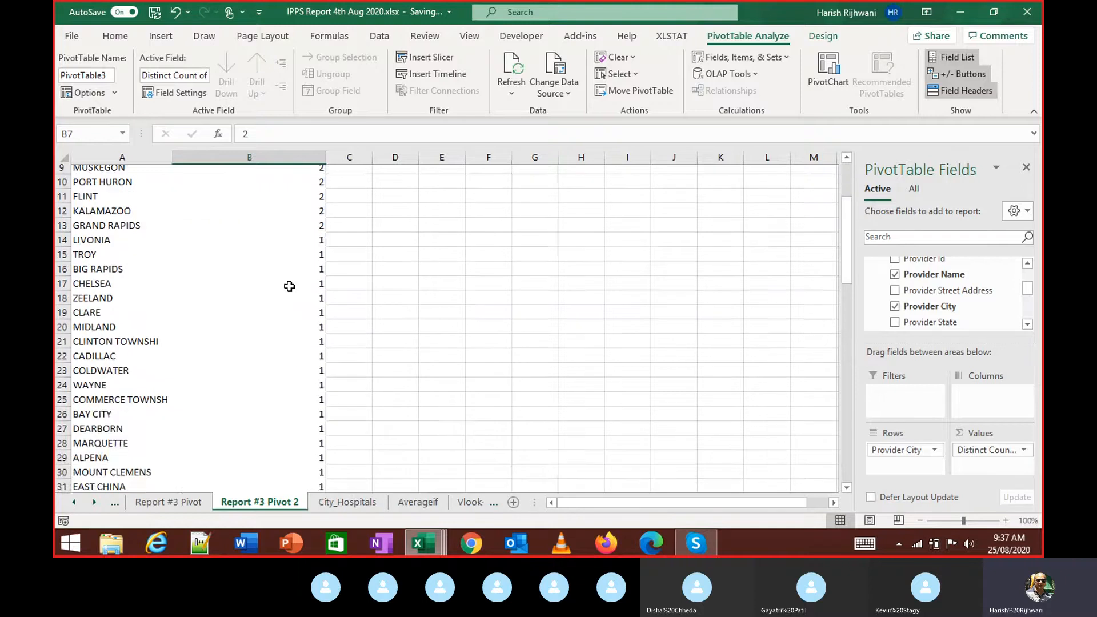
# Step: Review the value field settings of the Provider Name distinct count and keep Distinct Count as the calculation
pyautogui.moveTo(1015, 449); pyautogui.dragTo(1006, 437)
pyautogui.doubleClick(1004, 449)
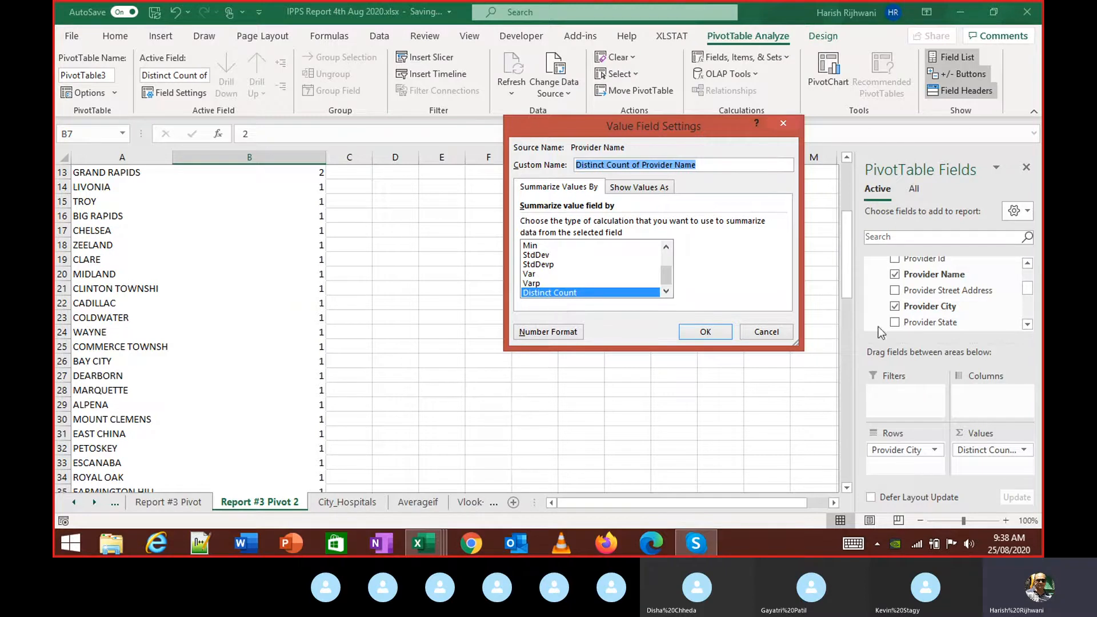
pyautogui.moveTo(589, 127); pyautogui.dragTo(508, 190)
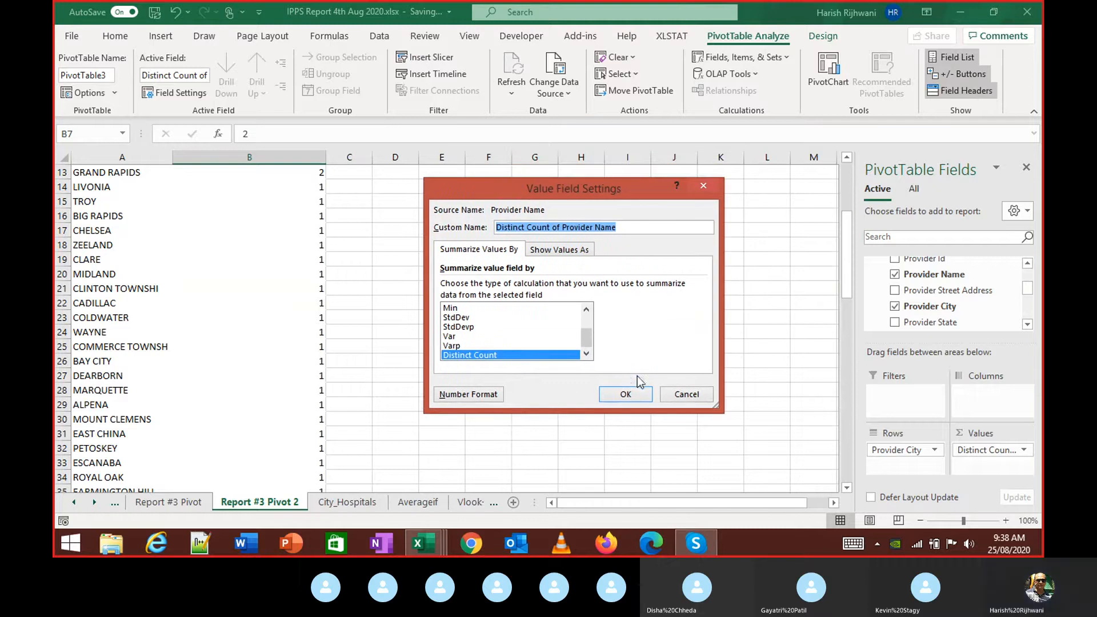
pyautogui.click(636, 392)
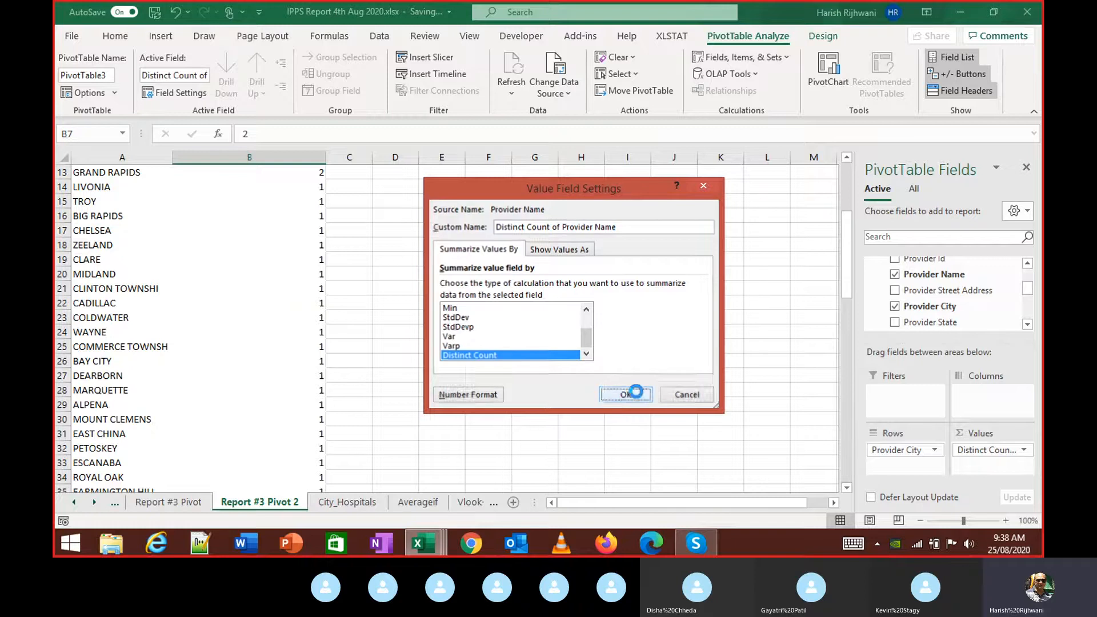
# Step: Check the value field settings of Provider Name in the Report #3 Pivot sheet for comparison and close them
pyautogui.click(171, 505)
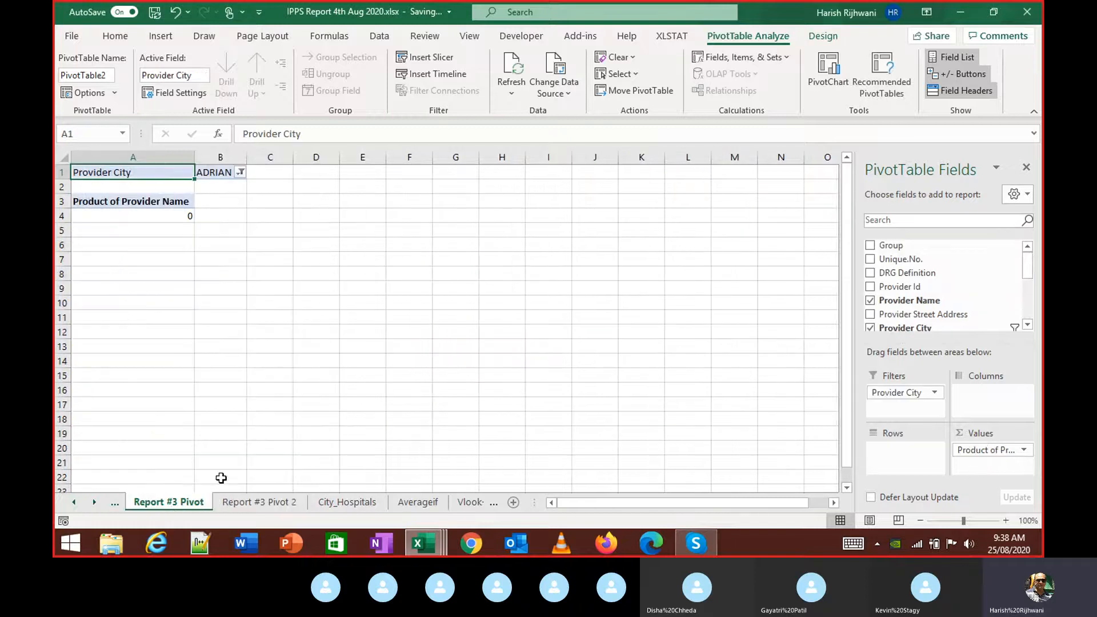
pyautogui.click(982, 451)
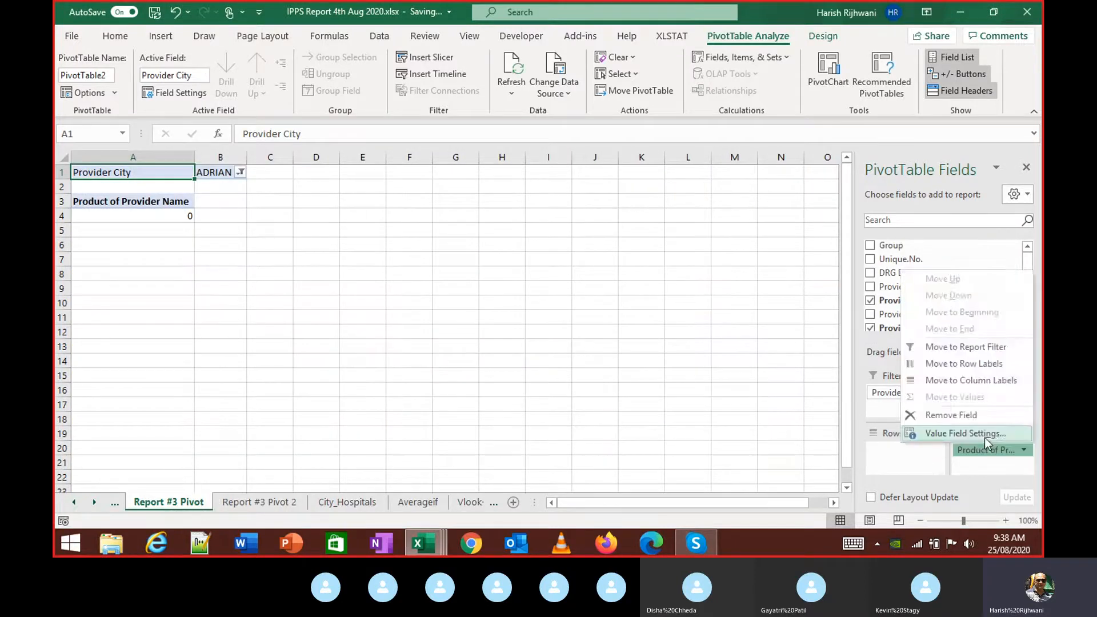
pyautogui.click(985, 438)
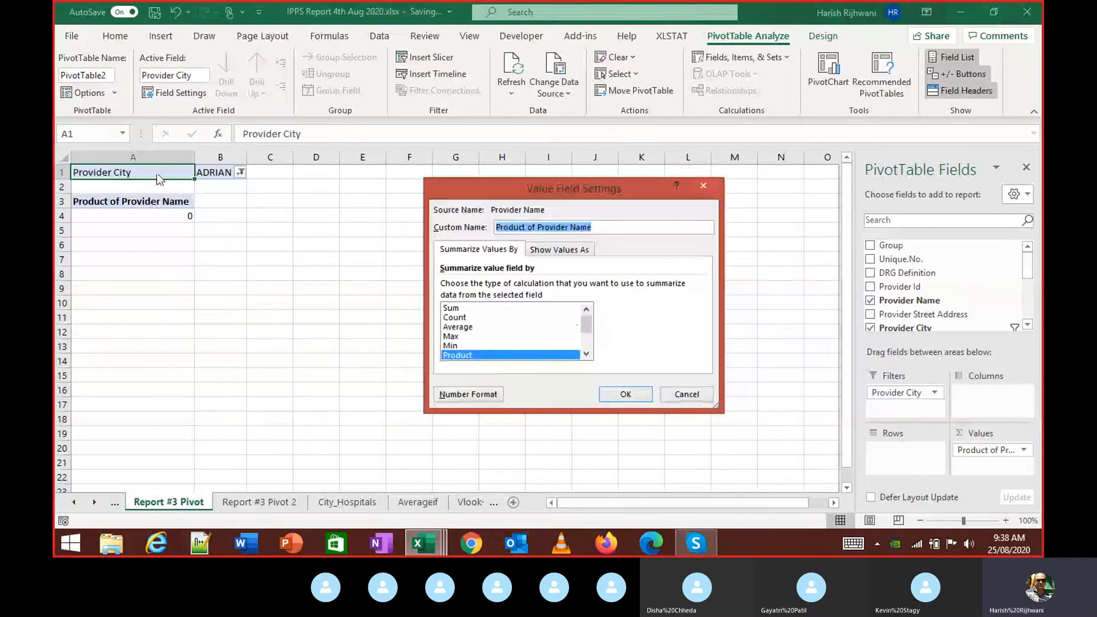
pyautogui.click(714, 189)
# Step: Set the Provider City report filter in Report #3 Pivot to all cities and select the Provider Name result in A4
pyautogui.click(241, 172)
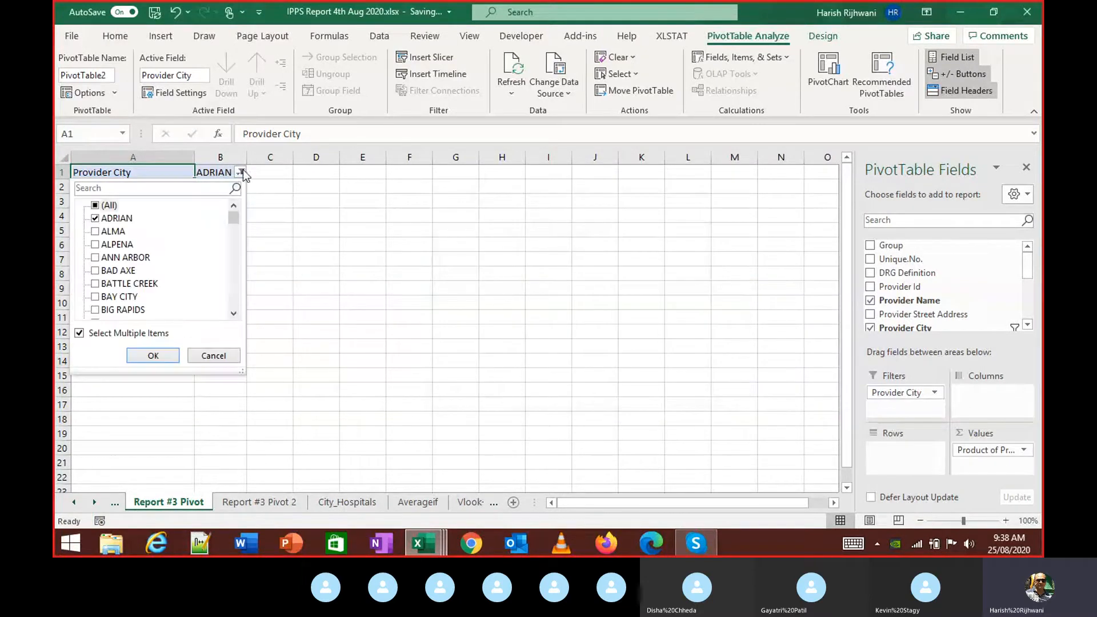
pyautogui.click(95, 206)
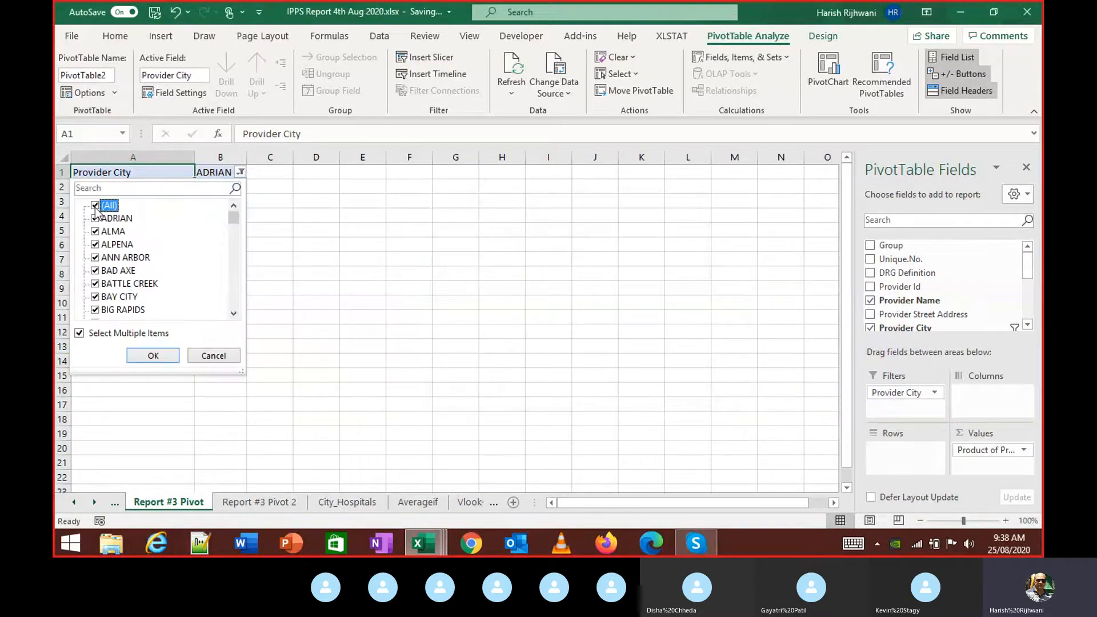
pyautogui.click(150, 356)
pyautogui.click(171, 215)
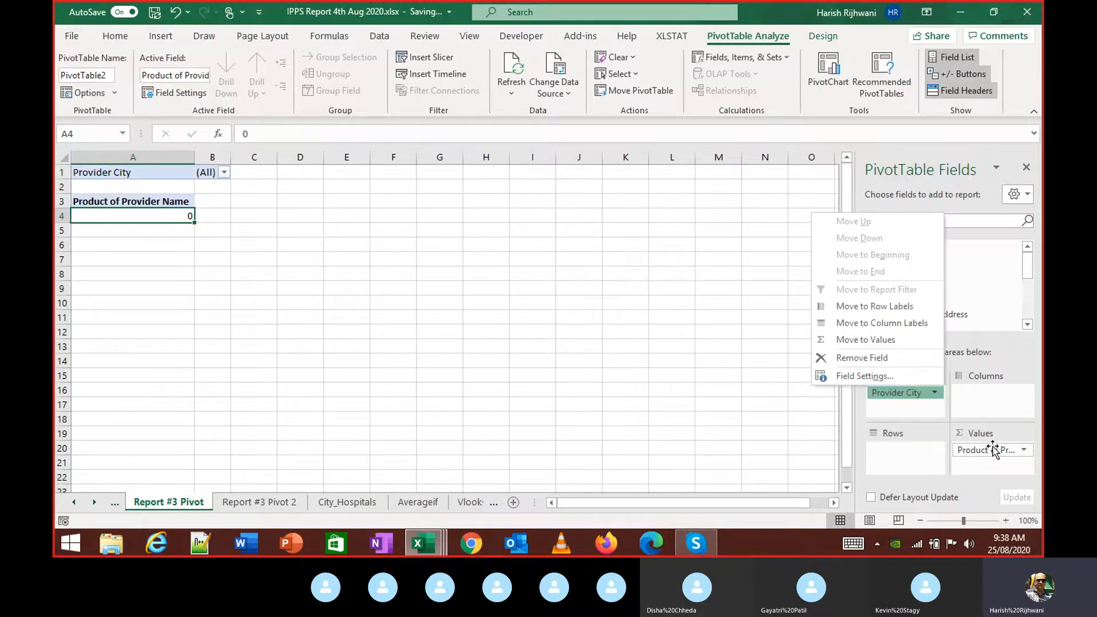
# Step: Return to the Report #3 Pivot 2 sheet and select the ANN ARBOR count in the sorted city list
pyautogui.click(249, 502)
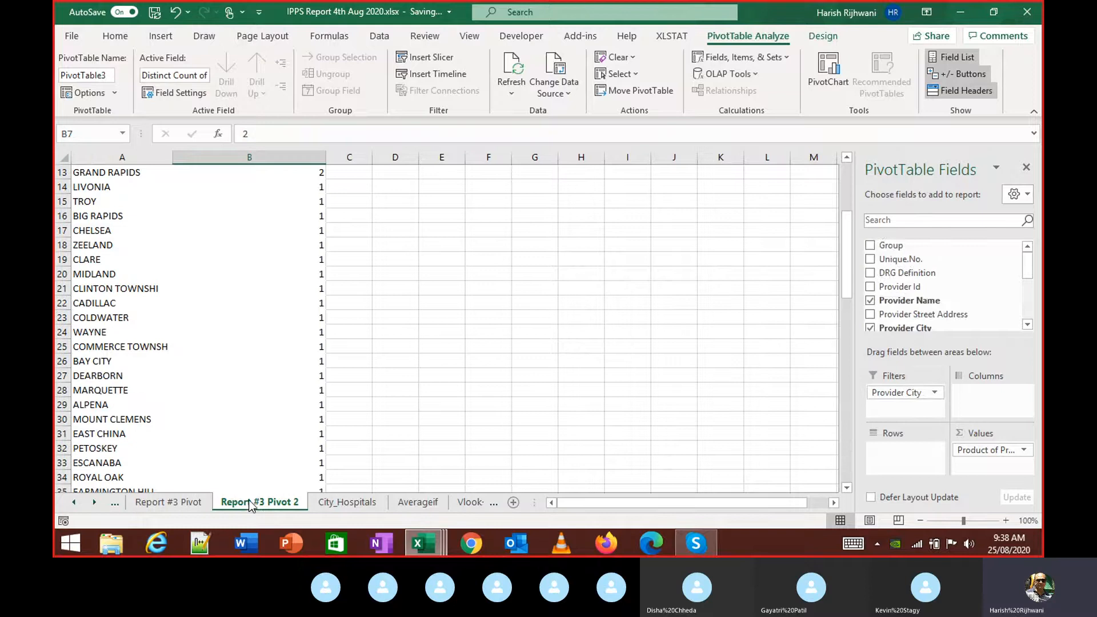
pyautogui.click(204, 304)
pyautogui.scroll(4, 203, 309)
pyautogui.click(251, 273)
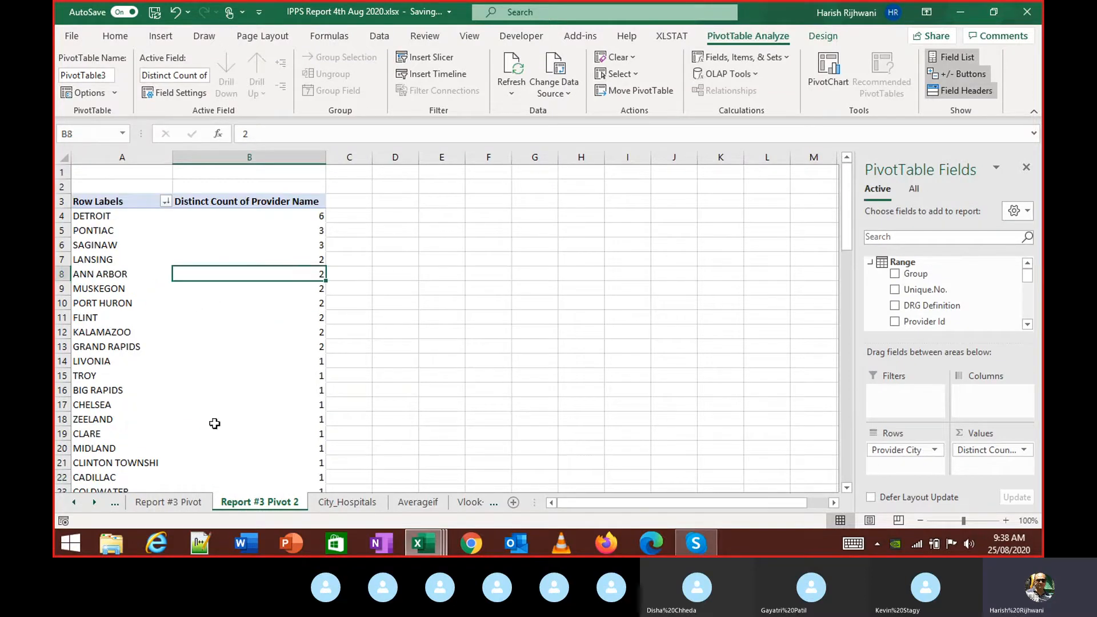
# Step: Clear the pivot table in the Report #3 Pivot sheet and rebuild it with Provider Name as row labels and as a counted value
pyautogui.click(183, 506)
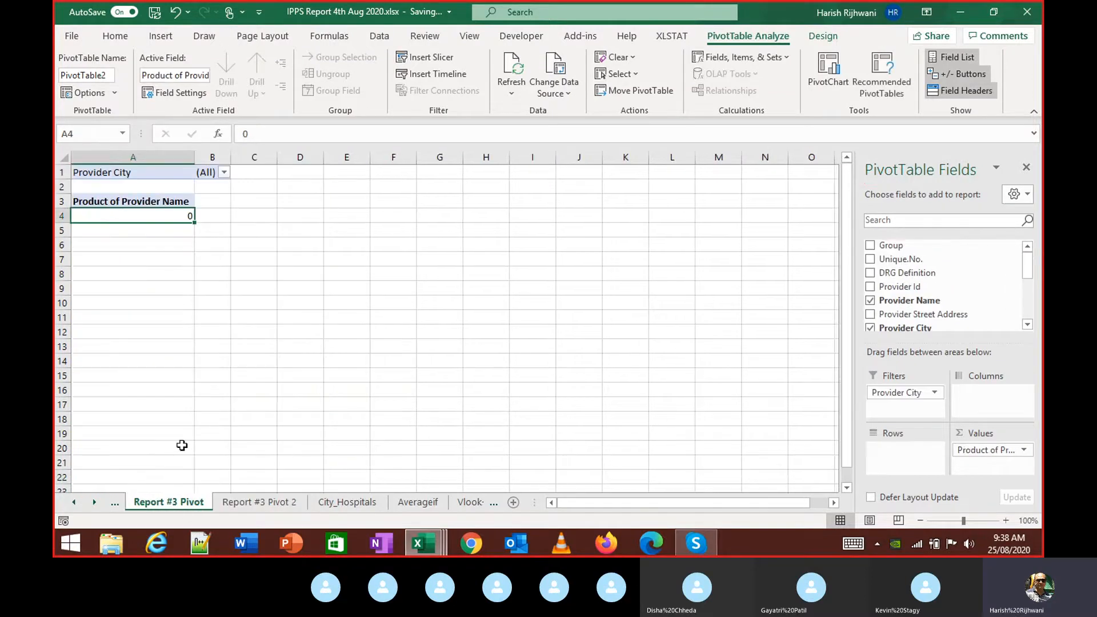
pyautogui.click(212, 173)
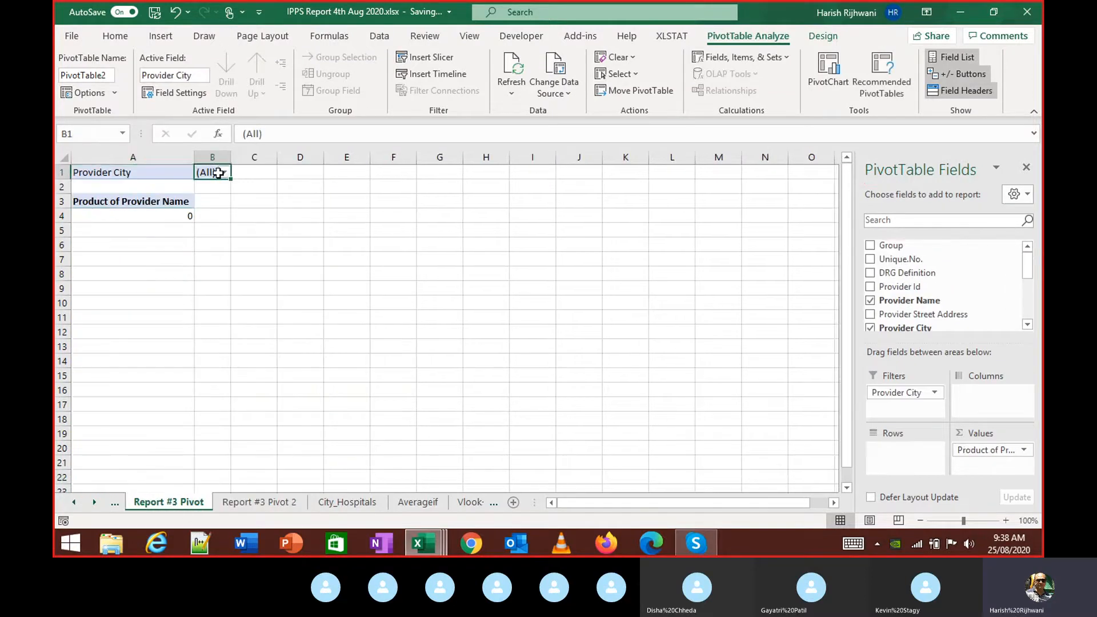
pyautogui.click(871, 301)
pyautogui.click(871, 328)
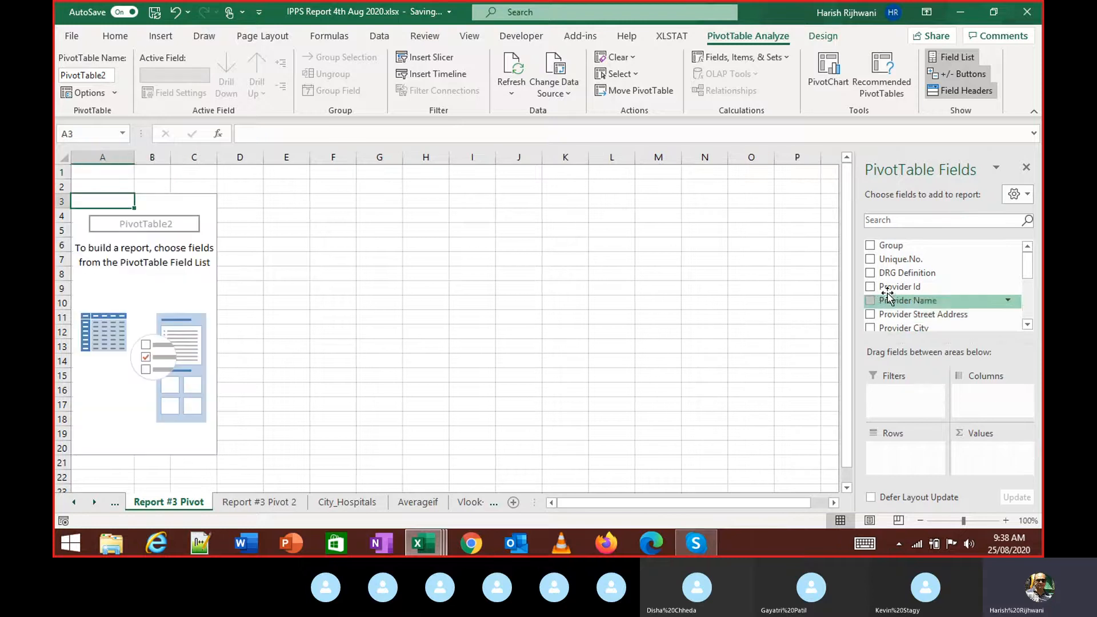
pyautogui.moveTo(898, 301); pyautogui.dragTo(922, 463)
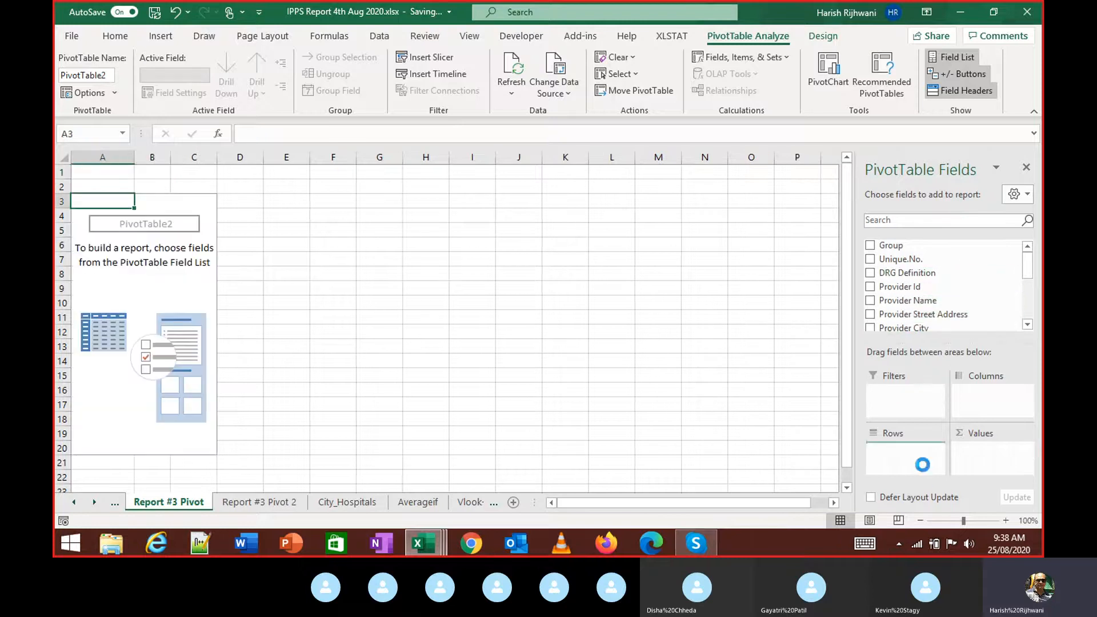
pyautogui.moveTo(909, 300); pyautogui.dragTo(984, 457)
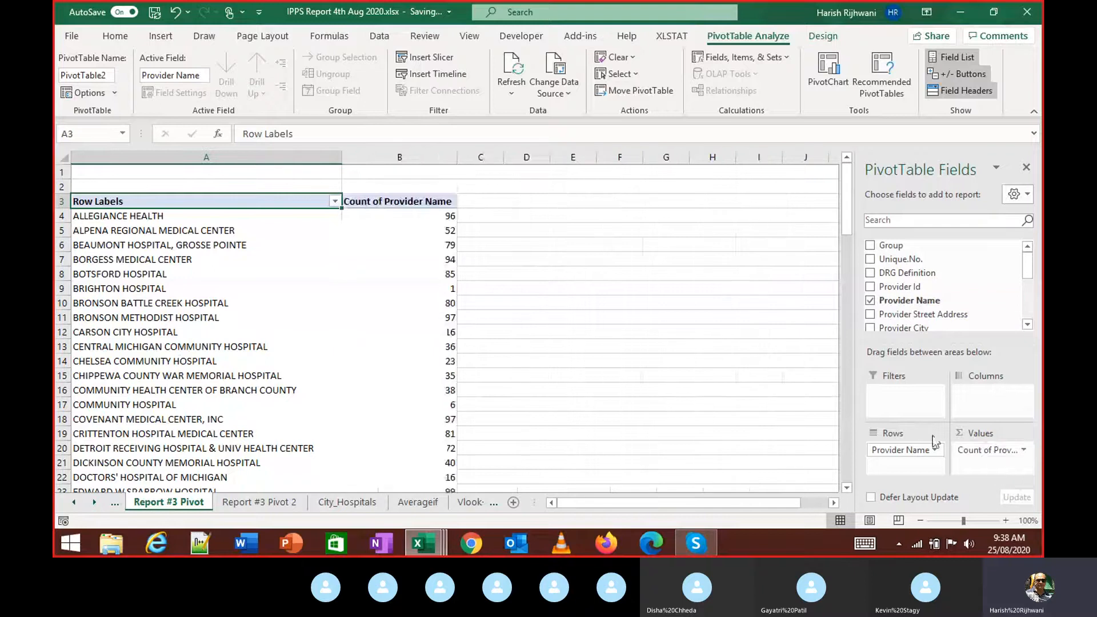
# Step: Check the calculation types offered for the Provider Name value and keep Count
pyautogui.click(984, 451)
pyautogui.click(989, 433)
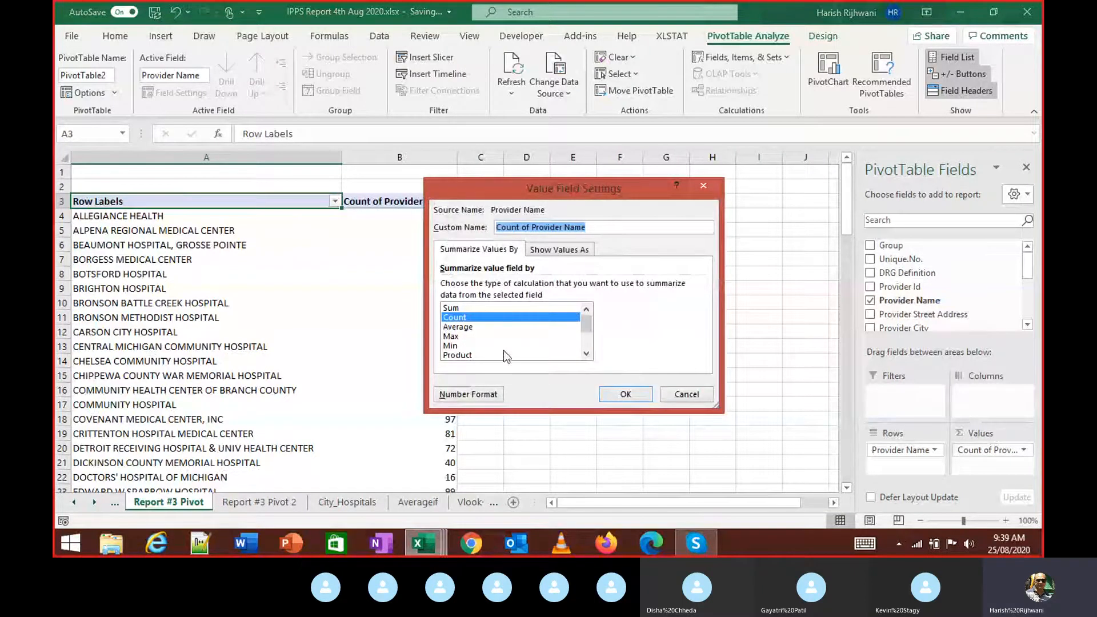
pyautogui.click(588, 345)
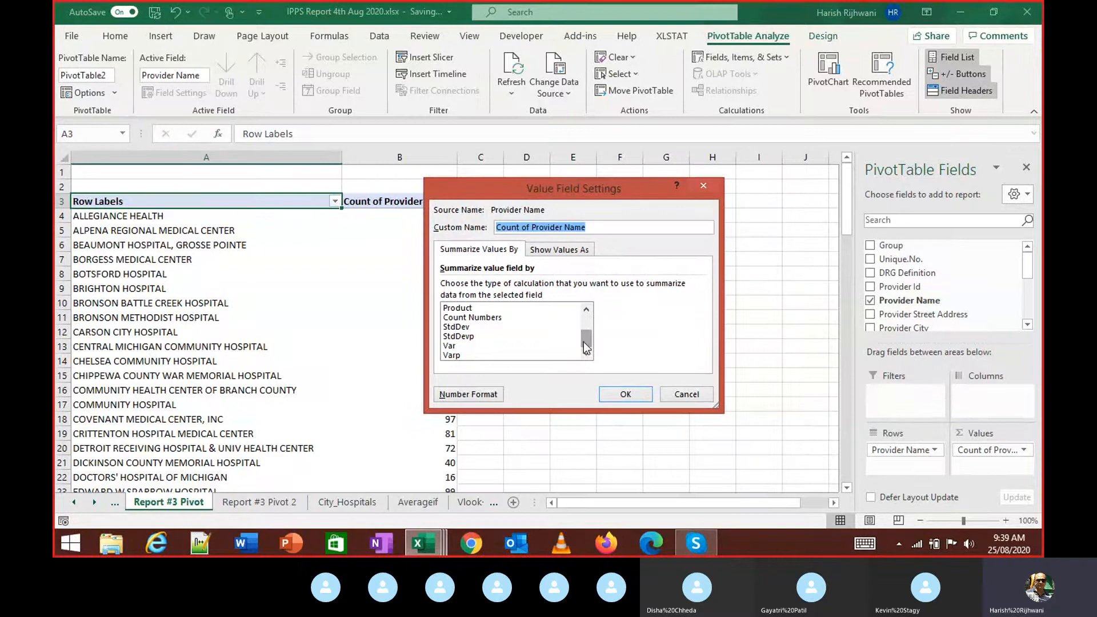
pyautogui.moveTo(585, 342); pyautogui.dragTo(585, 320)
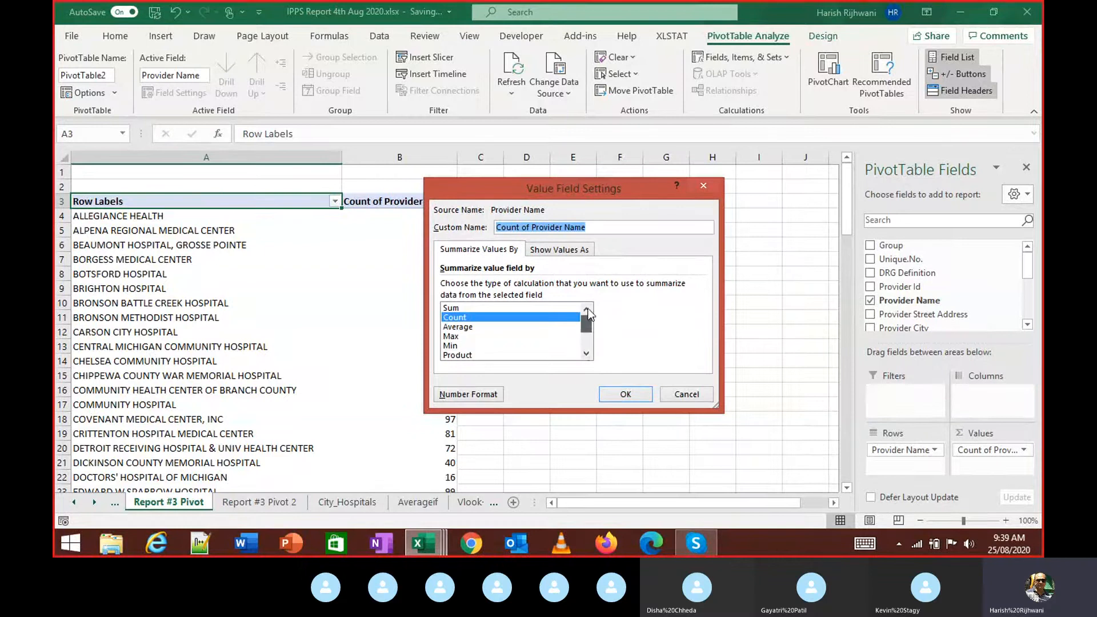
pyautogui.click(625, 395)
pyautogui.click(268, 361)
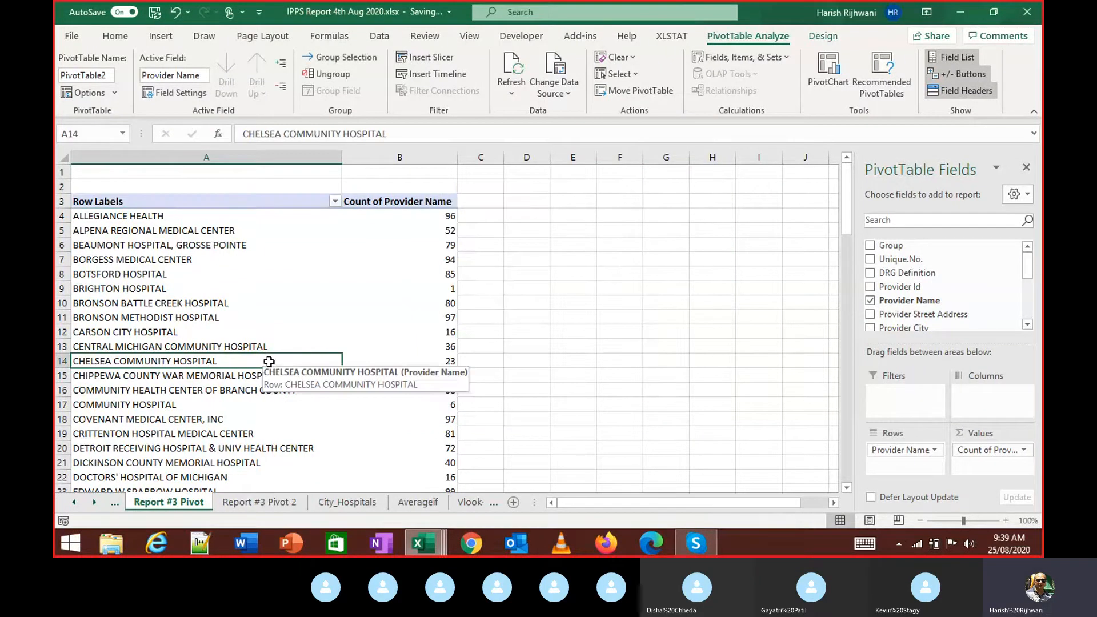
# Step: Replace Provider Name with Provider City in the rows of Report #3 Pivot and sort the cities by count from largest to smallest
pyautogui.click(280, 502)
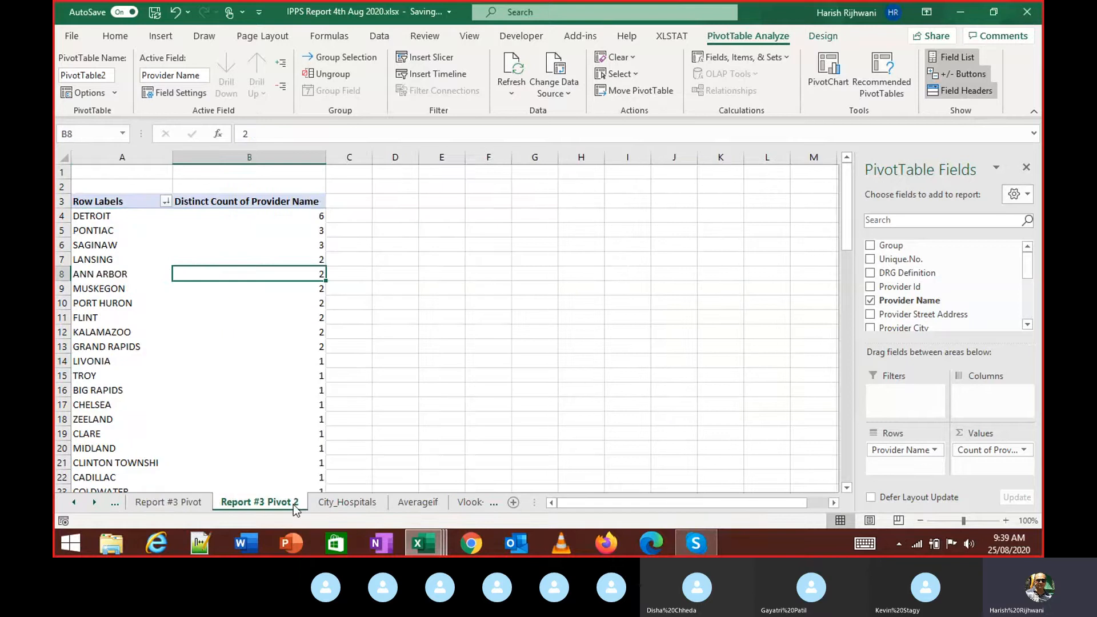
pyautogui.click(168, 502)
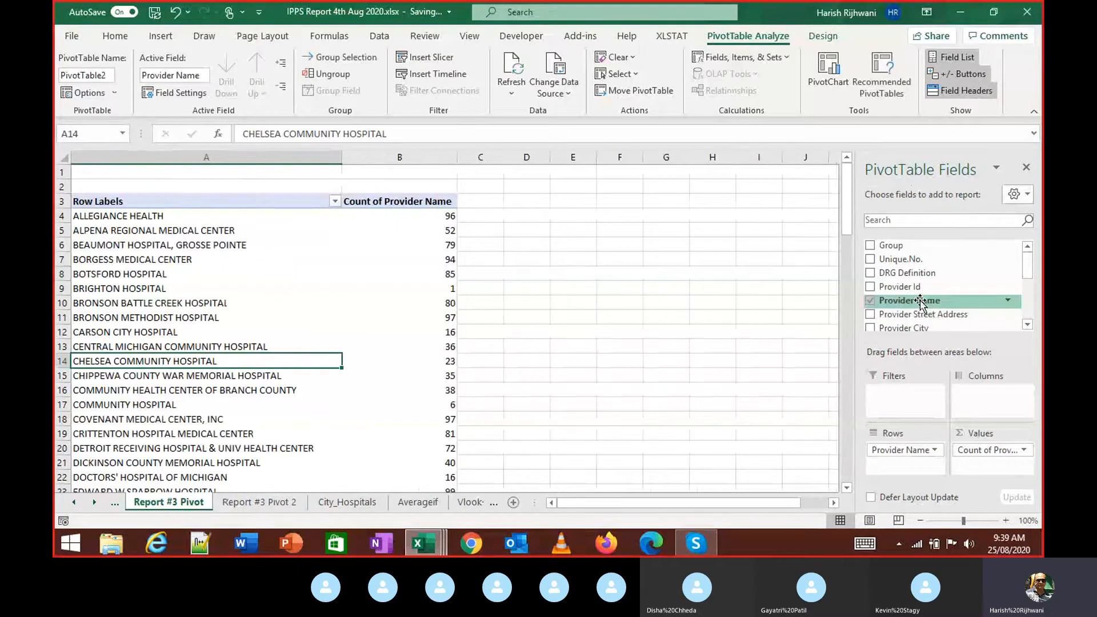
pyautogui.moveTo(906, 451); pyautogui.dragTo(757, 320)
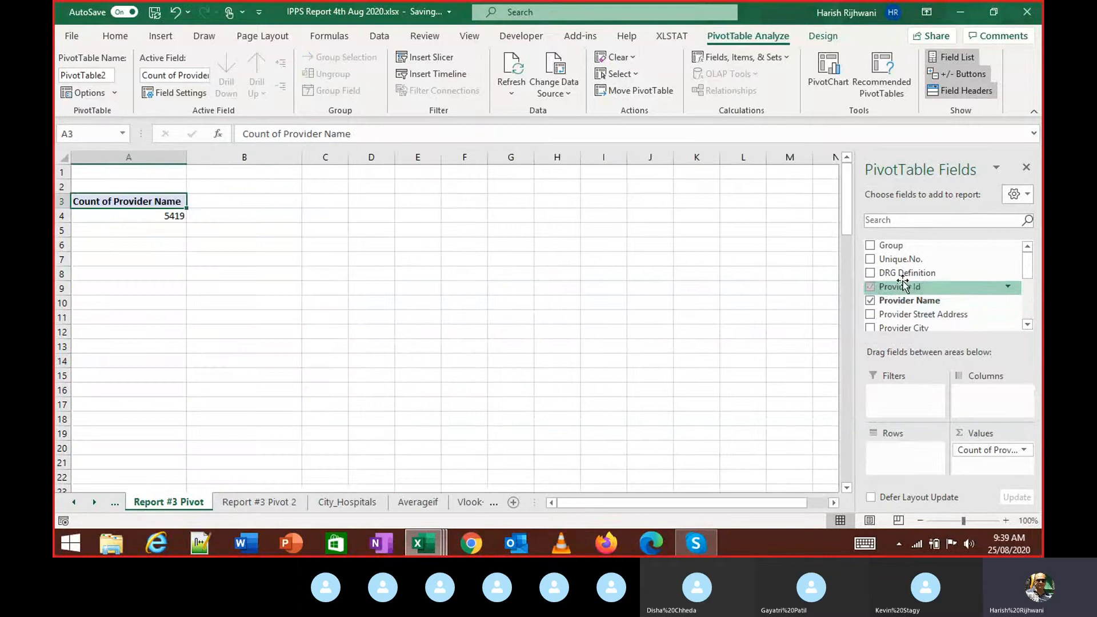
pyautogui.moveTo(906, 328); pyautogui.dragTo(908, 452)
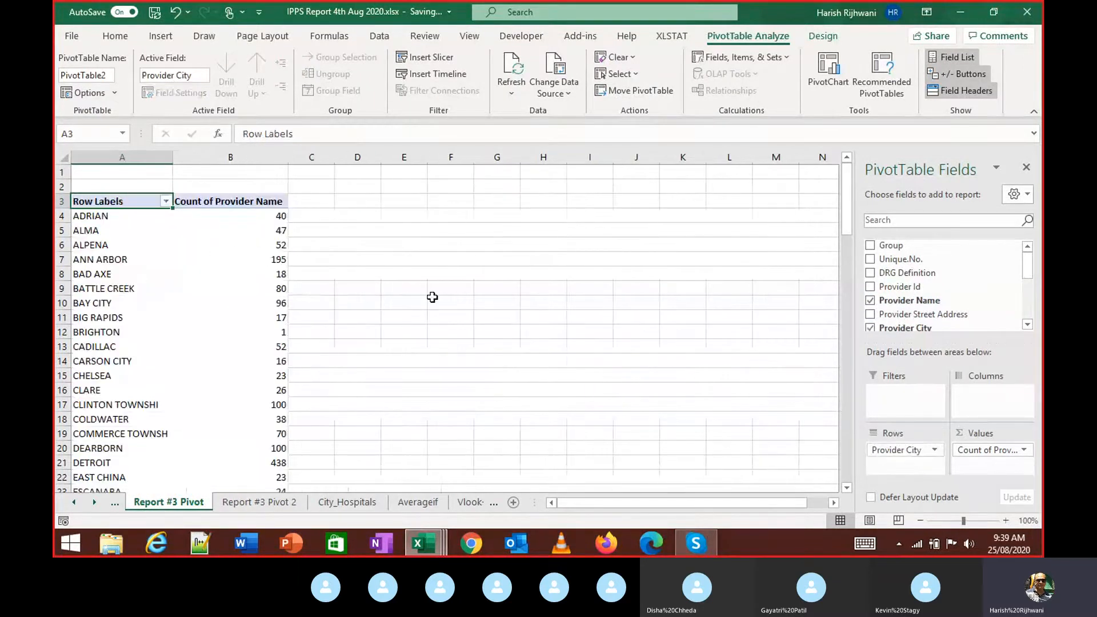
pyautogui.rightClick(272, 217)
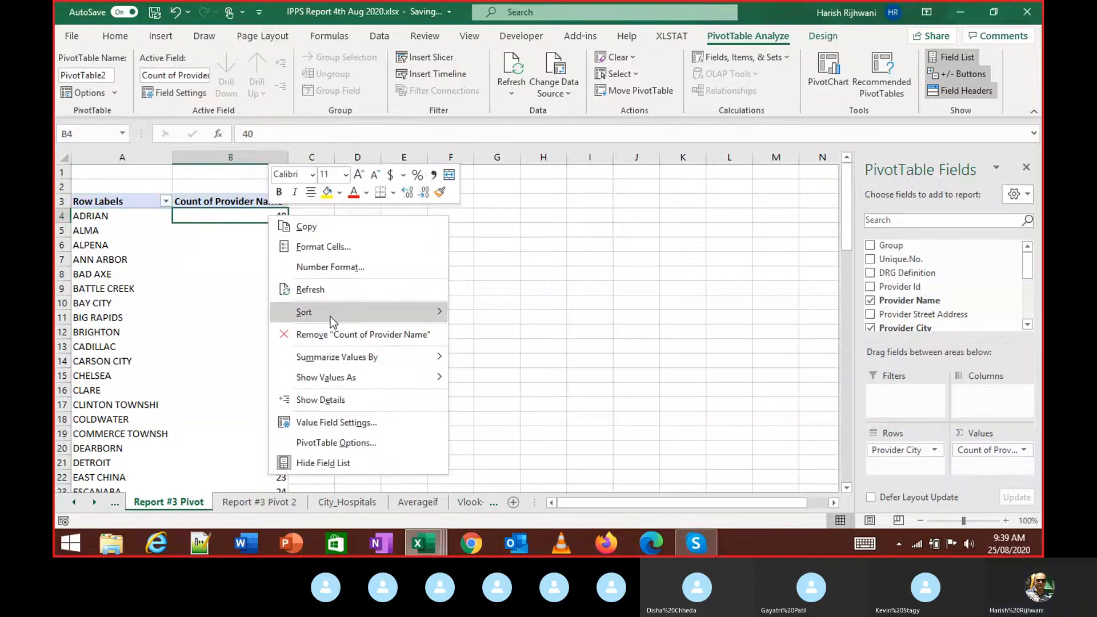
pyautogui.moveTo(331, 316)
pyautogui.click(496, 338)
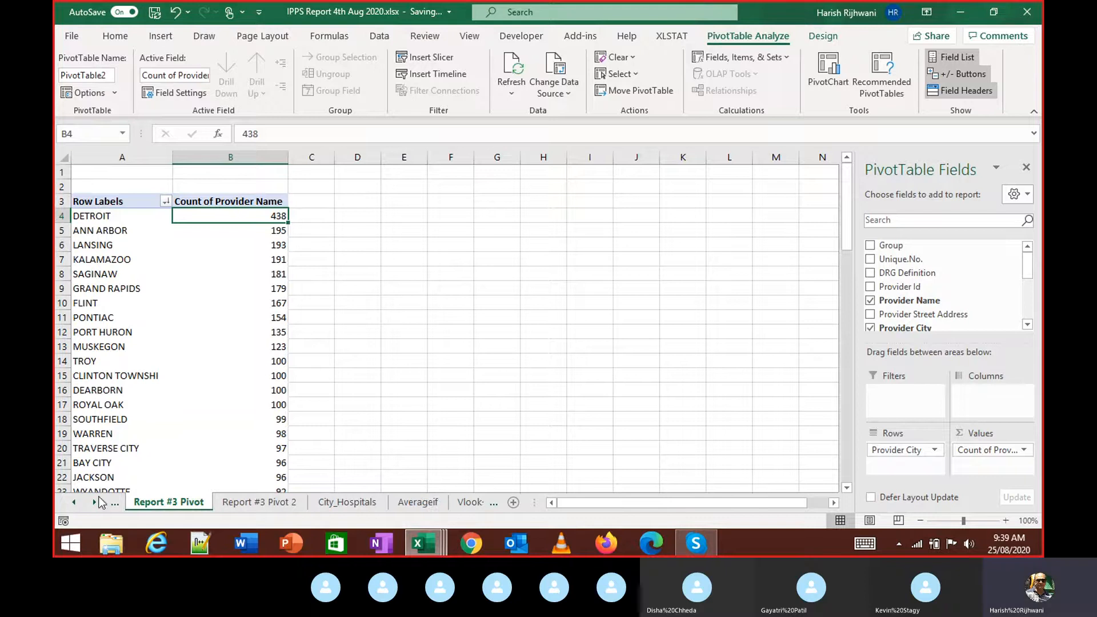
# Step: Go to the Data sheet at the start of the workbook and select the DRG Definition in C12
pyautogui.click(74, 503)
pyautogui.click(74, 502)
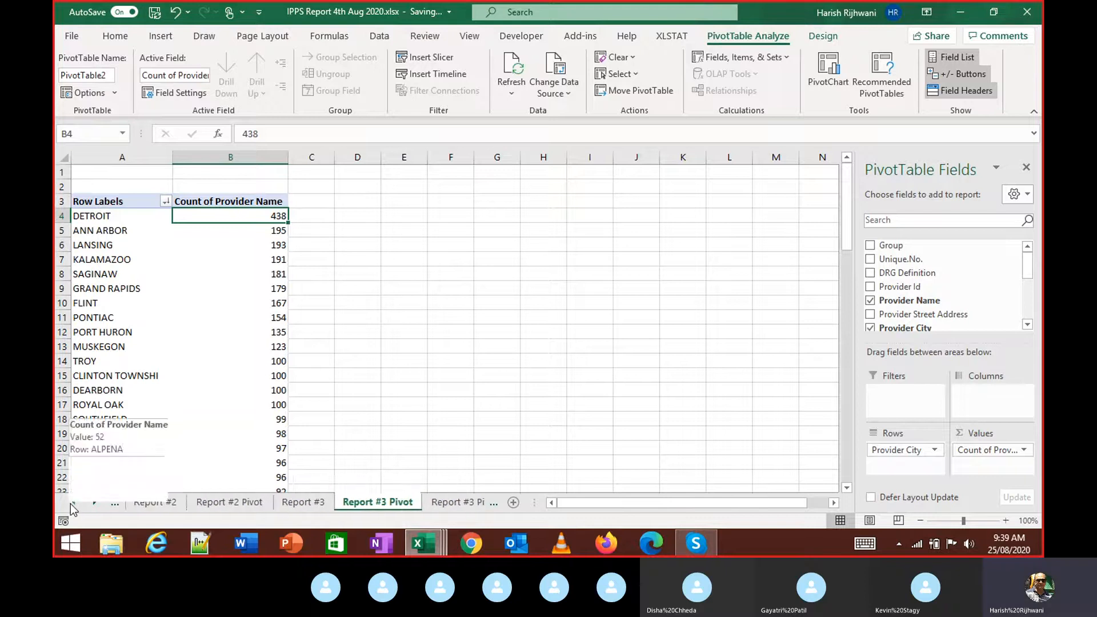
pyautogui.click(74, 502)
pyautogui.click(74, 502)
pyautogui.click(74, 503)
pyautogui.click(74, 502)
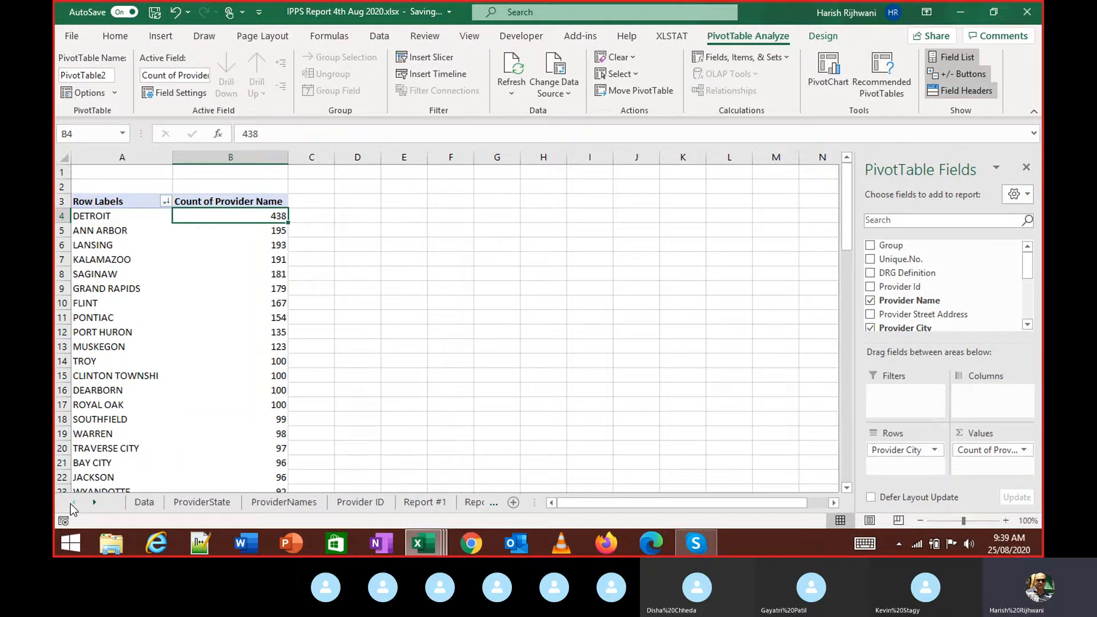
pyautogui.click(150, 505)
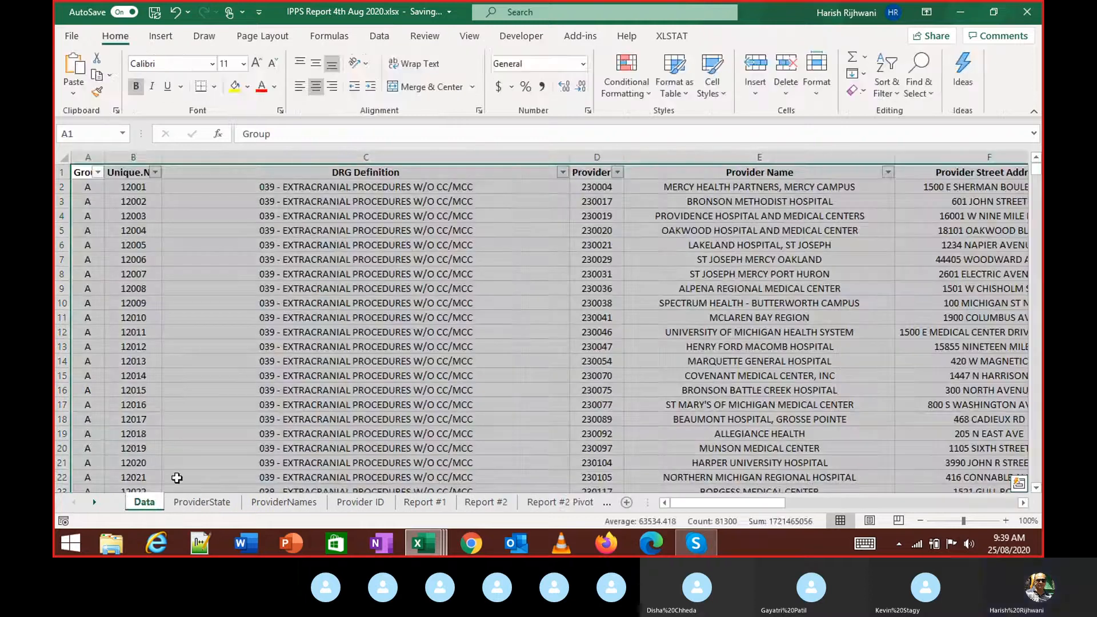
pyautogui.click(352, 332)
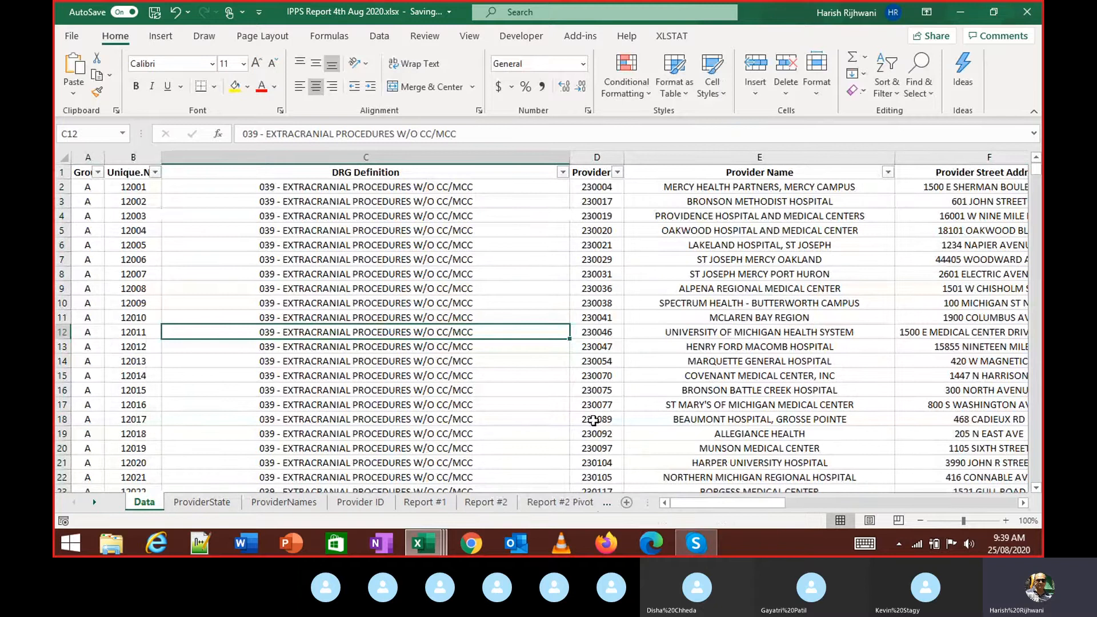
# Step: Look through the Report #2 Pivot and Report #3 sheets and return to the Data sheet
pyautogui.click(586, 503)
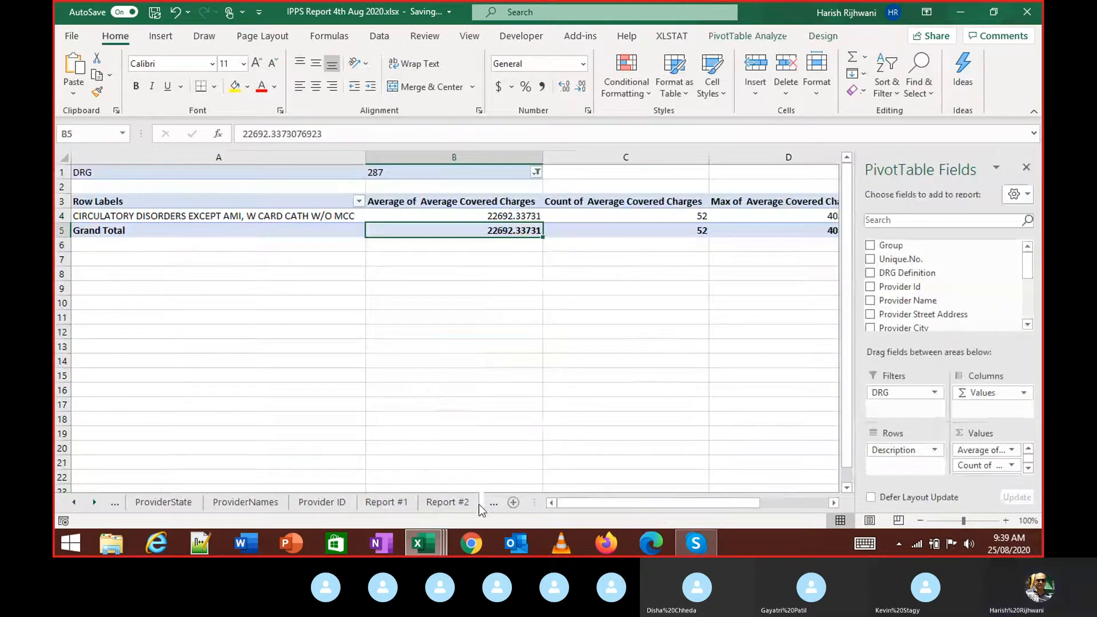
pyautogui.click(441, 502)
pyautogui.click(496, 501)
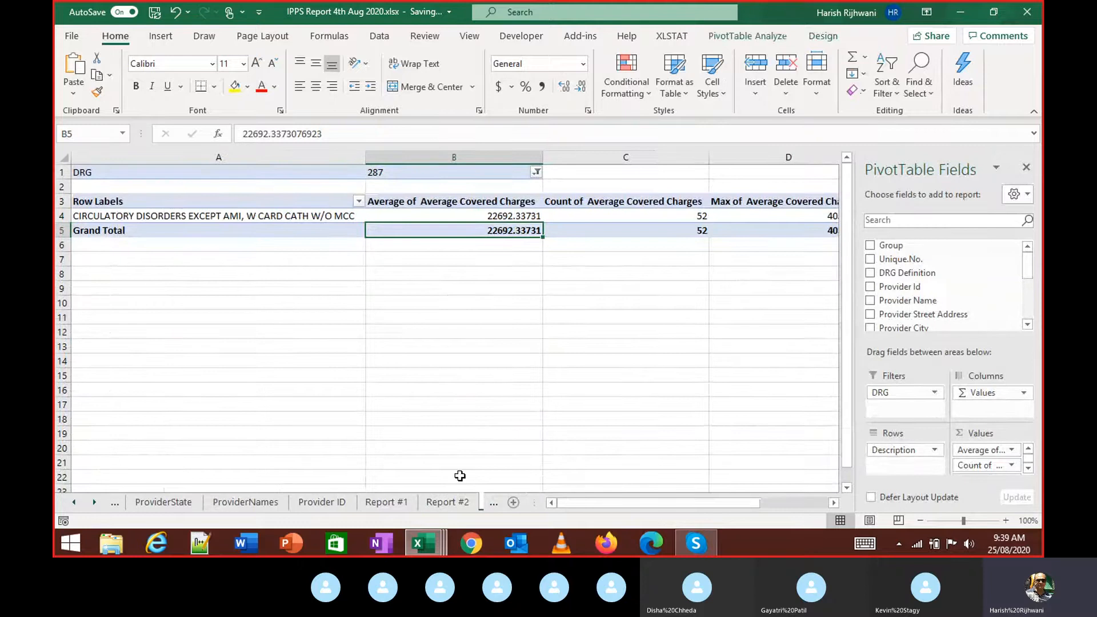
pyautogui.hotkey('ctrl', 'pagedown')
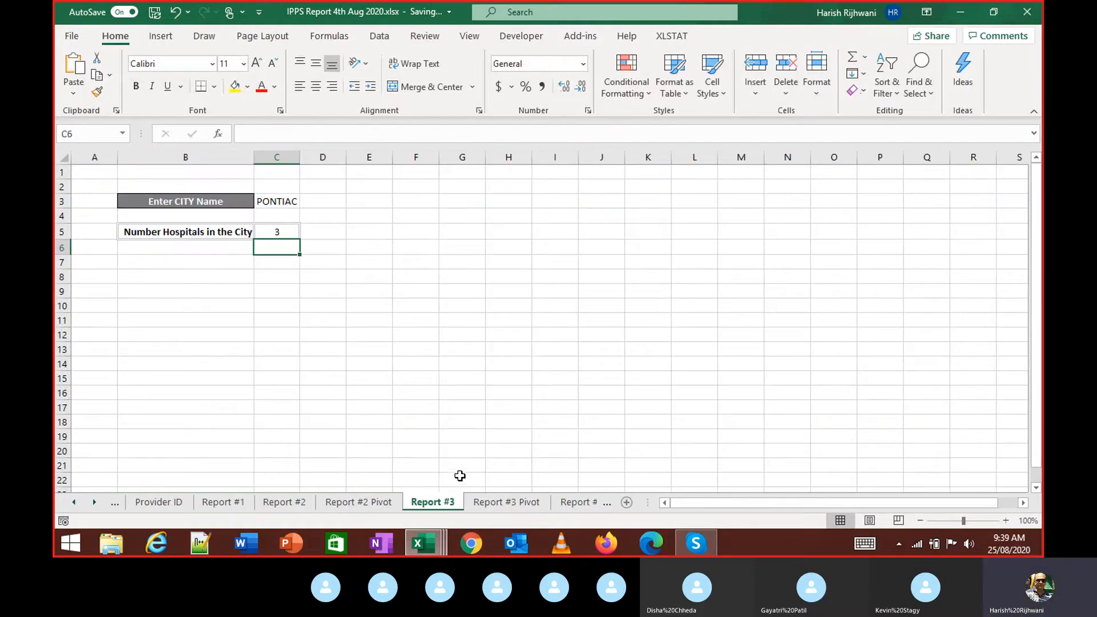
pyautogui.hotkey('ctrl', 'pageup')
pyautogui.hotkey('ctrl', 'pagedown')
pyautogui.hotkey('ctrl', 'pageup')
pyautogui.hotkey('ctrl', 'pageup')
pyautogui.hotkey('ctrl', 'pageup')
pyautogui.hotkey('ctrl', 'pageup')
pyautogui.hotkey('ctrl', 'pageup')
pyautogui.hotkey('ctrl', 'pageup')
pyautogui.hotkey('ctrl', 'pageup')
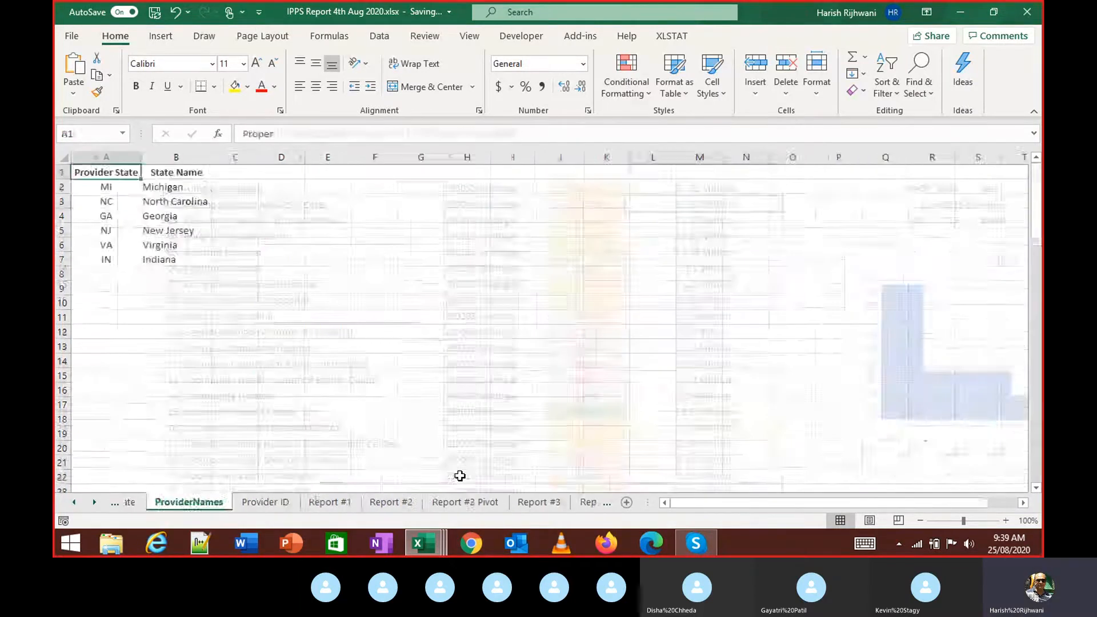
# Step: Select the data range A1:O5420 and insert a PivotTable from it on a new worksheet without adding it to the Data Model
pyautogui.hotkey('ctrl', 'Up')
pyautogui.hotkey('ctrl', 'Left')
pyautogui.hotkey('ctrl', 'shift', 'Down')
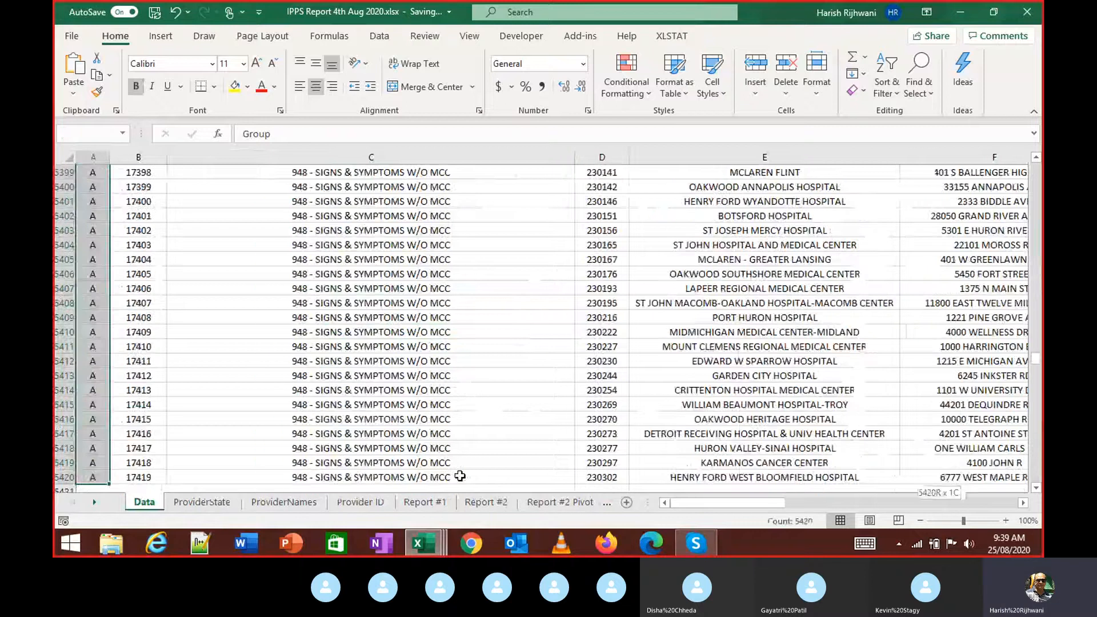
pyautogui.hotkey('ctrl', 'shift', 'Right')
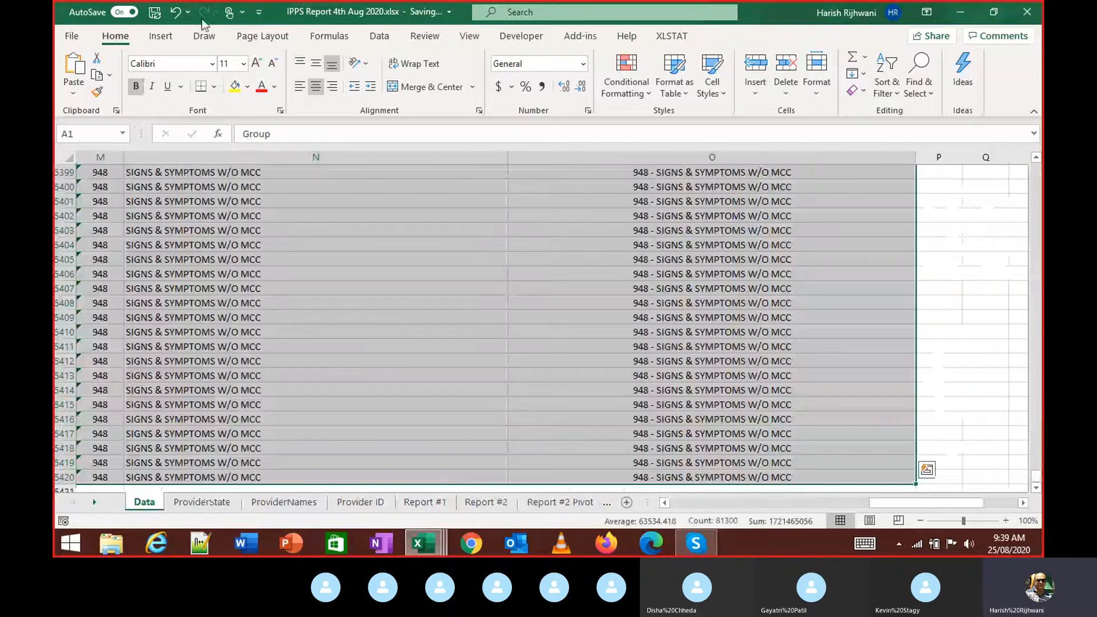
pyautogui.click(160, 35)
pyautogui.click(80, 68)
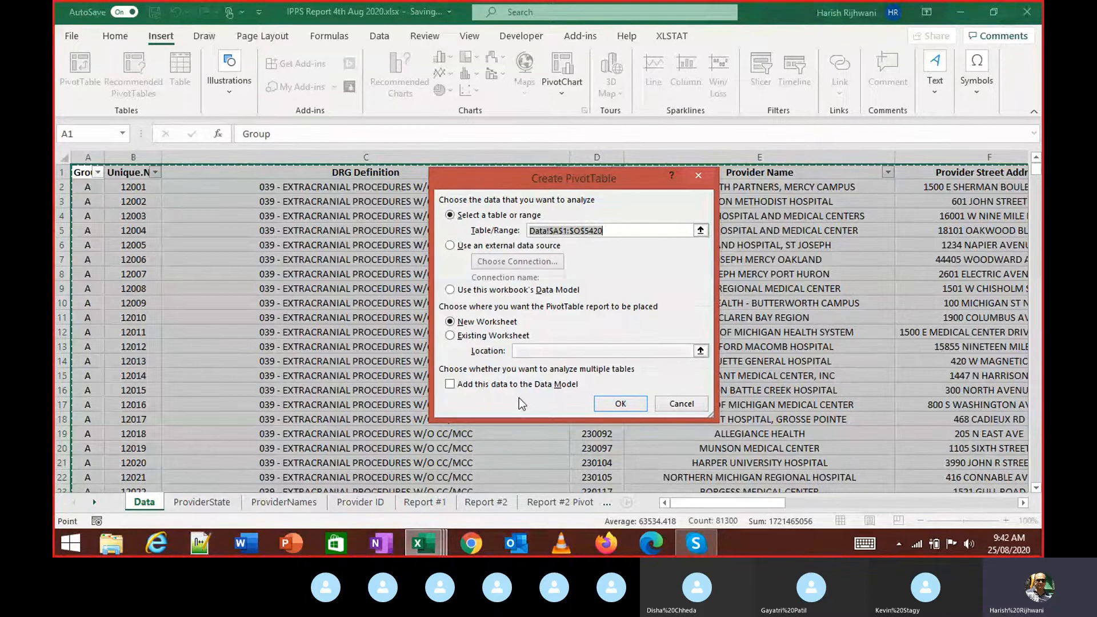
pyautogui.click(608, 400)
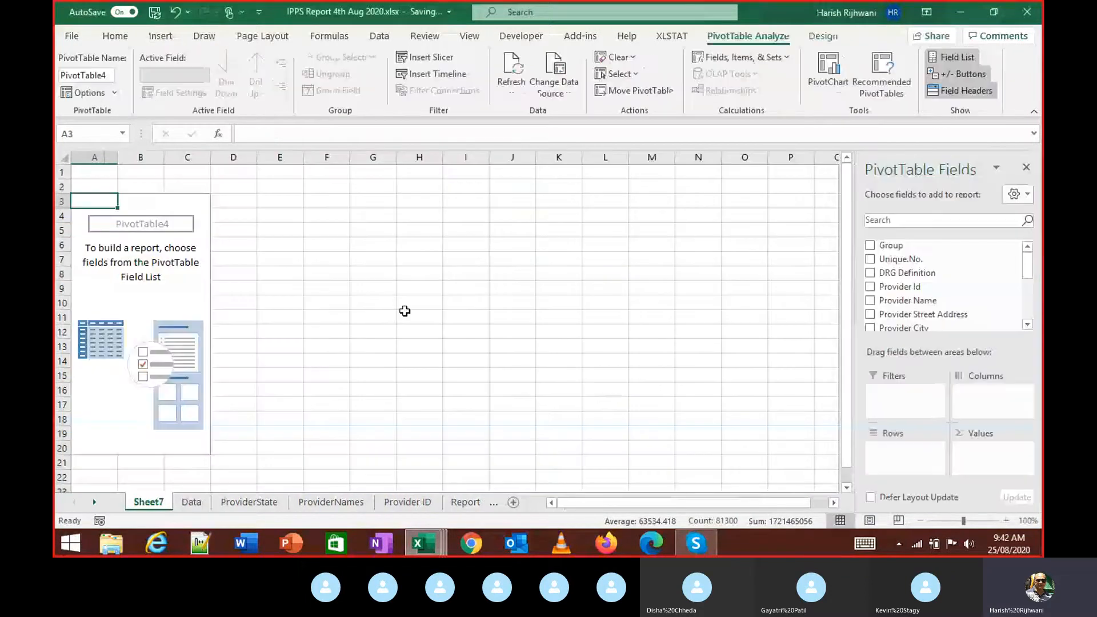
# Step: Delete the new worksheet that holds the empty PivotTable
pyautogui.rightClick(162, 506)
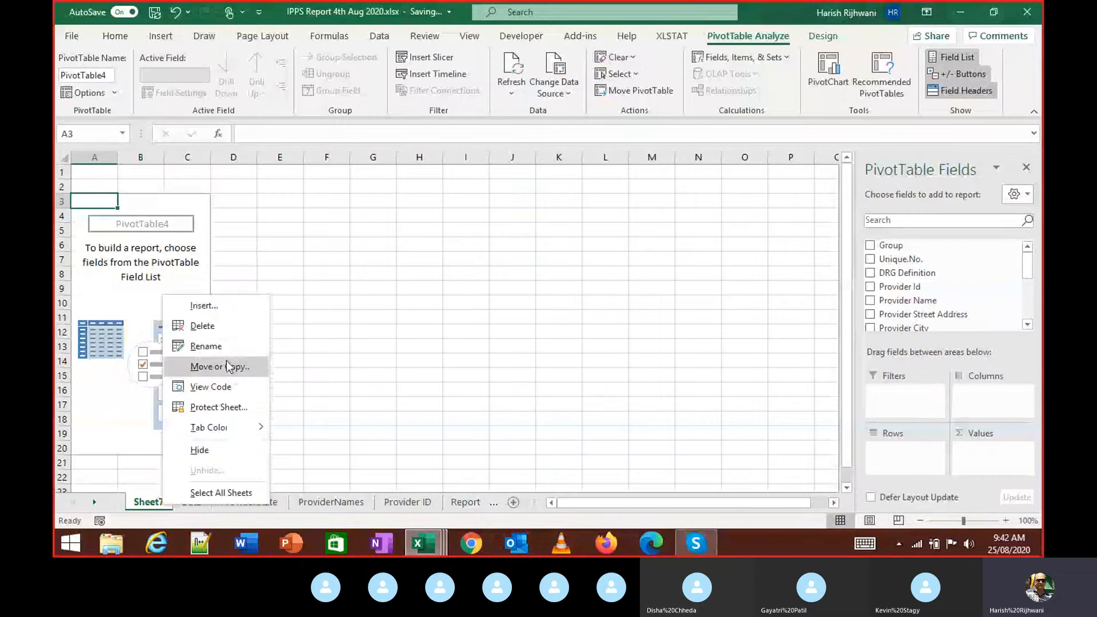
pyautogui.click(203, 326)
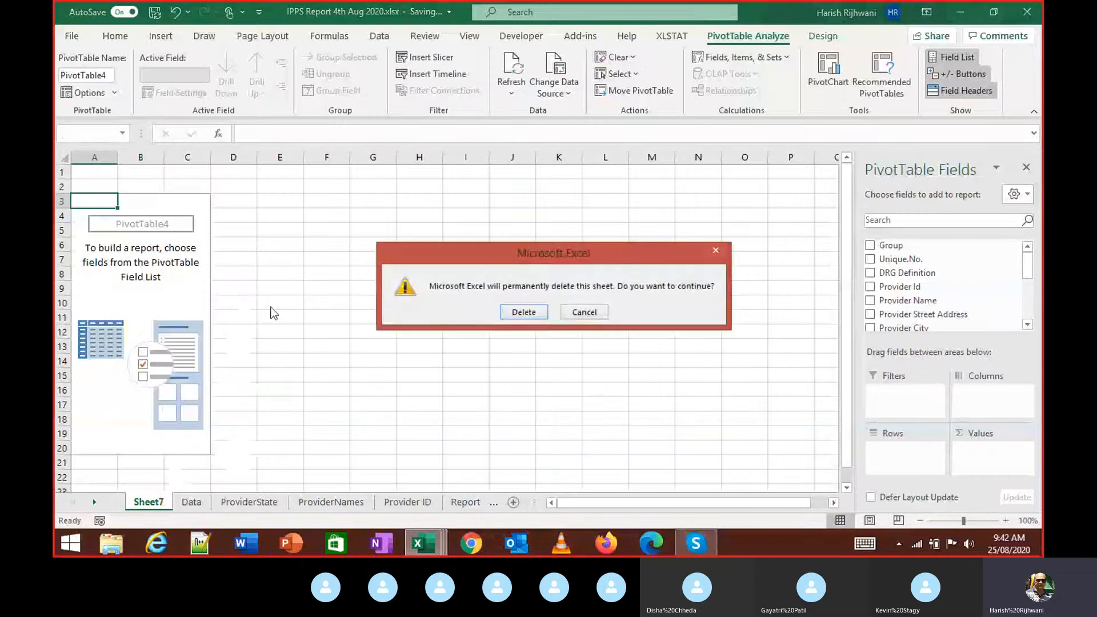
pyautogui.click(520, 311)
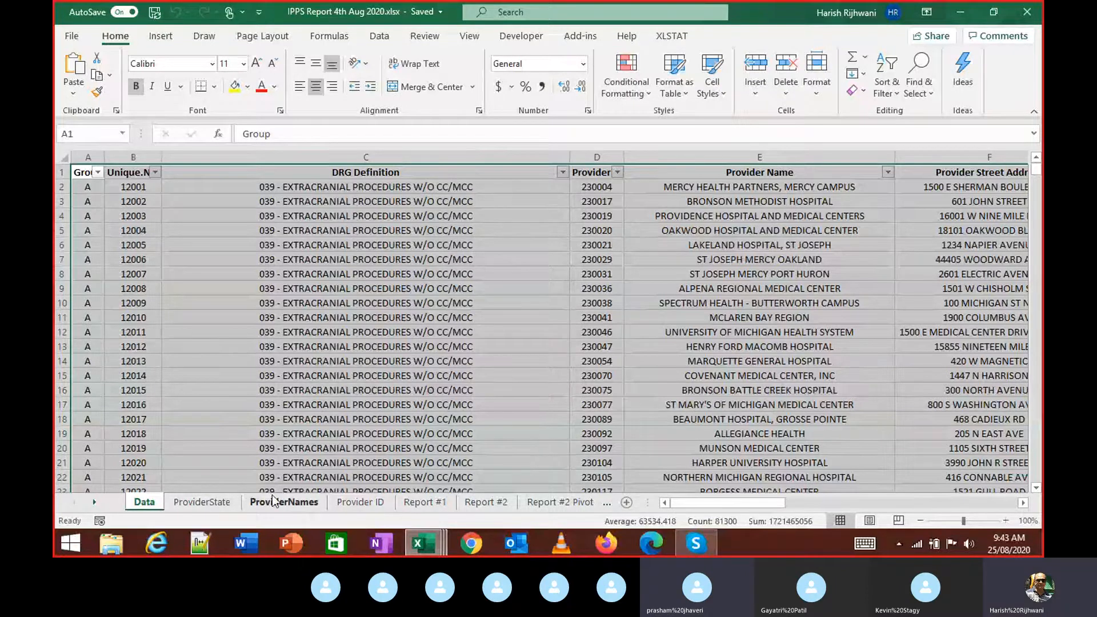
# Step: Return to the Report #3 Pivot 2 sheet and review the value field settings of the Provider Name distinct count
pyautogui.click(574, 502)
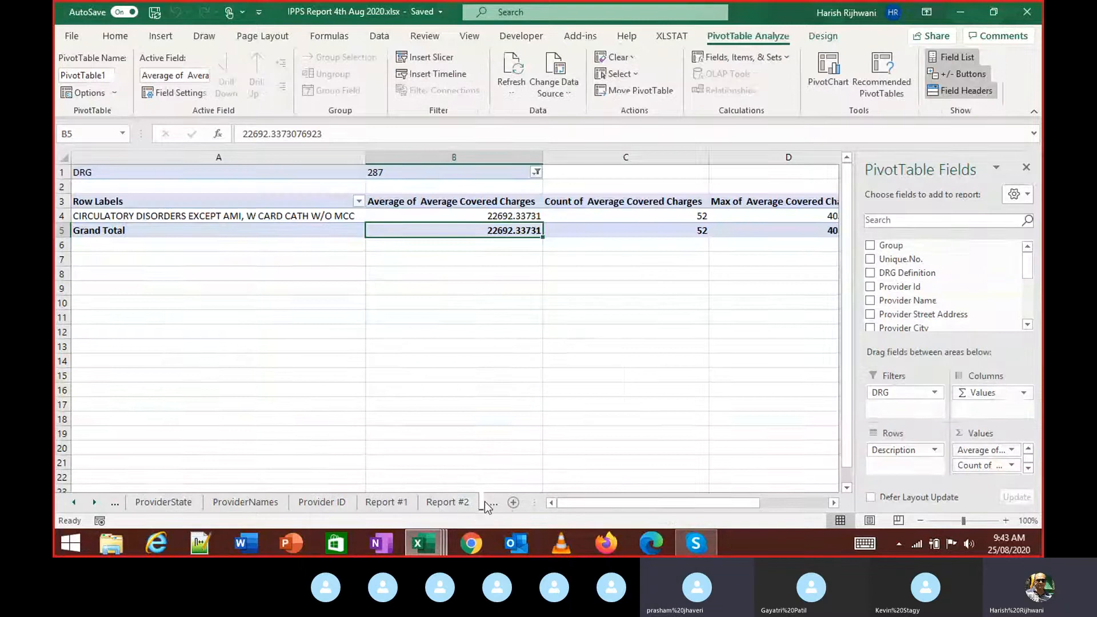
pyautogui.click(487, 502)
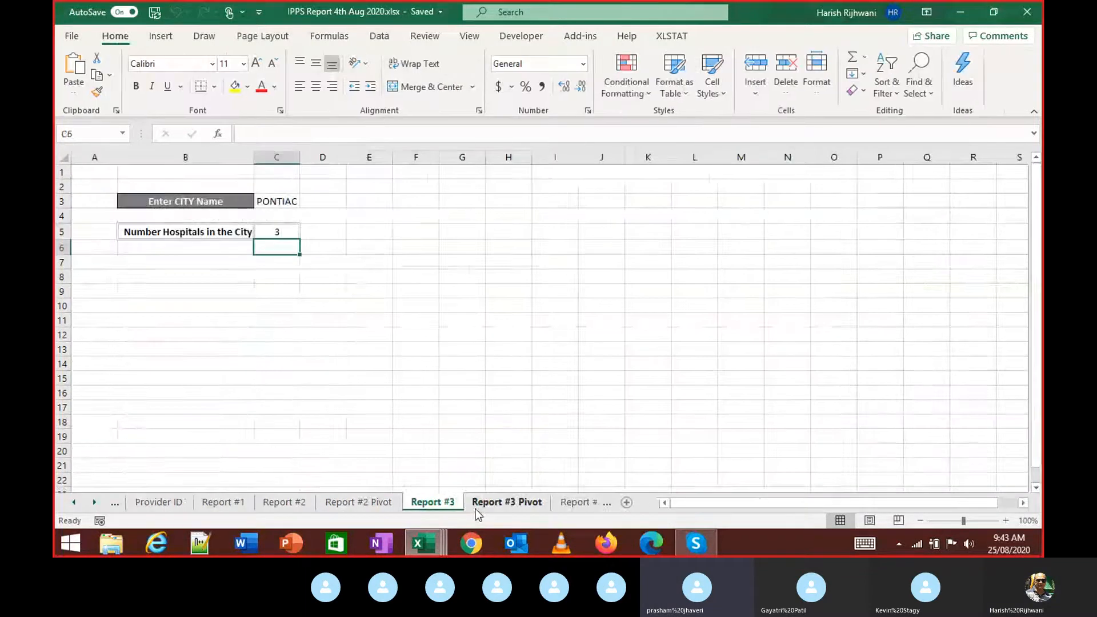
pyautogui.click(475, 509)
pyautogui.click(476, 509)
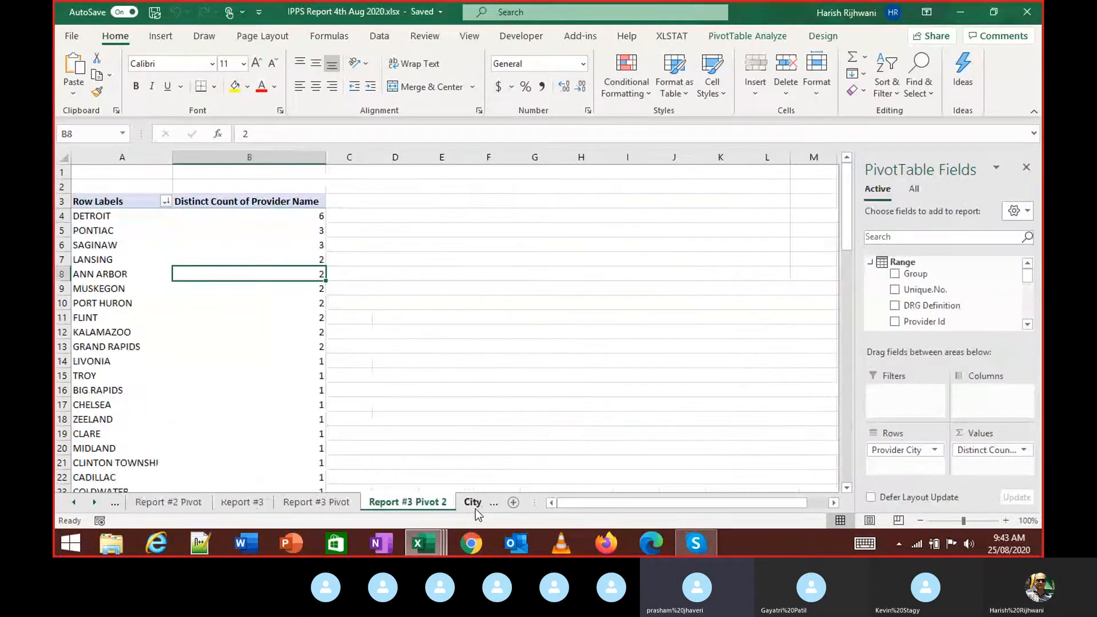
pyautogui.click(986, 449)
pyautogui.click(994, 434)
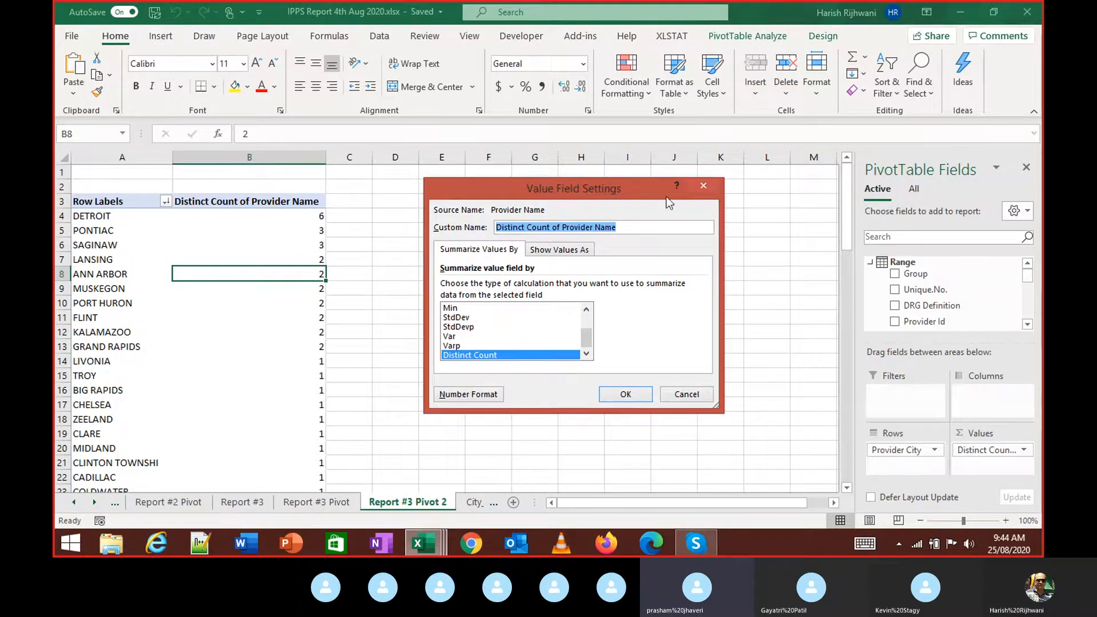
pyautogui.click(705, 186)
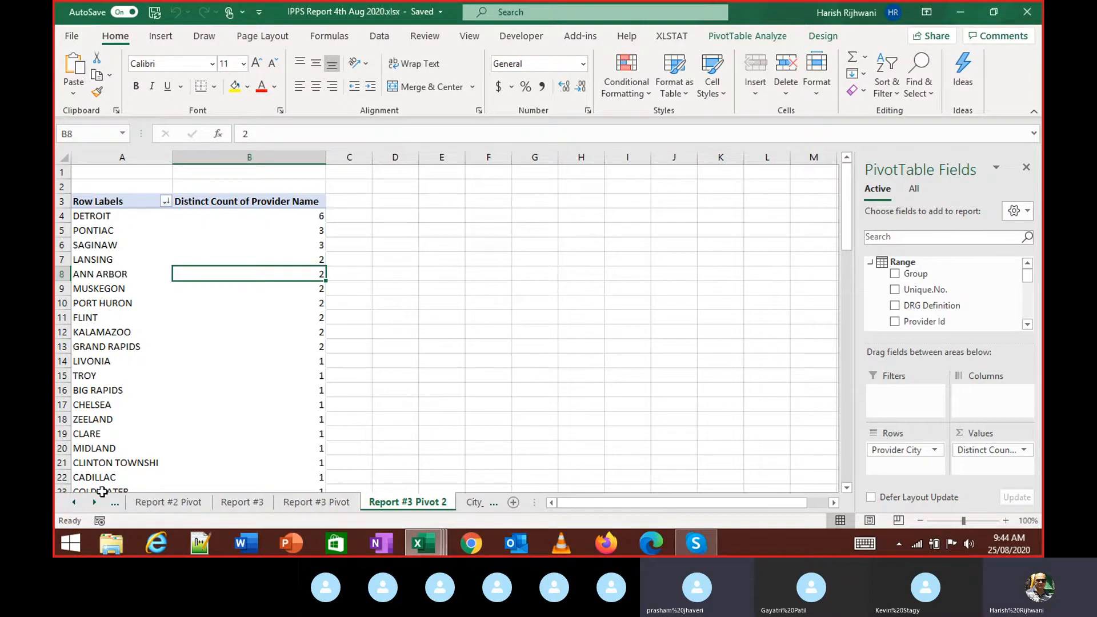
# Step: Look through the sheets from ProviderNames to Report #3 and return to the Report #3 Pivot 2 sheet
pyautogui.click(173, 503)
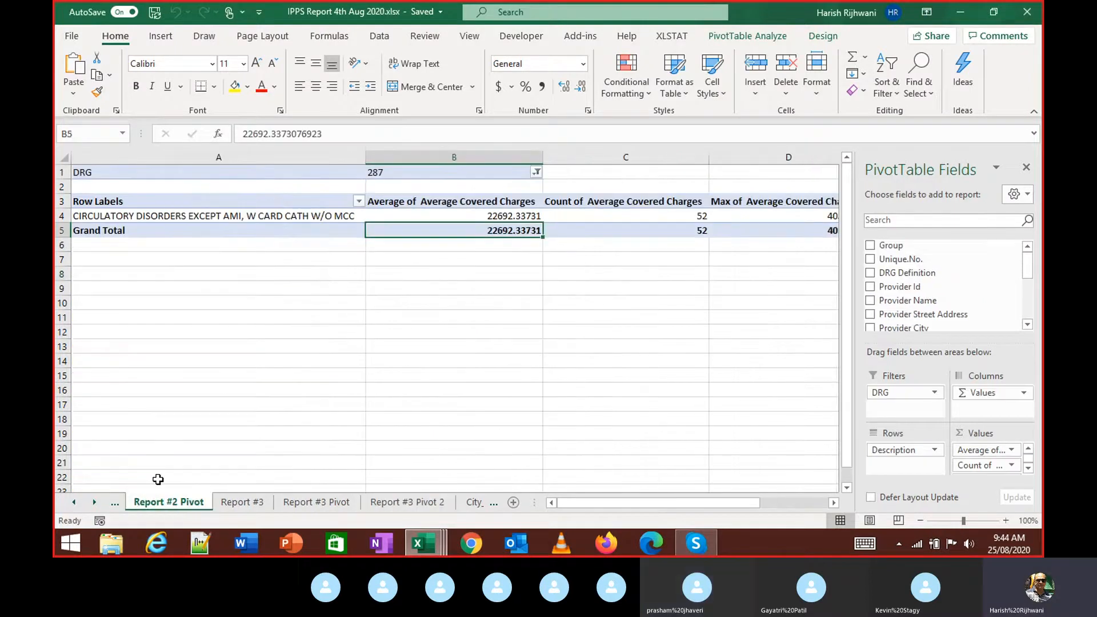
pyautogui.hotkey('ctrl', 'pageup')
pyautogui.hotkey('ctrl', 'pageup')
pyautogui.hotkey('ctrl', 'pageup')
pyautogui.hotkey('ctrl', 'pageup')
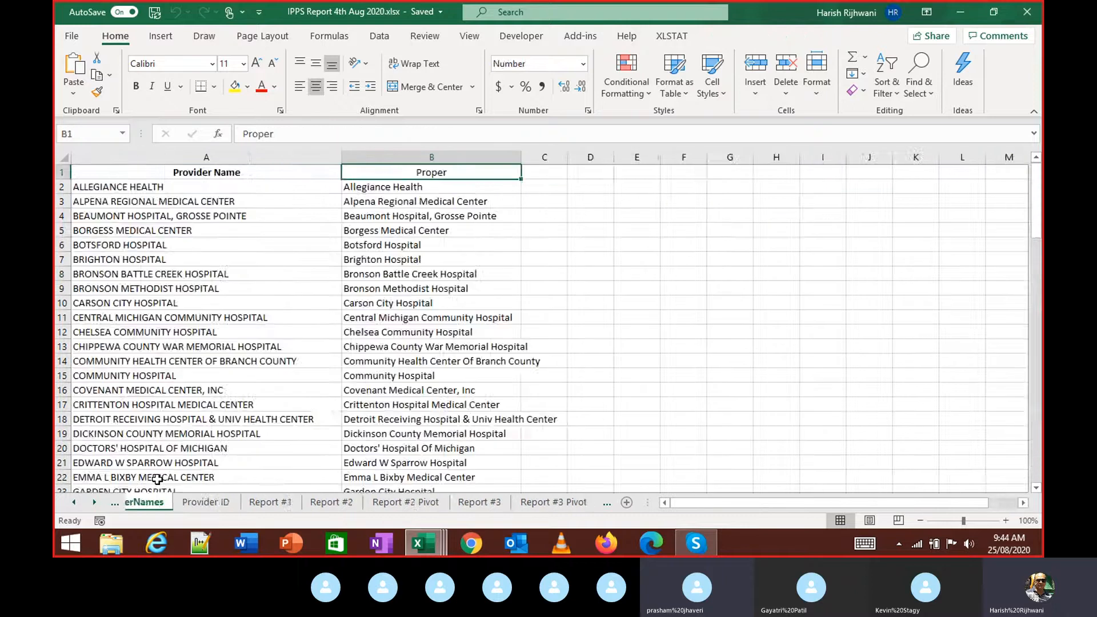
pyautogui.hotkey('ctrl', 'pagedown')
pyautogui.hotkey('ctrl', 'pagedown')
pyautogui.hotkey('ctrl', 'pagedown')
pyautogui.hotkey('ctrl', 'pagedown')
pyautogui.hotkey('ctrl', 'pagedown')
pyautogui.hotkey('ctrl', 'pagedown')
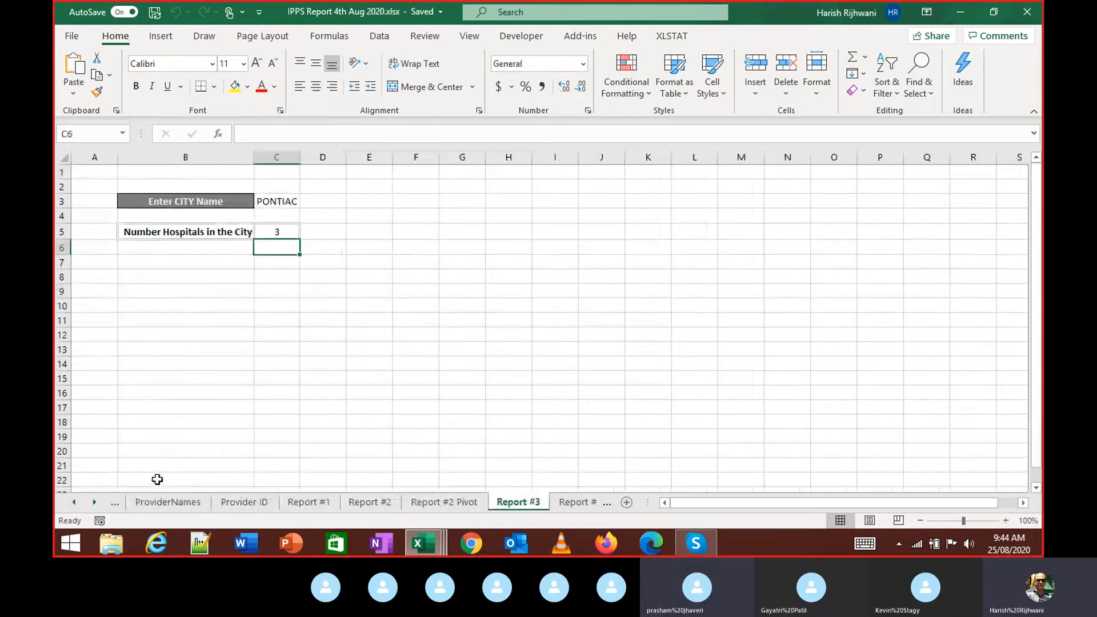
pyautogui.hotkey('ctrl', 'pagedown')
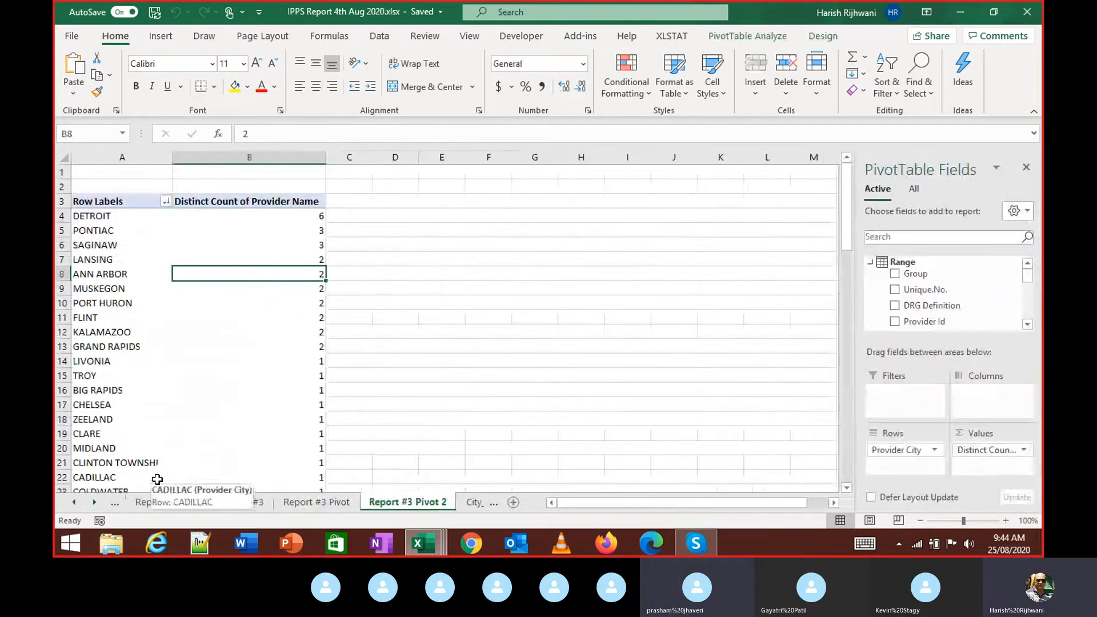
# Step: Review the summary calculation options in the value field settings of the Provider Name distinct count, leaving without changes
pyautogui.click(1004, 451)
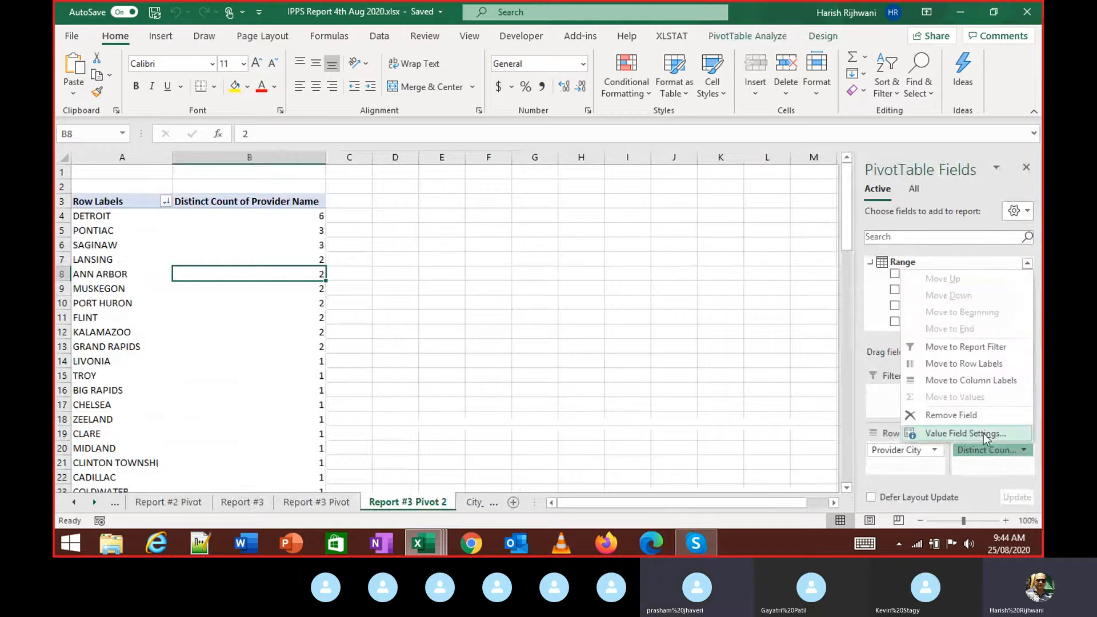
pyautogui.click(983, 433)
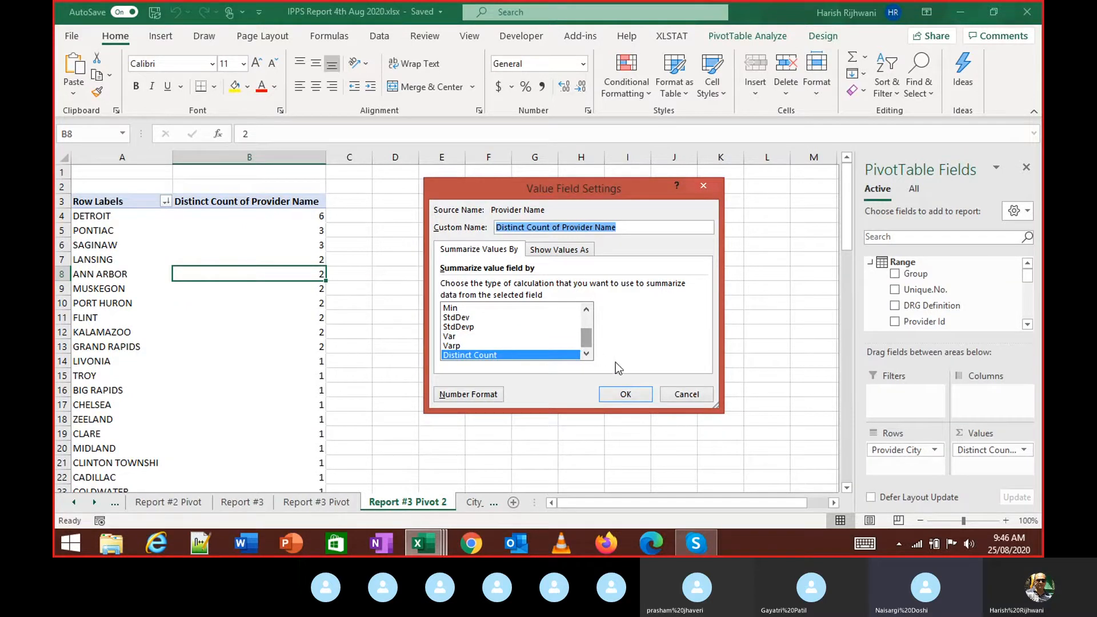
pyautogui.click(680, 396)
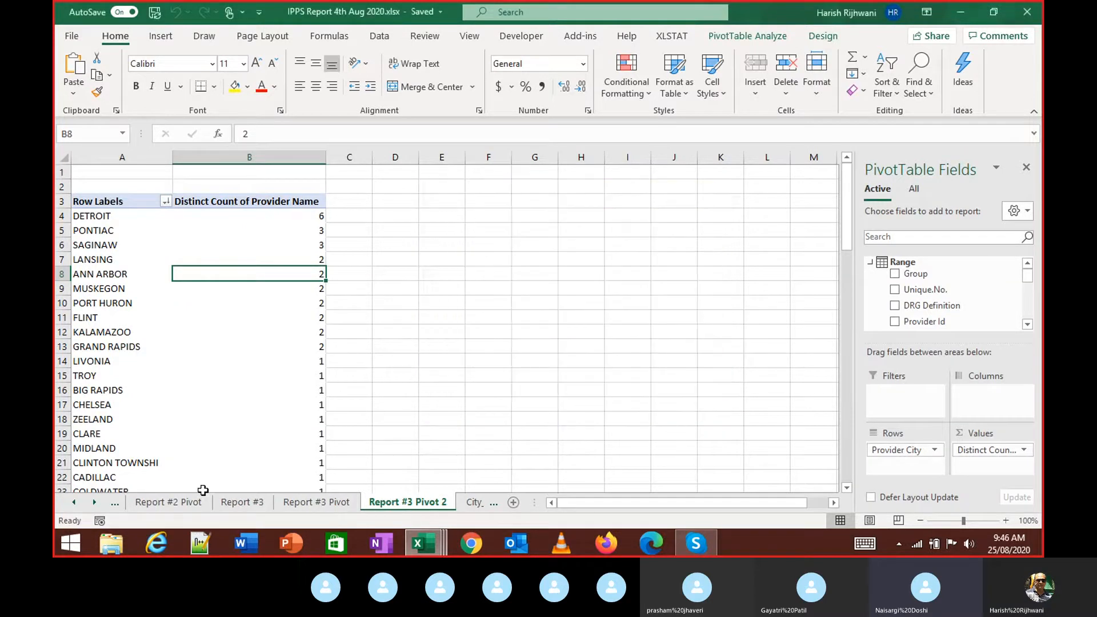
# Step: Go to the Data sheet, review the Create PivotTable options for range A1:O5420, and close them without creating a table
pyautogui.hotkey('ctrl', 'pageup')
pyautogui.hotkey('ctrl', 'pageup')
pyautogui.hotkey('ctrl', 'pageup')
pyautogui.hotkey('ctrl', 'pageup')
pyautogui.hotkey('ctrl', 'pageup')
pyautogui.hotkey('ctrl', 'pageup')
pyautogui.hotkey('ctrl', 'pageup')
pyautogui.hotkey('ctrl', 'pageup')
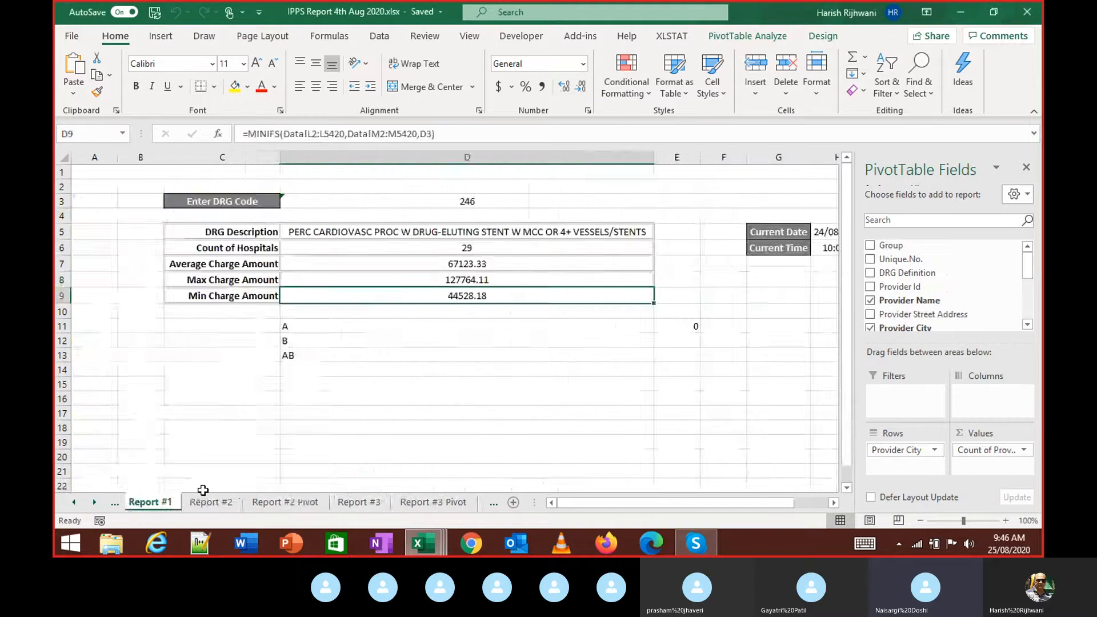
pyautogui.hotkey('ctrl', 'pageup')
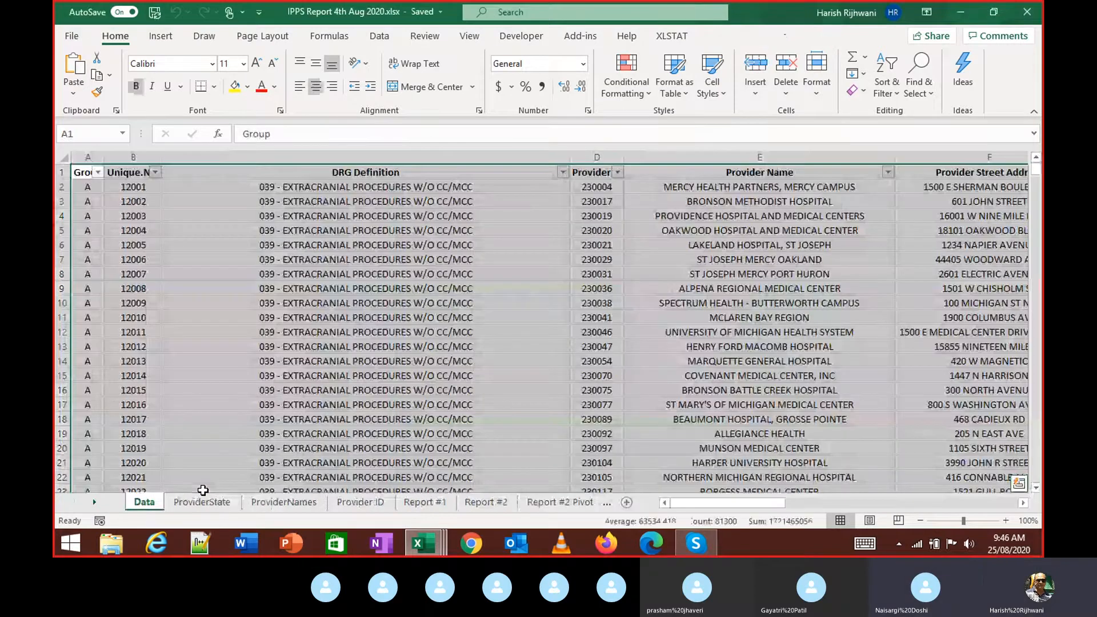
pyautogui.click(160, 35)
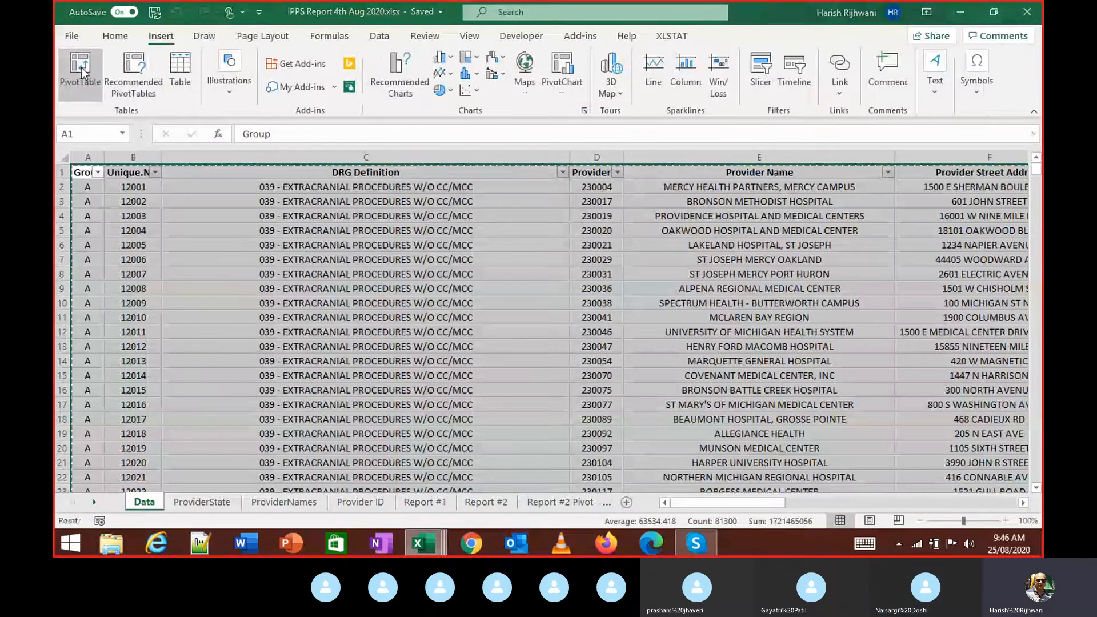
pyautogui.click(80, 68)
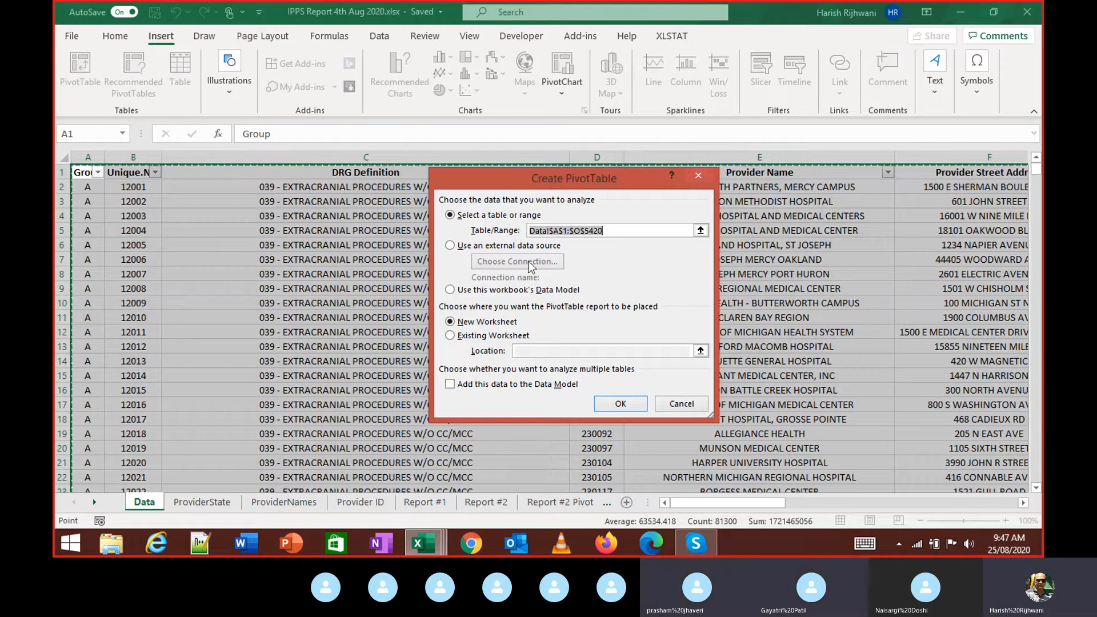
pyautogui.click(698, 176)
pyautogui.click(226, 150)
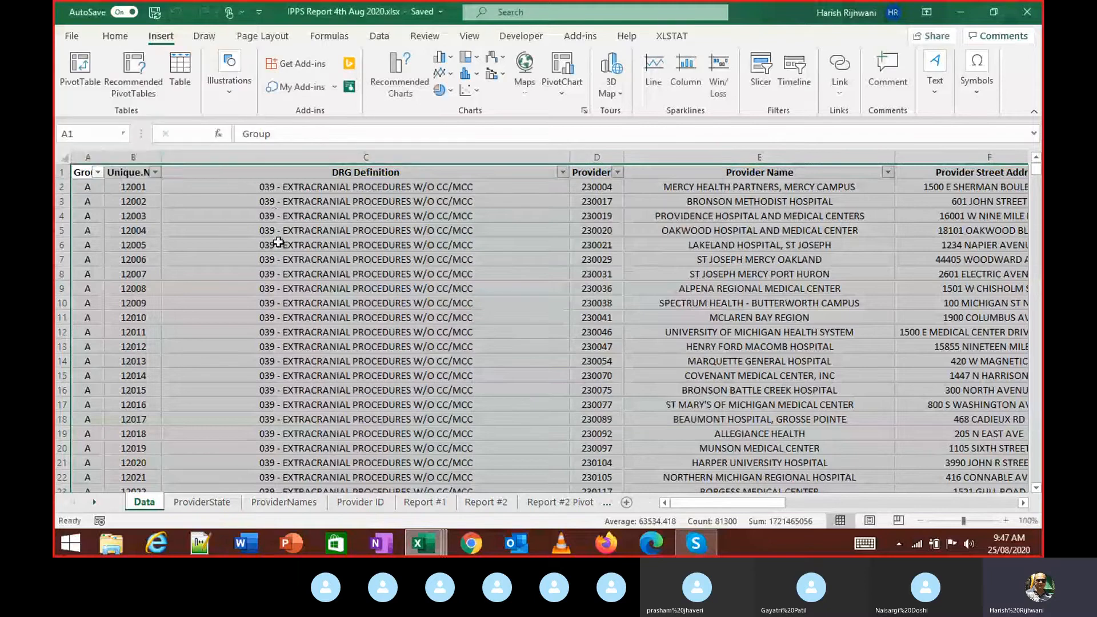
pyautogui.click(279, 242)
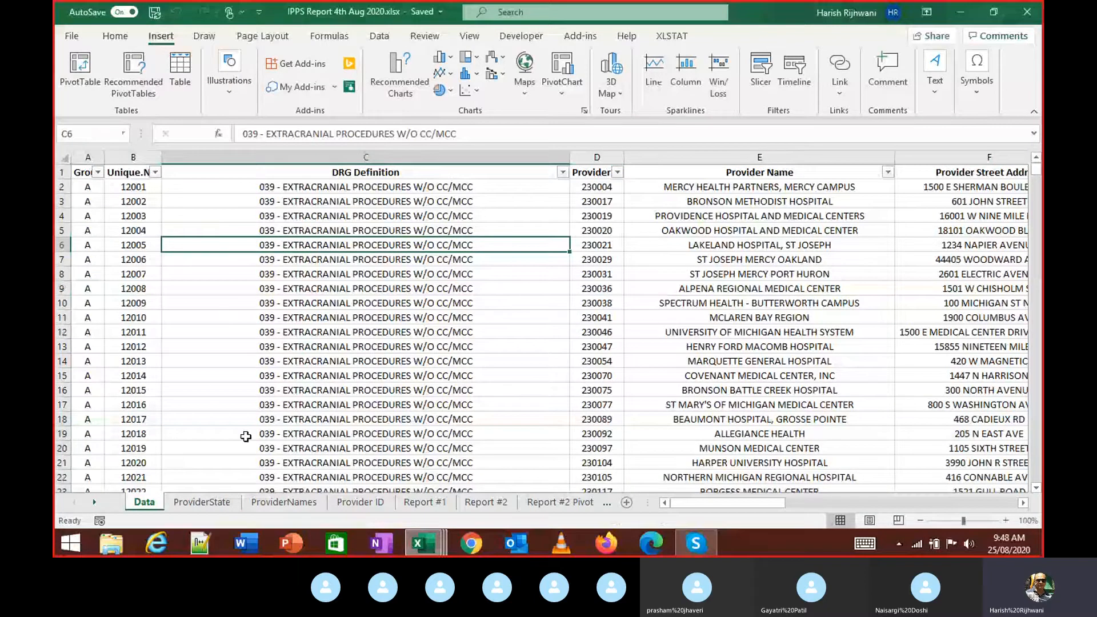
# Step: Examine the ProviderState sheet and the column layout of the Provider Summary Report on Report #1
pyautogui.click(227, 504)
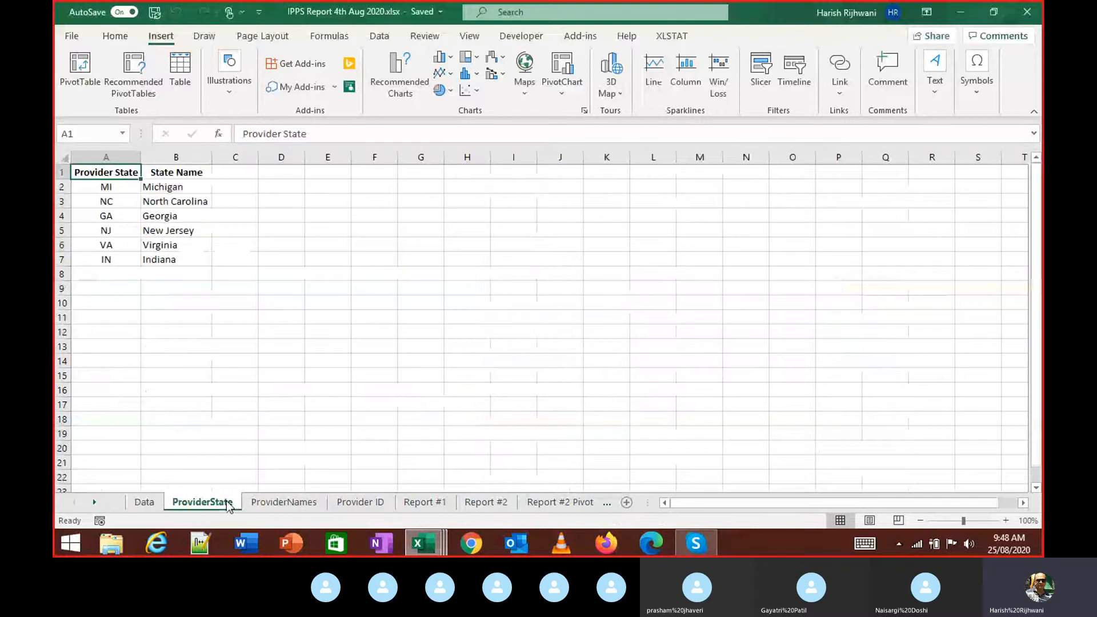
pyautogui.click(426, 503)
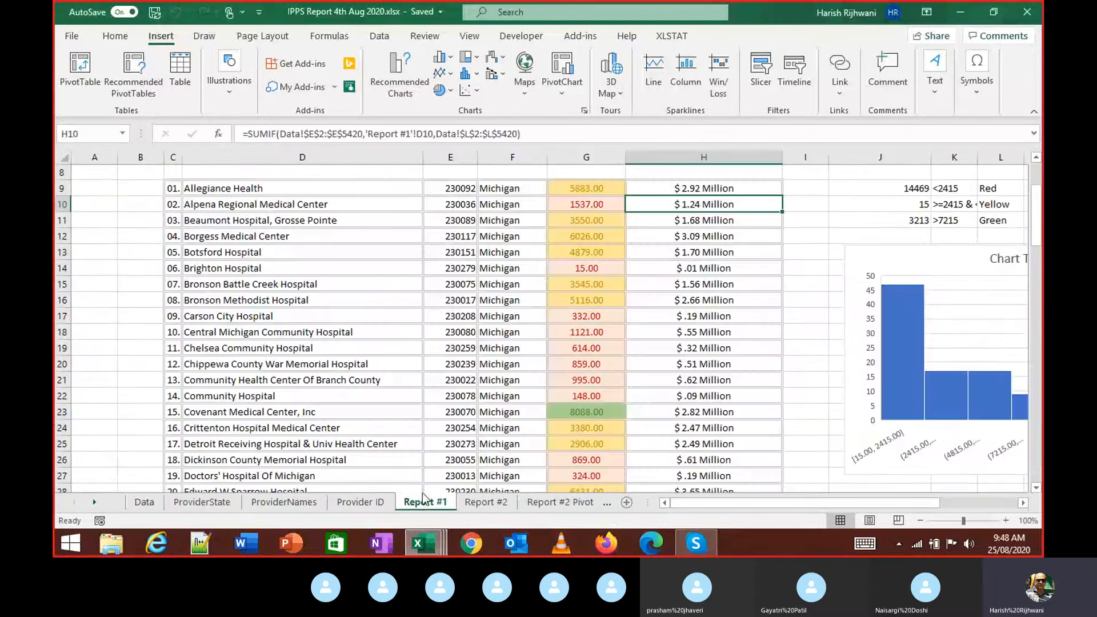
pyautogui.scroll(3, 388, 235)
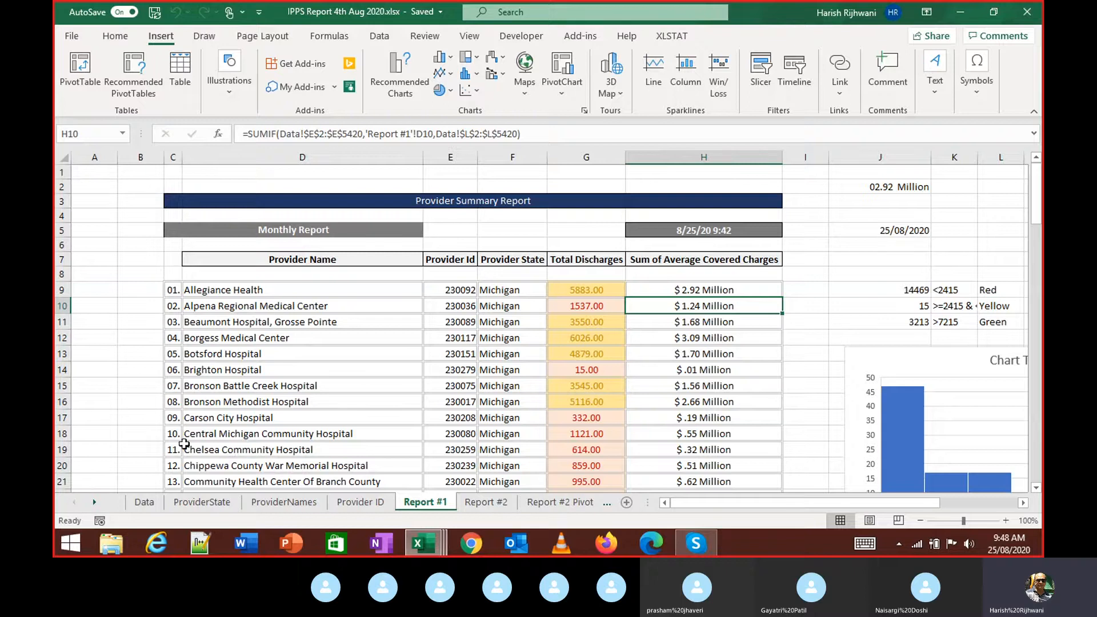
# Step: Copy the whole Provider Name column from the Data sheet into column A of a new worksheet
pyautogui.click(144, 503)
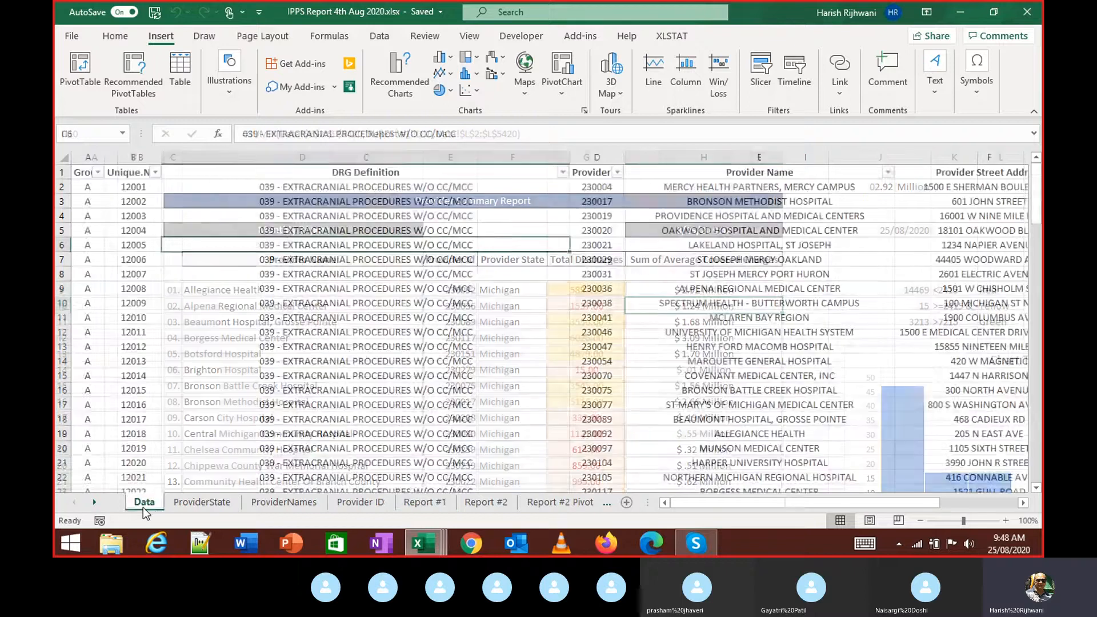
pyautogui.hotkey('ctrl', 'Up')
pyautogui.press('Right')
pyautogui.press('Right')
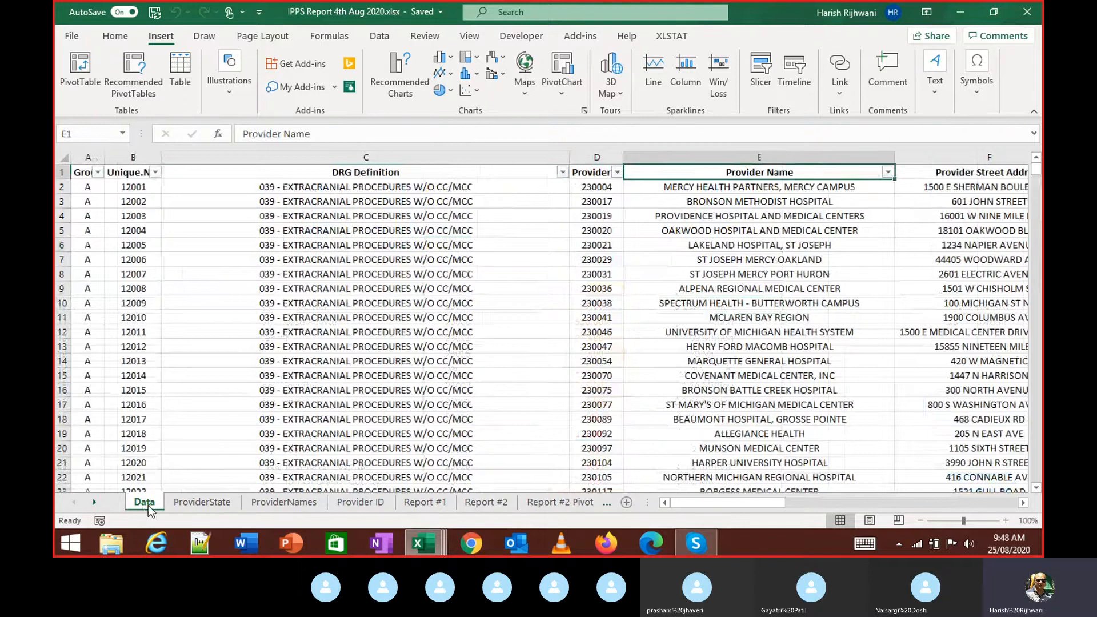
pyautogui.hotkey('ctrl', 'shift', 'Down')
pyautogui.hotkey('ctrl', 'c')
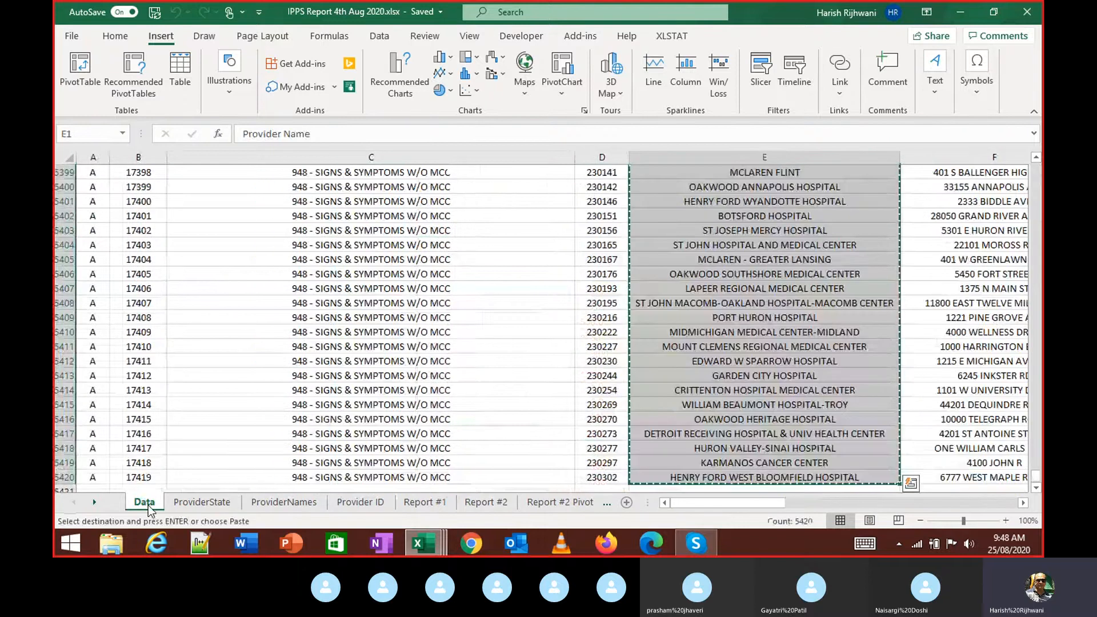
pyautogui.hotkey('shift', 'F11')
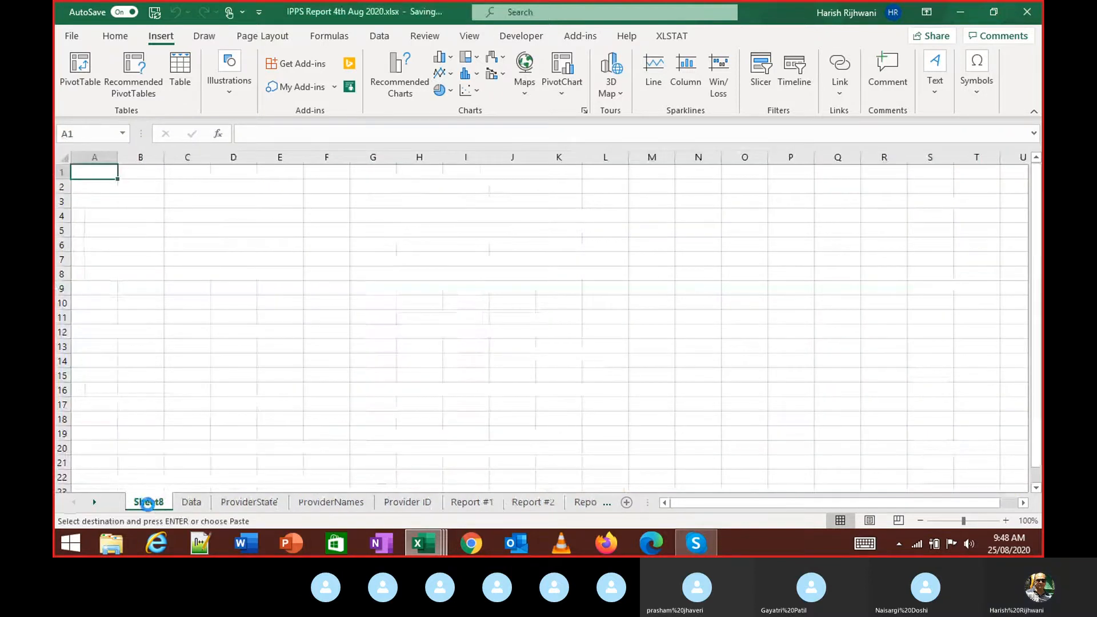
pyautogui.hotkey('ctrl', 'v')
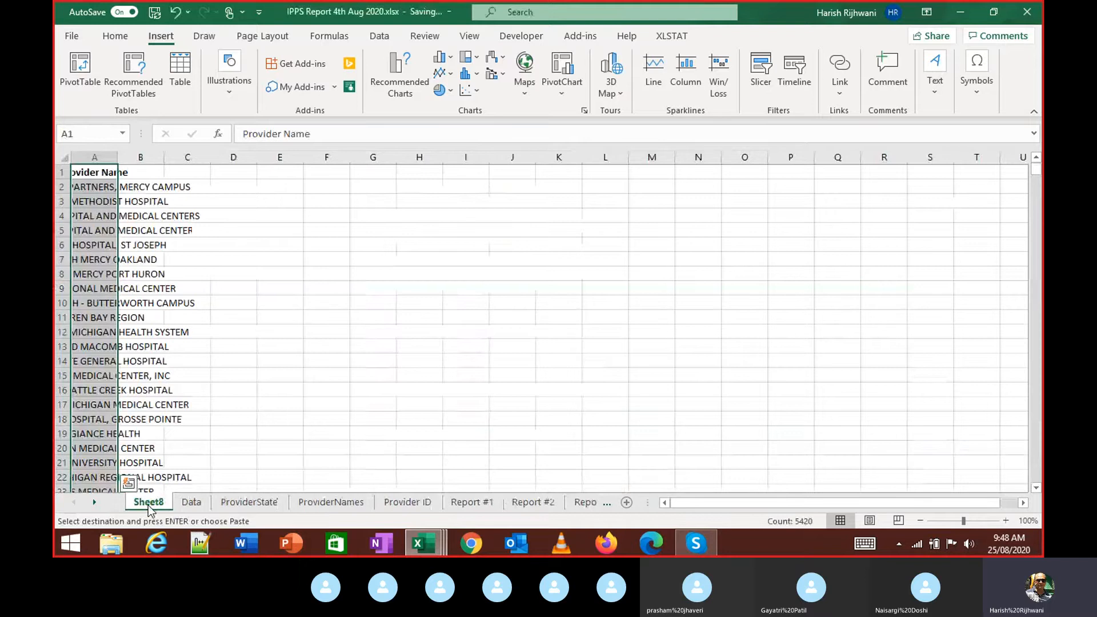
# Step: Copy the whole Provider Id column from the Data sheet into column B of the new worksheet
pyautogui.hotkey('ctrl', 'pagedown')
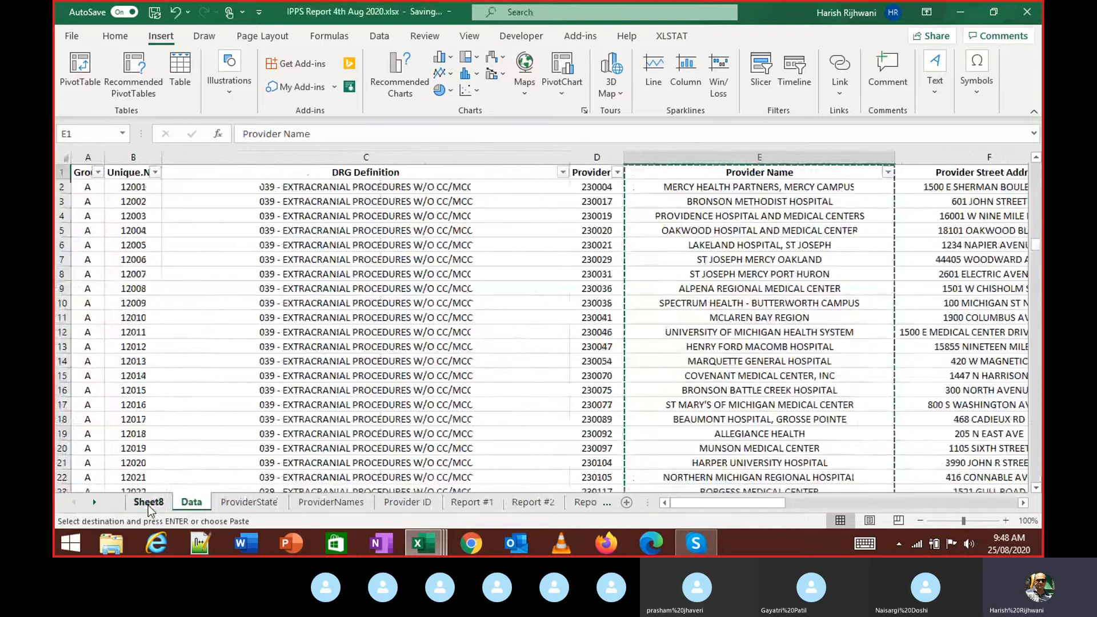
pyautogui.press('Right')
pyautogui.press('Left')
pyautogui.press('Left')
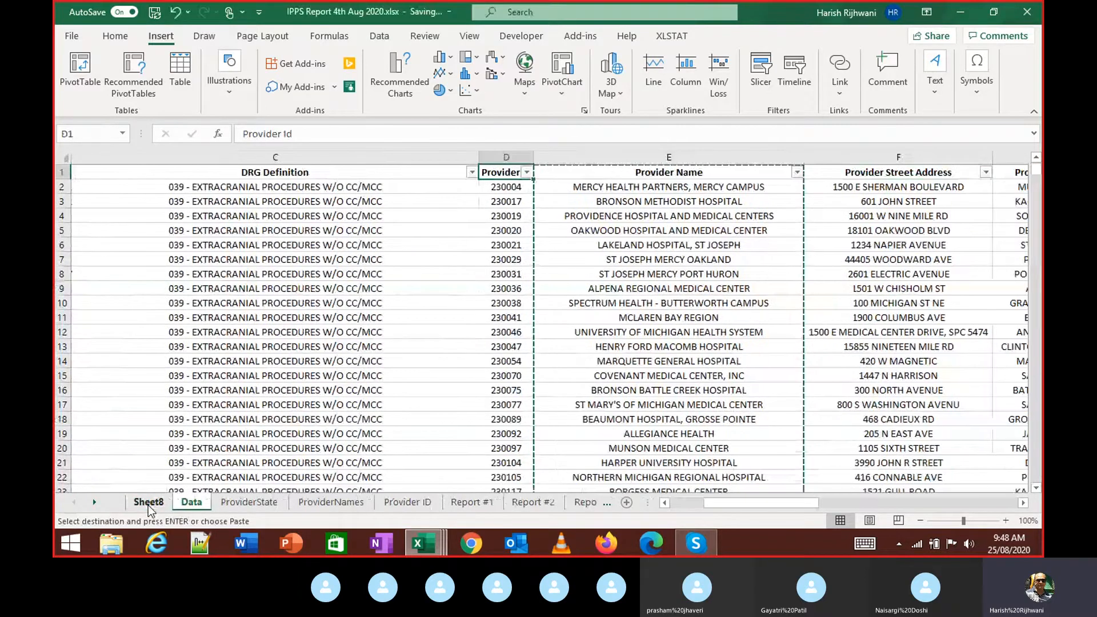
pyautogui.hotkey('ctrl', 'shift', 'Down')
pyautogui.click(148, 503)
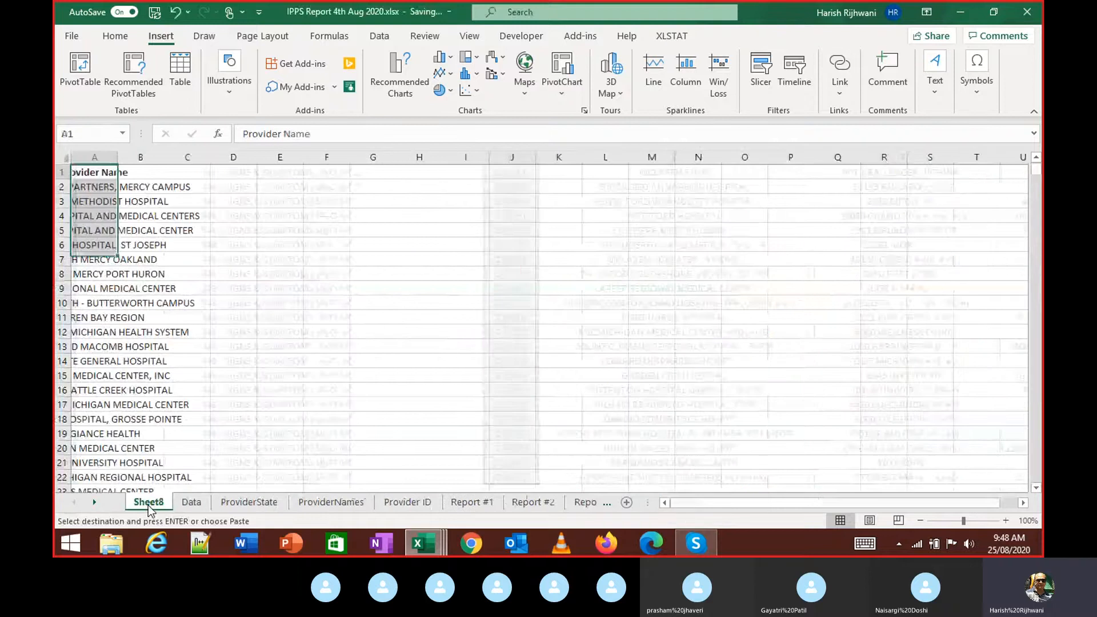
pyautogui.press('Right')
pyautogui.hotkey('ctrl', 'v')
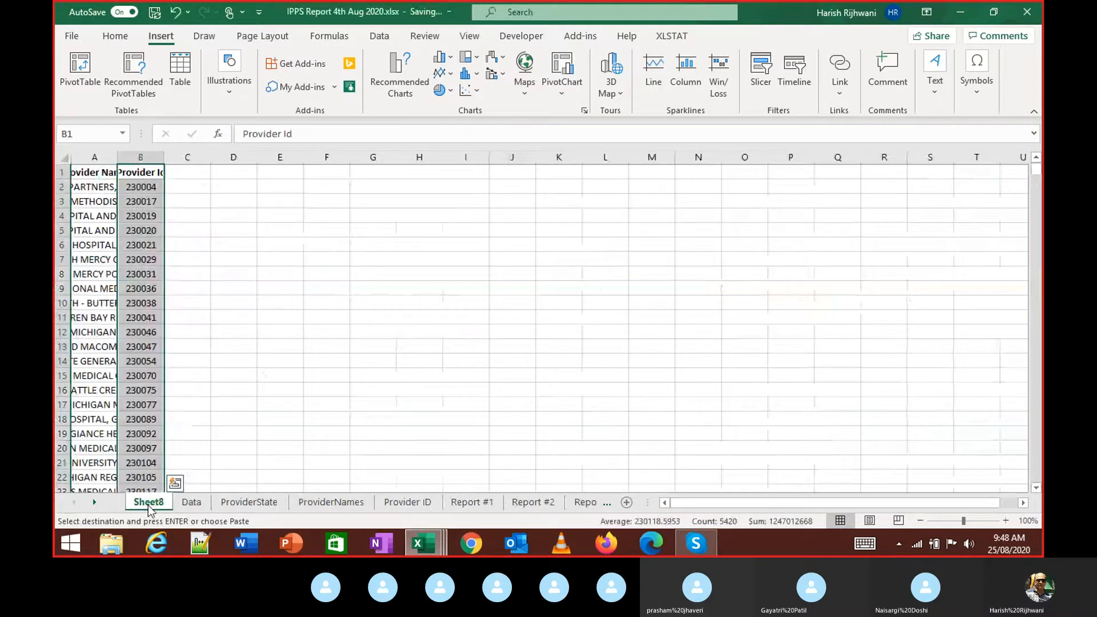
# Step: Copy the whole Provider State column from the Data sheet into column C of the new worksheet
pyautogui.hotkey('ctrl', 'pagedown')
pyautogui.press('Right')
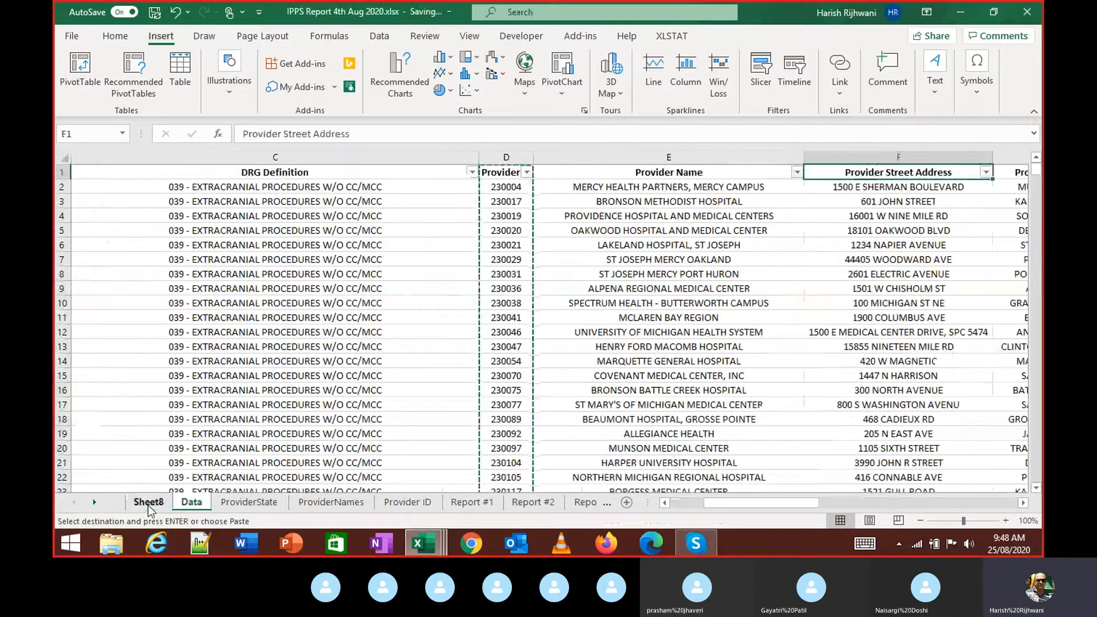
pyautogui.press('Right')
pyautogui.press('Right')
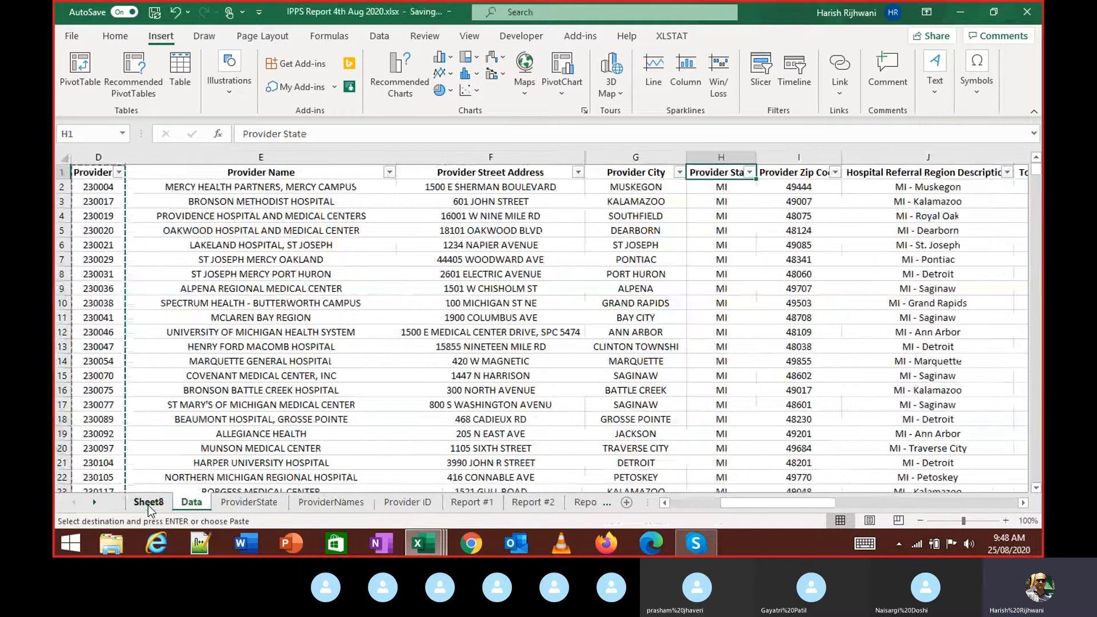
pyautogui.hotkey('ctrl', 'shift', 'Down')
pyautogui.hotkey('ctrl', 'c')
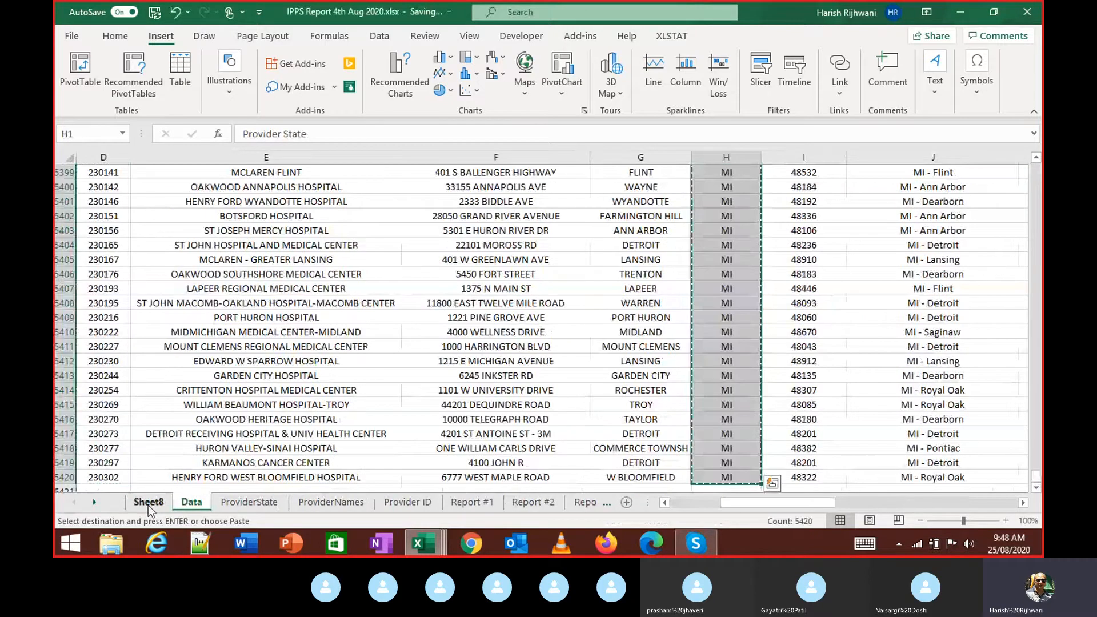
pyautogui.click(149, 503)
pyautogui.press('Right')
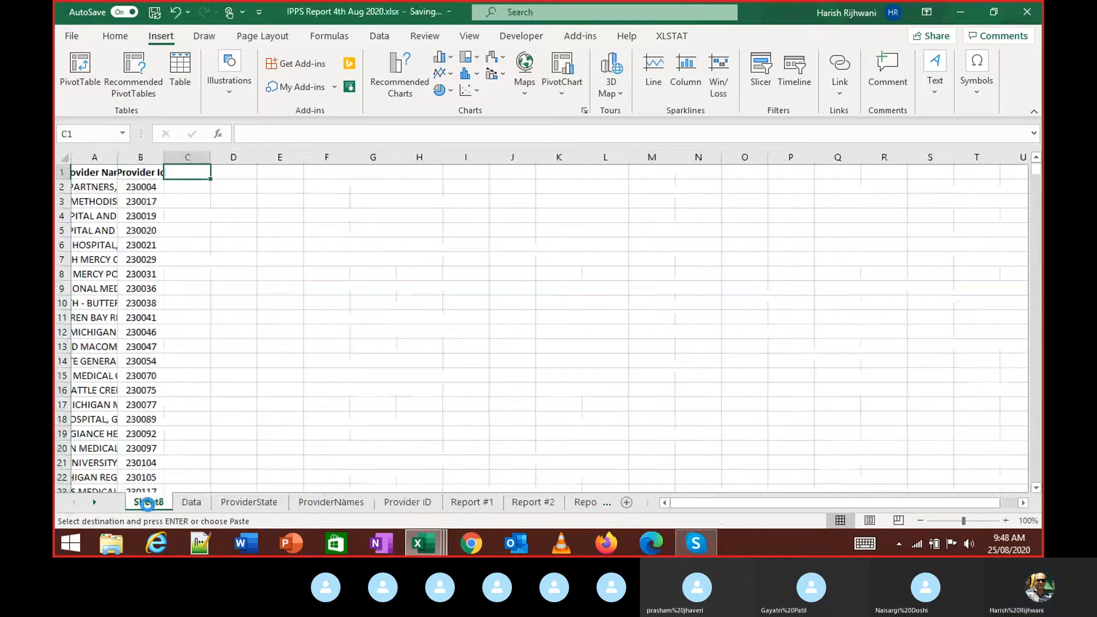
# Step: Copy the Total Discharges and Average Covered Charges columns from the Data sheet into columns D and E of the new worksheet
pyautogui.hotkey('ctrl', 'pagedown')
pyautogui.press('Right')
pyautogui.press('Right')
pyautogui.press('Right')
pyautogui.press('Right')
pyautogui.press('Right')
pyautogui.press('Right')
pyautogui.press('Right')
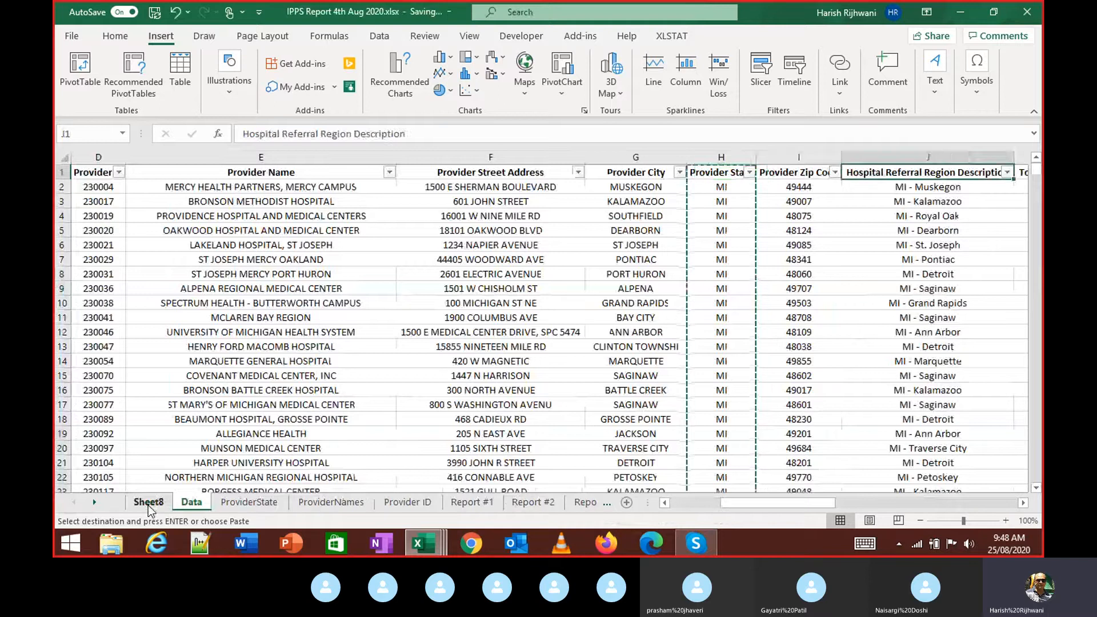
pyautogui.press('Left')
pyautogui.press('Left')
pyautogui.press('Left')
pyautogui.press('Left')
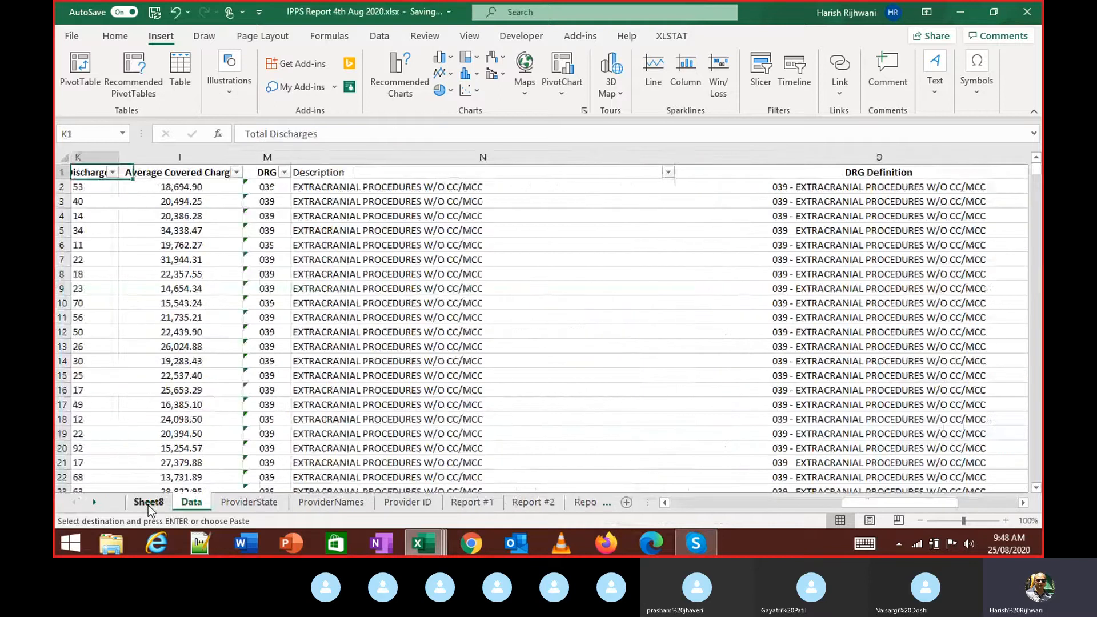
pyautogui.hotkey('shift', 'Right')
pyautogui.hotkey('ctrl', 'shift', 'Down')
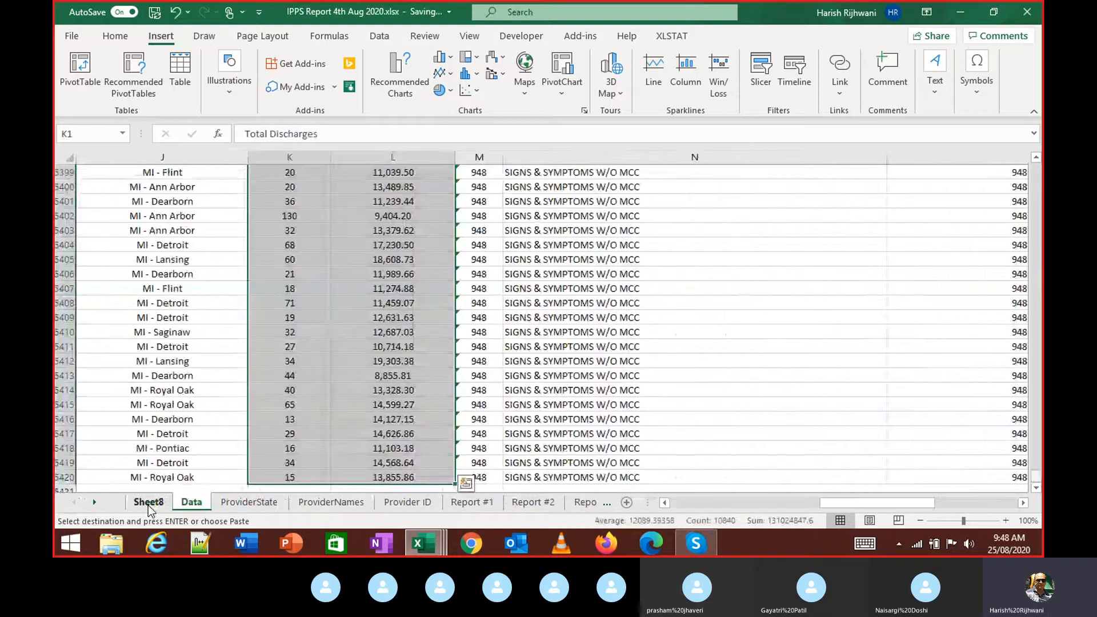
pyautogui.click(148, 504)
pyautogui.press('Right')
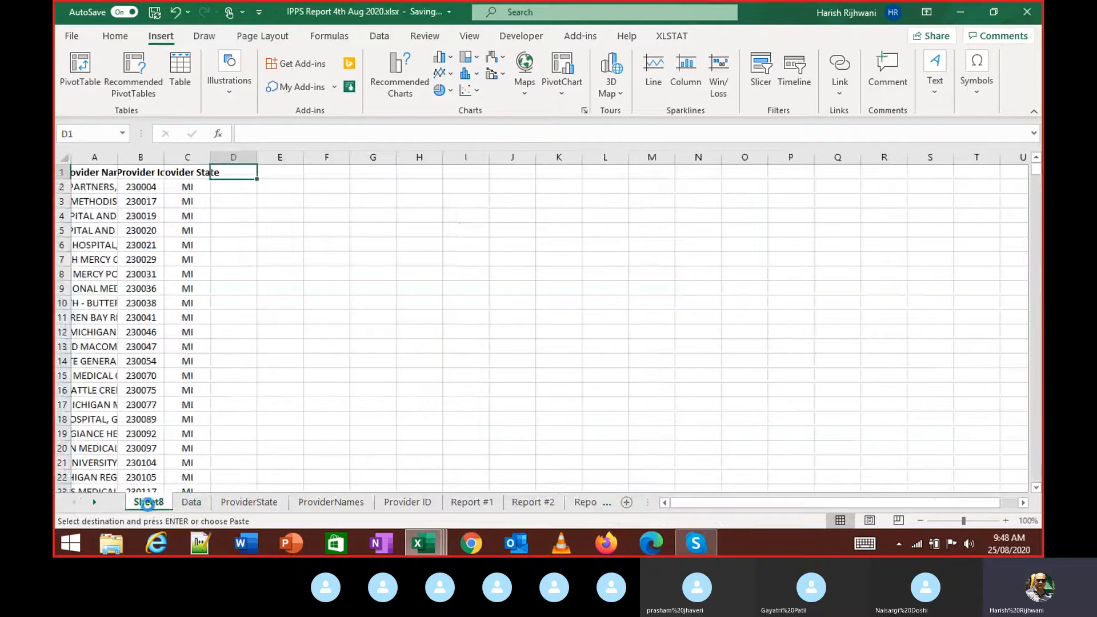
pyautogui.hotkey('ctrl', 'v')
# Step: Select all the pasted data from Provider Name to Average Covered Charges and autofit its column widths
pyautogui.hotkey('ctrl', 'Left')
pyautogui.hotkey('ctrl', 'shift', 'Right')
pyautogui.hotkey('ctrl', 'shift', 'Down')
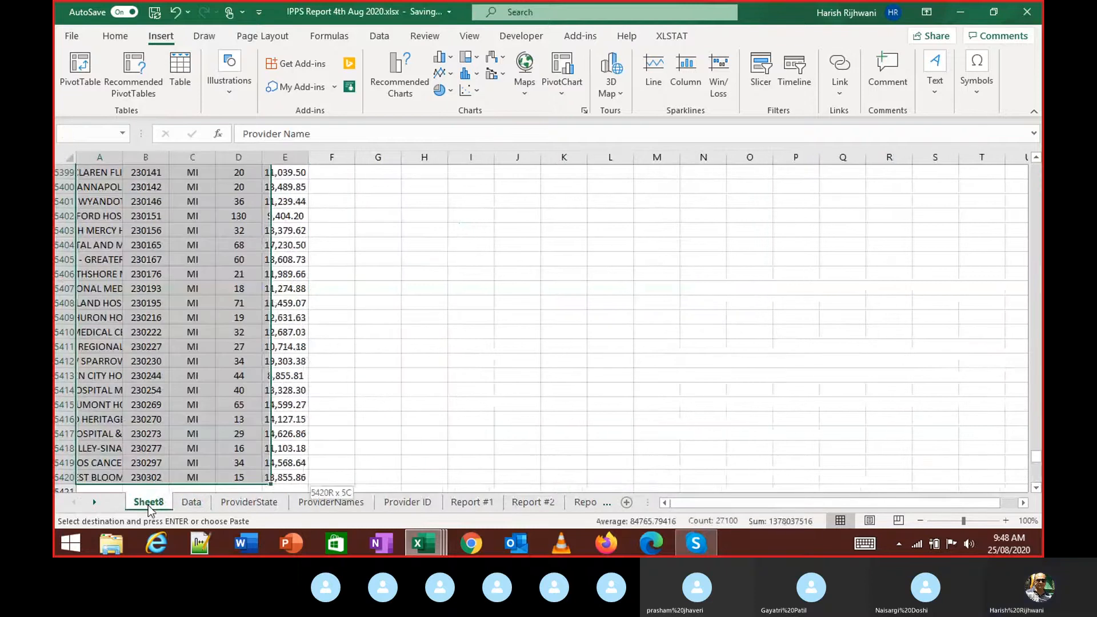
pyautogui.hotkey('alt', 'o')
pyautogui.press('c')
pyautogui.press('a')
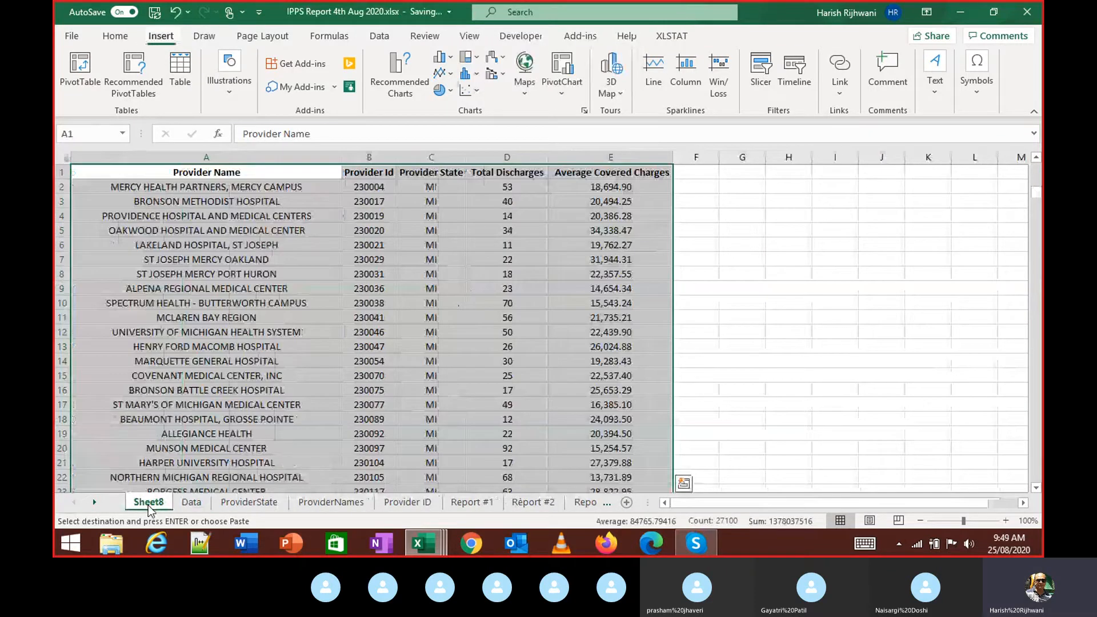
# Step: Left-align the whole Provider Name column in Sheet8, from its header down to the last data row
pyautogui.hotkey('ctrl', 'Home')
pyautogui.hotkey('ctrl', 'shift', 'Down')
pyautogui.hotkey('alt', 'h')
pyautogui.press('a')
pyautogui.press('l')
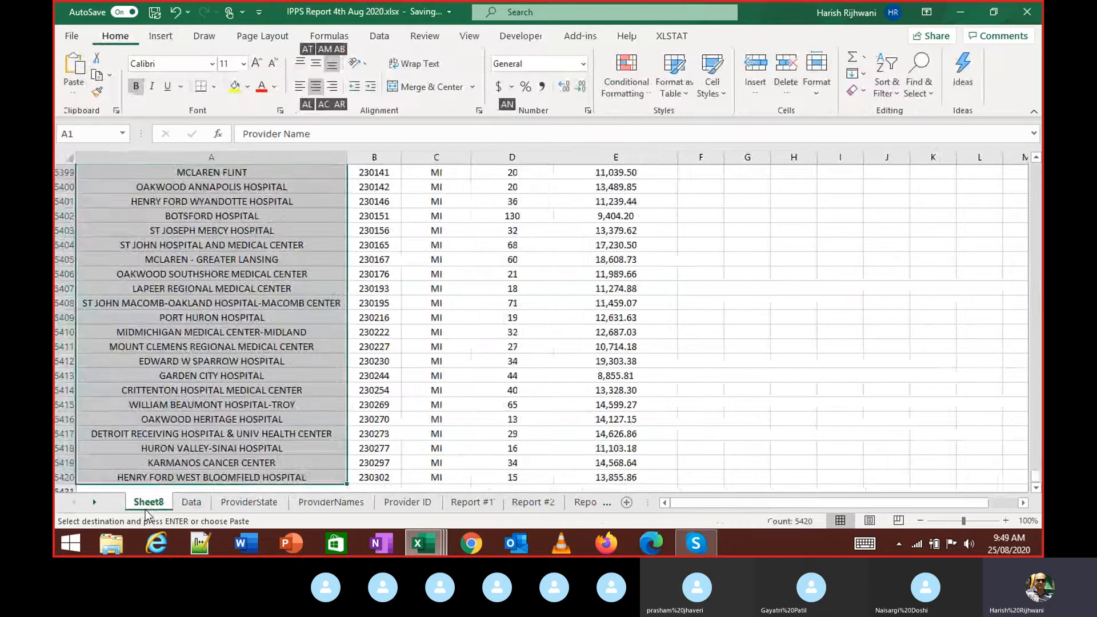
pyautogui.hotkey('ctrl', 'BackSpace')
# Step: Center the header cells in row 1 from Provider Name to Average Covered Charges
pyautogui.hotkey('ctrl', 'Home')
pyautogui.hotkey('shift', 'Right')
pyautogui.hotkey('shift', 'Right')
pyautogui.hotkey('shift', 'Right')
pyautogui.hotkey('shift', 'Right')
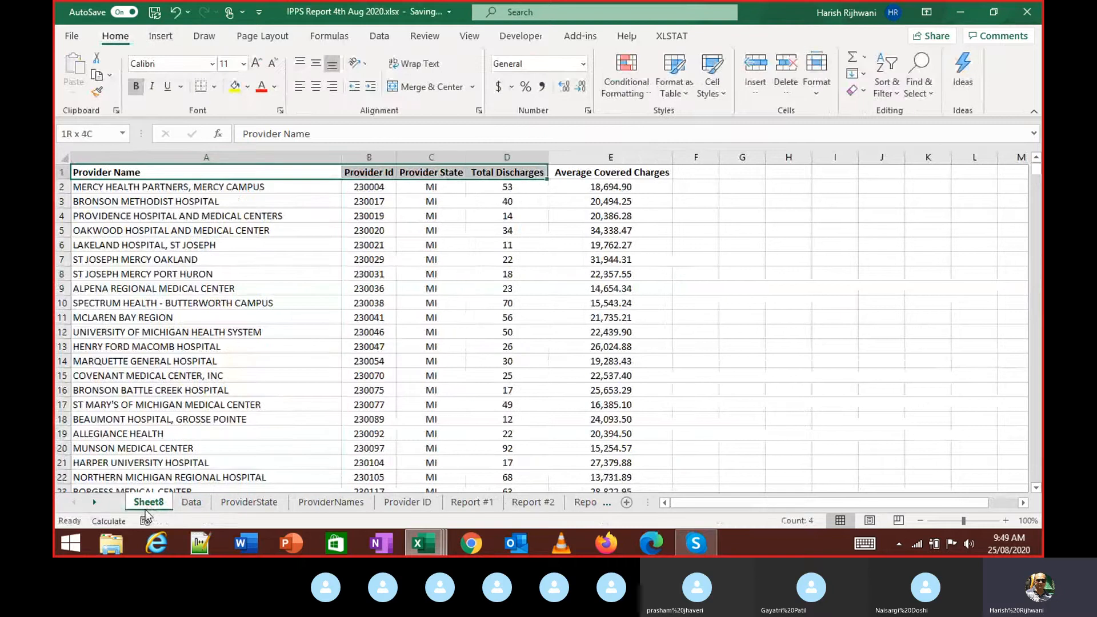
pyautogui.hotkey('alt', 'h')
pyautogui.press('a')
pyautogui.press('c')
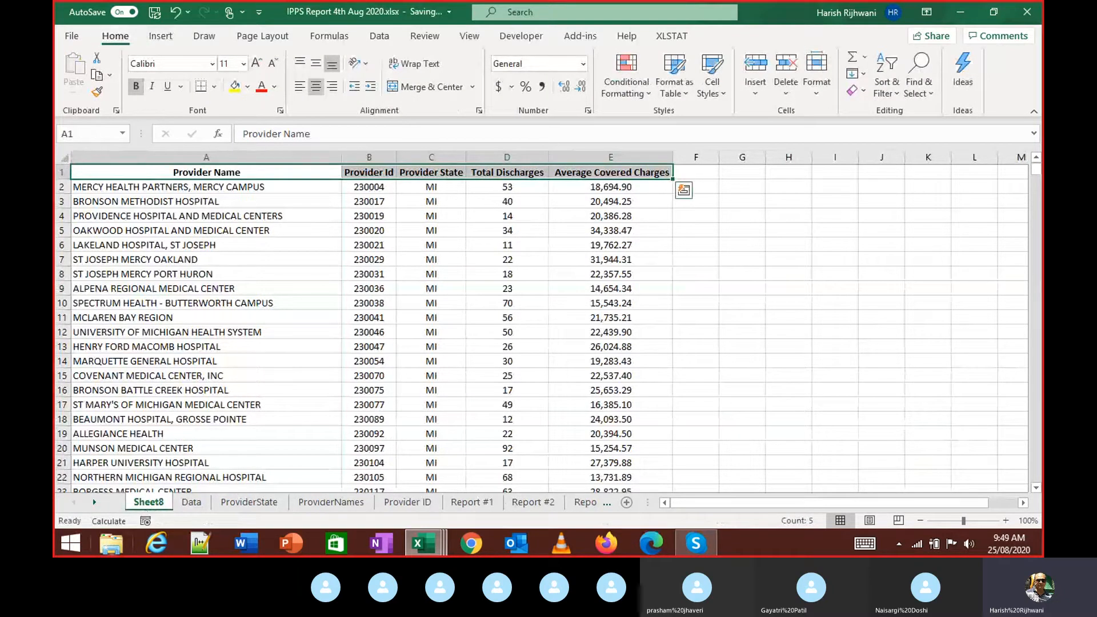
pyautogui.hotkey('ctrl', 'Home')
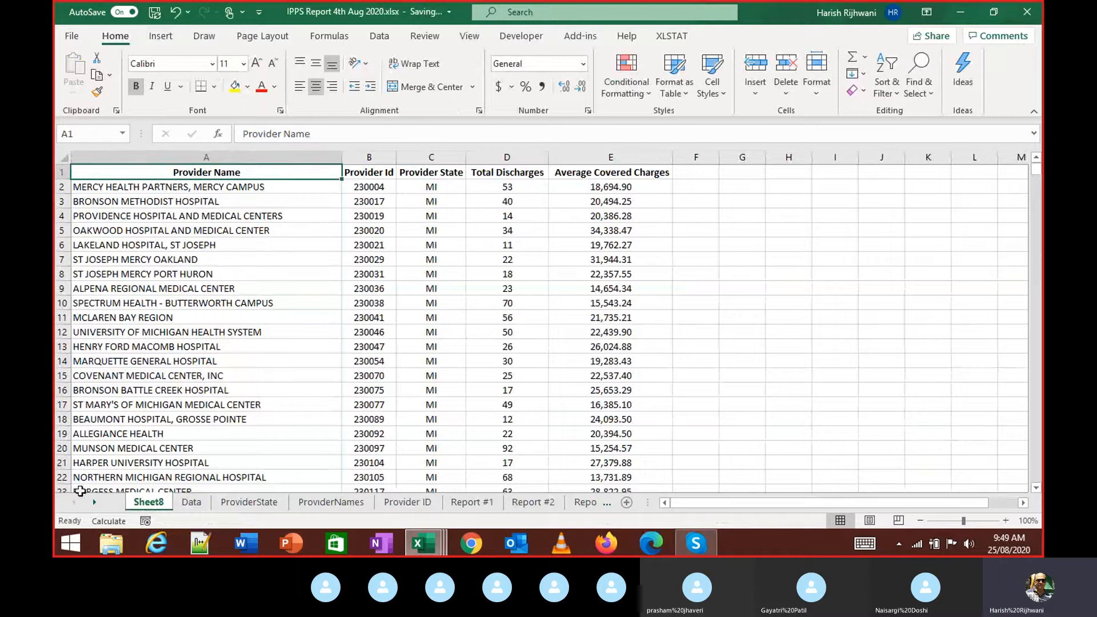
# Step: Move Sheet8 to directly after the Report #1 sheet and rename it "Report #1 Method 2"
pyautogui.moveTo(145, 510)
pyautogui.mouseDown()
pyautogui.moveTo(512, 510)
pyautogui.moveTo(503, 510)
pyautogui.mouseUp()
pyautogui.click(426, 503)
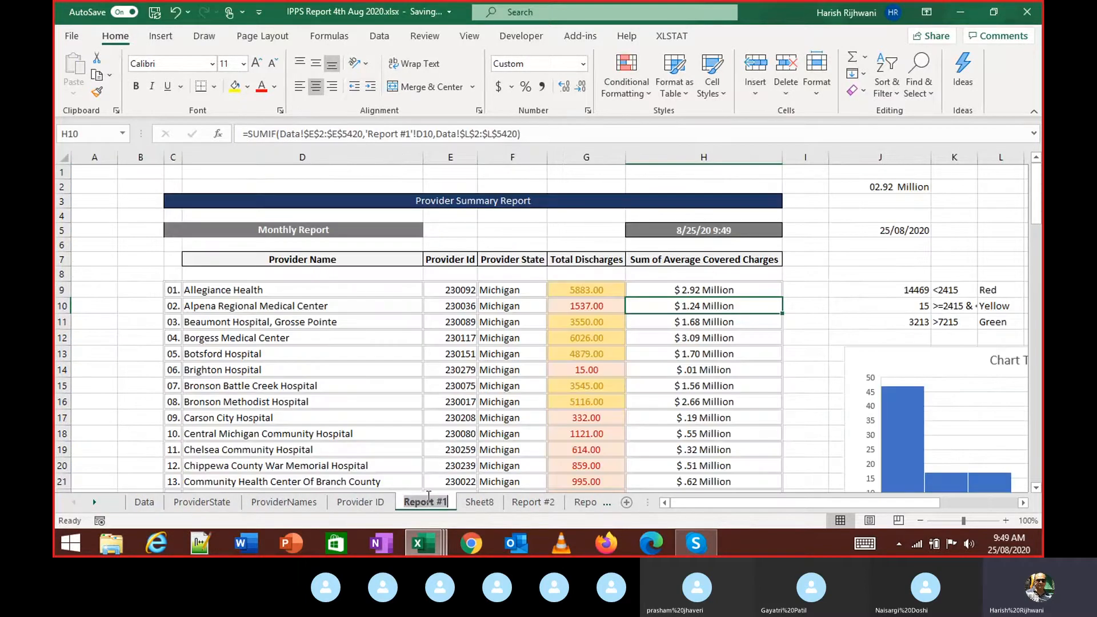
pyautogui.doubleClick(478, 503)
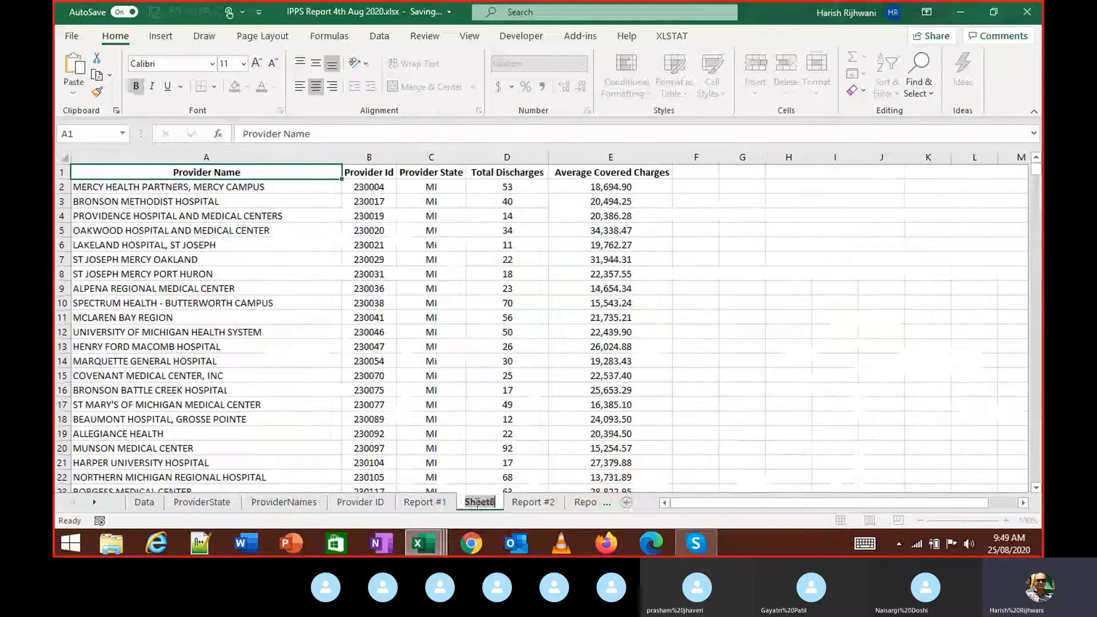
pyautogui.write('Report #1')
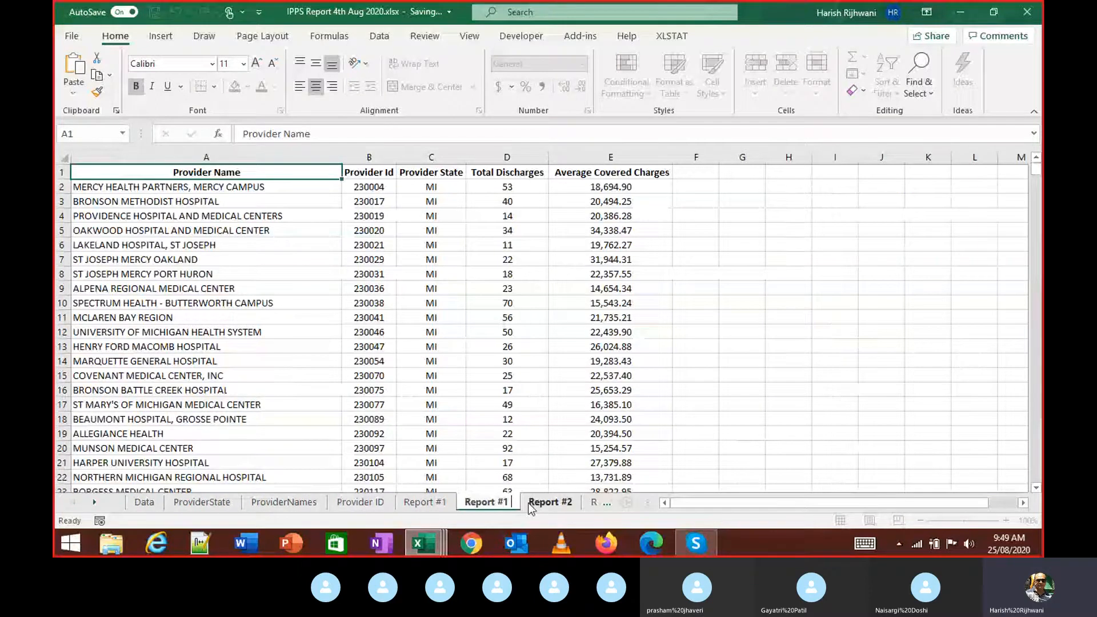
pyautogui.write(' Method 2')
pyautogui.press('Return')
# Step: Compare the headings and layout of Report #1 with the Report #1 Method 2 sheet, glancing at Report #2 as well
pyautogui.click(527, 503)
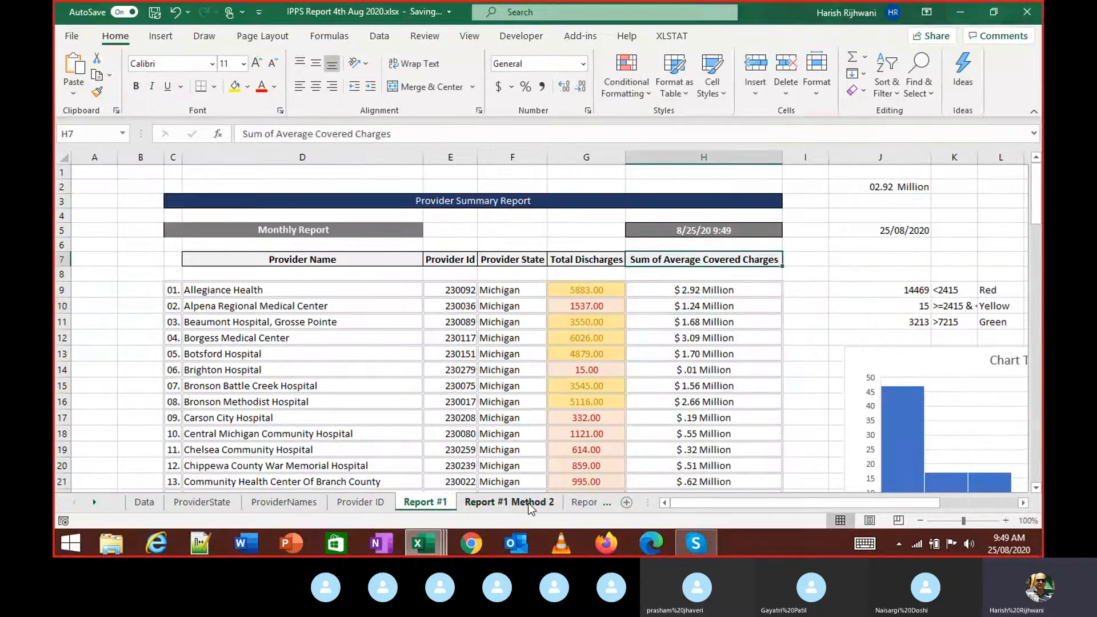
pyautogui.hotkey('ctrl', 'Left')
pyautogui.press('Right')
pyautogui.press('Right')
pyautogui.press('Right')
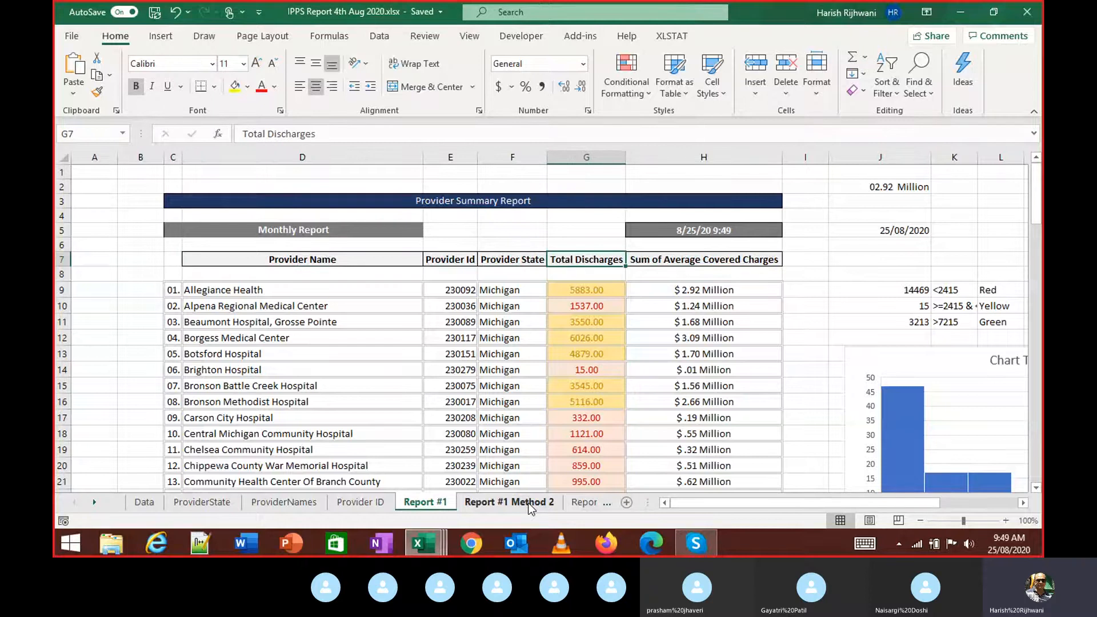
pyautogui.click(531, 503)
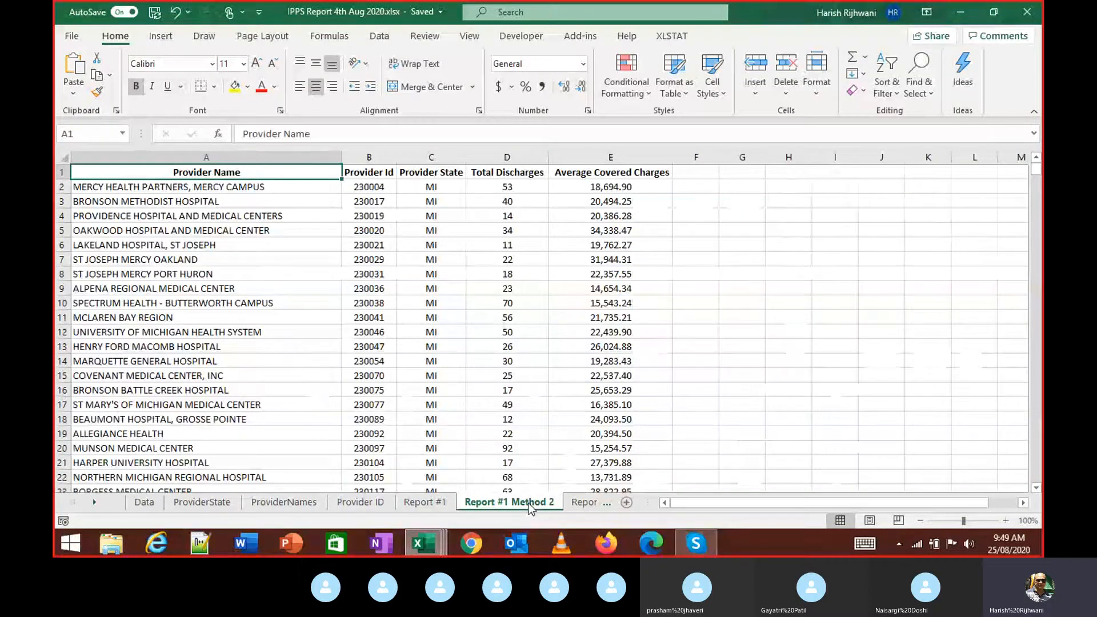
pyautogui.hotkey('ctrl', 'pagedown')
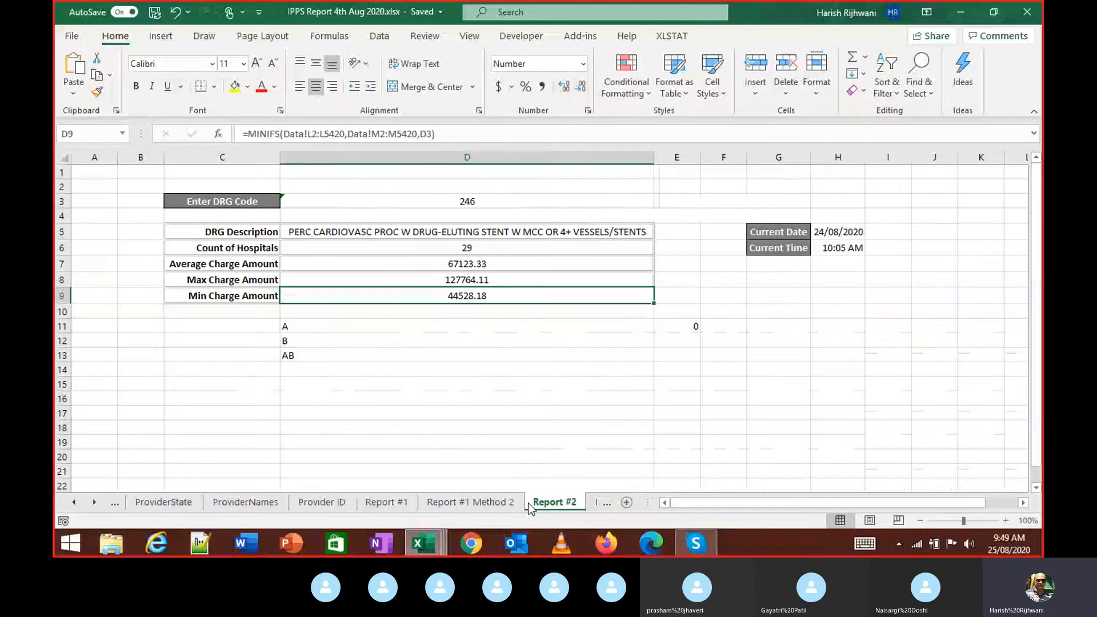
pyautogui.hotkey('ctrl', 'pagedown')
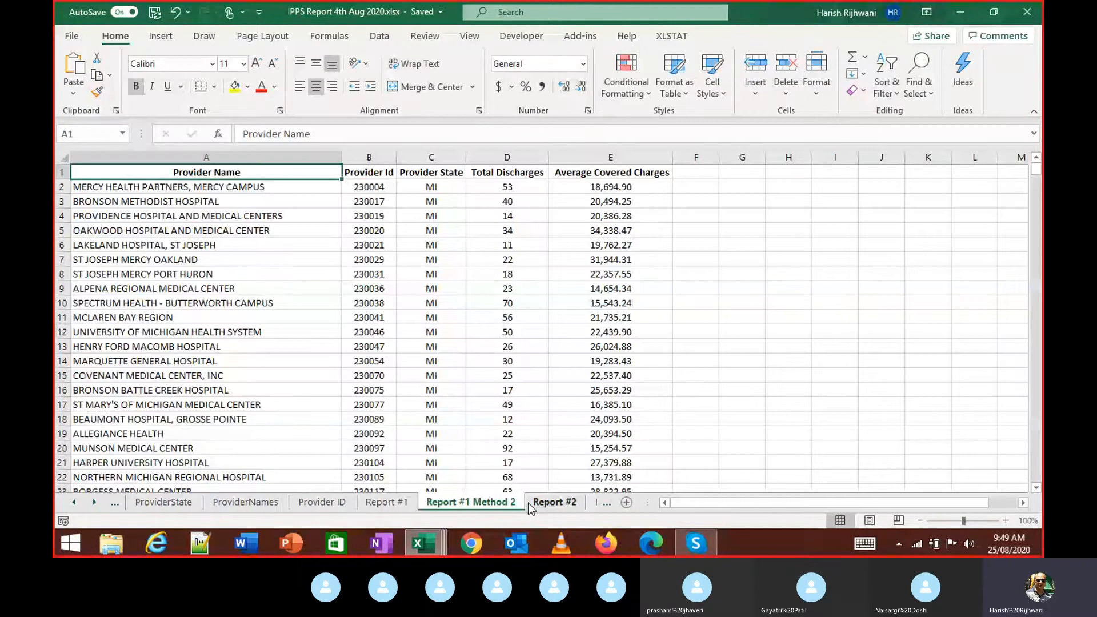
pyautogui.hotkey('ctrl', 'pageup')
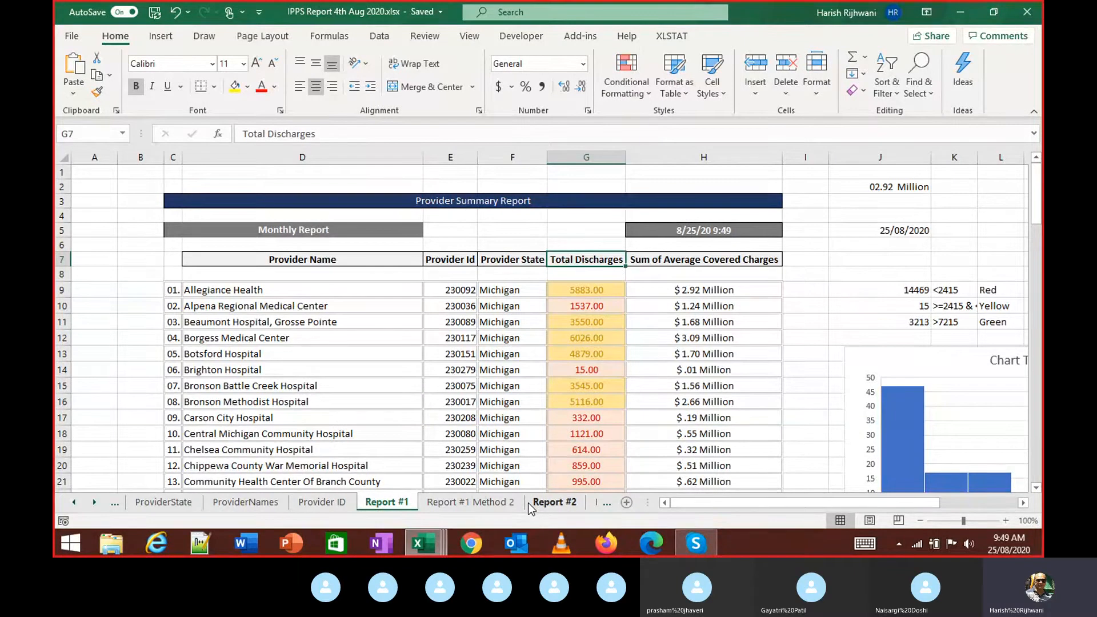
pyautogui.hotkey('ctrl', 'pagedown')
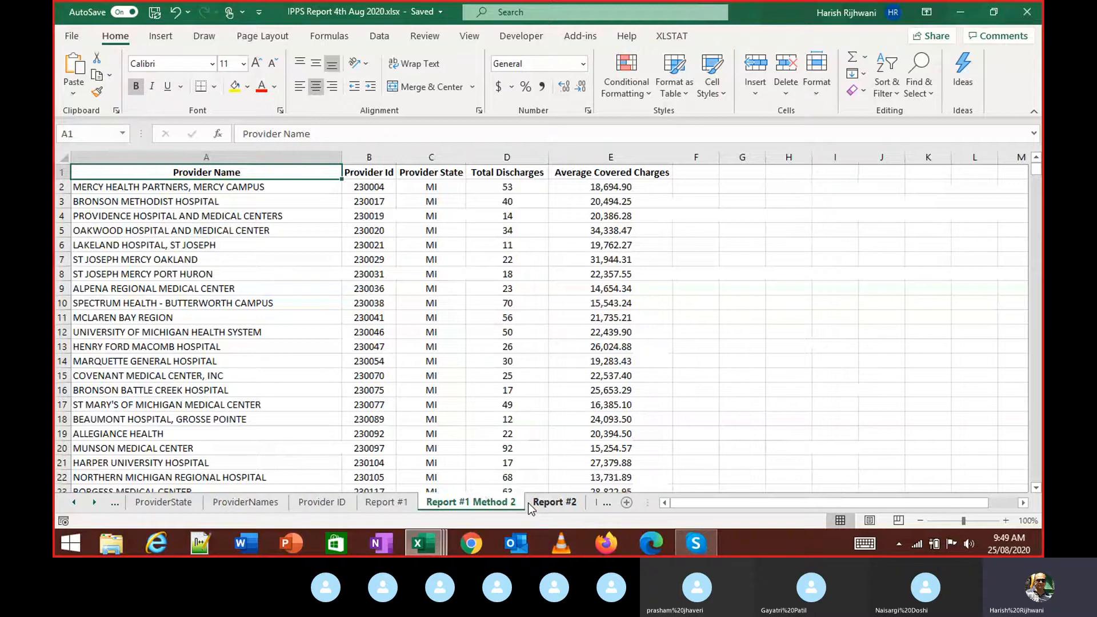
# Step: Examine the extent of the data on Report #1 Method 2 and the Group, Ungroup and Subtotal outline commands
pyautogui.hotkey('ctrl', 'shift', 'Right')
pyautogui.hotkey('ctrl', 'shift', 'Down')
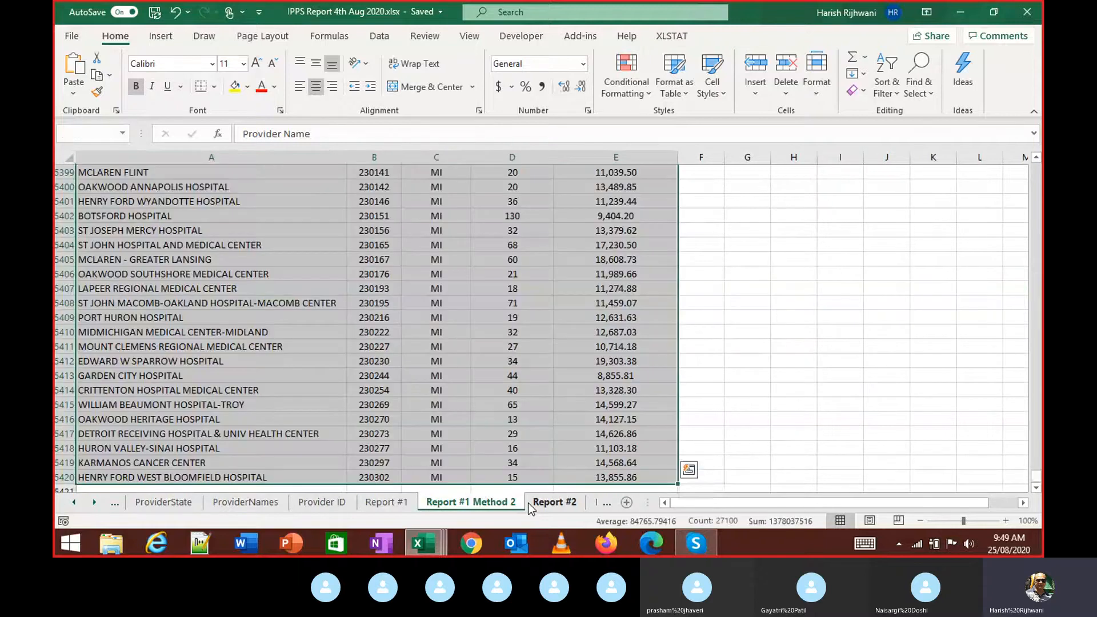
pyautogui.hotkey('ctrl', 'Home')
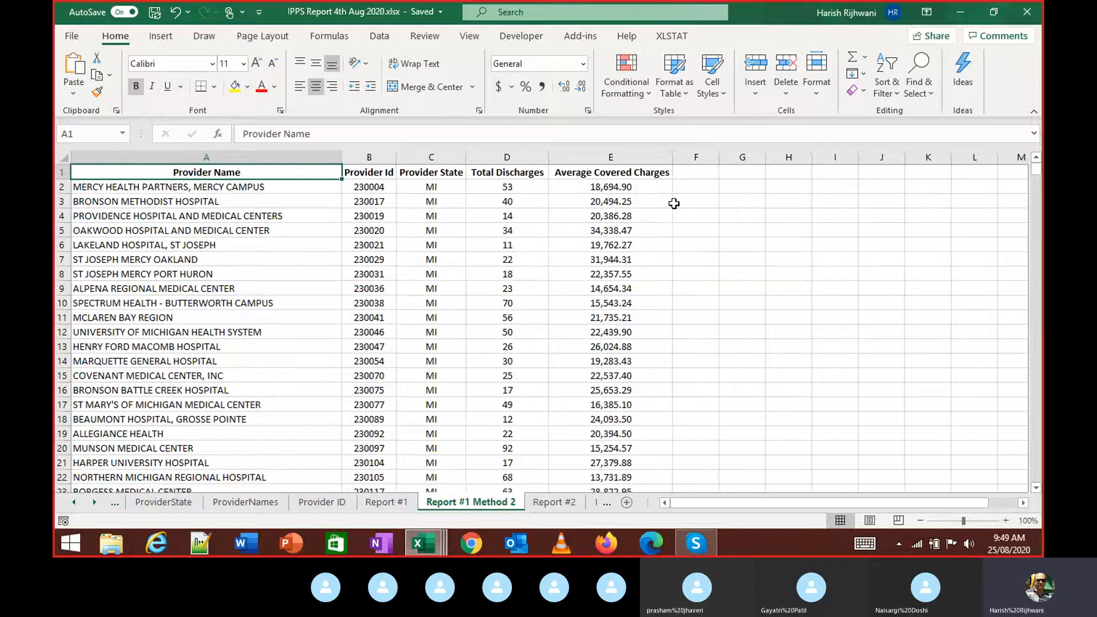
pyautogui.click(380, 39)
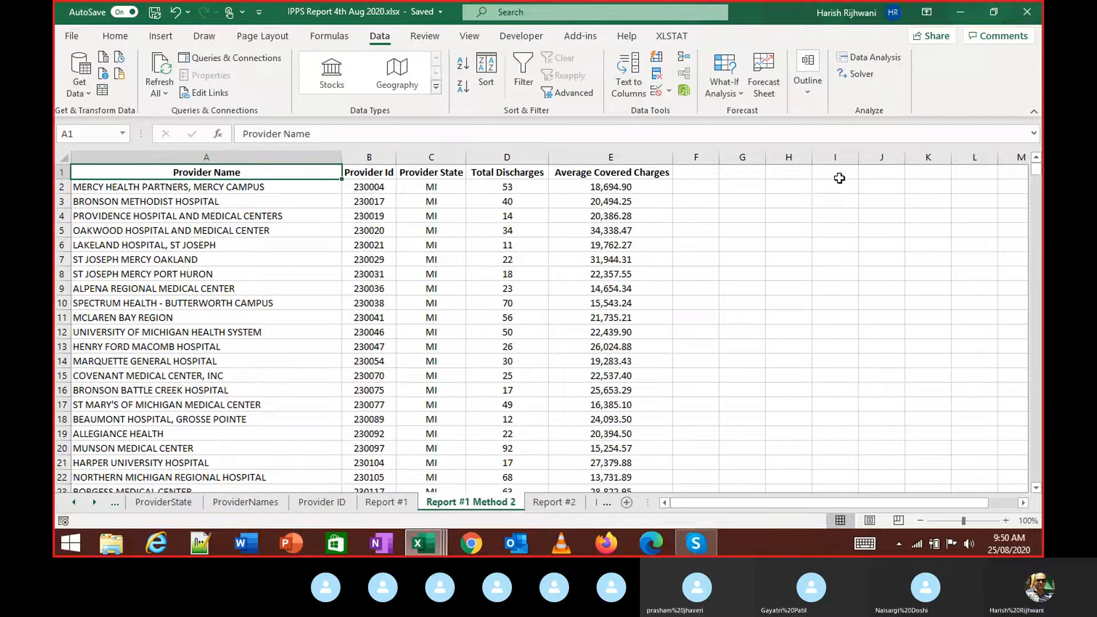
pyautogui.click(808, 91)
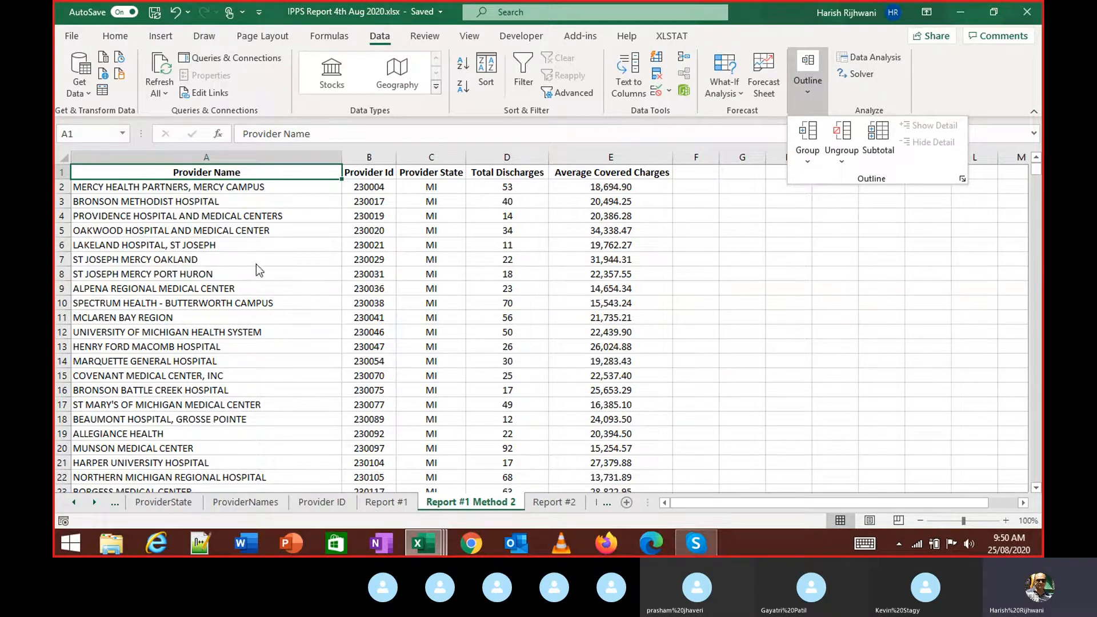
pyautogui.click(334, 120)
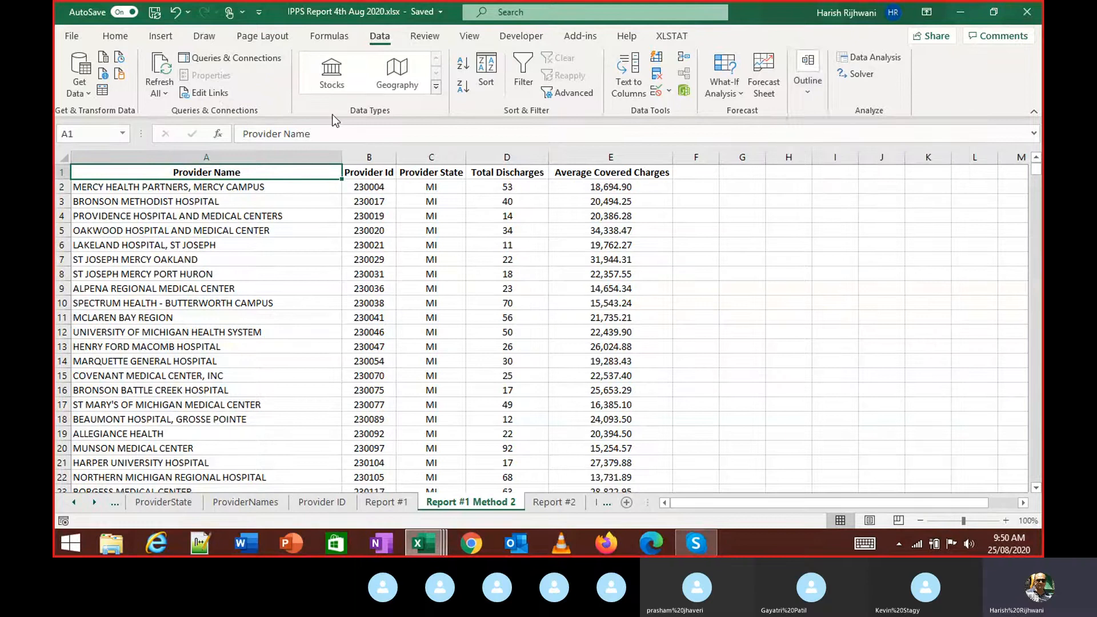
pyautogui.click(810, 91)
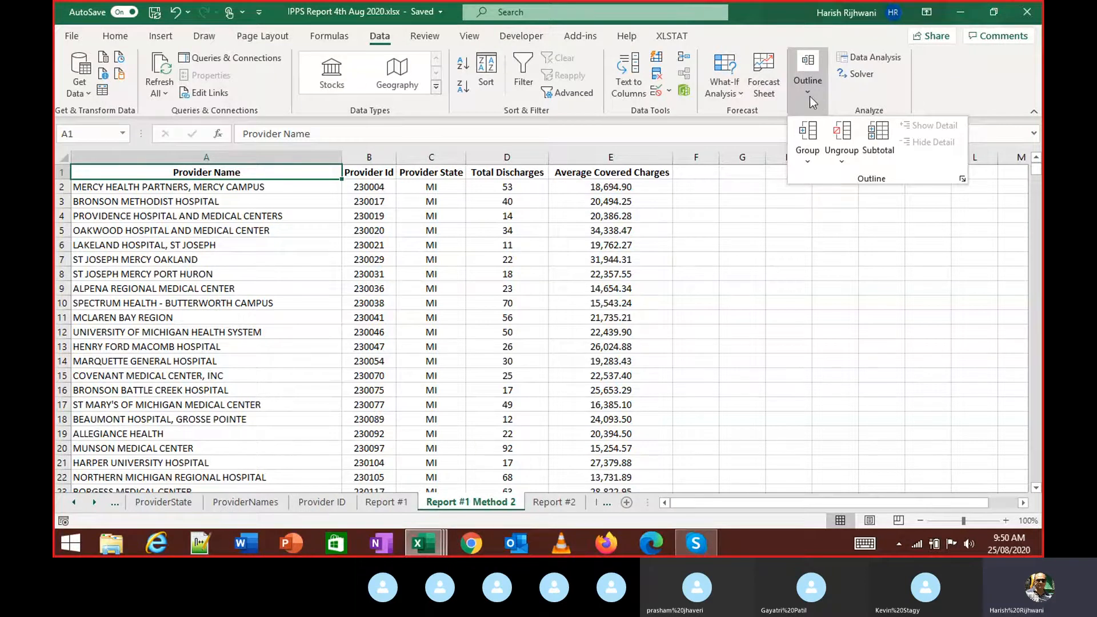
pyautogui.click(368, 217)
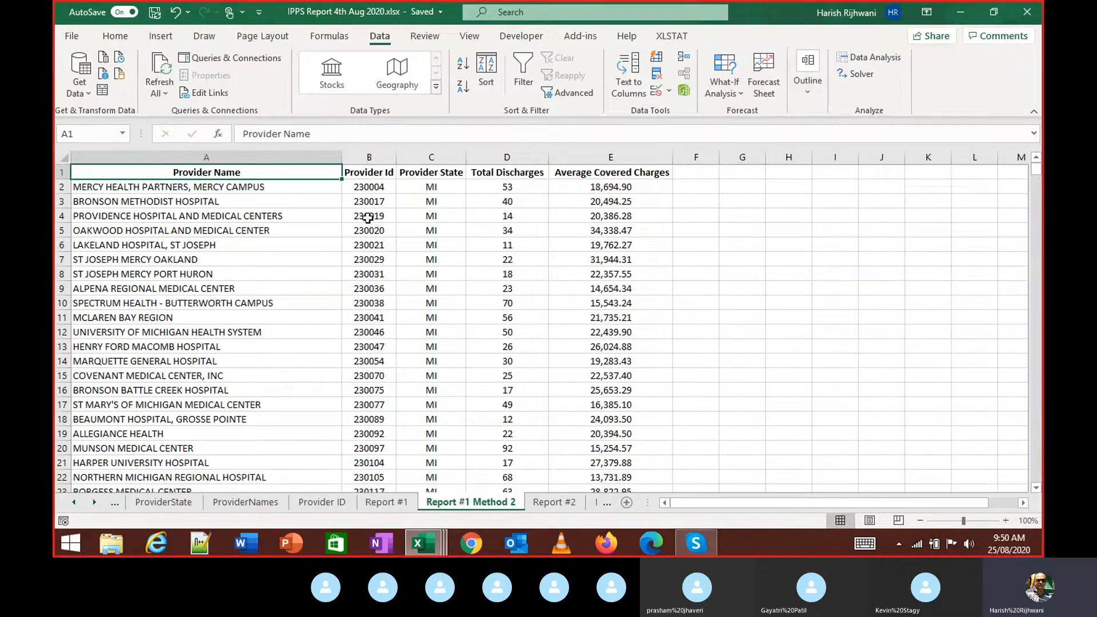
pyautogui.hotkey('ctrl', 'shift', 'End')
pyautogui.hotkey('ctrl', 'Home')
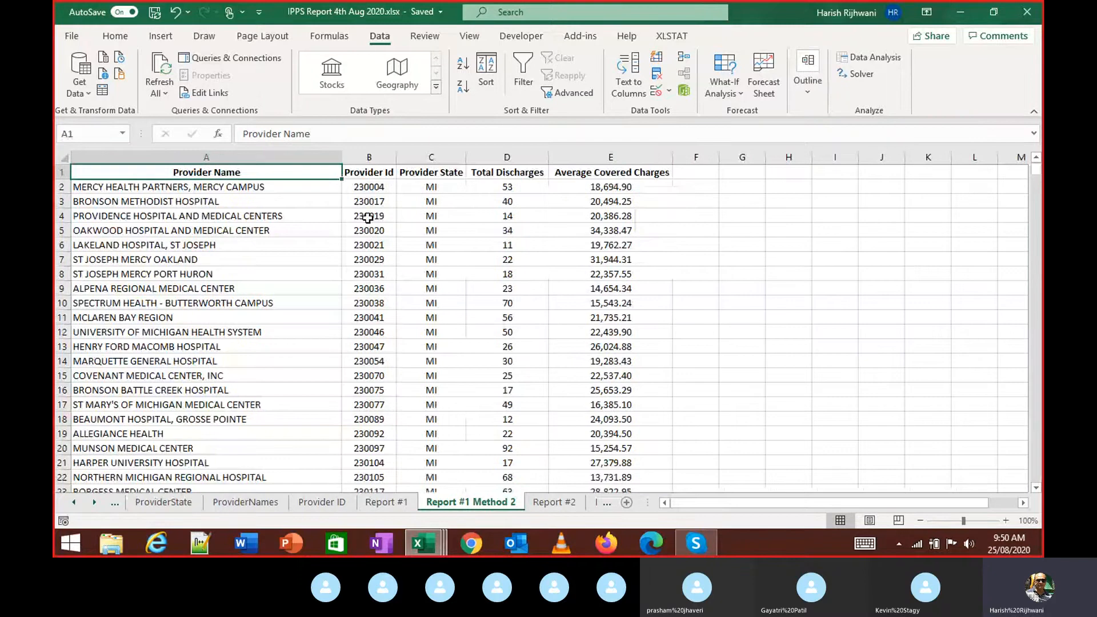
pyautogui.hotkey('ctrl', 'shift', 'Right')
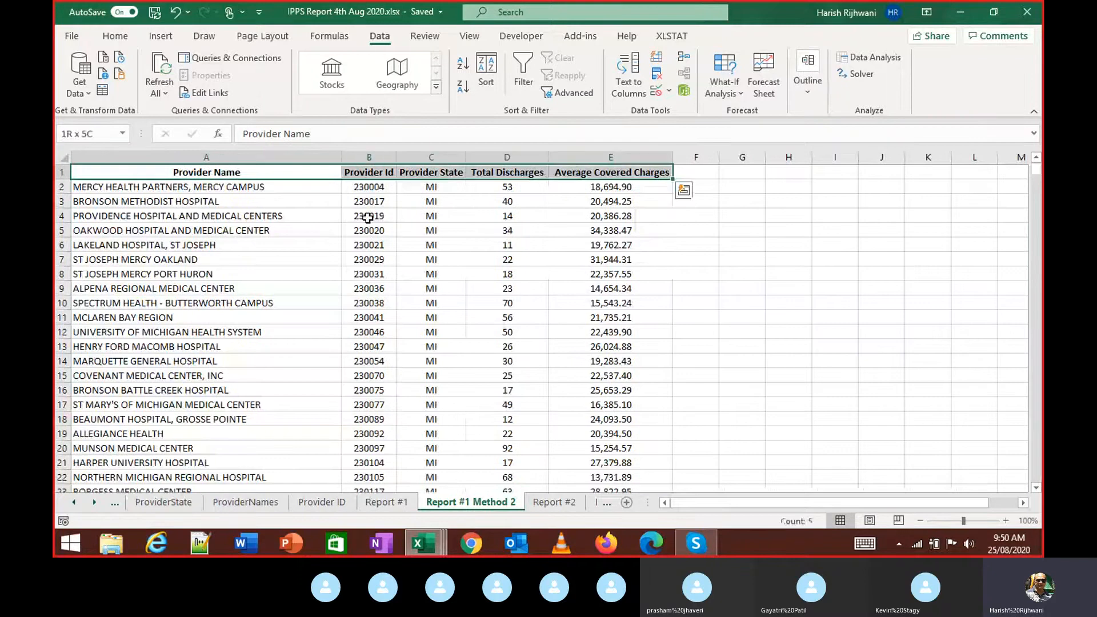
pyautogui.hotkey('ctrl', 'shift', 'Down')
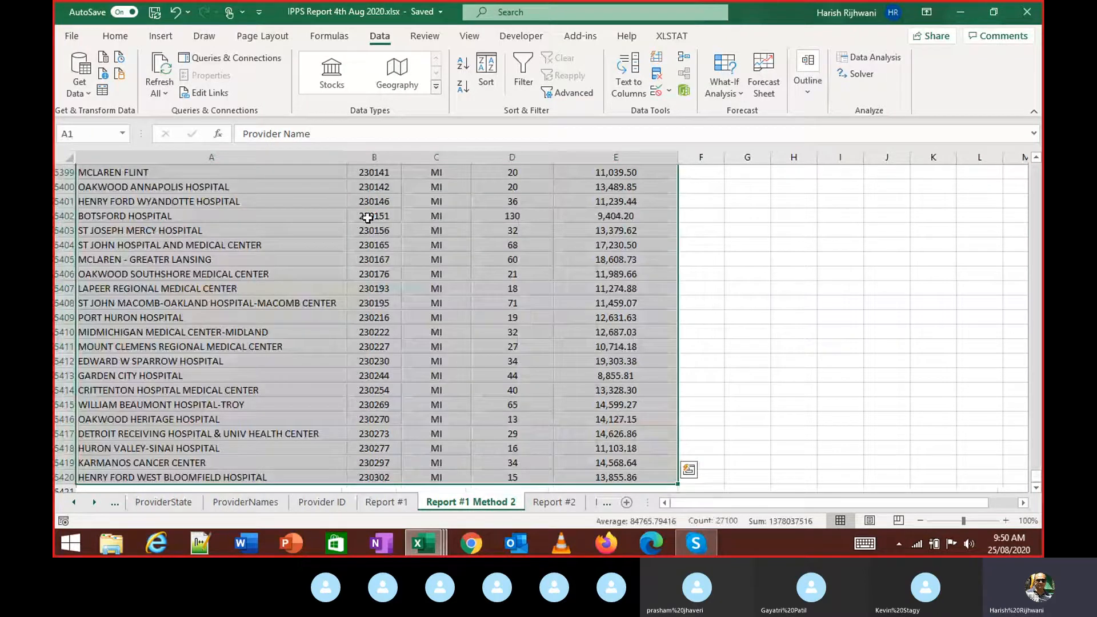
pyautogui.click(815, 80)
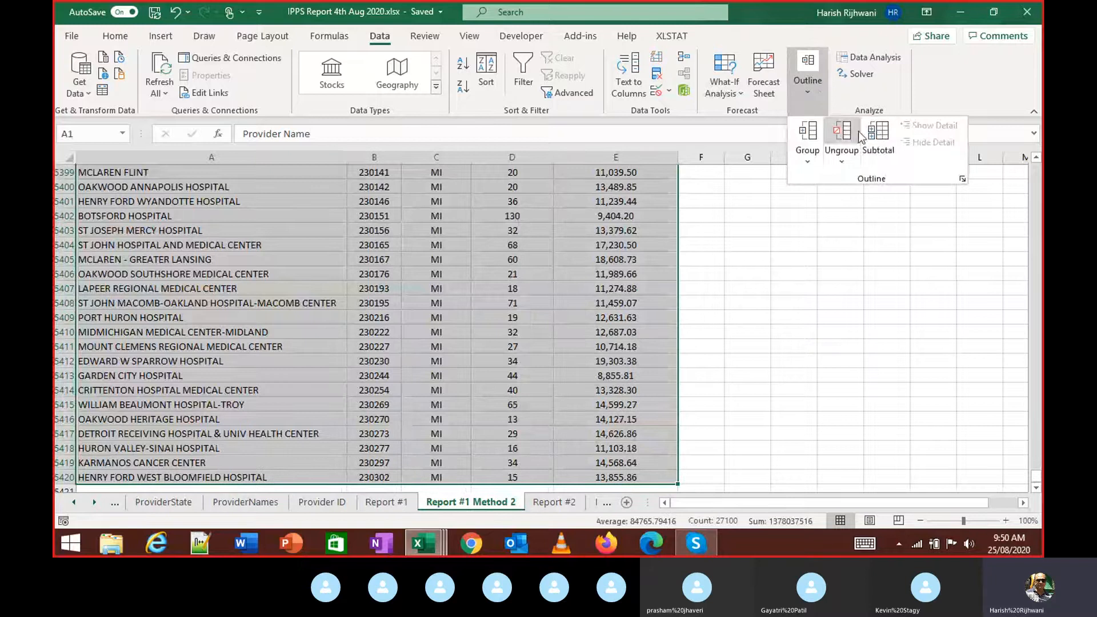
pyautogui.click(883, 144)
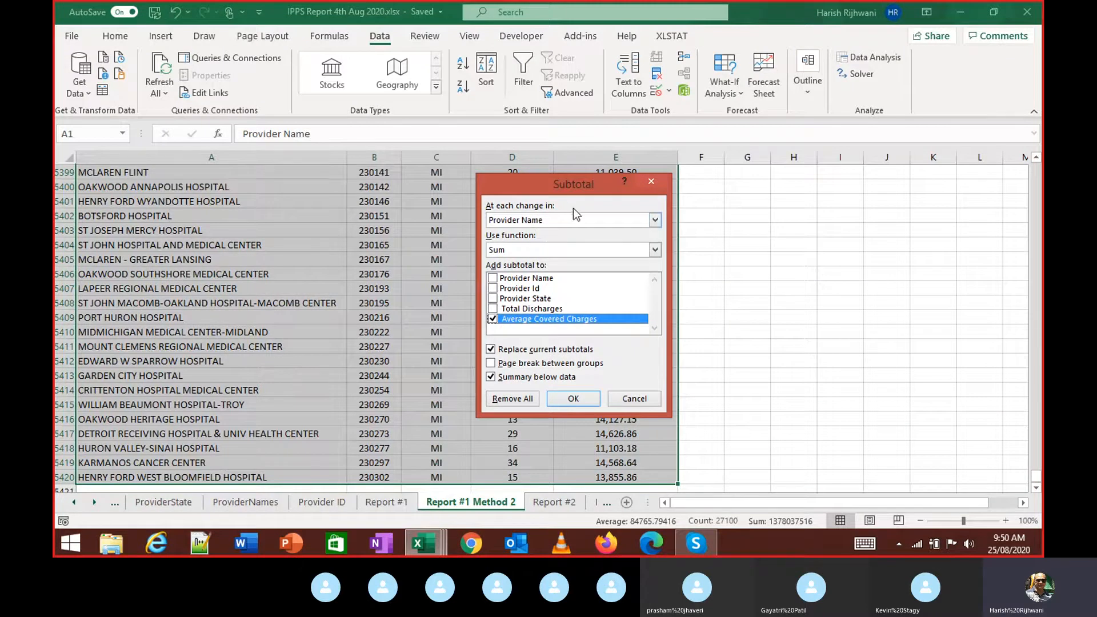
pyautogui.click(651, 182)
pyautogui.hotkey('ctrl', 'Home')
# Step: Review the column headers and first rows of the provider data, from Provider Name across to Average Covered Charges
pyautogui.click(365, 247)
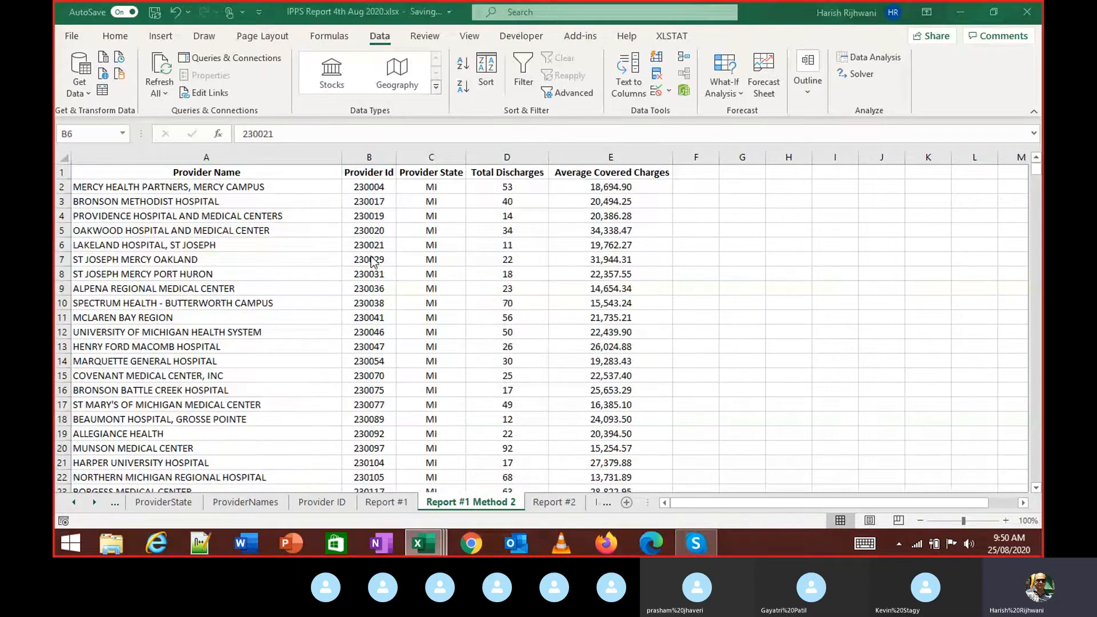
pyautogui.press('Left')
pyautogui.press('Up')
pyautogui.press('Up')
pyautogui.press('Up')
pyautogui.press('Up')
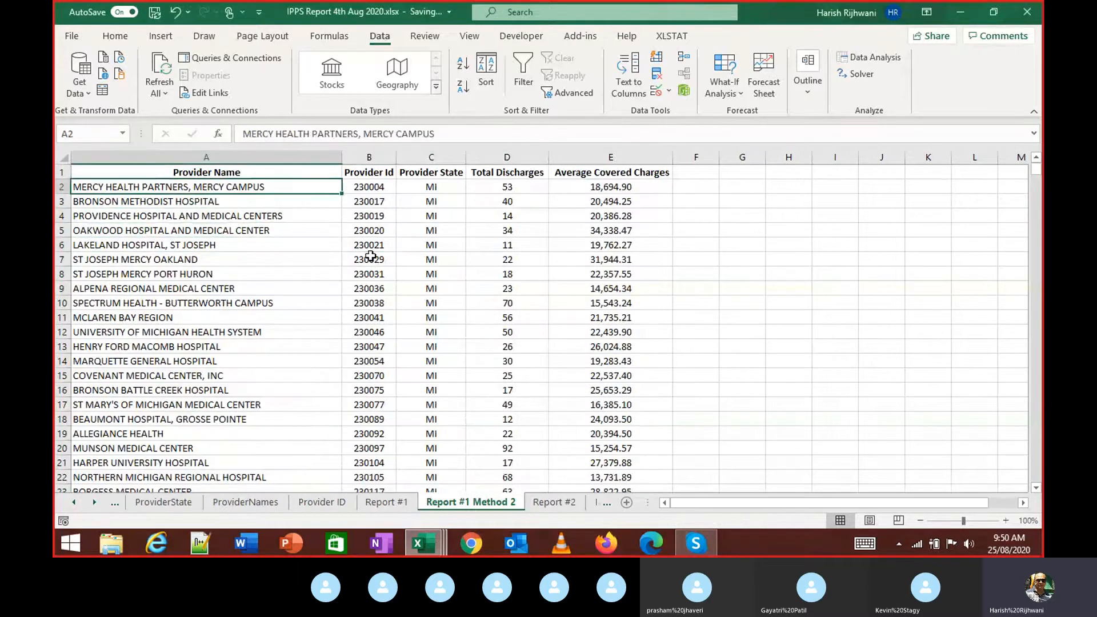
pyautogui.press('Right')
pyautogui.press('Right')
pyautogui.press('Up')
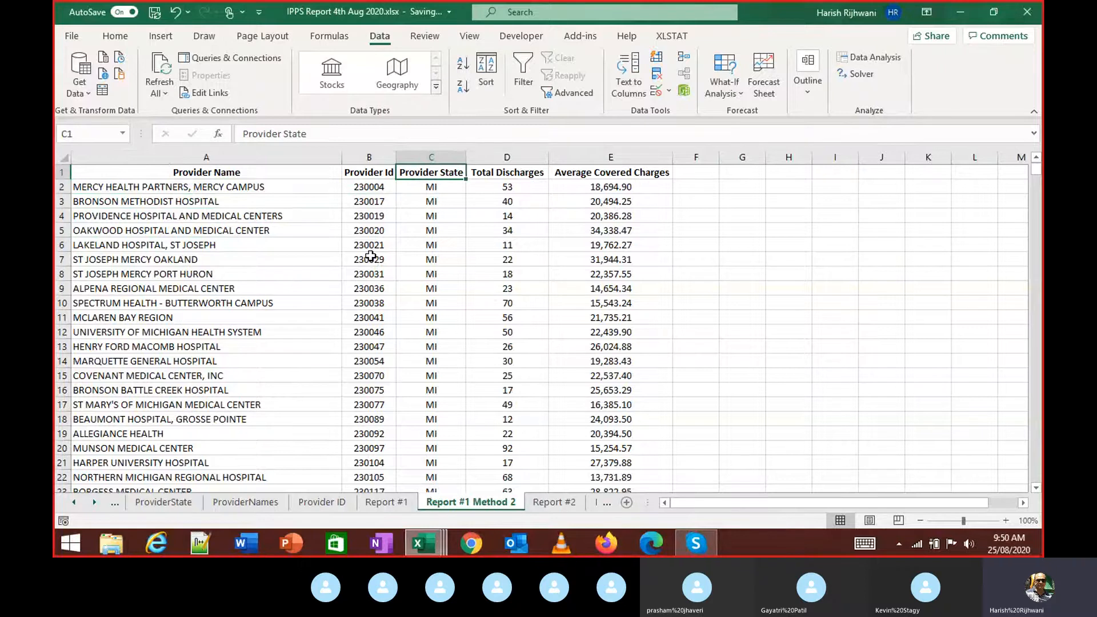
pyautogui.press('Home')
pyautogui.press('Down')
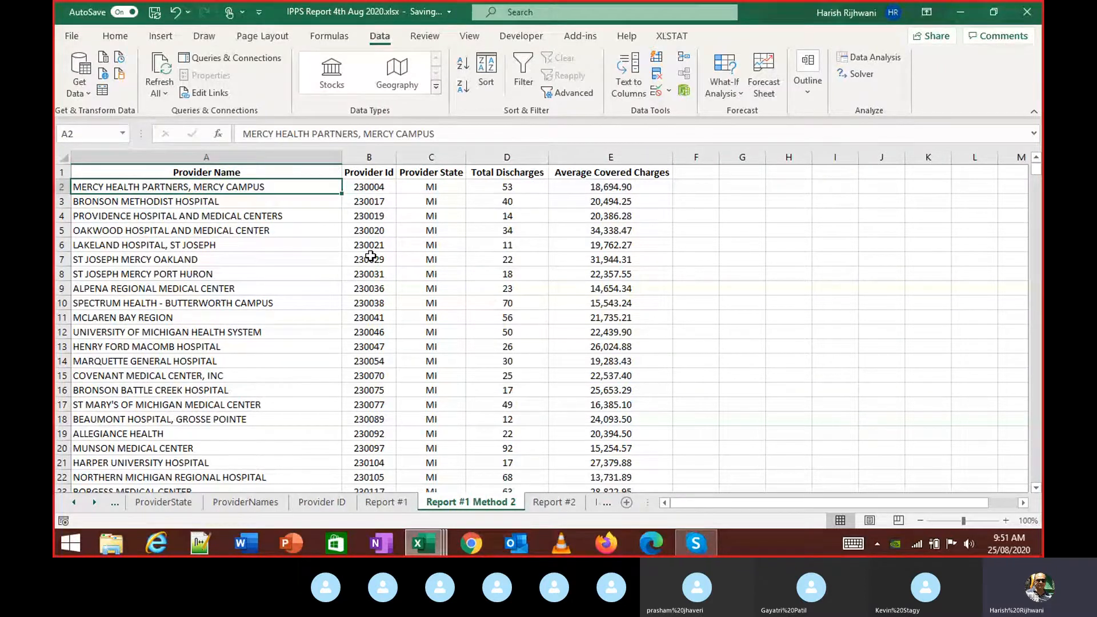
pyautogui.press('Down')
pyautogui.press('Right')
pyautogui.press('Right')
pyautogui.press('Right')
pyautogui.press('Right')
pyautogui.press('Up')
pyautogui.press('Up')
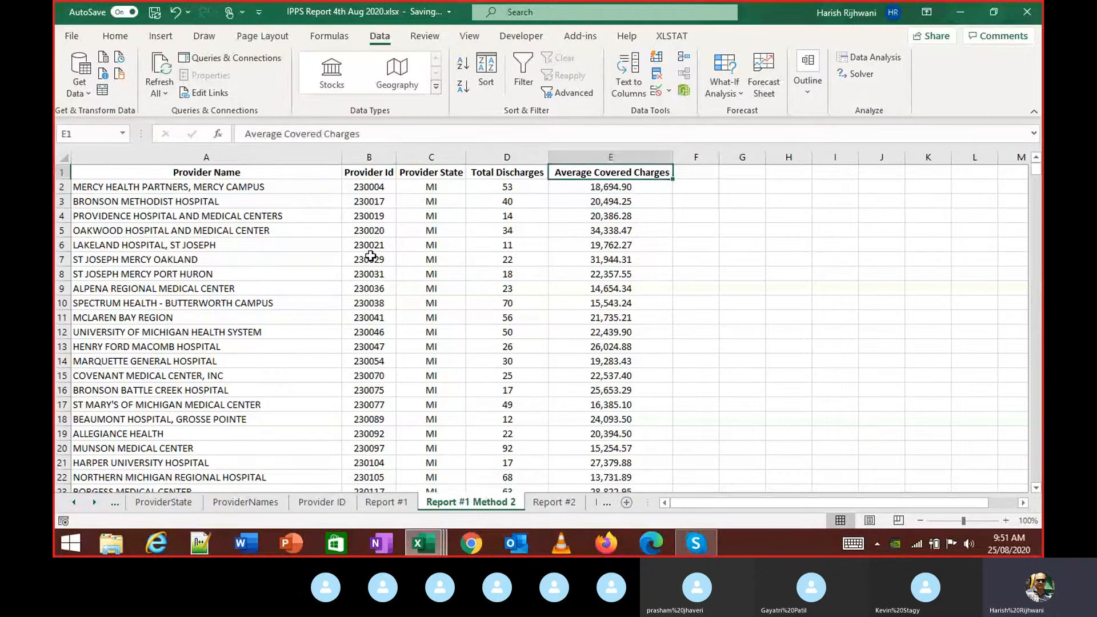
# Step: Try to subtotal the unsorted provider data at each change in Provider Name, using Sum on Total Discharges and Average Covered Charges
pyautogui.press('Home')
pyautogui.hotkey('ctrl', 'shift', 'End')
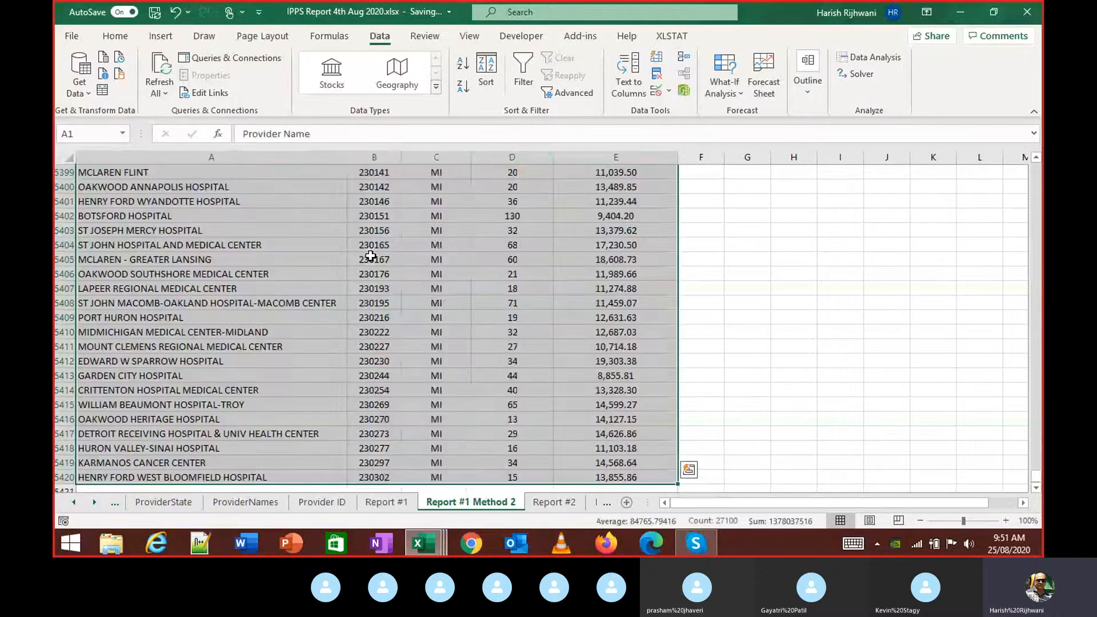
pyautogui.click(807, 74)
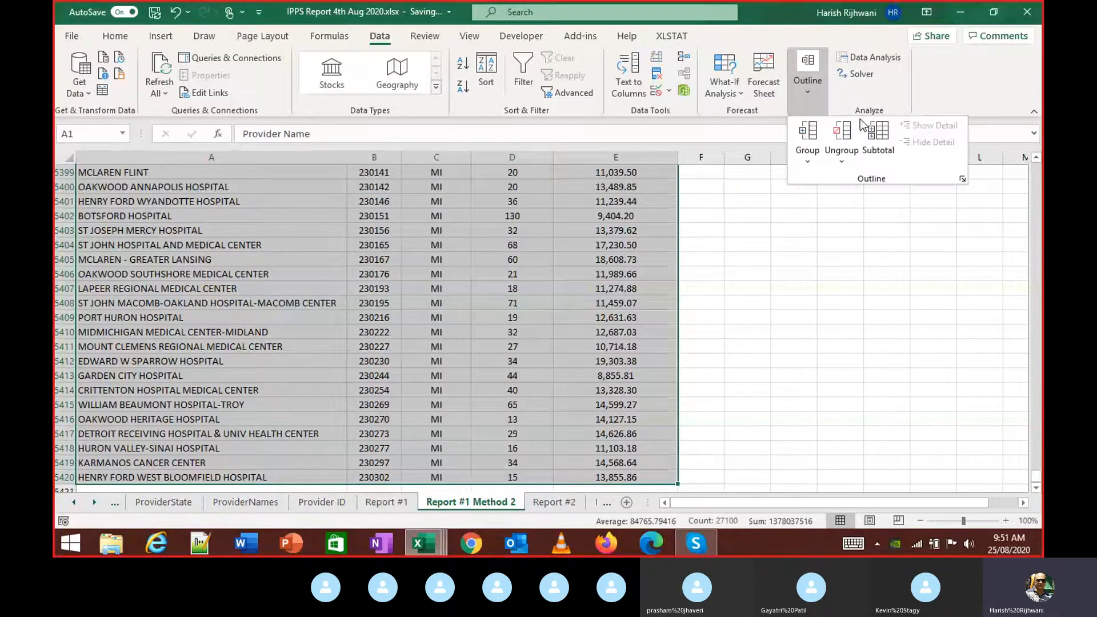
pyautogui.click(880, 134)
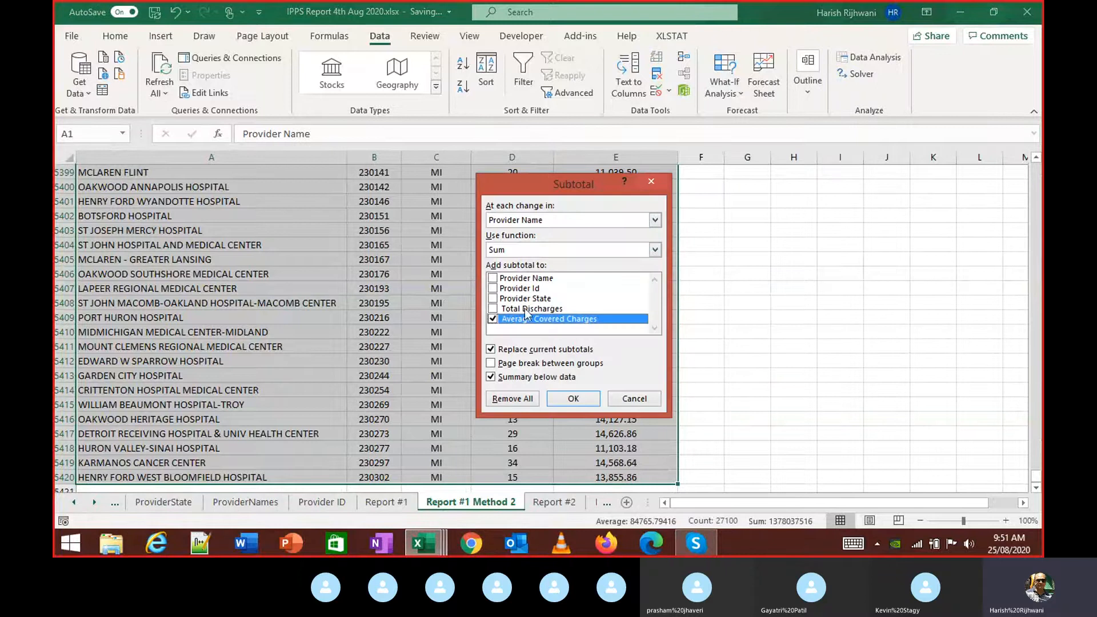
pyautogui.click(512, 252)
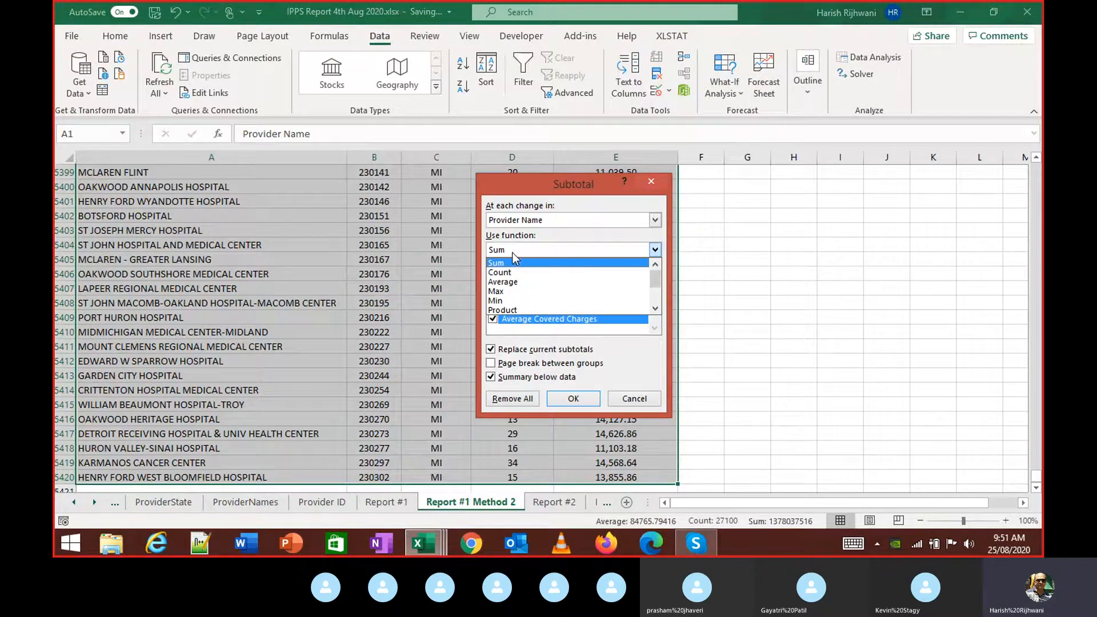
pyautogui.scroll(-2, 554, 278)
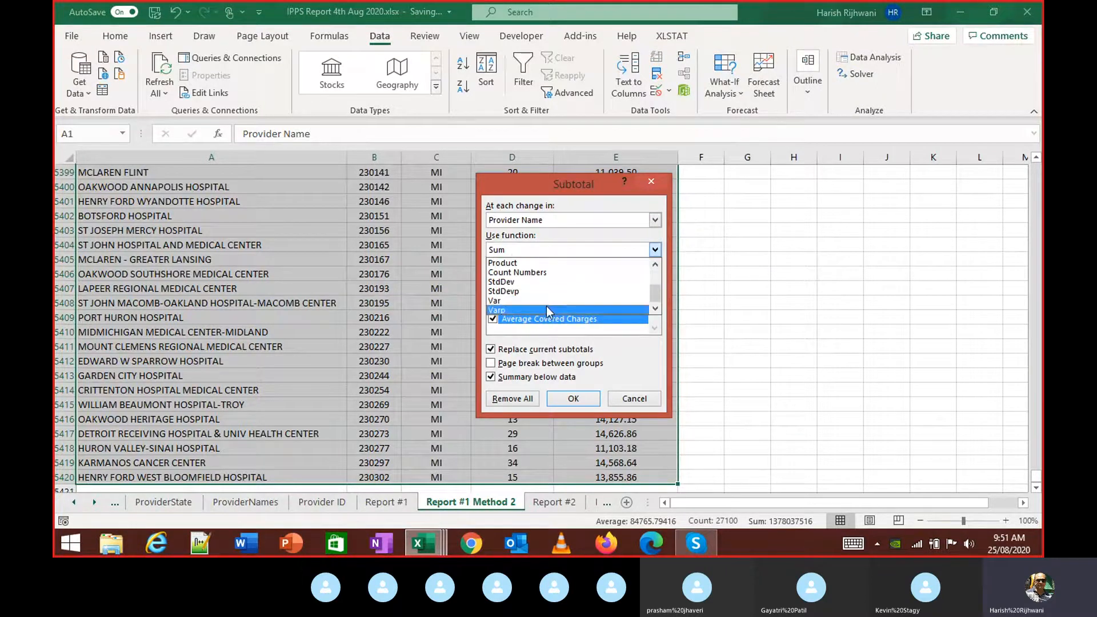
pyautogui.scroll(2, 546, 303)
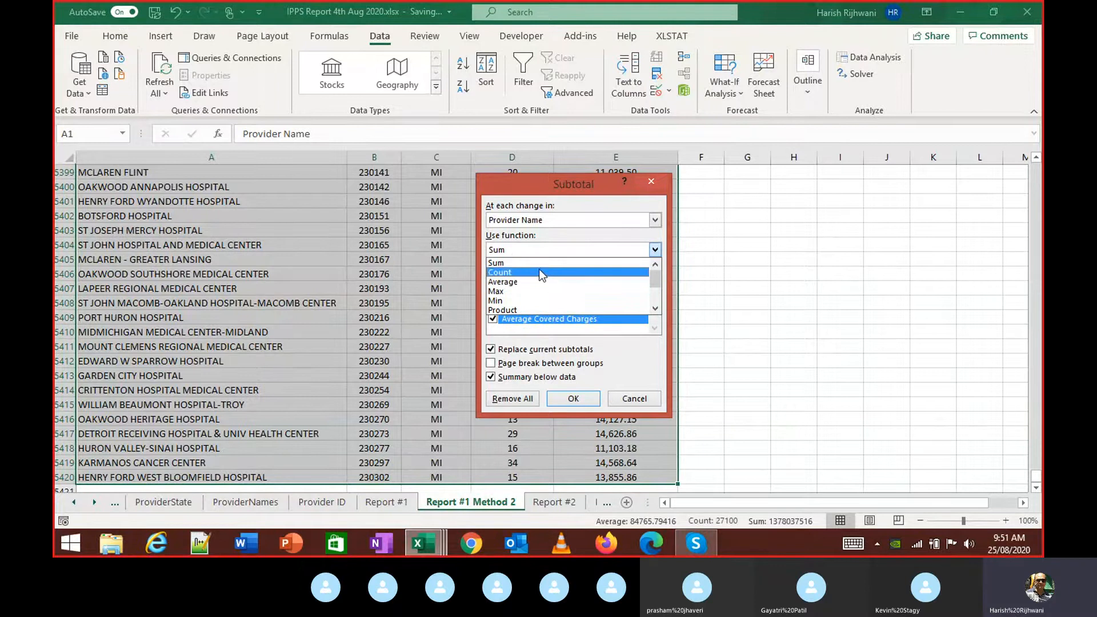
pyautogui.click(530, 263)
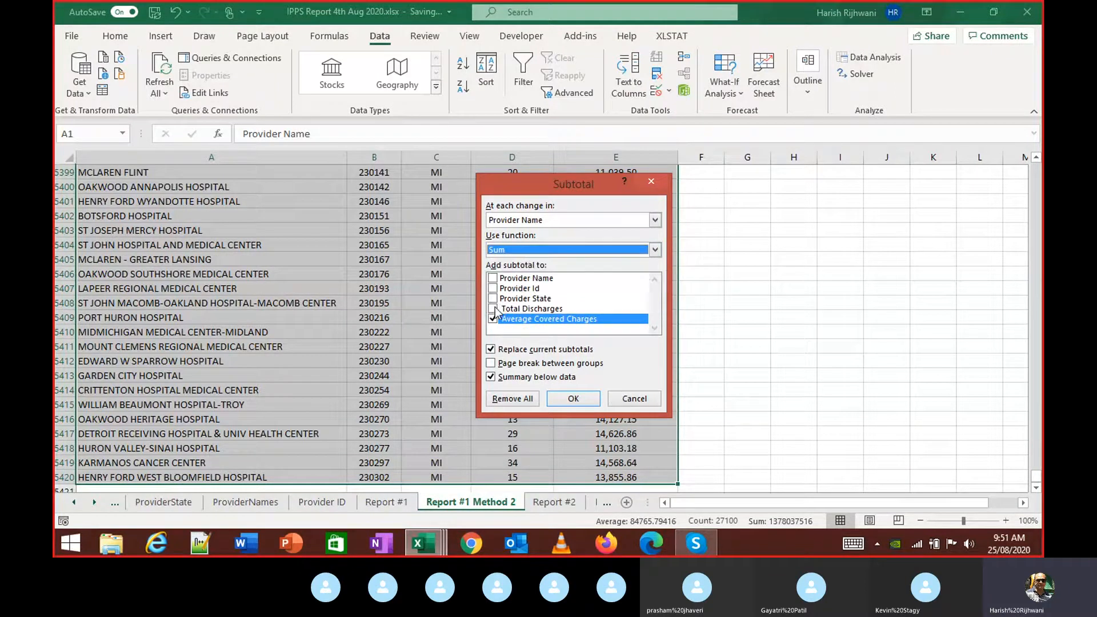
pyautogui.click(537, 255)
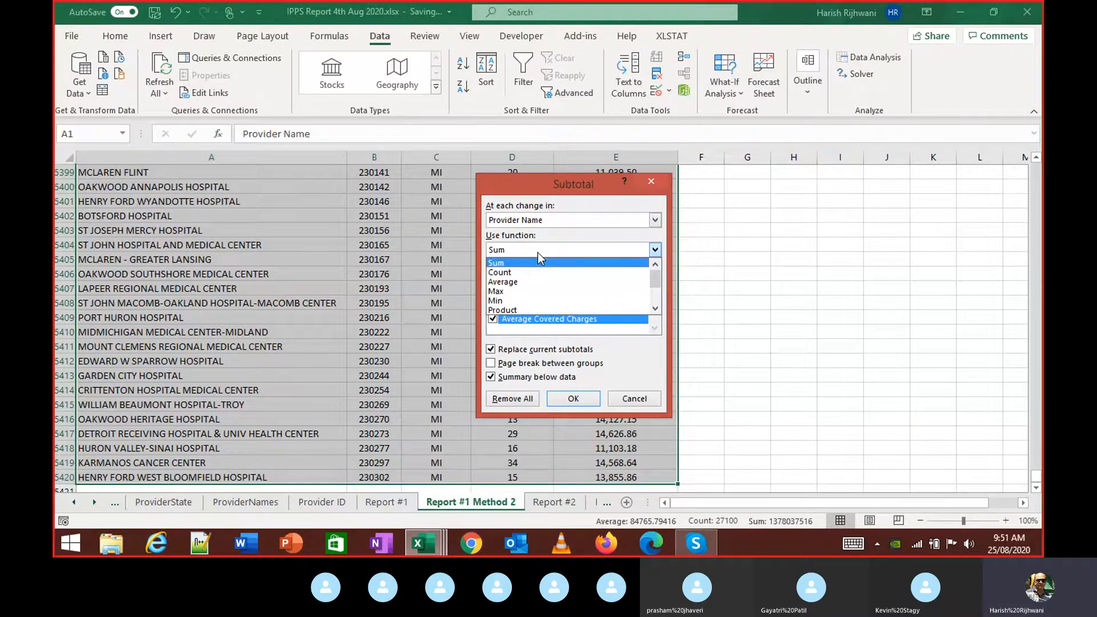
pyautogui.click(551, 245)
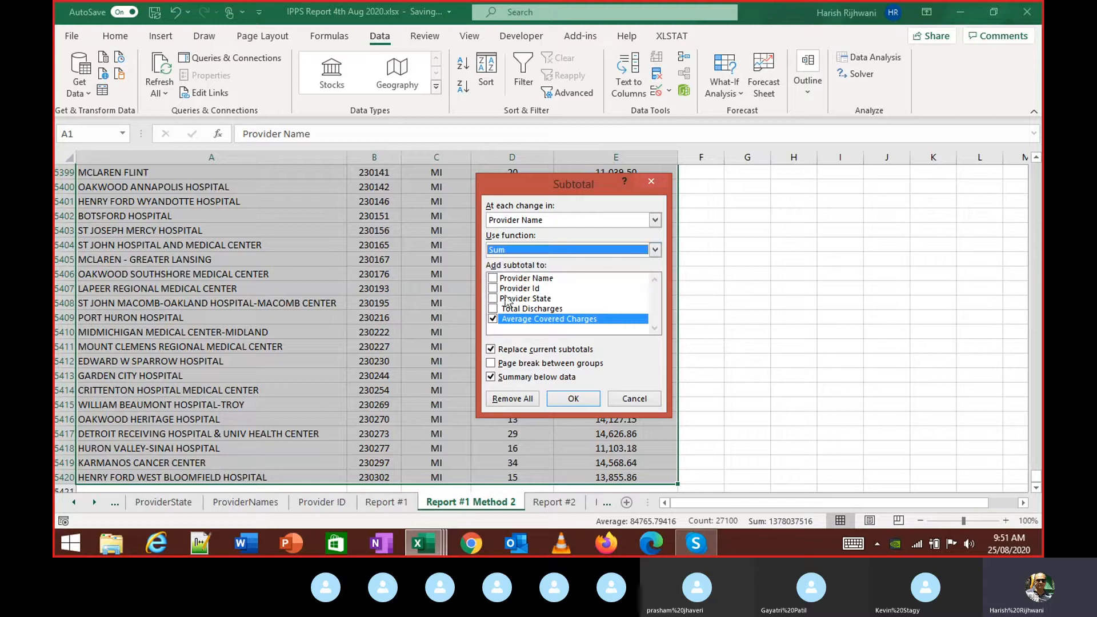
pyautogui.click(492, 309)
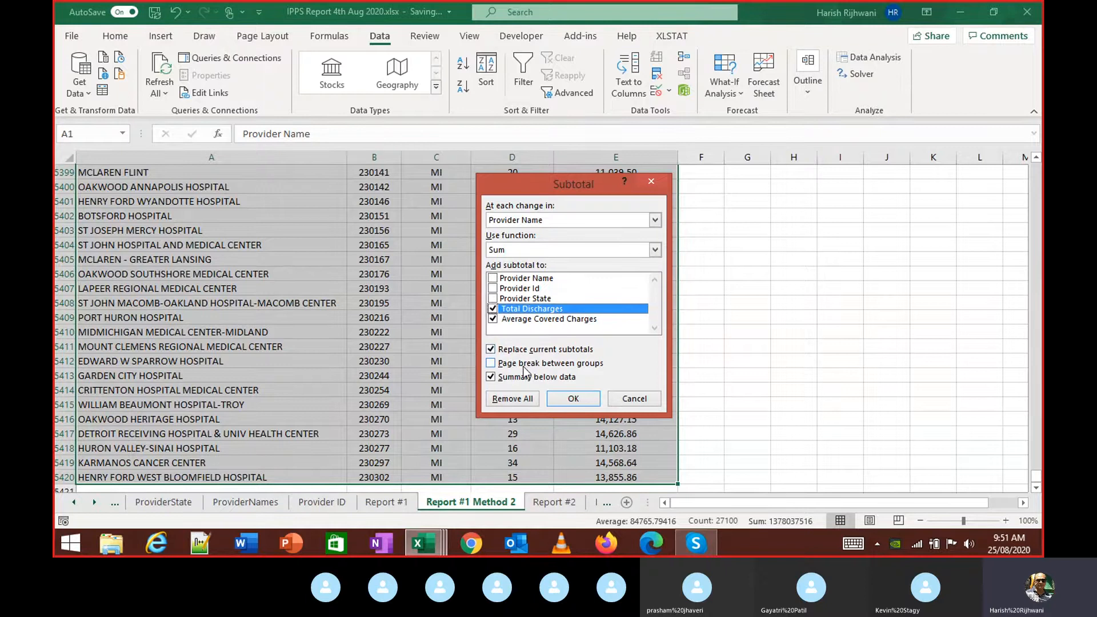
pyautogui.click(586, 402)
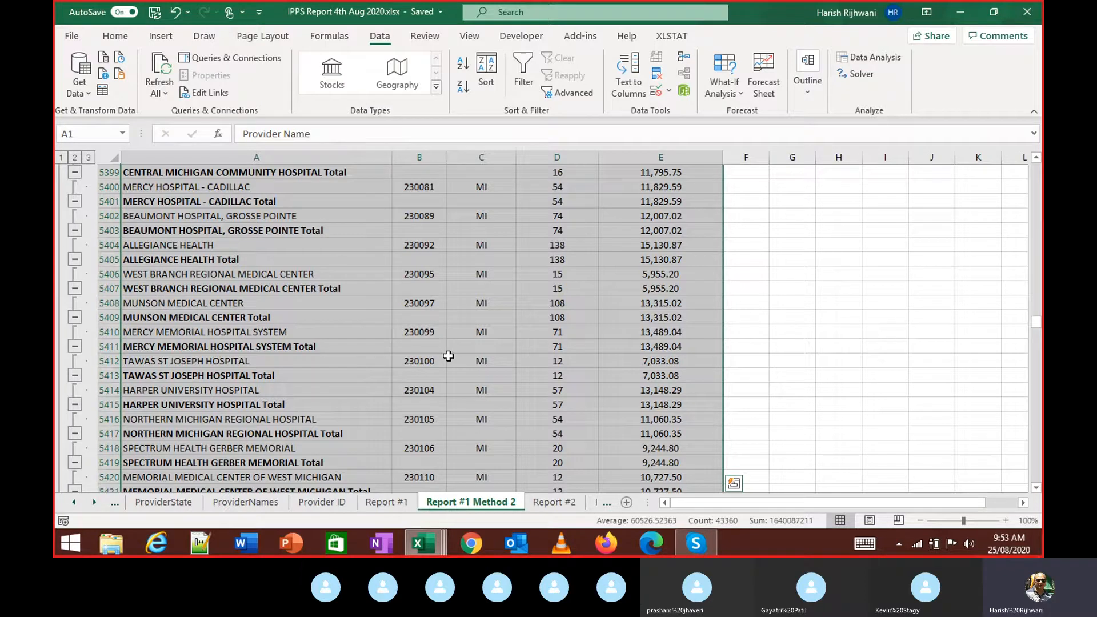
# Step: Examine the subtotal rows under the first providers, comparing their Total Discharges and Average Covered Charges with the detail rows
pyautogui.hotkey('ctrl', 'Home')
pyautogui.press('Down')
pyautogui.press('Down')
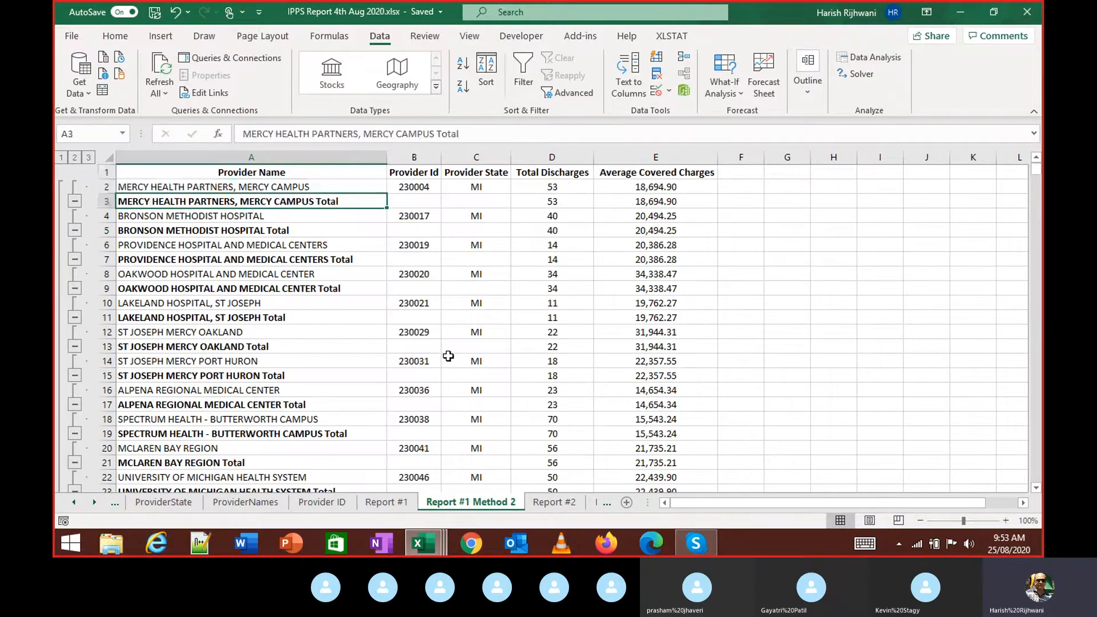
pyautogui.press('Up')
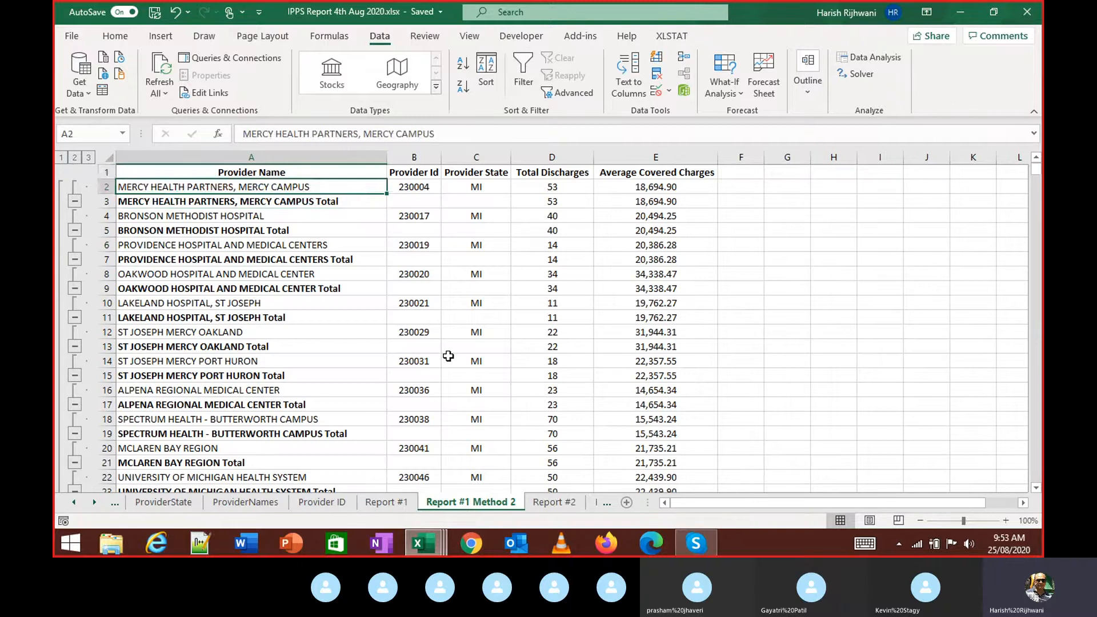
pyautogui.press('Down')
pyautogui.press('Down')
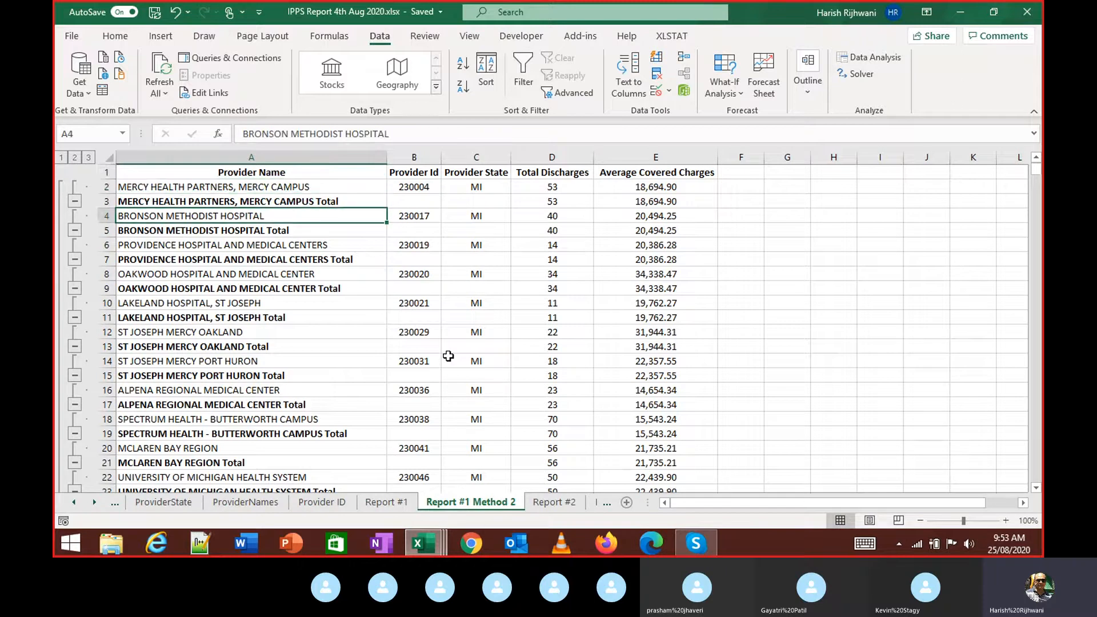
pyautogui.press('Up')
pyautogui.press('Right')
pyautogui.press('Right')
pyautogui.press('Right')
pyautogui.press('Right')
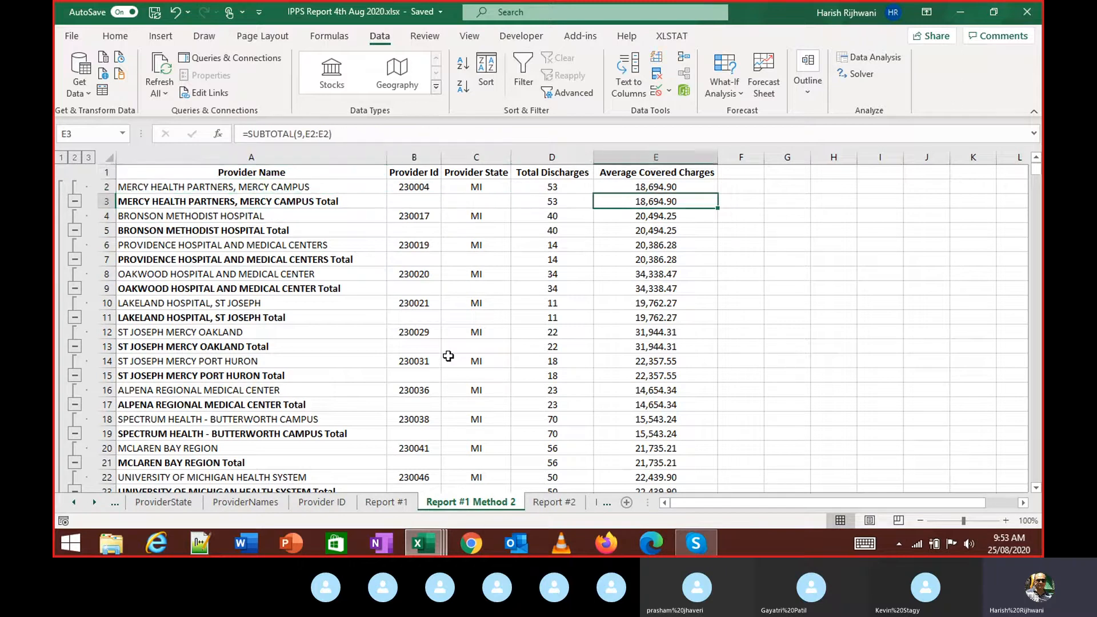
pyautogui.press('Down')
pyautogui.press('Left')
pyautogui.press('Down')
pyautogui.press('Left')
pyautogui.press('Left')
pyautogui.press('Left')
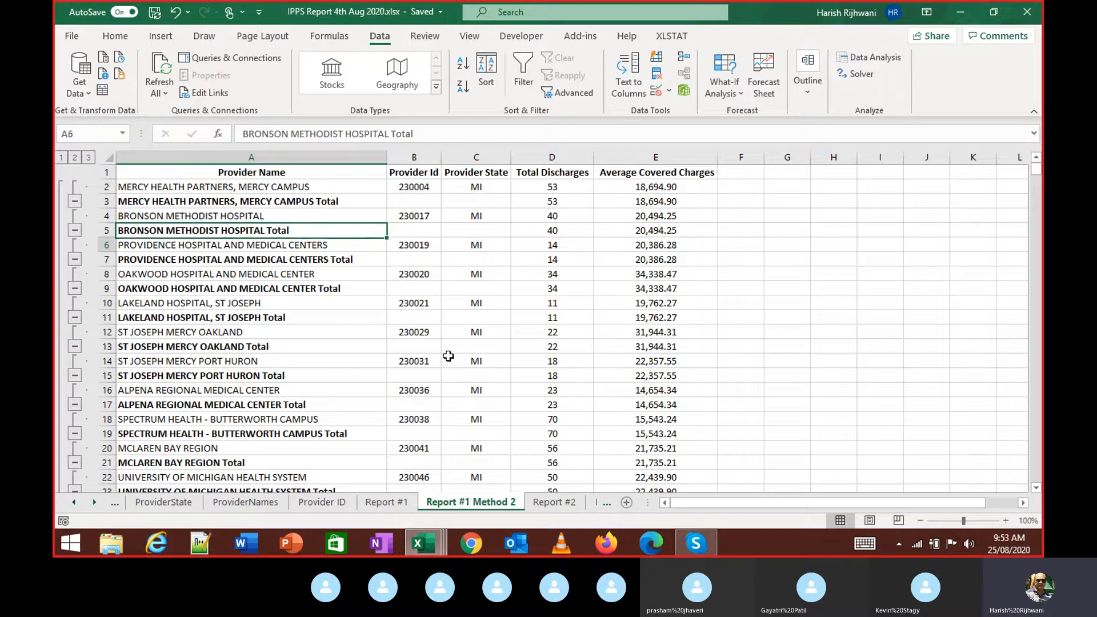
pyautogui.press('Down')
pyautogui.press('Right')
pyautogui.press('Right')
pyautogui.press('Right')
pyautogui.press('Right')
pyautogui.press('Down')
pyautogui.press('Left')
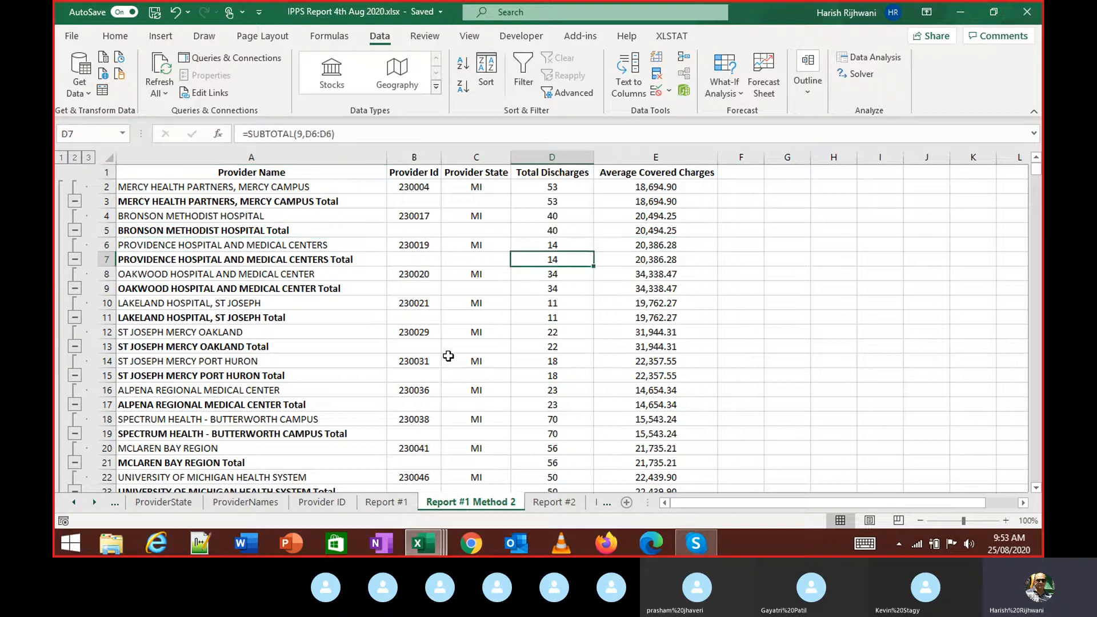
pyautogui.press('Left')
pyautogui.press('Left')
pyautogui.press('Down')
pyautogui.press('Left')
pyautogui.press('Right')
pyautogui.press('Right')
pyautogui.press('Right')
pyautogui.press('Right')
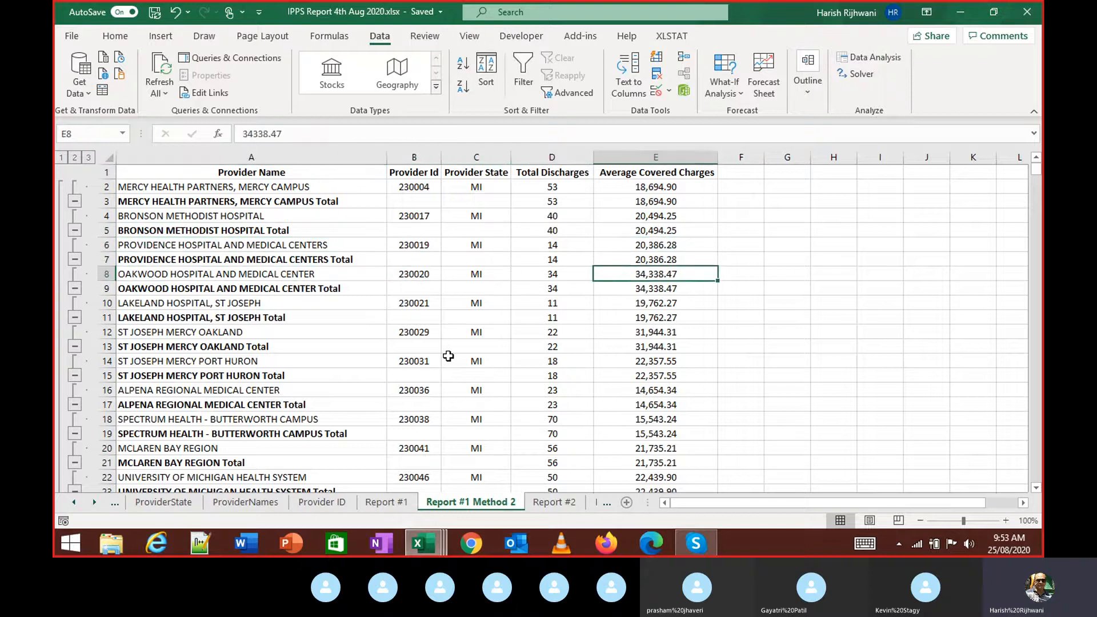
pyautogui.press('Down')
pyautogui.press('Left')
pyautogui.press('Down')
pyautogui.press('Left')
pyautogui.press('Left')
pyautogui.press('Left')
pyautogui.press('Down')
pyautogui.press('Down')
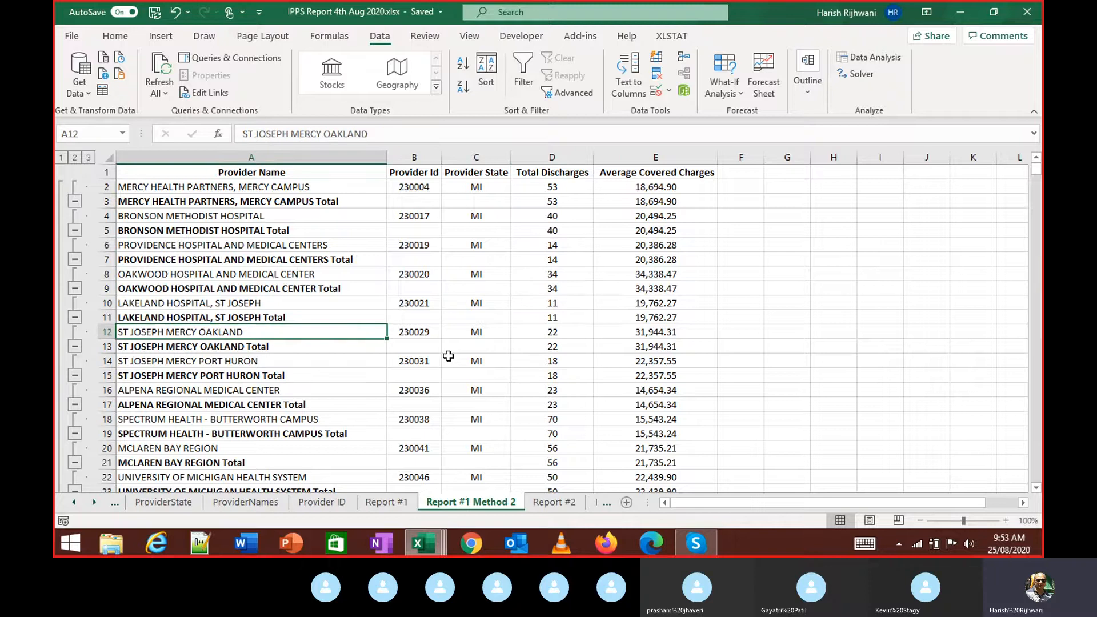
pyautogui.press('Right')
pyautogui.press('Down')
pyautogui.press('Left')
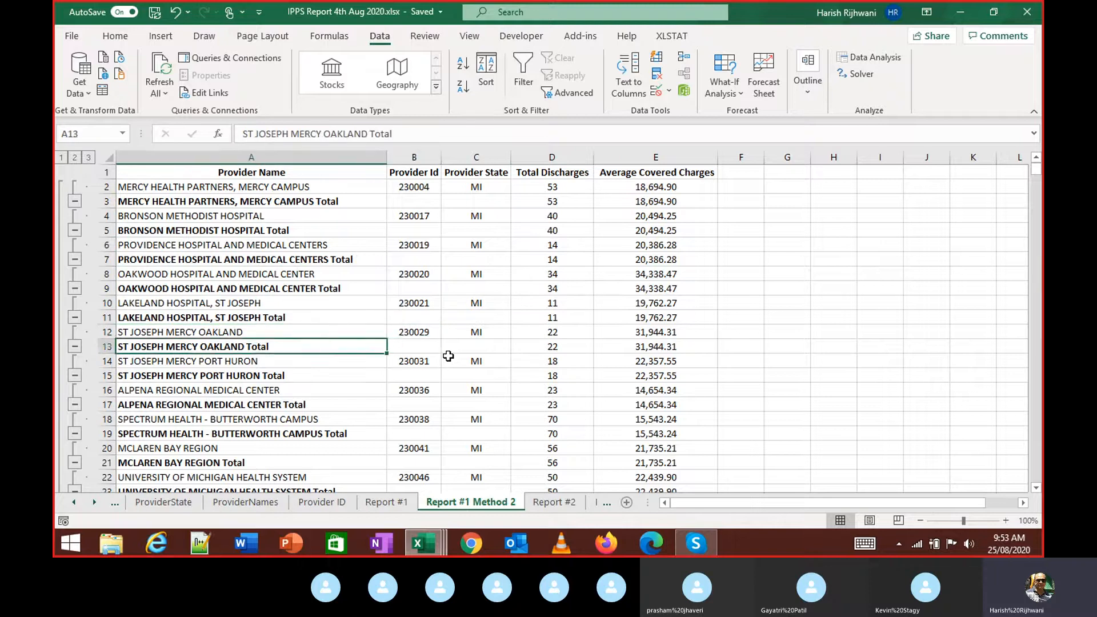
pyautogui.press('Down')
pyautogui.press('Down')
pyautogui.press('Down')
pyautogui.press('Down')
pyautogui.press('Down')
pyautogui.press('Down')
pyautogui.press('Down')
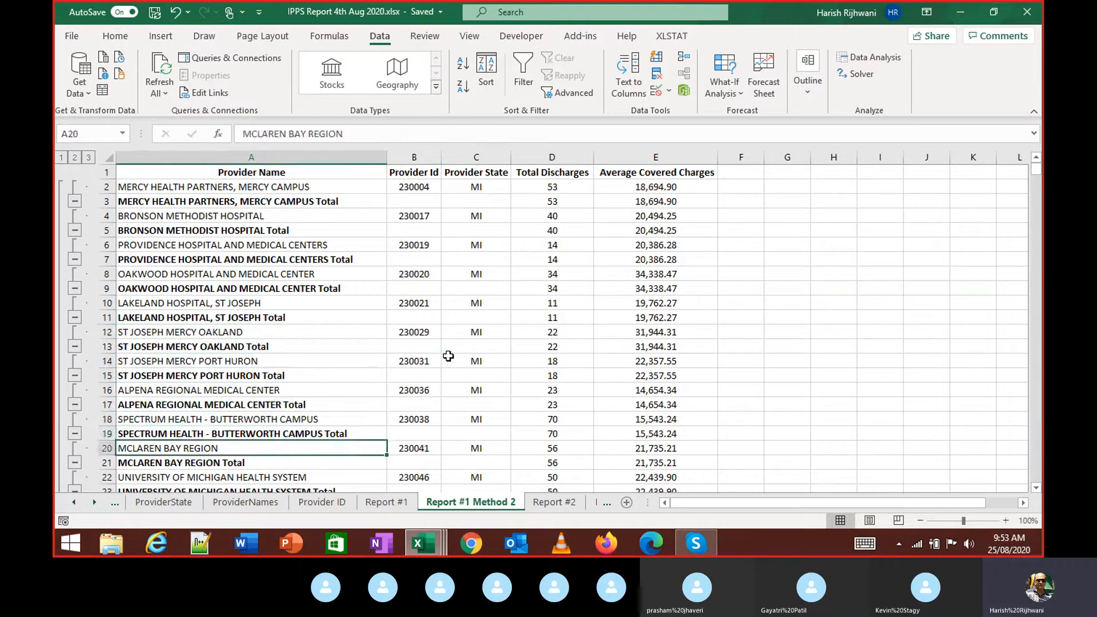
pyautogui.press('Up')
pyautogui.press('Up')
pyautogui.press('Right')
pyautogui.press('Right')
pyautogui.press('Right')
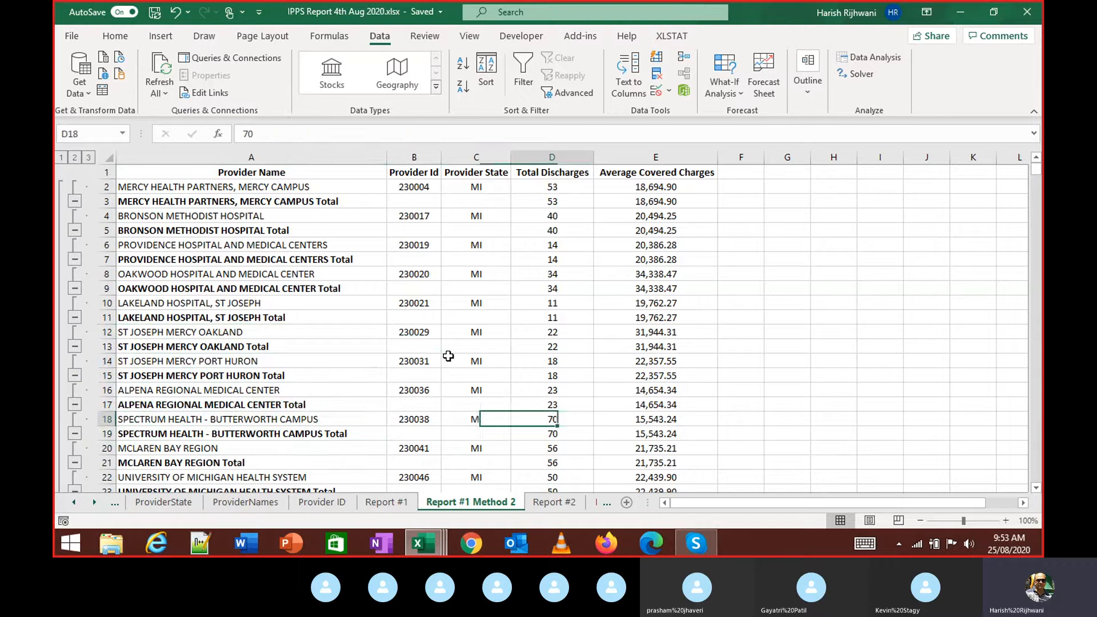
pyautogui.press('Right')
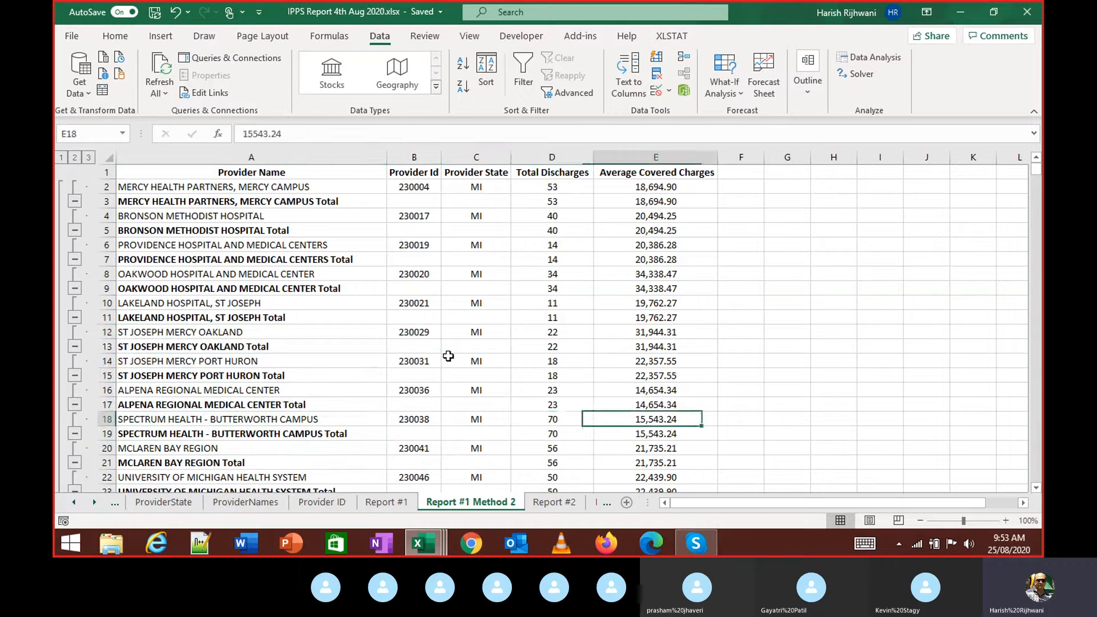
pyautogui.press('Down')
pyautogui.press('Left')
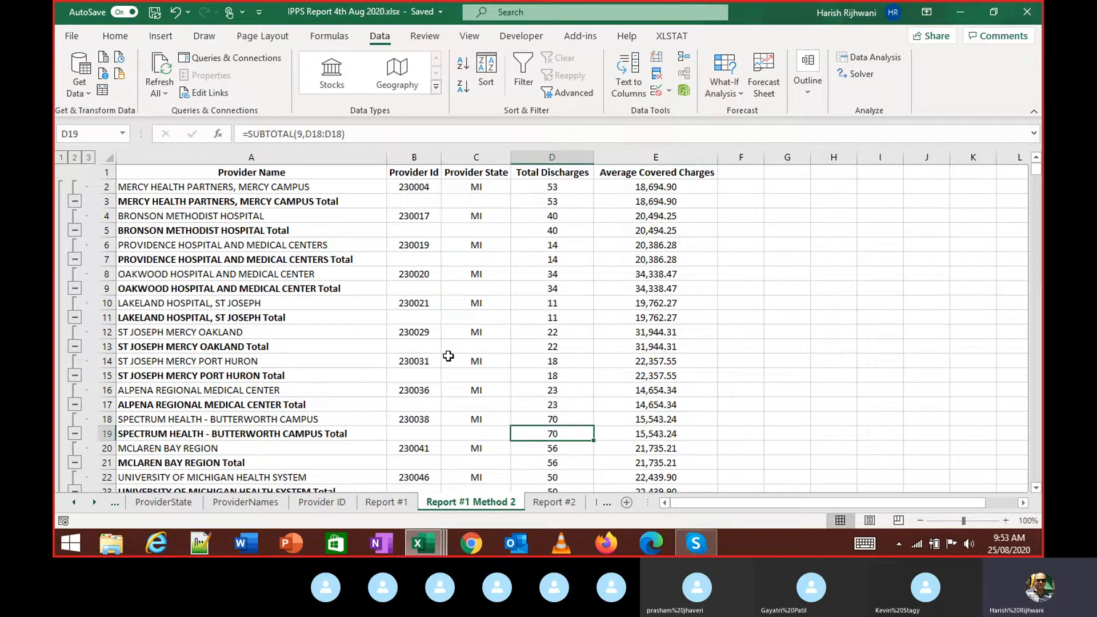
pyautogui.press('Left')
pyautogui.press('Left')
pyautogui.press('Left')
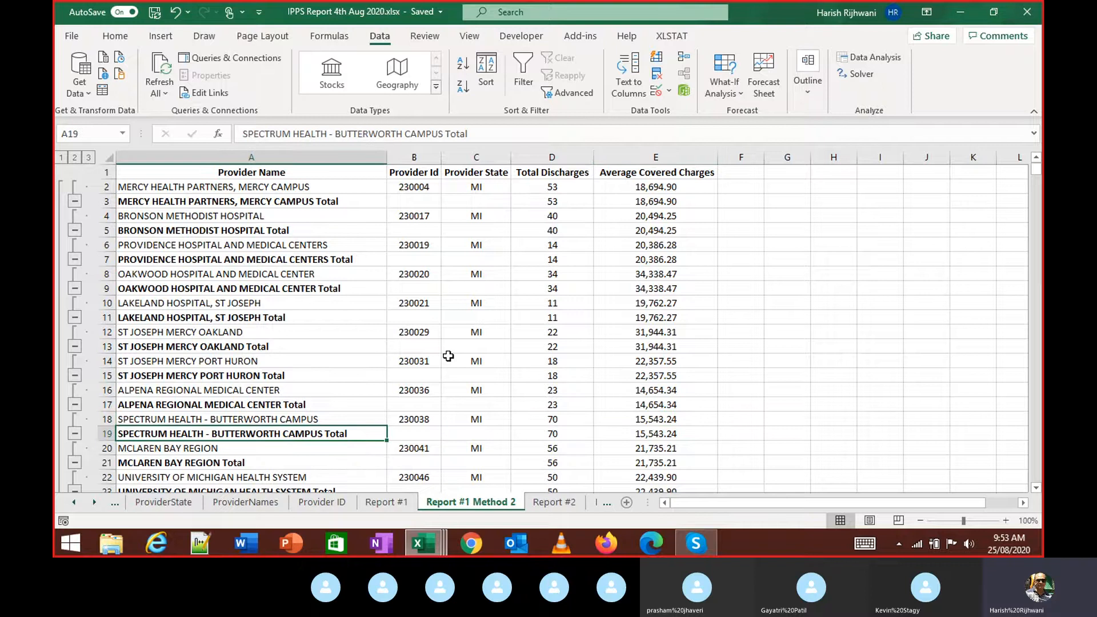
pyautogui.hotkey('ctrl', 'Up')
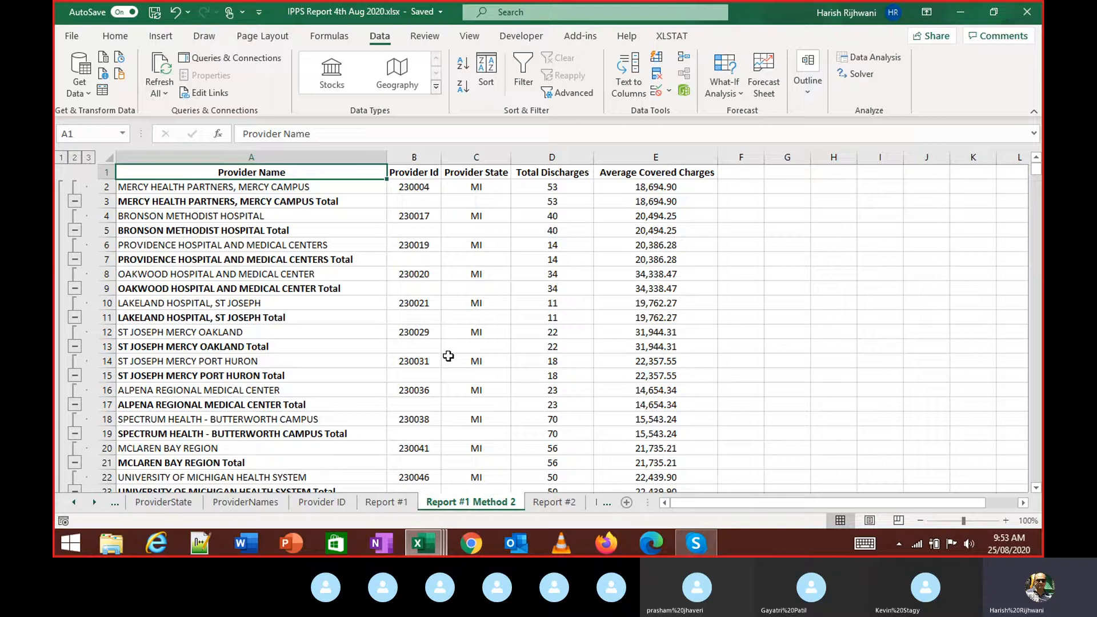
pyautogui.click(450, 356)
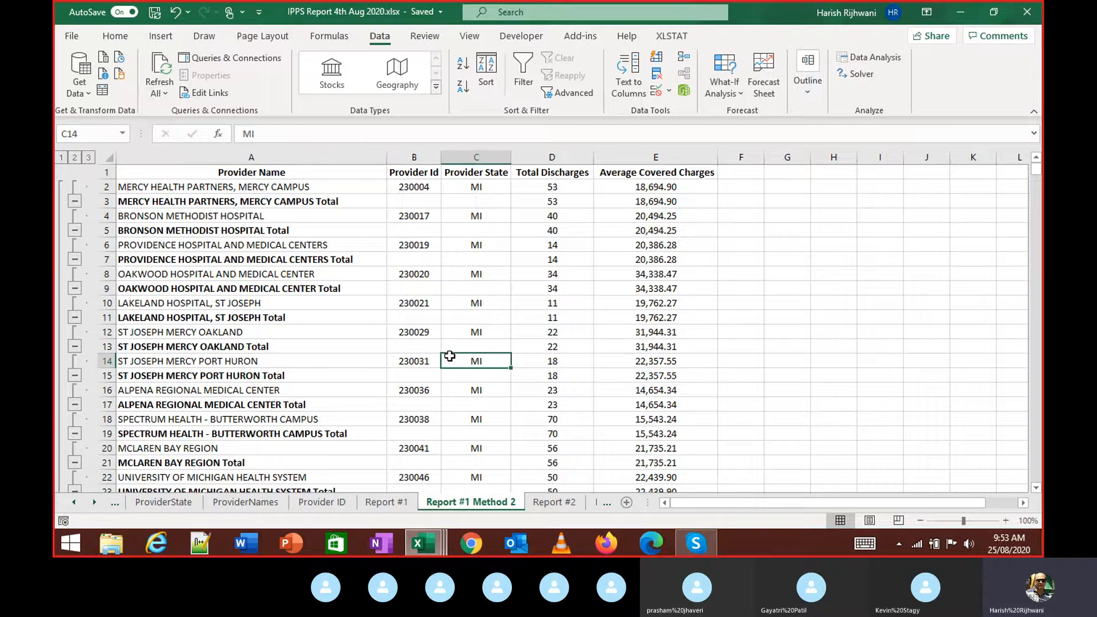
pyautogui.press('Up')
pyautogui.press('Up')
pyautogui.press('Up')
pyautogui.press('Up')
pyautogui.press('Left')
pyautogui.press('Left')
pyautogui.hotkey('ctrl', 'Up')
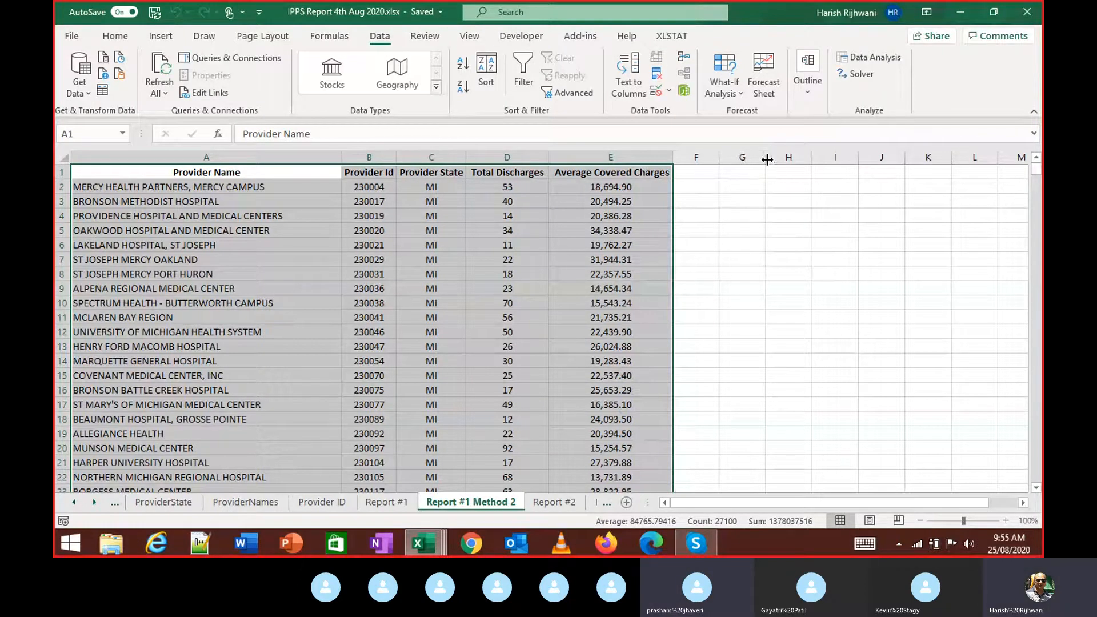
# Step: Sort the provider data, headers included, by Provider Name on cell values from A to Z
pyautogui.hotkey('alt', 'a')
pyautogui.press('s')
pyautogui.press('s')
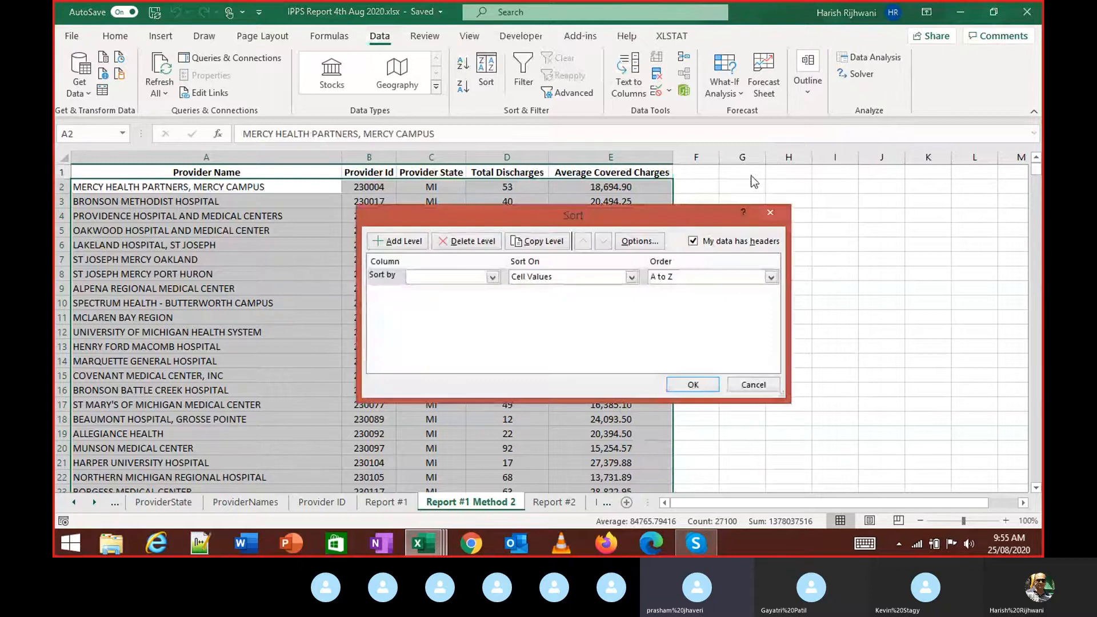
pyautogui.click(492, 277)
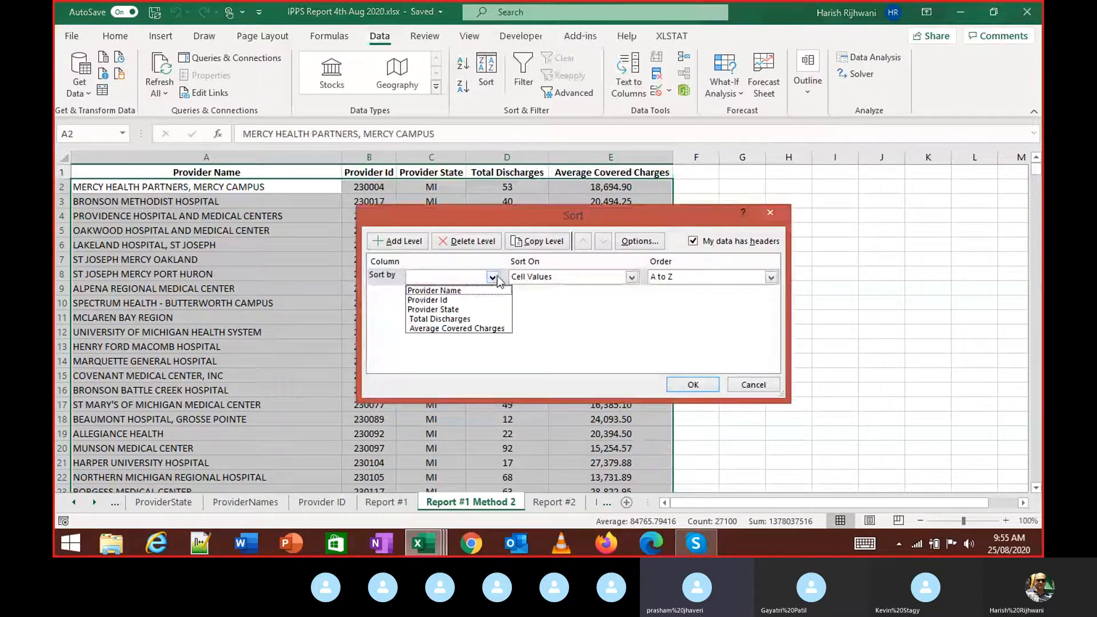
pyautogui.click(465, 290)
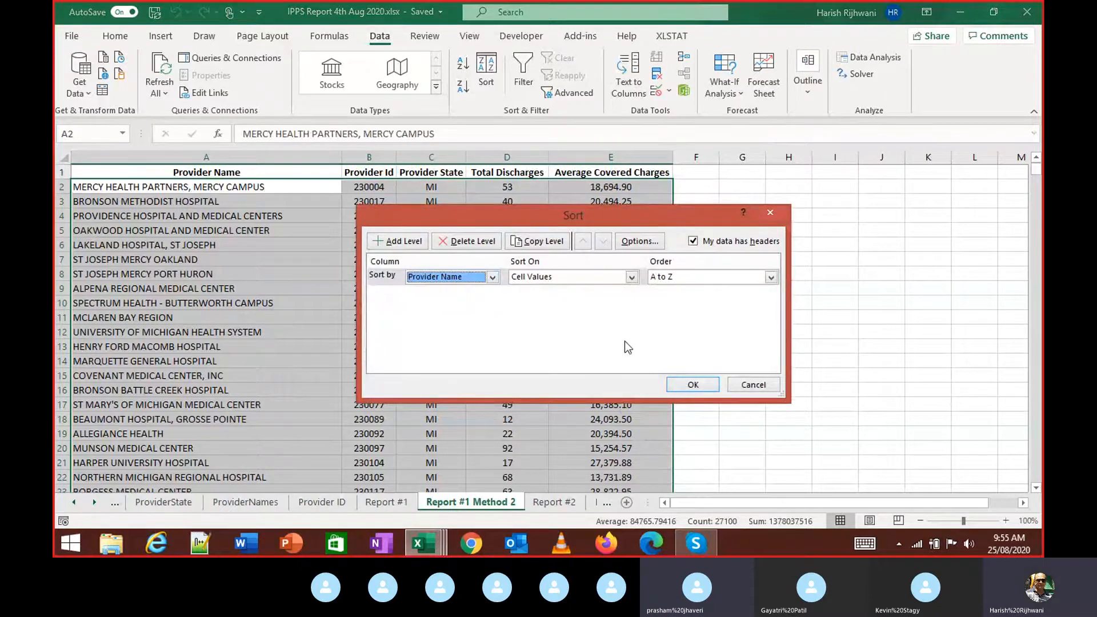
pyautogui.click(691, 385)
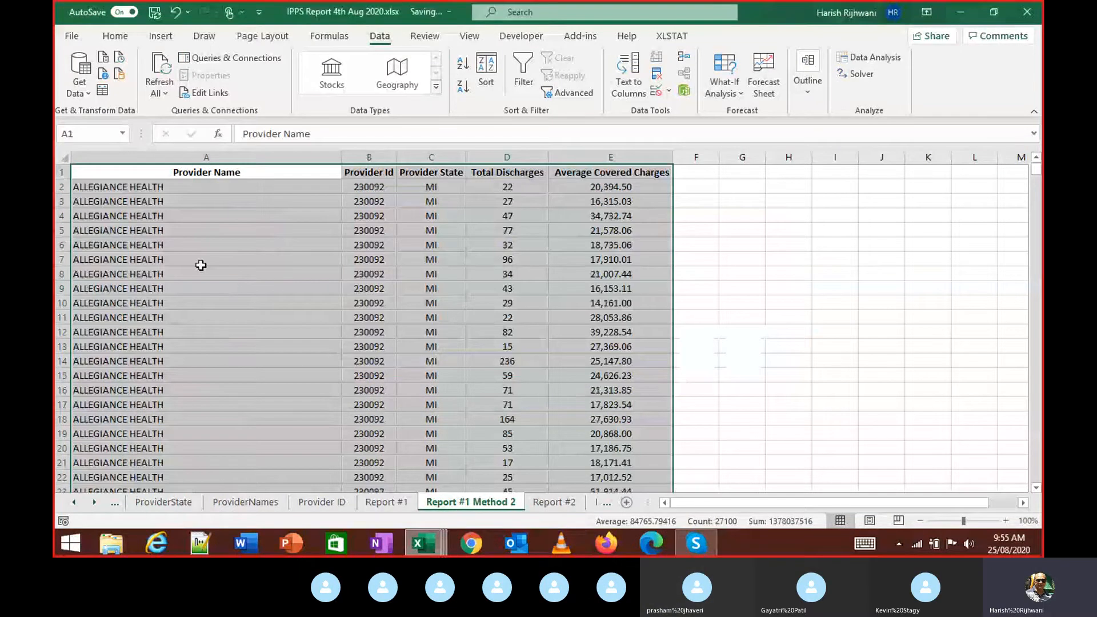
# Step: Check the Allegiance Health entry on the Report #1 sheet for comparison and return to Report #1 Method 2
pyautogui.click(388, 503)
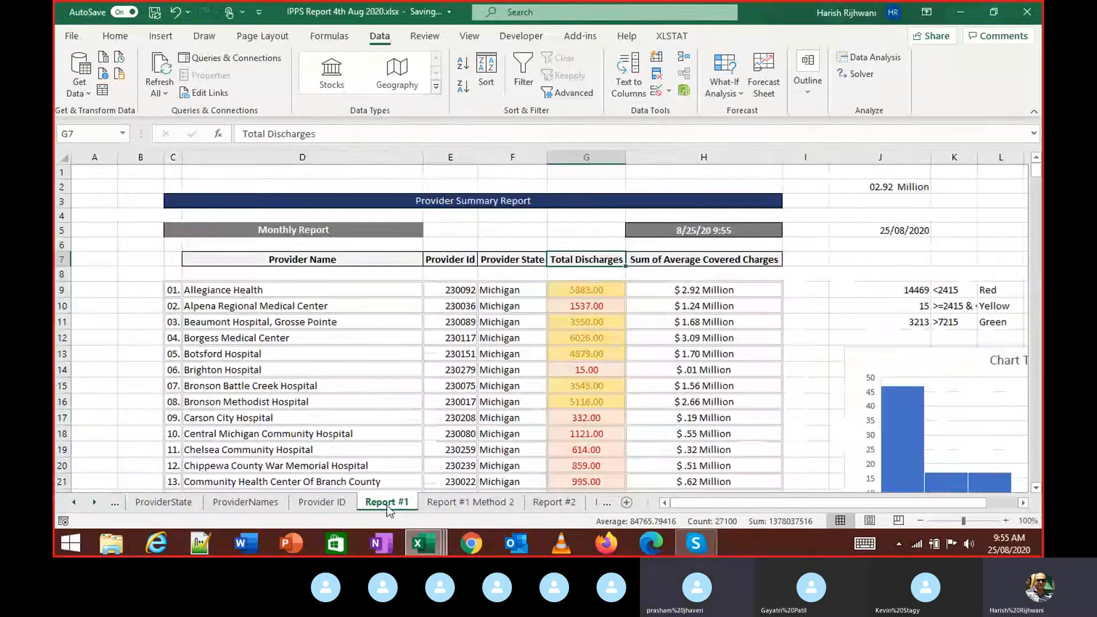
pyautogui.click(240, 289)
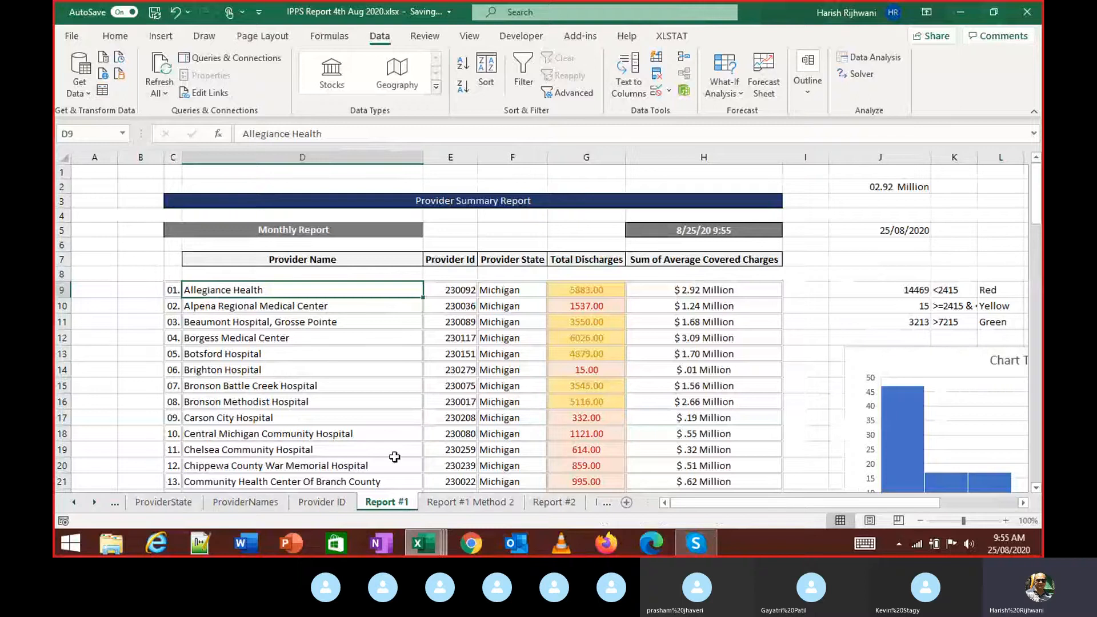
pyautogui.click(455, 503)
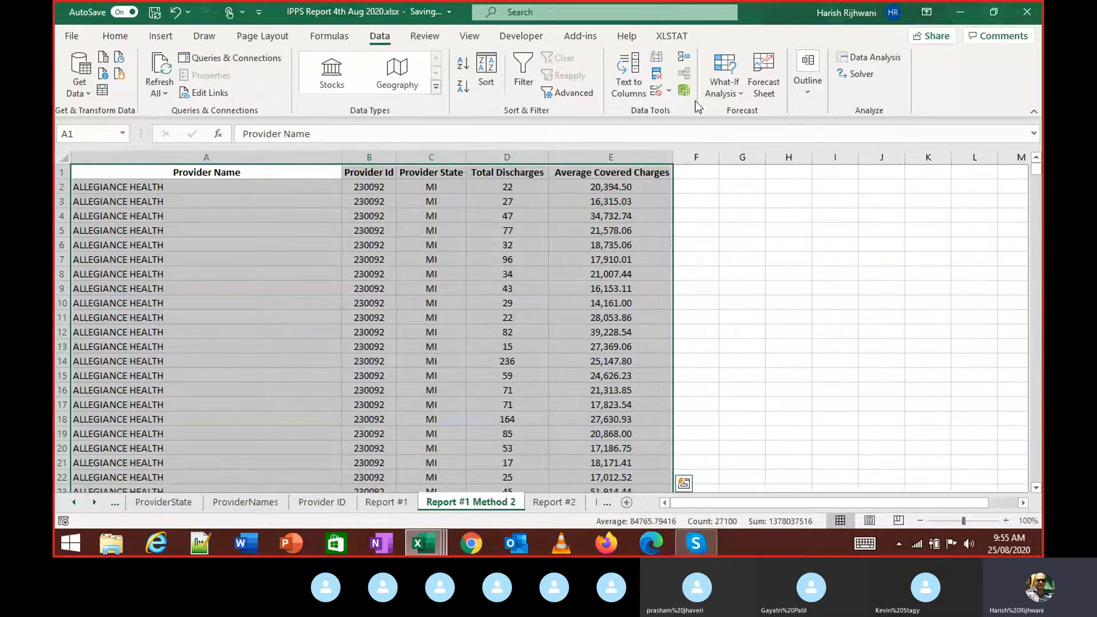
# Step: Subtotal the sorted provider data at each change in Provider Name, using Sum on Total Discharges and Average Covered Charges
pyautogui.click(800, 80)
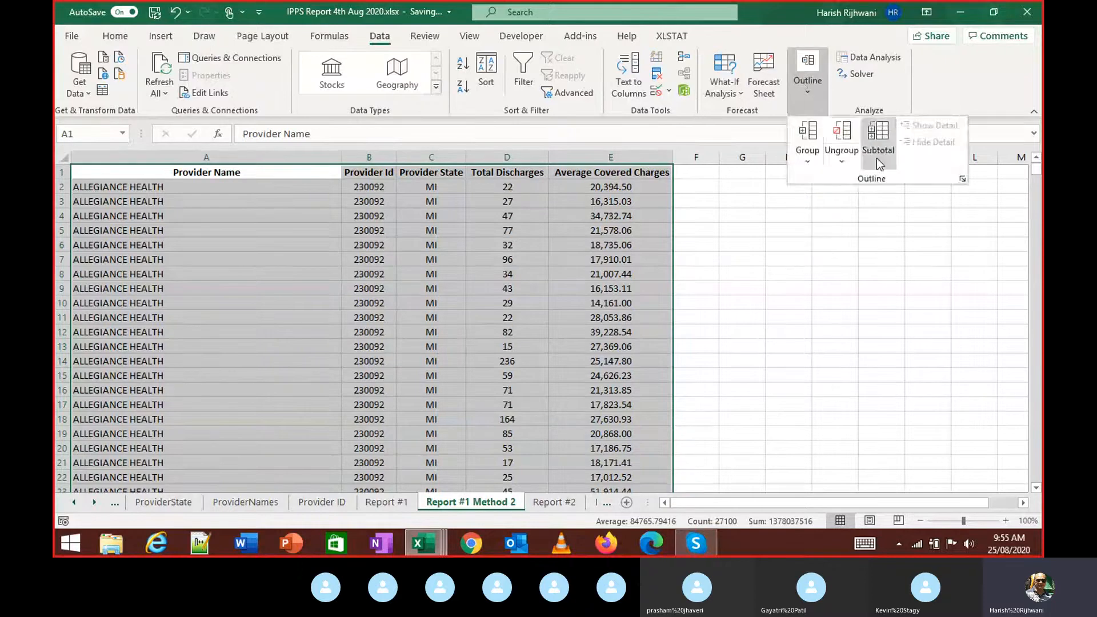
pyautogui.click(937, 153)
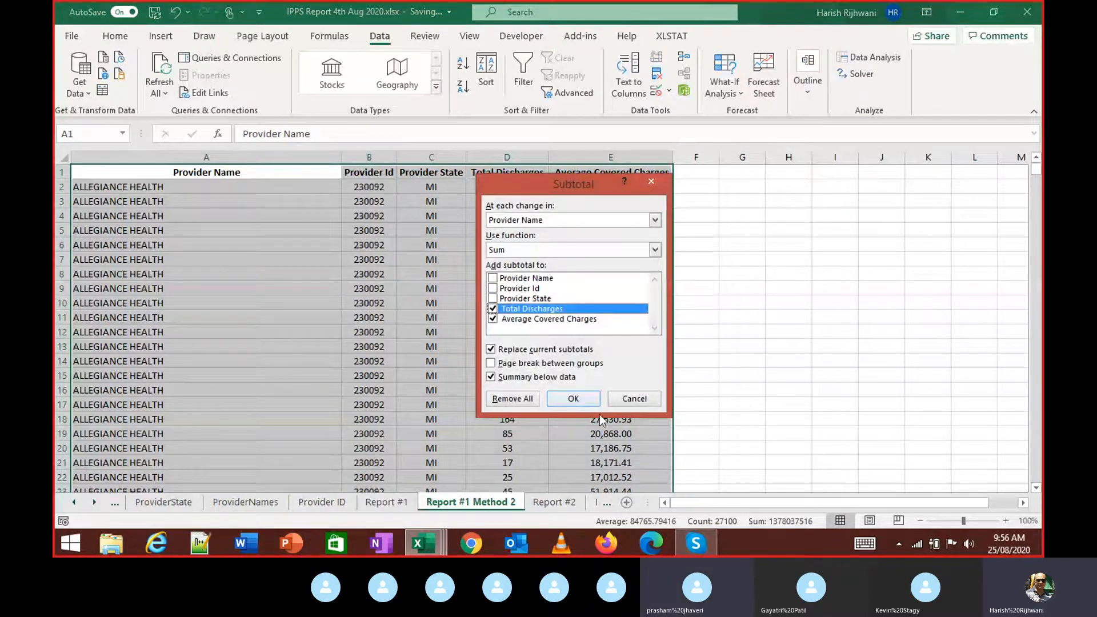
pyautogui.click(580, 400)
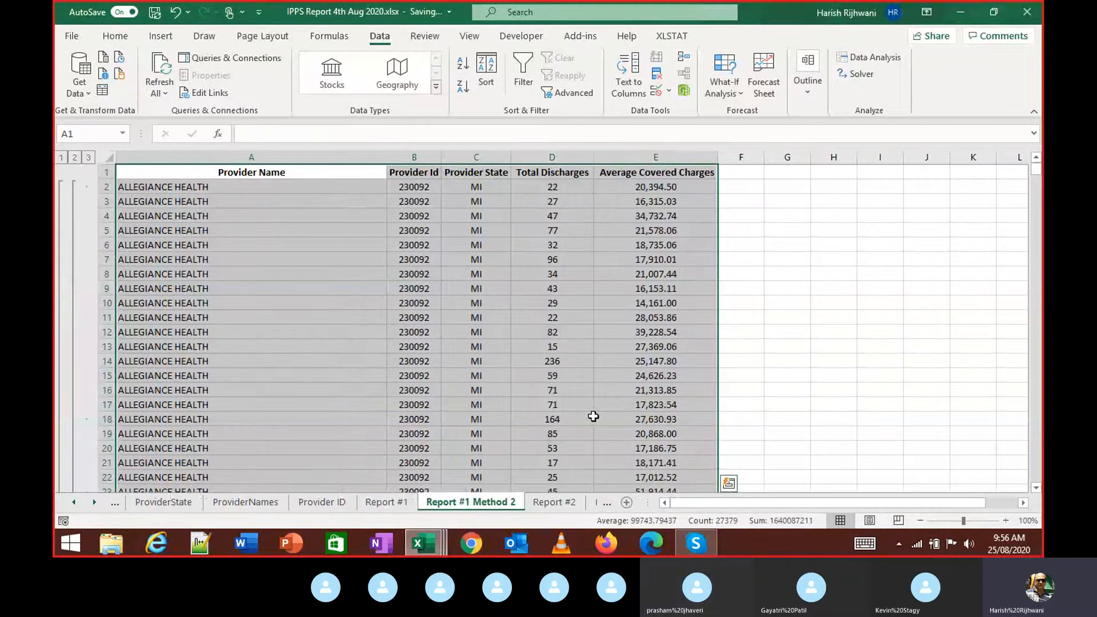
# Step: Compare the subtotal outline's detail, provider-total and grand-total levels, leaving the list collapsed to one total row per provider
pyautogui.click(74, 157)
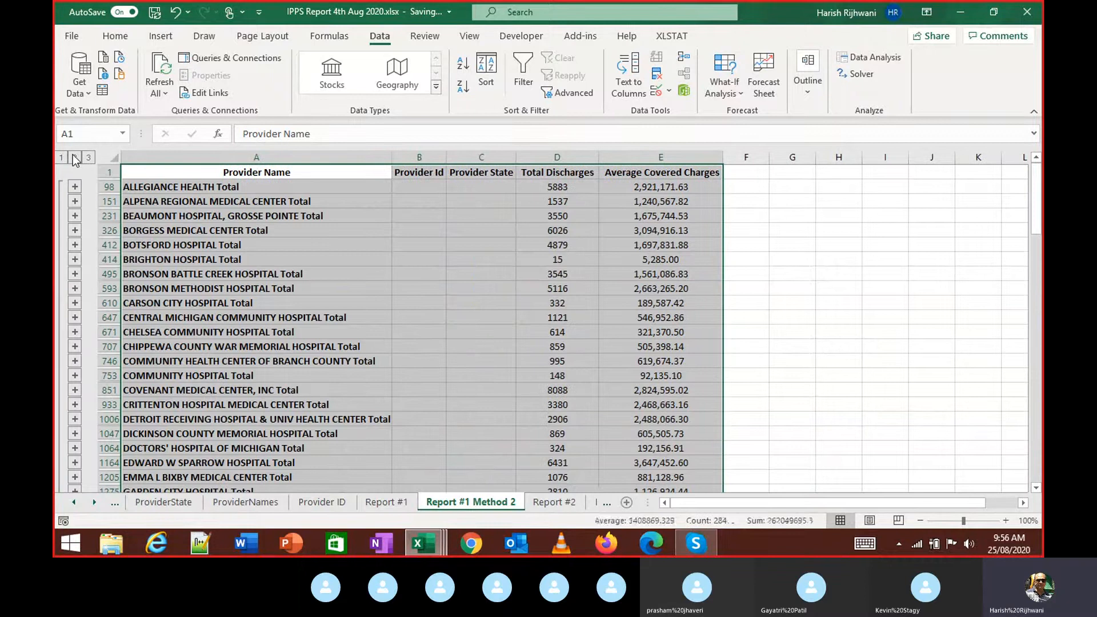
pyautogui.click(89, 157)
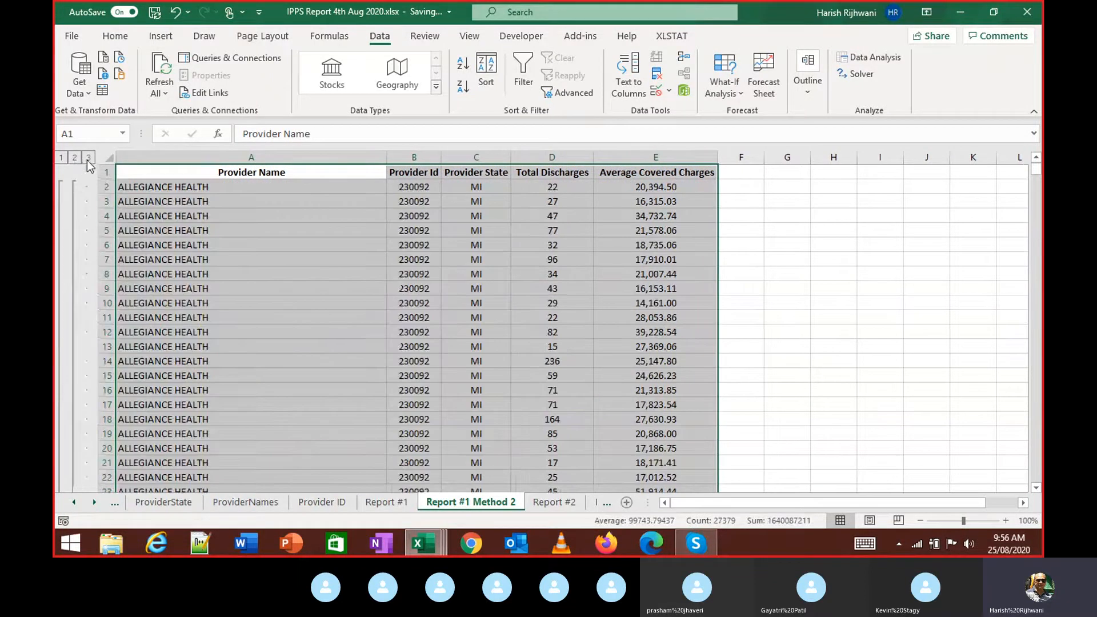
pyautogui.click(74, 158)
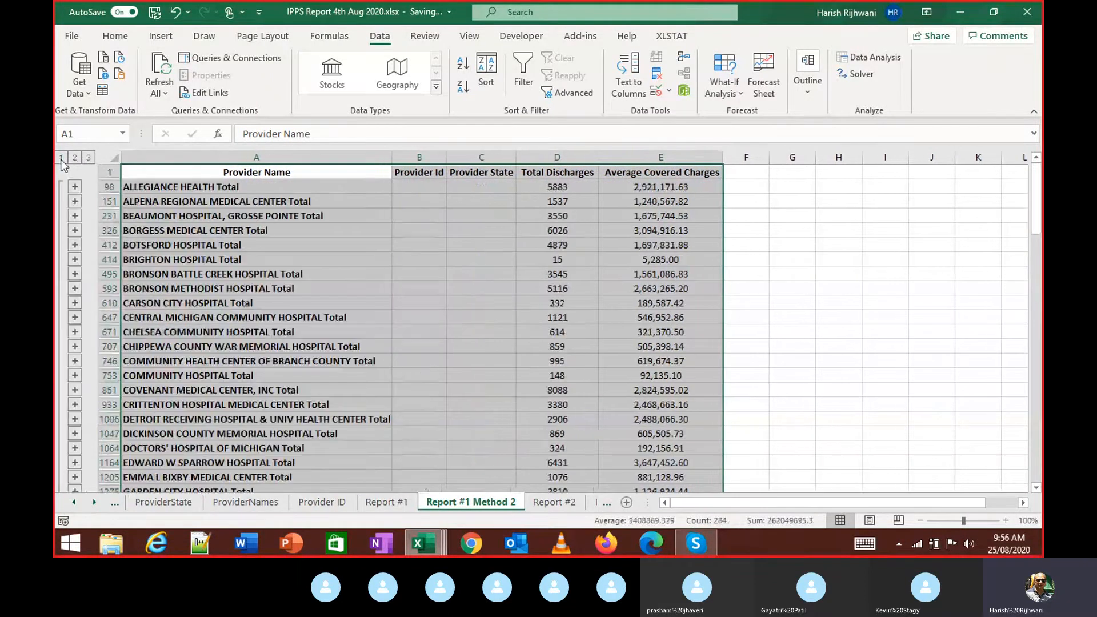
pyautogui.click(61, 158)
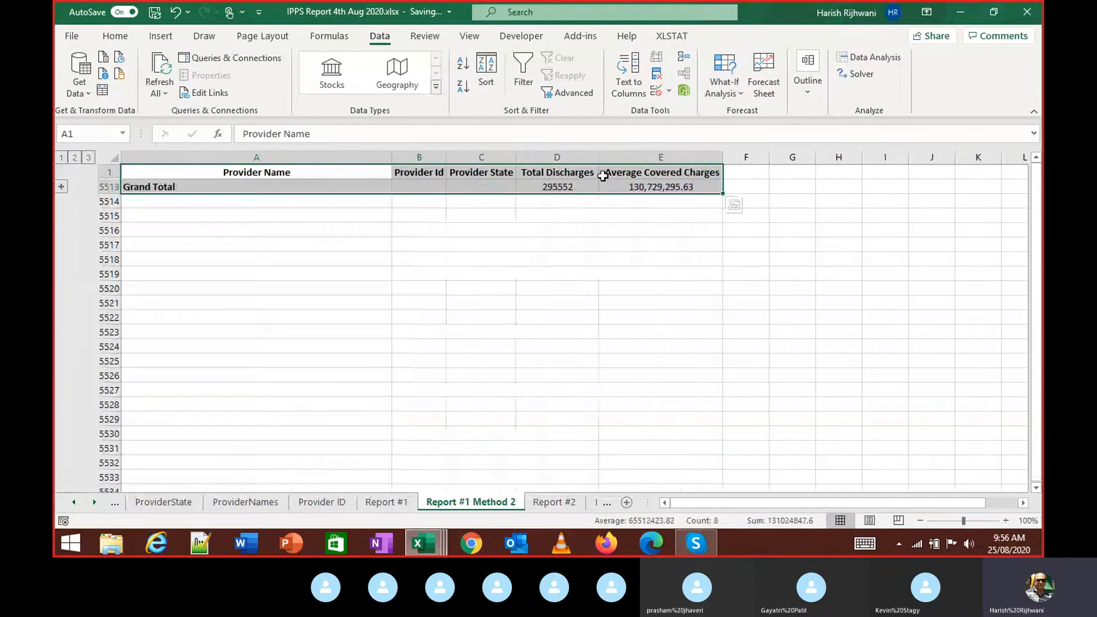
pyautogui.click(61, 187)
pyautogui.scroll(3, 243, 245)
pyautogui.scroll(2, 242, 245)
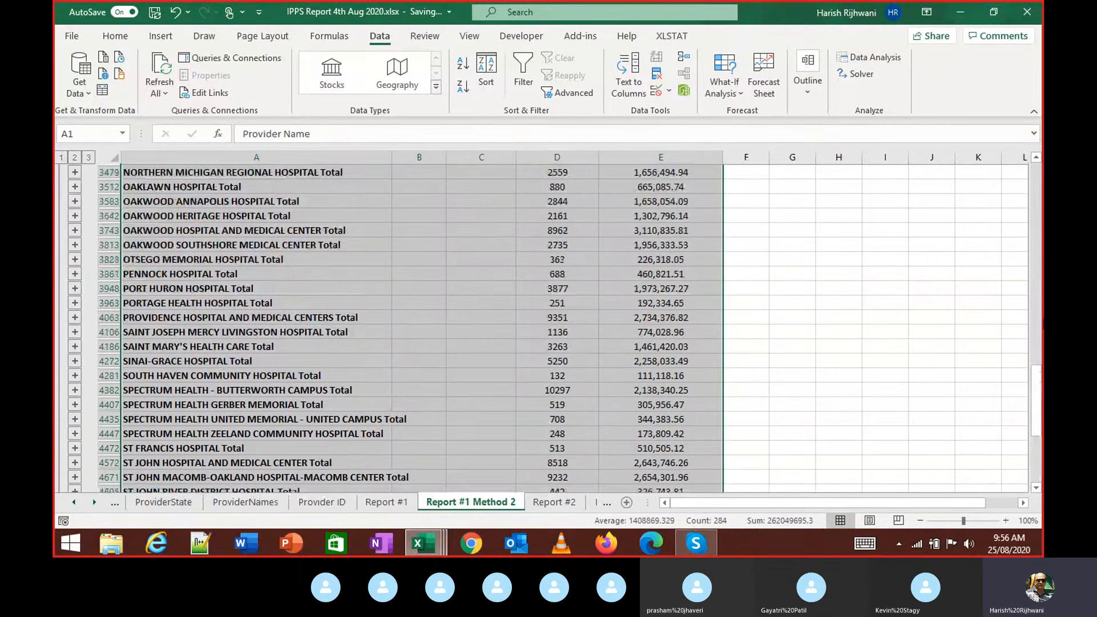
pyautogui.moveTo(1038, 397); pyautogui.dragTo(1037, 189)
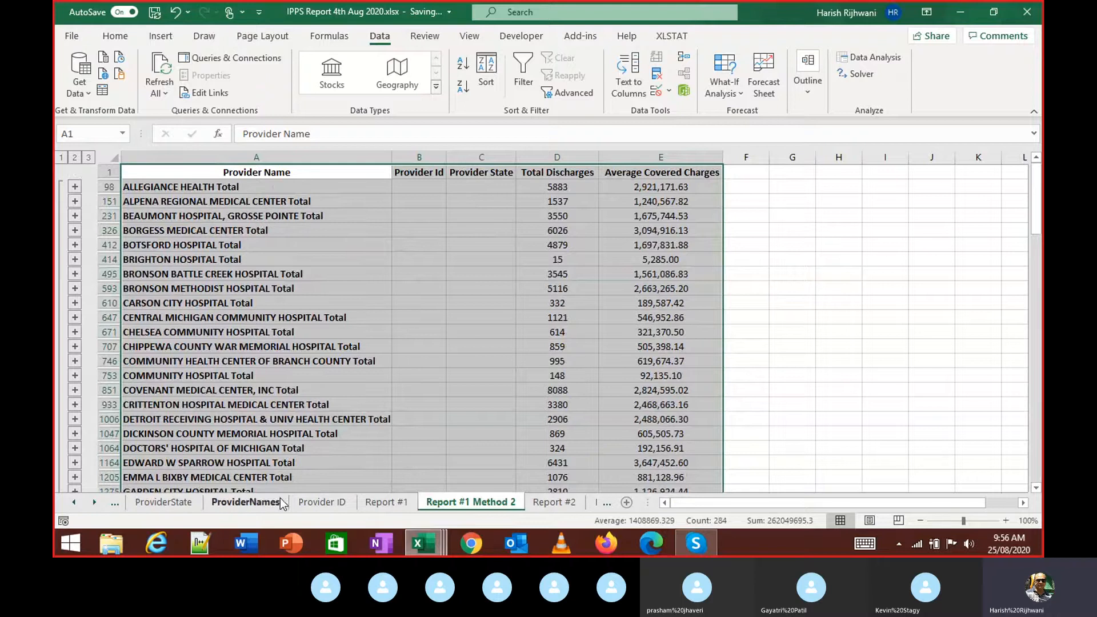
# Step: Compare the provider totals with the Allegiance Health figures on Report #1, and return to Report #1 Method 2
pyautogui.click(377, 501)
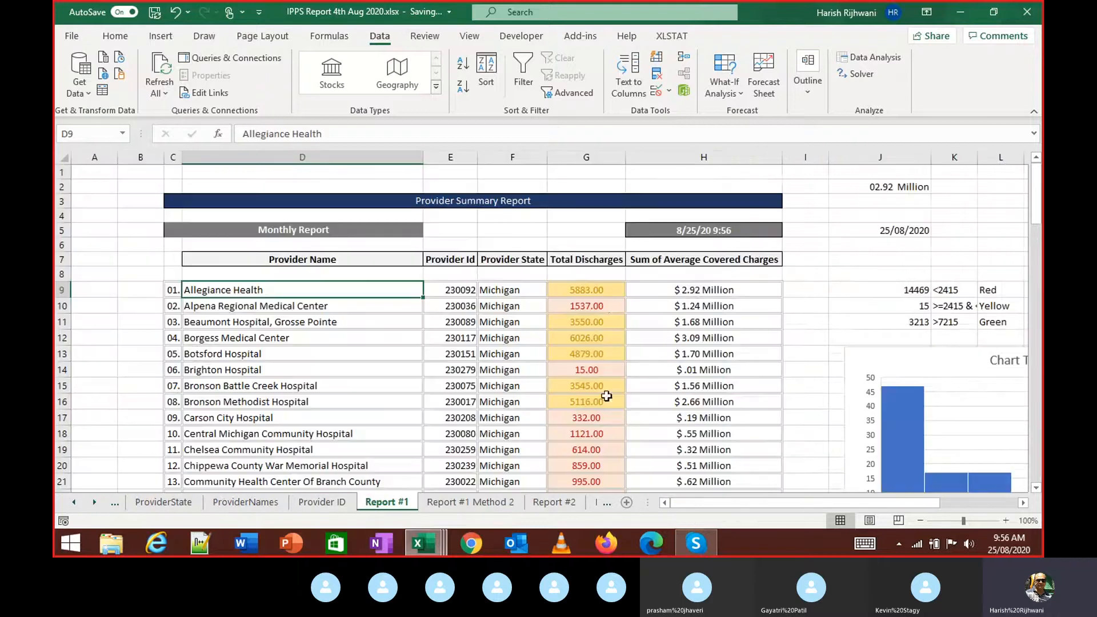
pyautogui.click(695, 289)
pyautogui.click(344, 503)
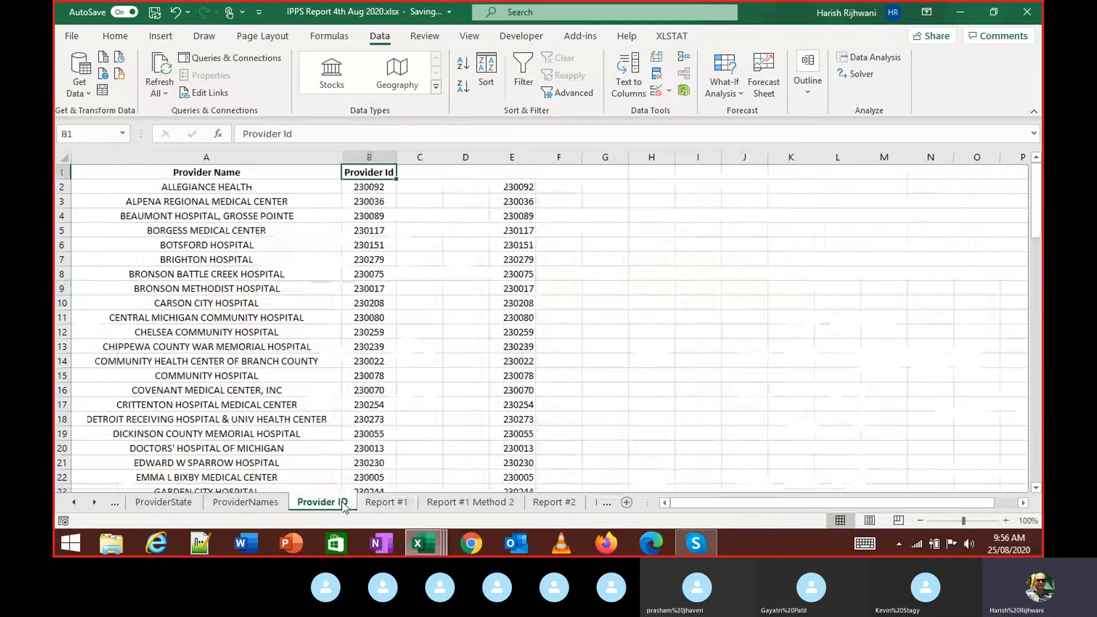
pyautogui.click(442, 504)
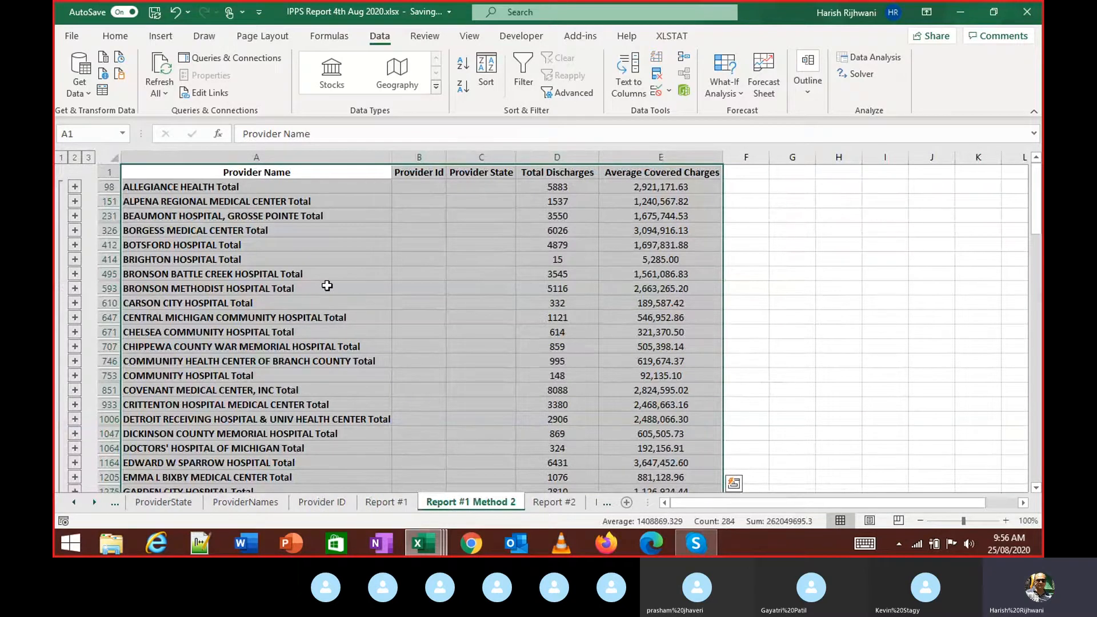
pyautogui.click(402, 506)
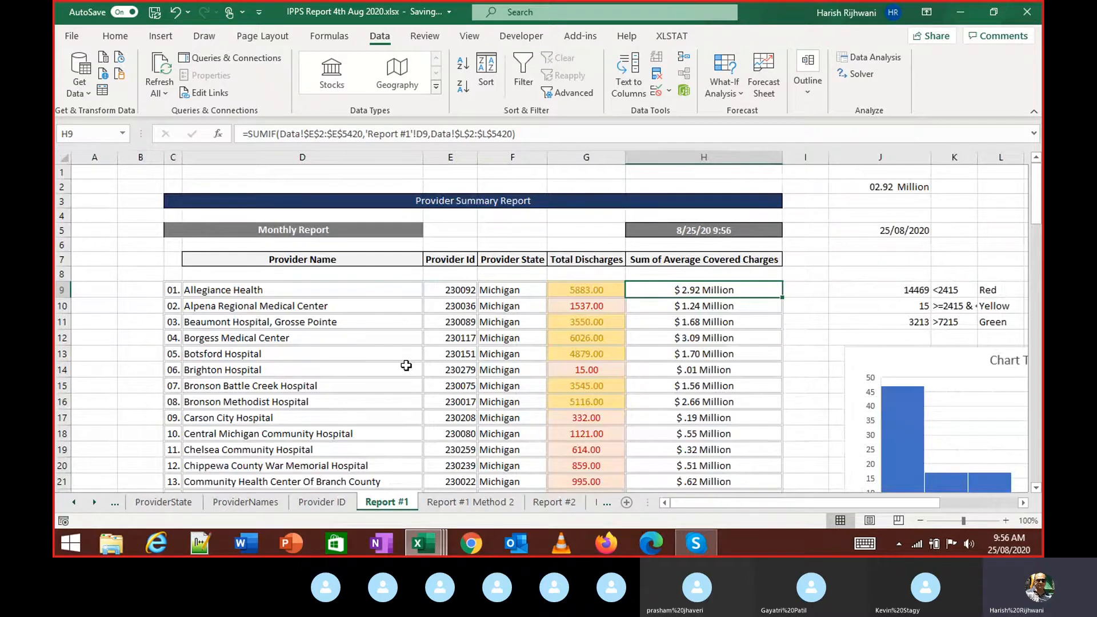
pyautogui.click(444, 503)
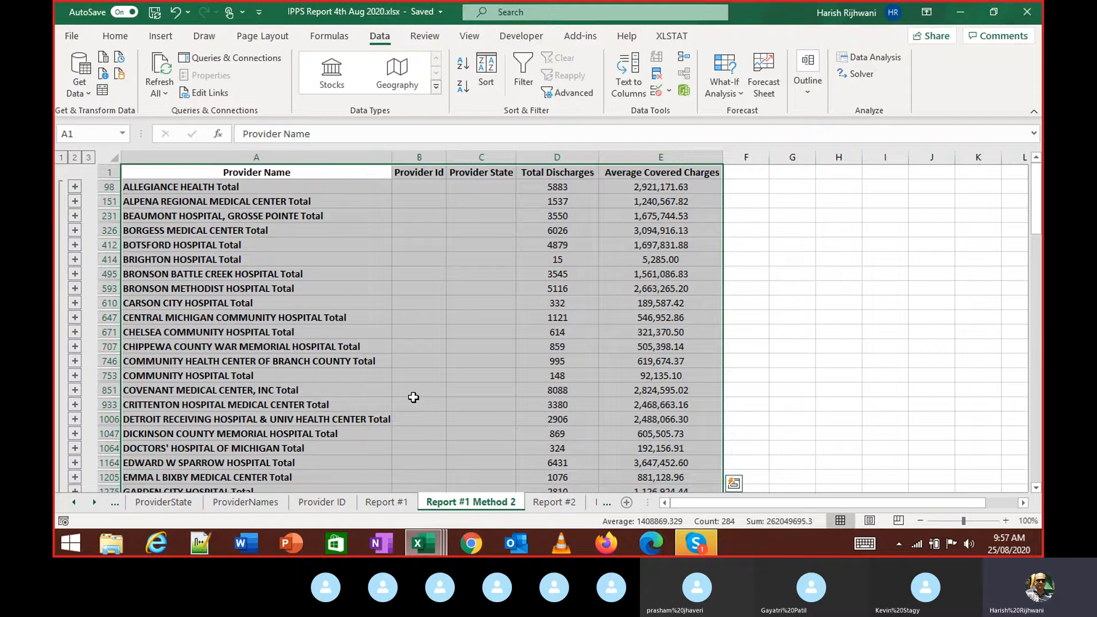
# Step: Switch to the Skype call, unmute the microphone, and return to the Excel workbook
pyautogui.click(702, 545)
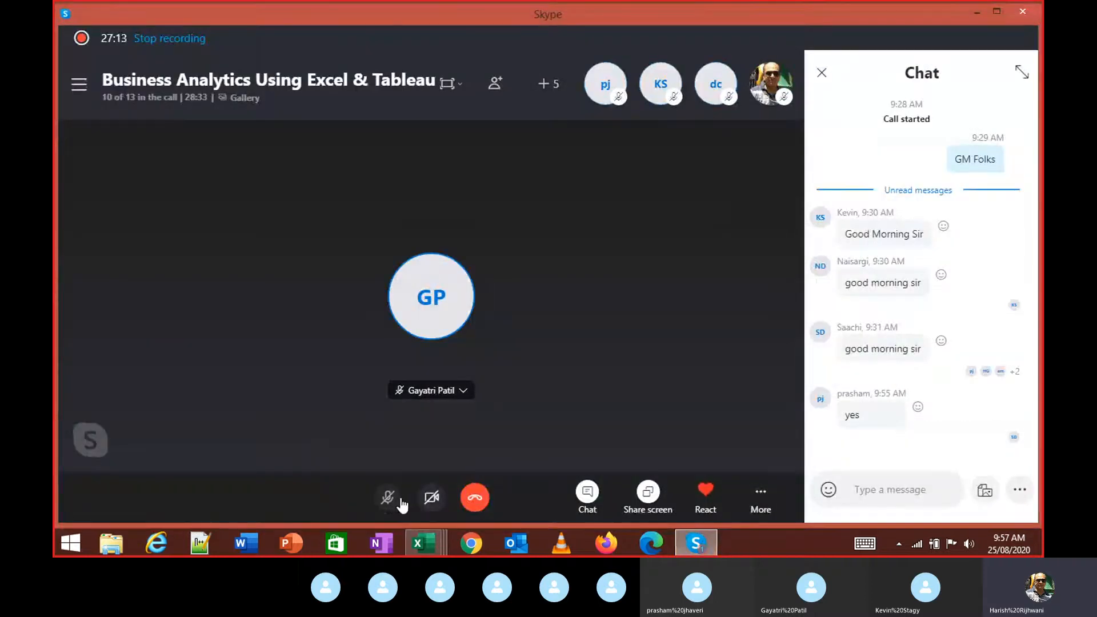
pyautogui.hotkey('alt', 'Tab')
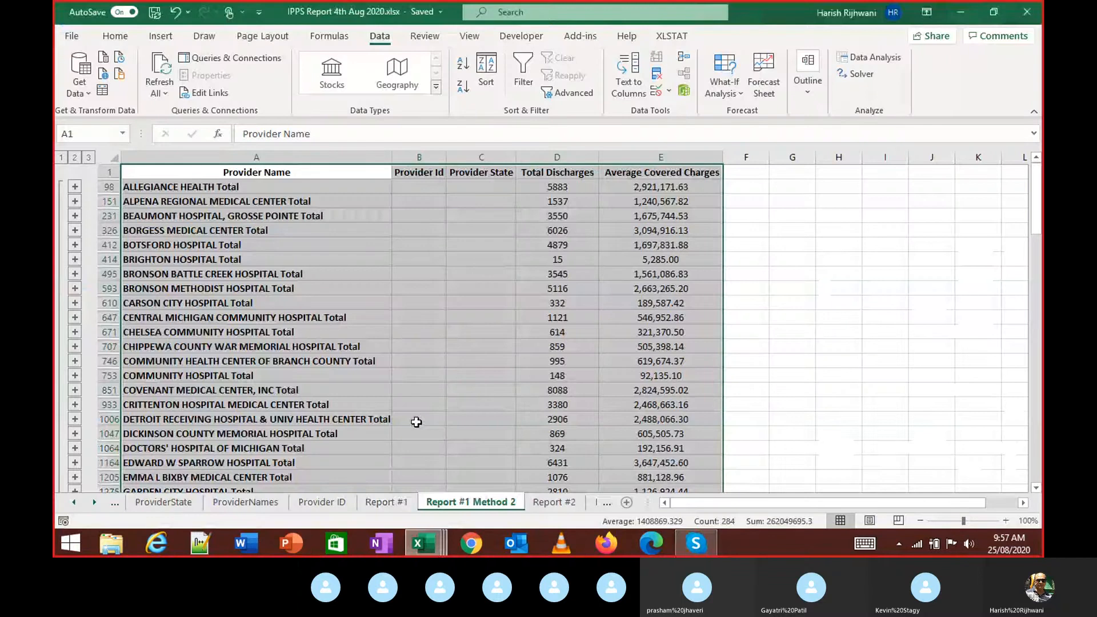
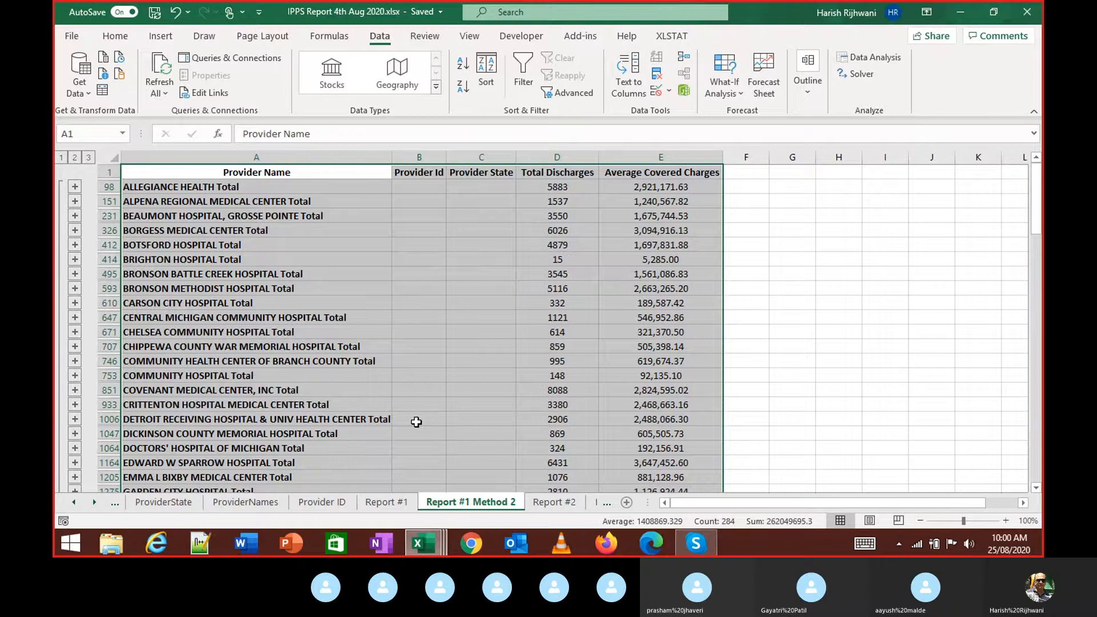
pyautogui.hotkey('alt', 'Tab')
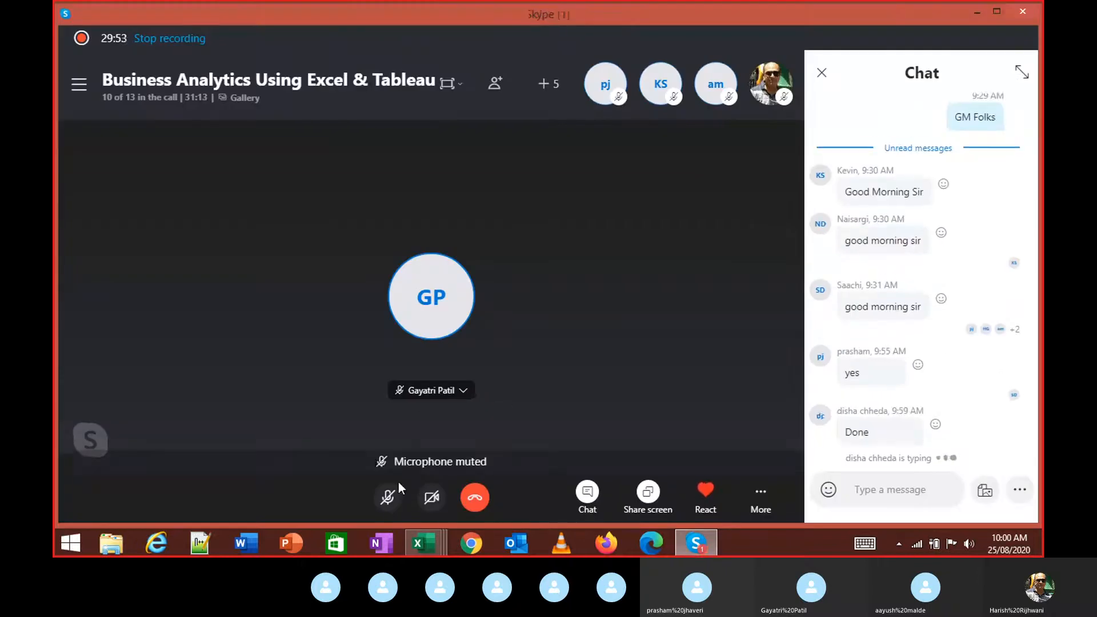
pyautogui.click(388, 496)
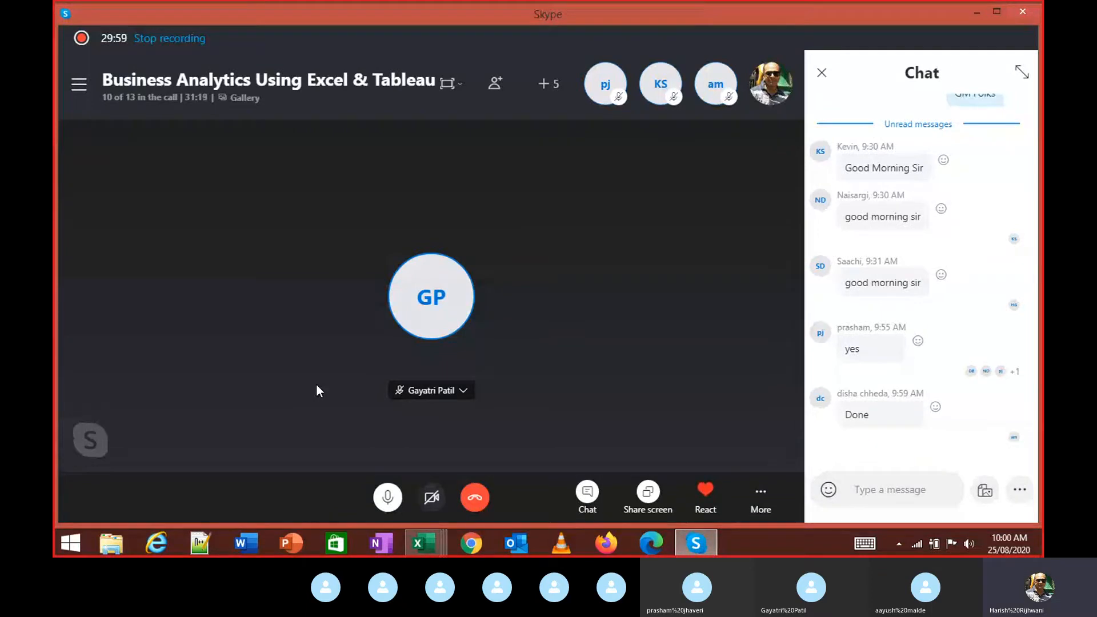
pyautogui.hotkey('alt', 'Tab')
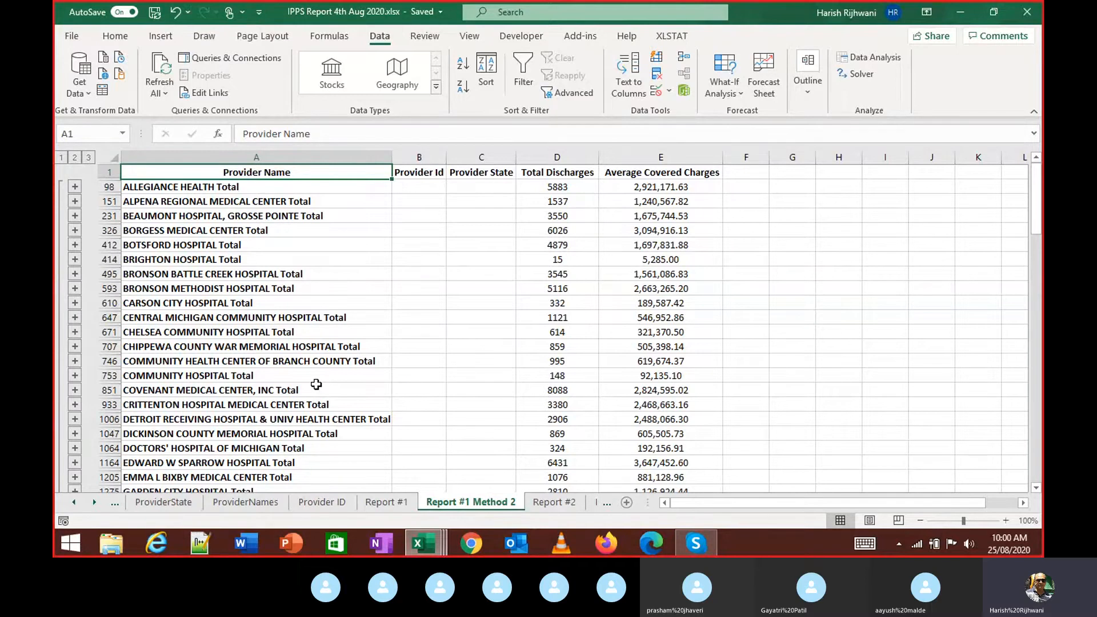
# Step: Go to the Data sheet and view the DRG Definition column with the text-function examples beside it
pyautogui.hotkey('ctrl', 'pageup')
pyautogui.hotkey('ctrl', 'pageup')
pyautogui.hotkey('ctrl', 'pageup')
pyautogui.hotkey('ctrl', 'pageup')
pyautogui.hotkey('ctrl', 'pageup')
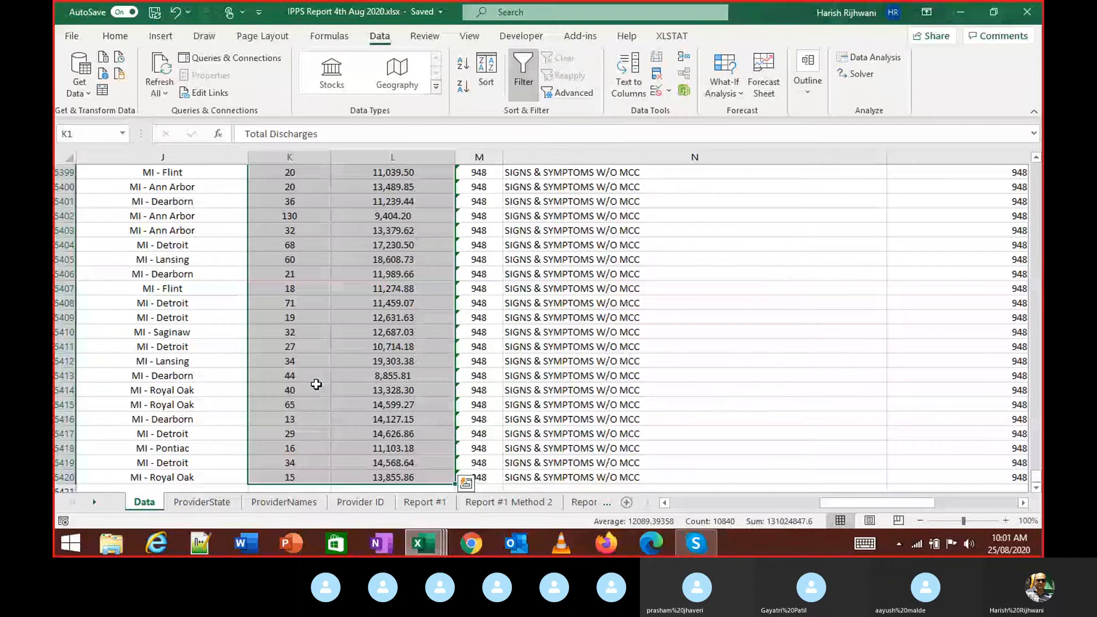
pyautogui.hotkey('ctrl', 'Home')
pyautogui.hotkey('ctrl', 'shift', 'Down')
pyautogui.hotkey('ctrl', 'Home')
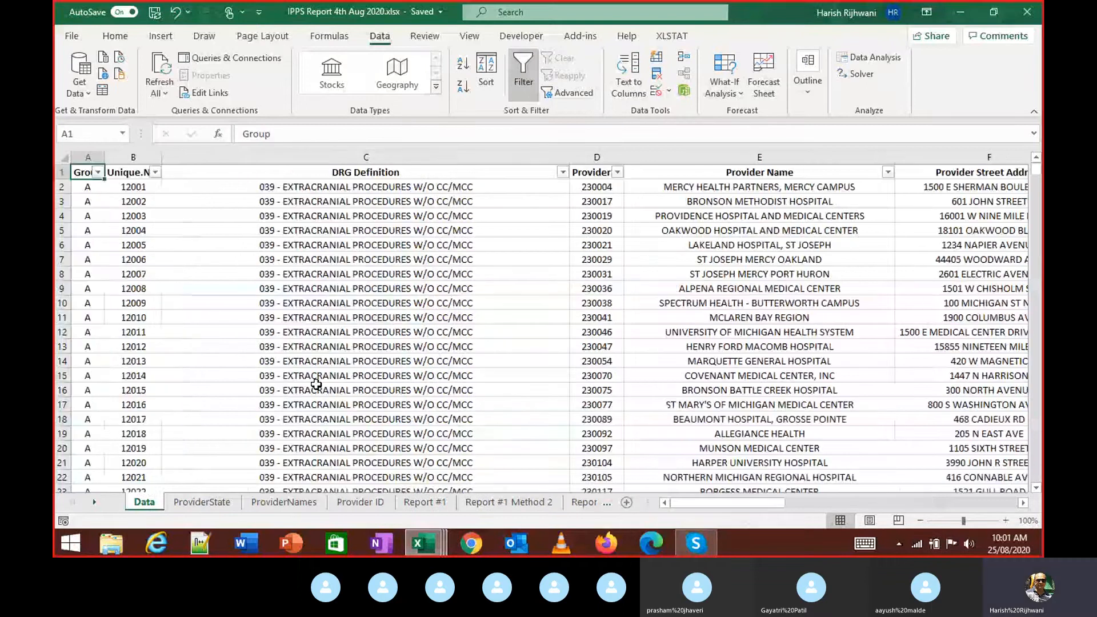
pyautogui.hotkey('ctrl', 'Right')
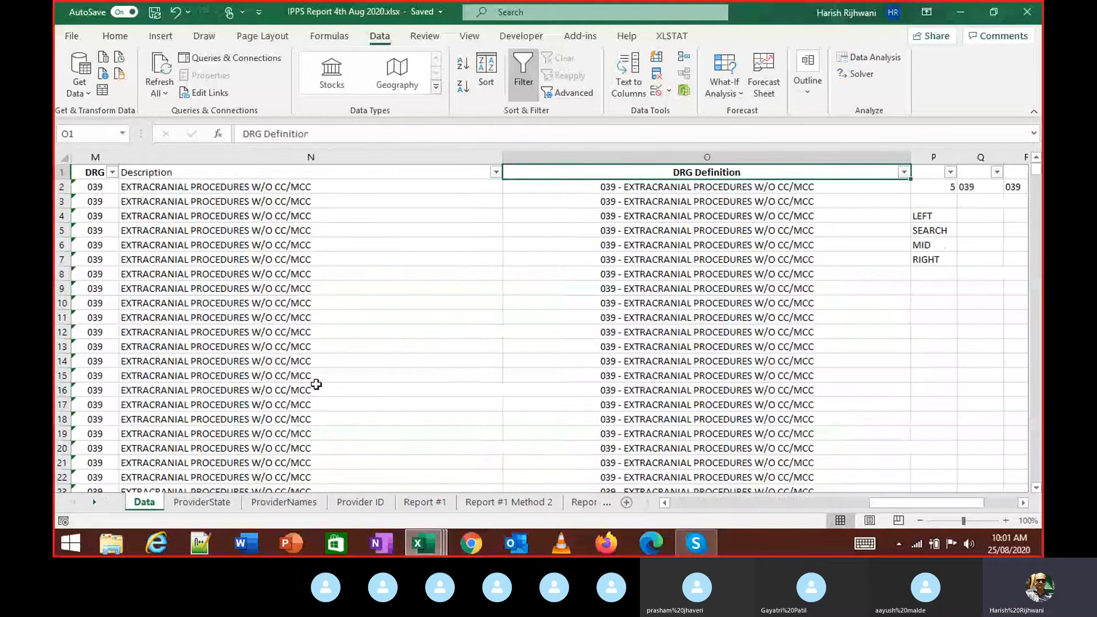
# Step: View the recently used functions in Insert Function for empty cell Q11, and close it without inserting any function
pyautogui.click(988, 315)
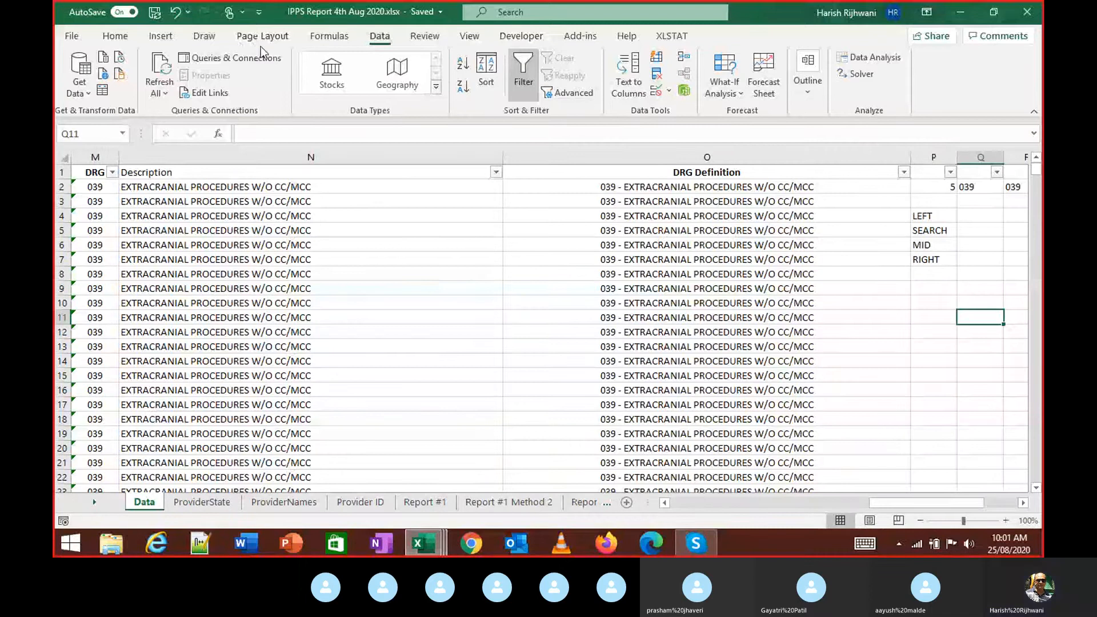
pyautogui.click(329, 35)
pyautogui.click(80, 62)
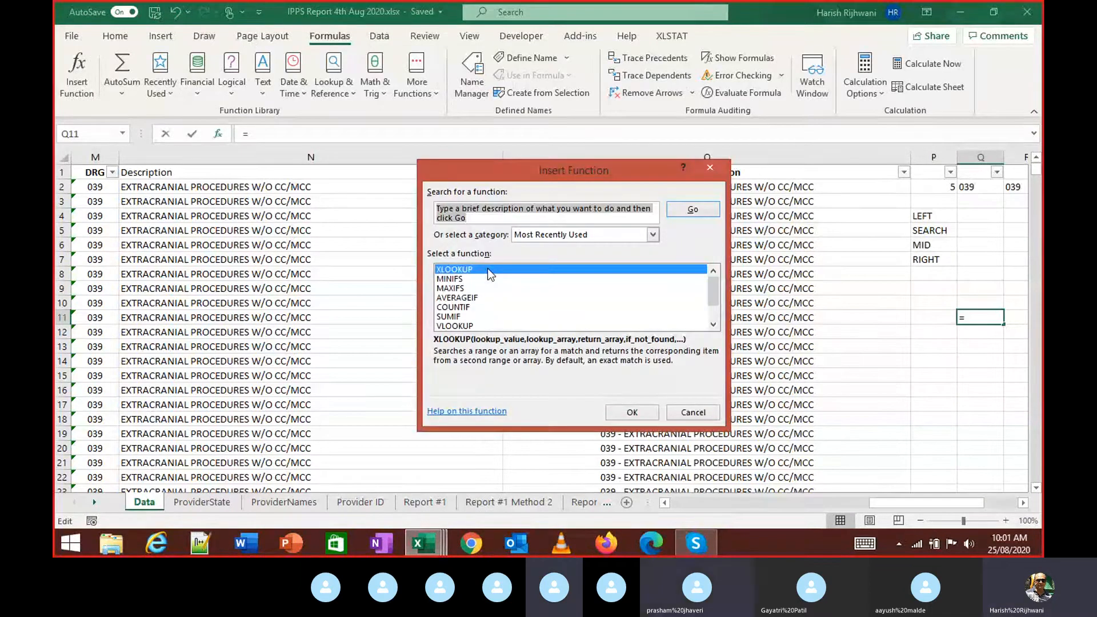
pyautogui.click(715, 169)
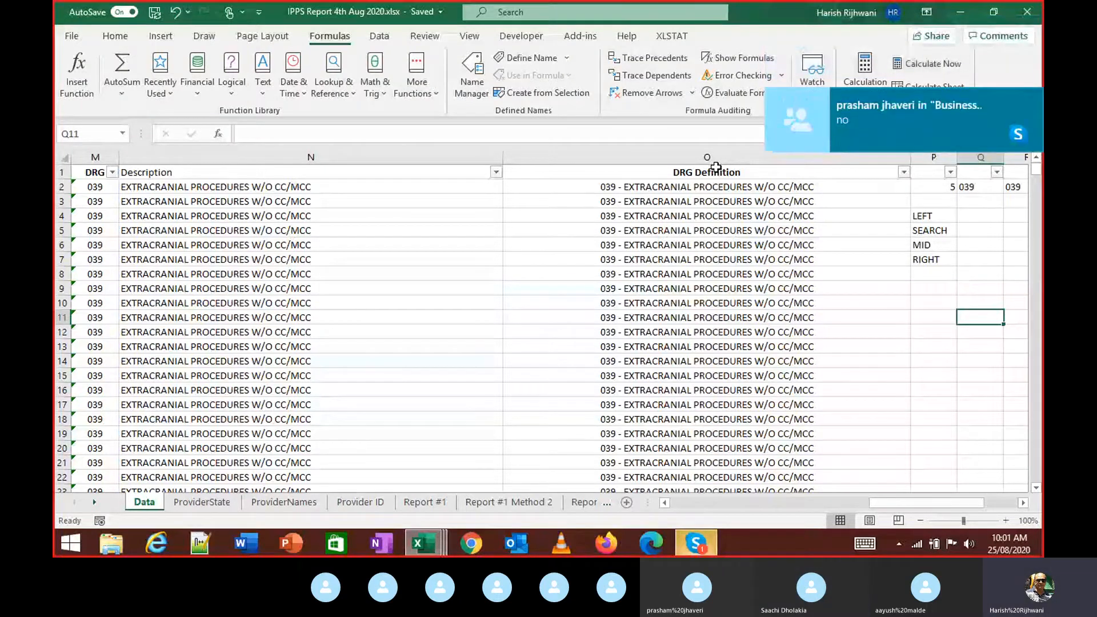
# Step: Examine the Data sheet's column headers from Group across to Hospital Referral Region Description
pyautogui.hotkey('ctrl', 'Left')
pyautogui.hotkey('ctrl', 'Left')
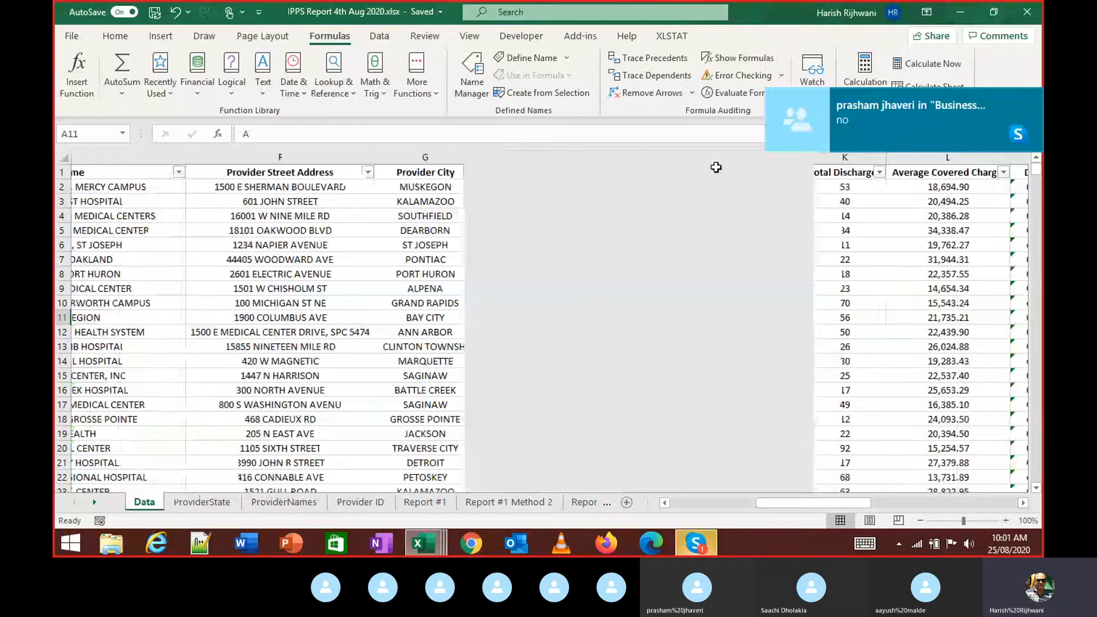
pyautogui.hotkey('ctrl', 'Up')
pyautogui.press('Right')
pyautogui.press('Right')
pyautogui.press('Right')
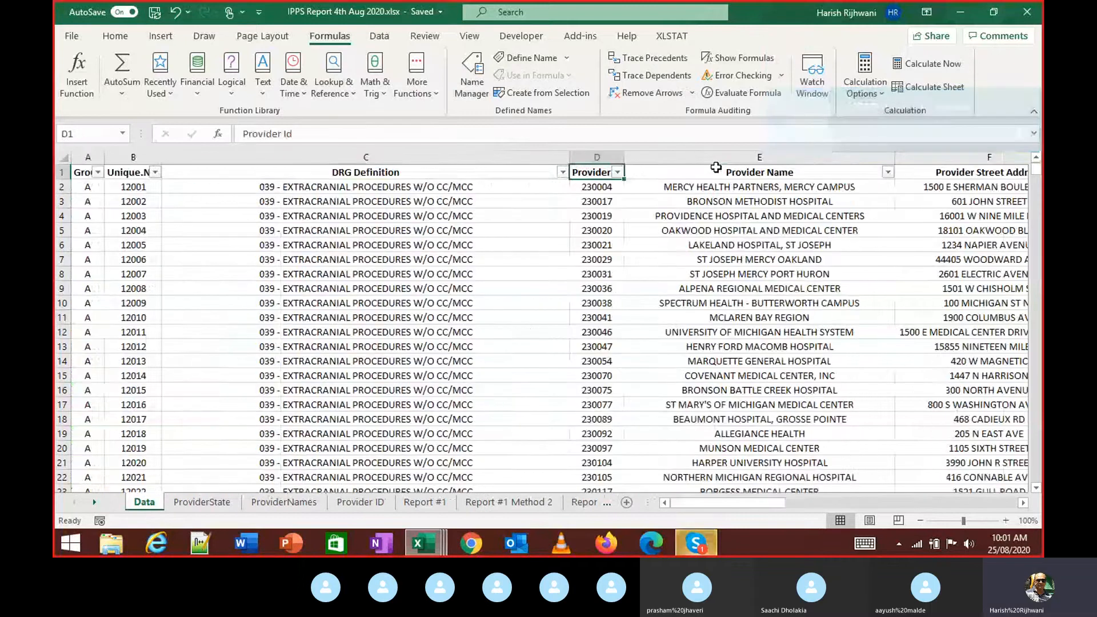
pyautogui.press('Right')
pyautogui.press('Right')
pyautogui.press('Right')
pyautogui.press('Right')
pyautogui.press('Right')
pyautogui.press('Right')
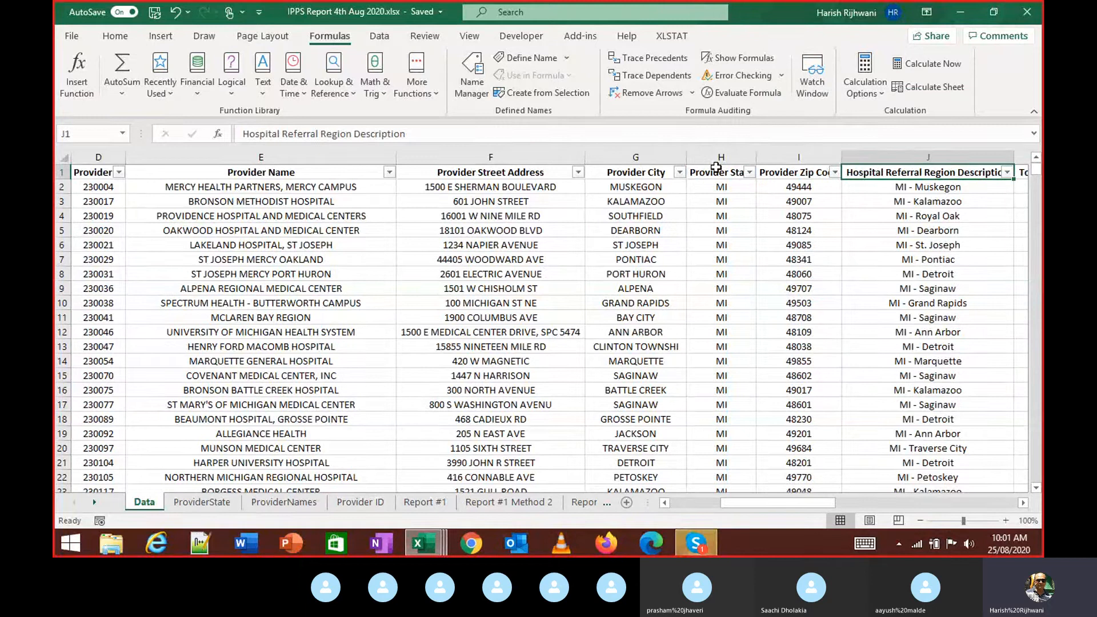
# Step: Go through the report and pivot sheets to the Vlook-Up sheet
pyautogui.hotkey('ctrl', 'pagedown')
pyautogui.hotkey('ctrl', 'pagedown')
pyautogui.hotkey('ctrl', 'pagedown')
pyautogui.hotkey('ctrl', 'pagedown')
pyautogui.hotkey('ctrl', 'pagedown')
pyautogui.hotkey('ctrl', 'pagedown')
pyautogui.hotkey('ctrl', 'pagedown')
pyautogui.hotkey('ctrl', 'pagedown')
pyautogui.hotkey('ctrl', 'pagedown')
pyautogui.hotkey('ctrl', 'pagedown')
pyautogui.hotkey('ctrl', 'pagedown')
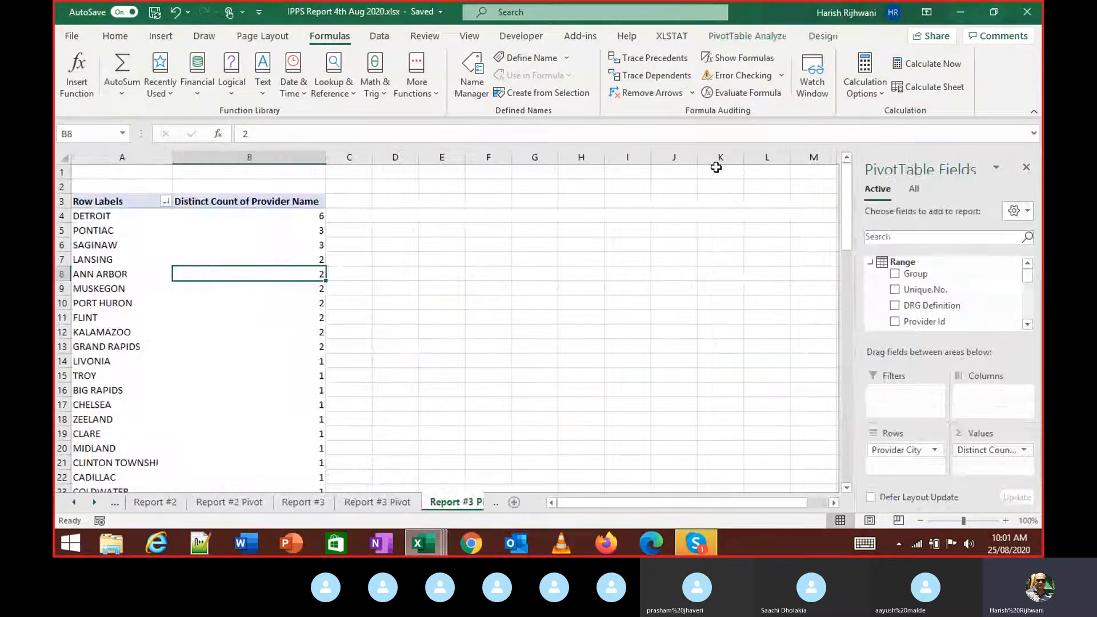
pyautogui.hotkey('ctrl', 'pagedown')
pyautogui.hotkey('ctrl', 'pagedown')
pyautogui.hotkey('ctrl', 'pagedown')
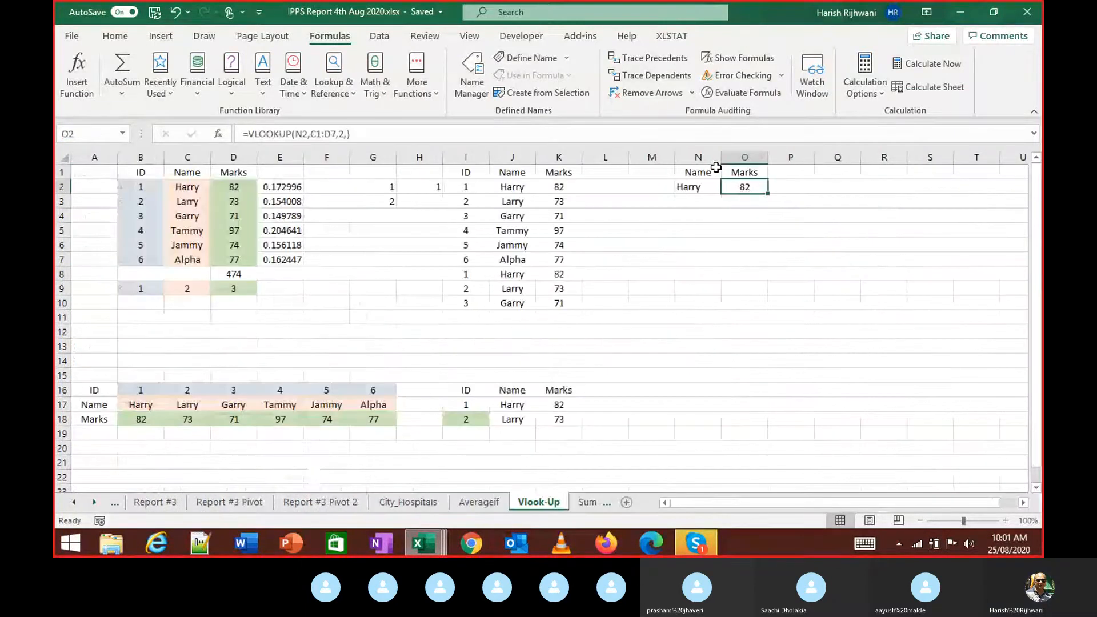
# Step: Open the VLOOKUP formula in cell J2, which finds the name for an ID, to show its referenced ranges
pyautogui.press('Up')
pyautogui.hotkey('ctrl', 'Left')
pyautogui.hotkey('ctrl', 'Left')
pyautogui.hotkey('ctrl', 'Left')
pyautogui.hotkey('ctrl', 'Left')
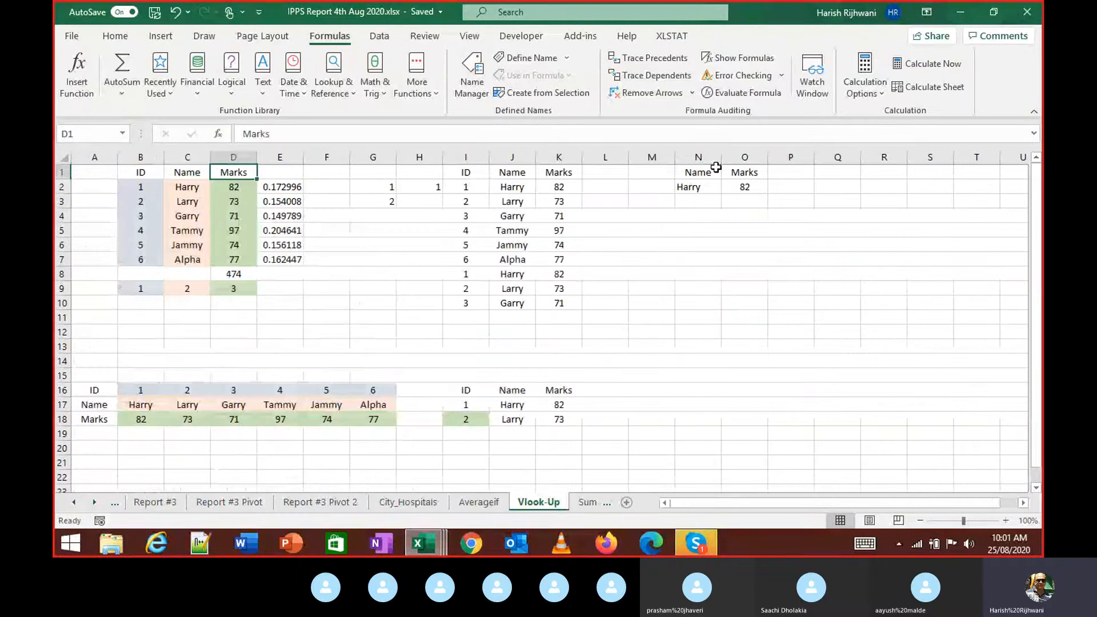
pyautogui.press('Right')
pyautogui.press('Down')
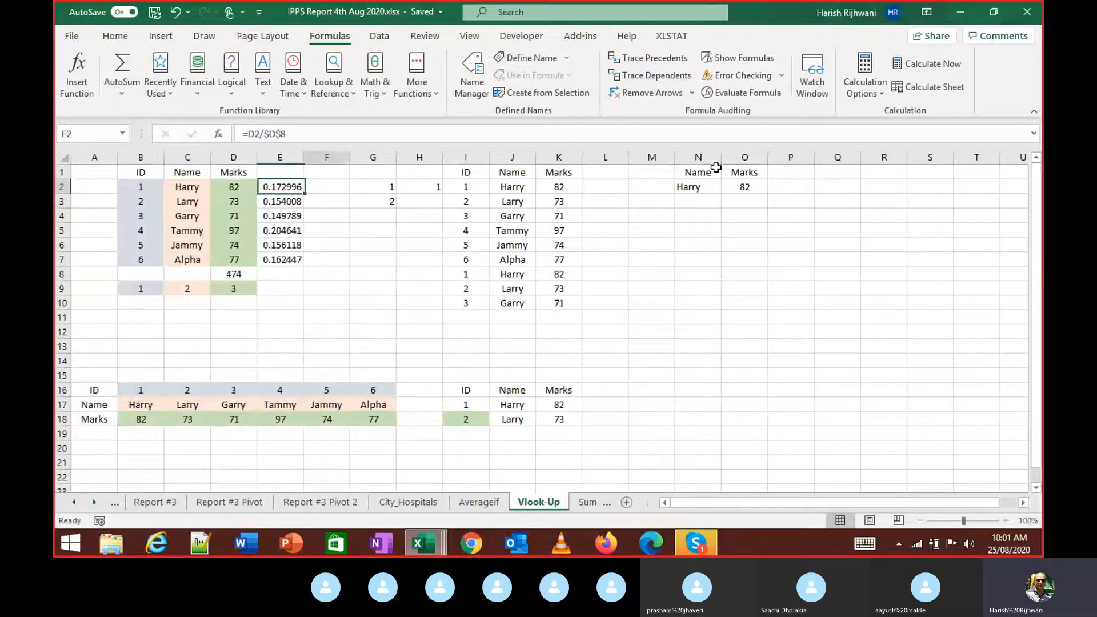
pyautogui.press('Right')
pyautogui.press('Right')
pyautogui.press('Right')
pyautogui.press('Right')
pyautogui.press('Right')
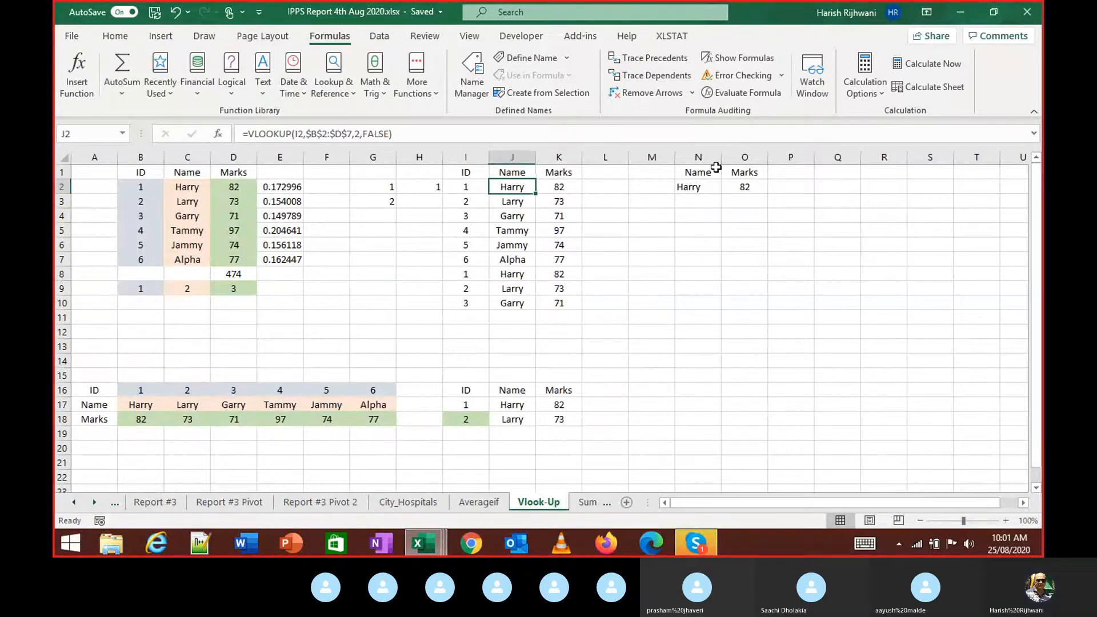
pyautogui.press('F2')
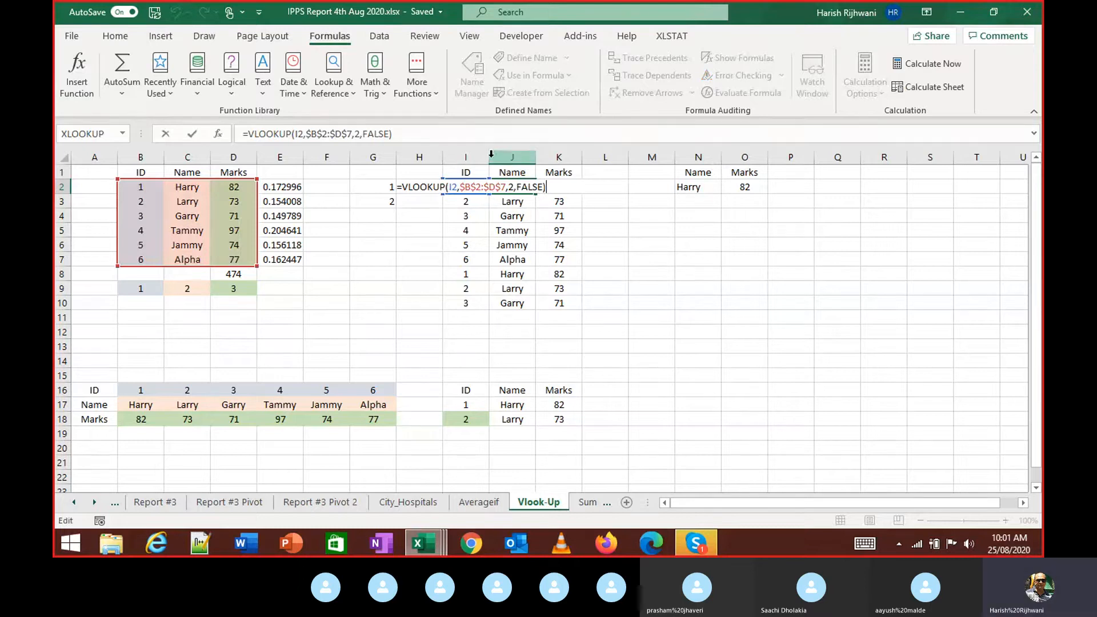
# Step: Widen the Name column J and show the full VLOOKUP formula in cell J2 with its referenced ranges
pyautogui.click(529, 154)
pyautogui.moveTo(536, 154); pyautogui.dragTo(661, 156)
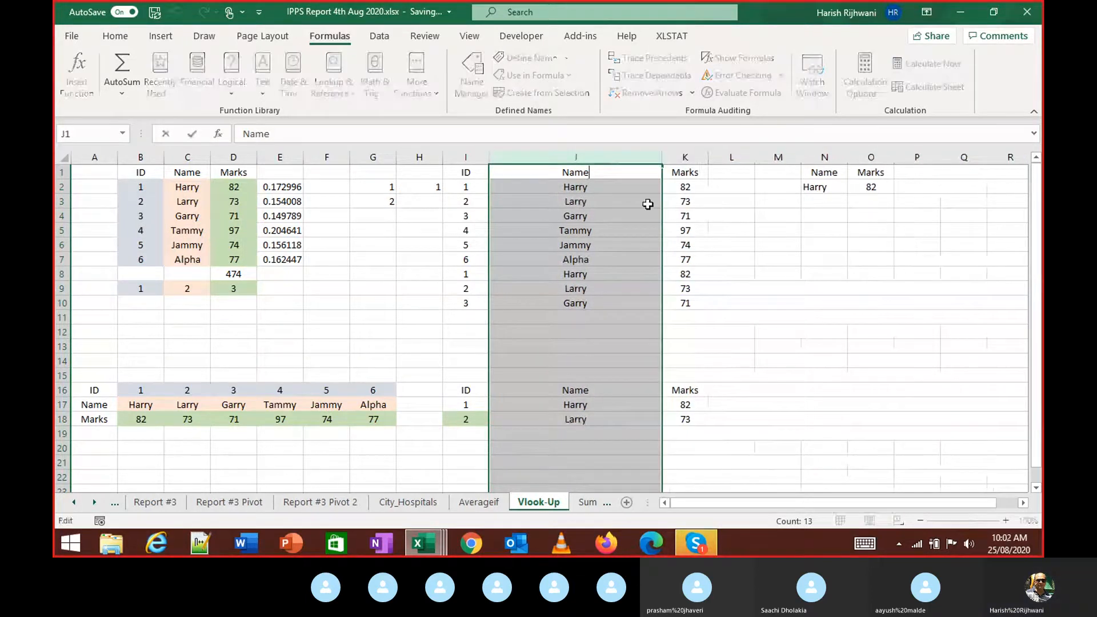
pyautogui.click(610, 192)
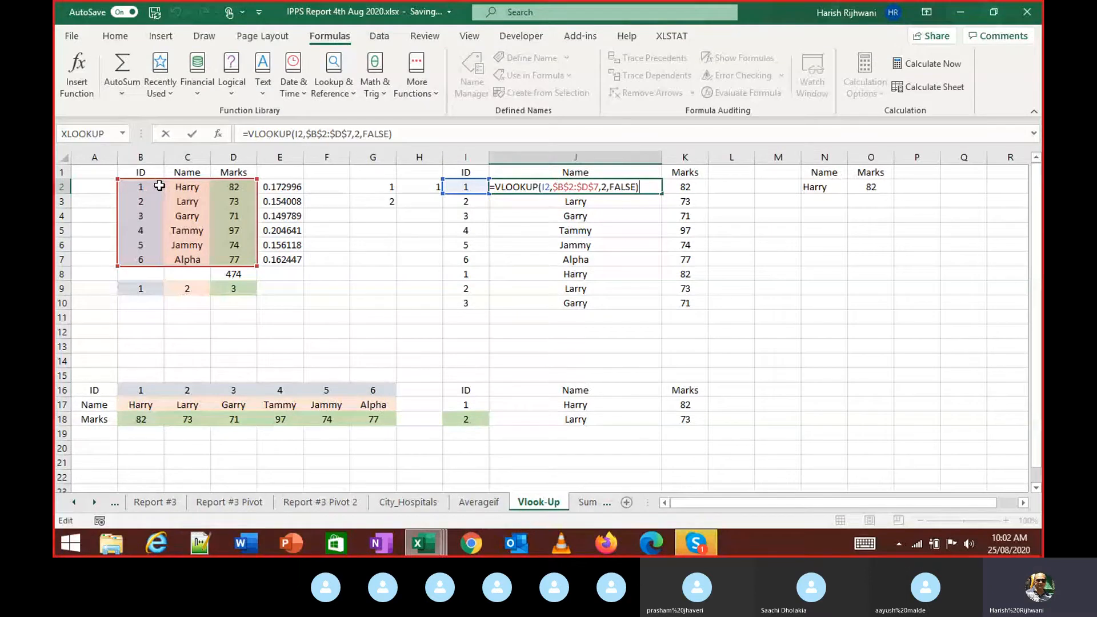
pyautogui.hotkey('ctrl', 'Return')
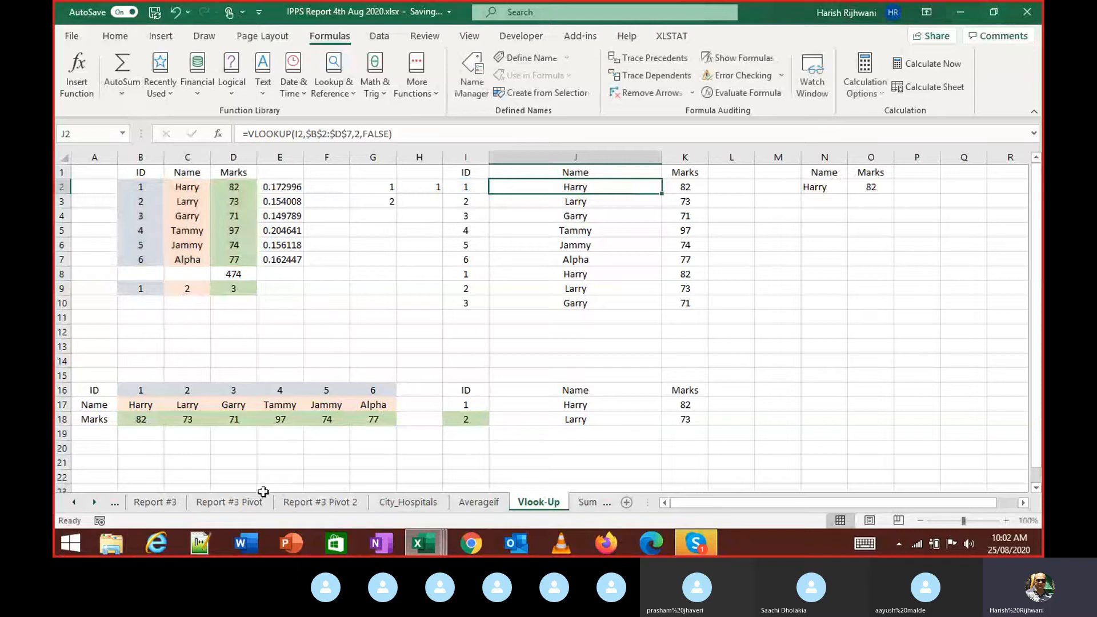
# Step: Go back to the Data sheet and examine the headers from Hospital Referral Region Description to Average Covered Charges
pyautogui.click(75, 502)
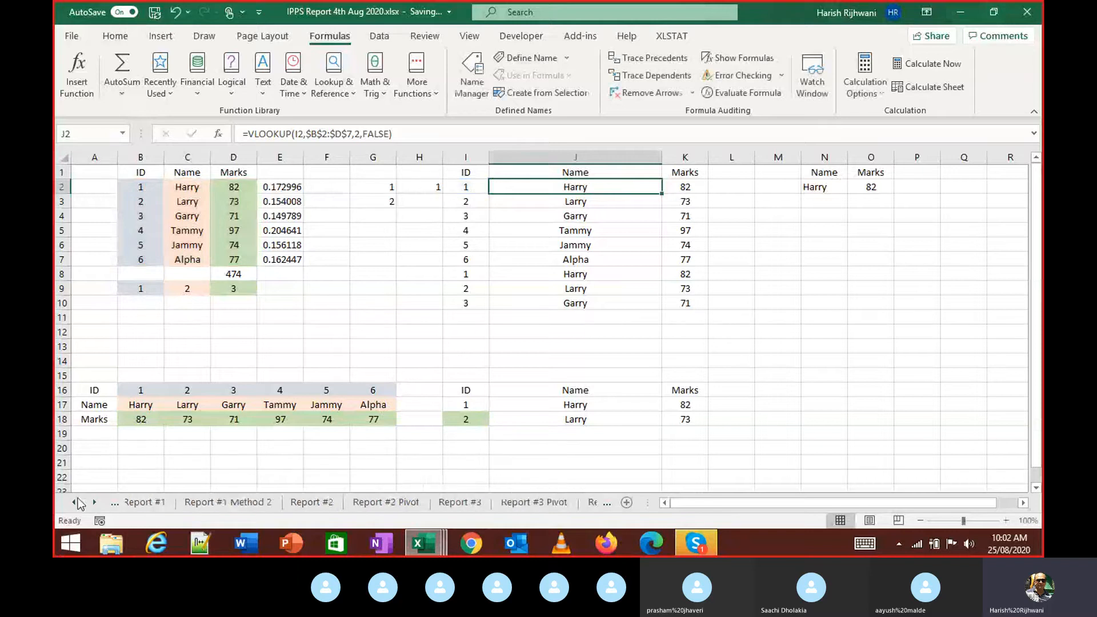
pyautogui.click(75, 502)
pyautogui.click(75, 503)
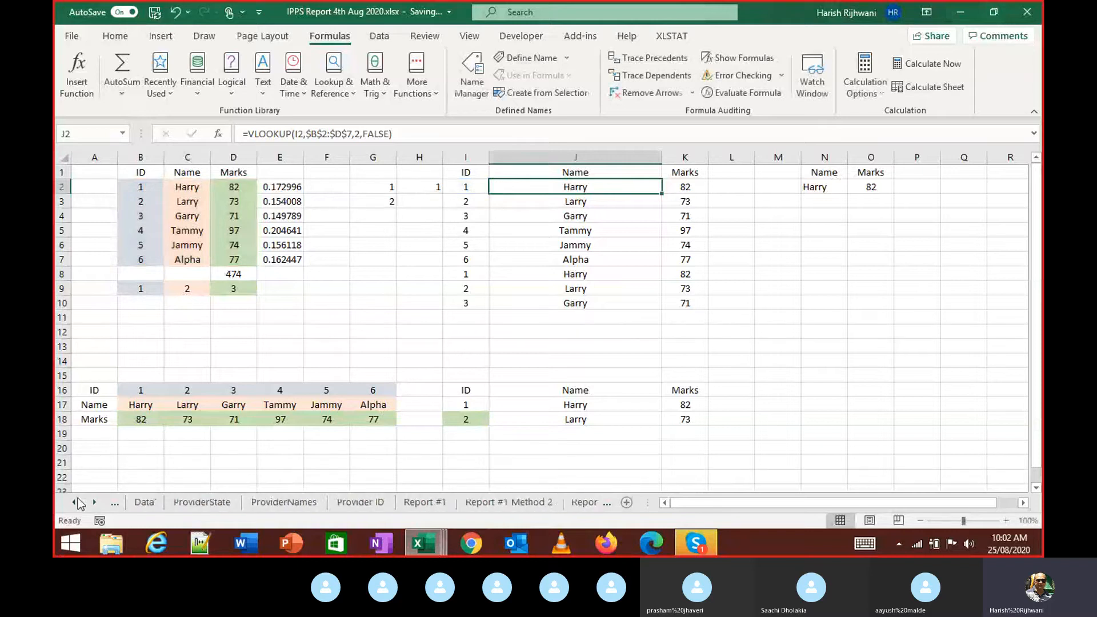
pyautogui.click(145, 502)
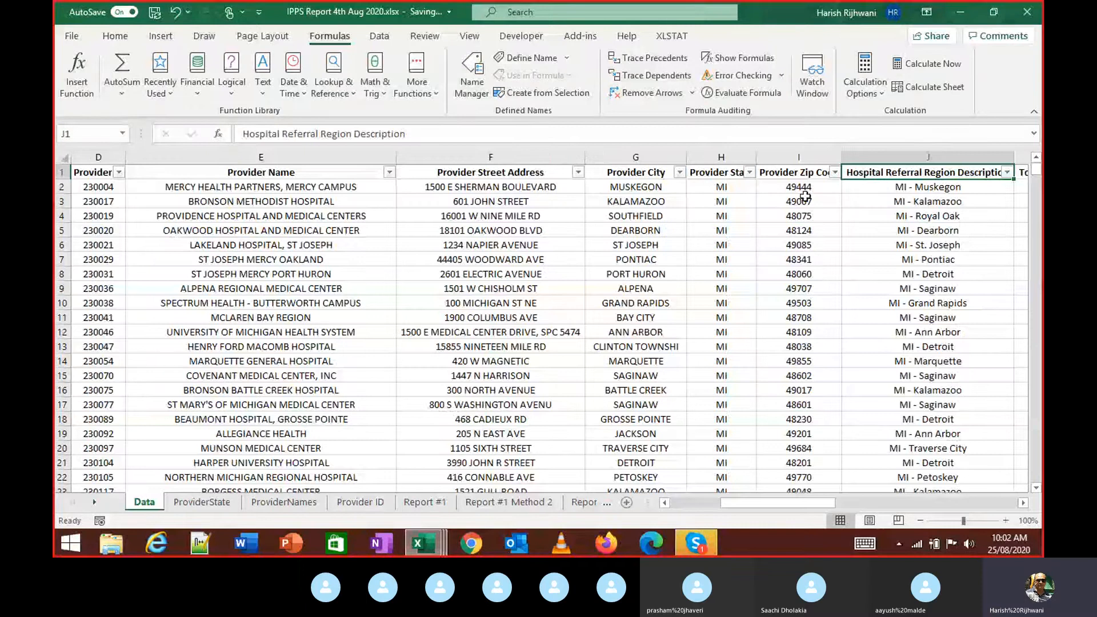
pyautogui.press('Right')
pyautogui.press('Right')
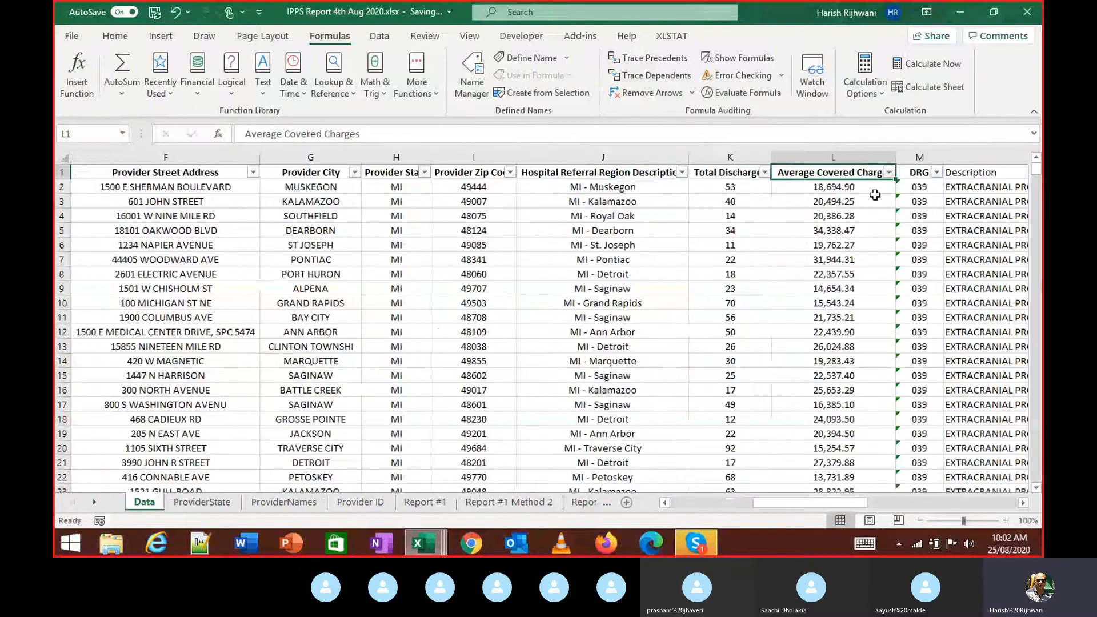
# Step: Compare the provider codes in column D with the Provider Name column on the Data sheet
pyautogui.press('Left')
pyautogui.press('Left')
pyautogui.press('Left')
pyautogui.press('Left')
pyautogui.press('Left')
pyautogui.press('Left')
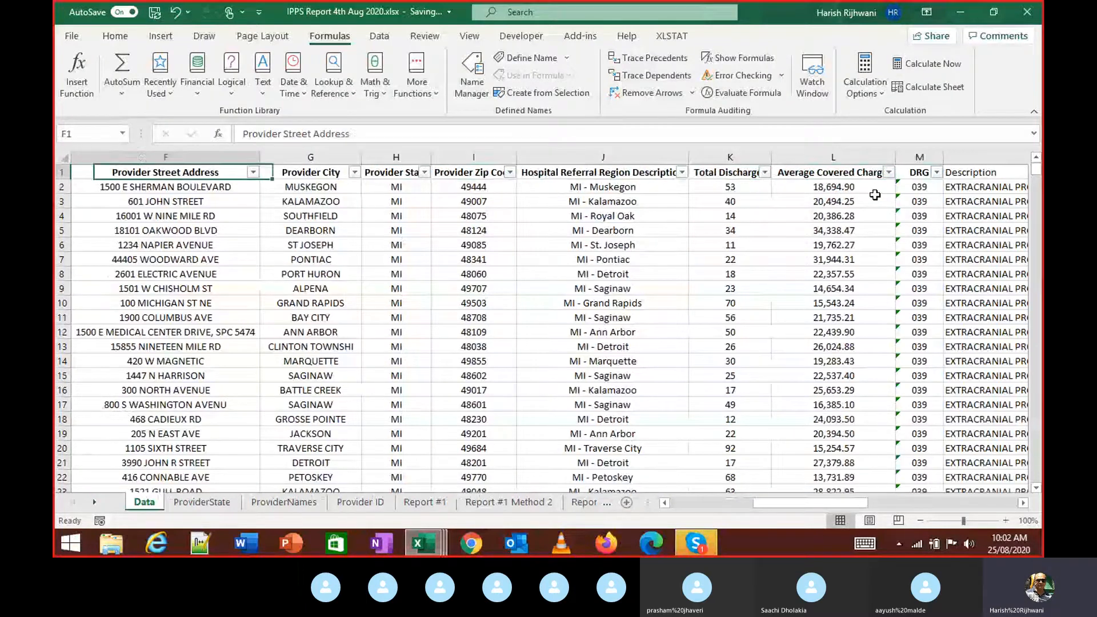
pyautogui.press('Left')
pyautogui.press('Left')
pyautogui.press('Down')
pyautogui.press('Right')
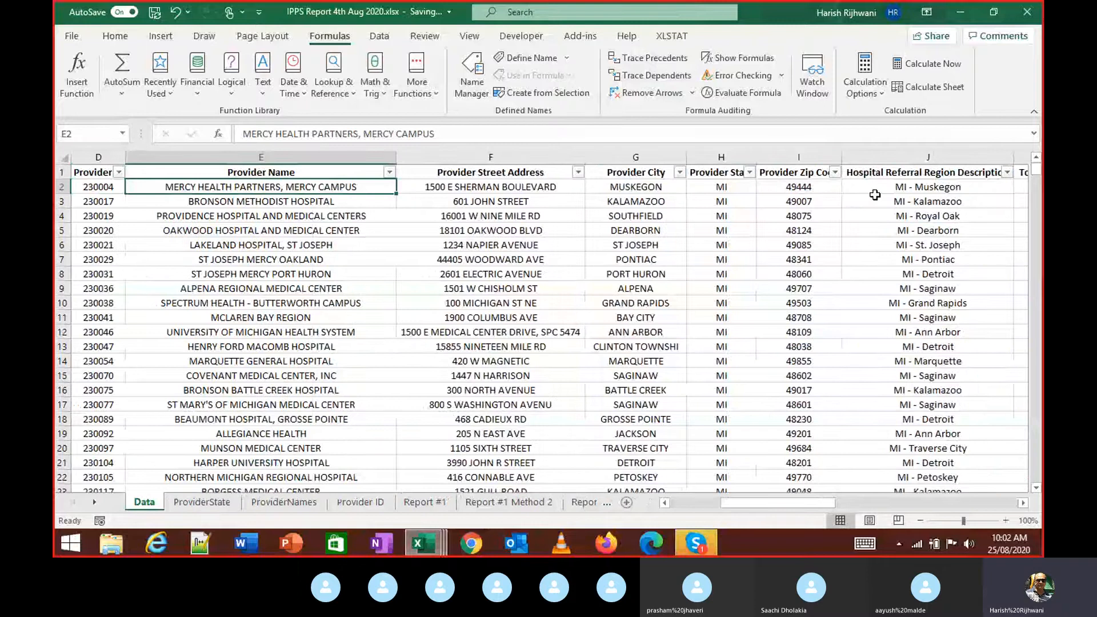
pyautogui.press('Left')
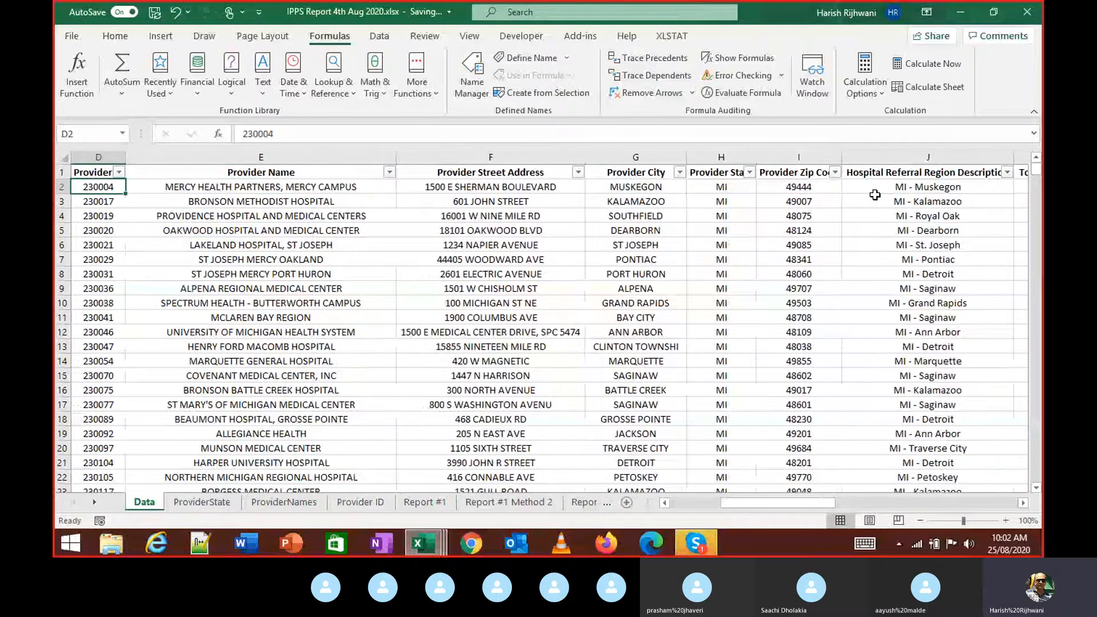
pyautogui.press('Right')
pyautogui.press('Up')
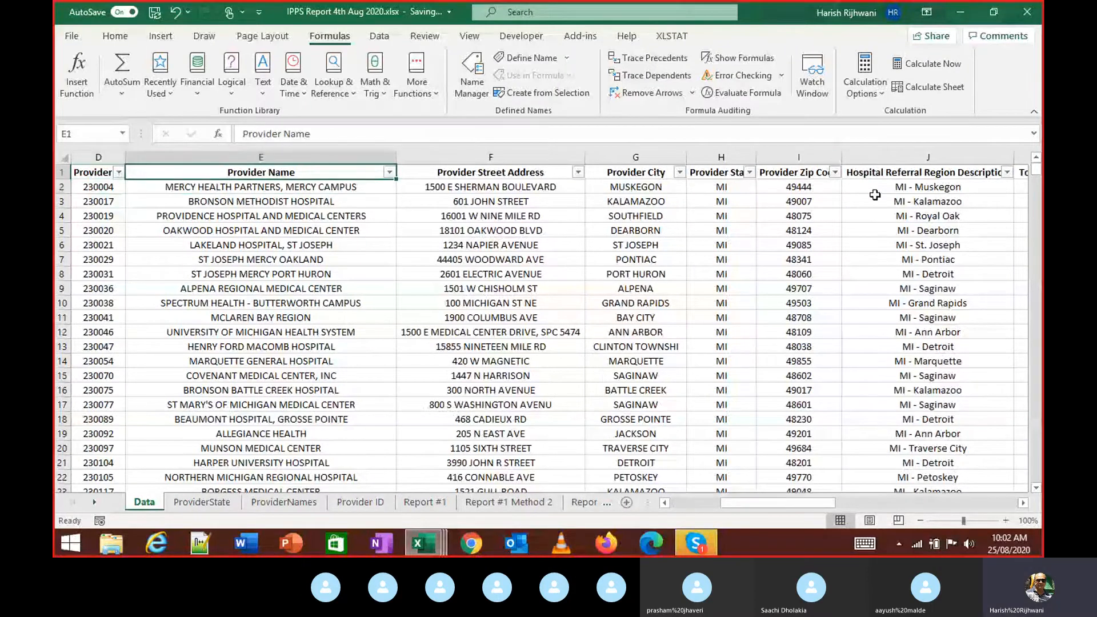
# Step: Highlight the whole provider code and Provider Name columns, D and E, down to the last data row
pyautogui.hotkey('ctrl', 'shift', 'Down')
pyautogui.hotkey('shift', 'Left')
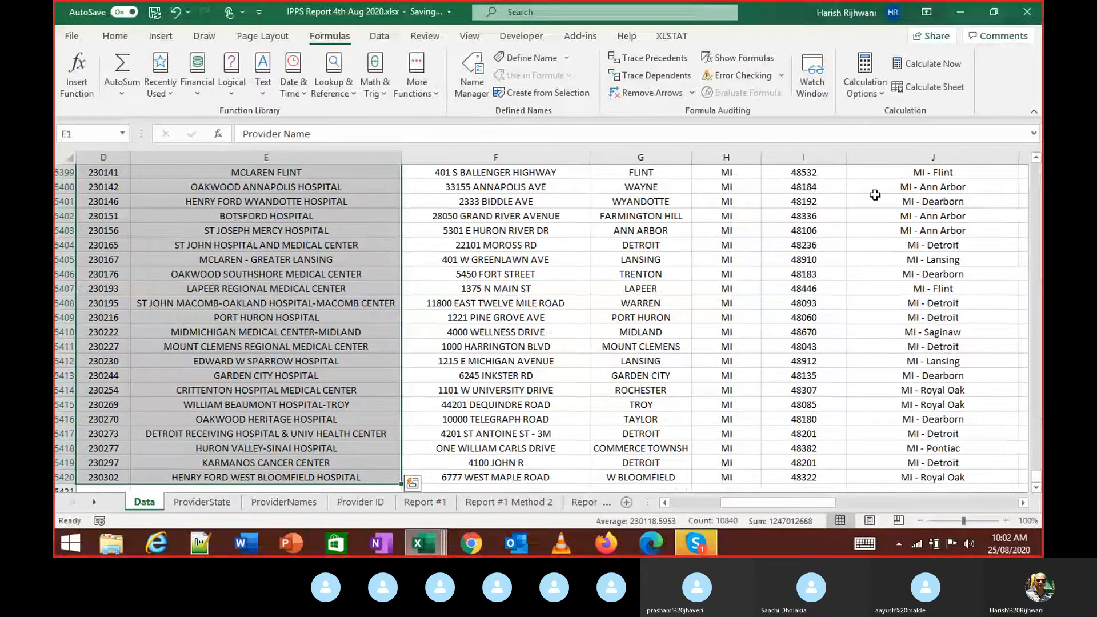
pyautogui.press('Up')
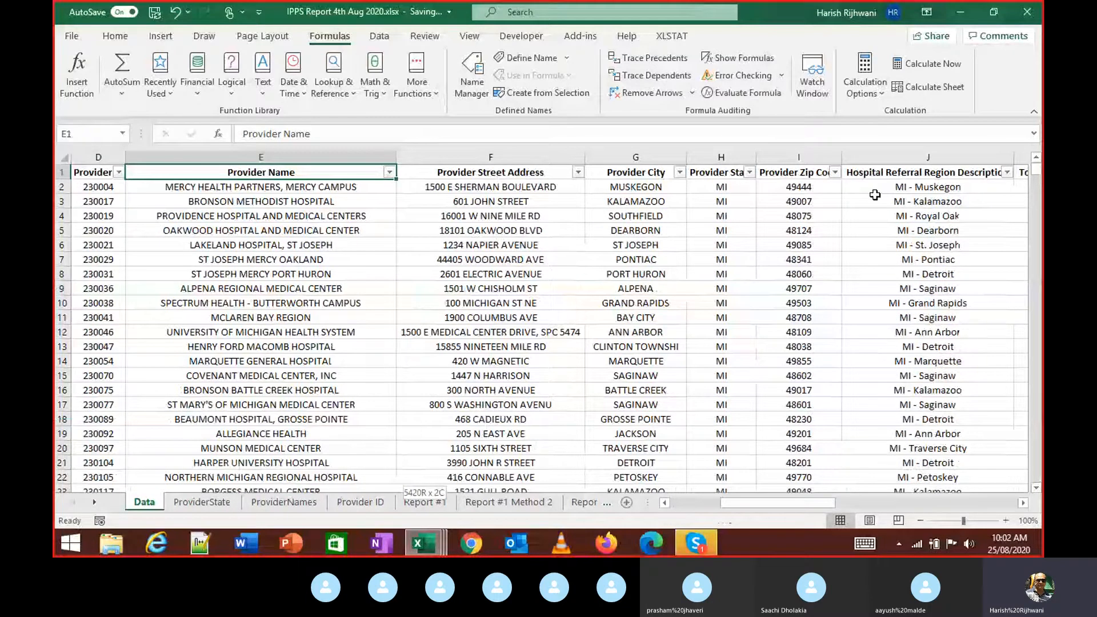
# Step: Highlight the first four rows from Provider Name across to Provider State, and shift the highlight to columns D and E
pyautogui.hotkey('shift', 'Down')
pyautogui.hotkey('shift', 'Down')
pyautogui.hotkey('shift', 'Down')
pyautogui.hotkey('shift', 'Right')
pyautogui.hotkey('shift', 'Right')
pyautogui.hotkey('shift', 'Right')
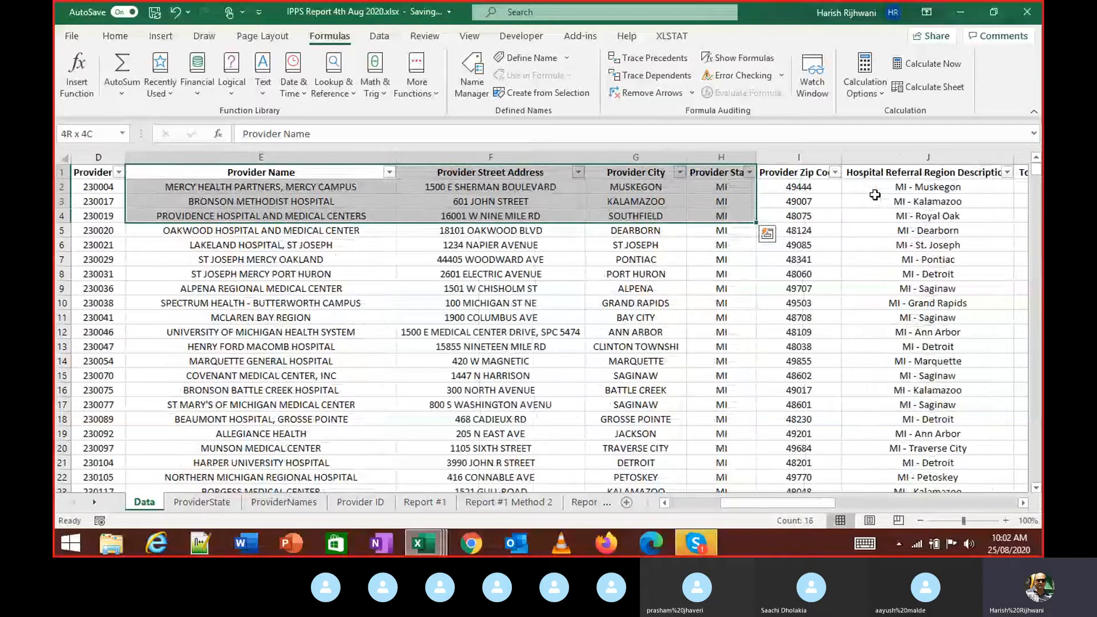
pyautogui.hotkey('shift', 'Left')
pyautogui.hotkey('shift', 'Left')
pyautogui.hotkey('shift', 'Left')
pyautogui.hotkey('shift', 'Left')
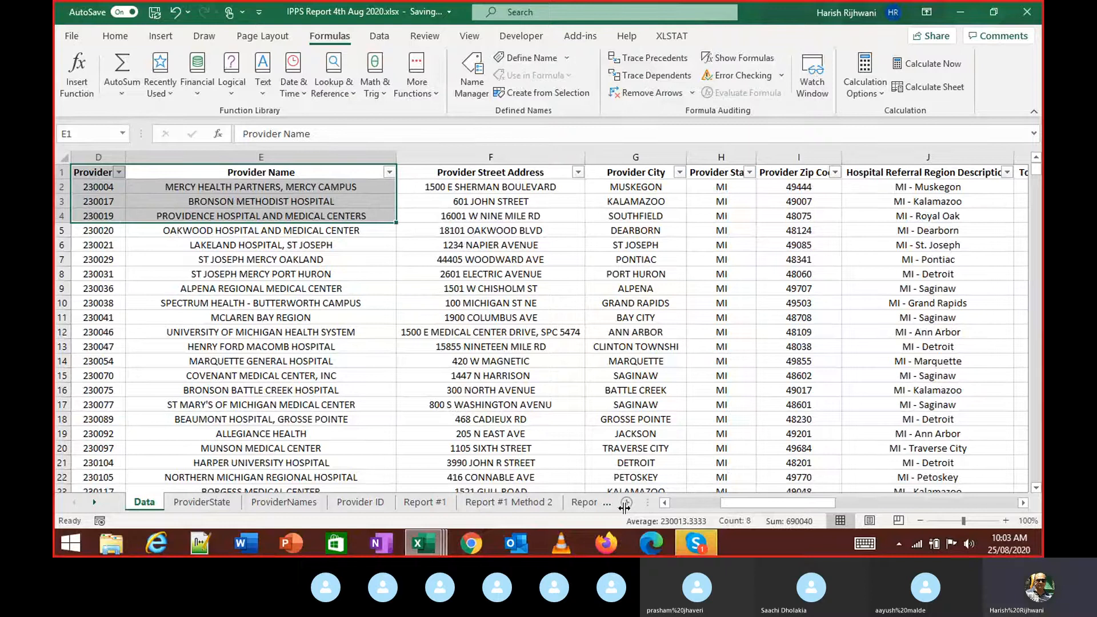
# Step: Return to the Vlook-Up sheet and select empty cell N4 below the Name and Marks lookup example
pyautogui.click(579, 502)
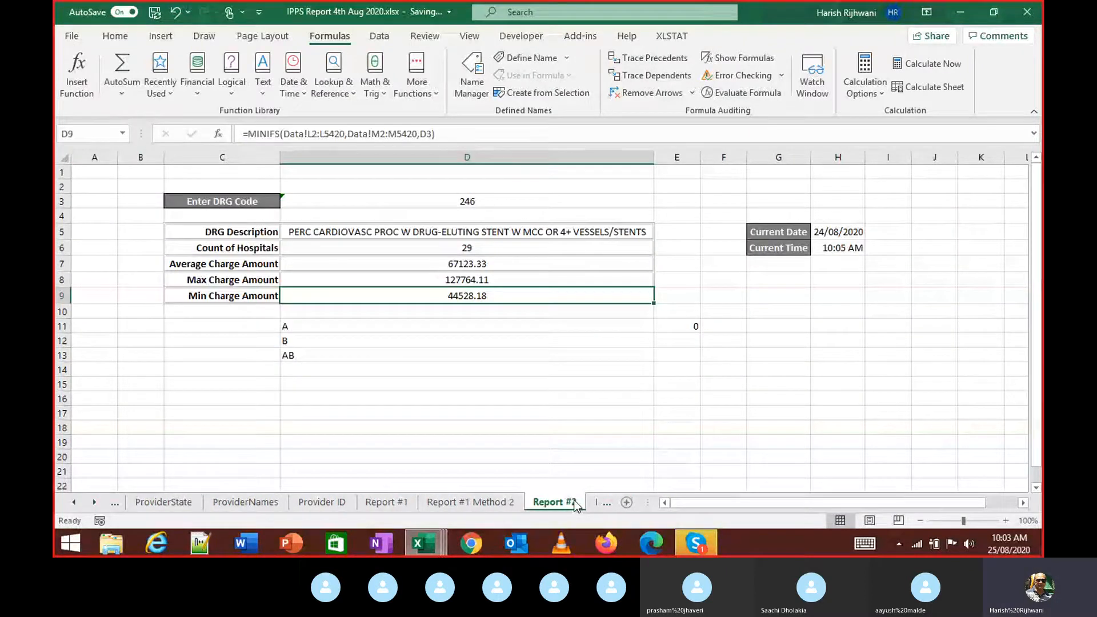
pyautogui.hotkey('ctrl', 'pagedown')
pyautogui.hotkey('ctrl', 'pagedown')
pyautogui.hotkey('ctrl', 'pagedown')
pyautogui.hotkey('ctrl', 'pagedown')
pyautogui.hotkey('ctrl', 'pagedown')
pyautogui.hotkey('ctrl', 'pagedown')
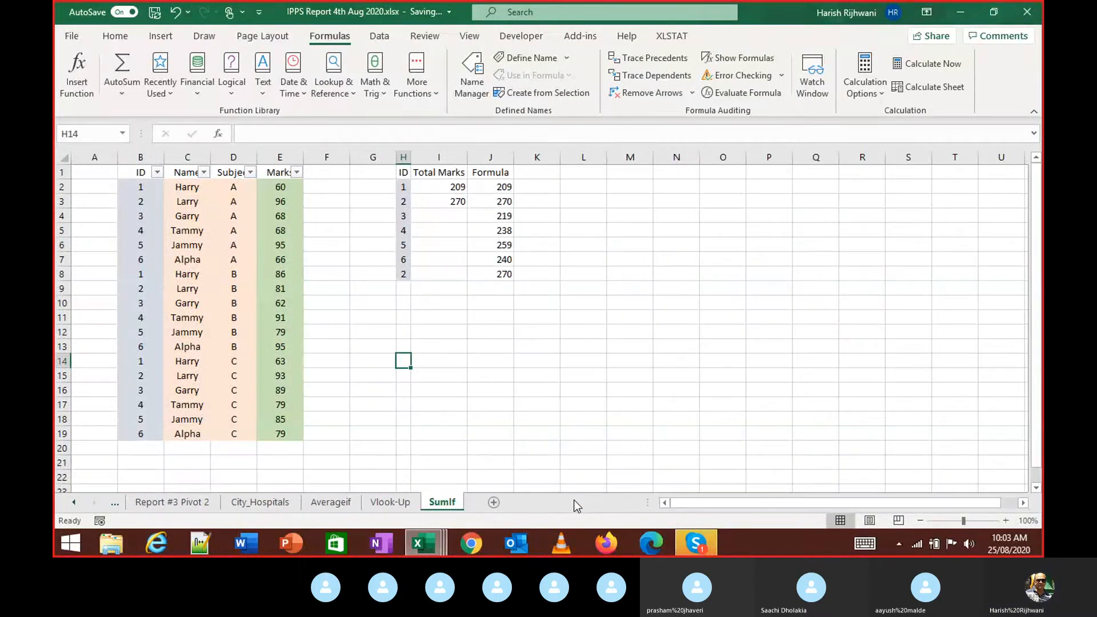
pyautogui.hotkey('ctrl', 'pageup')
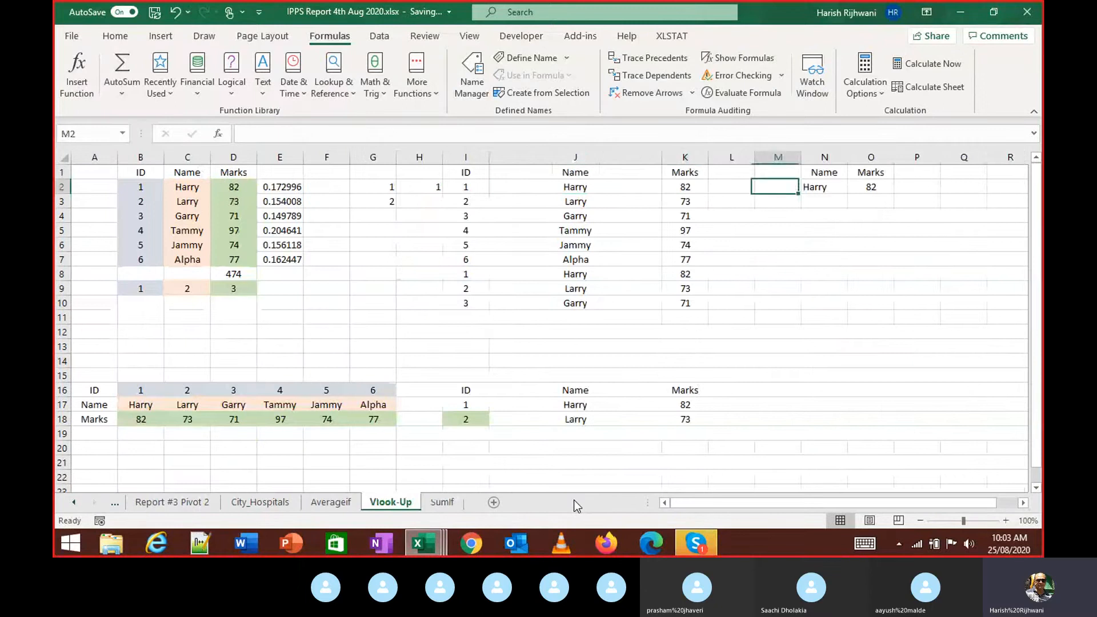
pyautogui.press('Down')
pyautogui.press('Right')
pyautogui.press('Right')
pyautogui.press('Down')
pyautogui.press('Left')
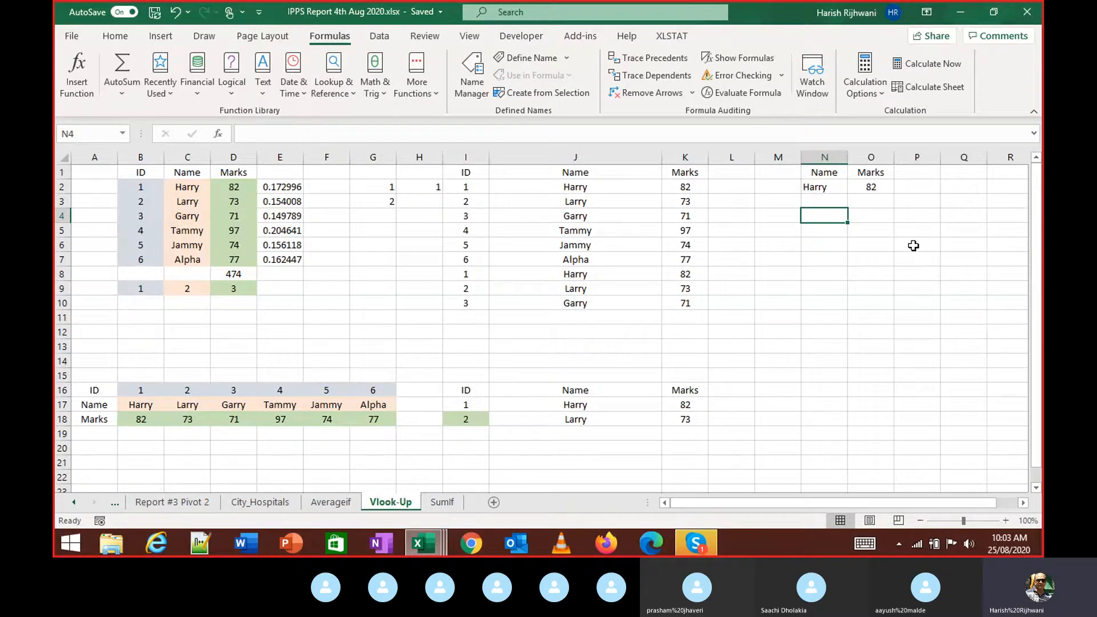
pyautogui.write('=xl')
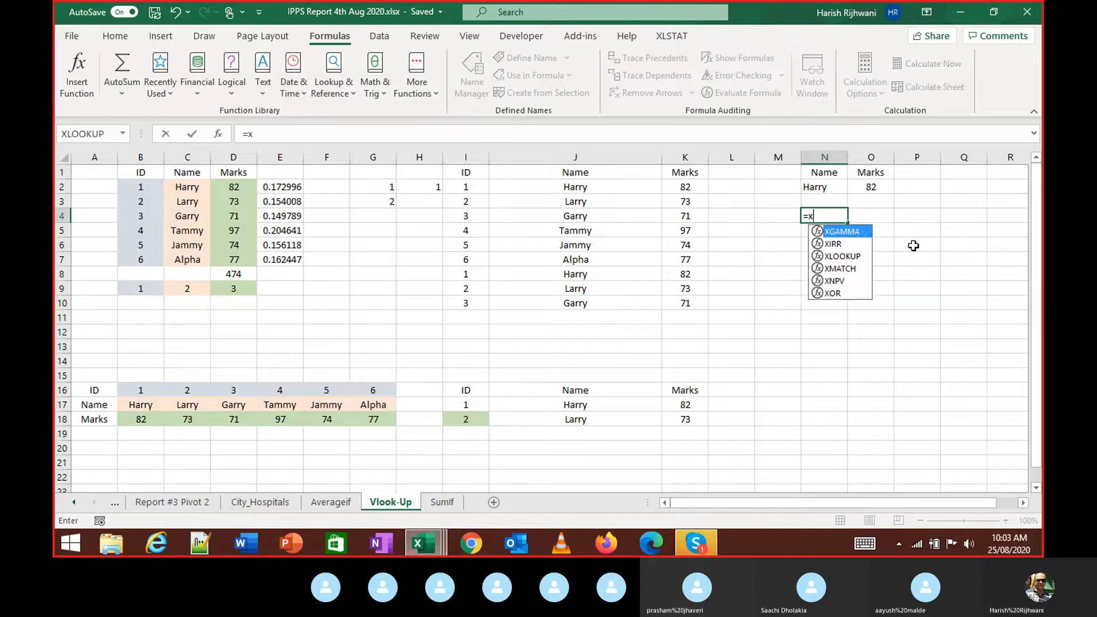
pyautogui.press('Tab')
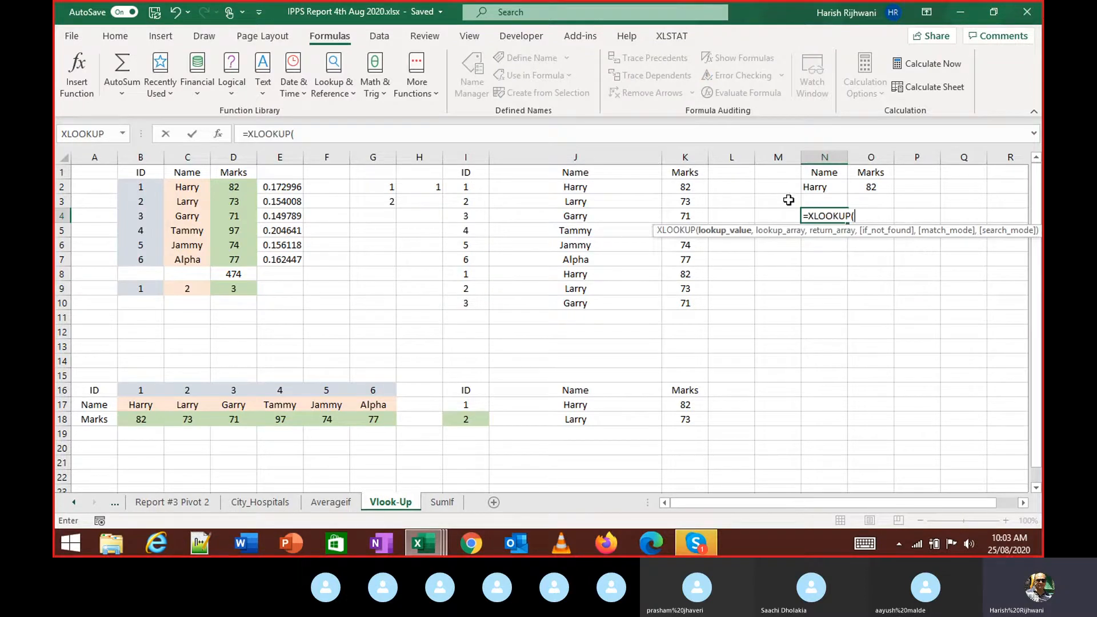
pyautogui.click(821, 189)
pyautogui.click(823, 189)
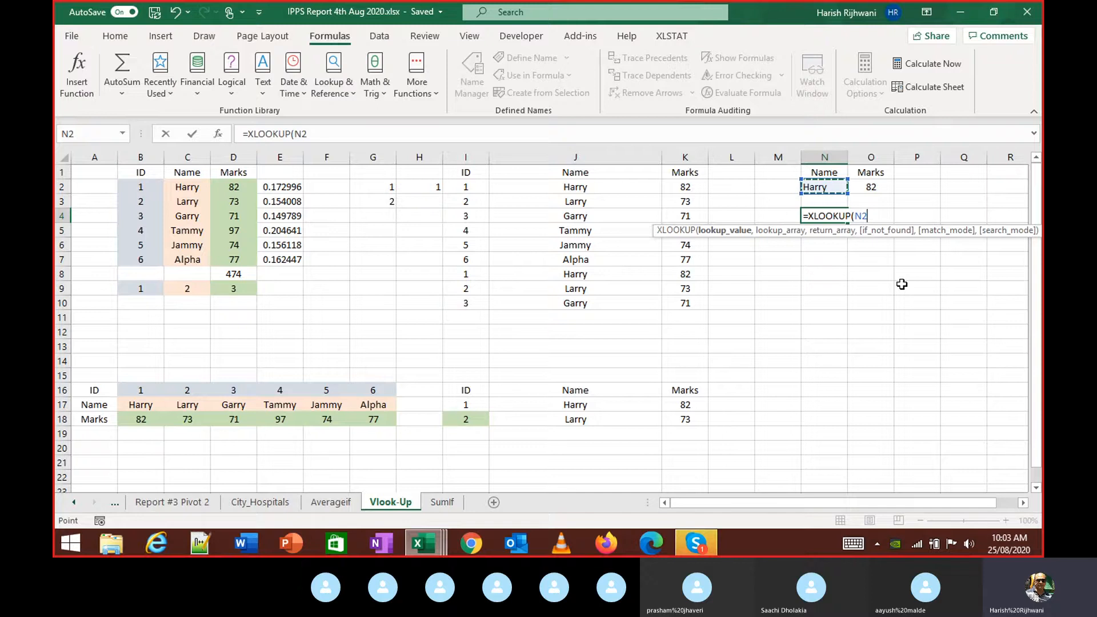
pyautogui.click(190, 187)
pyautogui.moveTo(190, 187); pyautogui.dragTo(196, 262)
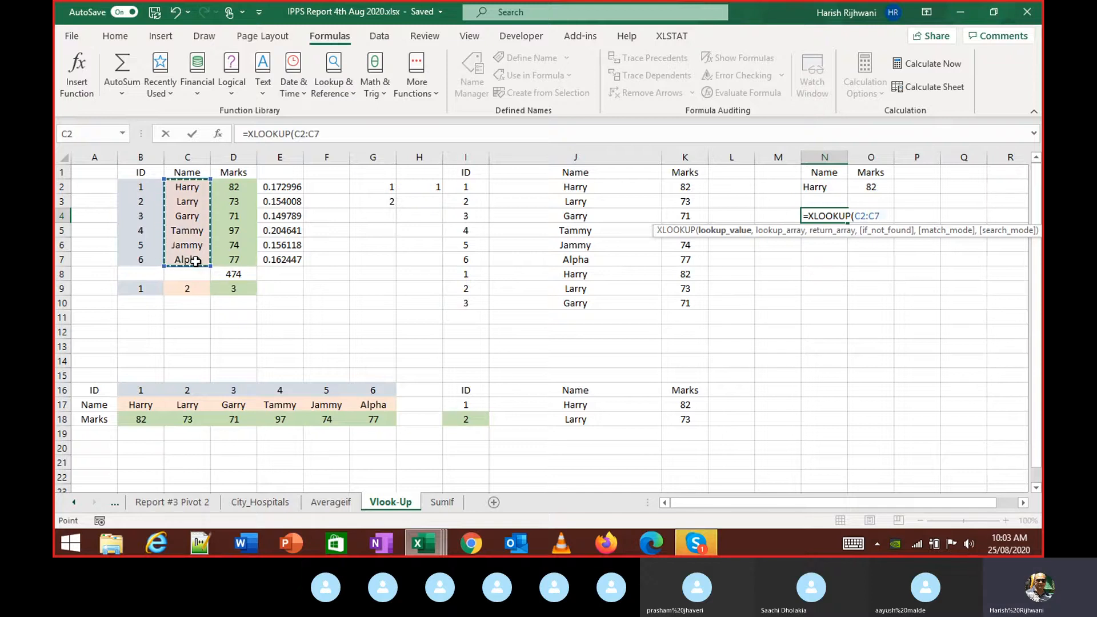
pyautogui.press('Escape')
# Step: Enter =XLOOKUP(N2,C2:C7,D2:D7) in cell N4 to find the marks for the name, and reopen the formula to show its ranges
pyautogui.write('=xl')
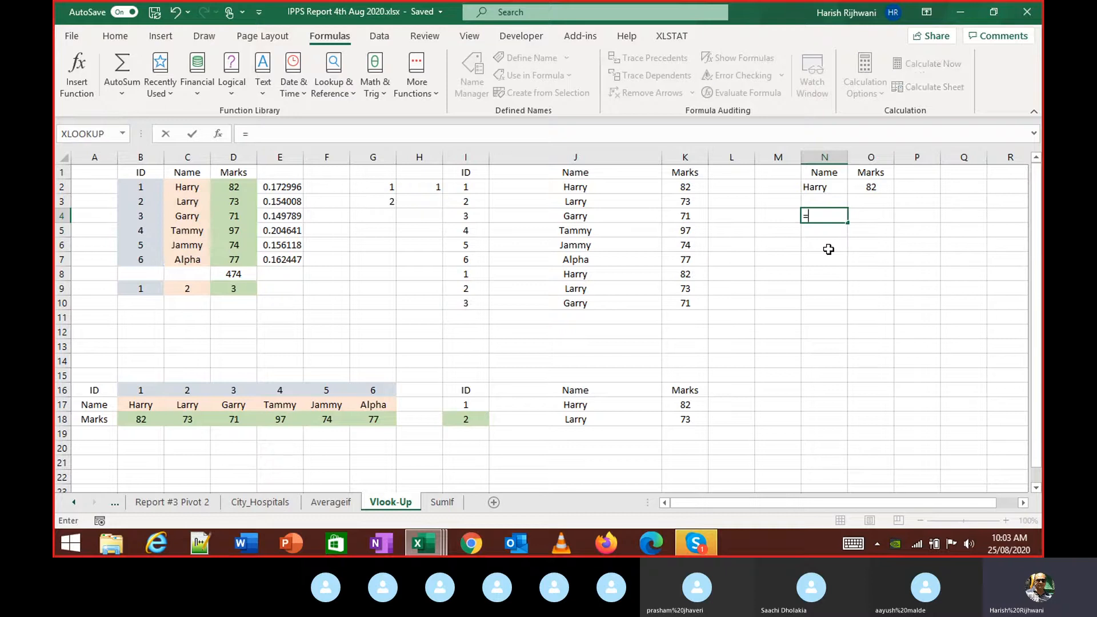
pyautogui.press('Tab')
pyautogui.press('Up')
pyautogui.press('Up')
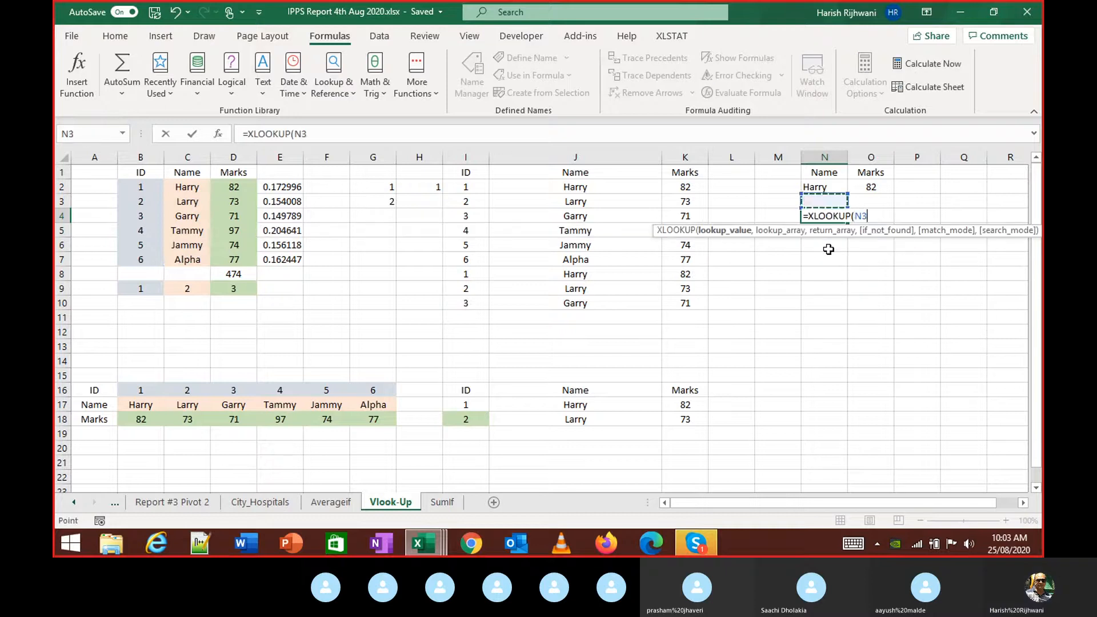
pyautogui.write(',')
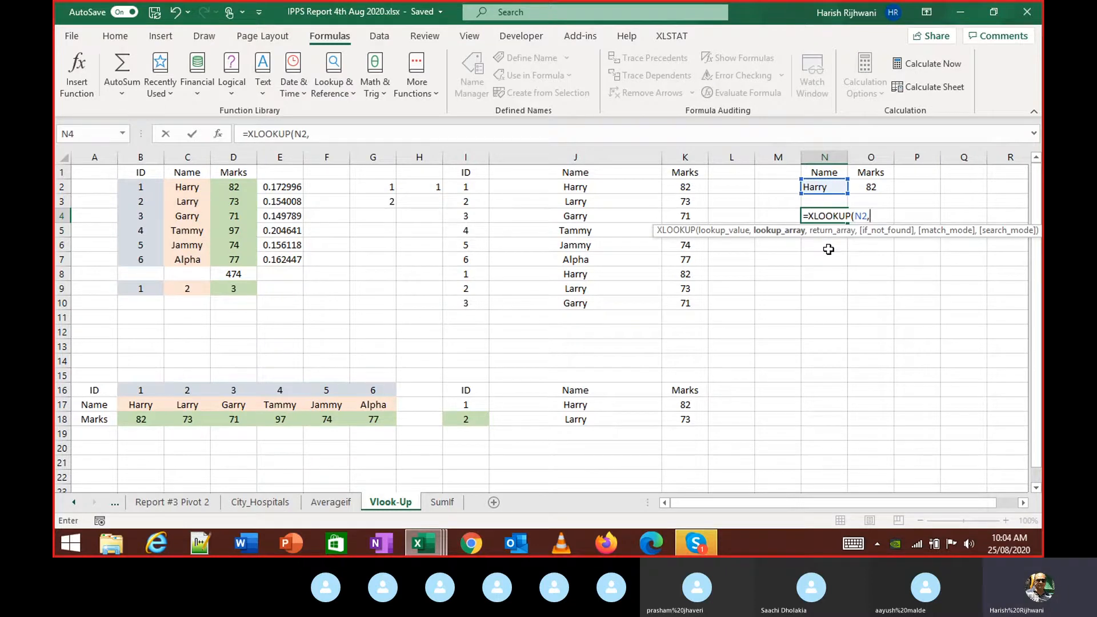
pyautogui.moveTo(196, 185); pyautogui.dragTo(189, 260)
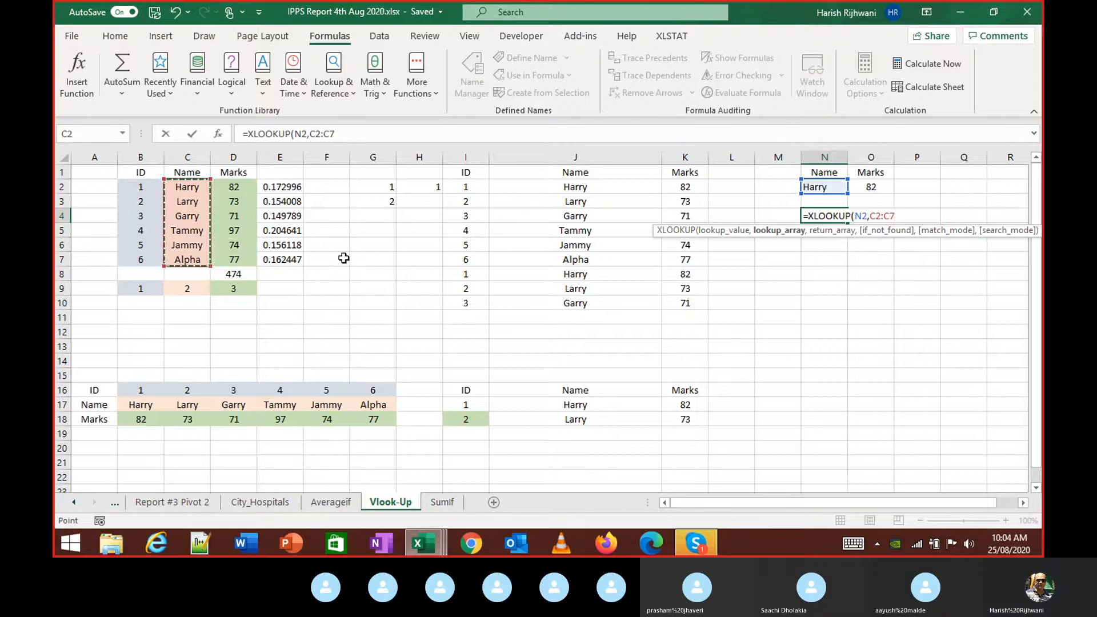
pyautogui.write(',')
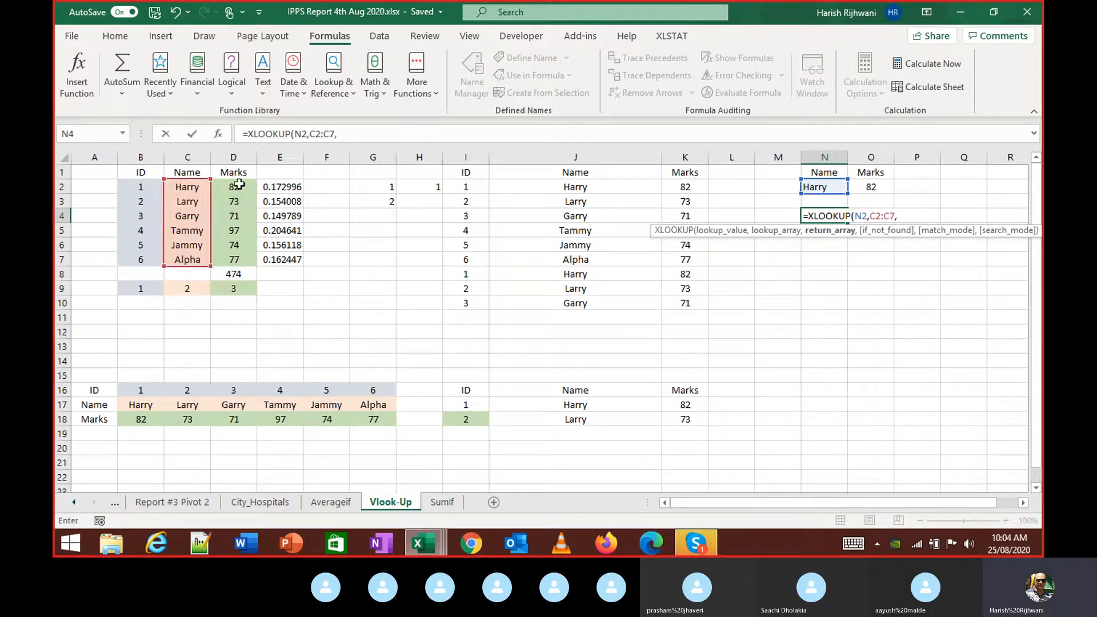
pyautogui.moveTo(236, 187); pyautogui.dragTo(237, 260)
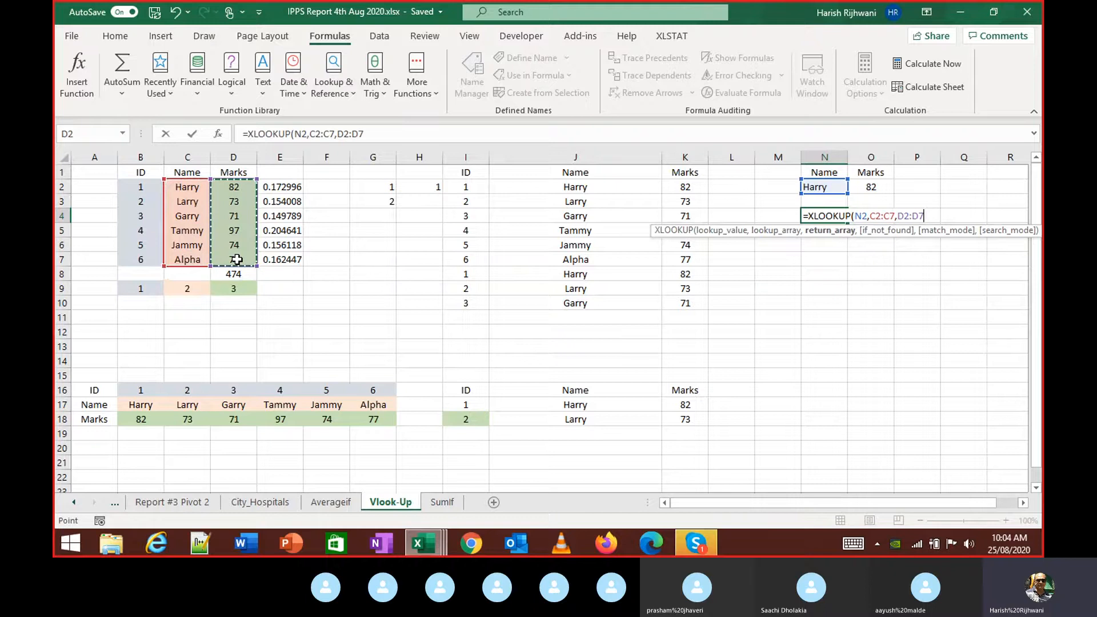
pyautogui.write(')')
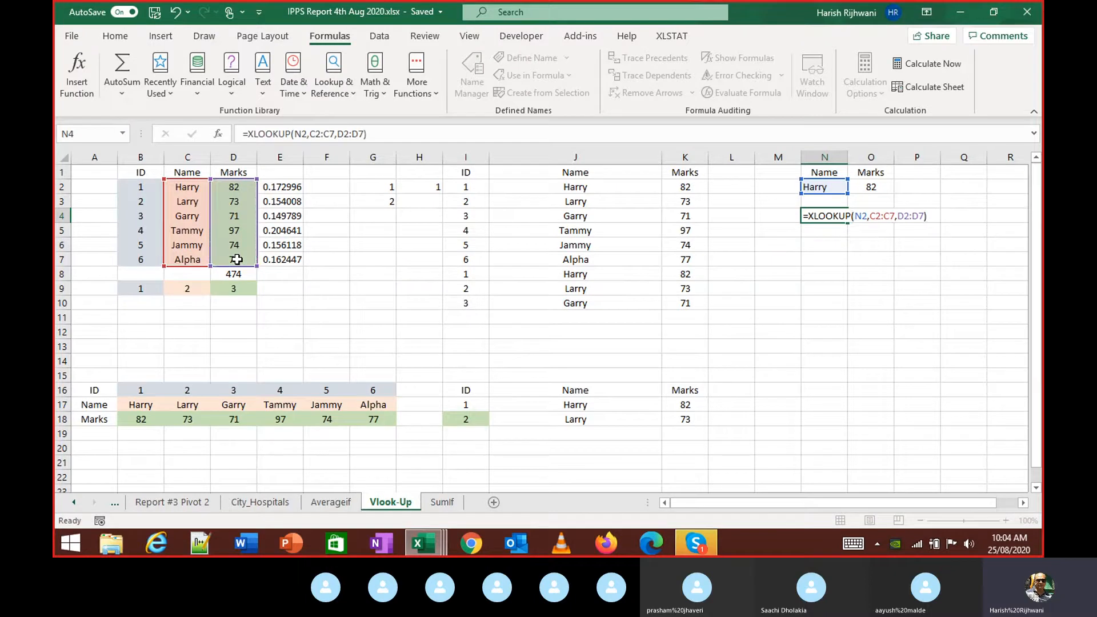
pyautogui.hotkey('ctrl', 'Return')
pyautogui.press('F2')
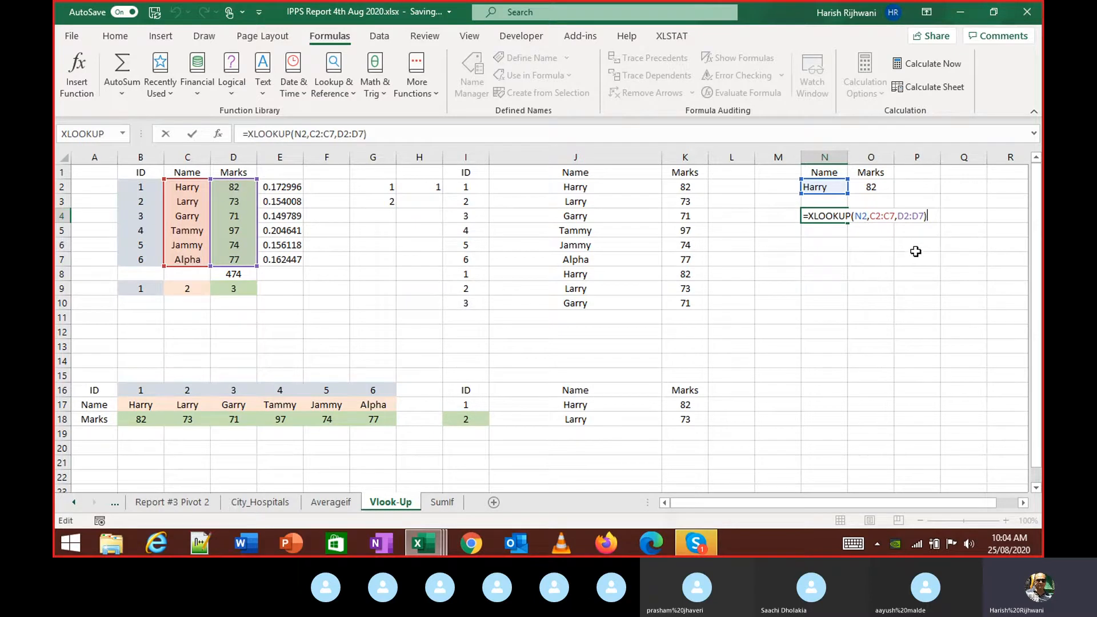
# Step: Enter the formula =XLOOKUP(N2,C2:C7,D2:D7) in cell N4 to look up the marks for the name in N2
pyautogui.hotkey('ctrl', 'Return')
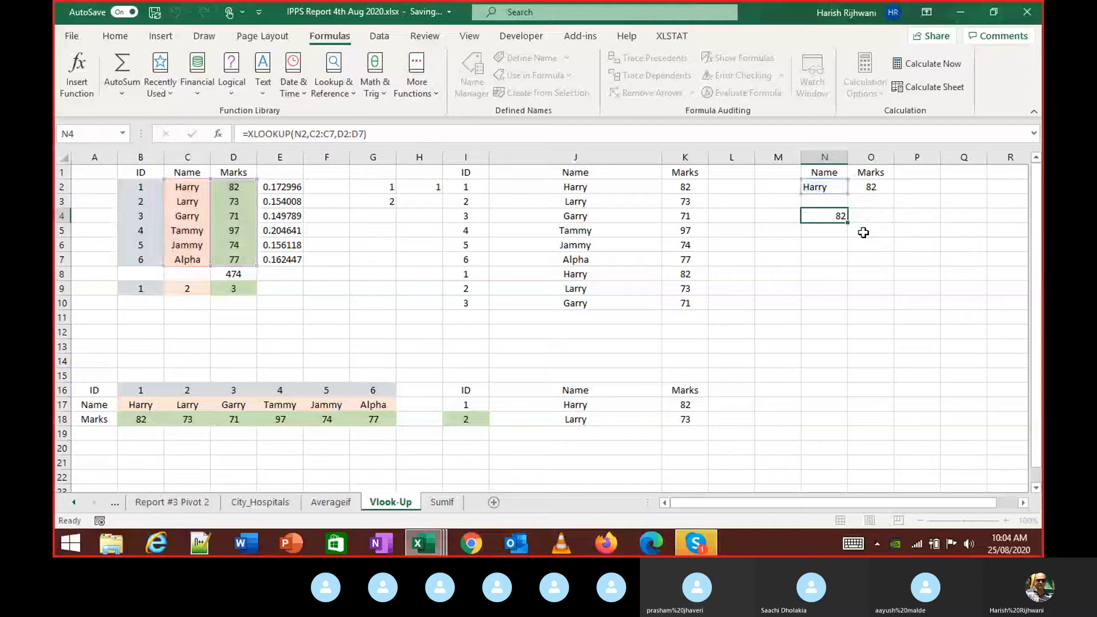
pyautogui.click(834, 262)
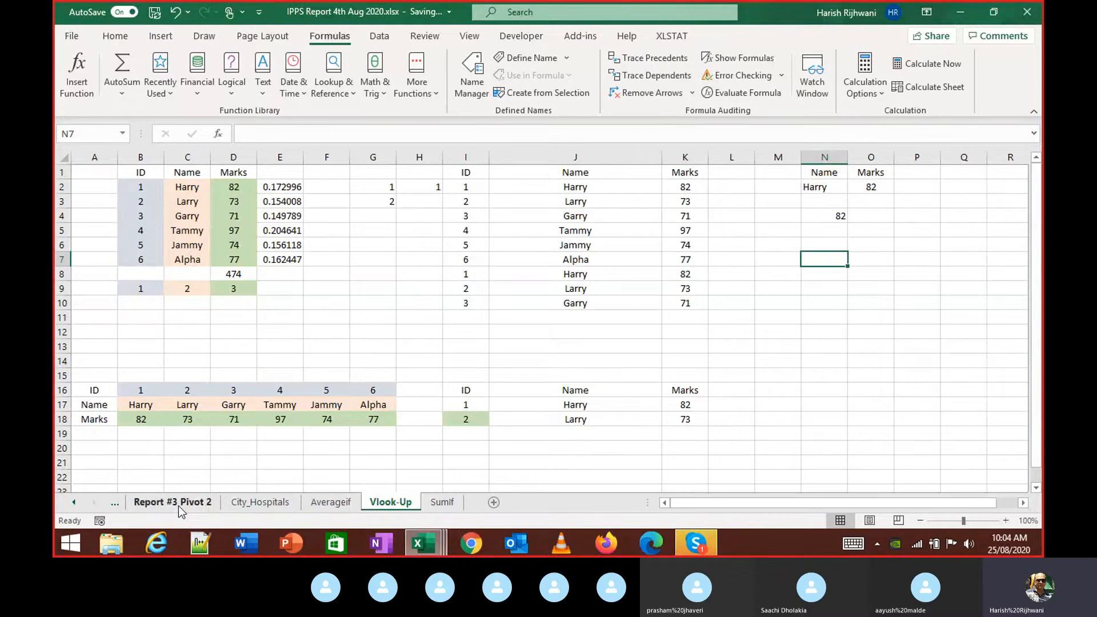
# Step: Go back to the Report #1 sheet and select the empty cell B9 beside the first provider row
pyautogui.click(164, 508)
pyautogui.hotkey('ctrl', 'pageup')
pyautogui.hotkey('ctrl', 'pageup')
pyautogui.hotkey('ctrl', 'pageup')
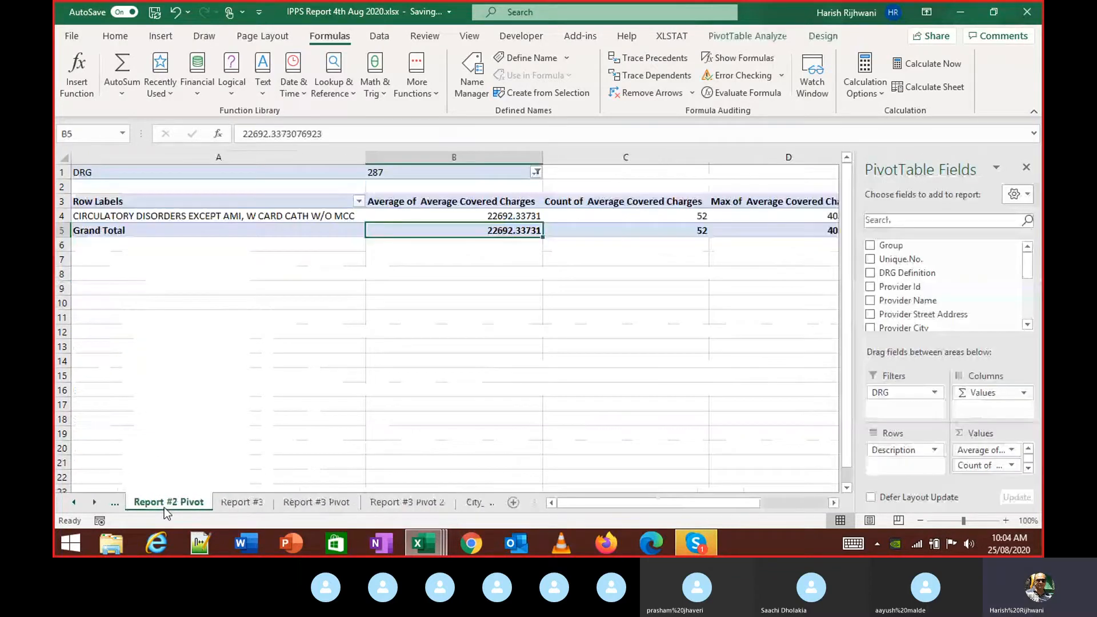
pyautogui.hotkey('ctrl', 'pageup')
pyautogui.hotkey('ctrl', 'pageup')
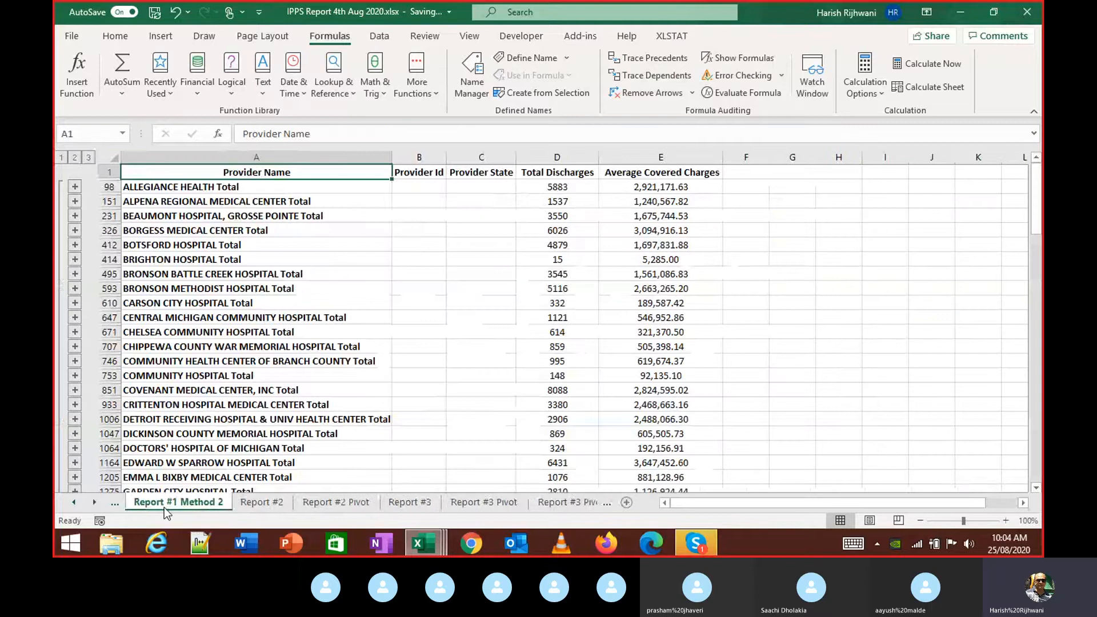
pyautogui.hotkey('ctrl', 'pageup')
pyautogui.press('Left')
pyautogui.press('Left')
pyautogui.press('Left')
pyautogui.press('Left')
pyautogui.press('Left')
pyautogui.press('Left')
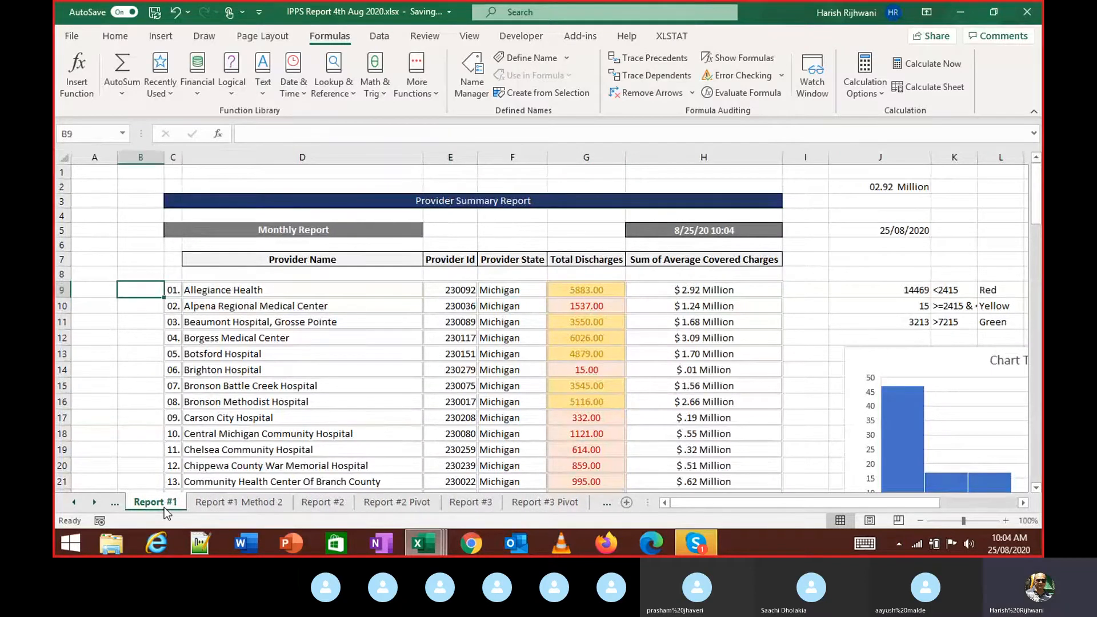
# Step: Start an XLOOKUP formula in cell B9 with the provider name in D9 as the lookup value
pyautogui.write('=xl')
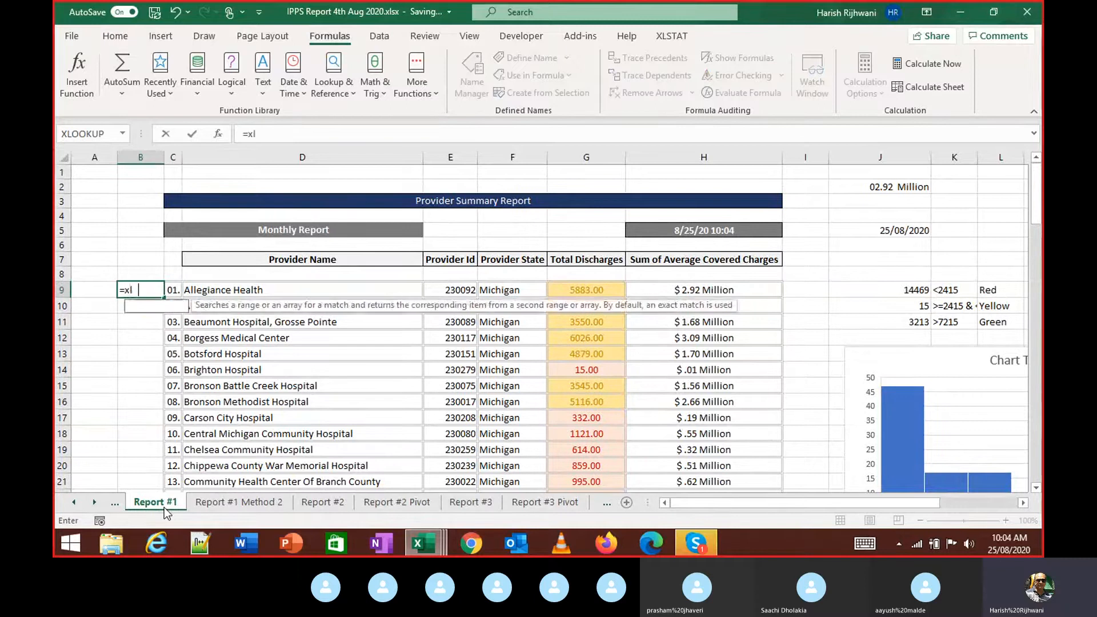
pyautogui.press('Tab')
pyautogui.press('Right')
pyautogui.press('Right')
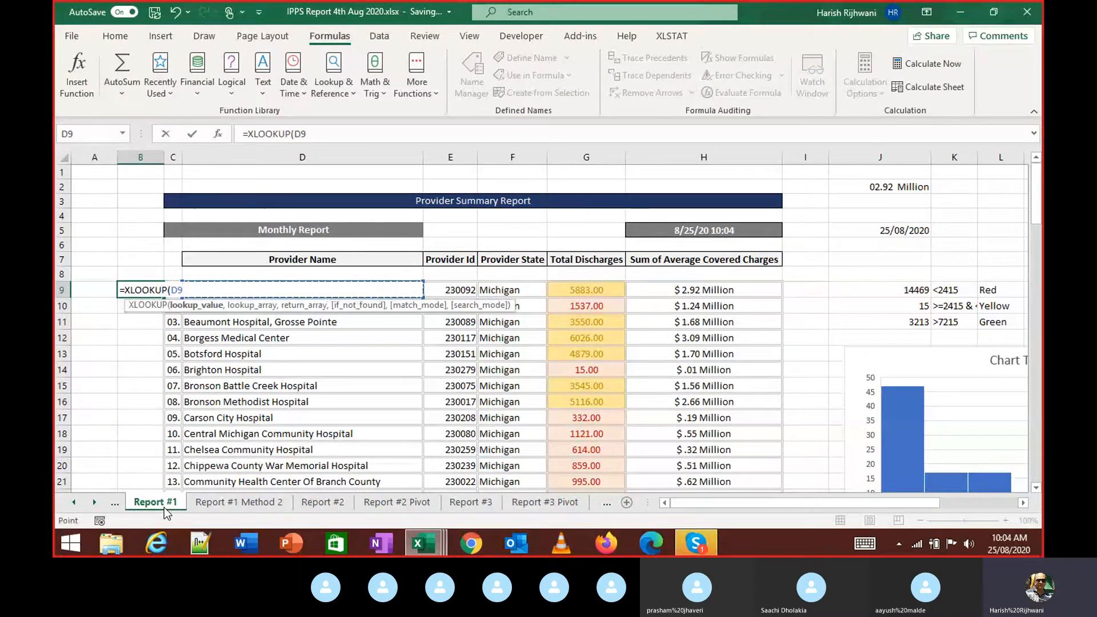
pyautogui.write(',')
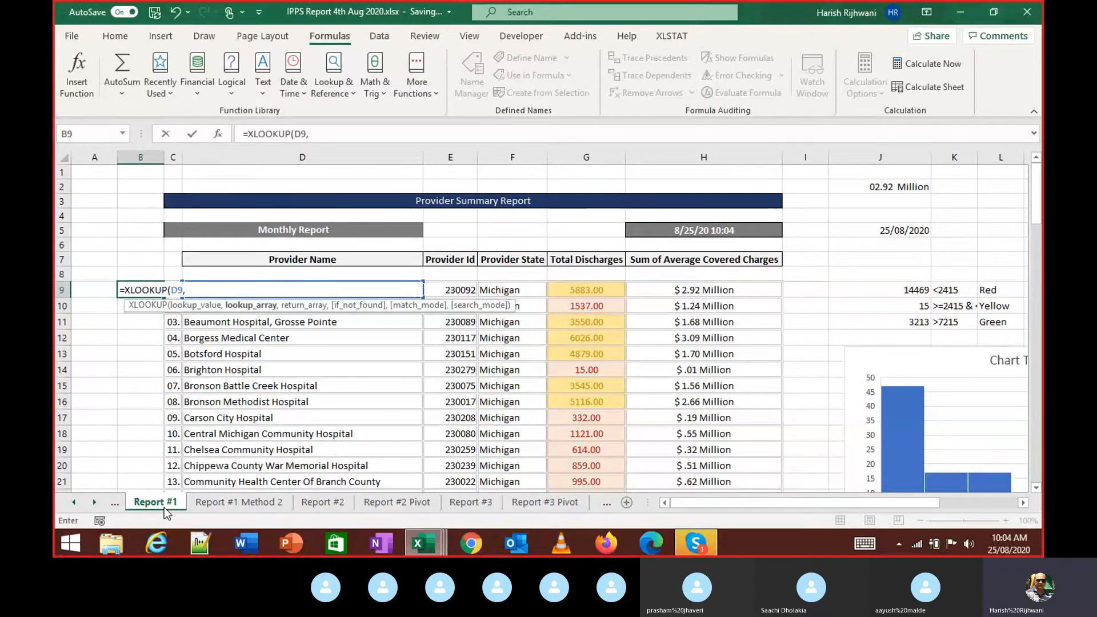
# Step: Set the XLOOKUP lookup array to the provider names in E2:E5420 on the Data sheet
pyautogui.hotkey('ctrl', 'pageup')
pyautogui.hotkey('ctrl', 'pageup')
pyautogui.hotkey('ctrl', 'pageup')
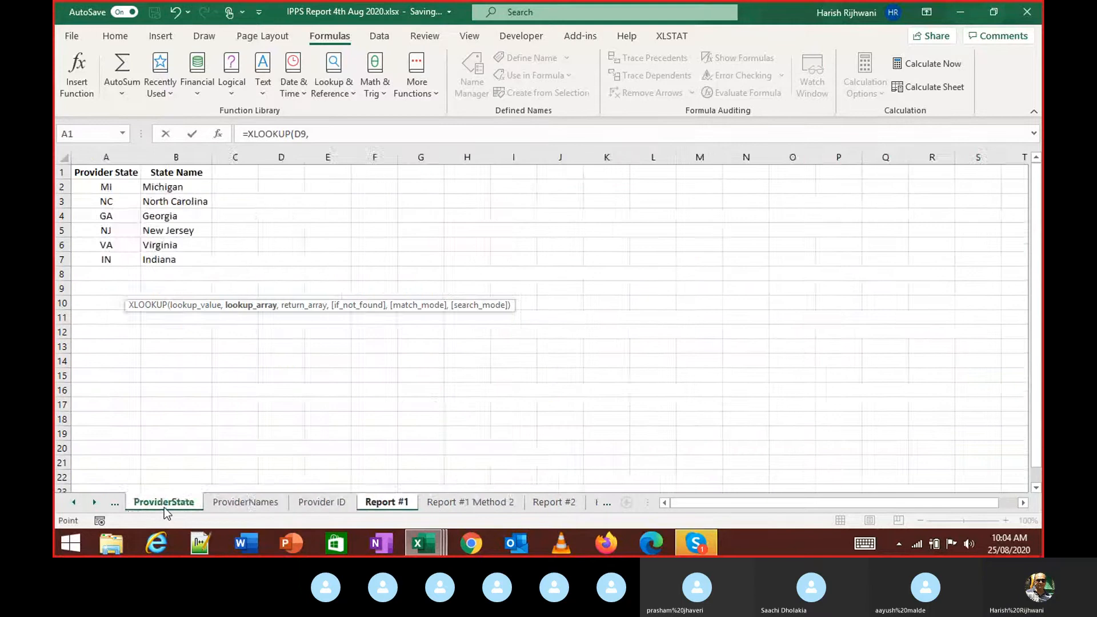
pyautogui.hotkey('ctrl', 'pageup')
pyautogui.press('Down')
pyautogui.press('Right')
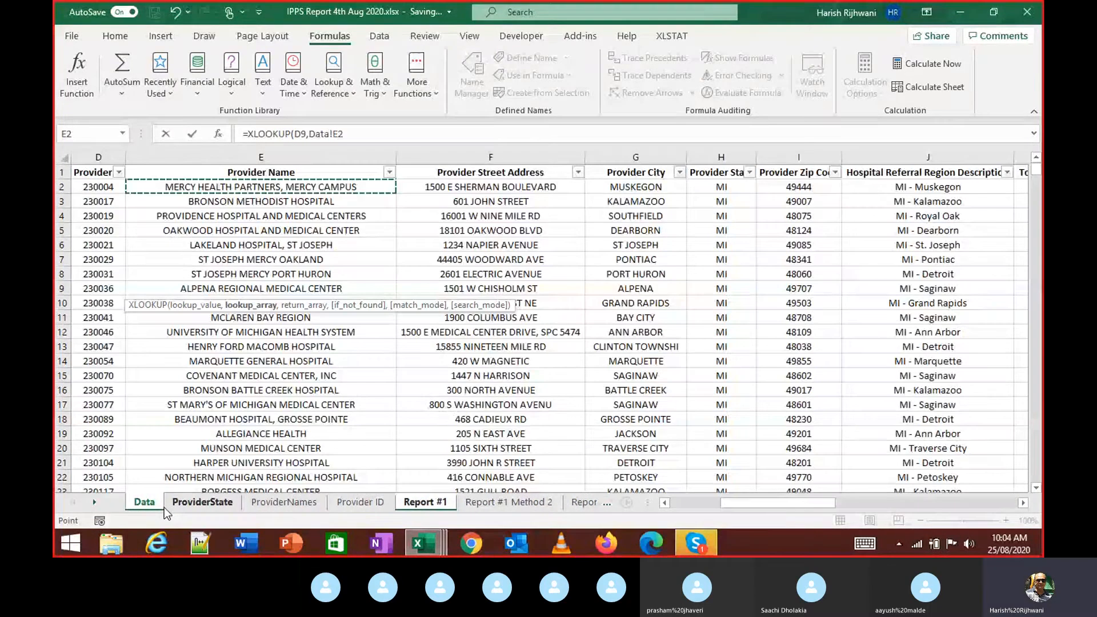
pyautogui.hotkey('ctrl', 'shift', 'Down')
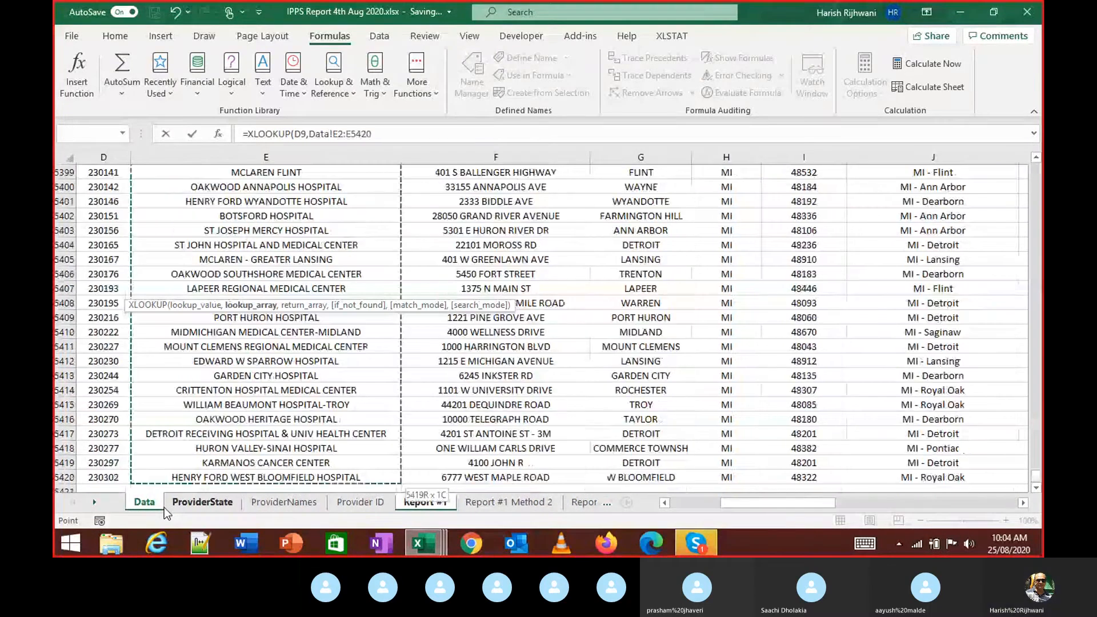
pyautogui.write(',')
# Step: Set the return array to the provider IDs in D2:D5420 on the Data sheet and complete the formula
pyautogui.press('Up')
pyautogui.press('Up')
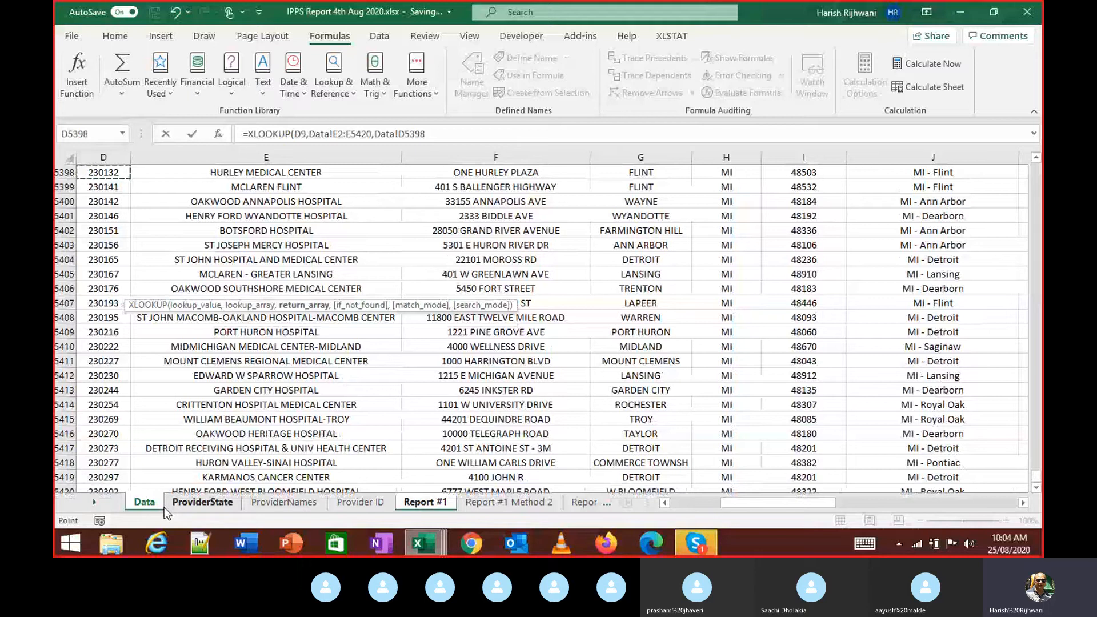
pyautogui.hotkey('ctrl', 'Up')
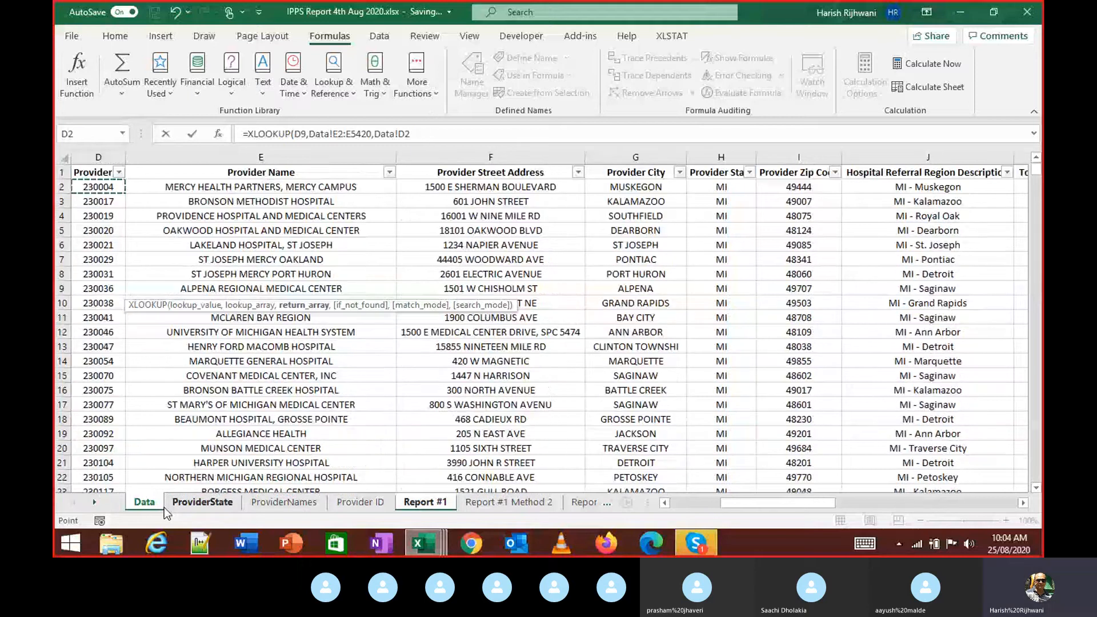
pyautogui.hotkey('ctrl', 'shift', 'Down')
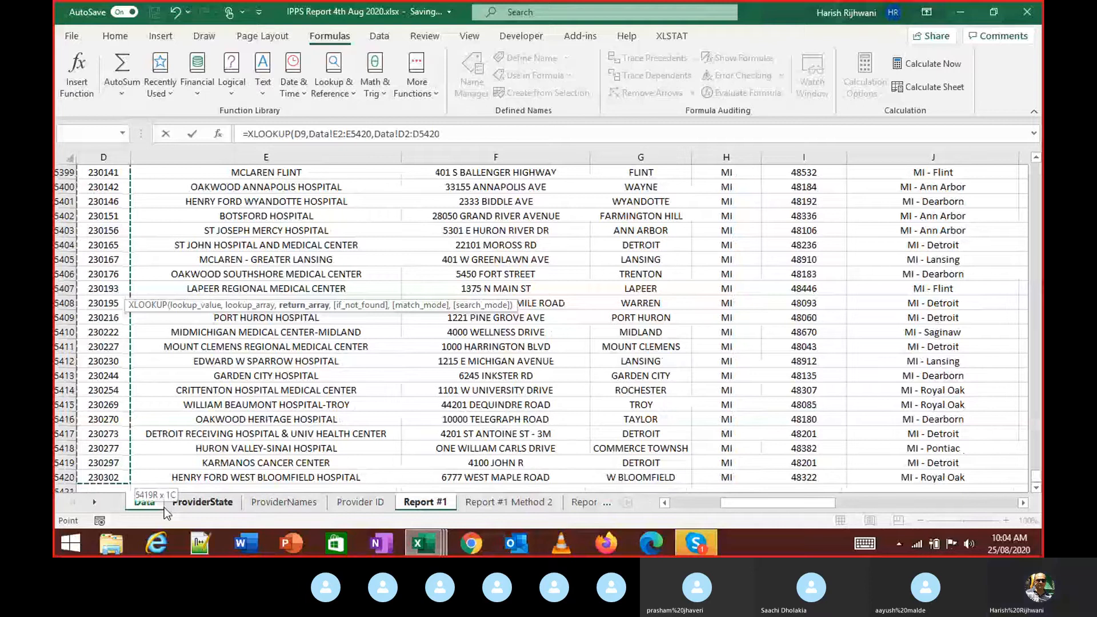
pyautogui.press('Return')
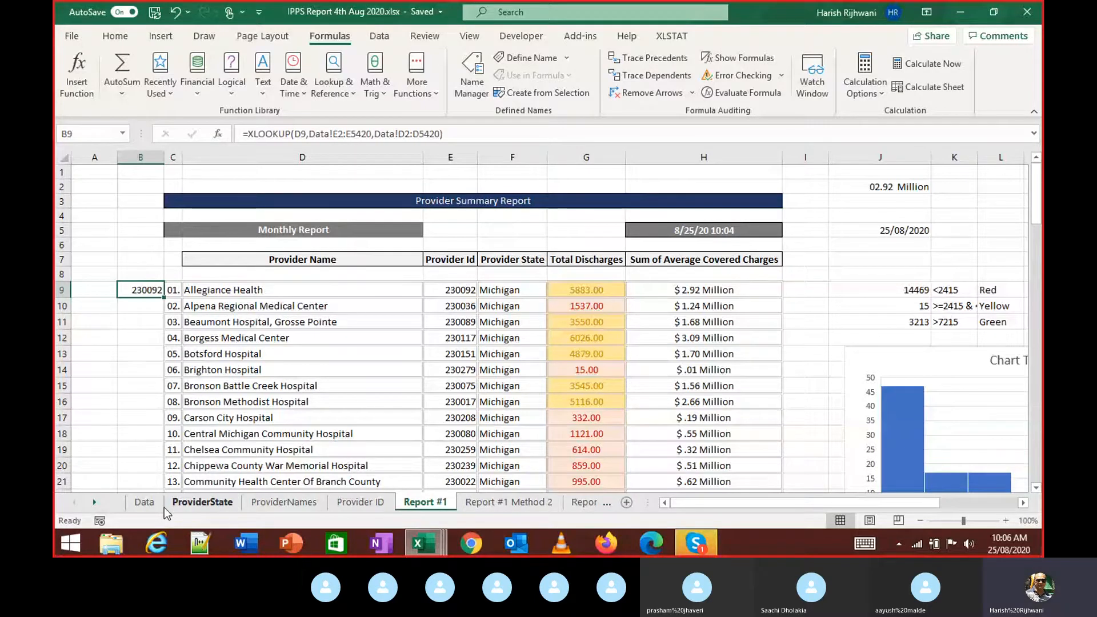
# Step: Check which optional arguments XLOOKUP accepts after the return array in cell B9, keeping the formula as it is
pyautogui.press('F2')
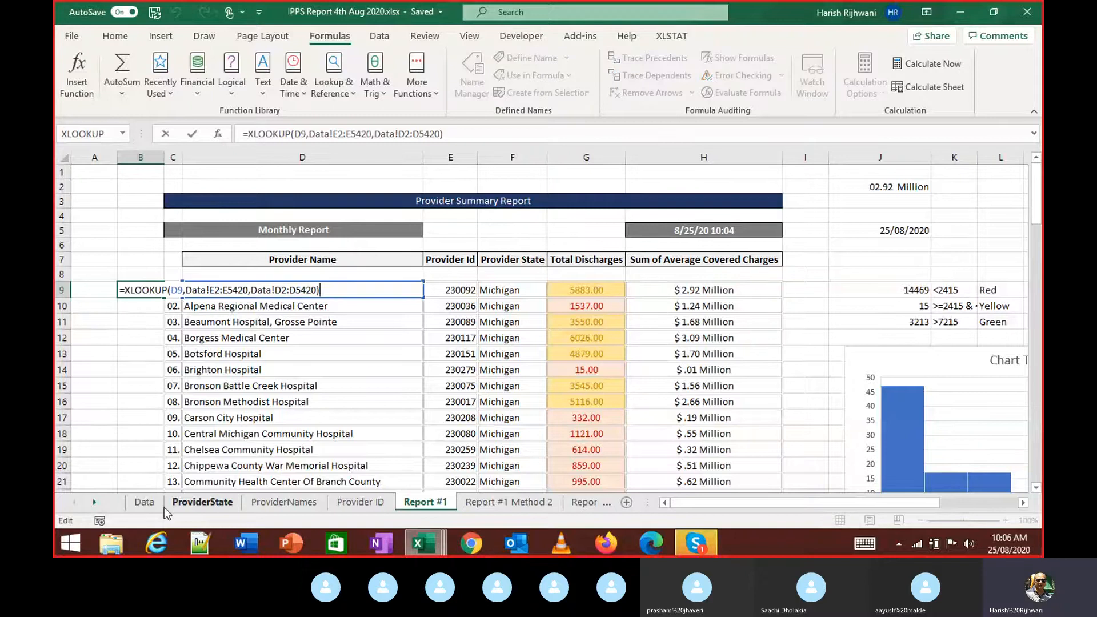
pyautogui.write(',')
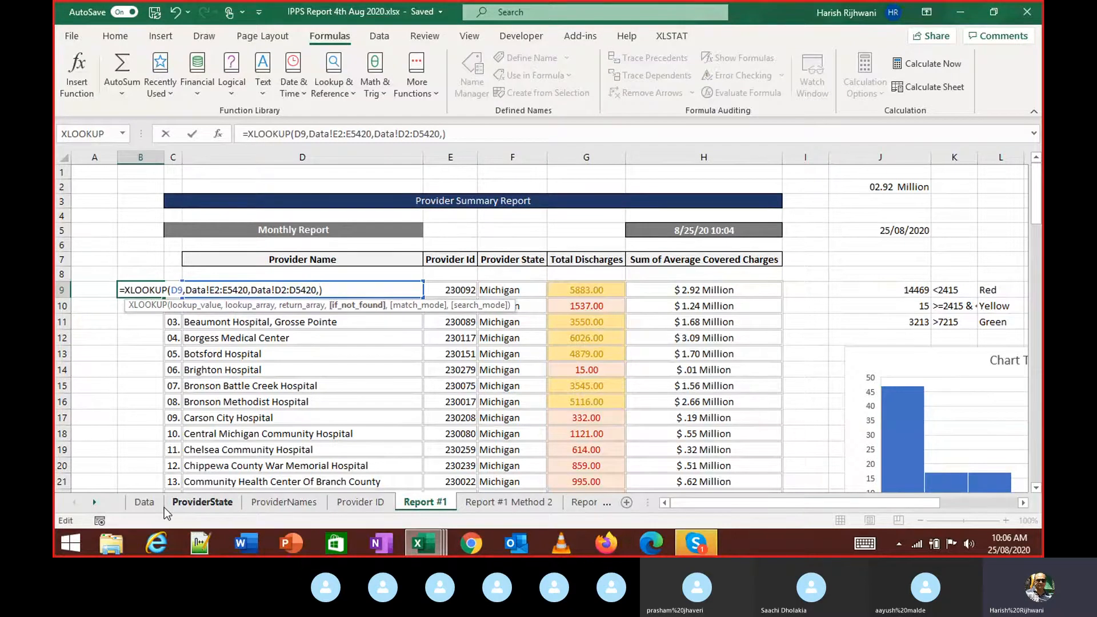
pyautogui.press('BackSpace')
pyautogui.hotkey('ctrl', 'Return')
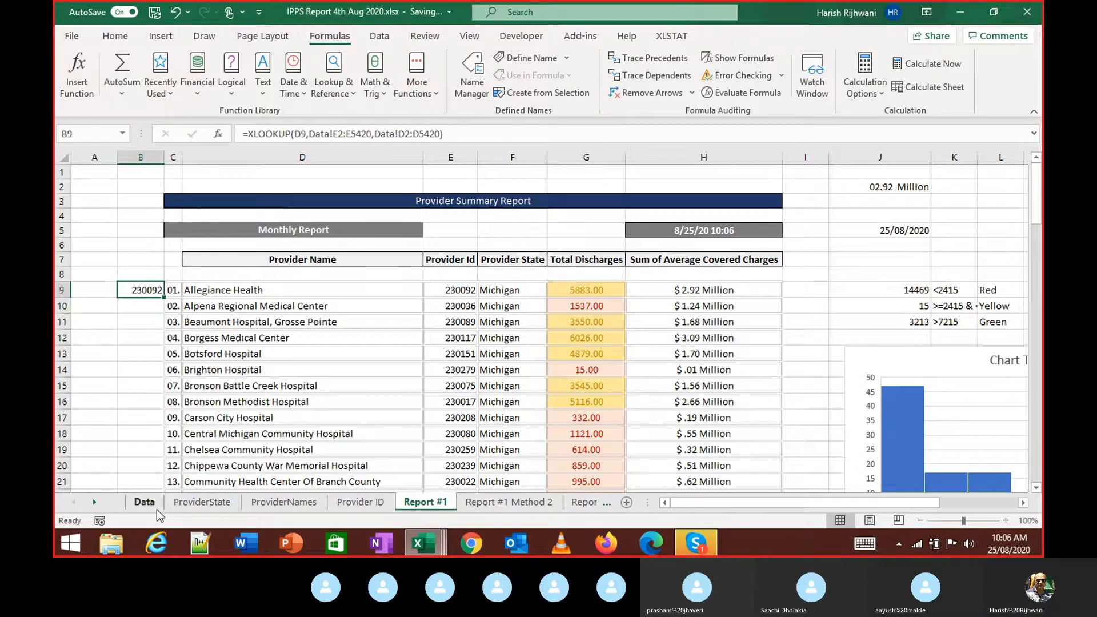
# Step: Center the lookup result in cell B9 horizontally
pyautogui.click(115, 35)
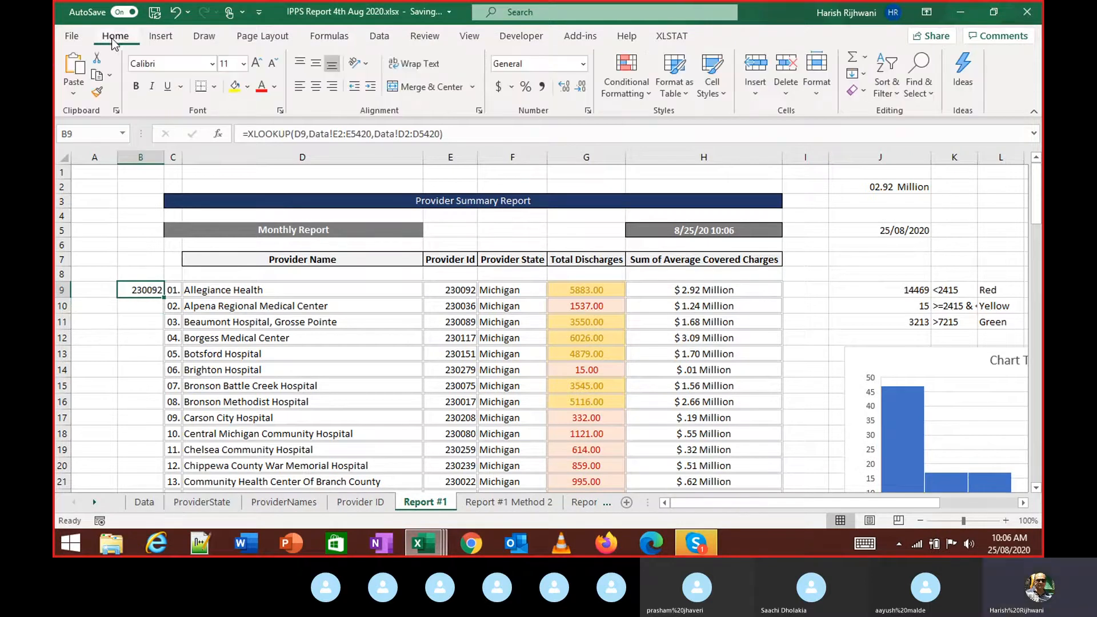
pyautogui.click(316, 86)
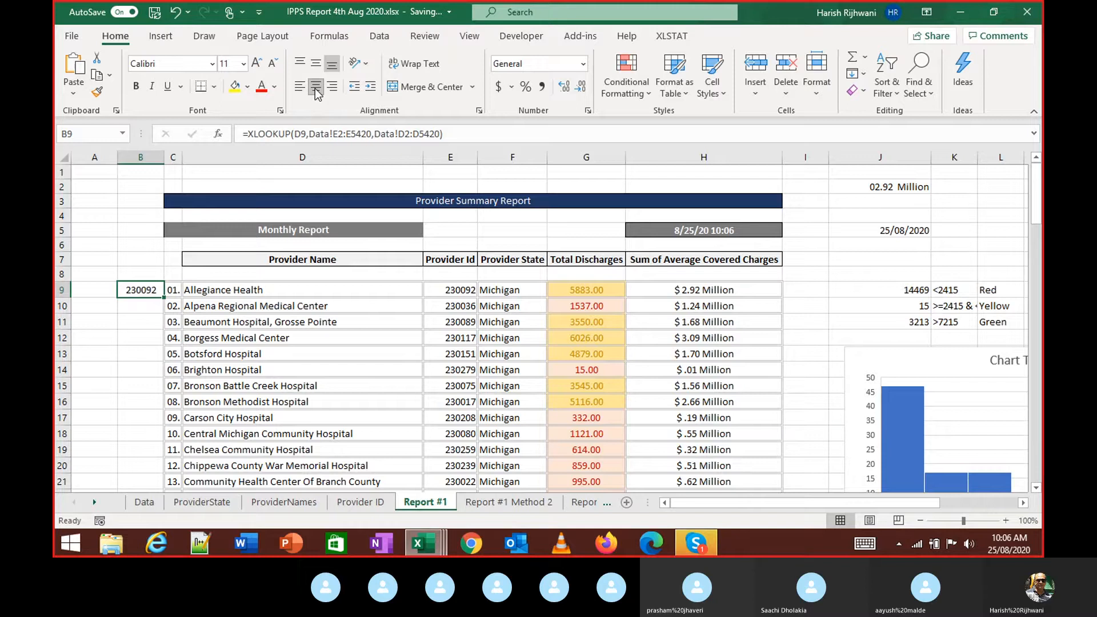
pyautogui.click(147, 350)
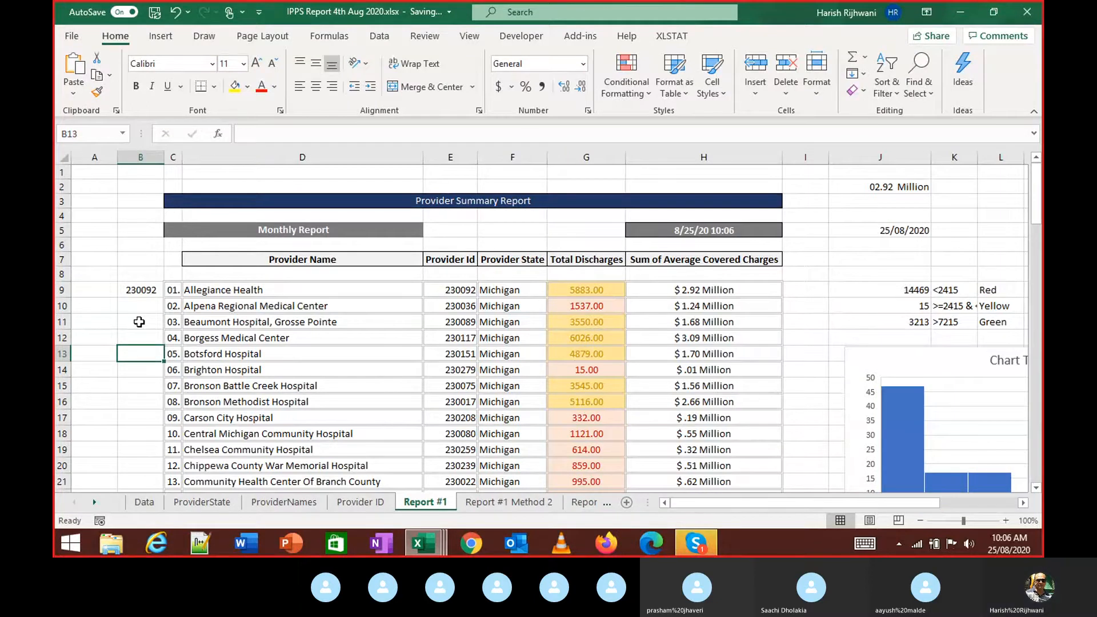
# Step: Switch to the Skype call window to check the chat for replies, and return to the Excel workbook
pyautogui.hotkey('alt', 'Tab')
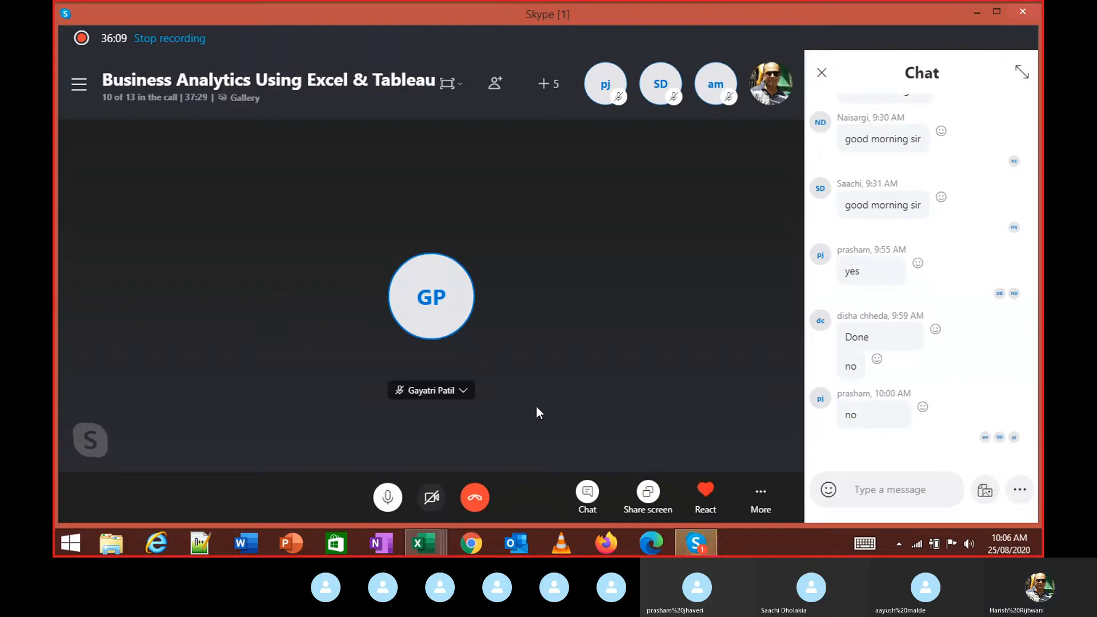
pyautogui.hotkey('alt', 'Tab')
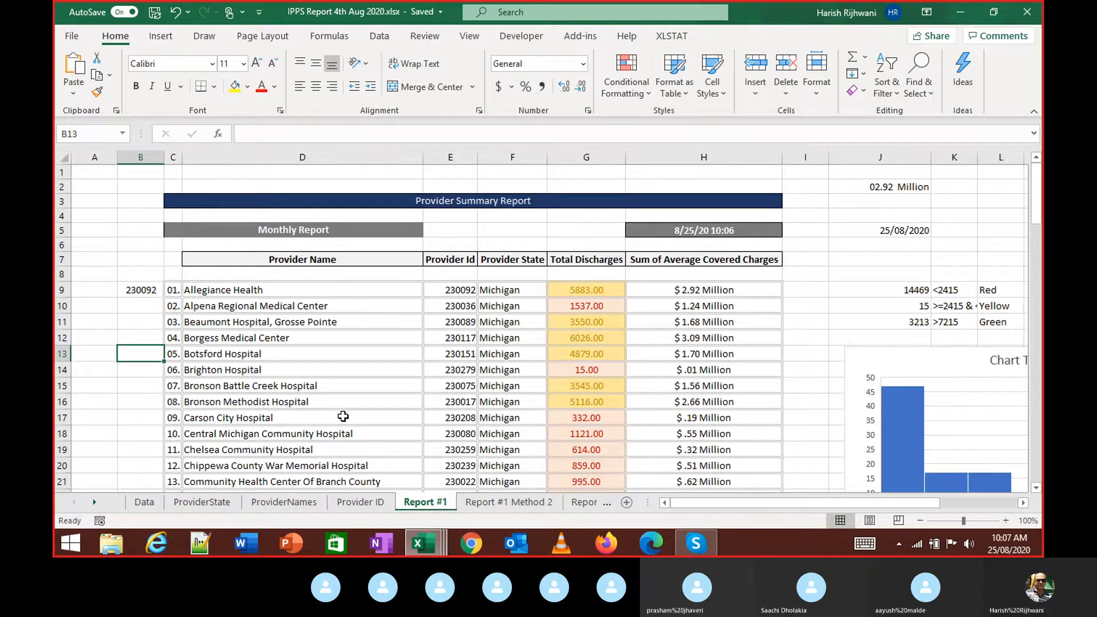
pyautogui.hotkey('alt', 'Tab')
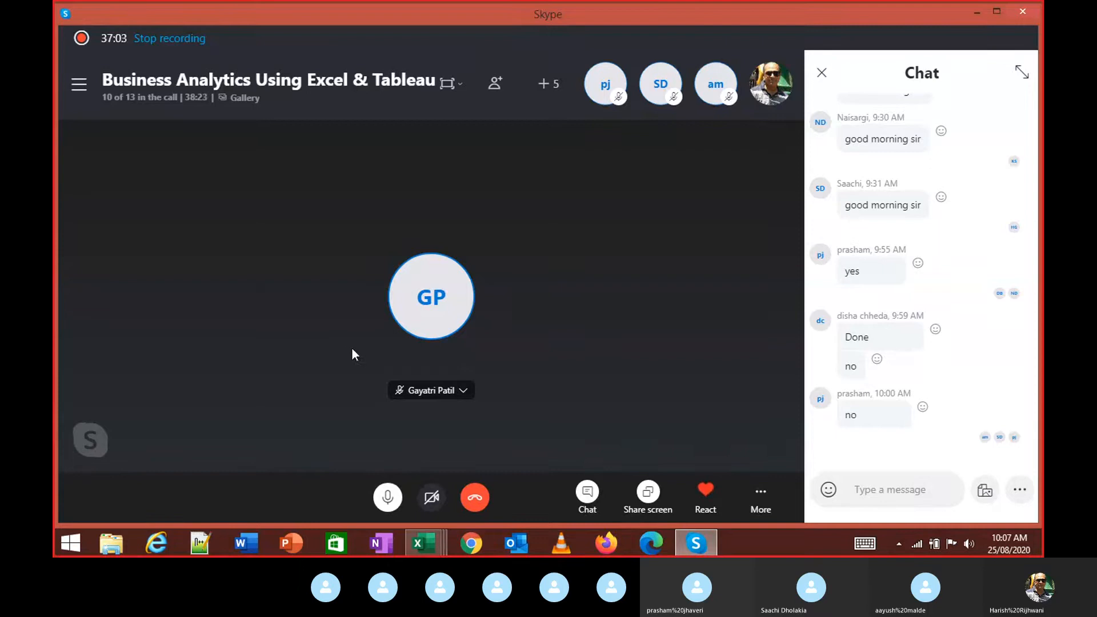
pyautogui.hotkey('alt', 'Tab')
# Step: Review the ranges used by the XLOOKUP formula in cell B9 without changing it
pyautogui.click(142, 289)
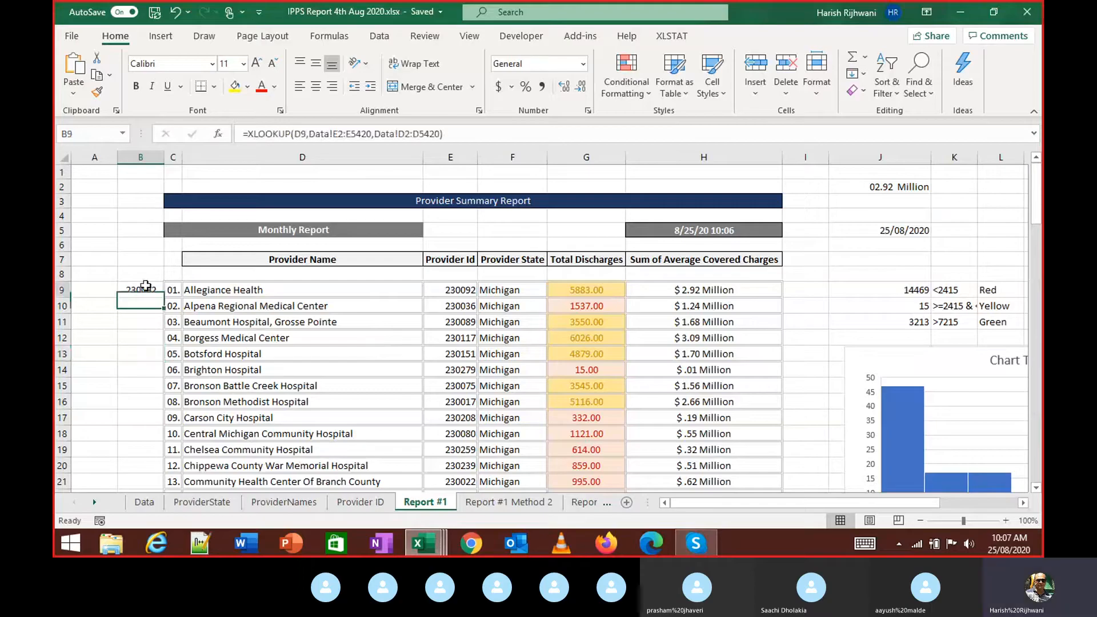
pyautogui.press('F2')
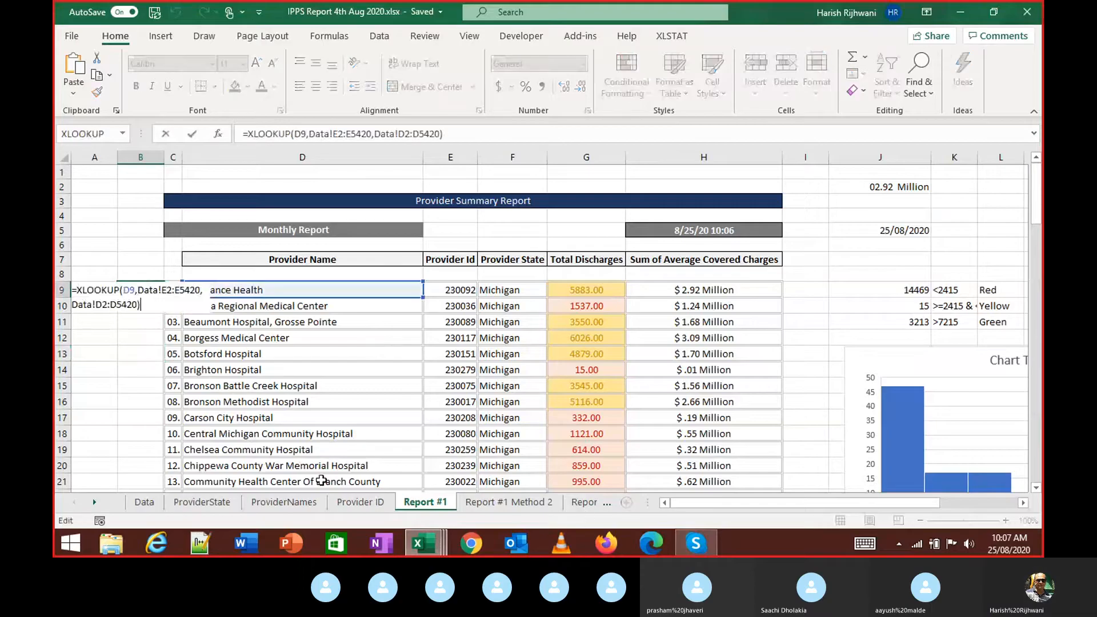
pyautogui.press('Escape')
pyautogui.press('F2')
pyautogui.press('Escape')
# Step: Try "NA" as the If_not_found argument of B9's XLOOKUP, inspect the remaining optional arguments, and discard the change
pyautogui.click(337, 36)
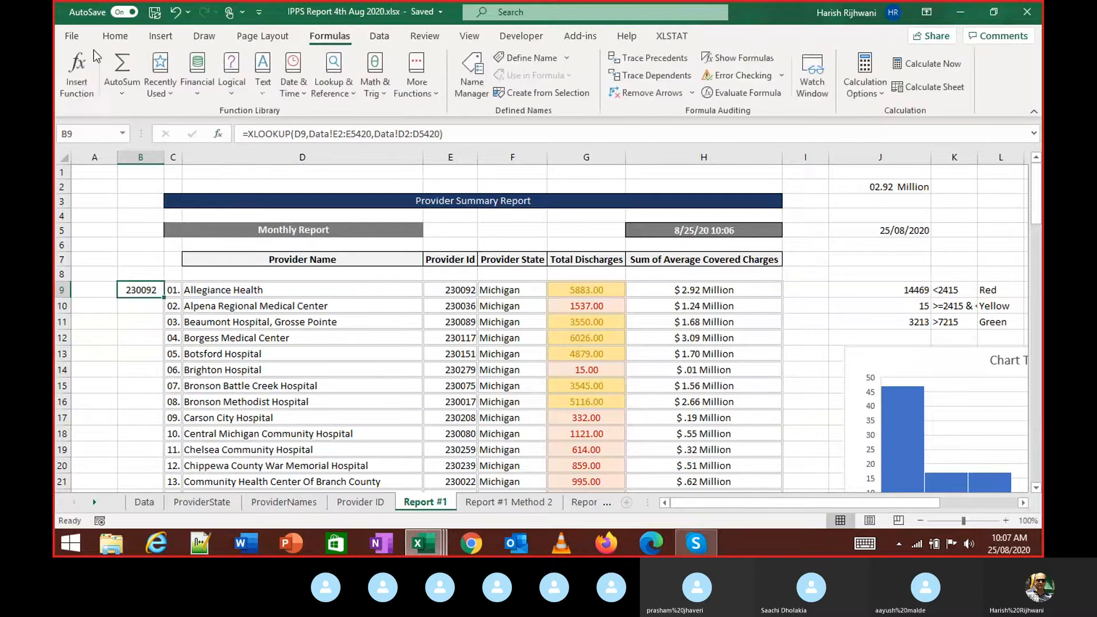
pyautogui.click(76, 74)
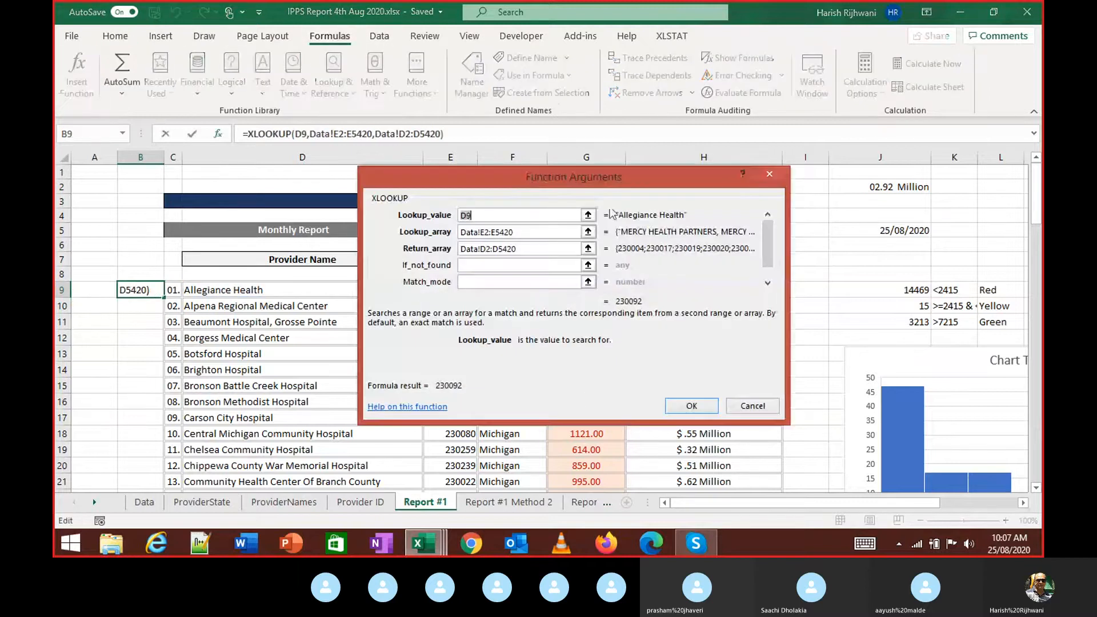
pyautogui.moveTo(616, 193); pyautogui.dragTo(677, 215)
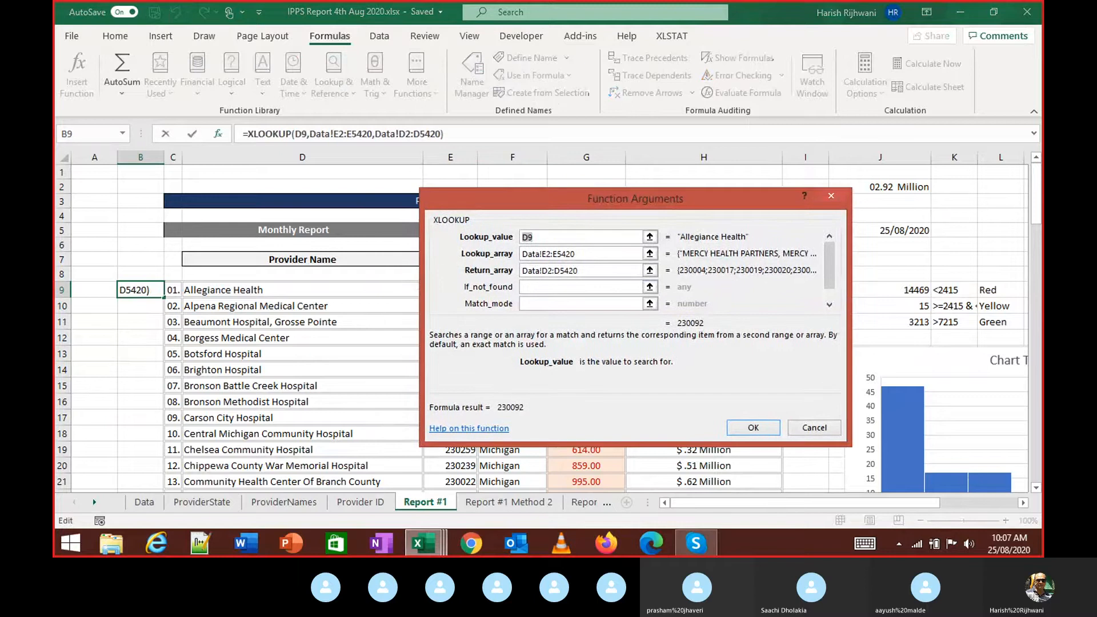
pyautogui.click(610, 287)
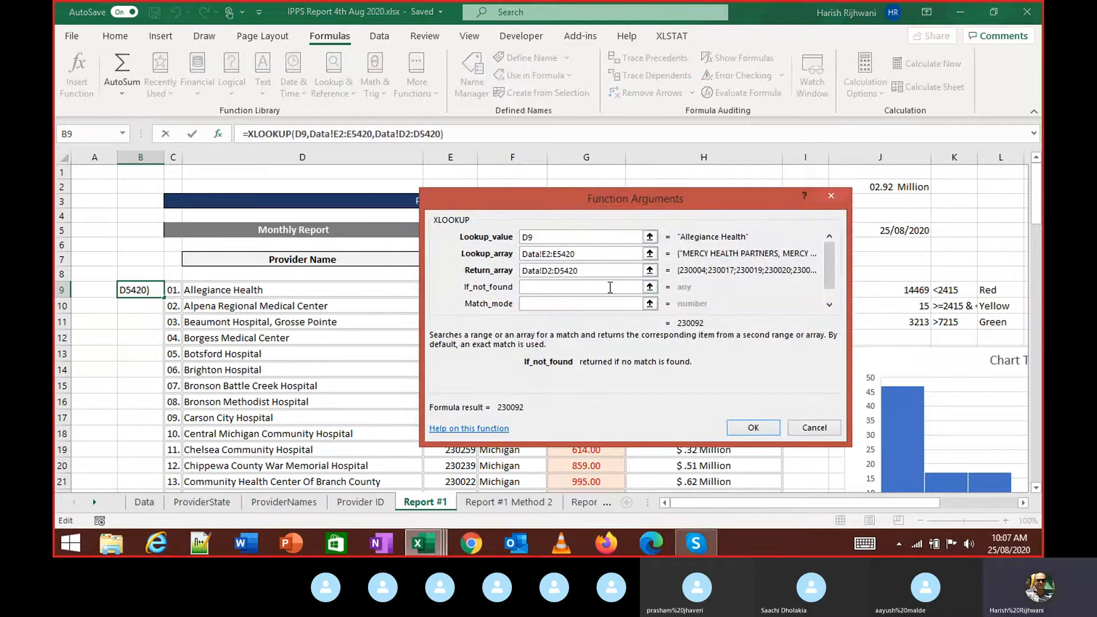
pyautogui.write('NA')
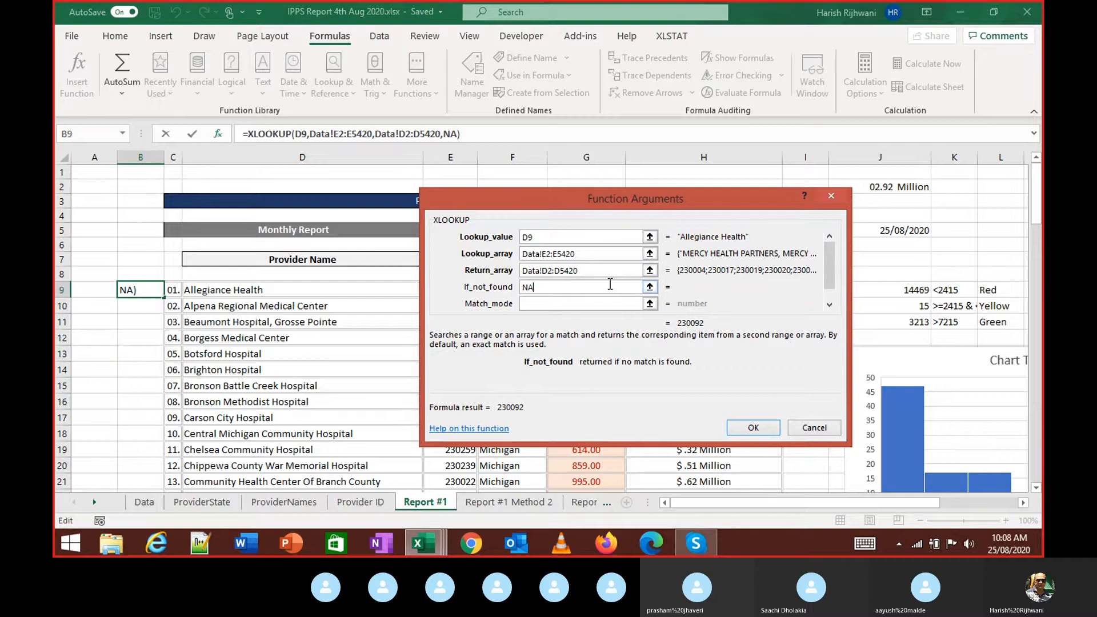
pyautogui.press('Tab')
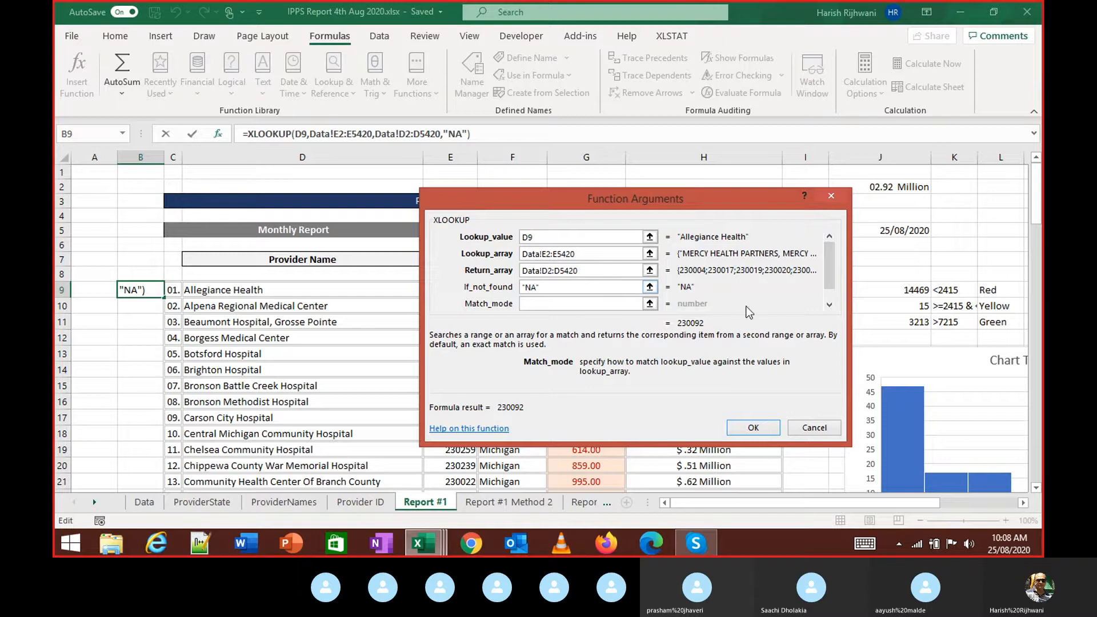
pyautogui.click(833, 291)
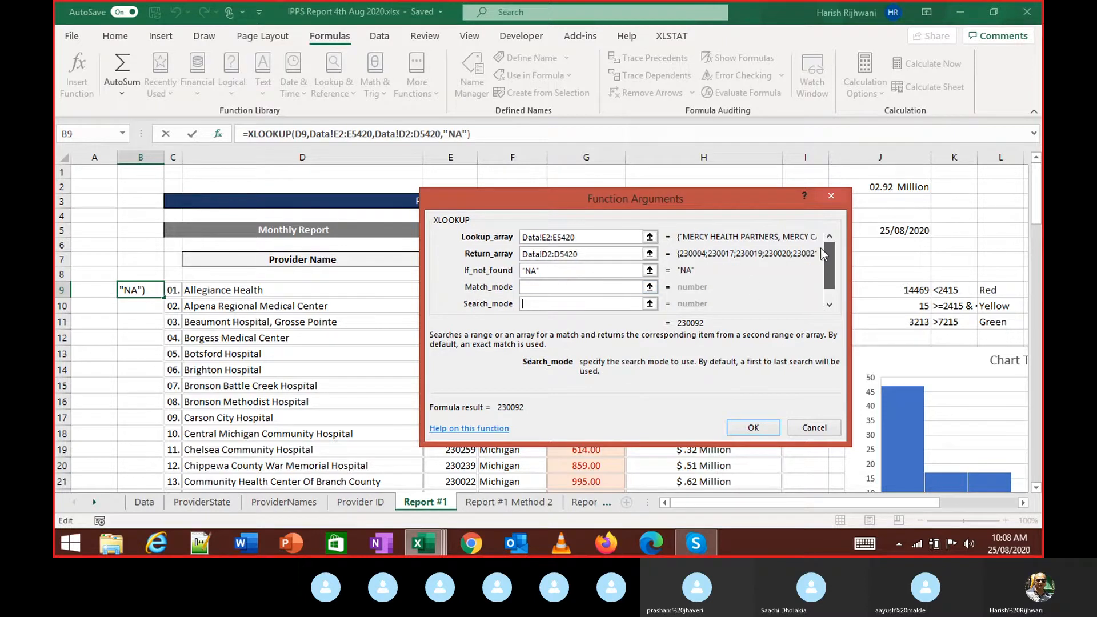
pyautogui.click(829, 246)
pyautogui.click(831, 197)
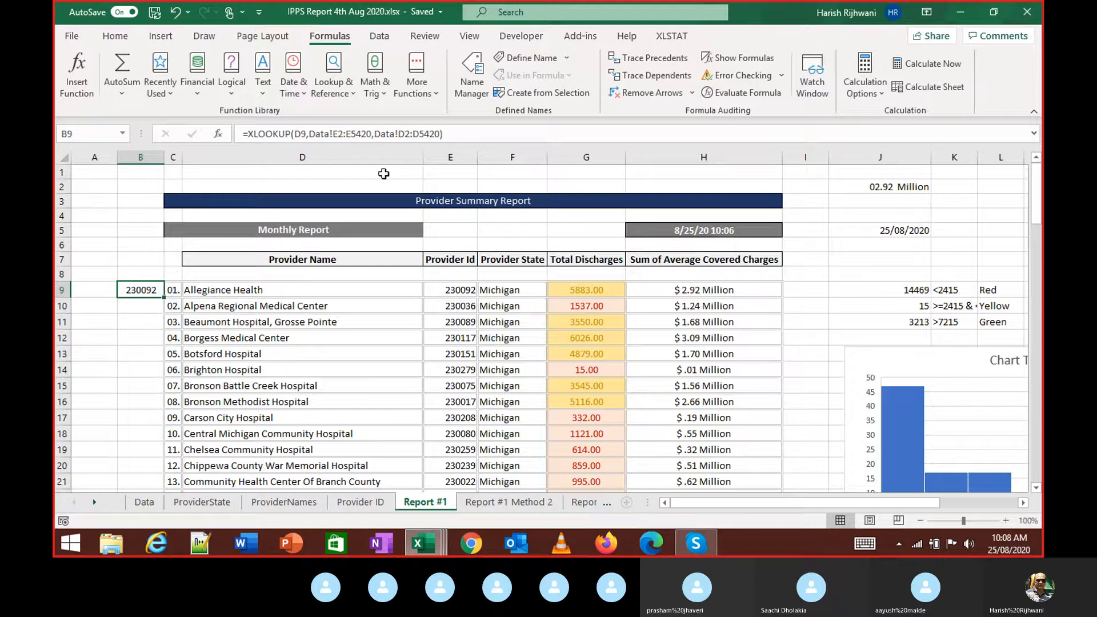
pyautogui.press('F2')
pyautogui.hotkey('ctrl', 'Return')
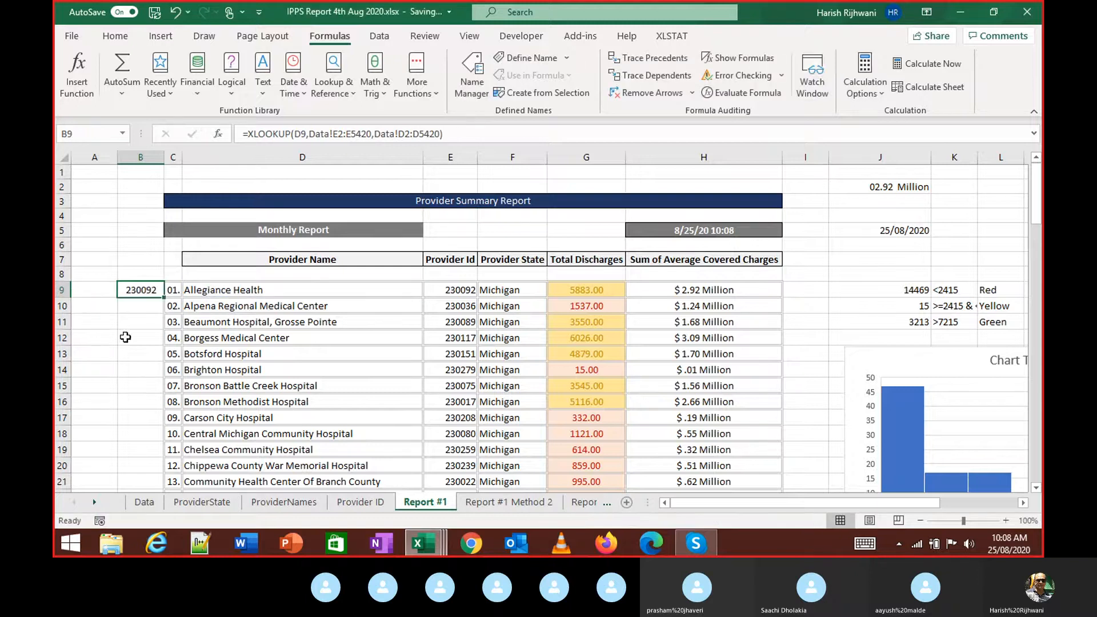
# Step: Check the Skype call window once more and come back to the IPPS Report workbook in Excel
pyautogui.hotkey('alt', 'Tab')
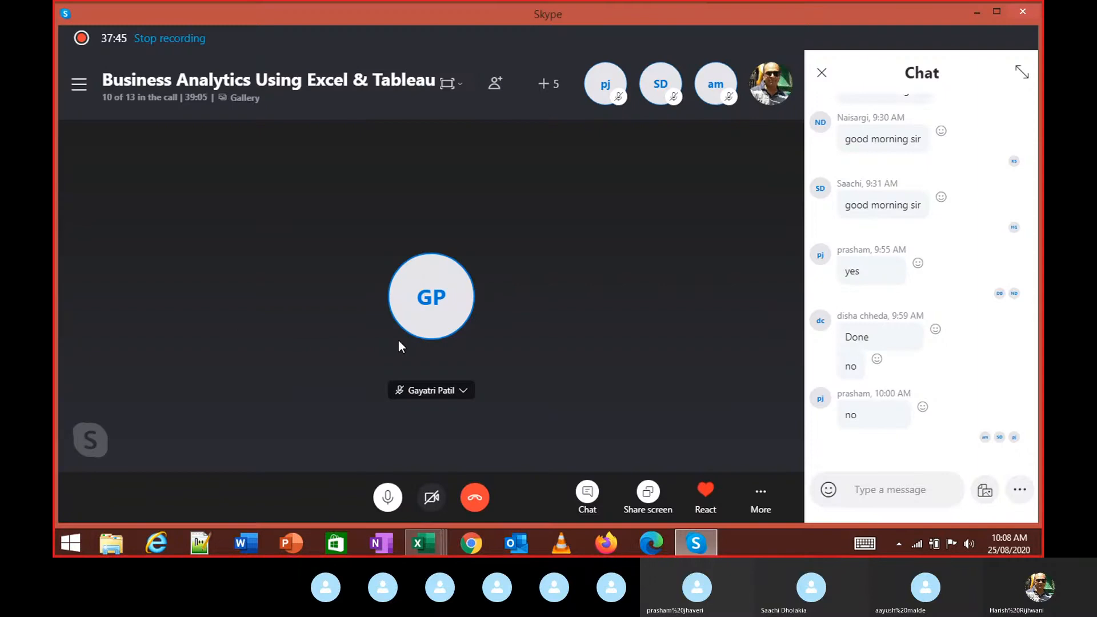
pyautogui.hotkey('alt', 'Tab')
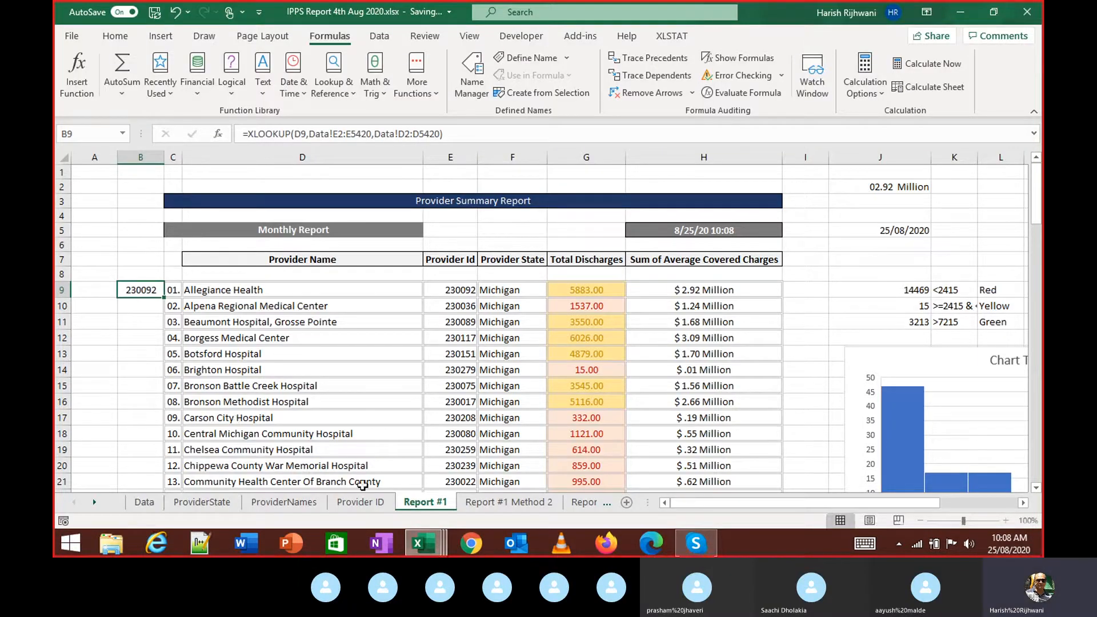
# Step: Switch to IPPS Data Assignment.xlsx, review the assignments on its Report sheet, and return to IPPS Report 4th Aug 2020.xlsx
pyautogui.hotkey('alt', 'w')
pyautogui.press('w')
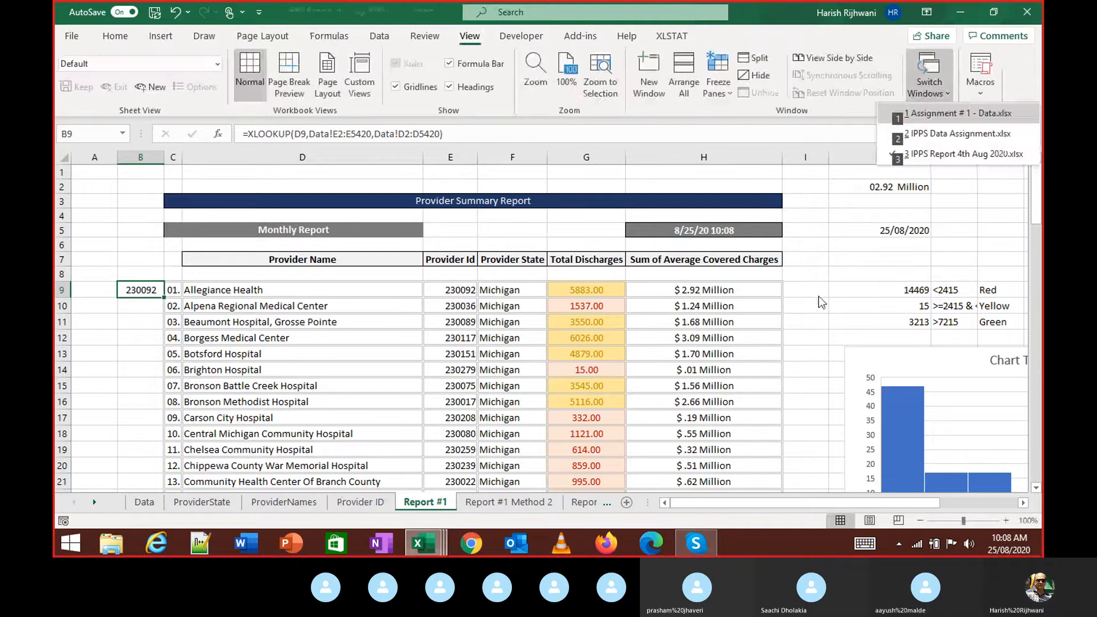
pyautogui.click(938, 133)
pyautogui.scroll(-3, 462, 346)
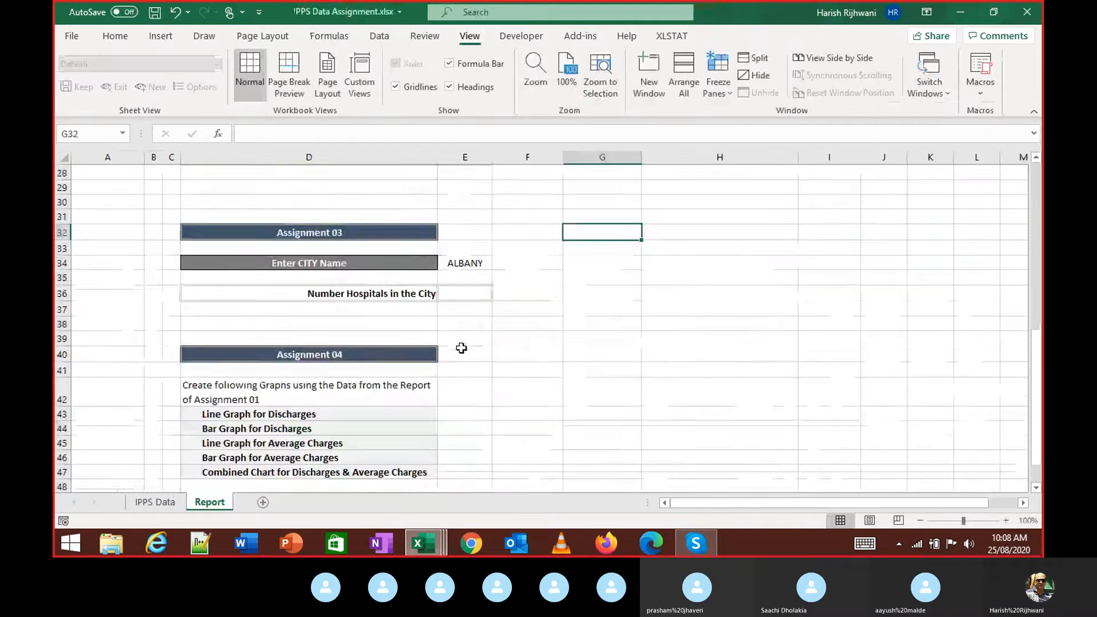
pyautogui.scroll(2, 482, 320)
pyautogui.scroll(7, 481, 320)
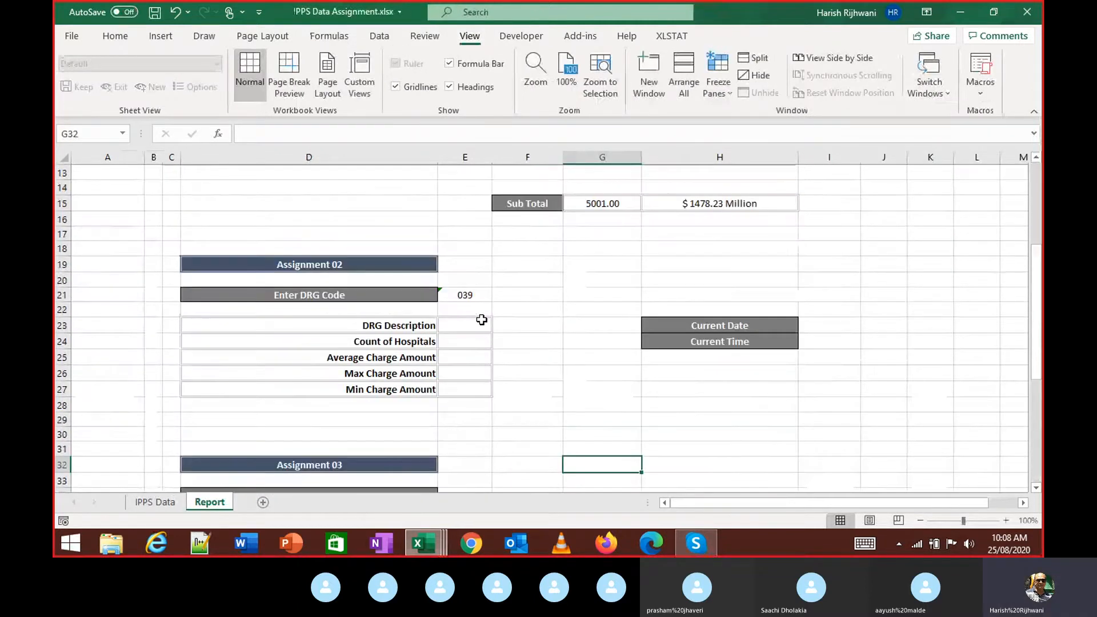
pyautogui.moveTo(347, 282); pyautogui.dragTo(743, 388)
pyautogui.click(572, 417)
pyautogui.scroll(-2, 325, 423)
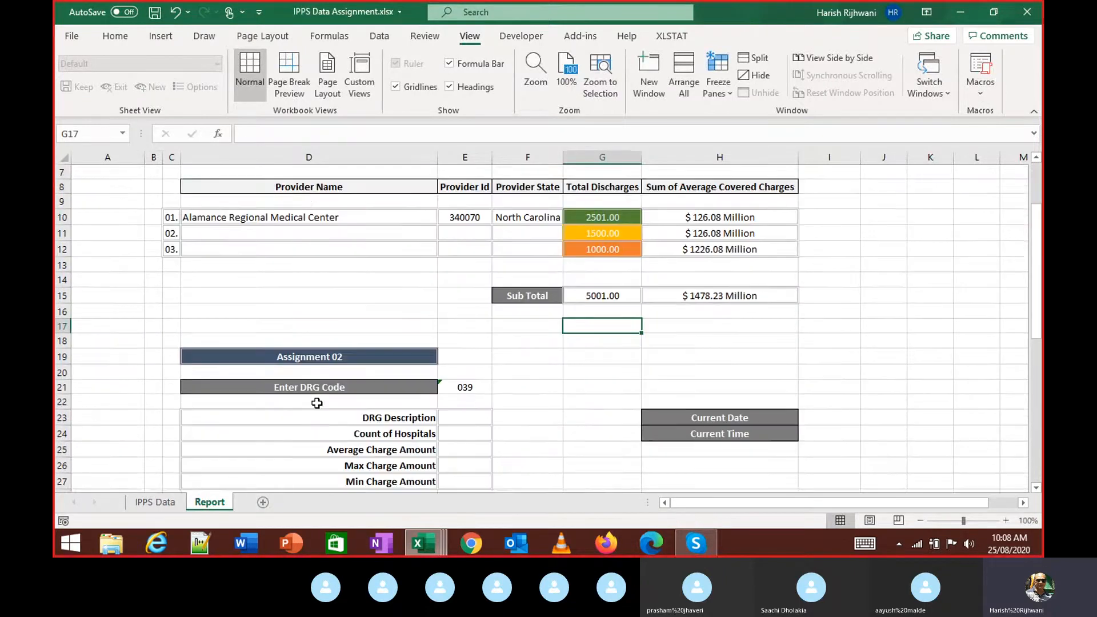
pyautogui.scroll(-1, 324, 381)
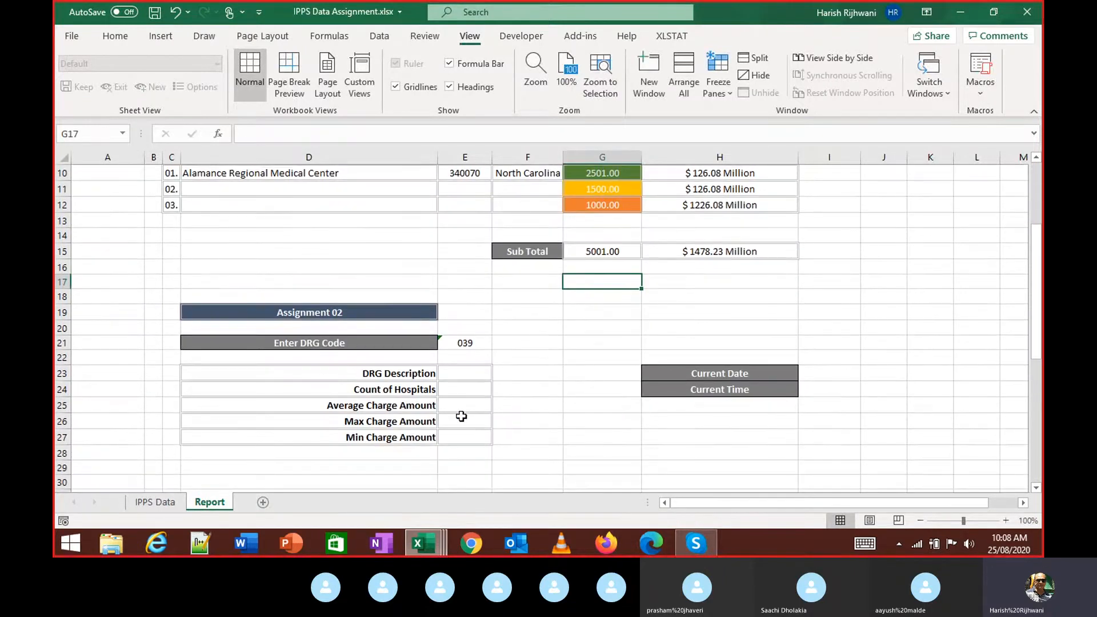
pyautogui.scroll(-3, 461, 416)
pyautogui.scroll(-1, 414, 408)
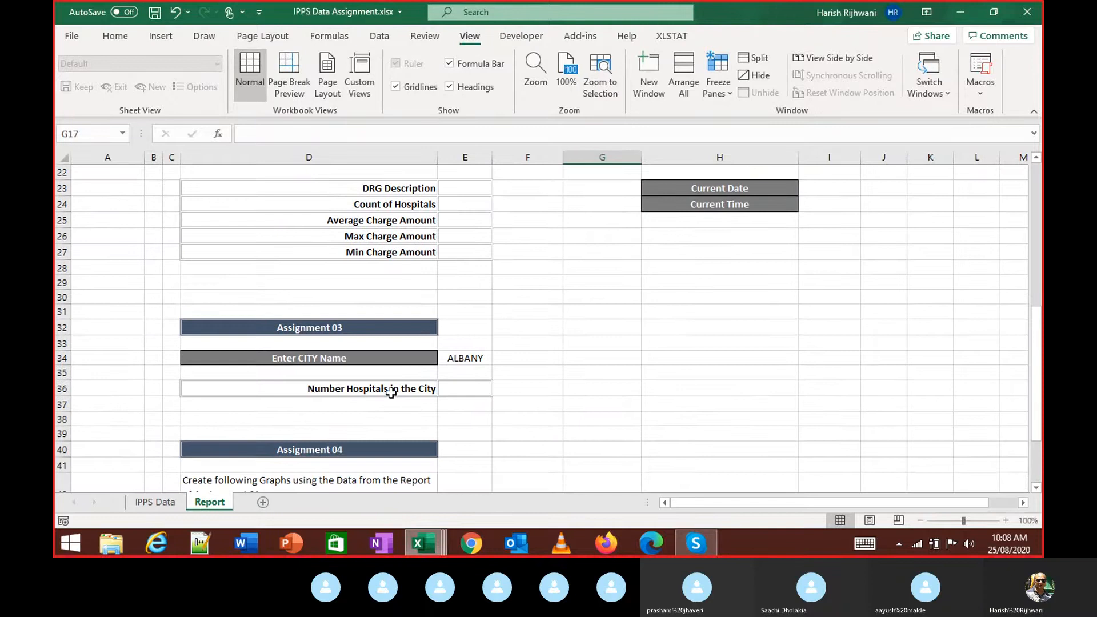
pyautogui.click(391, 393)
pyautogui.scroll(-1, 392, 393)
pyautogui.scroll(2, 423, 344)
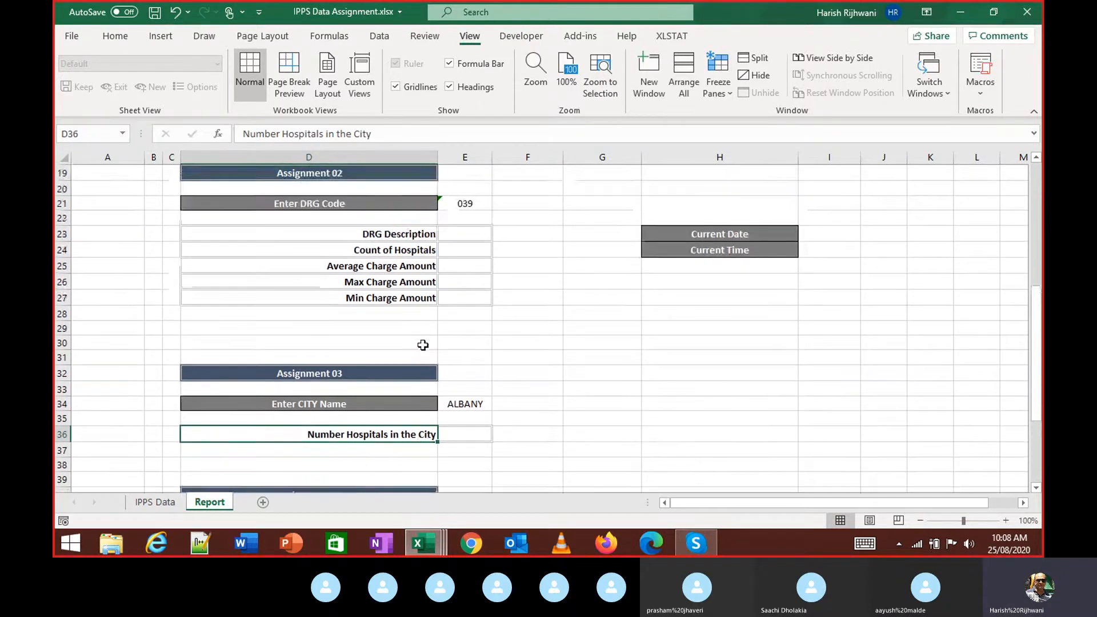
pyautogui.hotkey('alt', 'Tab')
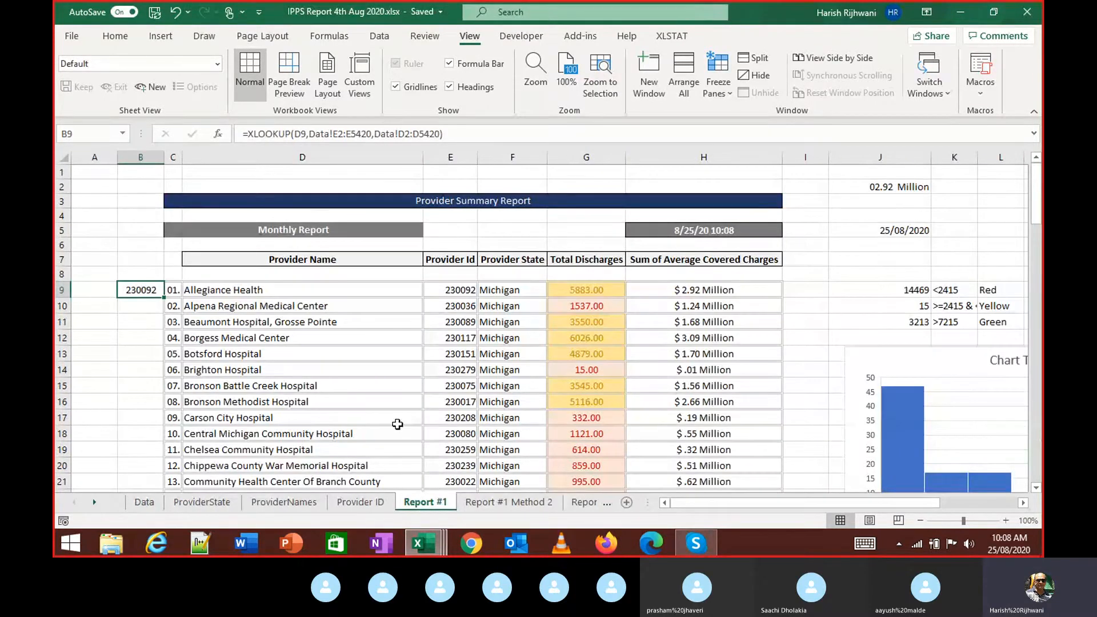
# Step: Create a PivotTable on a new worksheet from the range A1:O5420 of the Data sheet
pyautogui.click(142, 503)
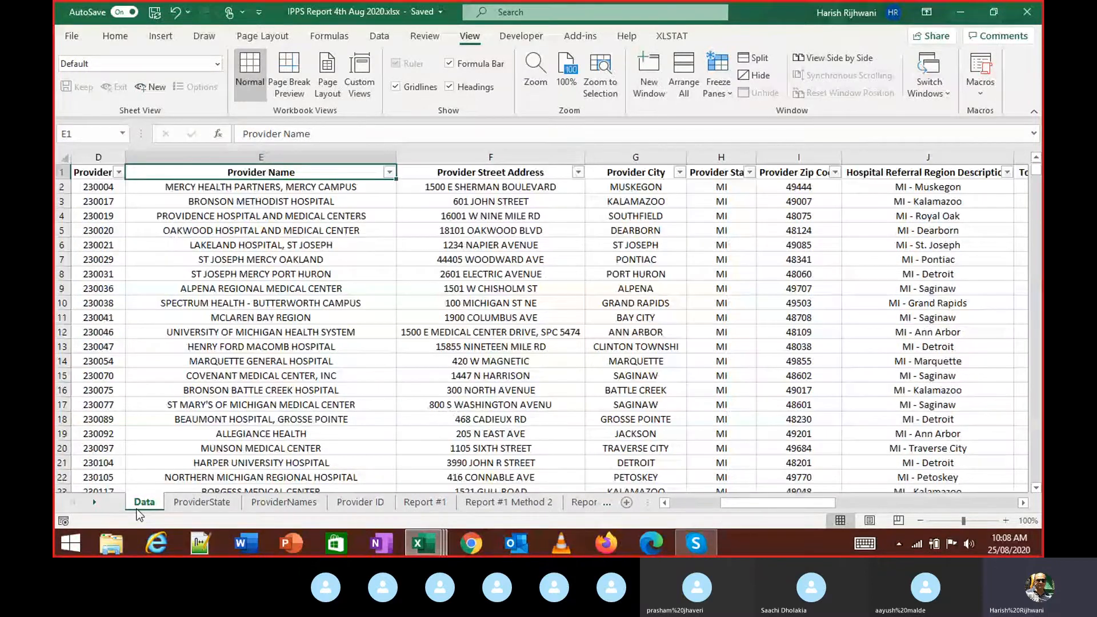
pyautogui.hotkey('ctrl', 'shift', 'Right')
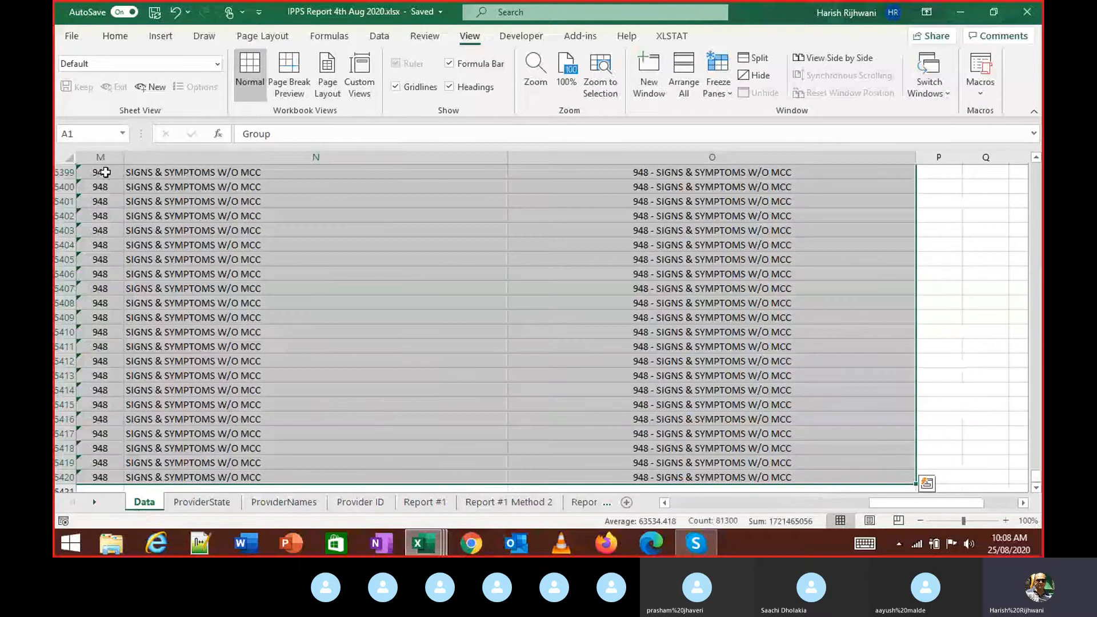
pyautogui.click(161, 36)
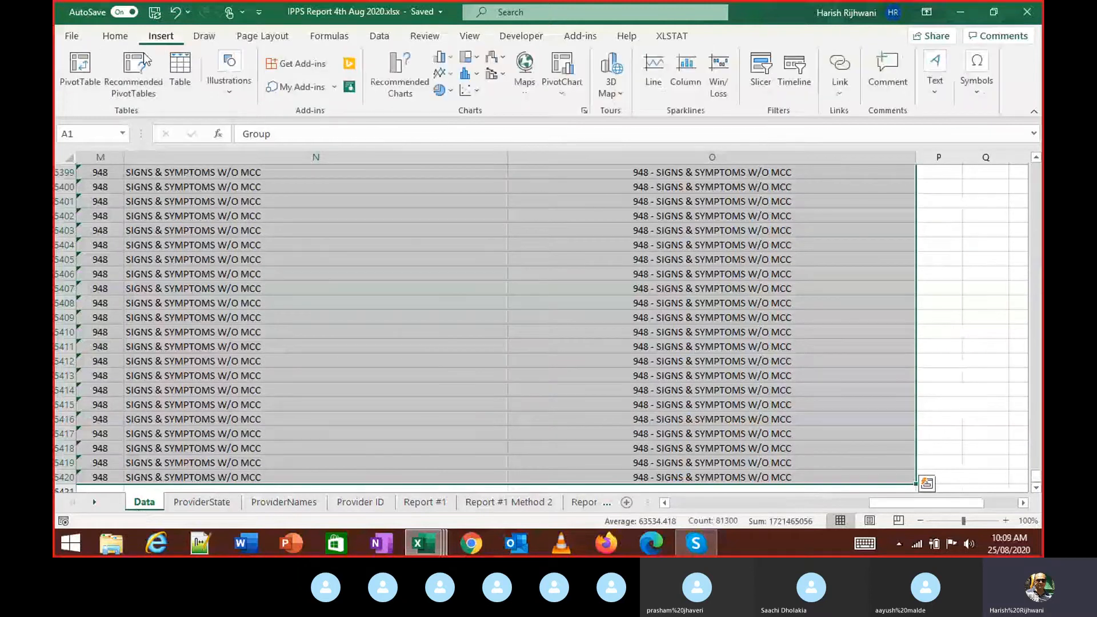
pyautogui.click(84, 67)
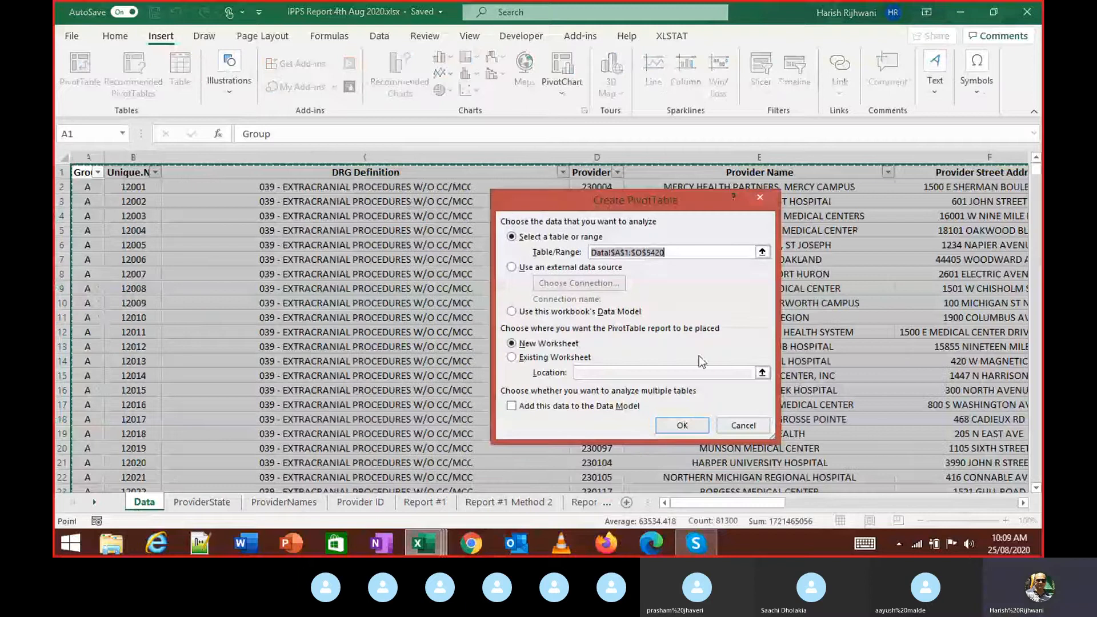
pyautogui.click(683, 426)
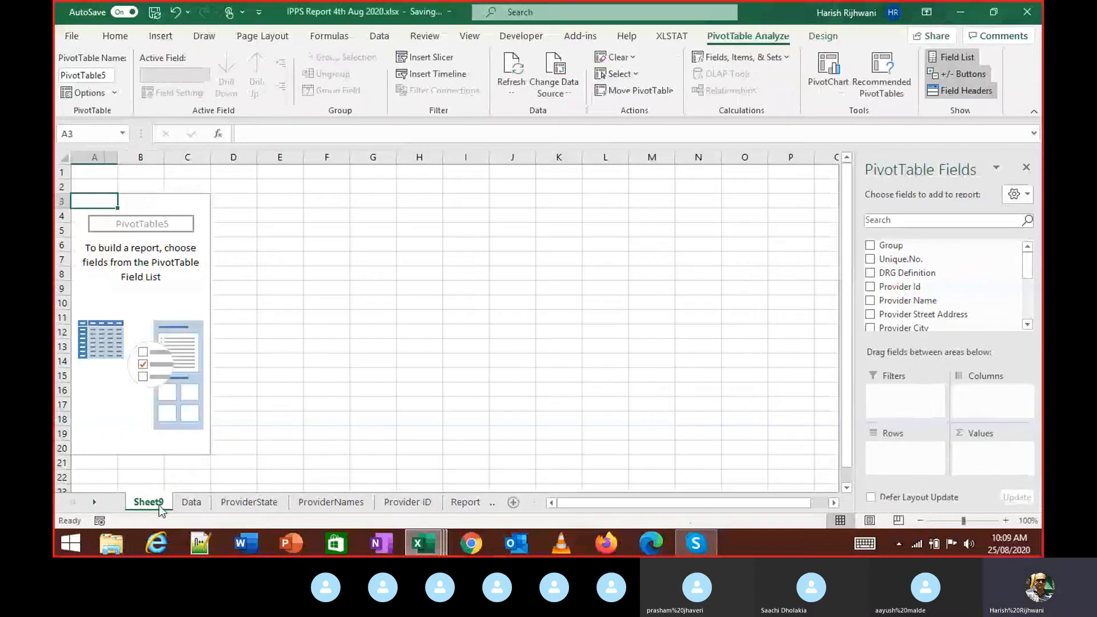
# Step: Move the new pivot sheet between Report #1 Method 2 and Report #2, and rename it Report #1 Method 3
pyautogui.scroll(-3, 474, 506)
pyautogui.moveTo(475, 505); pyautogui.dragTo(366, 503)
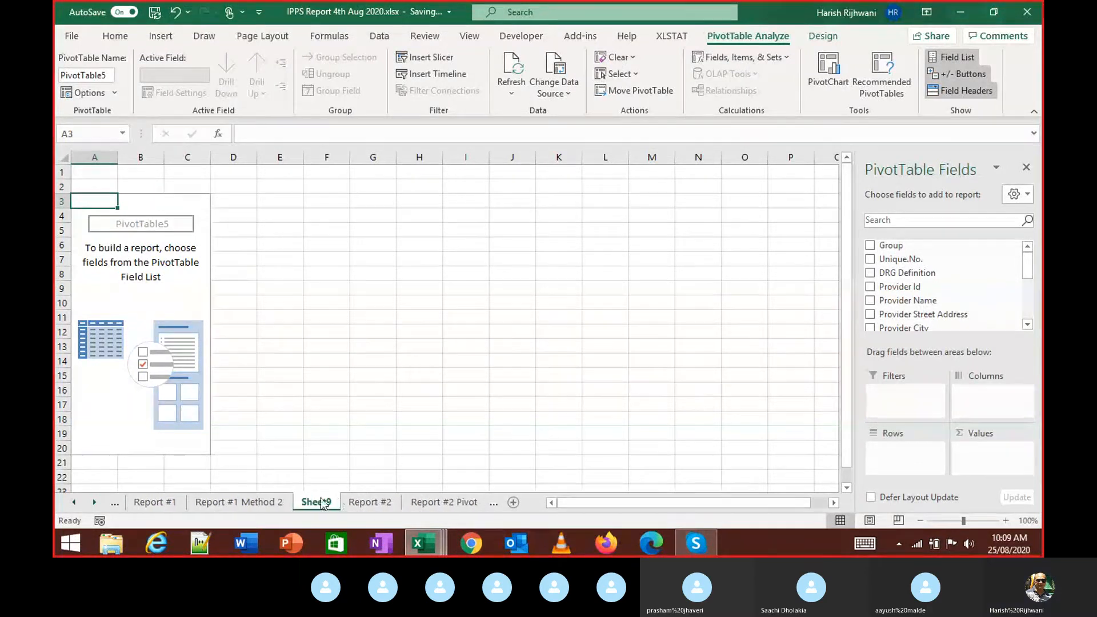
pyautogui.doubleClick(259, 503)
pyautogui.hotkey('ctrl', 'c')
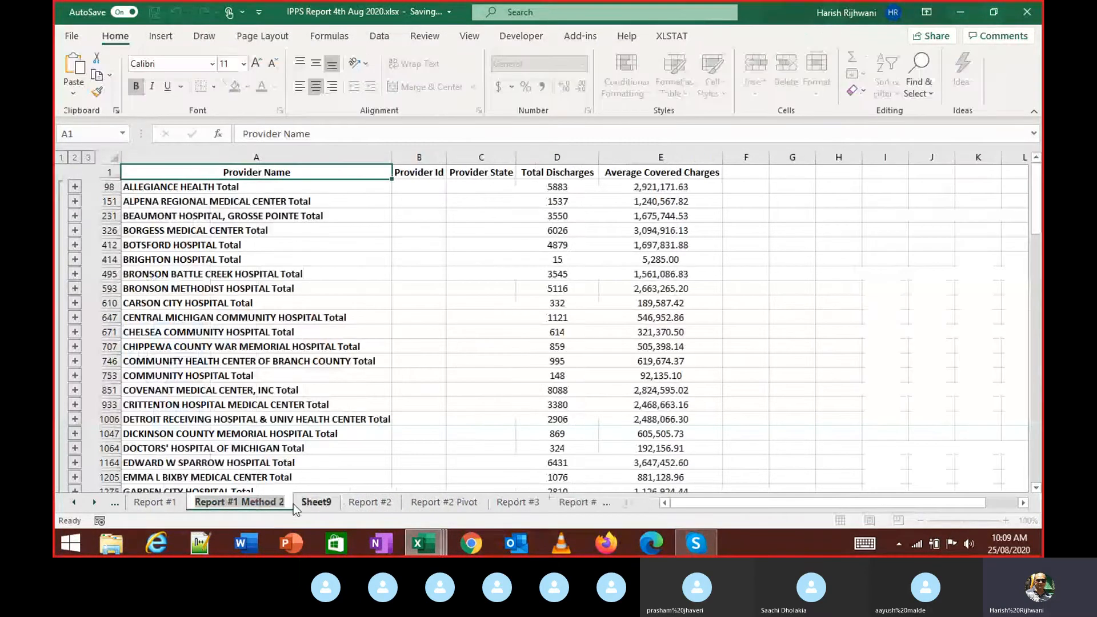
pyautogui.doubleClick(314, 503)
pyautogui.hotkey('ctrl', 'v')
pyautogui.press('BackSpace')
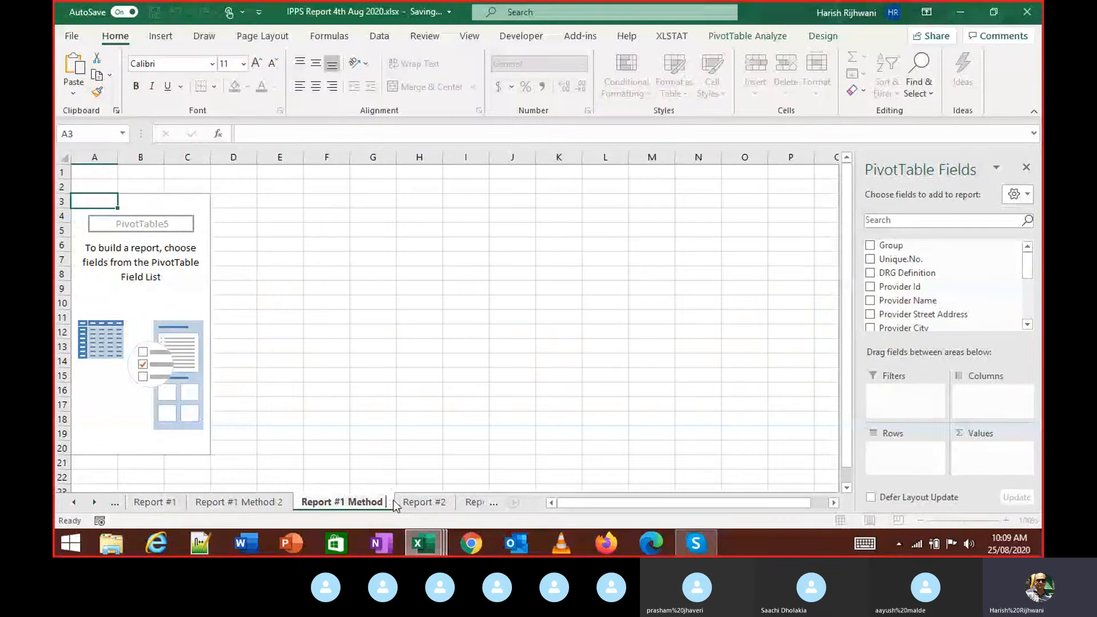
pyautogui.write('3')
pyautogui.press('Return')
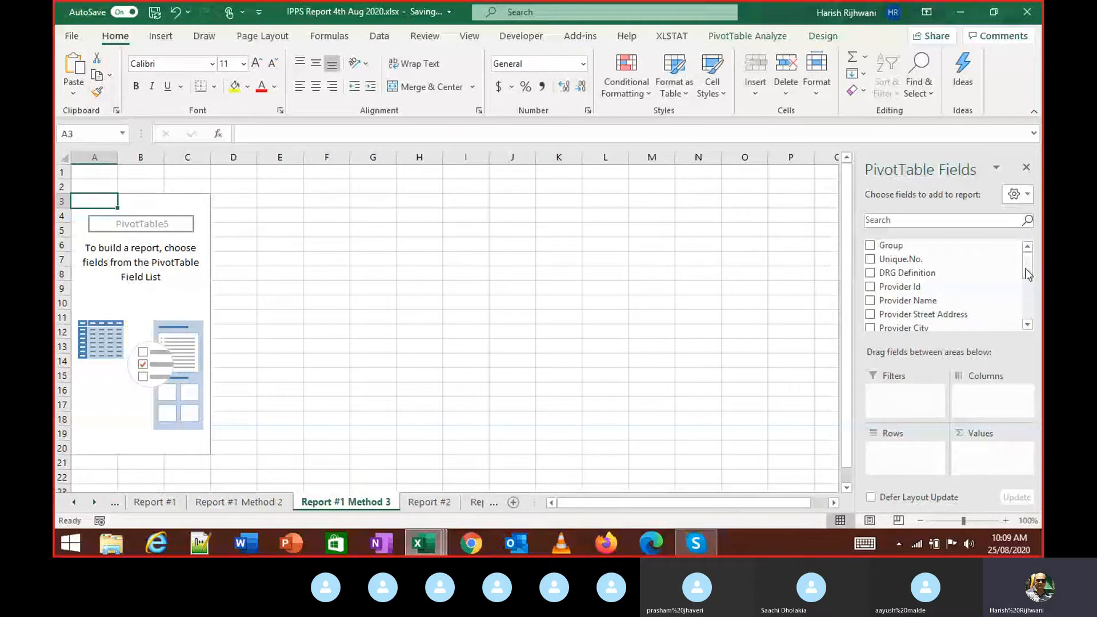
# Step: Add Provider Name as the row field of the PivotTable
pyautogui.scroll(-1, 1029, 269)
pyautogui.scroll(1, 1032, 268)
pyautogui.moveTo(917, 306); pyautogui.dragTo(916, 449)
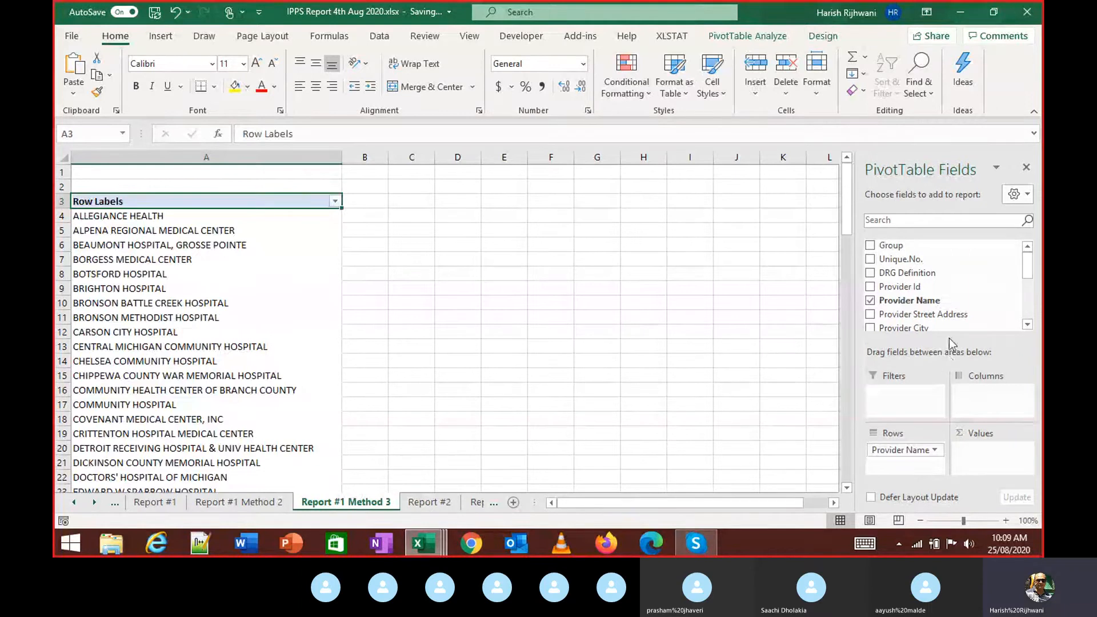
# Step: Try Provider Id and Provider State as row fields under Provider Name, and remove both from the PivotTable
pyautogui.moveTo(908, 287); pyautogui.dragTo(917, 464)
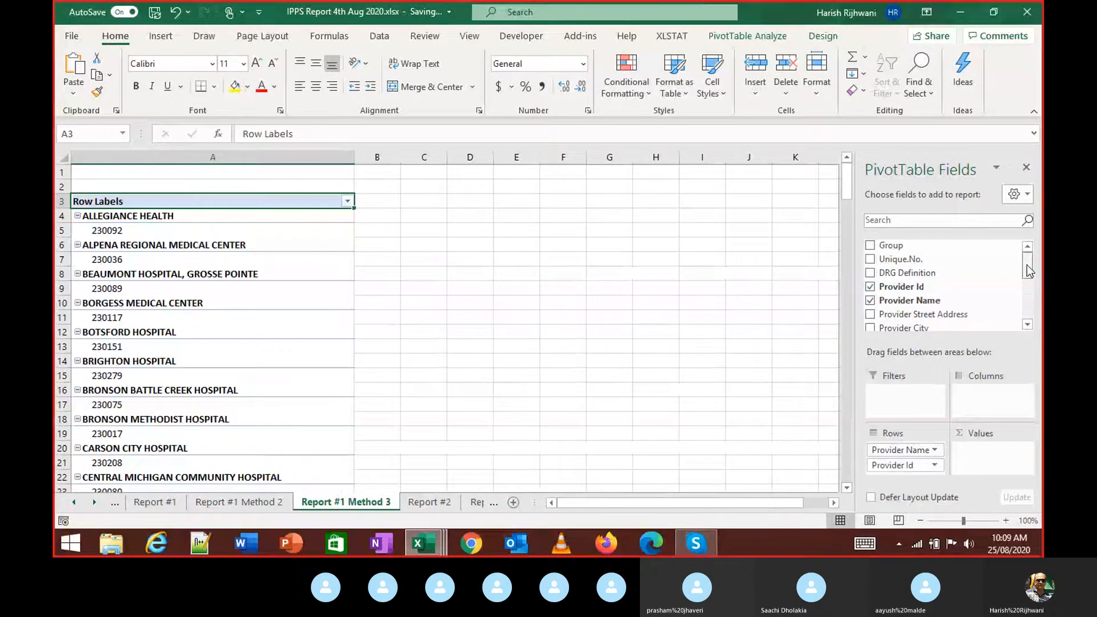
pyautogui.moveTo(1027, 272); pyautogui.dragTo(1029, 285)
pyautogui.moveTo(914, 293); pyautogui.dragTo(800, 442)
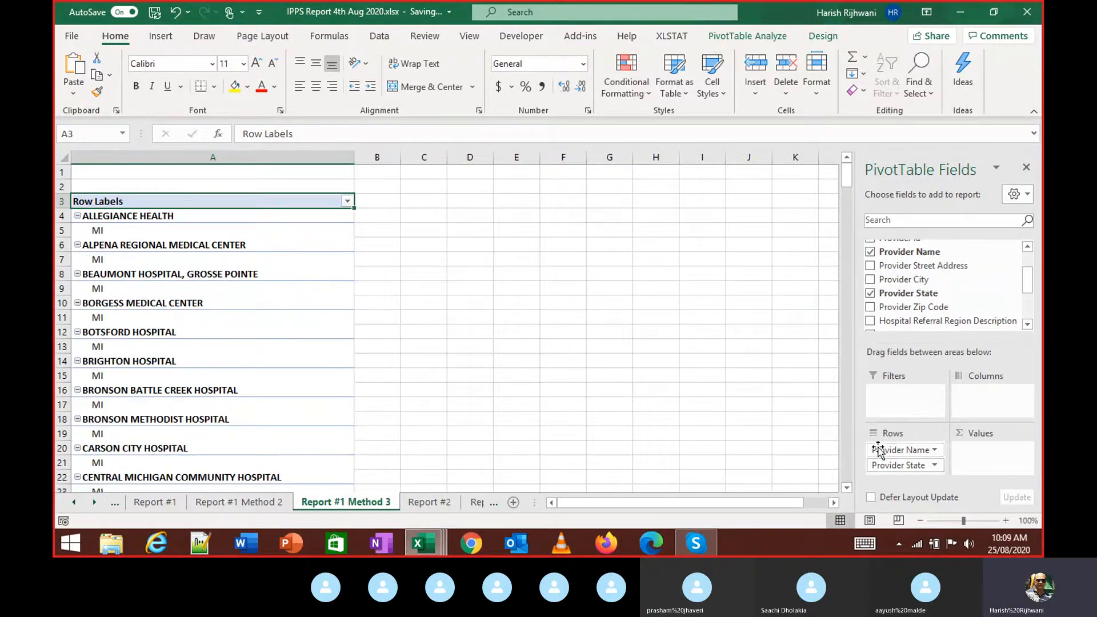
pyautogui.moveTo(901, 470); pyautogui.dragTo(821, 443)
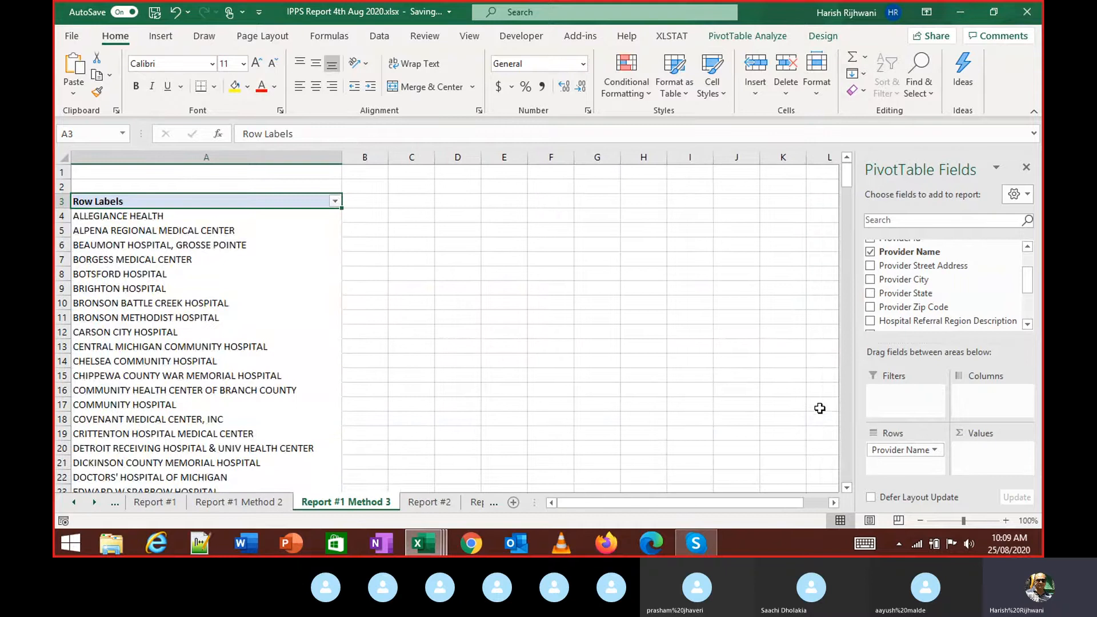
# Step: Add Total Discharges and Average Covered Charges as summed value fields of the PivotTable
pyautogui.moveTo(1027, 279); pyautogui.dragTo(1026, 312)
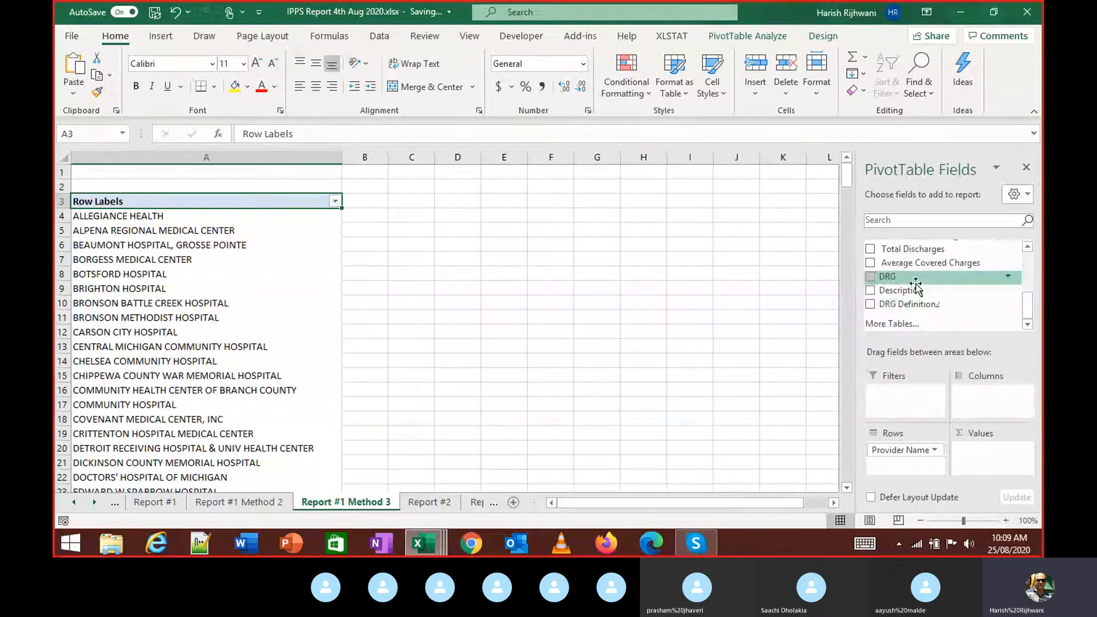
pyautogui.moveTo(883, 254); pyautogui.dragTo(1014, 465)
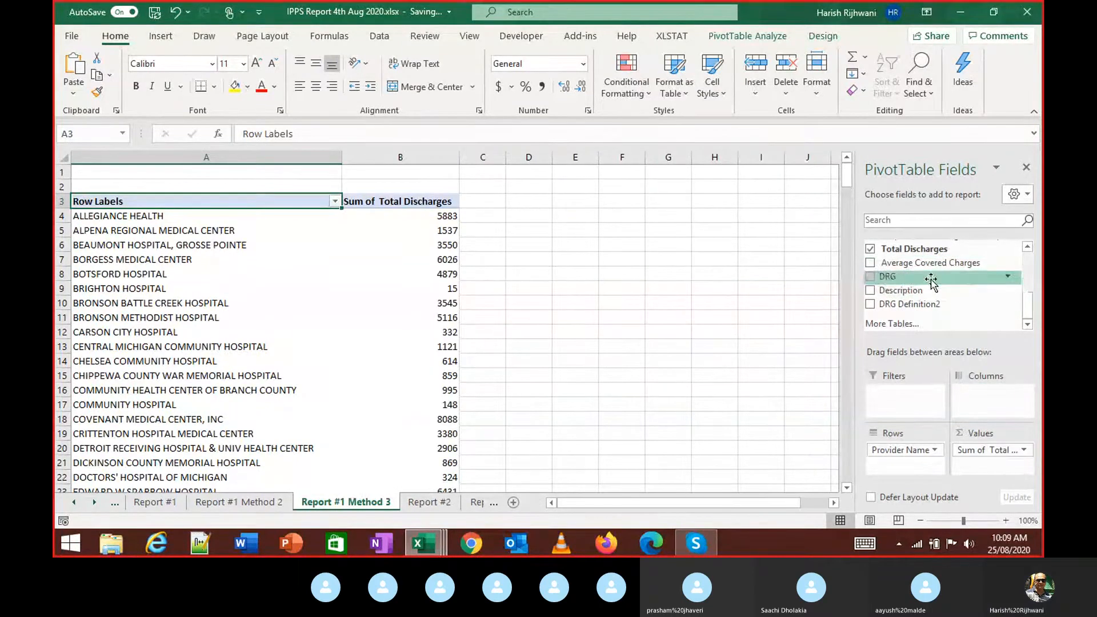
pyautogui.moveTo(926, 263); pyautogui.dragTo(1013, 470)
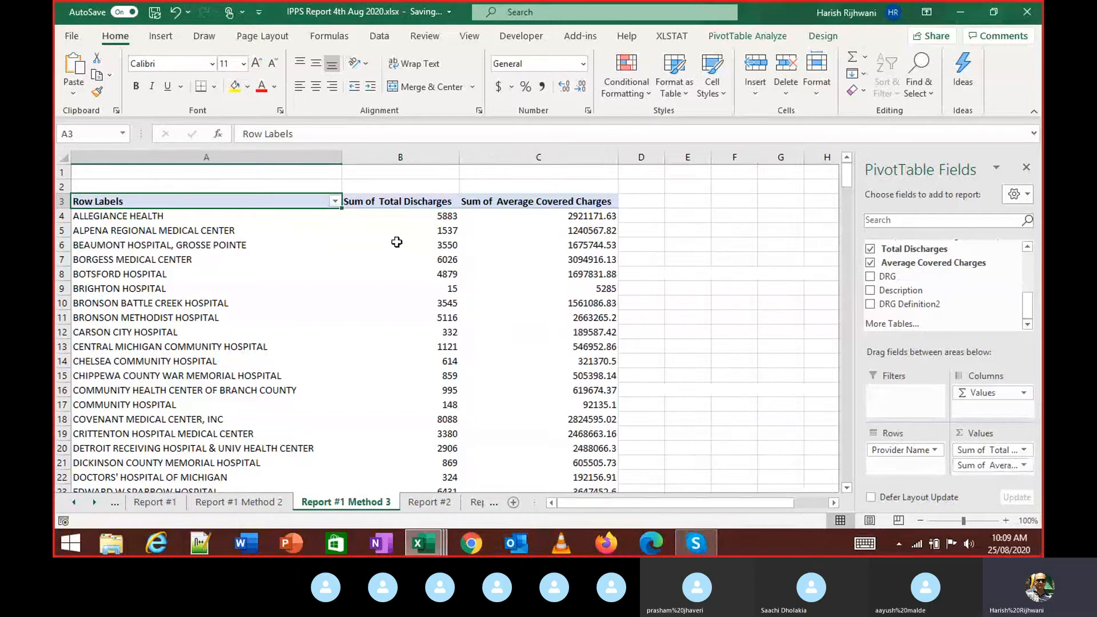
# Step: Try Provider City as a column field of the PivotTable and undo the change
pyautogui.moveTo(397, 242)
pyautogui.moveTo(1033, 304); pyautogui.dragTo(1026, 284)
pyautogui.moveTo(900, 269); pyautogui.dragTo(980, 408)
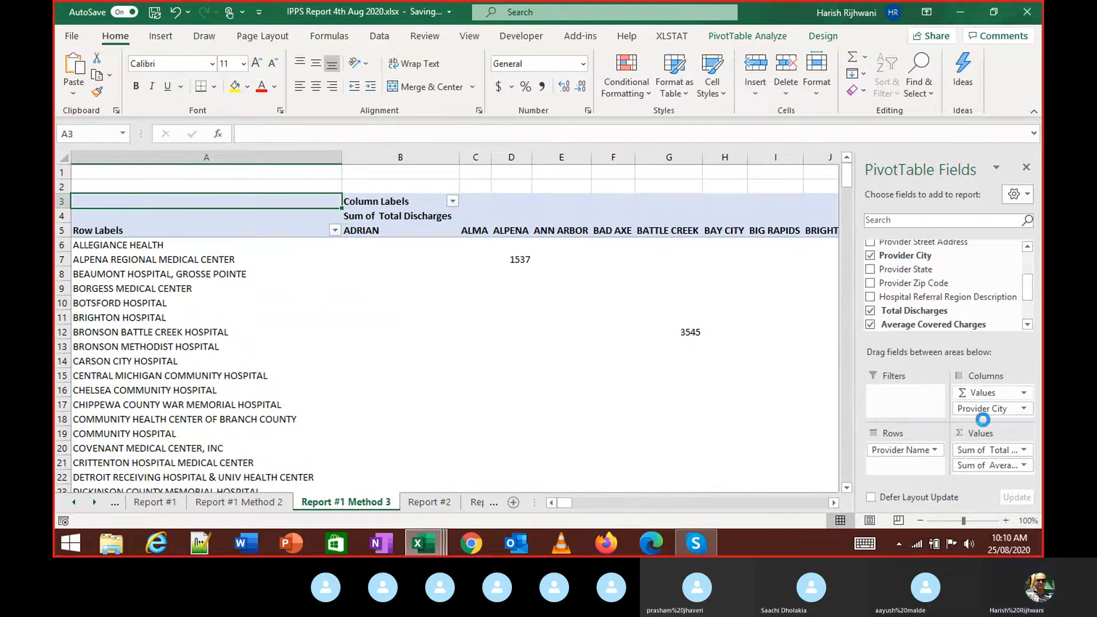
pyautogui.hotkey('ctrl', 'z')
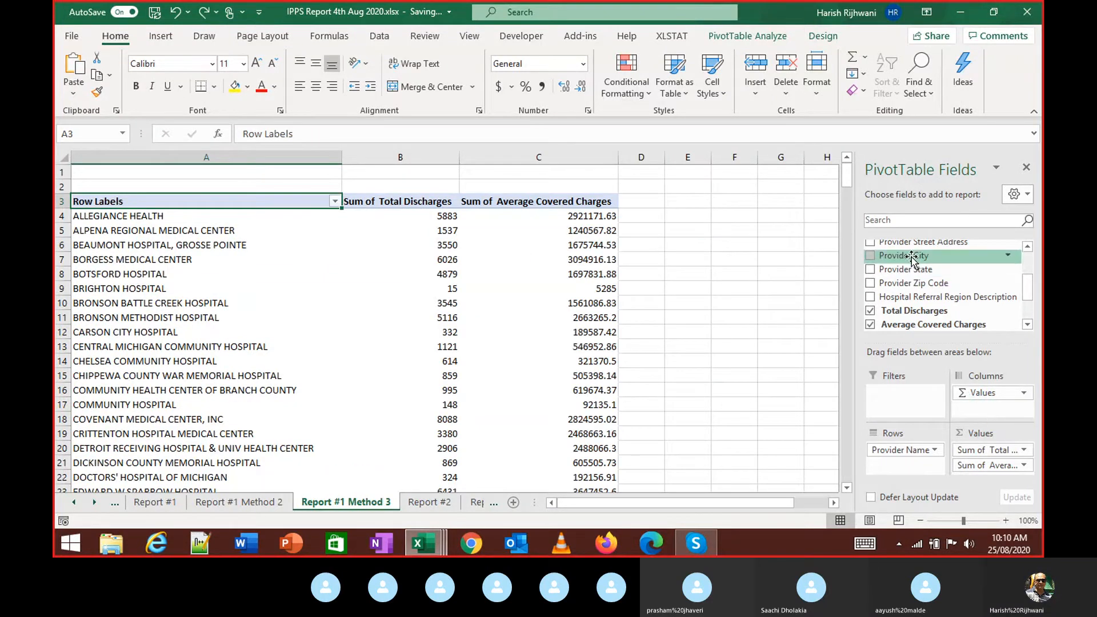
# Step: Try nesting Provider City and Provider State under Provider Name in the rows, and remove both fields again
pyautogui.moveTo(913, 258); pyautogui.dragTo(904, 465)
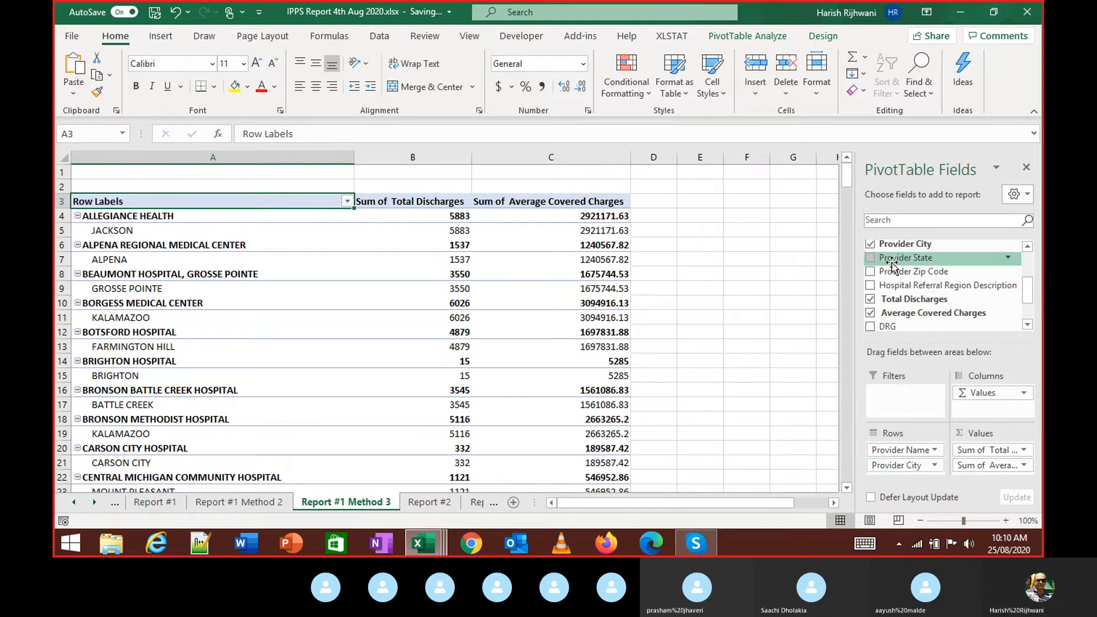
pyautogui.moveTo(905, 258); pyautogui.dragTo(900, 478)
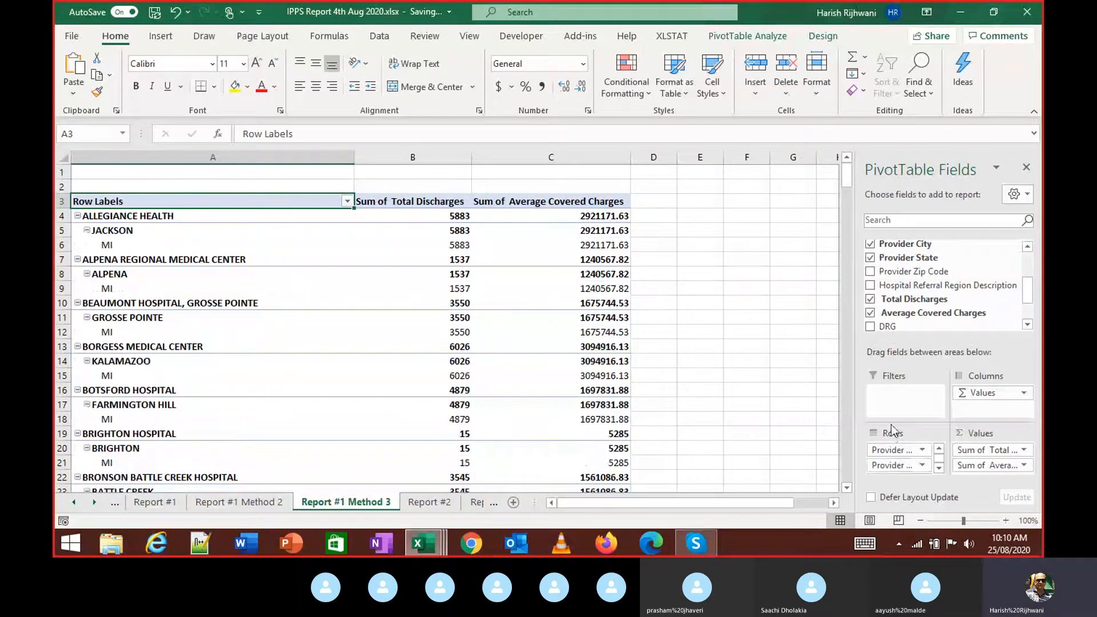
pyautogui.moveTo(900, 464); pyautogui.dragTo(461, 298)
pyautogui.click(371, 275)
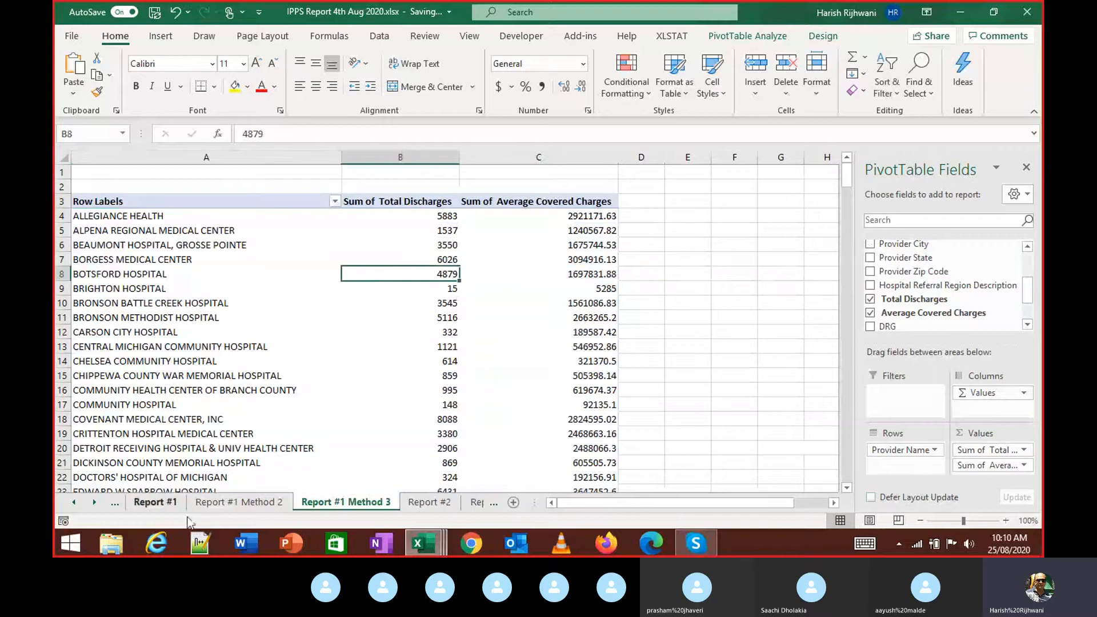
# Step: Compare the PivotTable with the subtotal report on the Report #1 Method 2 sheet and return to Report #1 Method 3
pyautogui.click(210, 502)
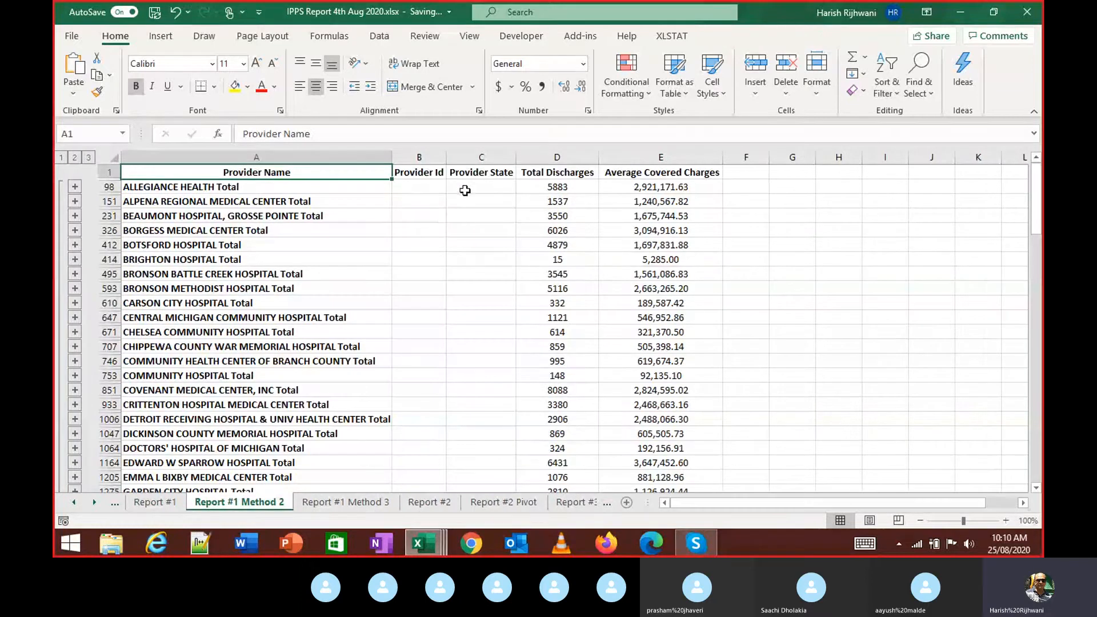
pyautogui.click(346, 502)
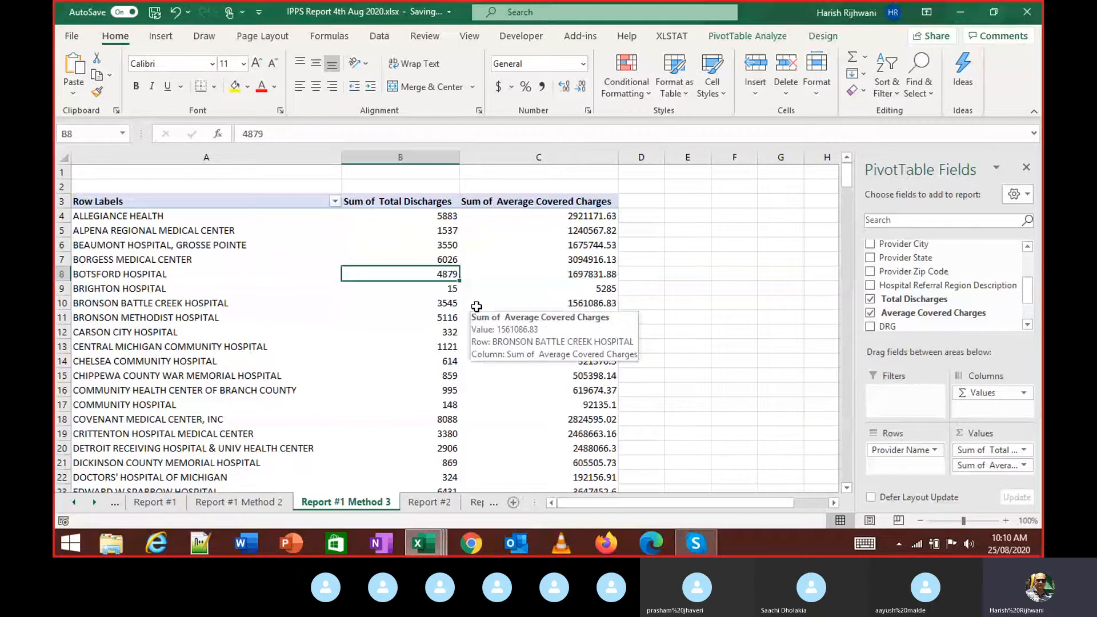
# Step: Try adding Provider Id and Provider State as row fields below Provider Name in the PivotTable
pyautogui.hotkey('ctrl', 'Up')
pyautogui.press('Left')
pyautogui.press('Down')
pyautogui.hotkey('ctrl', 'shift', 'Right')
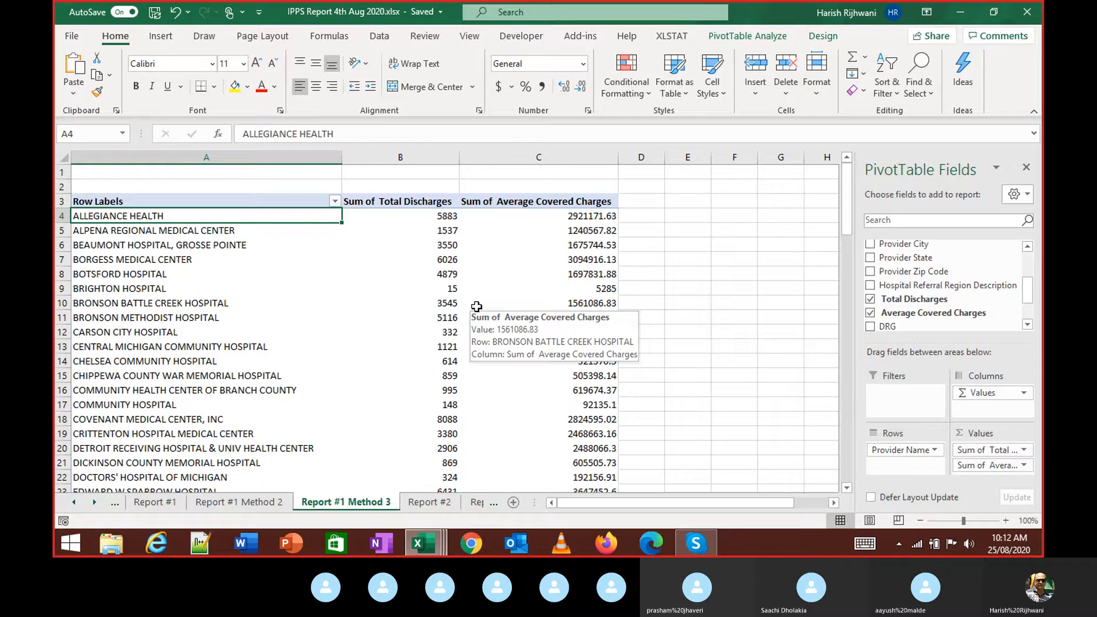
pyautogui.click(1028, 247)
pyautogui.click(1028, 247)
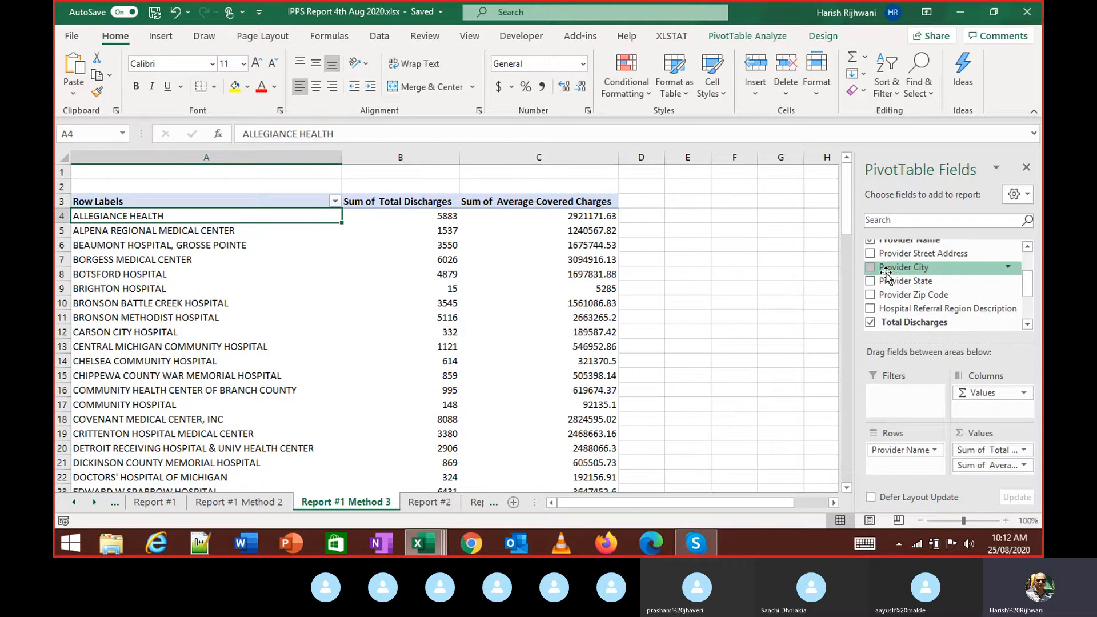
pyautogui.moveTo(885, 273); pyautogui.dragTo(935, 309)
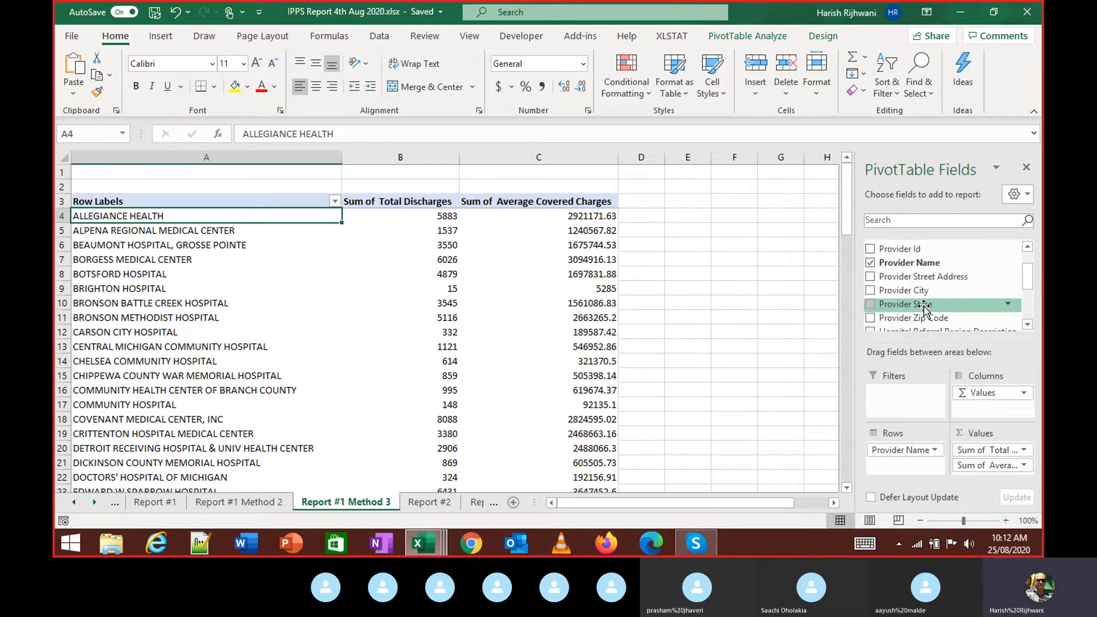
pyautogui.moveTo(901, 248); pyautogui.dragTo(905, 468)
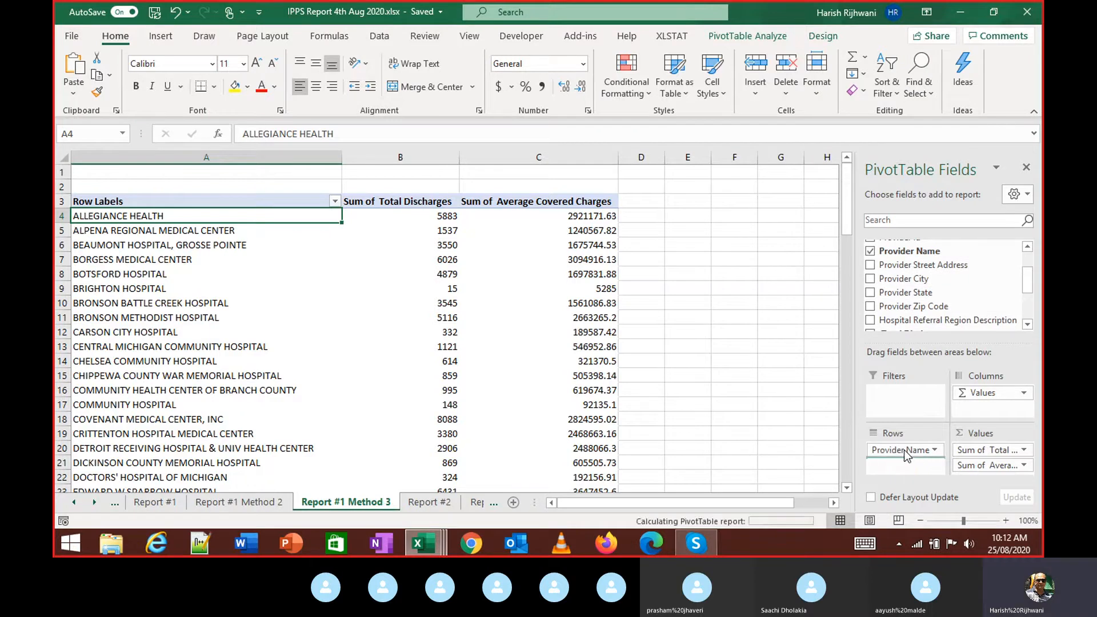
pyautogui.click(1027, 247)
pyautogui.click(1027, 247)
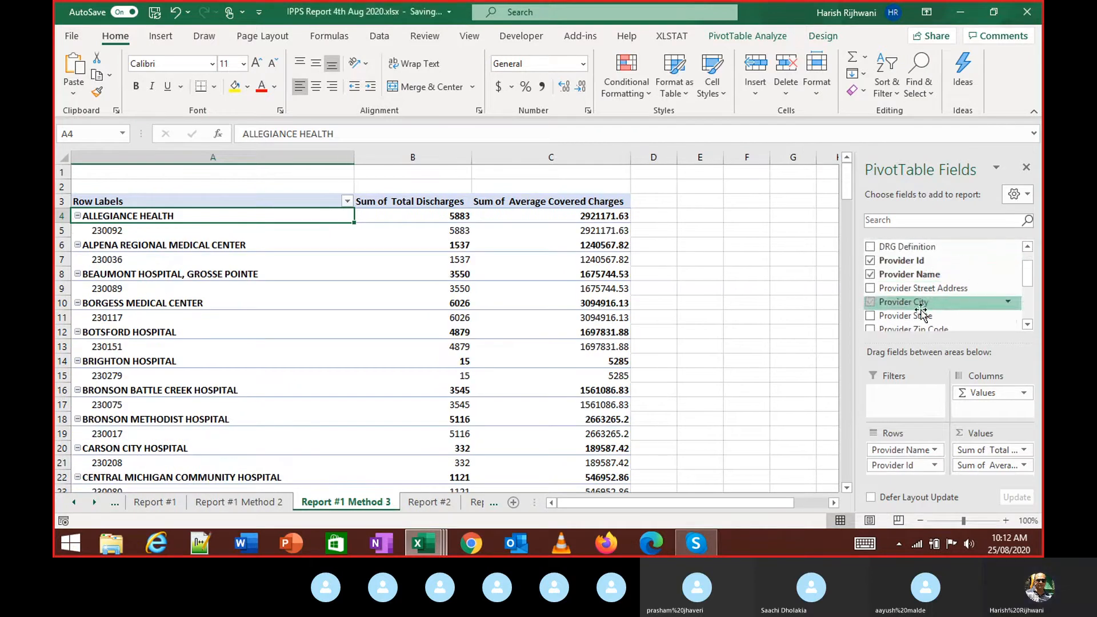
pyautogui.moveTo(917, 315); pyautogui.dragTo(909, 471)
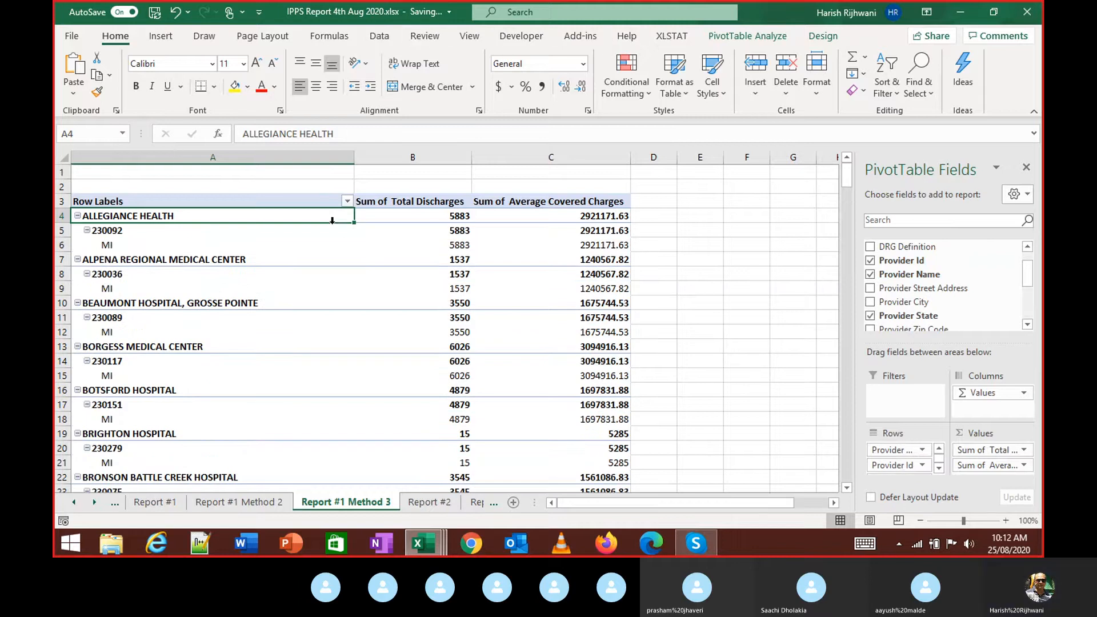
# Step: Try the Tabular, Outline and Compact report layouts on the PivotTable, ending in Compact Form
pyautogui.click(822, 36)
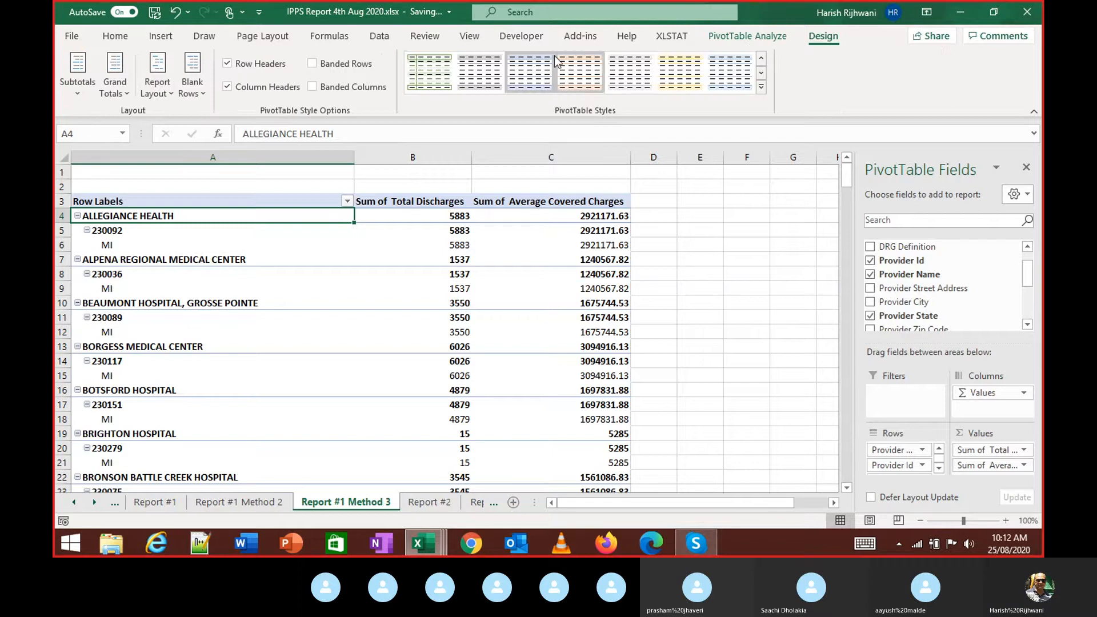
pyautogui.click(164, 93)
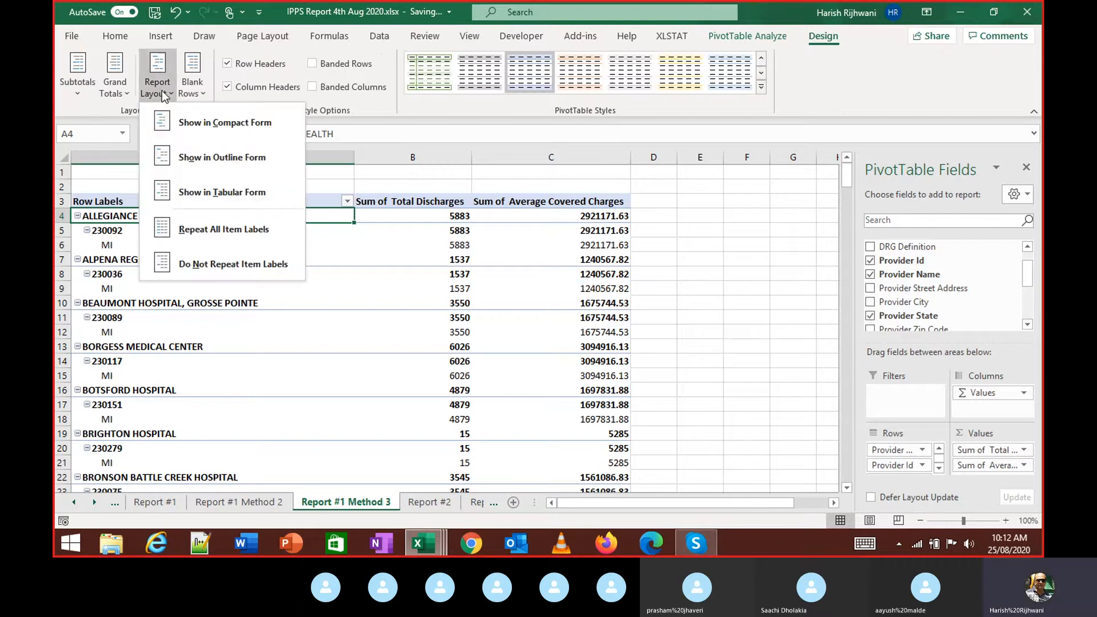
pyautogui.click(214, 193)
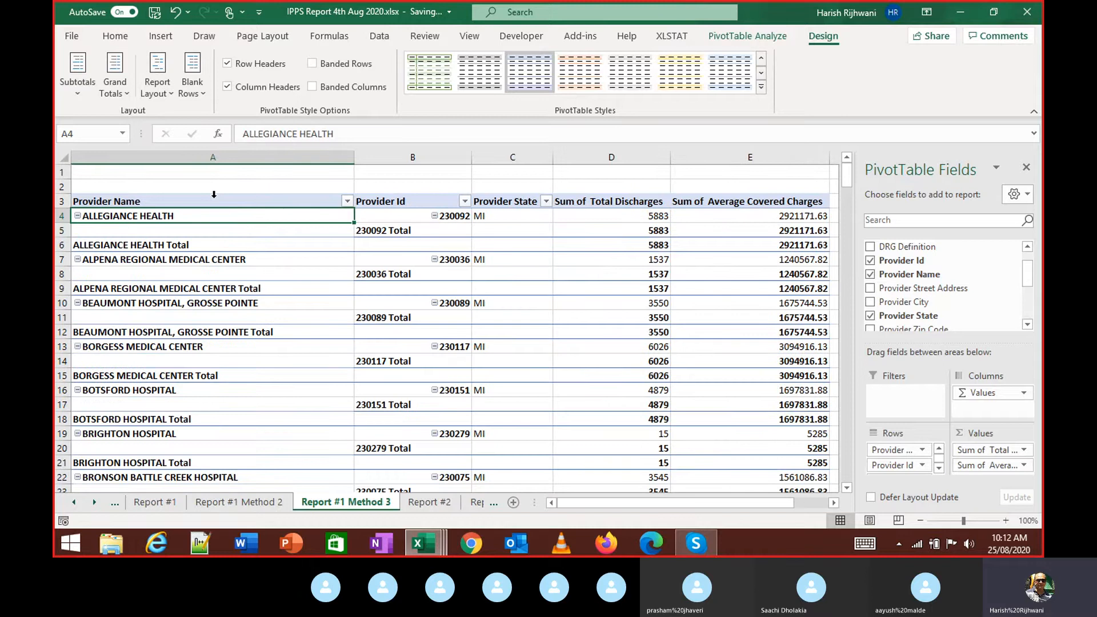
pyautogui.click(162, 100)
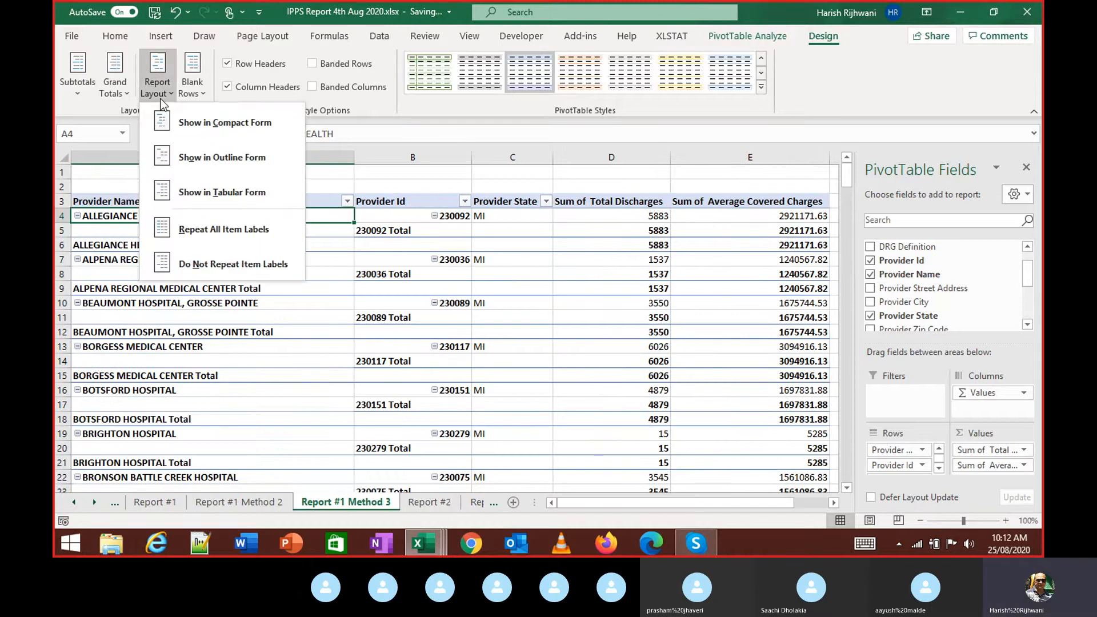
pyautogui.click(199, 171)
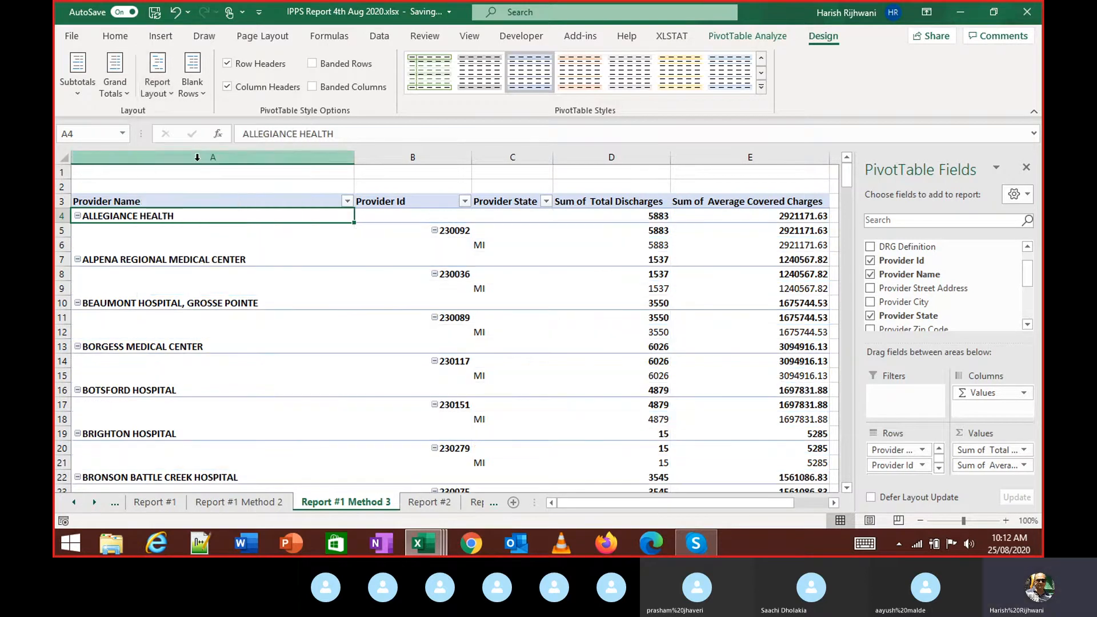
pyautogui.click(169, 96)
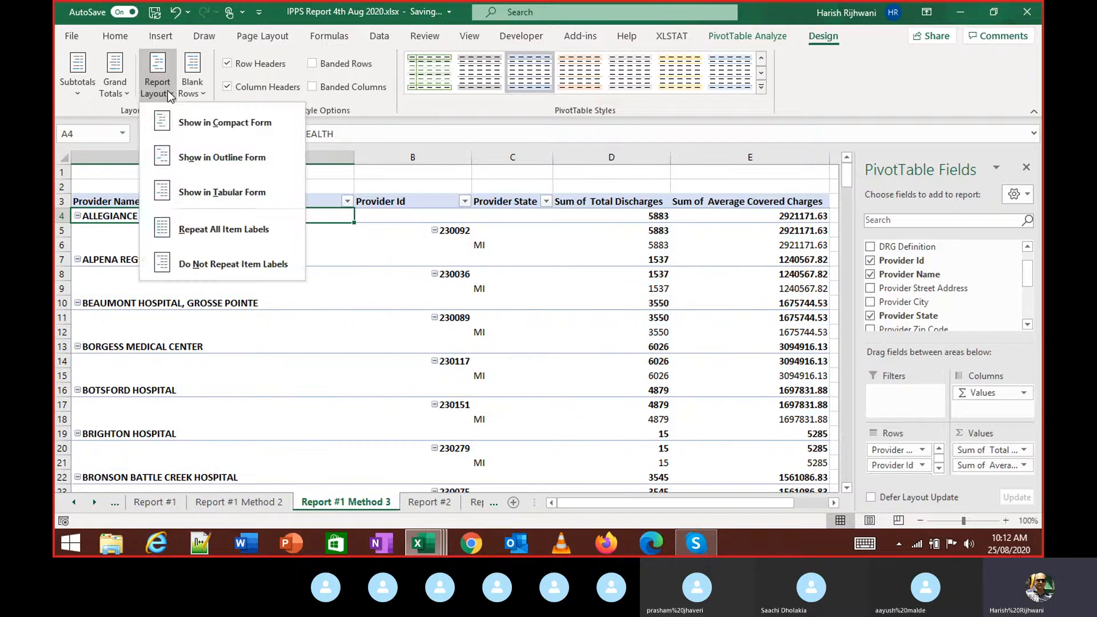
pyautogui.click(185, 122)
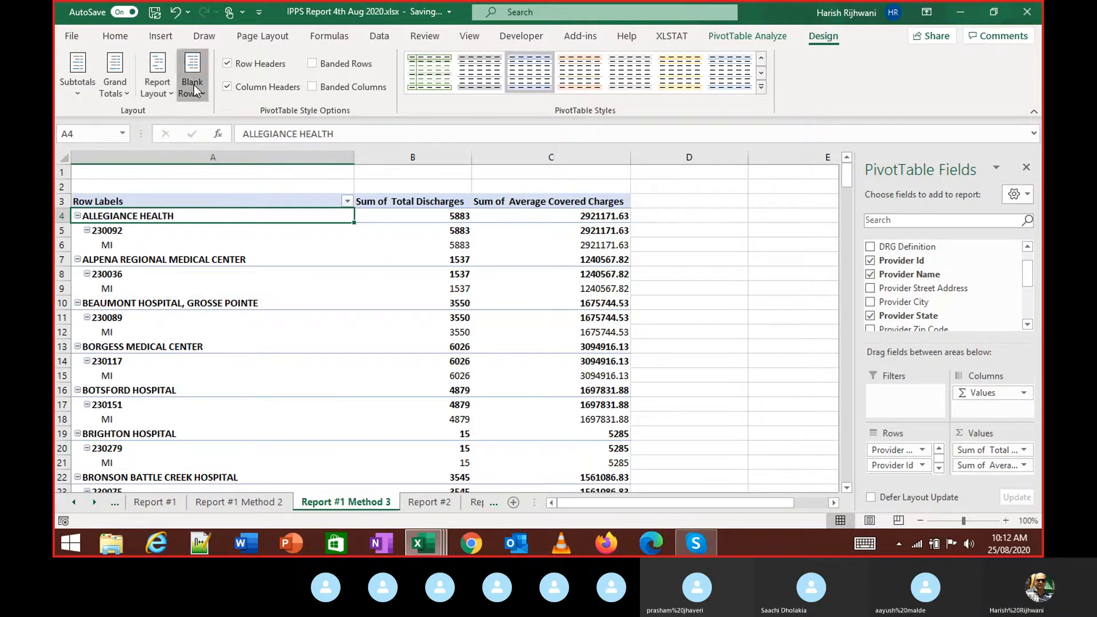
# Step: Try the item label repetition options, ending with Repeat All Item Labels, and show the PivotTable in Tabular Form
pyautogui.click(159, 100)
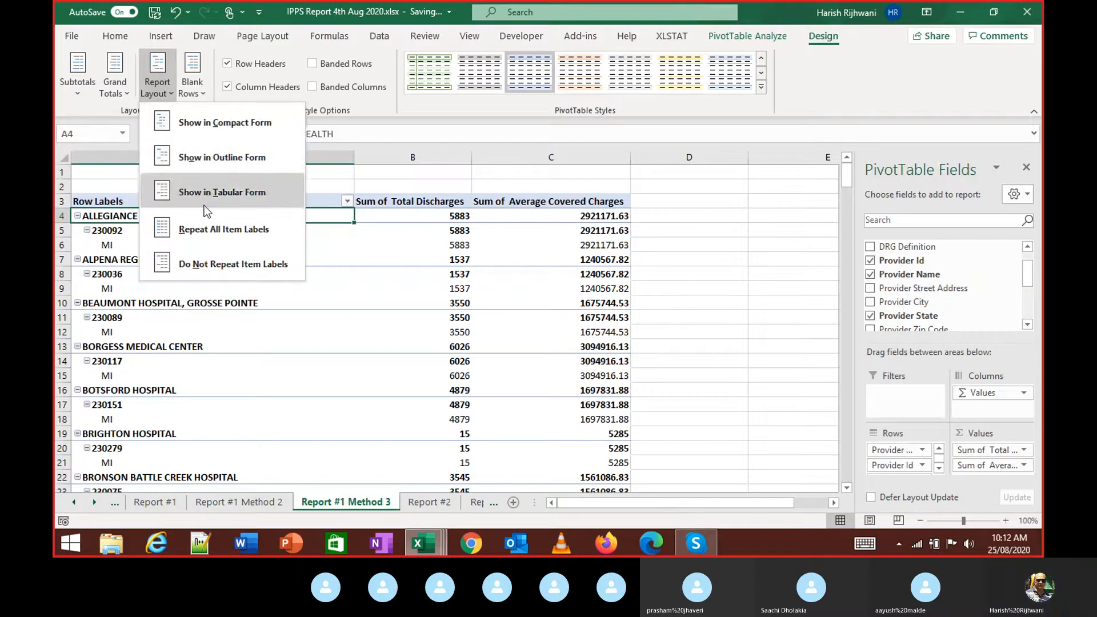
pyautogui.click(243, 264)
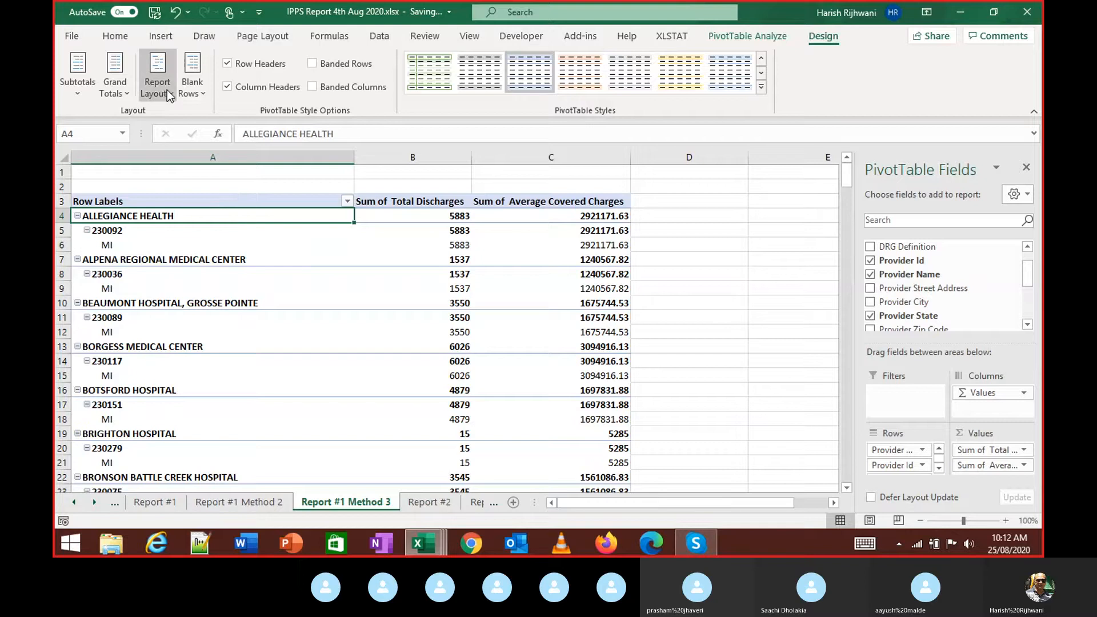
pyautogui.click(157, 83)
pyautogui.click(205, 234)
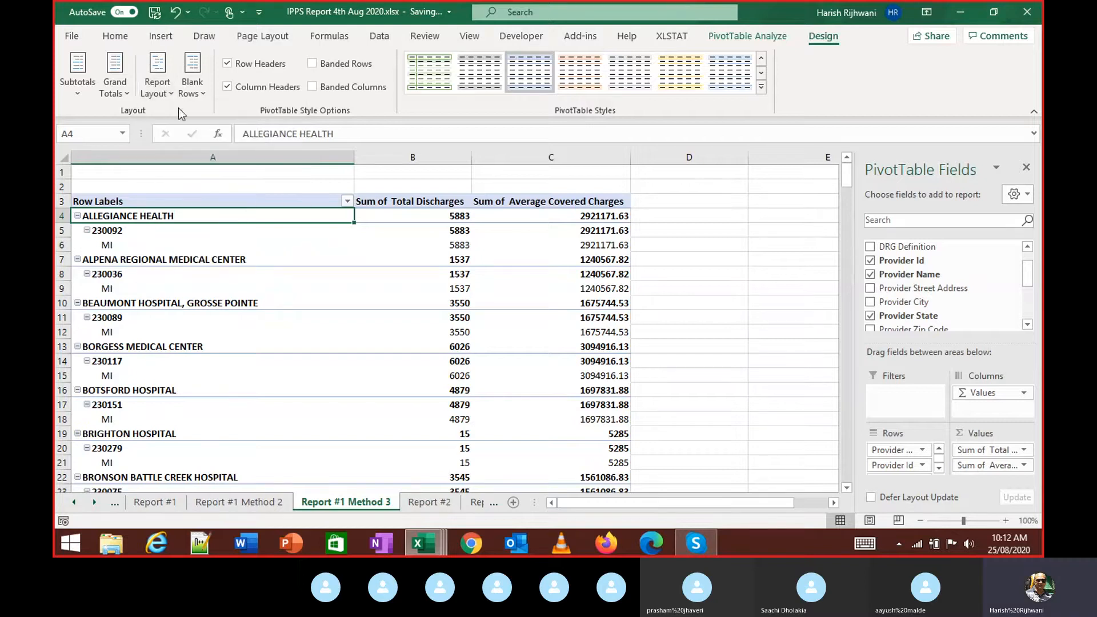
pyautogui.click(157, 85)
pyautogui.click(203, 189)
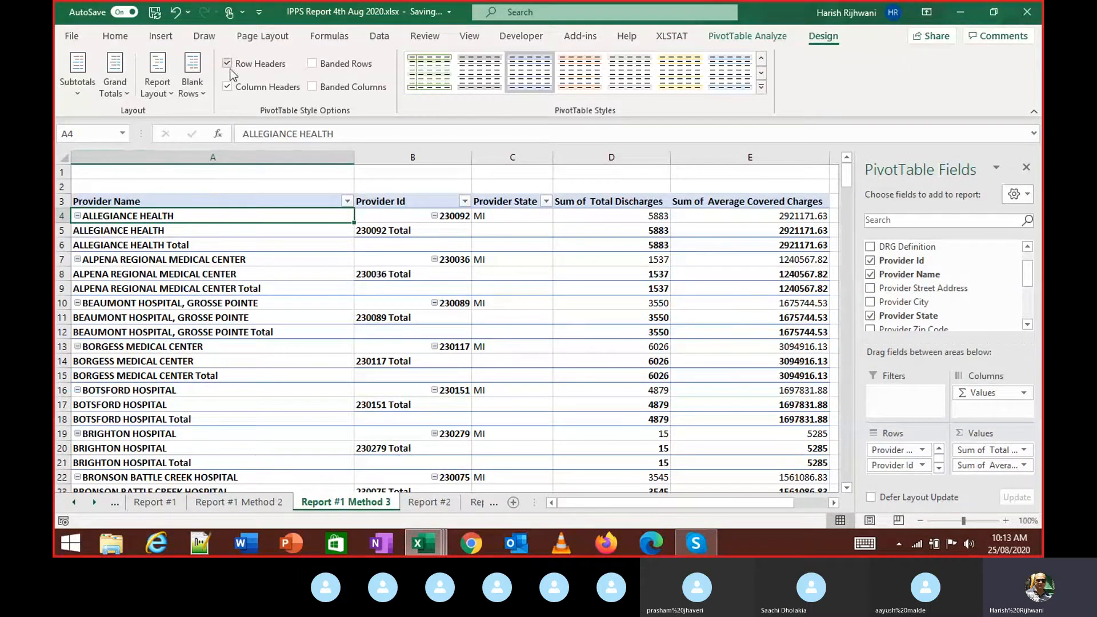
# Step: Try turning grand totals off for rows and columns and hiding all subtotals in the PivotTable
pyautogui.click(180, 91)
pyautogui.click(165, 93)
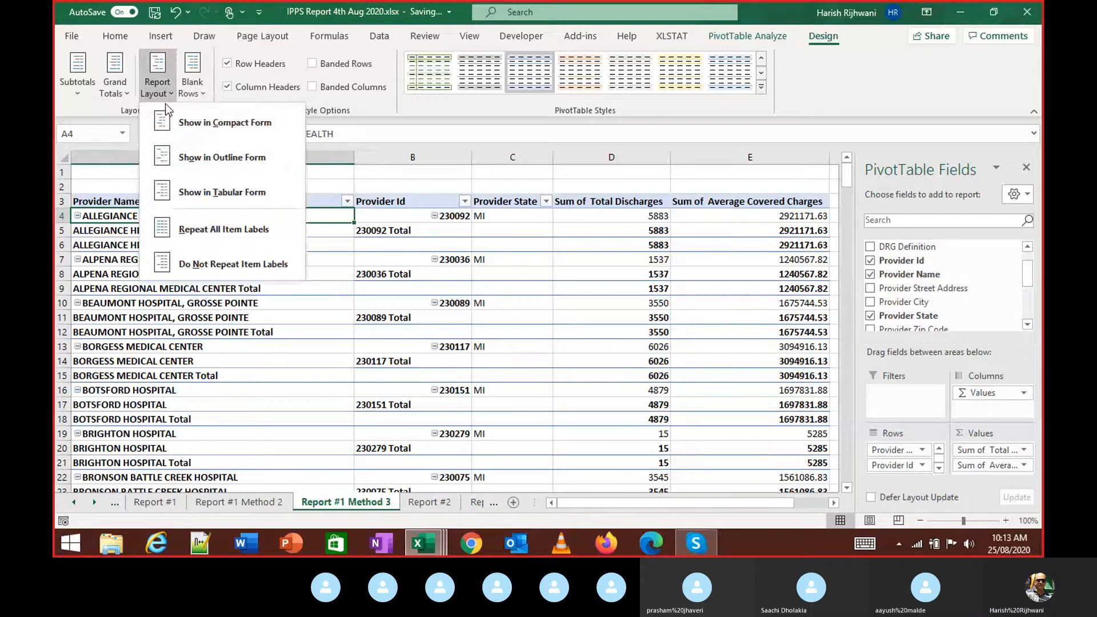
pyautogui.click(116, 83)
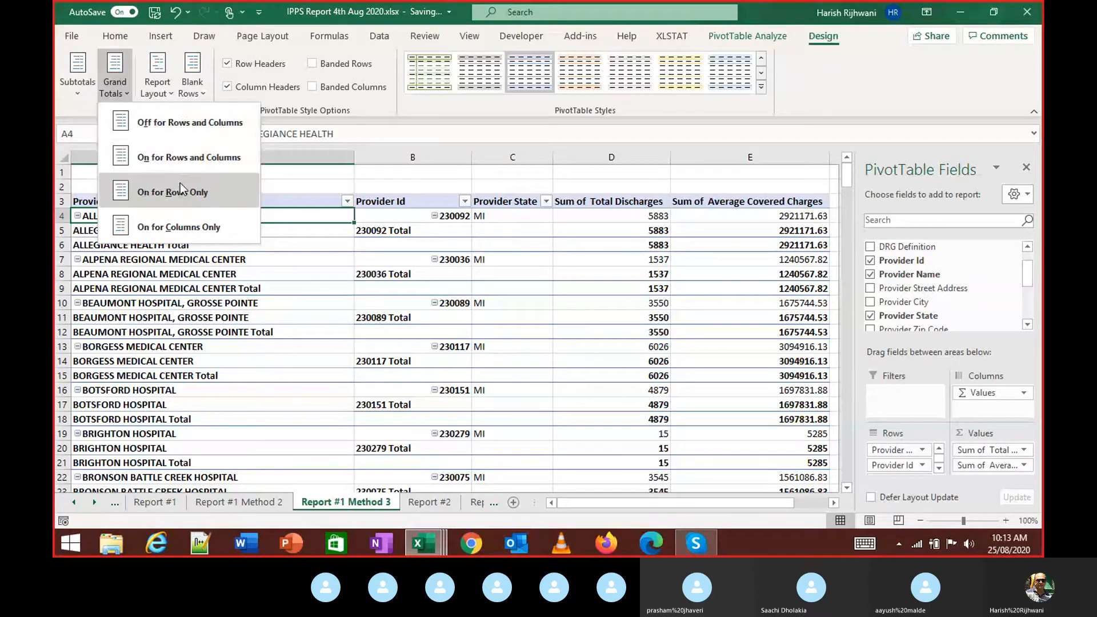
pyautogui.click(180, 225)
pyautogui.click(128, 80)
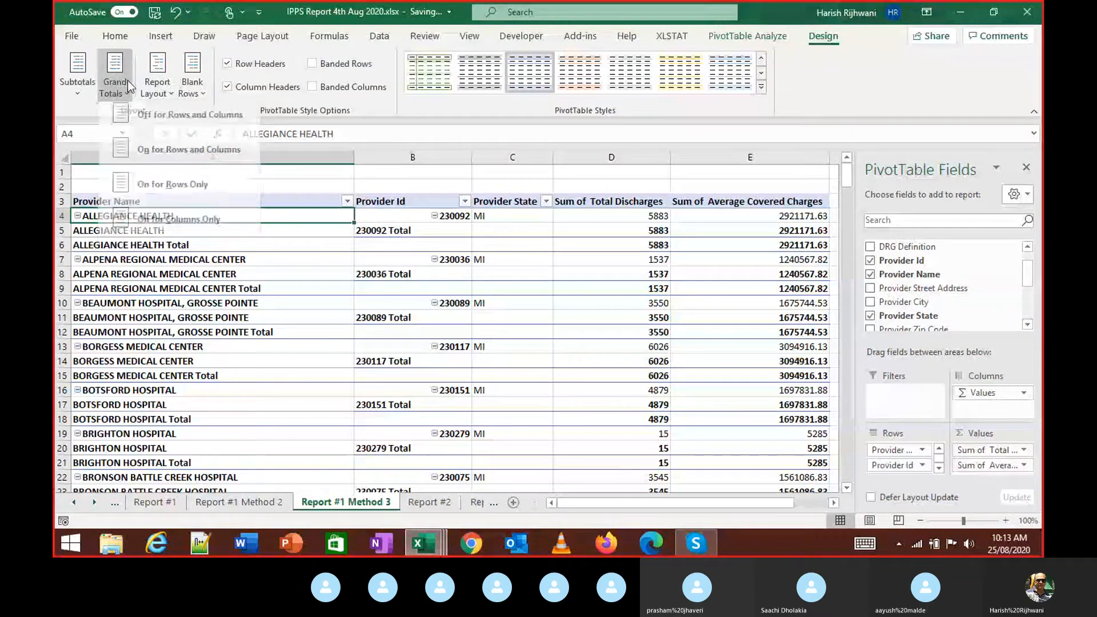
pyautogui.click(139, 128)
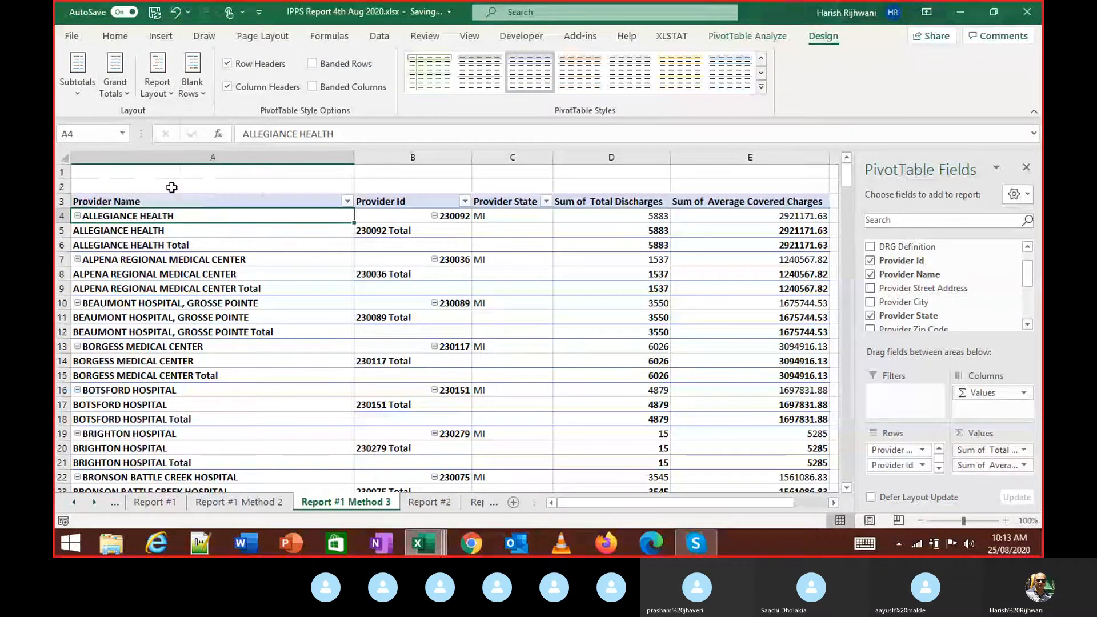
pyautogui.click(87, 90)
pyautogui.click(113, 125)
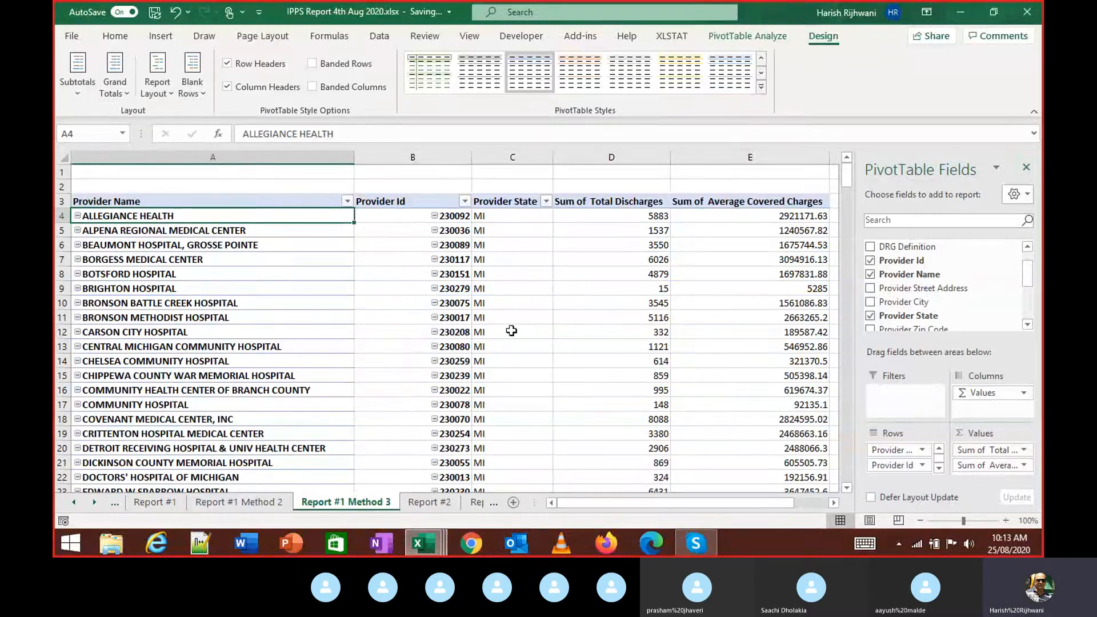
# Step: Check the PivotTable's column headers, and undo the layout and totals changes and the added Provider Id and Provider State row fields
pyautogui.click(511, 330)
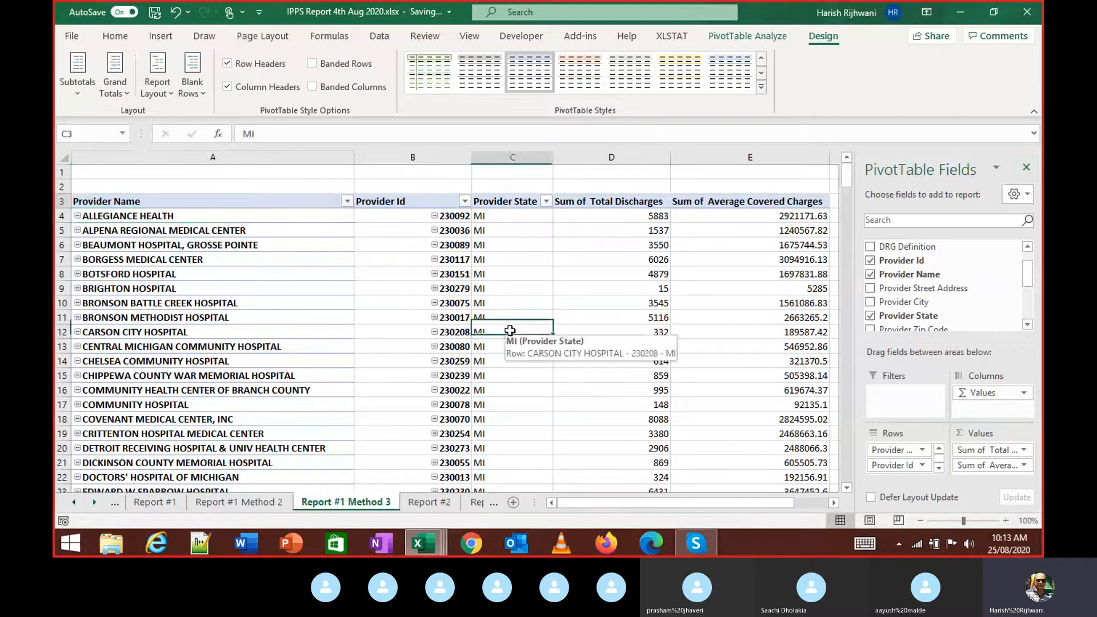
pyautogui.hotkey('ctrl', 'Up')
pyautogui.press('Right')
pyautogui.press('Right')
pyautogui.press('Right')
pyautogui.press('Left')
pyautogui.press('Home')
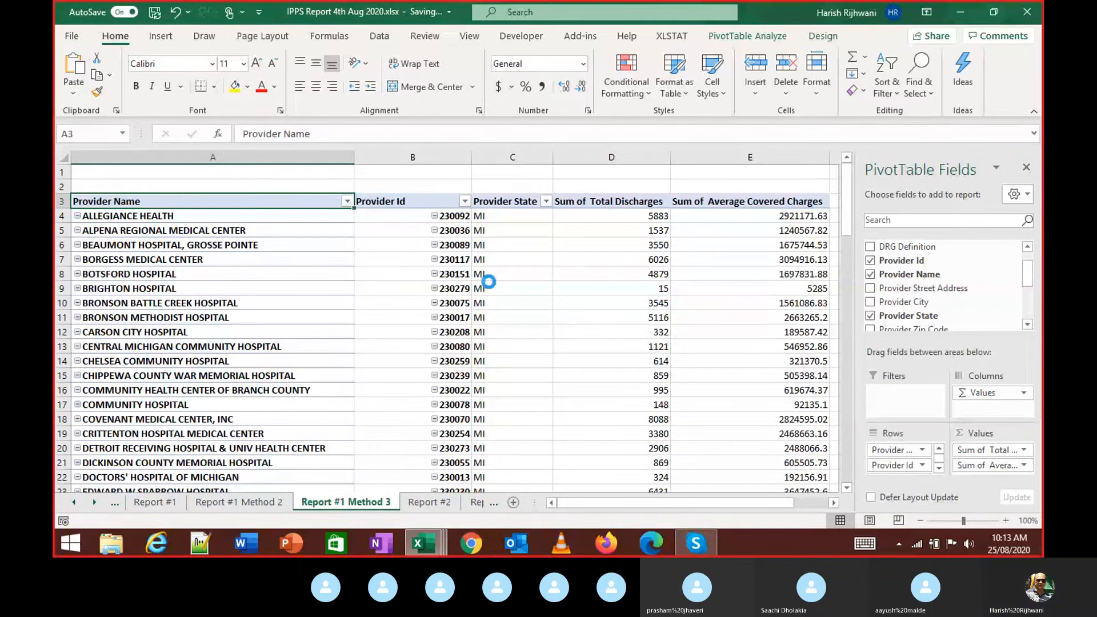
pyautogui.hotkey('ctrl', 'z')
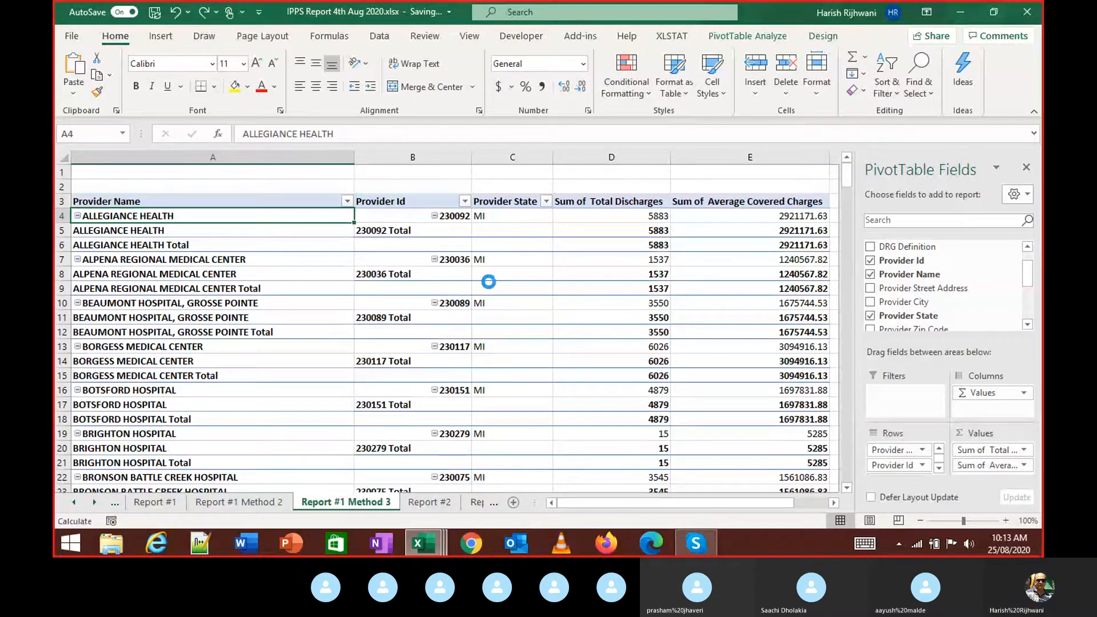
pyautogui.hotkey('ctrl', 'z')
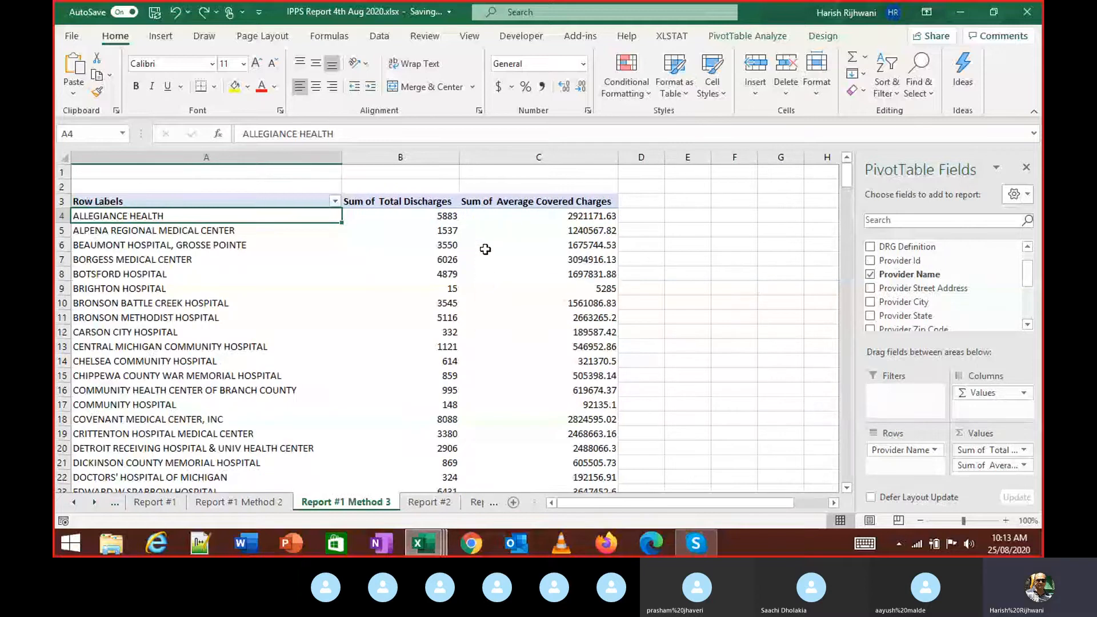
# Step: Add Provider Id and Provider State as row fields below Provider Name in the PivotTable
pyautogui.scroll(-5, 1034, 286)
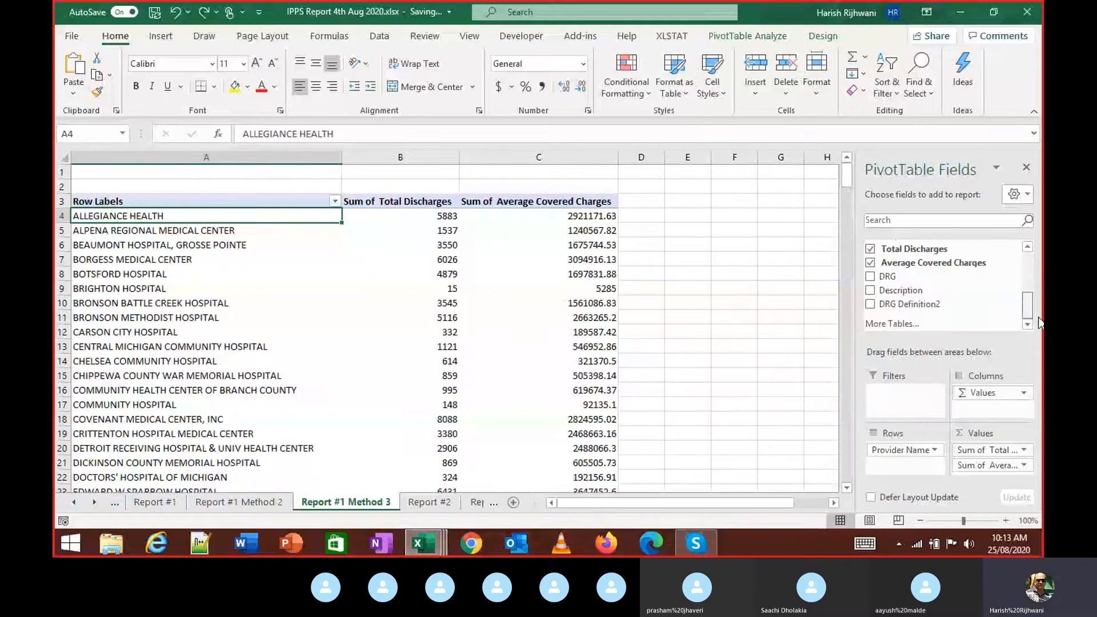
pyautogui.scroll(3, 1035, 292)
pyautogui.scroll(2, 1035, 291)
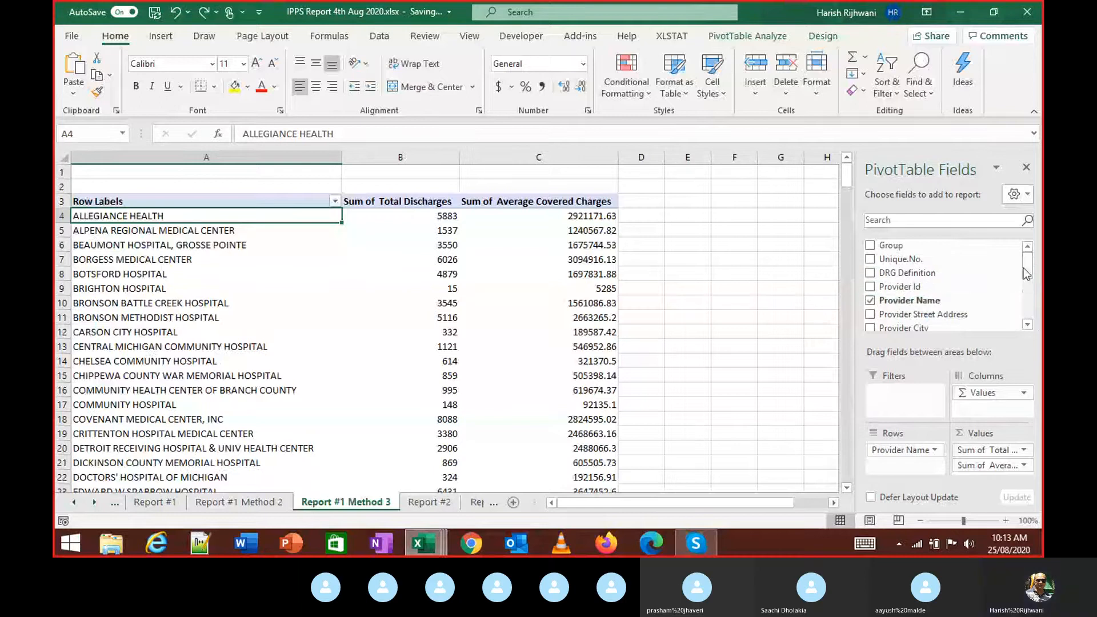
pyautogui.moveTo(900, 286); pyautogui.dragTo(904, 465)
pyautogui.moveTo(1032, 275); pyautogui.dragTo(1027, 281)
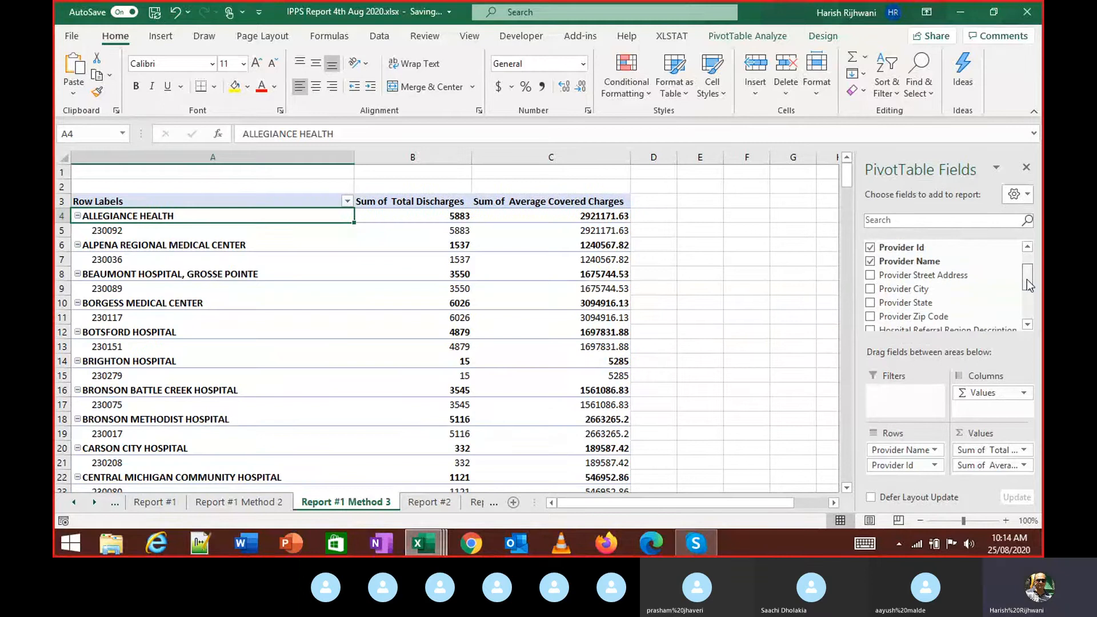
pyautogui.moveTo(926, 303); pyautogui.dragTo(920, 476)
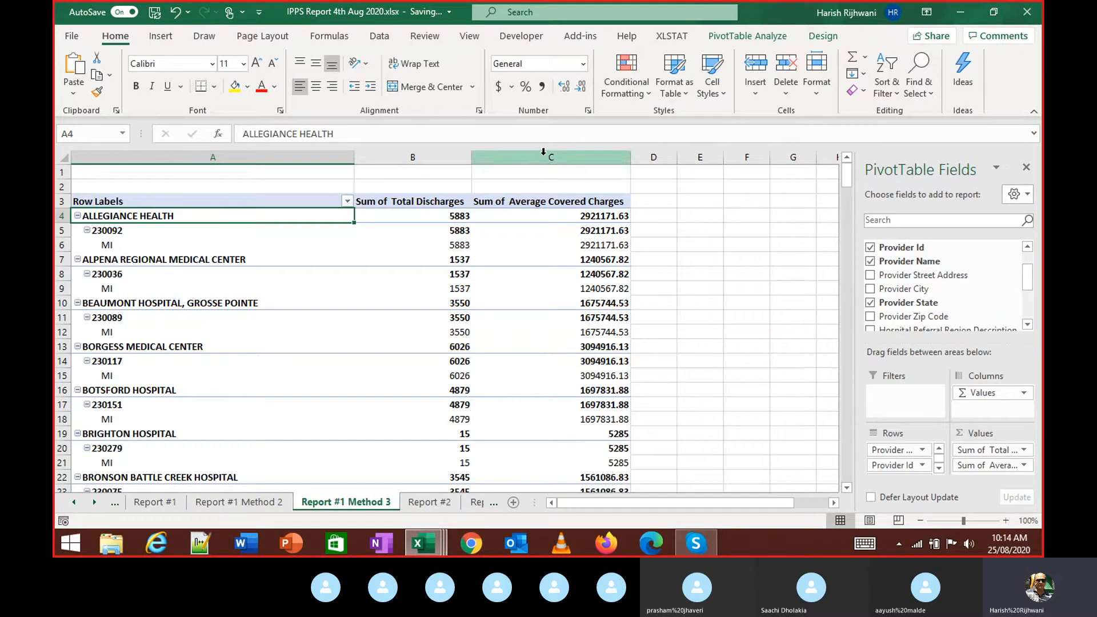
# Step: Compare the column arrangement on the Report #1 Method 2 and Report #1 sheets and return to Report #1 Method 3
pyautogui.click(272, 503)
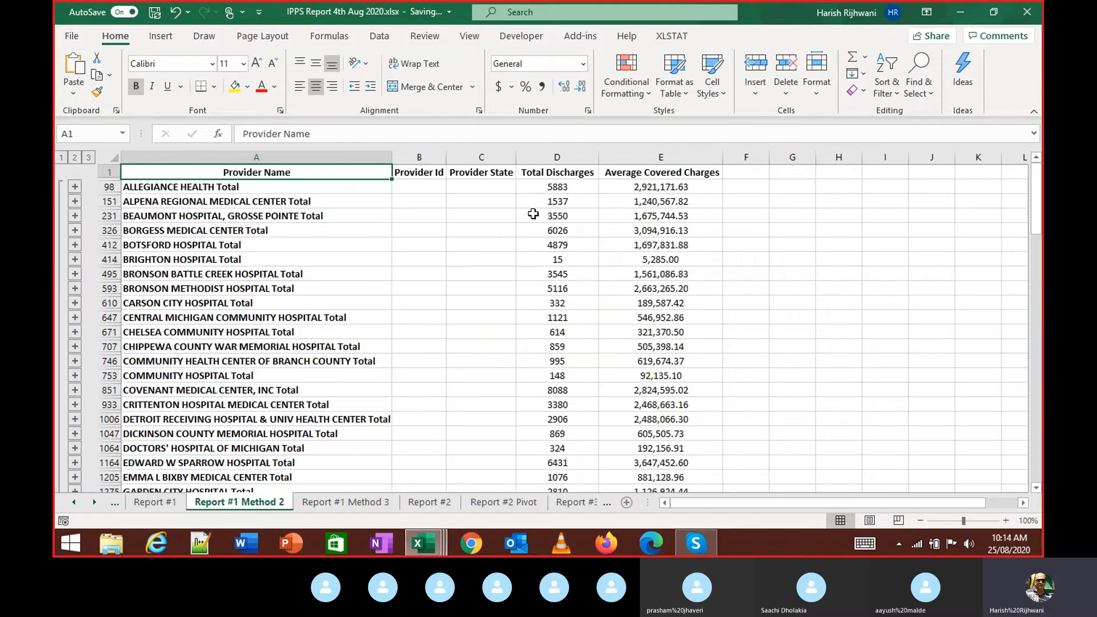
pyautogui.click(148, 504)
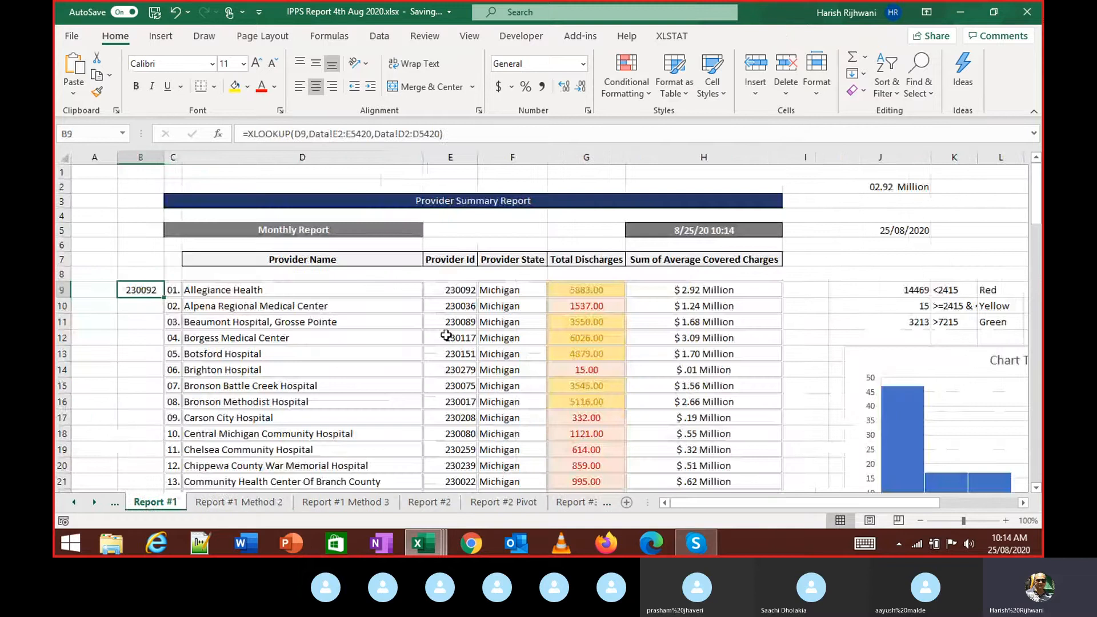
pyautogui.click(352, 500)
# Step: Set the PivotTable's report layout to Tabular Form
pyautogui.click(819, 36)
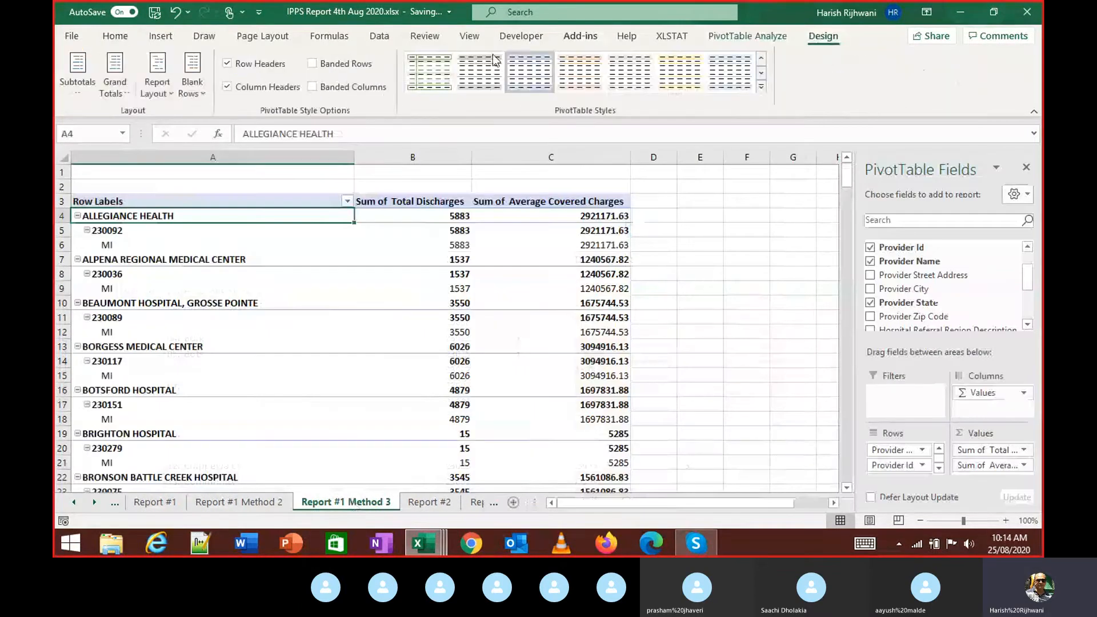
pyautogui.click(165, 97)
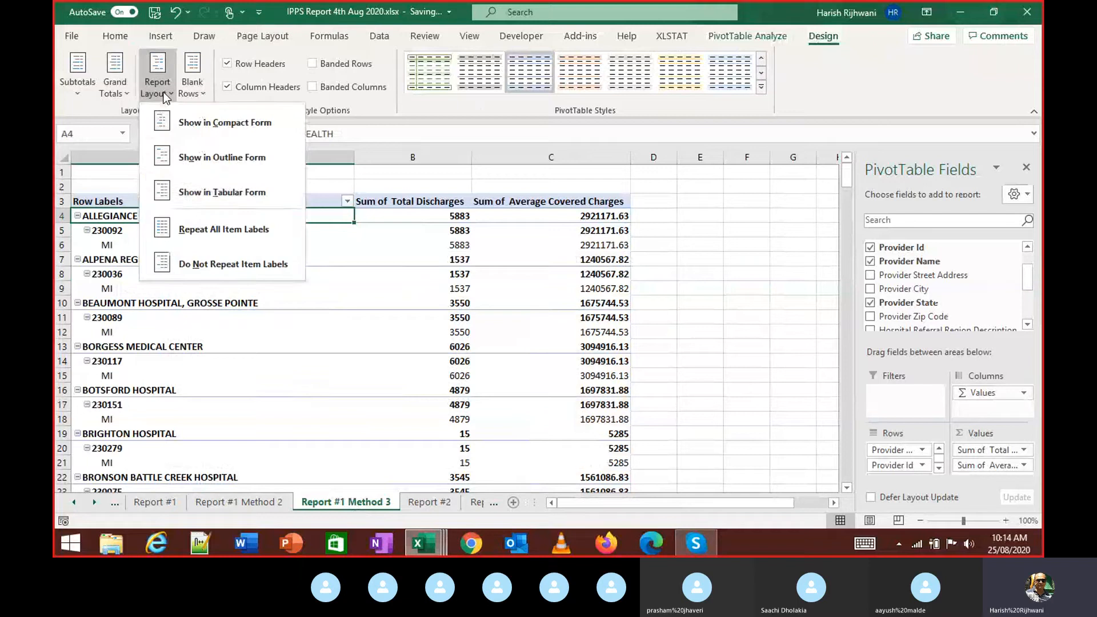
pyautogui.click(221, 194)
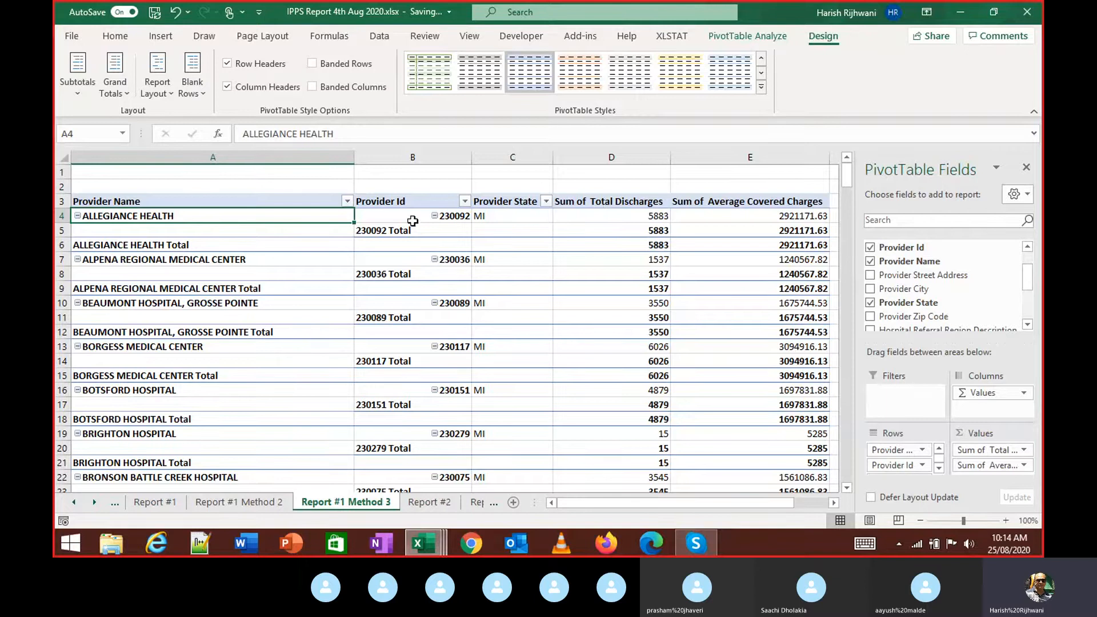
# Step: Turn off all subtotals in the PivotTable
pyautogui.click(370, 230)
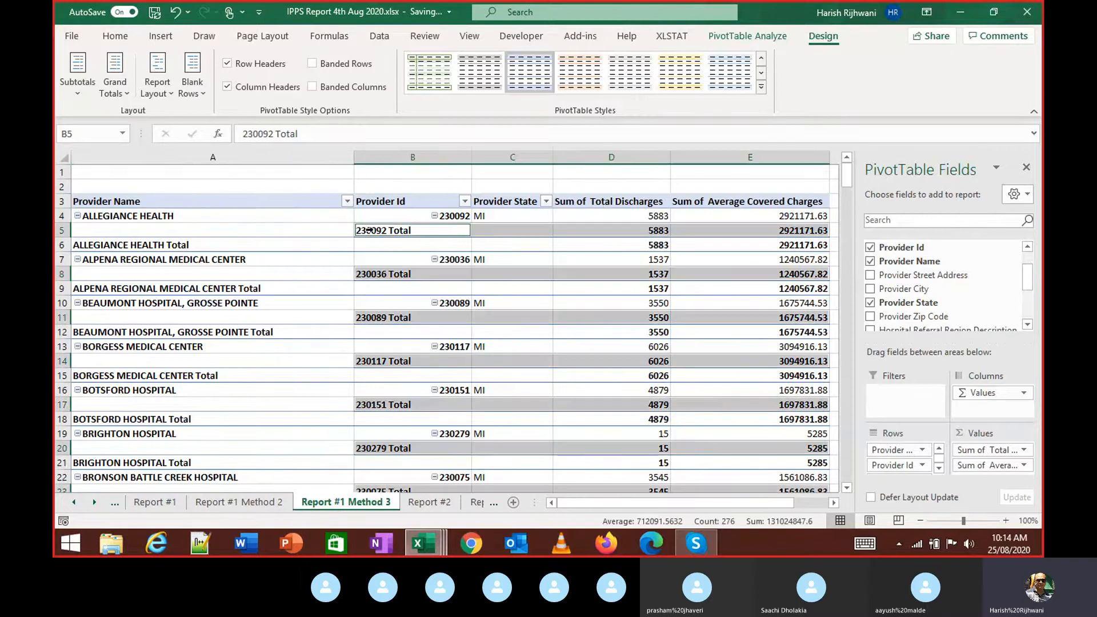
pyautogui.click(266, 227)
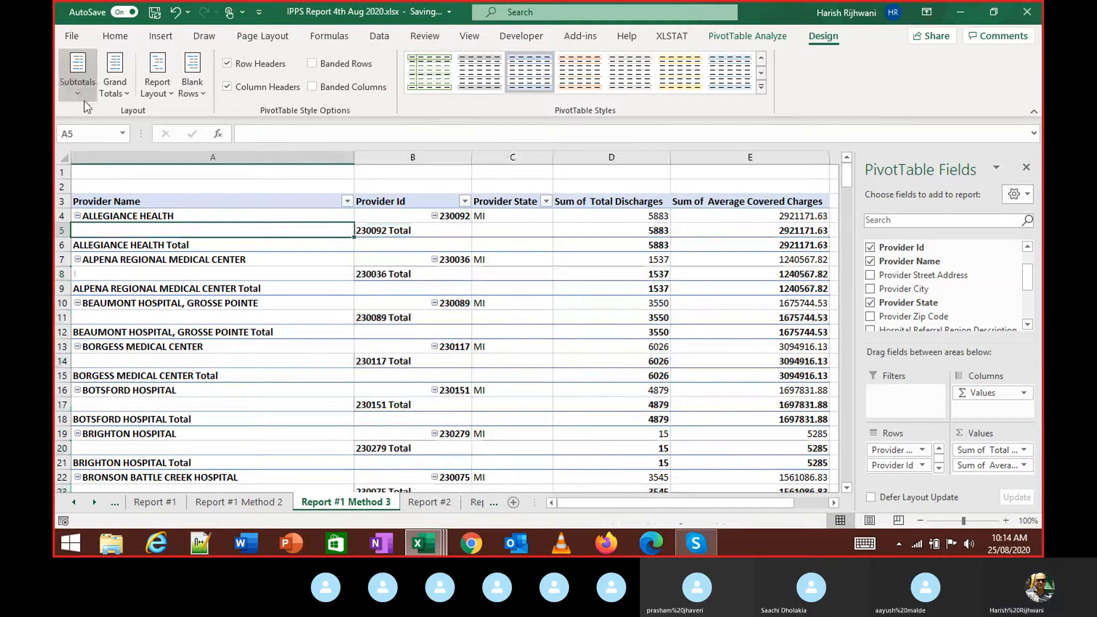
pyautogui.click(77, 87)
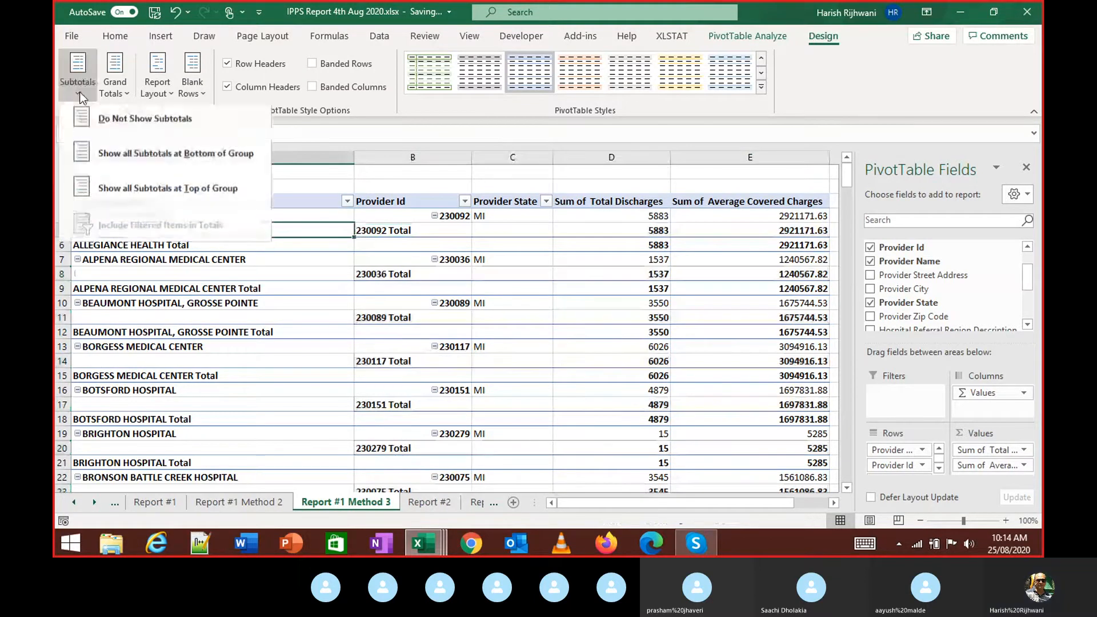
pyautogui.click(110, 132)
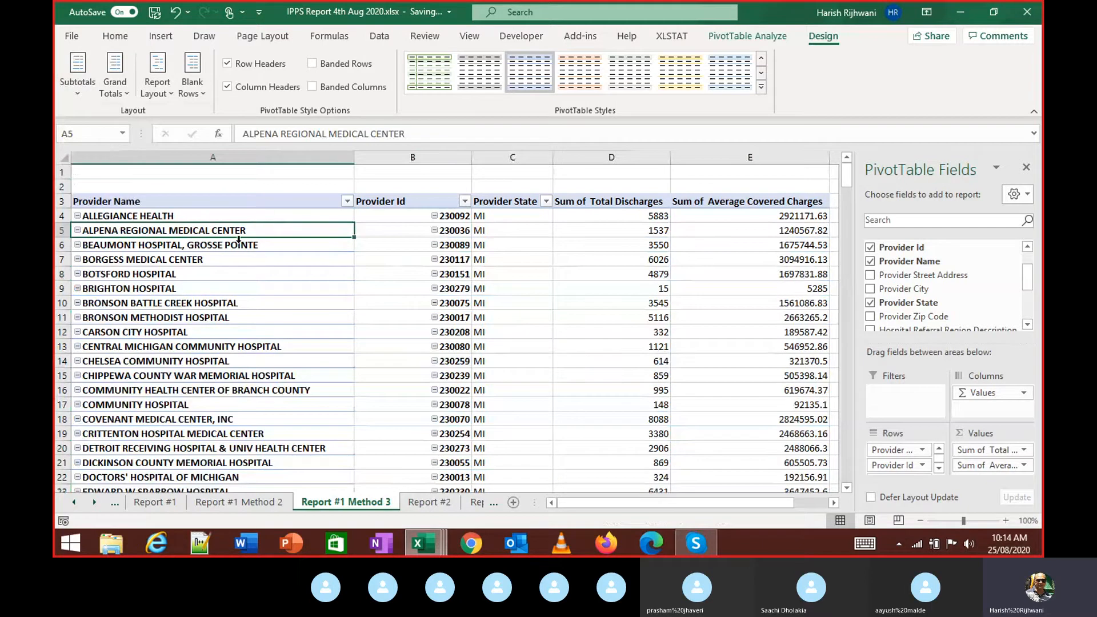
# Step: Review the PivotTable's provider rows down to the grand total and the discharges and covered charges columns
pyautogui.scroll(-20, 239, 239)
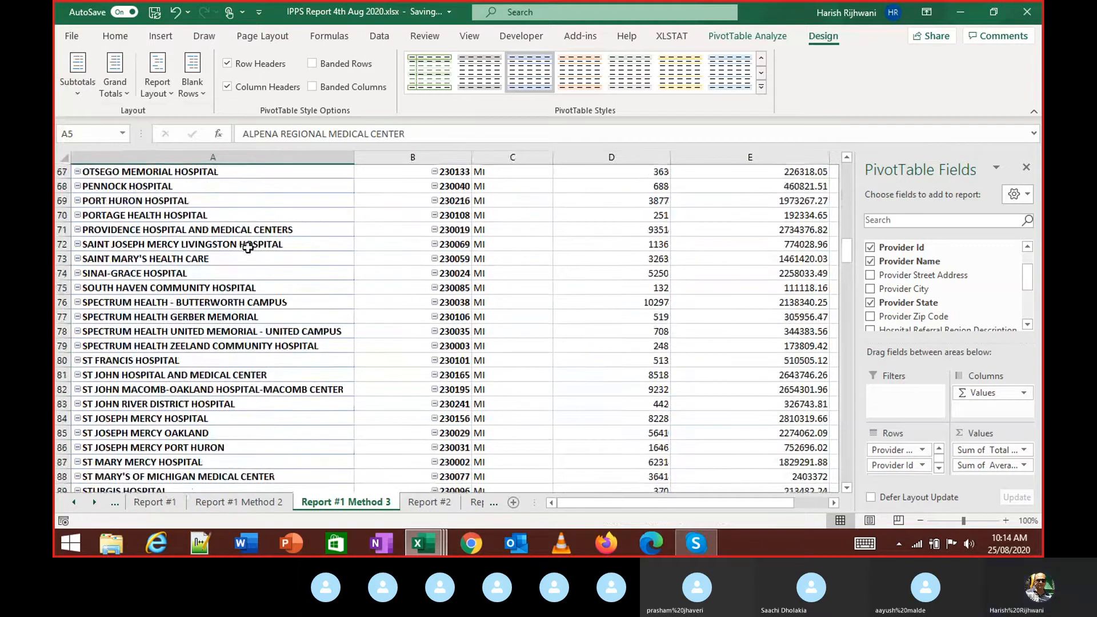
pyautogui.scroll(-1, 247, 247)
pyautogui.click(247, 247)
pyautogui.hotkey('ctrl', 'Down')
pyautogui.press('Down')
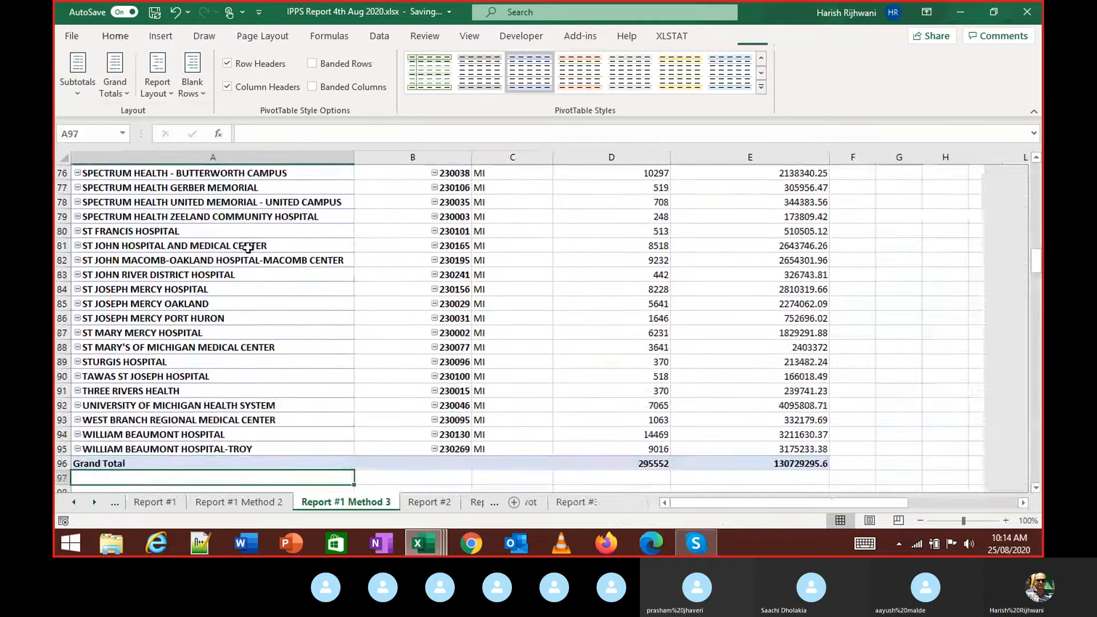
pyautogui.press('Up')
pyautogui.press('Up')
pyautogui.press('Up')
pyautogui.hotkey('ctrl', 'Up')
pyautogui.hotkey('ctrl', 'Up')
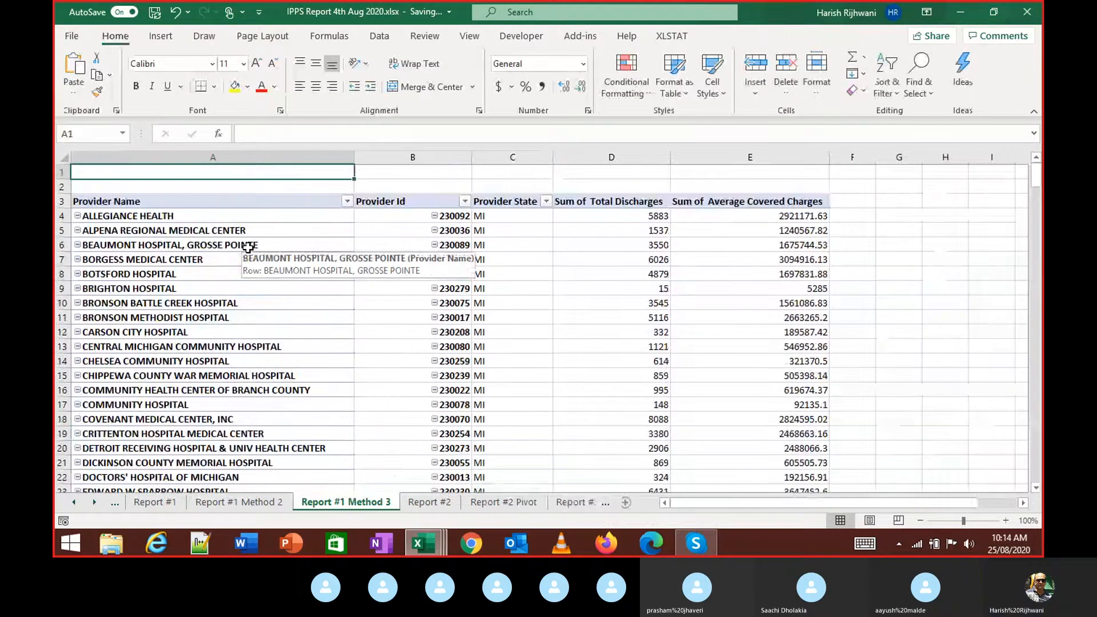
pyautogui.press('Right')
pyautogui.press('Right')
pyautogui.press('Right')
pyautogui.press('Down')
pyautogui.press('Down')
pyautogui.press('Down')
pyautogui.press('Right')
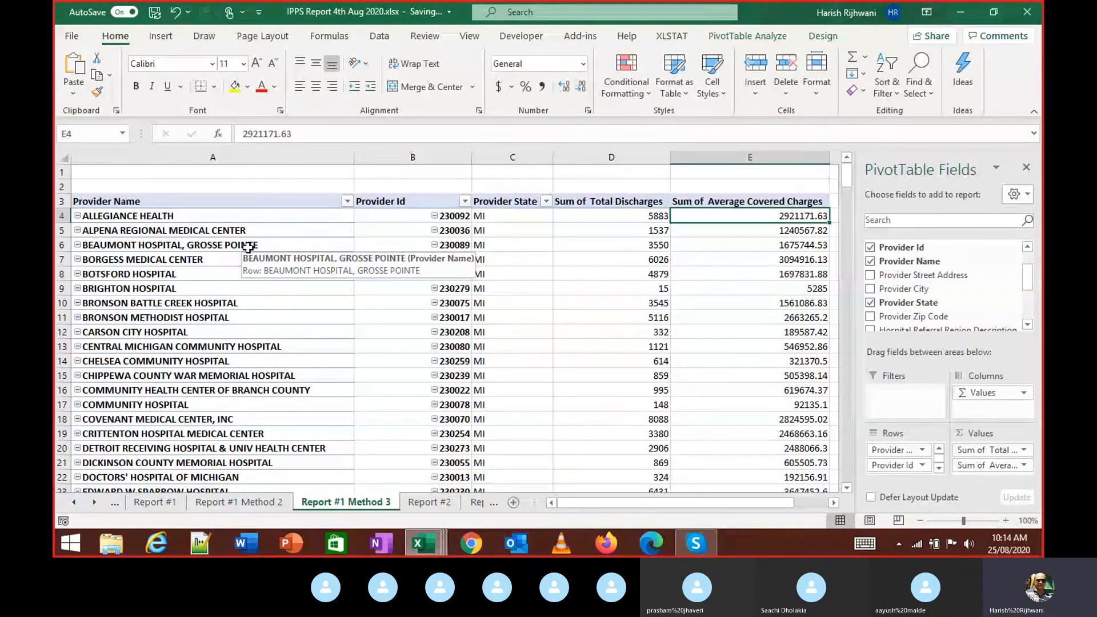
pyautogui.press('Up')
pyautogui.scroll(-3, 247, 247)
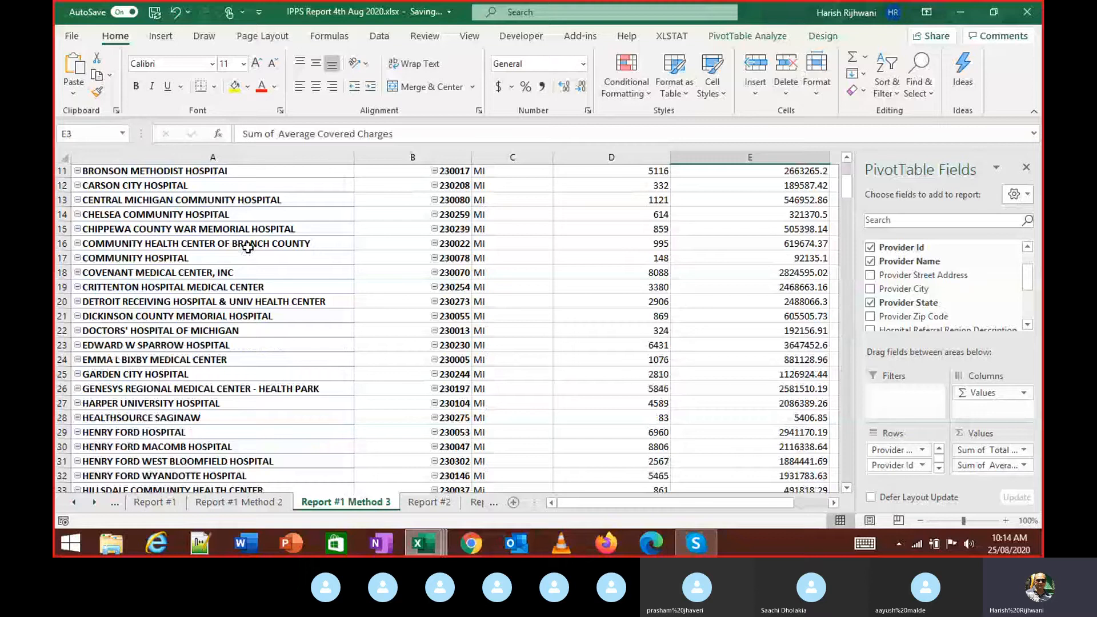
pyautogui.scroll(3, 247, 247)
# Step: Copy the number format of Report #1's first covered charges value onto the PivotTable's Sum of Average Covered Charges values for all providers
pyautogui.click(155, 501)
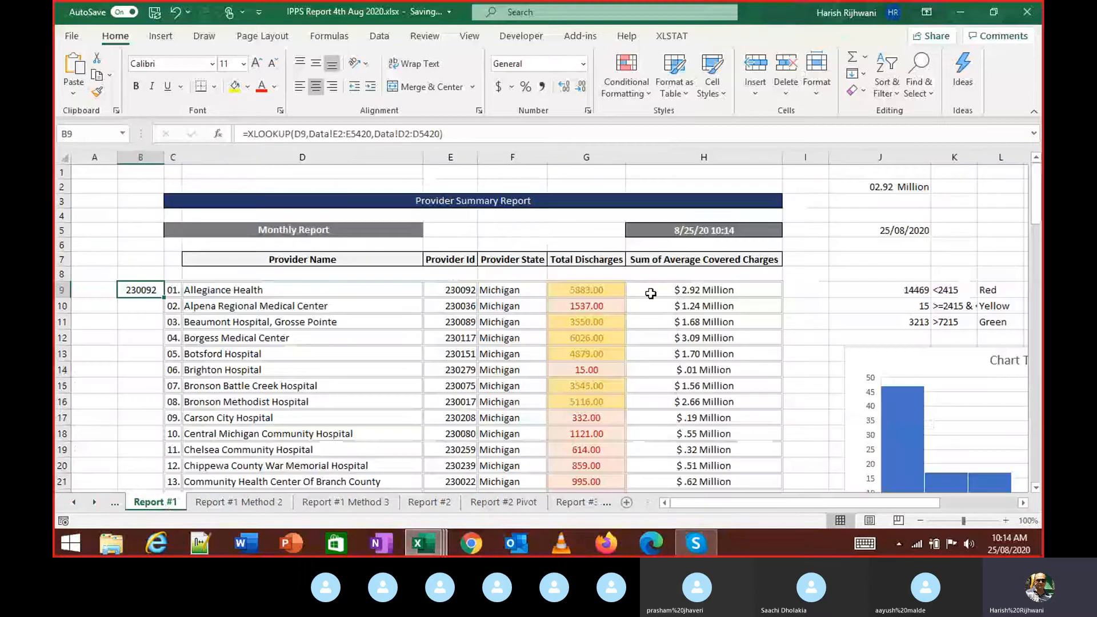
pyautogui.click(651, 293)
pyautogui.click(97, 92)
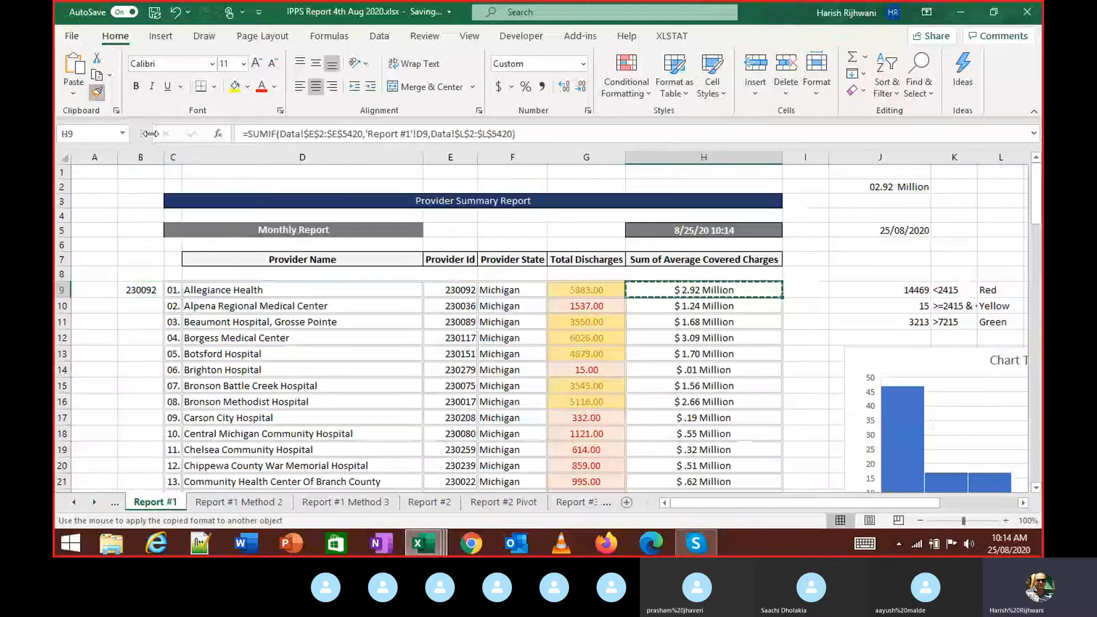
pyautogui.click(386, 504)
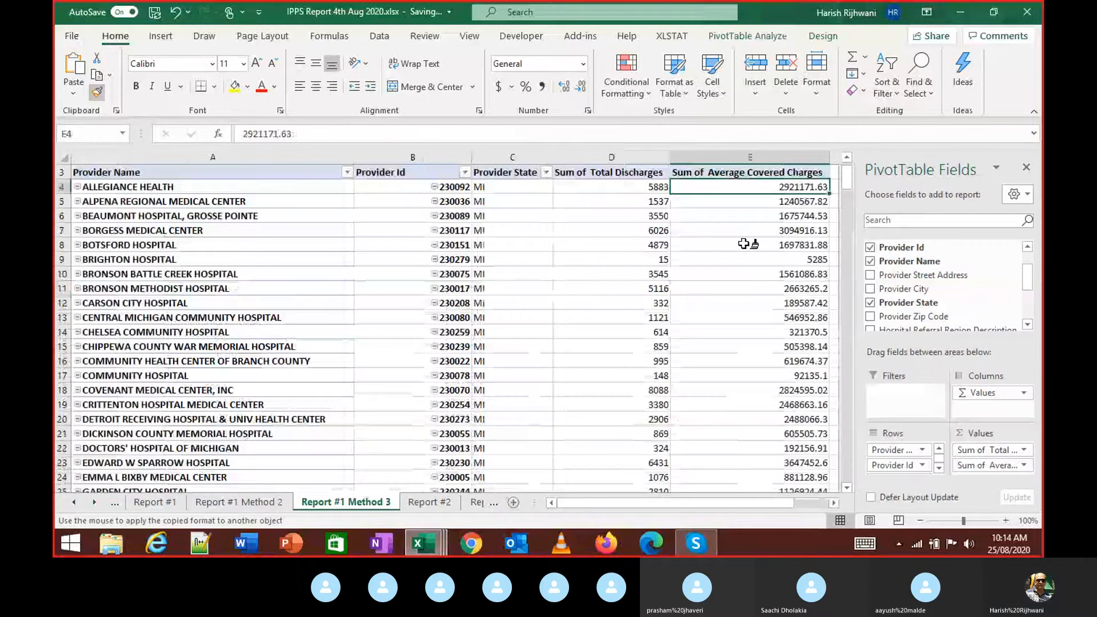
pyautogui.moveTo(794, 187)
pyautogui.mouseDown()
pyautogui.moveTo(751, 554)
pyautogui.moveTo(785, 445)
pyautogui.mouseUp()
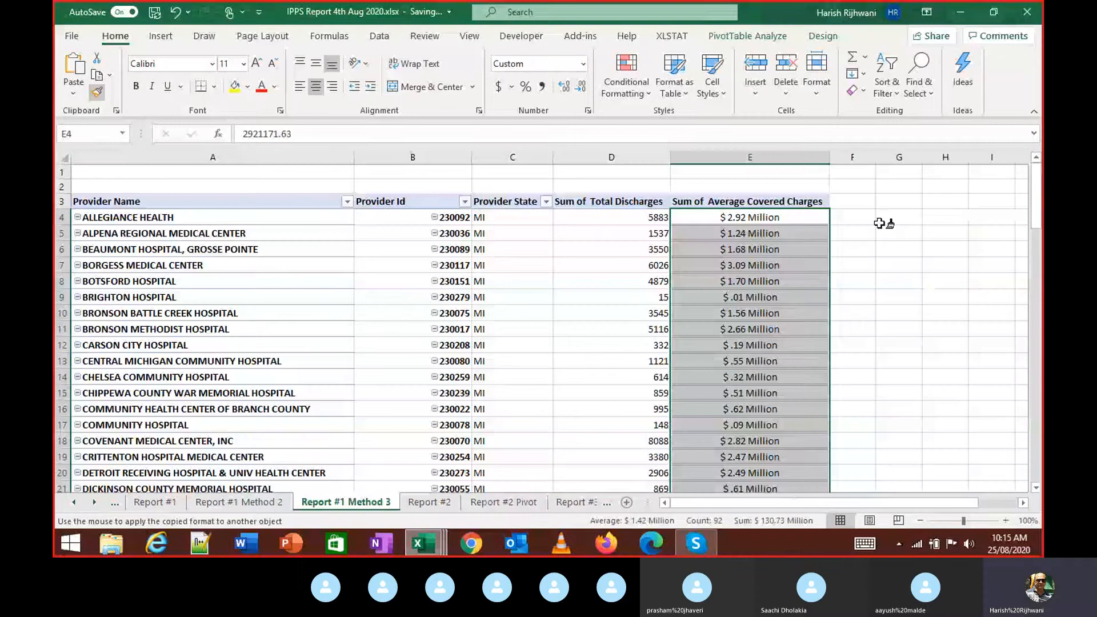
pyautogui.click(900, 218)
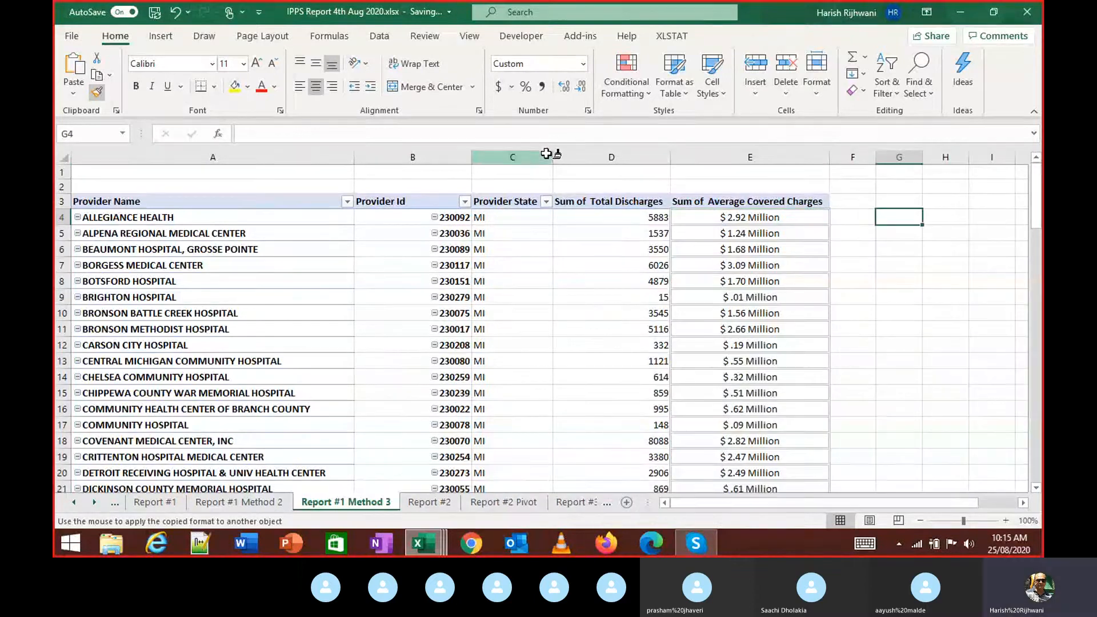
pyautogui.press('Escape')
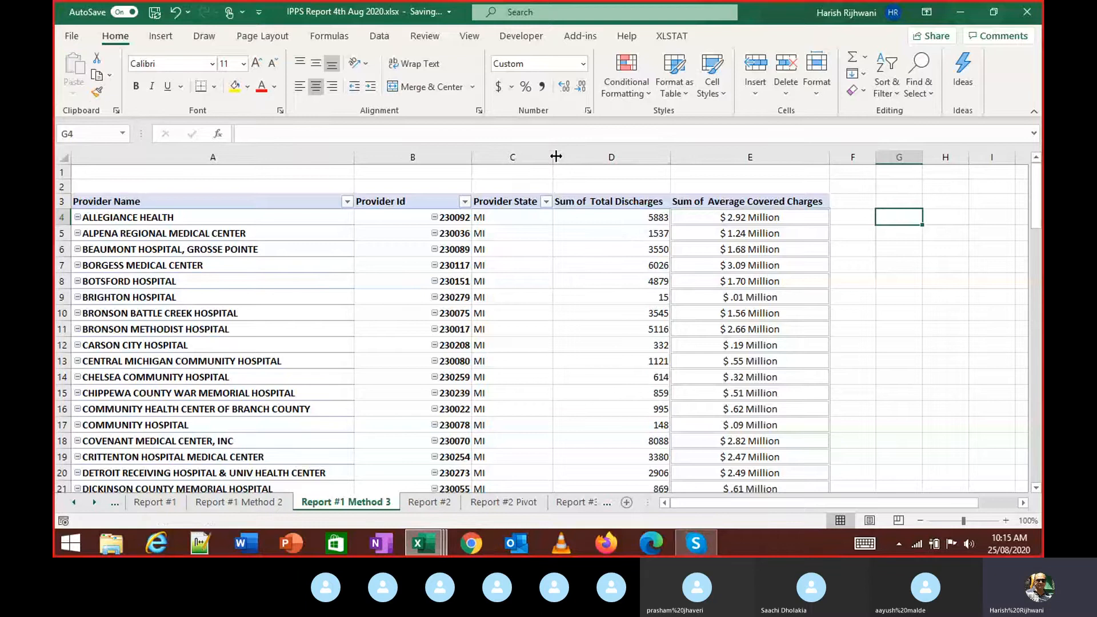
pyautogui.click(311, 281)
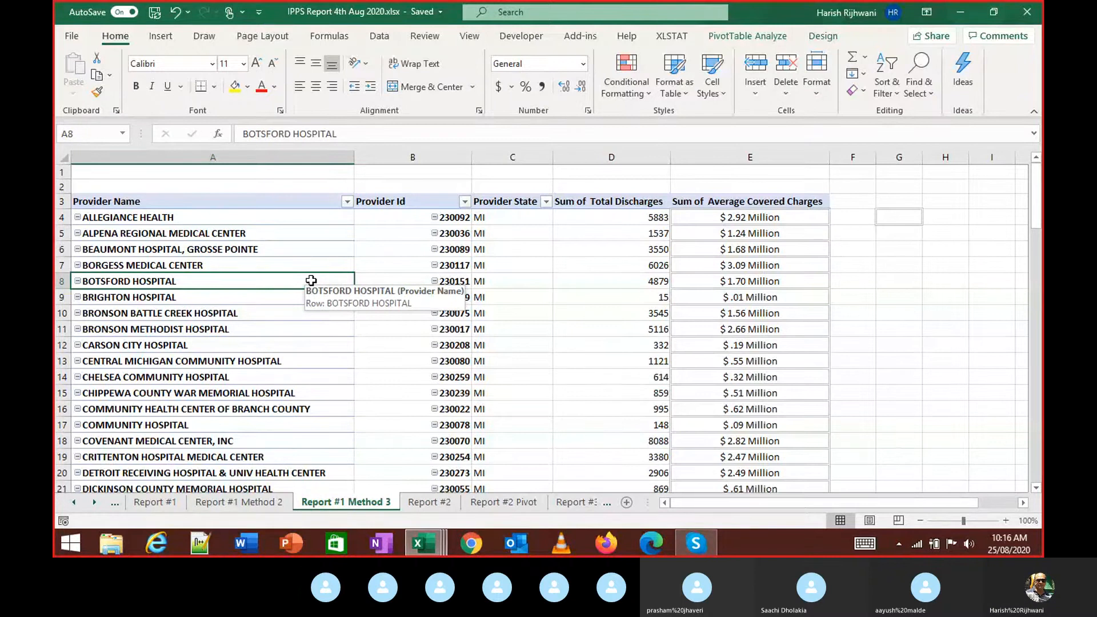
pyautogui.click(311, 281)
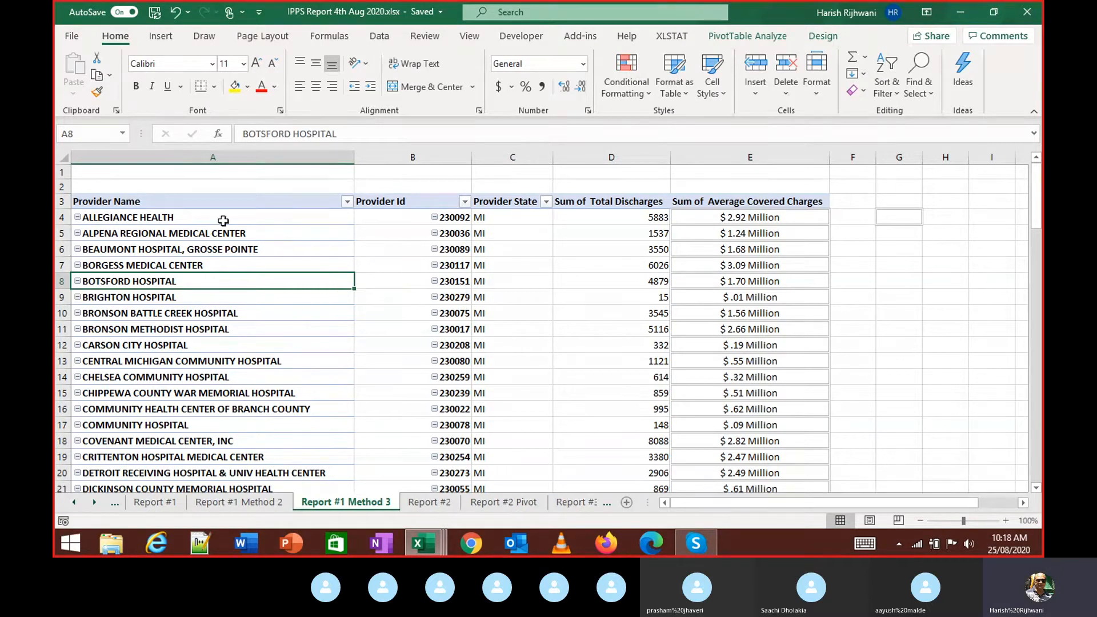
pyautogui.click(254, 265)
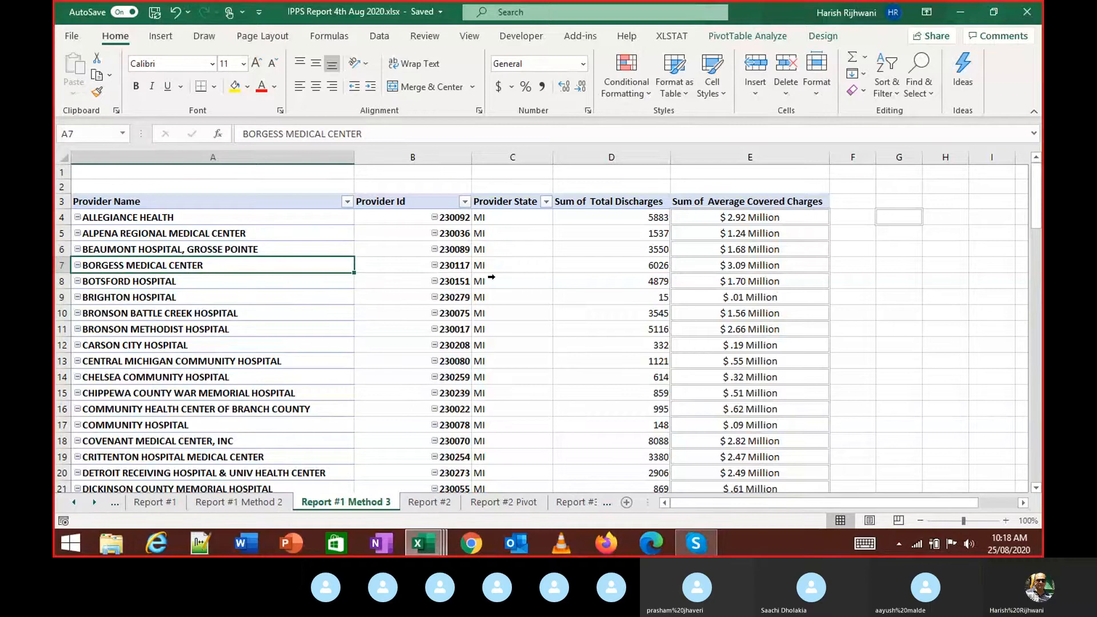
pyautogui.click(491, 277)
pyautogui.click(579, 264)
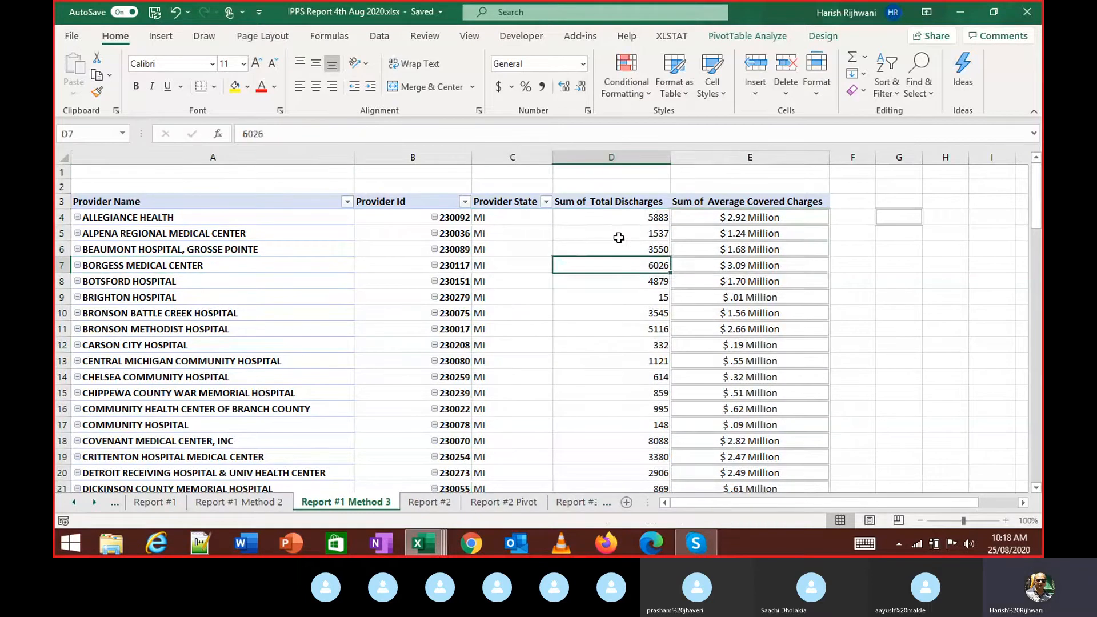
pyautogui.click(619, 237)
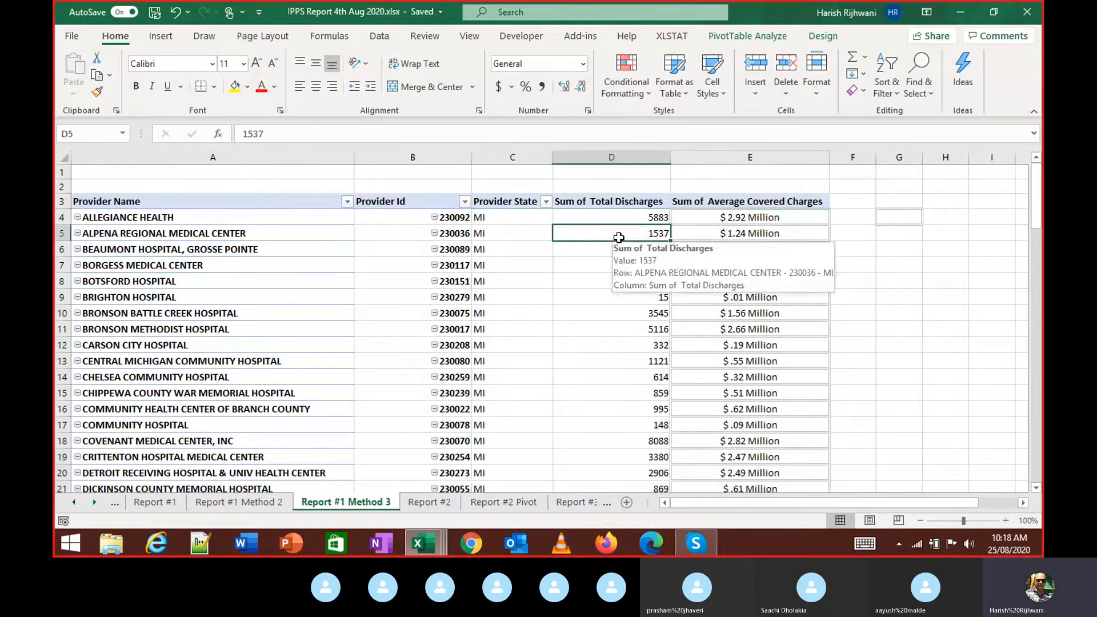
# Step: Copy the formatting of Report #1's first Total Discharges value onto the PivotTable's Sum of Total Discharges values for all providers
pyautogui.hotkey('ctrl', 'pagedown')
pyautogui.hotkey('ctrl', 'pageup')
pyautogui.hotkey('ctrl', 'pageup')
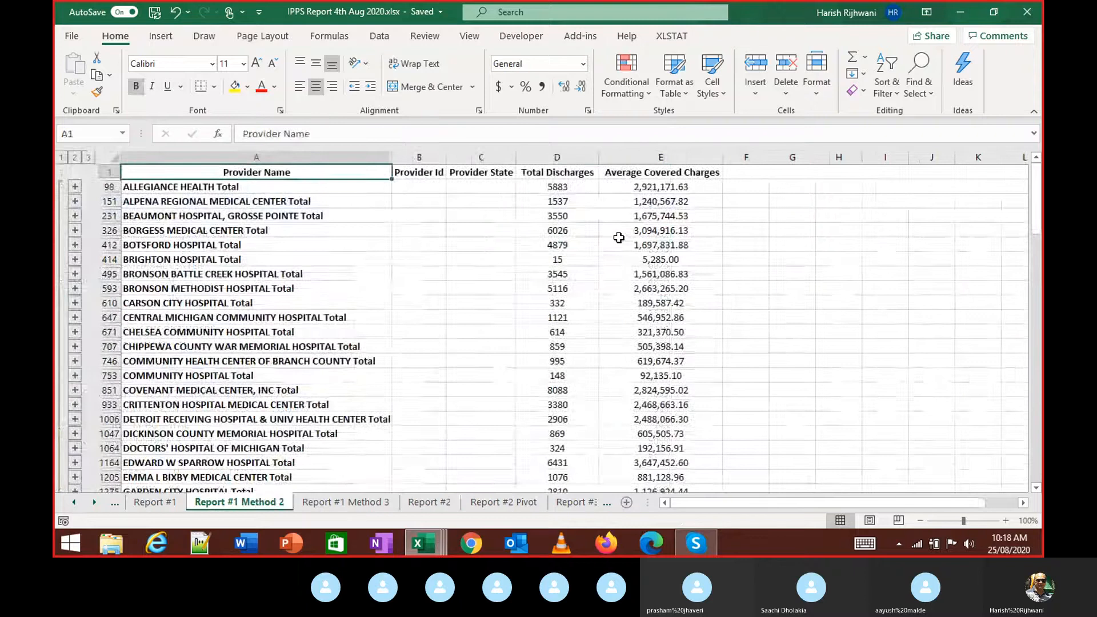
pyautogui.hotkey('ctrl', 'pageup')
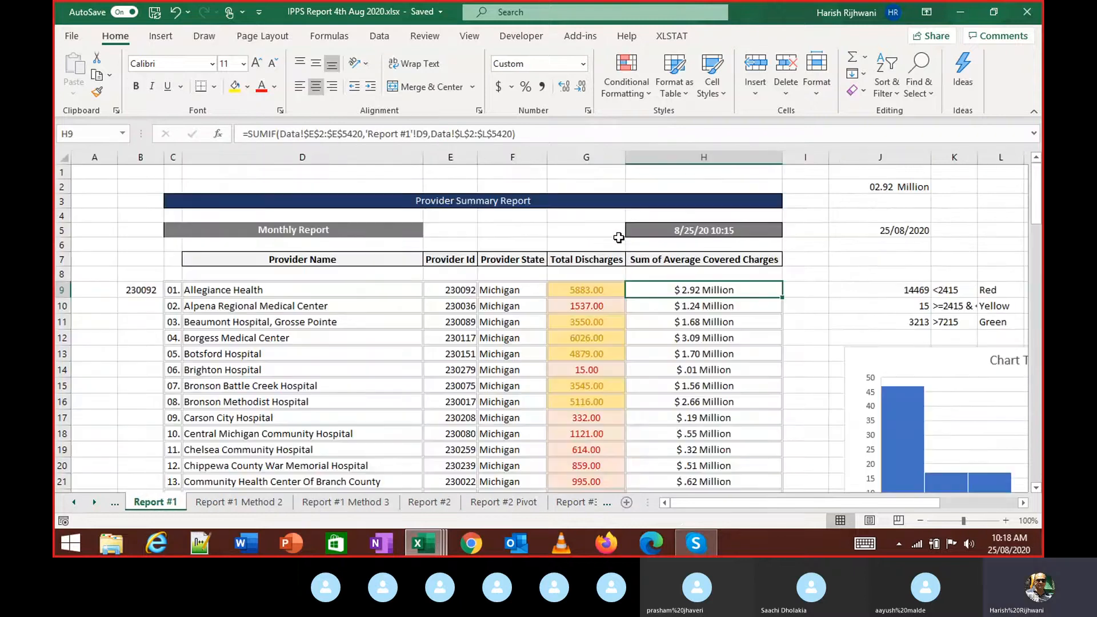
pyautogui.click(569, 293)
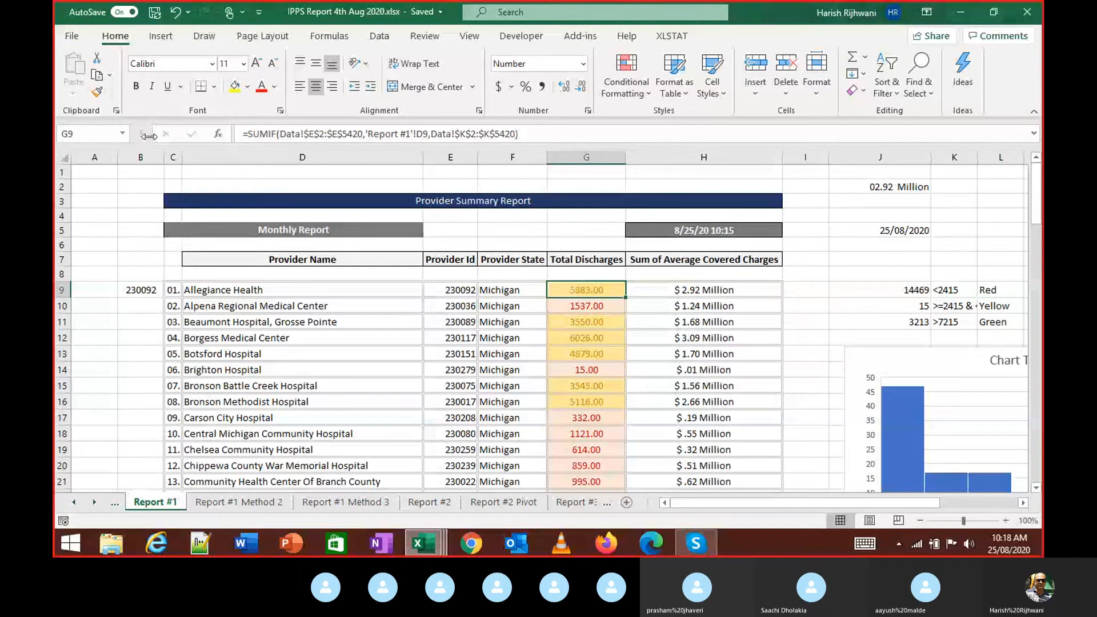
pyautogui.click(97, 92)
pyautogui.click(365, 503)
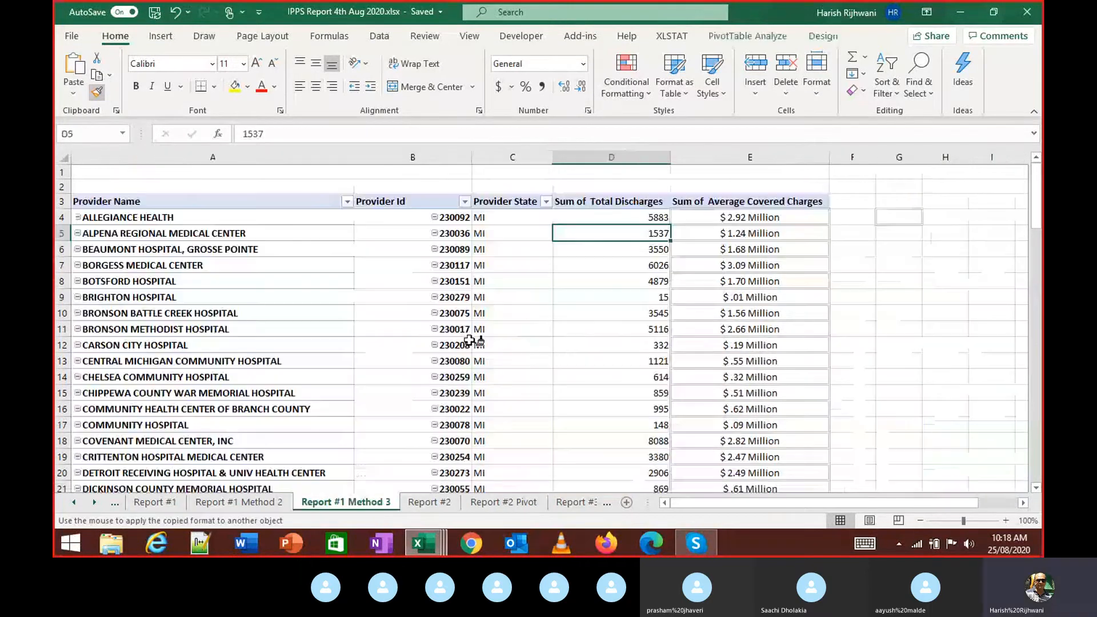
pyautogui.moveTo(568, 221)
pyautogui.mouseDown()
pyautogui.moveTo(560, 374)
pyautogui.moveTo(629, 555)
pyautogui.moveTo(637, 452)
pyautogui.mouseUp()
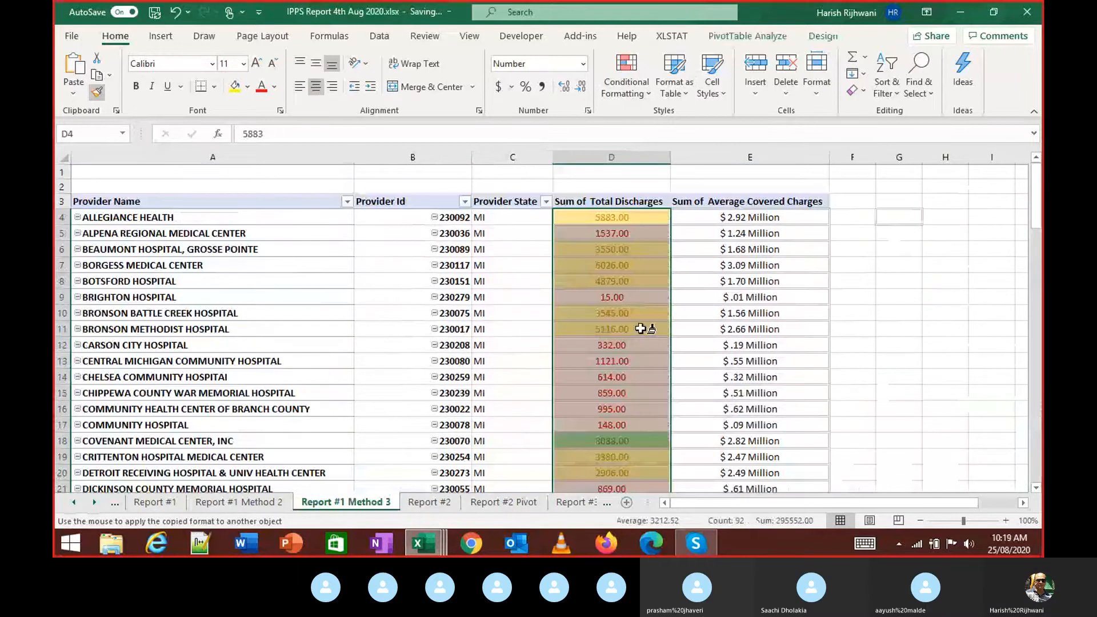
pyautogui.click(639, 329)
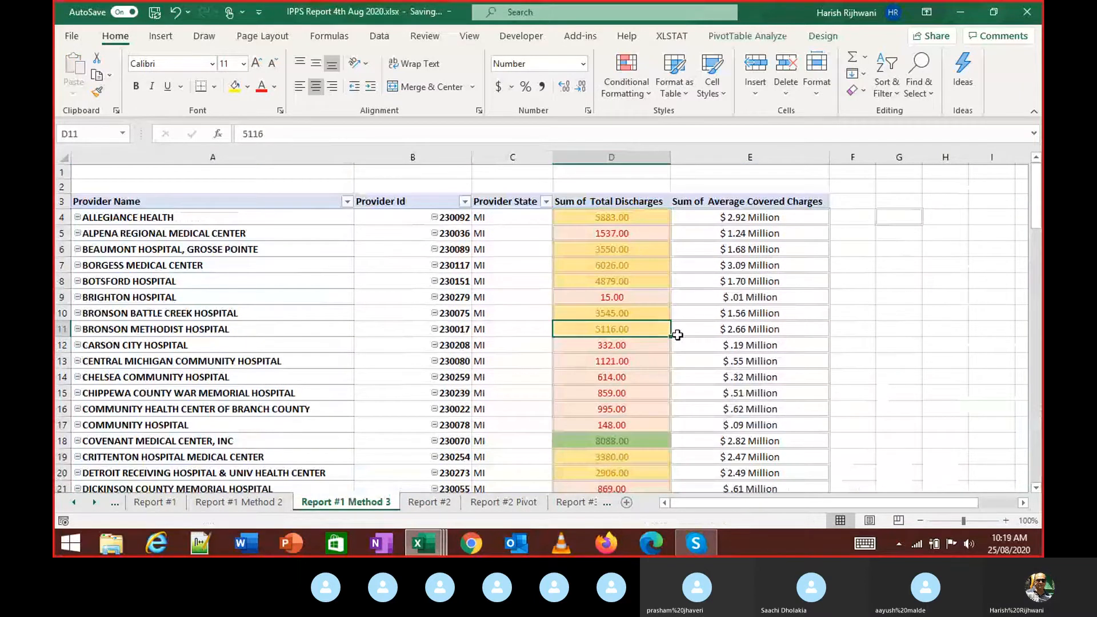
# Step: Center the Provider Id and Provider State values of all providers in the PivotTable
pyautogui.press('Up')
pyautogui.press('Up')
pyautogui.press('Up')
pyautogui.press('Left')
pyautogui.press('Up')
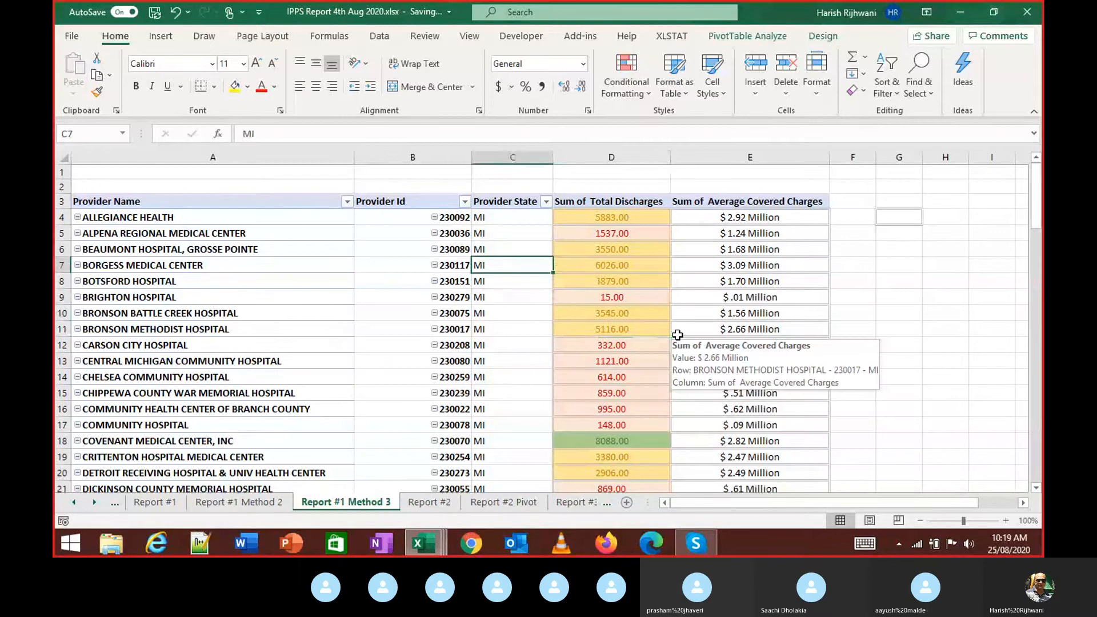
pyautogui.press('Up')
pyautogui.press('Up')
pyautogui.press('Up')
pyautogui.press('Left')
pyautogui.hotkey('ctrl', 'shift', 'Down')
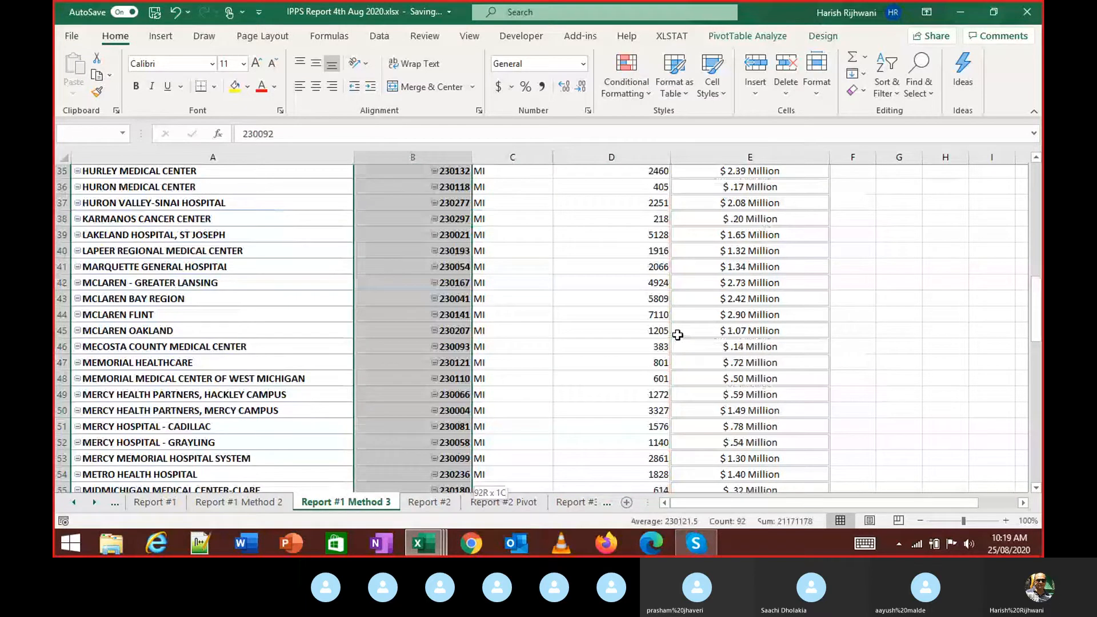
pyautogui.hotkey('shift', 'Right')
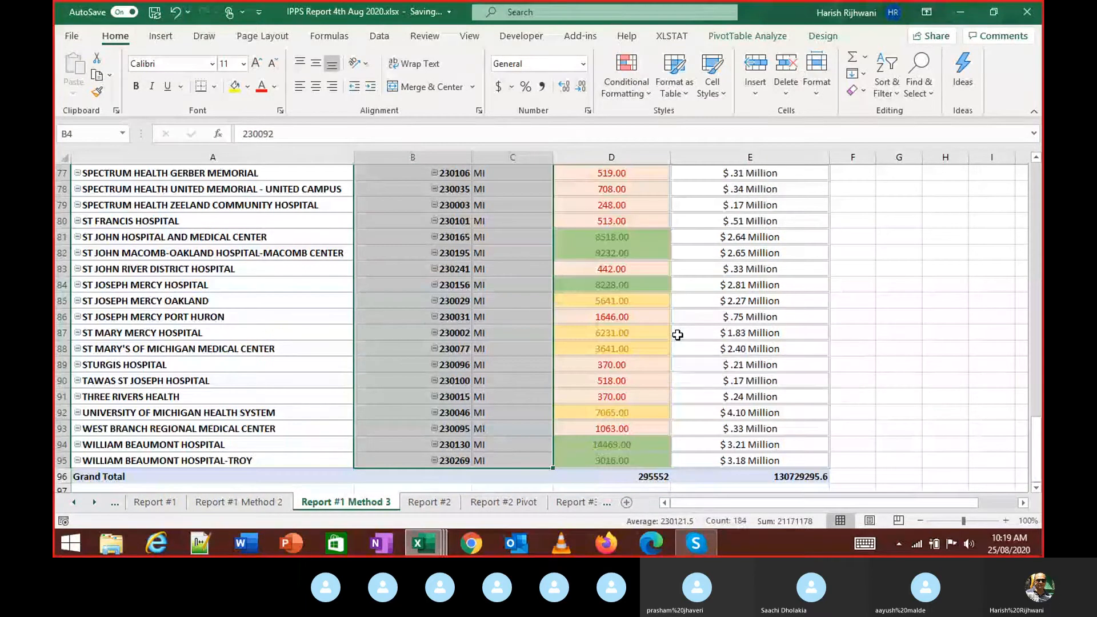
pyautogui.hotkey('alt', 'h')
pyautogui.press('a')
pyautogui.press('c')
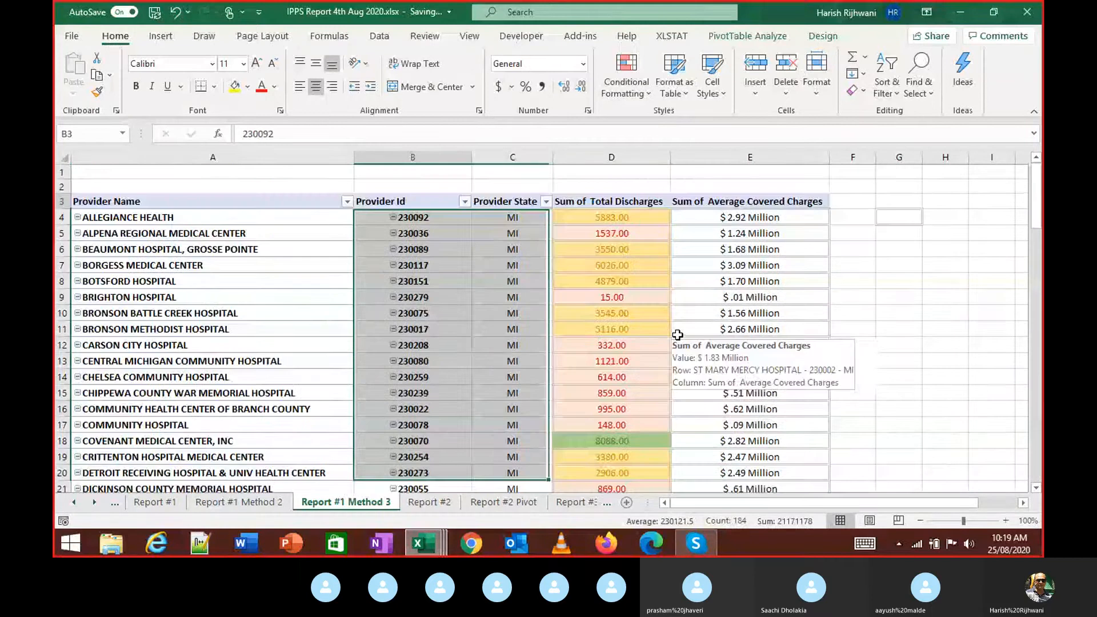
pyautogui.press('Down')
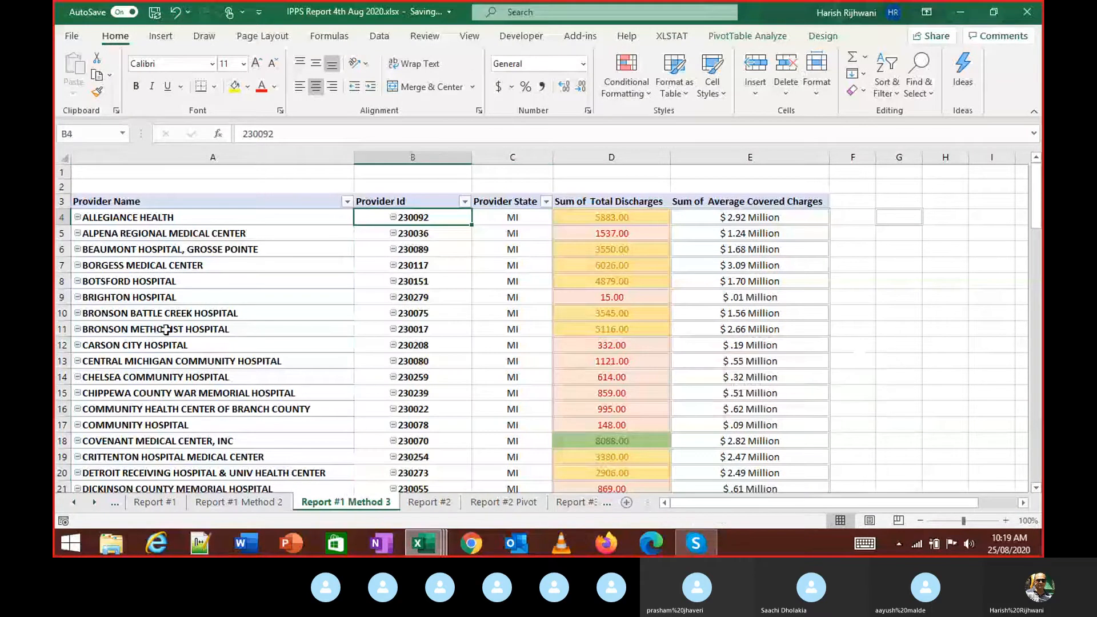
# Step: Copy the covered charges format from a provider row onto the covered charges grand total in E96
pyautogui.click(288, 271)
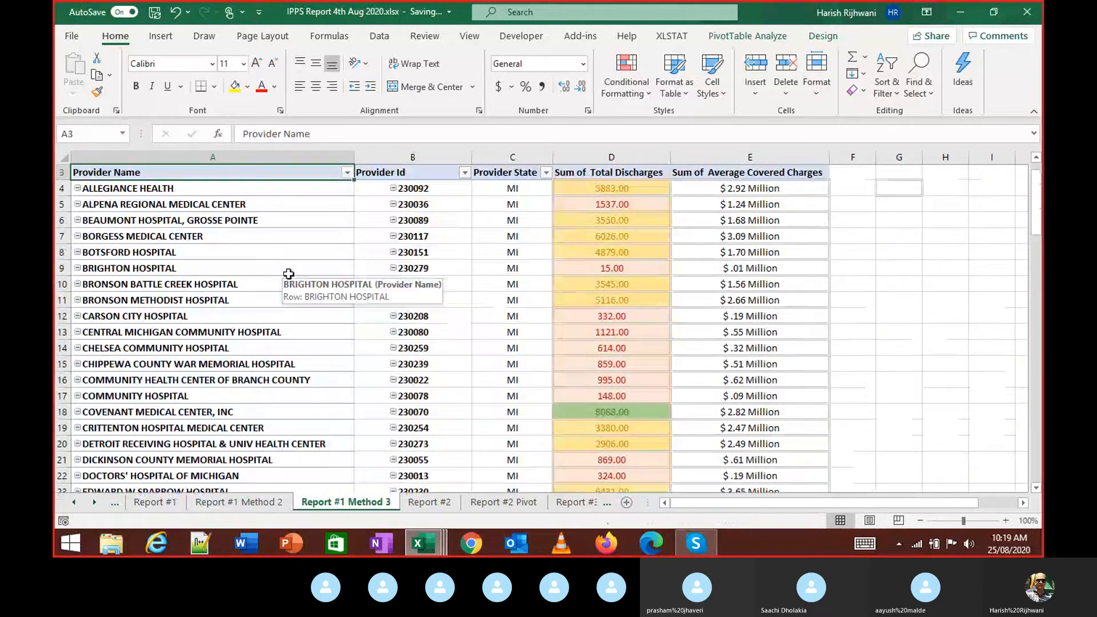
pyautogui.hotkey('ctrl', 'Down')
pyautogui.press('Right')
pyautogui.press('Right')
pyautogui.press('Right')
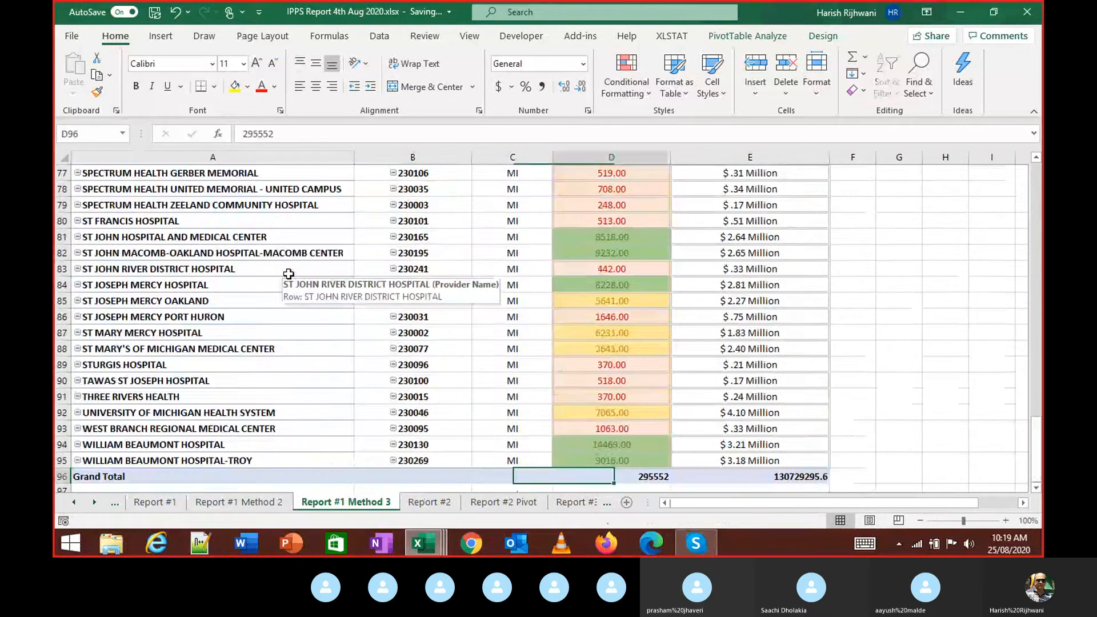
pyautogui.press('Right')
pyautogui.press('Up')
pyautogui.press('Up')
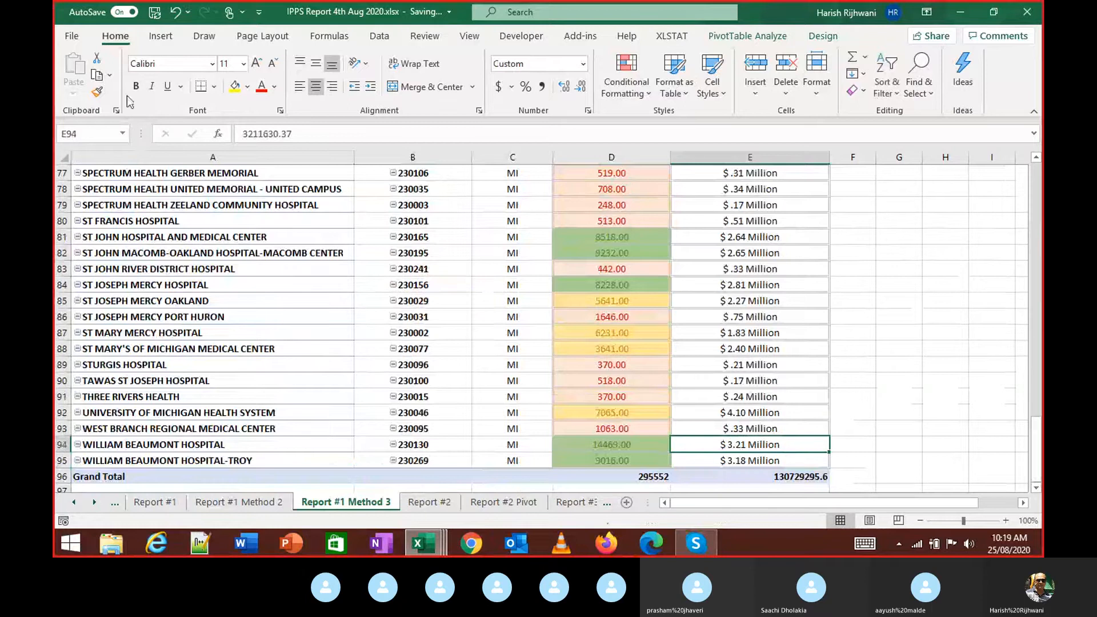
pyautogui.click(98, 91)
pyautogui.click(760, 478)
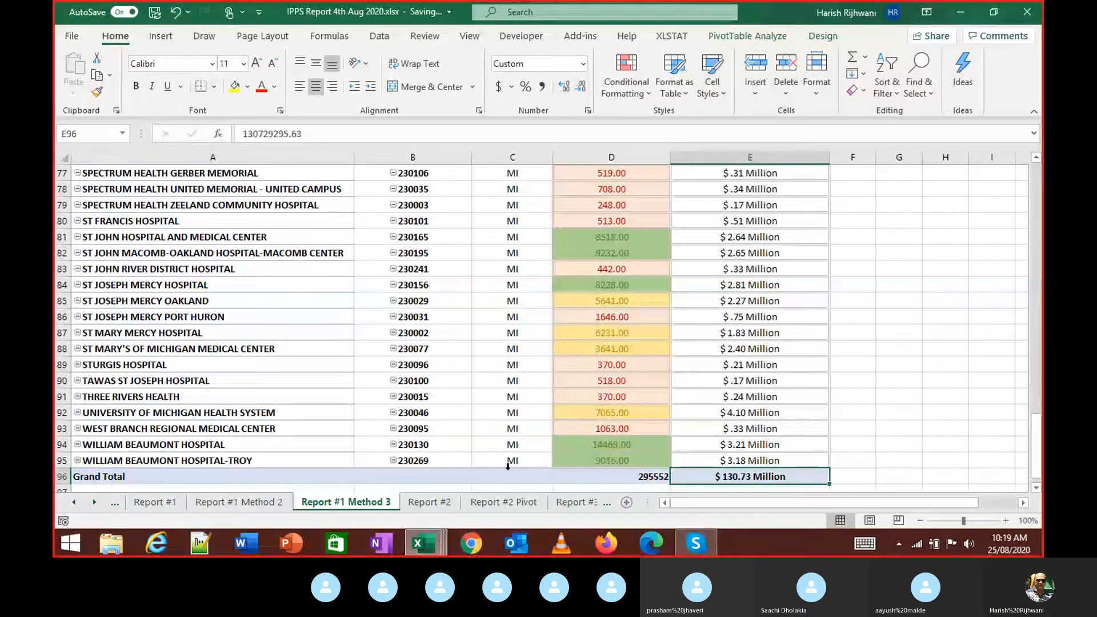
# Step: Format the PivotTable's Total Discharges grand total in D96 with two decimals and center it, matching the subtotal in Report #1
pyautogui.click(254, 502)
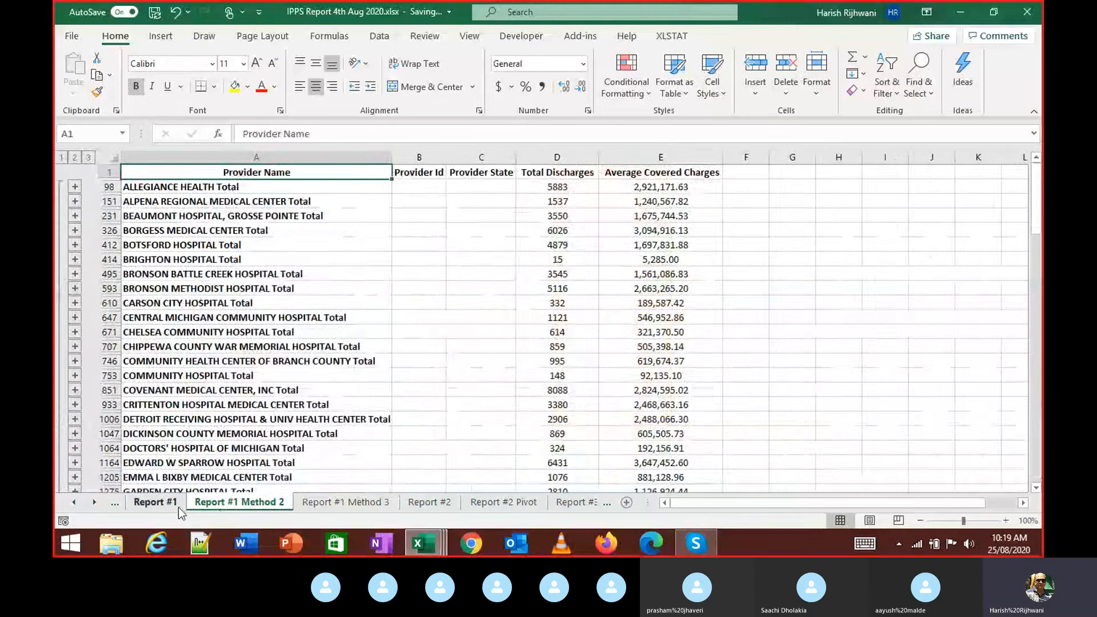
pyautogui.click(178, 507)
pyautogui.scroll(-13, 648, 343)
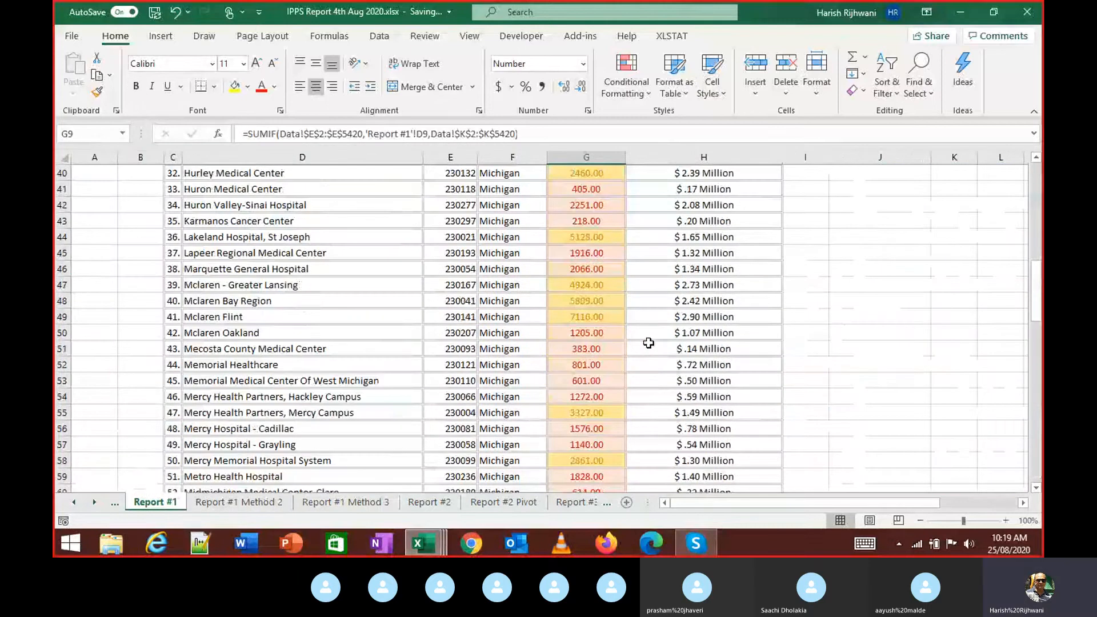
pyautogui.scroll(-19, 649, 343)
pyautogui.click(307, 502)
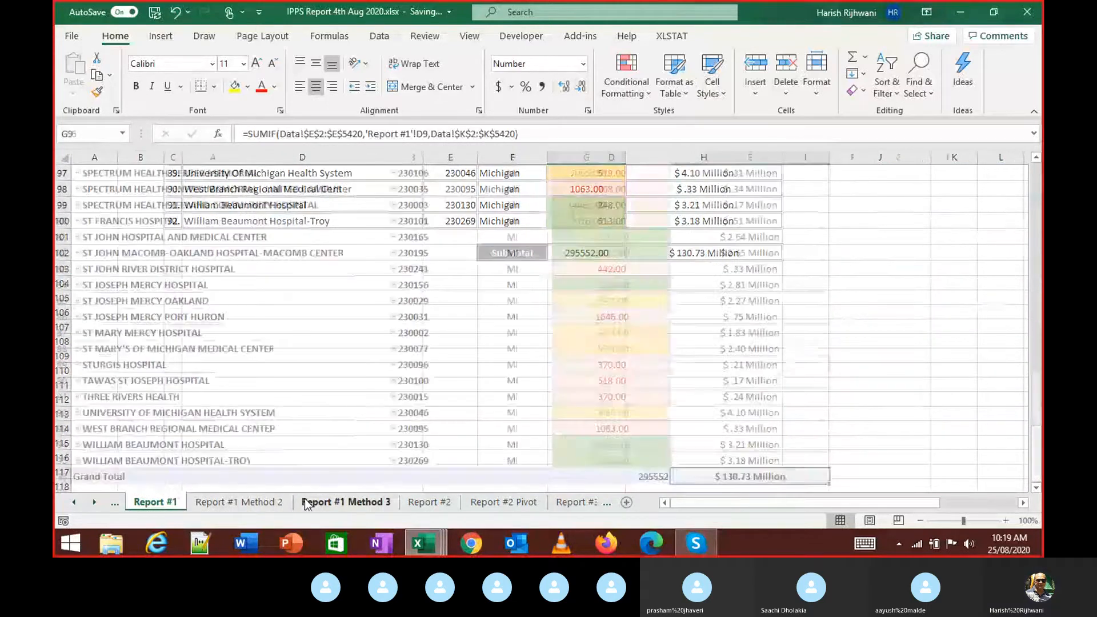
pyautogui.scroll(-2, 606, 423)
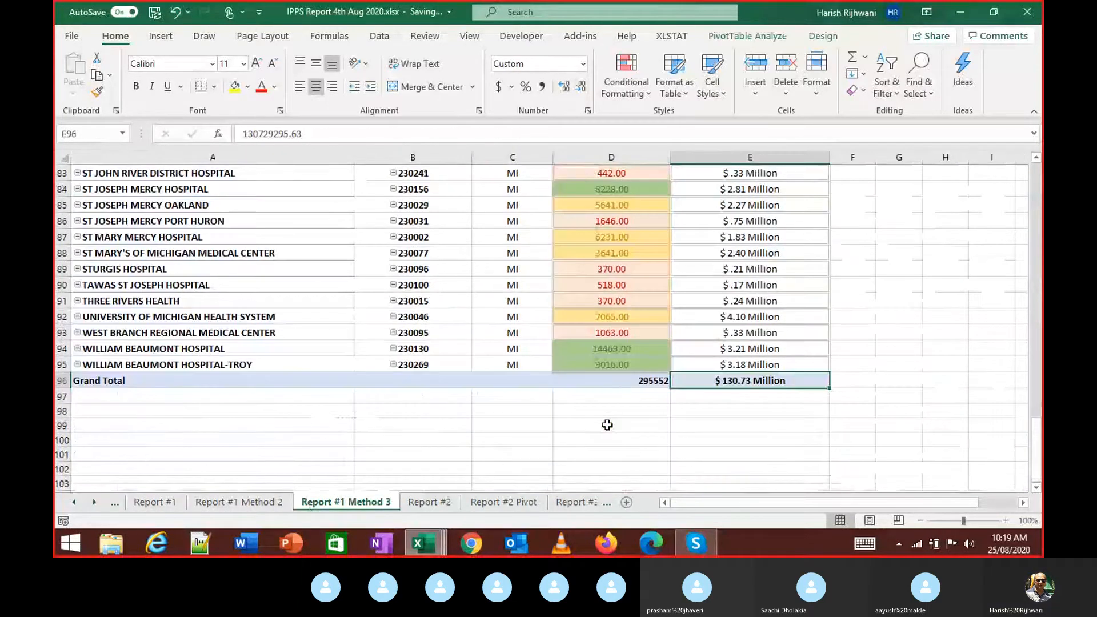
pyautogui.click(610, 372)
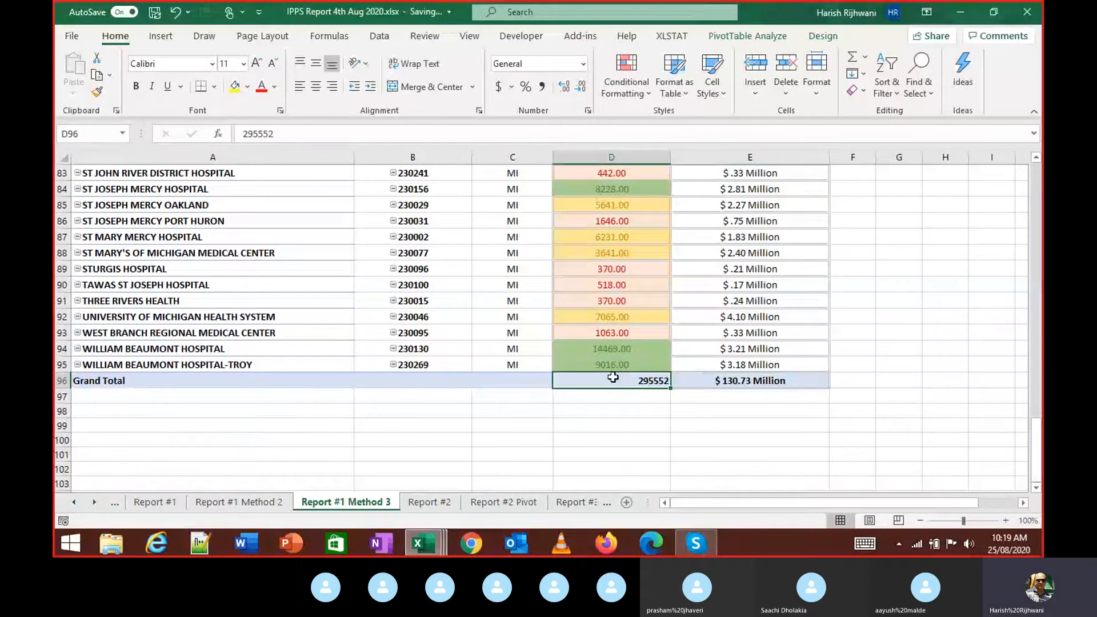
pyautogui.click(564, 86)
pyautogui.click(564, 86)
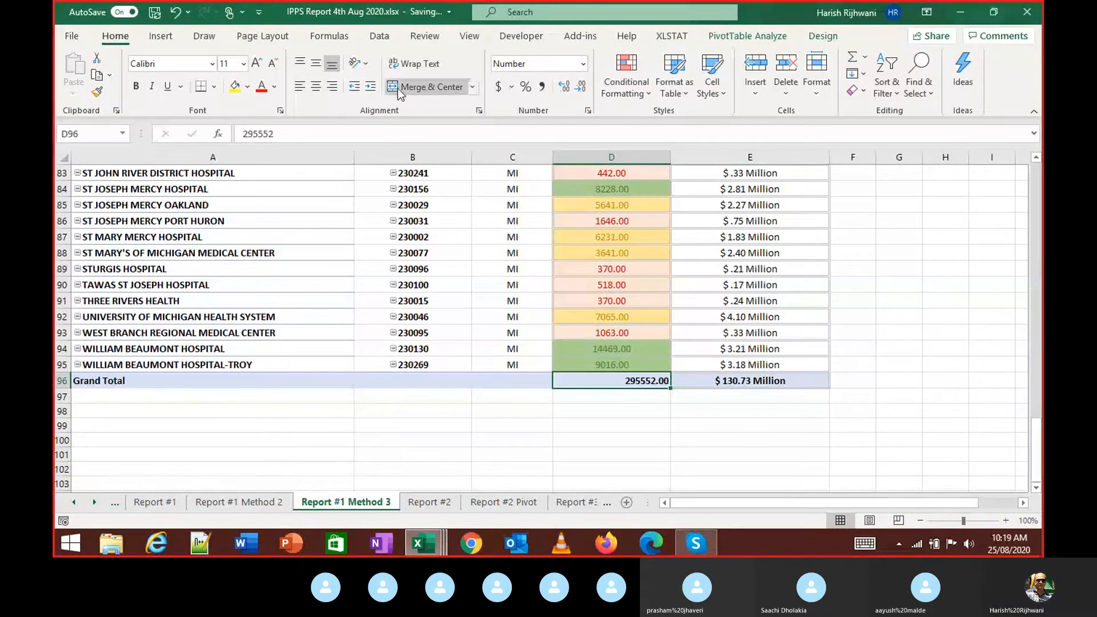
pyautogui.click(316, 87)
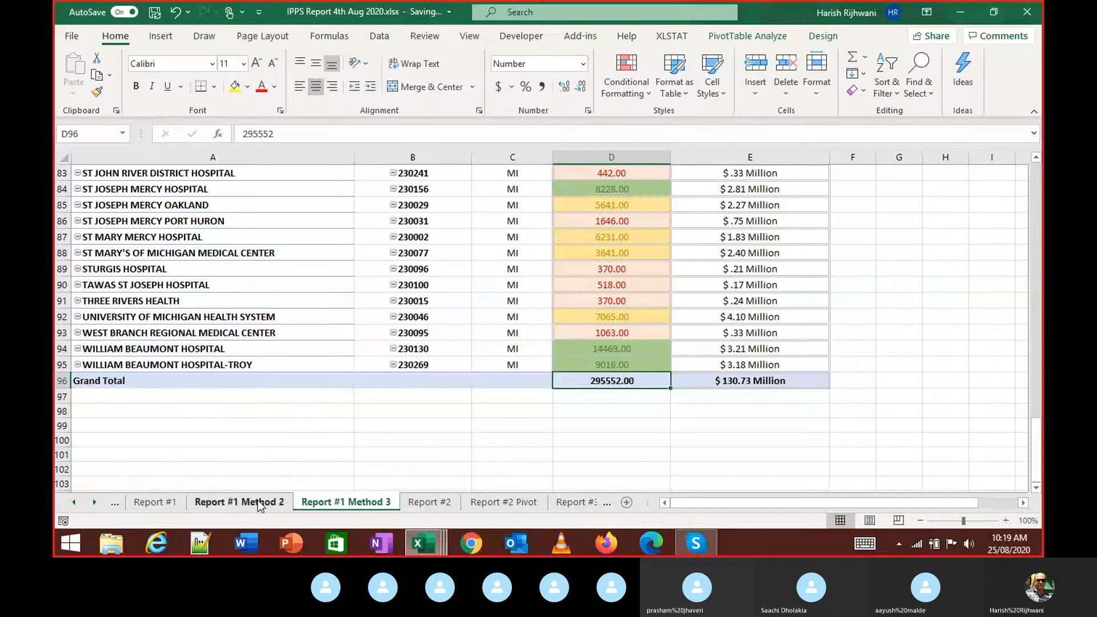
# Step: Return to the header row of the PivotTable on the Report #1 Method 3 sheet and save the workbook
pyautogui.click(172, 502)
pyautogui.click(221, 500)
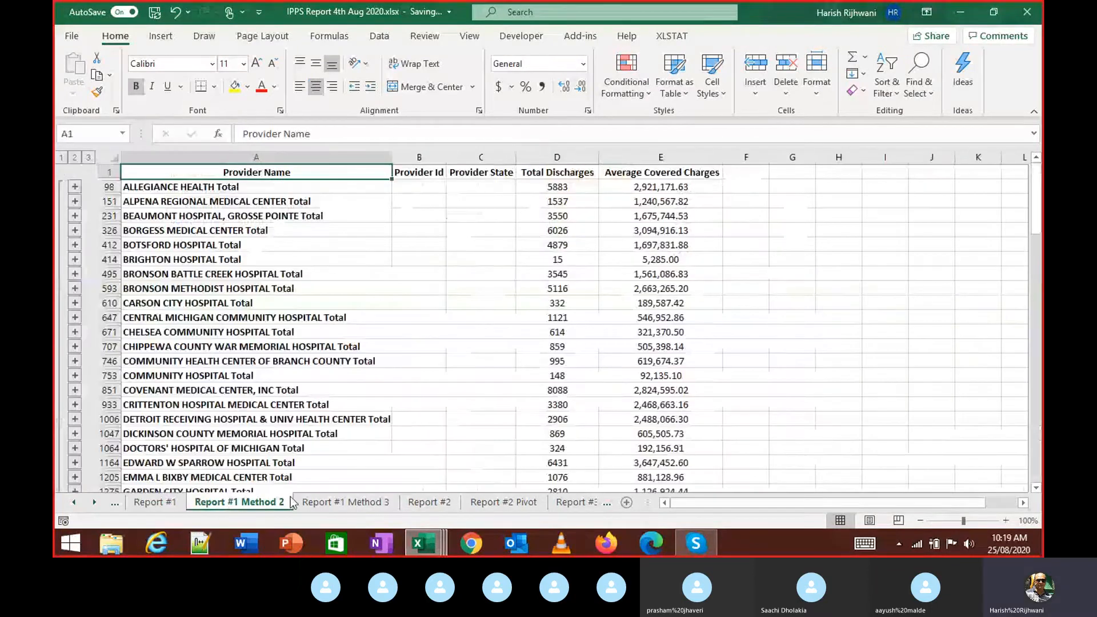
pyautogui.click(316, 502)
pyautogui.hotkey('ctrl', 'Up')
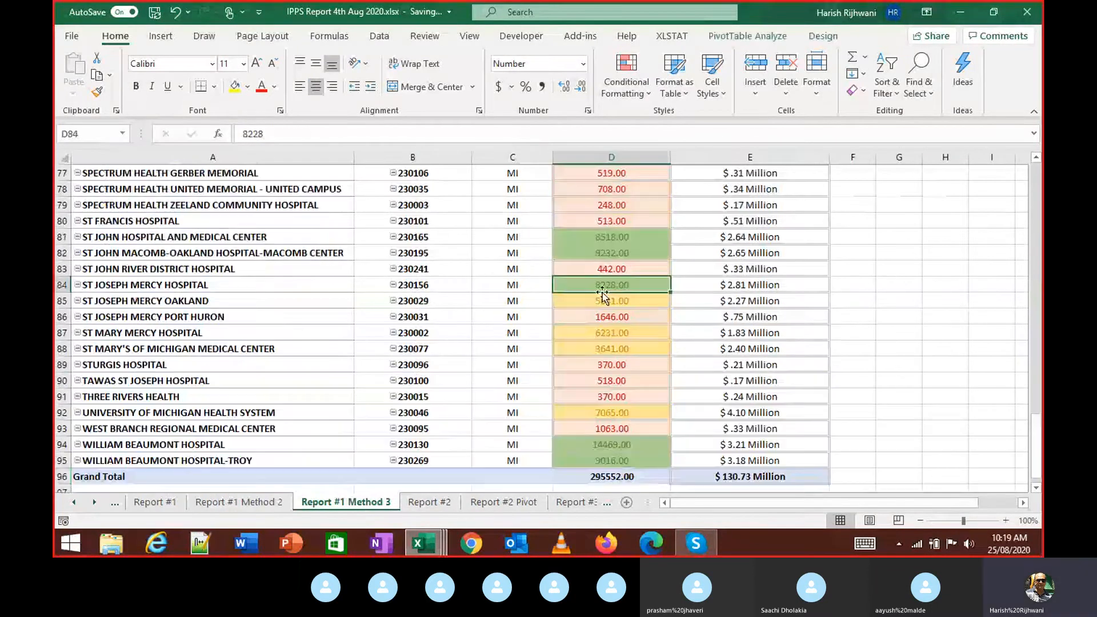
pyautogui.moveTo(602, 292)
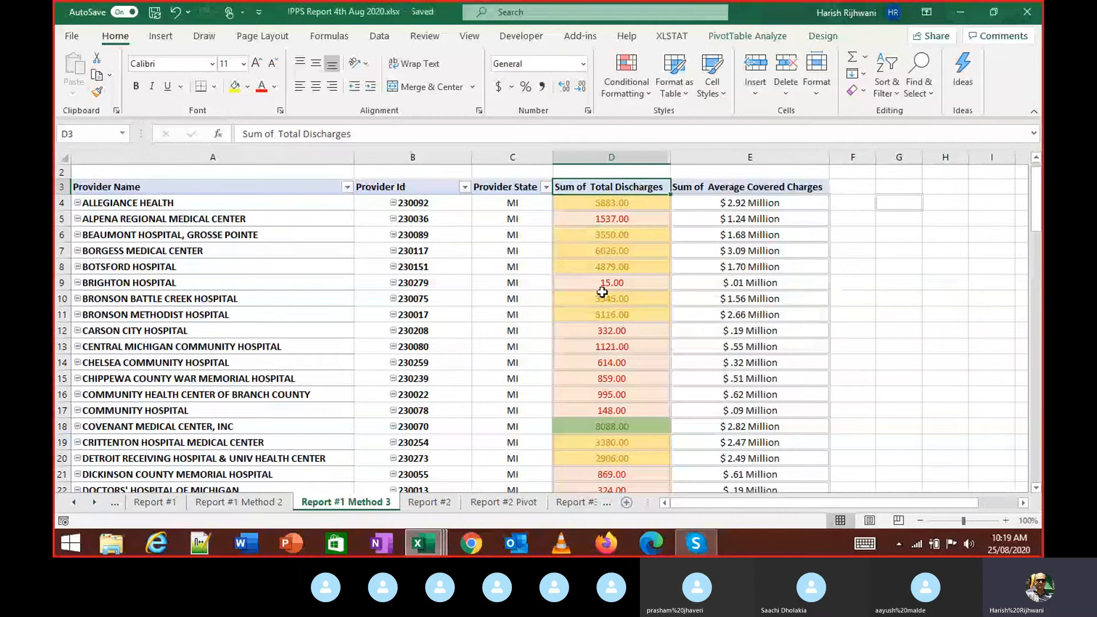
pyautogui.hotkey('alt', 'Tab')
pyautogui.hotkey('alt', 'Tab')
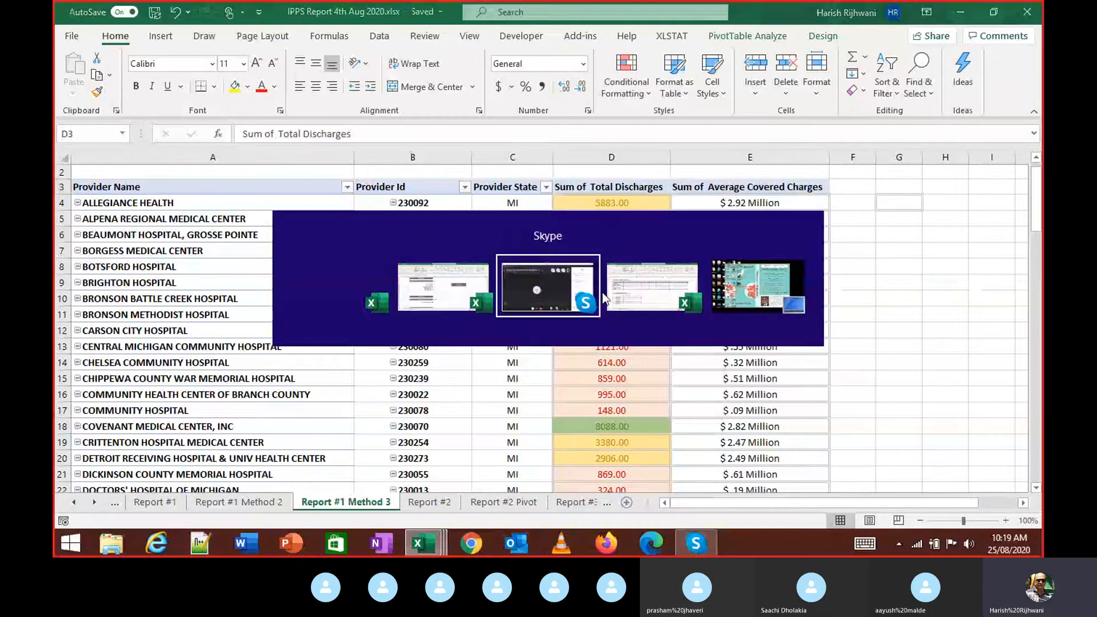
pyautogui.hotkey('alt', 'Tab')
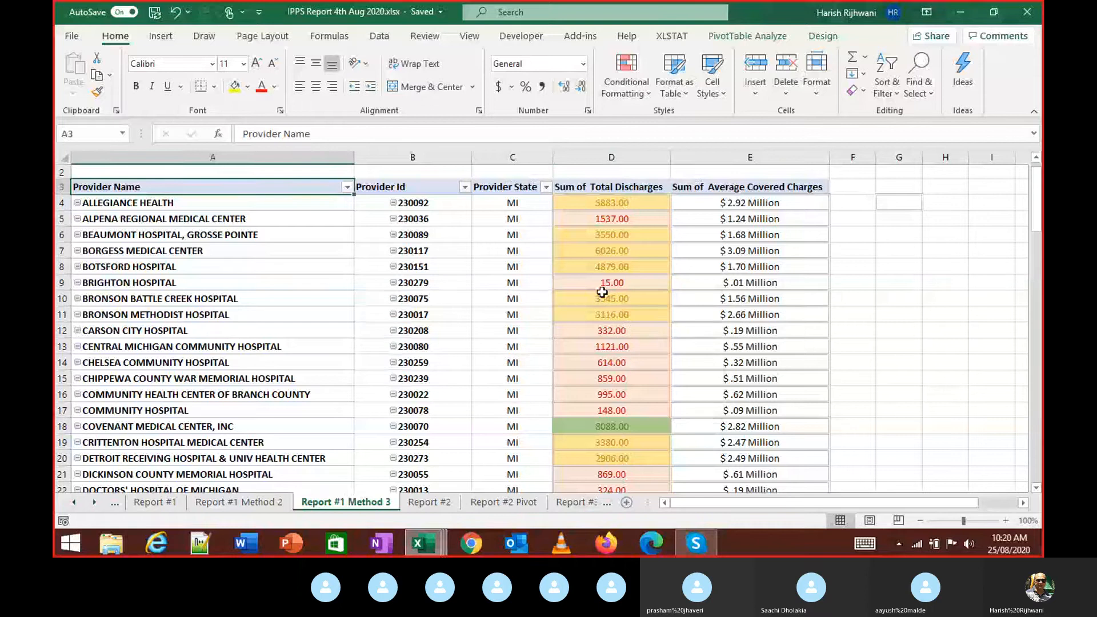
pyautogui.hotkey('ctrl', 'shift', 'Down')
pyautogui.press('Right')
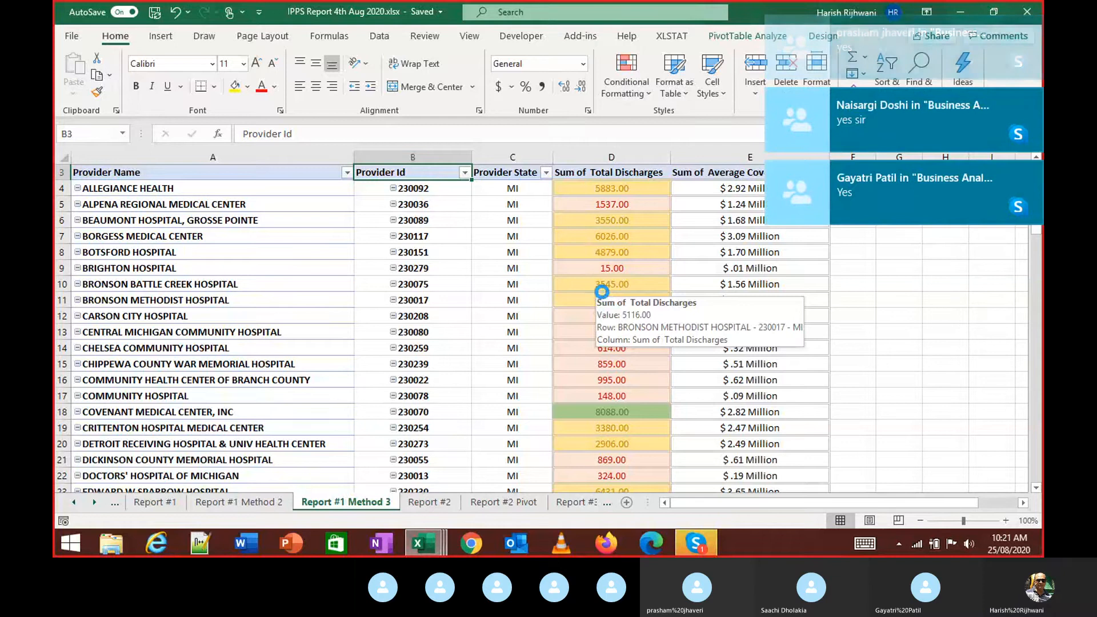
pyautogui.hotkey('ctrl', 's')
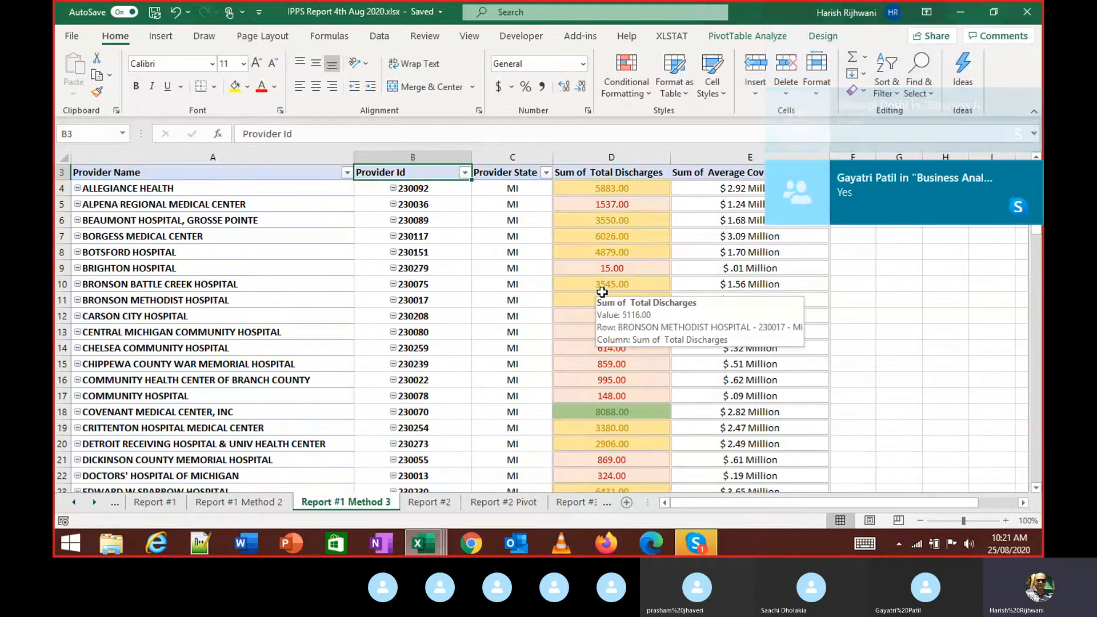
# Step: Compare the provider summary report's layout across the Report #1, Report #1 Method 2 and Report #1 Method 3 sheets
pyautogui.hotkey('ctrl', 'pageup')
pyautogui.hotkey('ctrl', 'pageup')
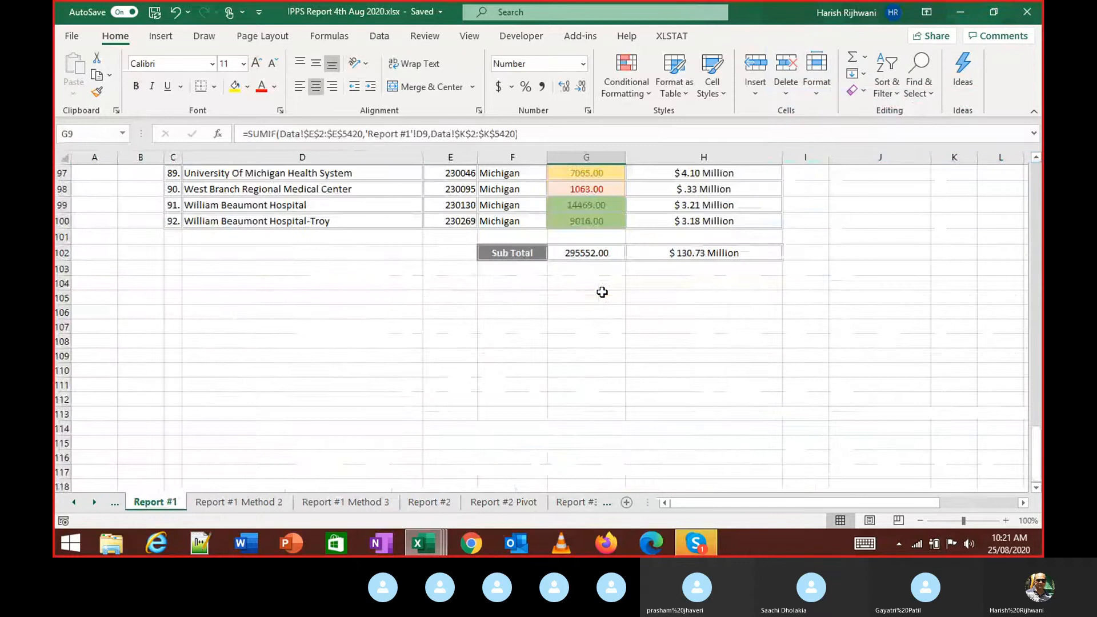
pyautogui.press('Up')
pyautogui.press('Up')
pyautogui.press('Up')
pyautogui.press('Up')
pyautogui.press('Up')
pyautogui.press('Up')
pyautogui.press('Up')
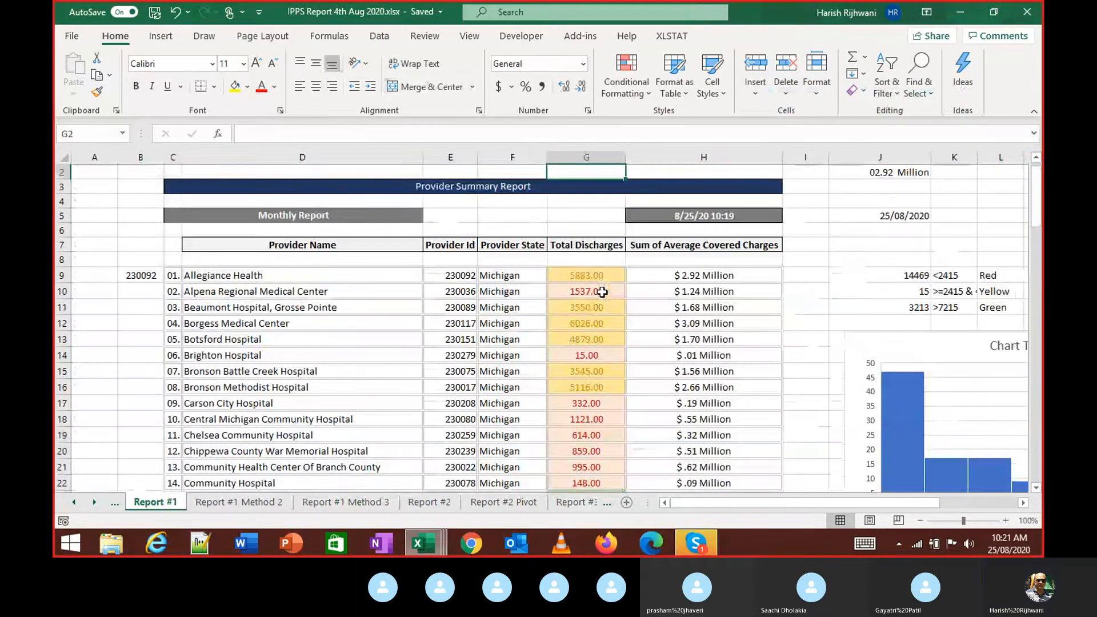
pyautogui.press('Down')
pyautogui.press('Down')
pyautogui.press('Down')
pyautogui.press('Left')
pyautogui.press('Left')
pyautogui.press('Left')
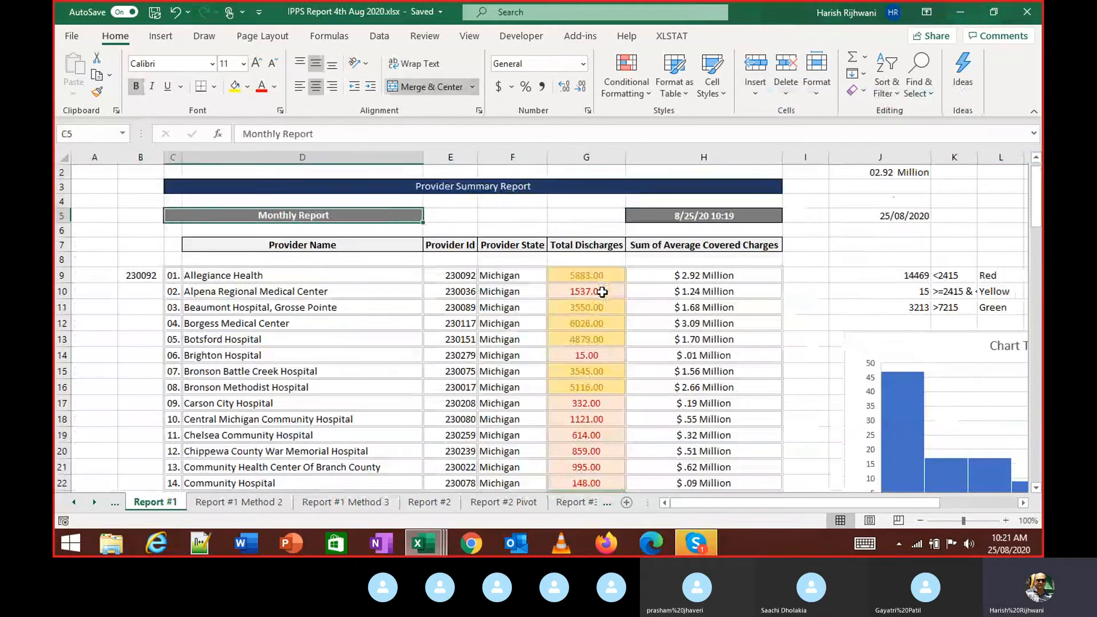
pyautogui.hotkey('ctrl', 'pagedown')
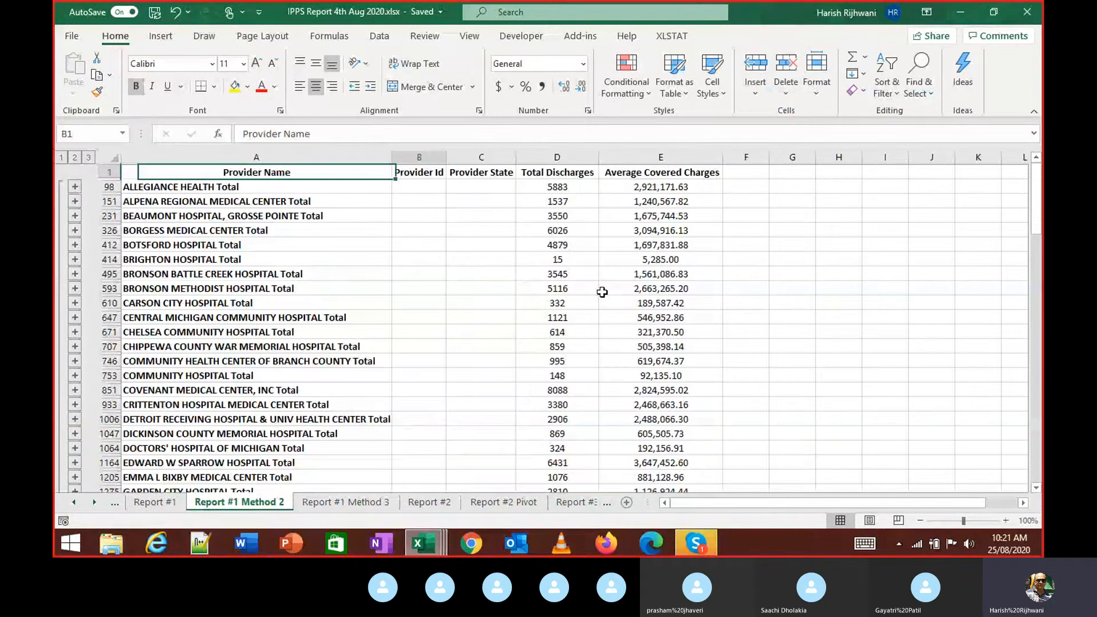
pyautogui.press('Down')
pyautogui.press('Up')
pyautogui.press('Right')
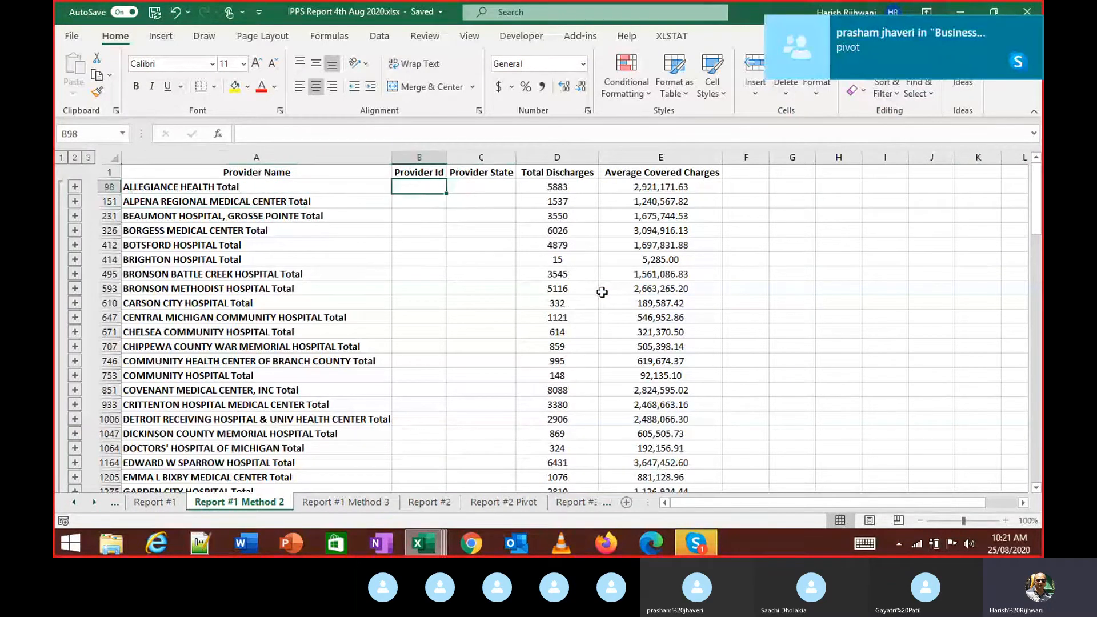
pyautogui.hotkey('ctrl', 'pagedown')
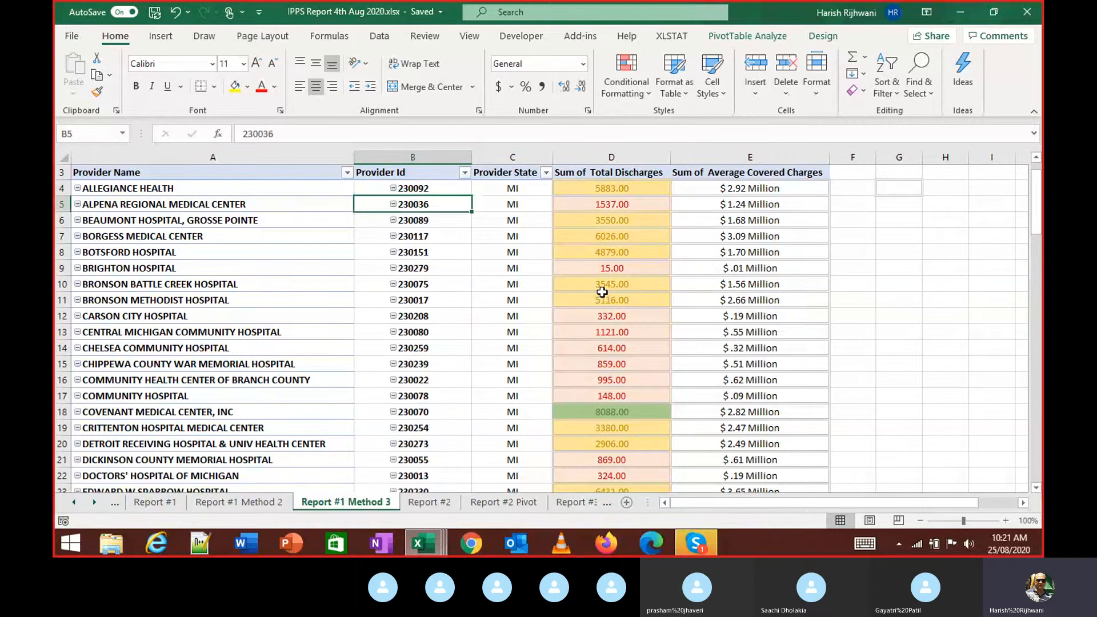
pyautogui.hotkey('ctrl', 'pageup')
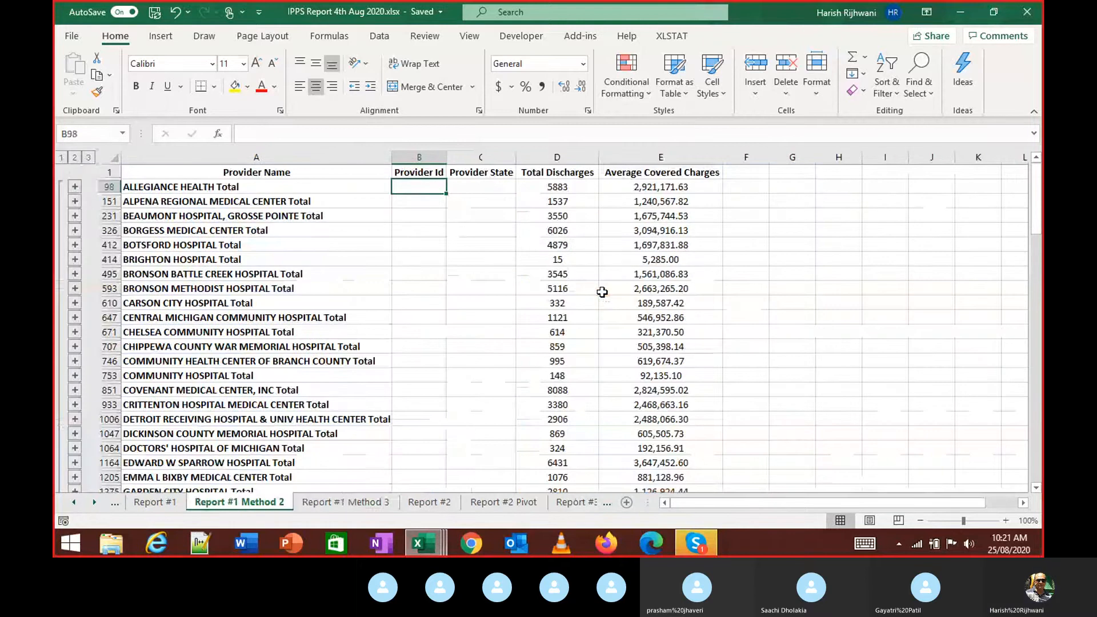
pyautogui.hotkey('ctrl', 'pageup')
pyautogui.hotkey('ctrl', 'pageup')
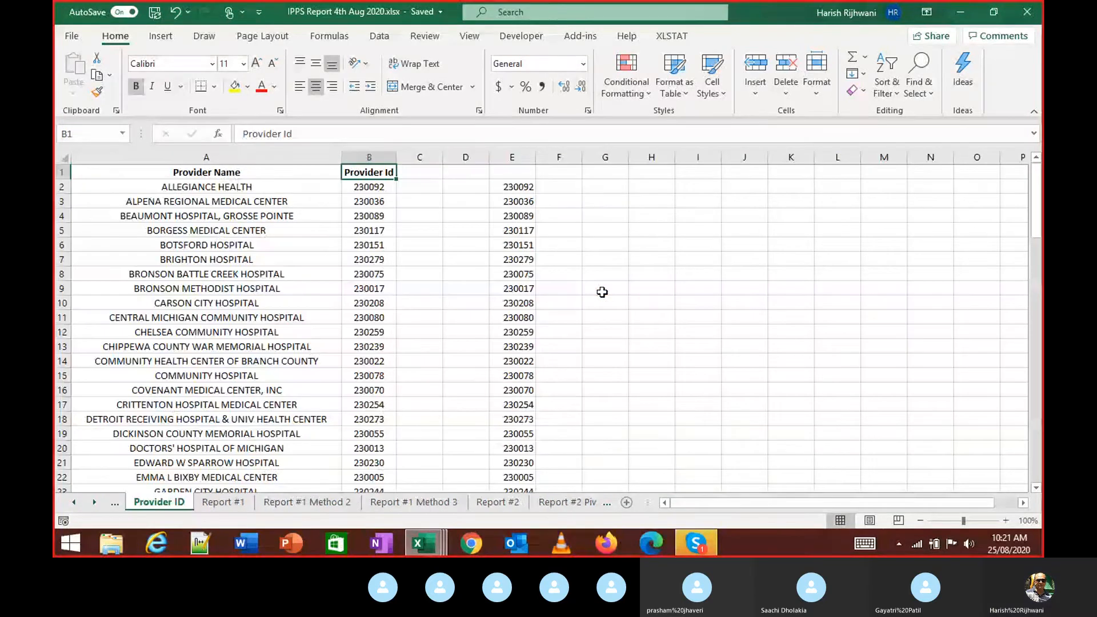
pyautogui.hotkey('ctrl', 'pagedown')
pyautogui.hotkey('ctrl', 'pagedown')
pyautogui.hotkey('ctrl', 'pagedown')
pyautogui.hotkey('ctrl', 'pagedown')
pyautogui.hotkey('ctrl', 'pagedown')
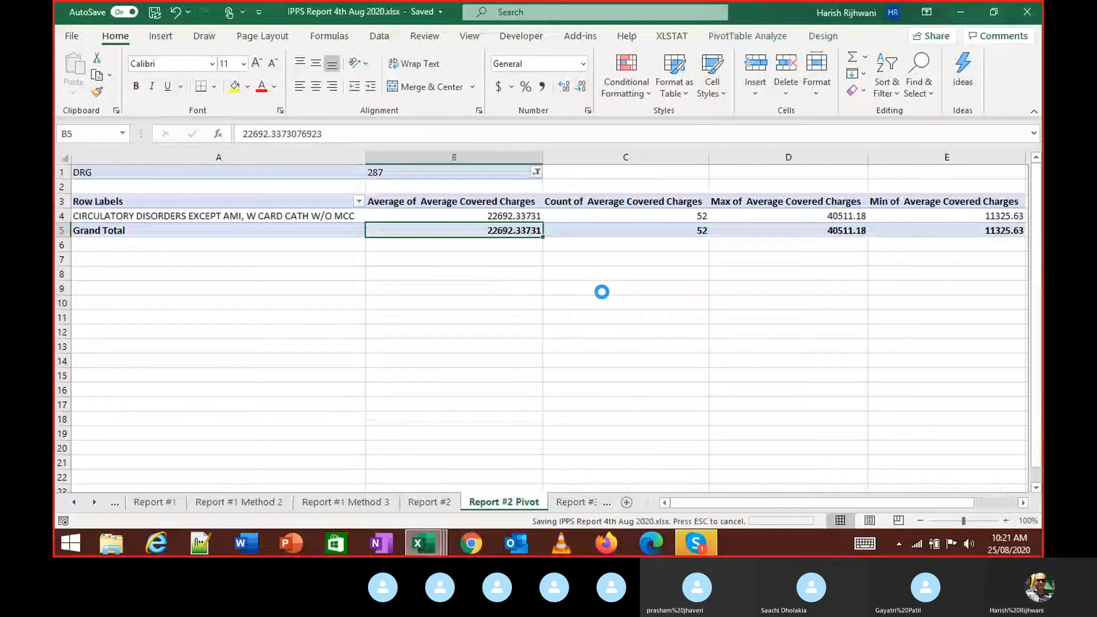
# Step: Switch to the IPPS Data Assignment workbook and read the list of required graphs under Assignment 04 on the Report sheet
pyautogui.hotkey('alt', 'w')
pyautogui.press('w')
pyautogui.press('Up')
pyautogui.press('Up')
pyautogui.press('Return')
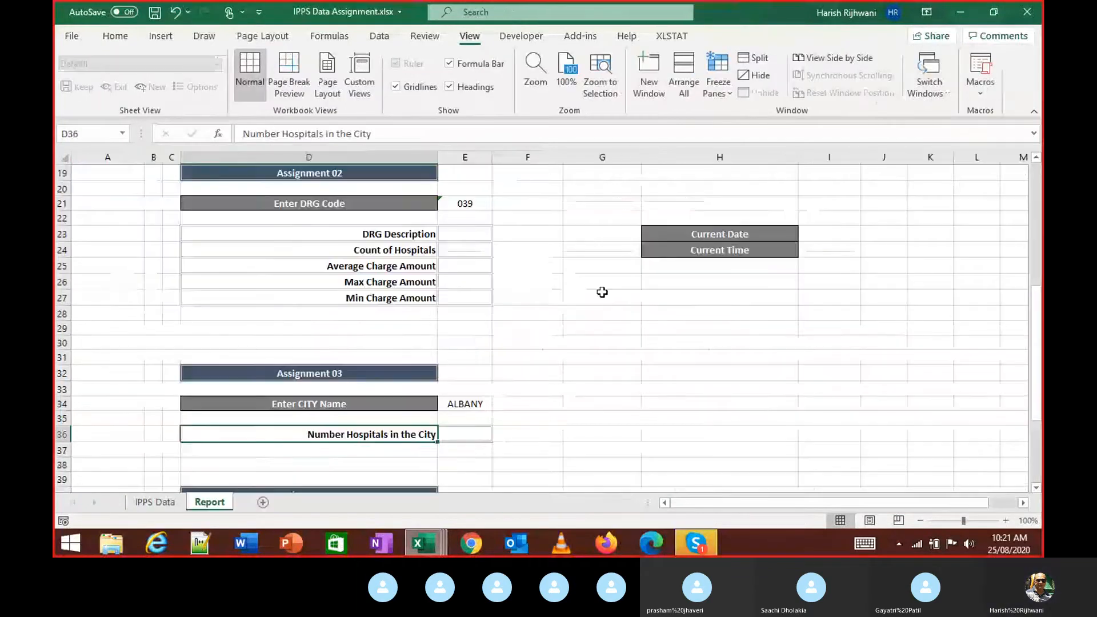
pyautogui.scroll(-5, 603, 292)
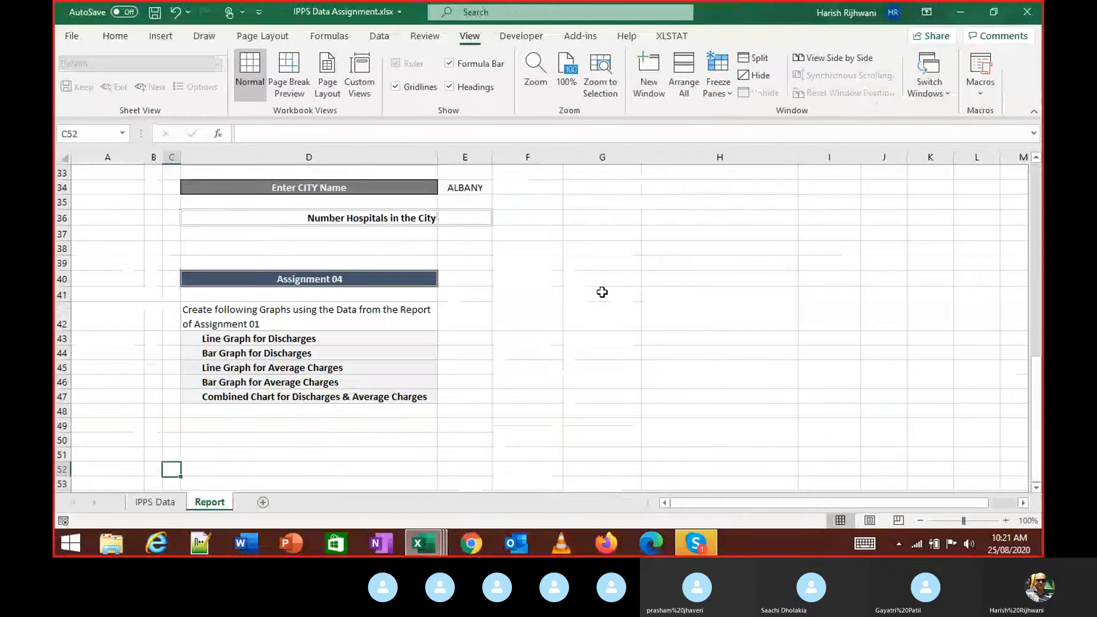
pyautogui.press('Up')
pyautogui.press('Up')
pyautogui.press('Up')
pyautogui.press('Up')
pyautogui.press('Up')
pyautogui.press('Up')
pyautogui.press('Up')
pyautogui.press('Right')
pyautogui.press('Down')
pyautogui.press('Down')
pyautogui.press('Left')
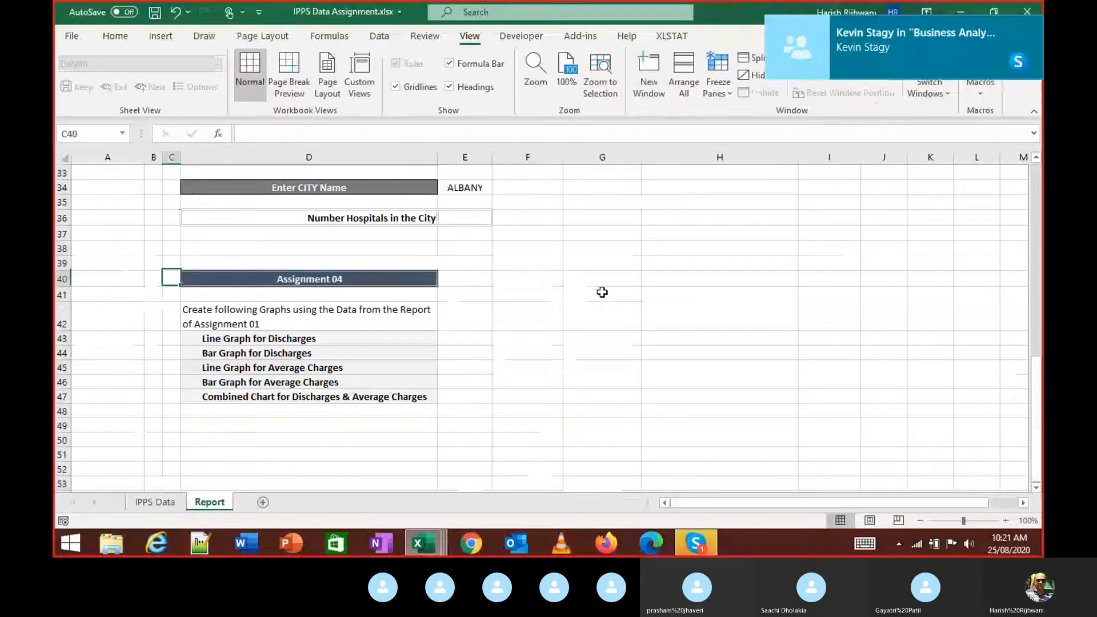
pyautogui.press('Down')
pyautogui.press('Down')
pyautogui.press('Down')
pyautogui.press('Right')
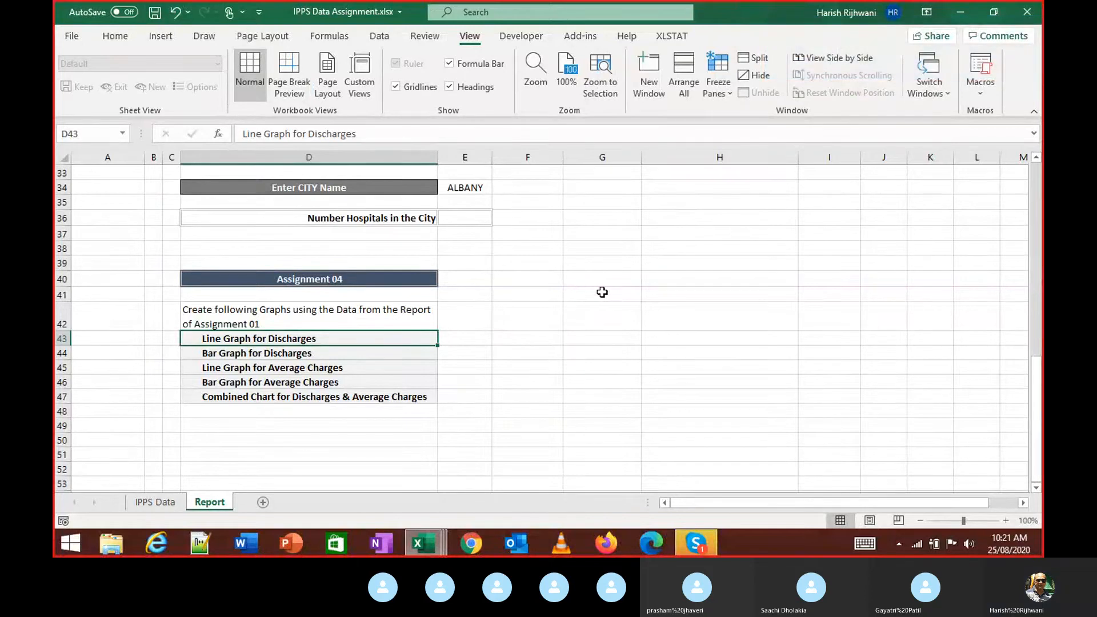
# Step: Switch back to the IPPS Report 4th Aug 2020 workbook, insert a new worksheet and place it after the Sumif sheet
pyautogui.hotkey('alt', 'Tab')
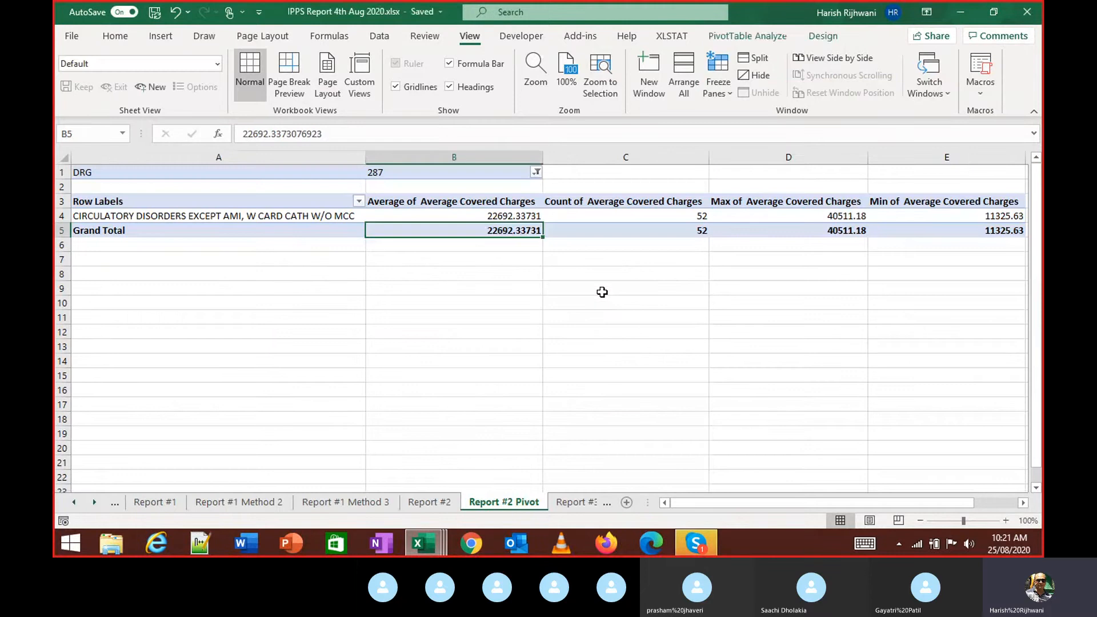
pyautogui.hotkey('ctrl', 'pageup')
pyautogui.hotkey('ctrl', 'pageup')
pyautogui.hotkey('ctrl', 'pageup')
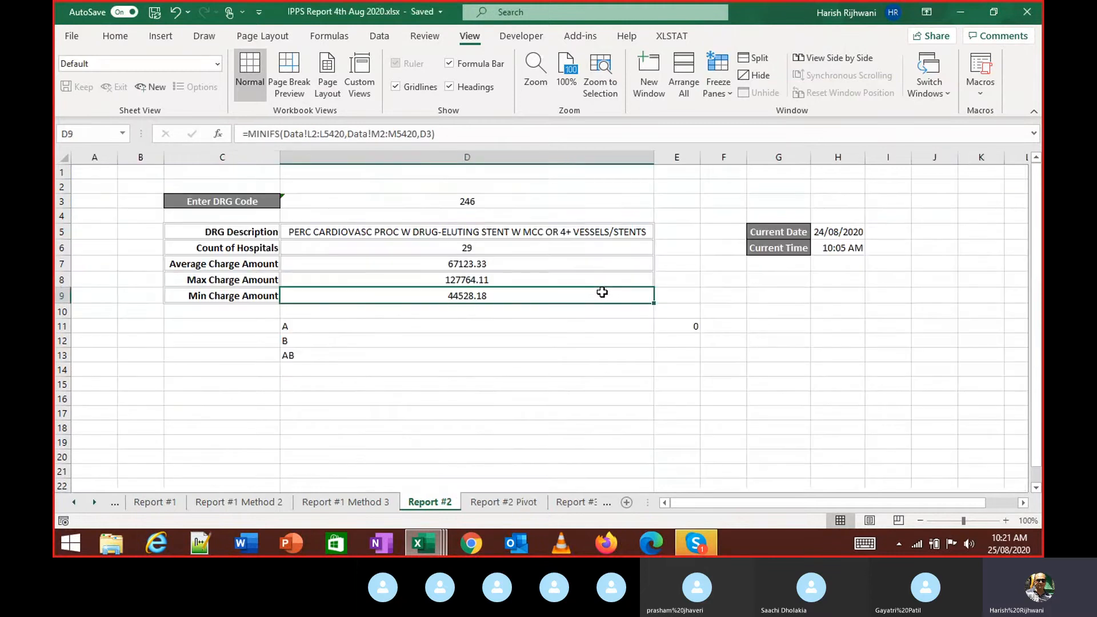
pyautogui.hotkey('ctrl', 'pagedown')
pyautogui.hotkey('ctrl', 'pagedown')
pyautogui.hotkey('ctrl', 'pagedown')
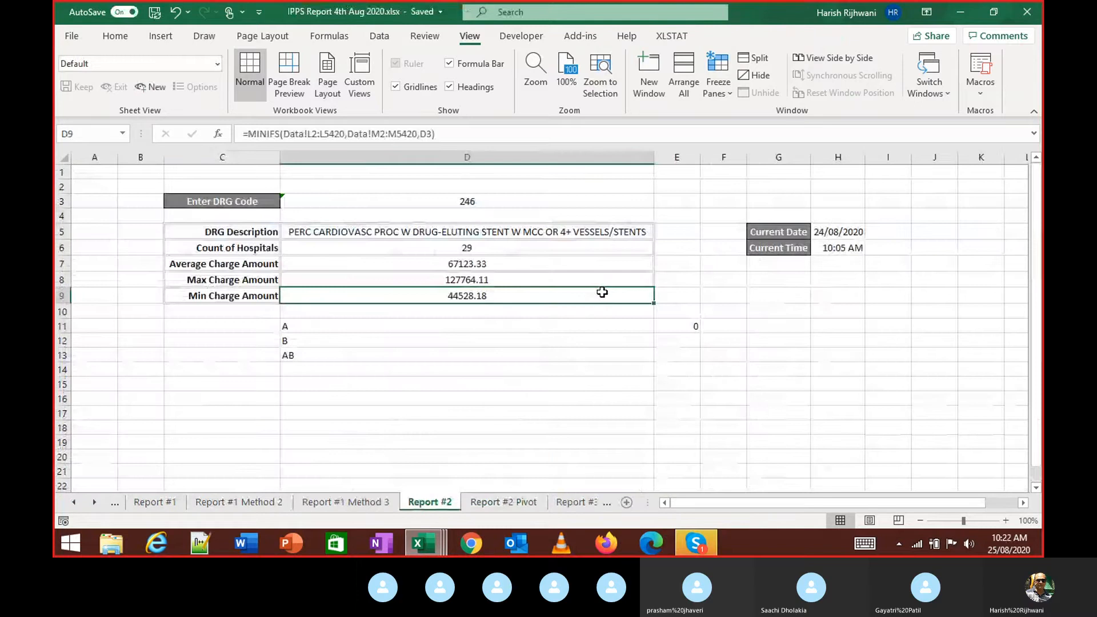
pyautogui.hotkey('ctrl', 'pageup')
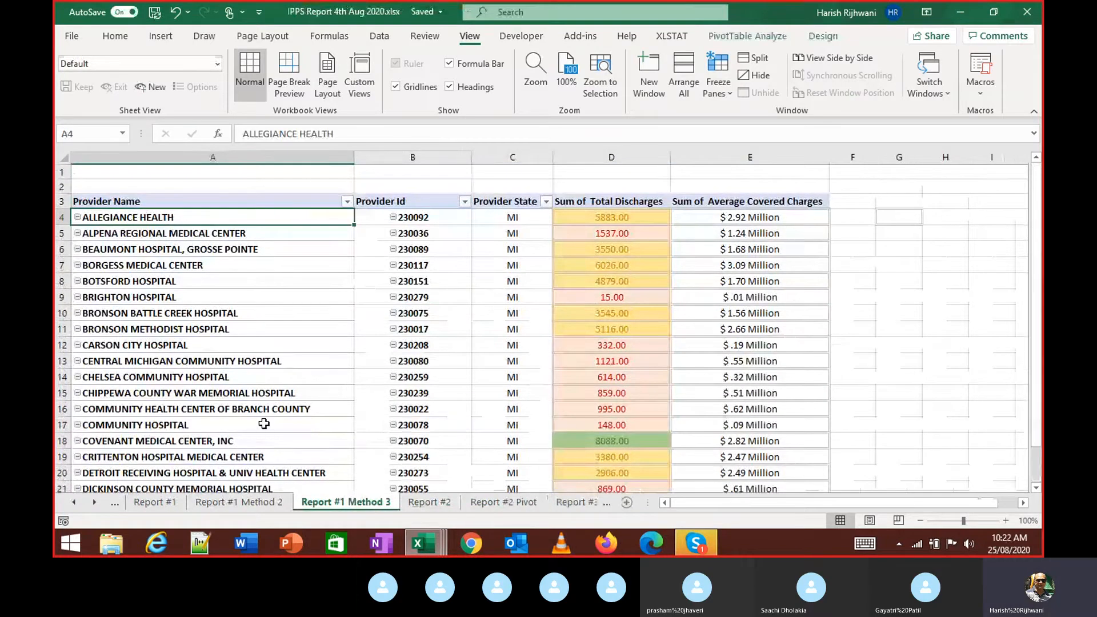
pyautogui.hotkey('shift', 'F11')
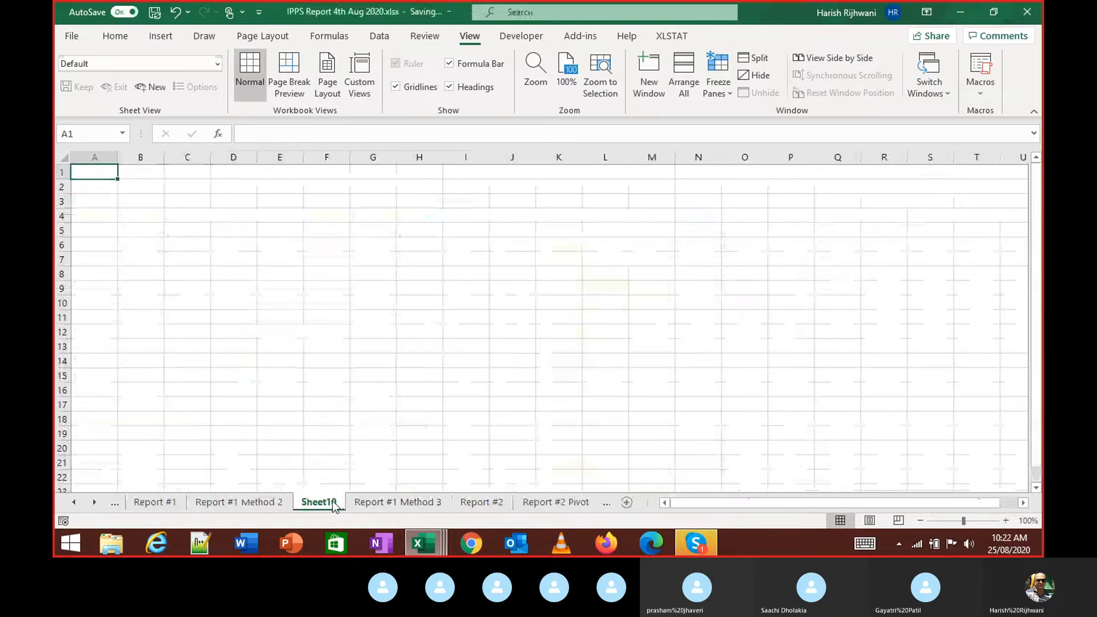
pyautogui.moveTo(334, 506)
pyautogui.mouseDown()
pyautogui.moveTo(566, 484)
pyautogui.moveTo(625, 505)
pyautogui.moveTo(276, 502)
pyautogui.moveTo(382, 497)
pyautogui.moveTo(159, 512)
pyautogui.moveTo(91, 499)
pyautogui.moveTo(600, 496)
pyautogui.moveTo(554, 498)
pyautogui.mouseUp()
# Step: Rename the new worksheet as GraphData
pyautogui.doubleClick(495, 506)
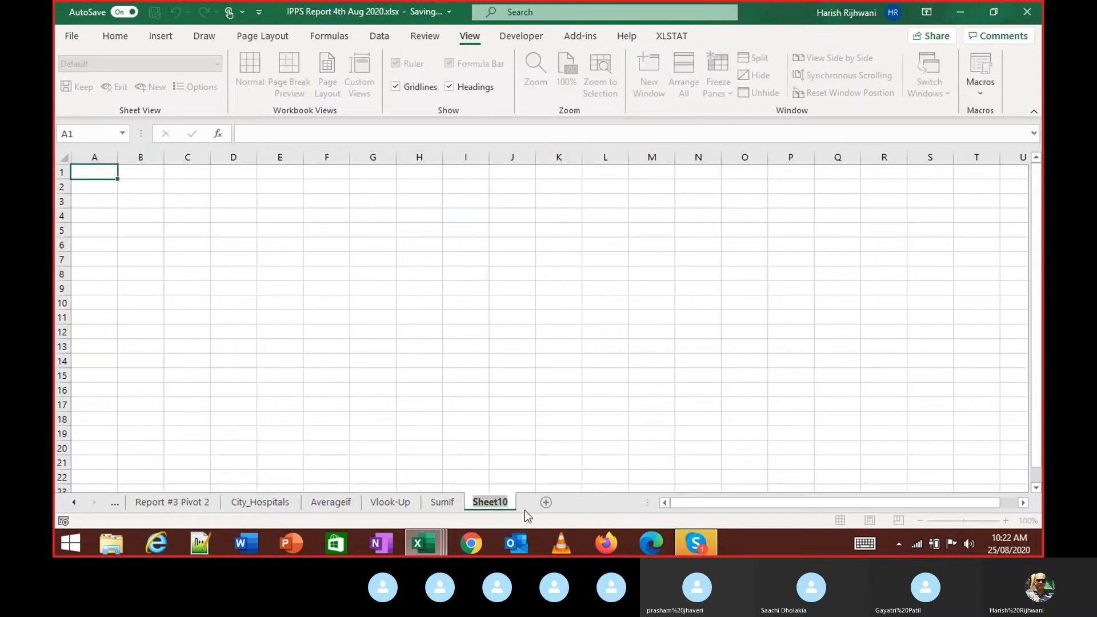
pyautogui.write('Grap')
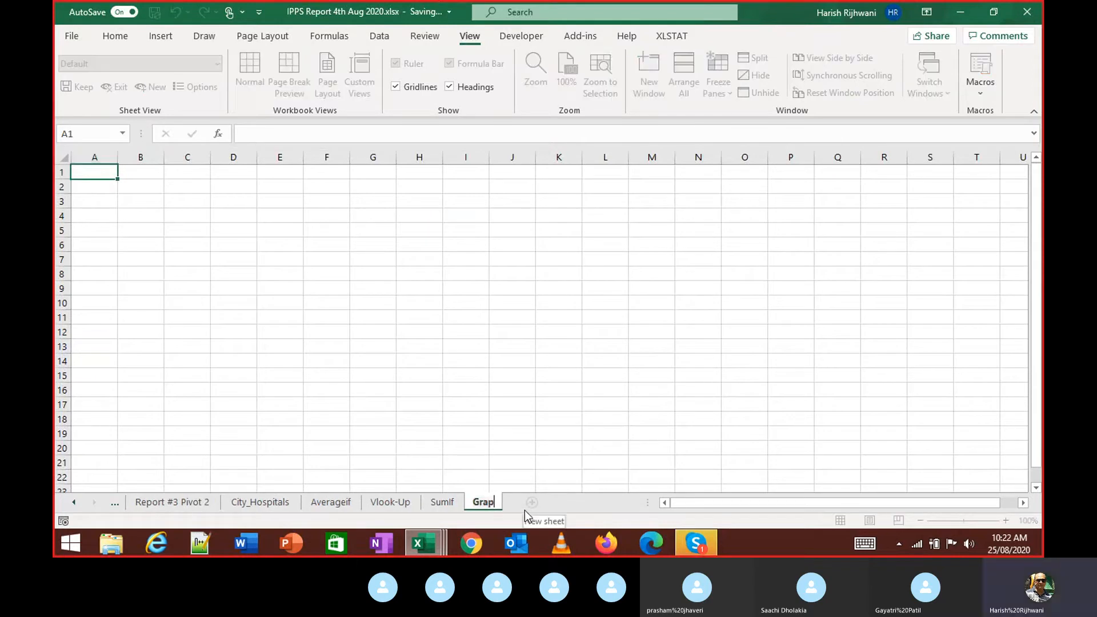
pyautogui.write('hData')
pyautogui.press('Return')
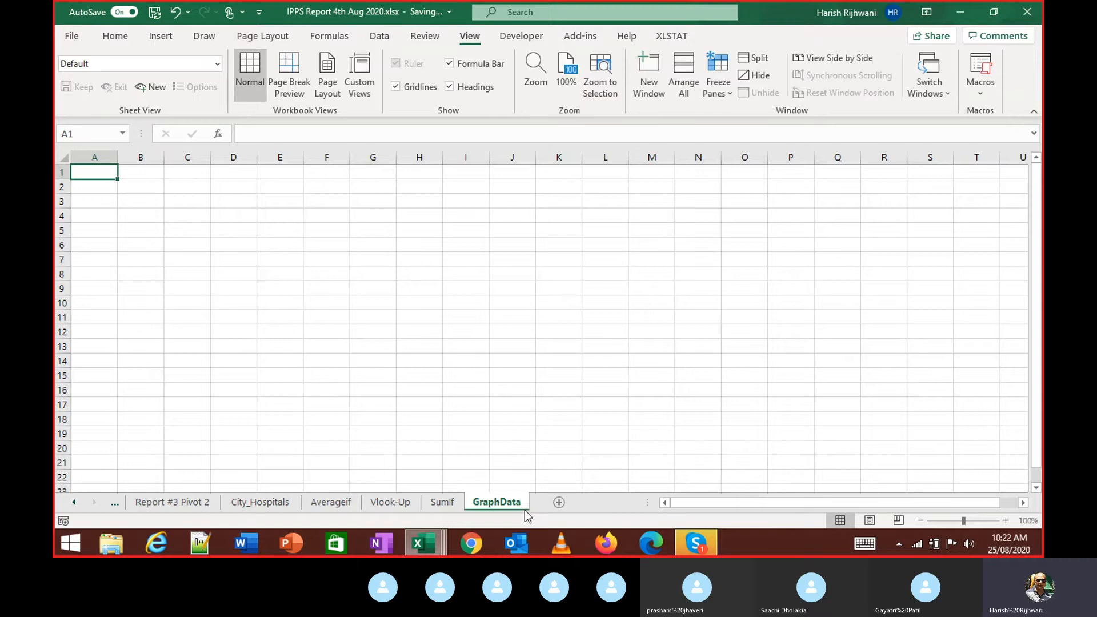
# Step: Copy the PivotTable's header row and all provider rows, without the grand total, from the Report #1 Method 3 sheet
pyautogui.hotkey('ctrl', 'pageup')
pyautogui.hotkey('ctrl', 'pageup')
pyautogui.hotkey('ctrl', 'pageup')
pyautogui.hotkey('ctrl', 'pageup')
pyautogui.hotkey('ctrl', 'pageup')
pyautogui.hotkey('ctrl', 'pageup')
pyautogui.hotkey('ctrl', 'pageup')
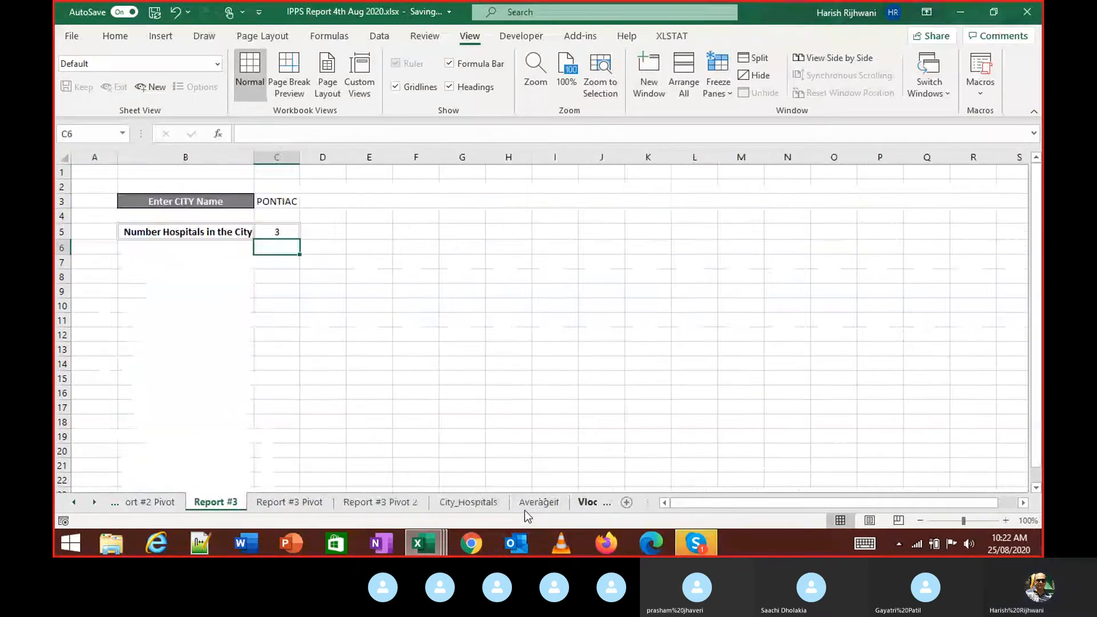
pyautogui.hotkey('ctrl', 'pageup')
pyautogui.hotkey('ctrl', 'pageup')
pyautogui.hotkey('ctrl', 'pageup')
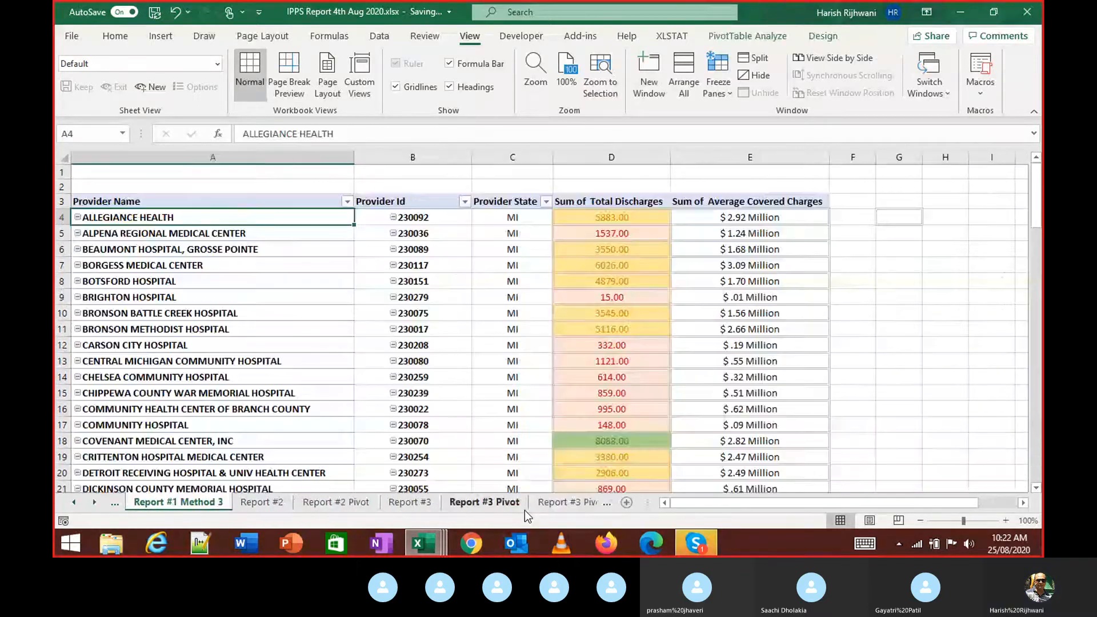
pyautogui.press('Up')
pyautogui.hotkey('ctrl', 'shift', 'Down')
pyautogui.hotkey('shift', 'Right')
pyautogui.hotkey('shift', 'Right')
pyautogui.hotkey('shift', 'Right')
pyautogui.hotkey('shift', 'Right')
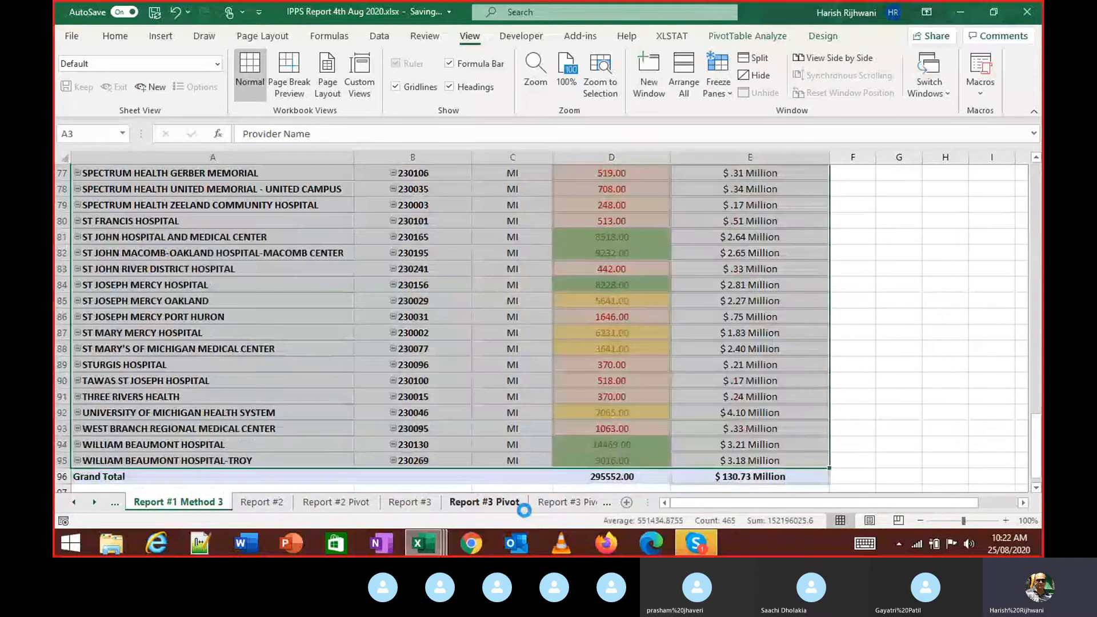
pyautogui.hotkey('ctrl', 'c')
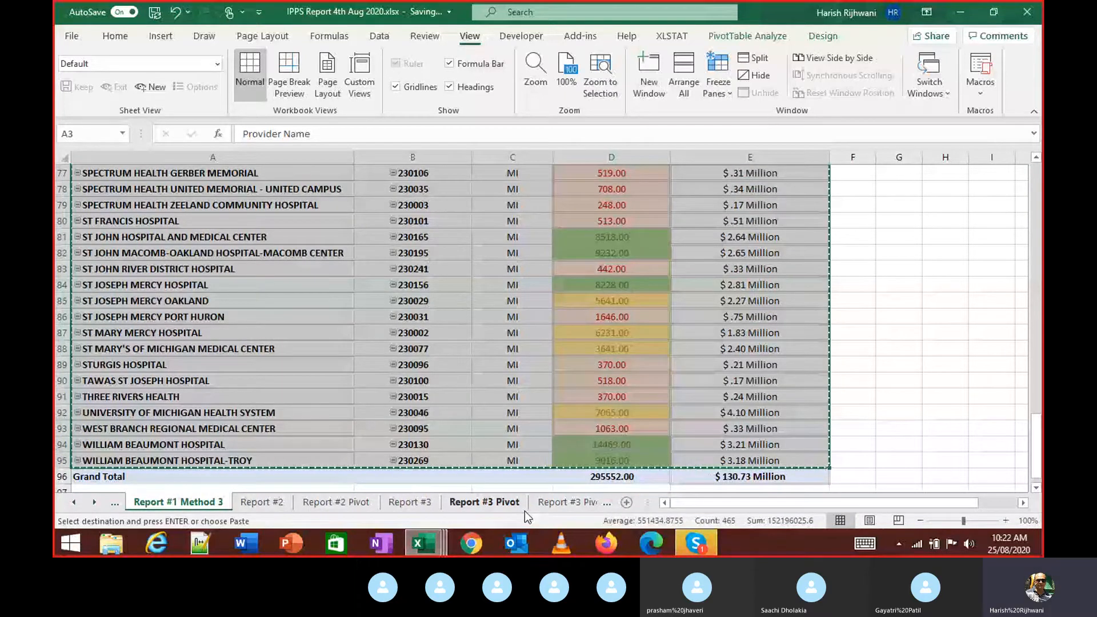
# Step: Paste the copied provider table at cell A1 of the GraphData sheet and autofit its column widths
pyautogui.hotkey('ctrl', 'pagedown')
pyautogui.hotkey('ctrl', 'pagedown')
pyautogui.hotkey('ctrl', 'pagedown')
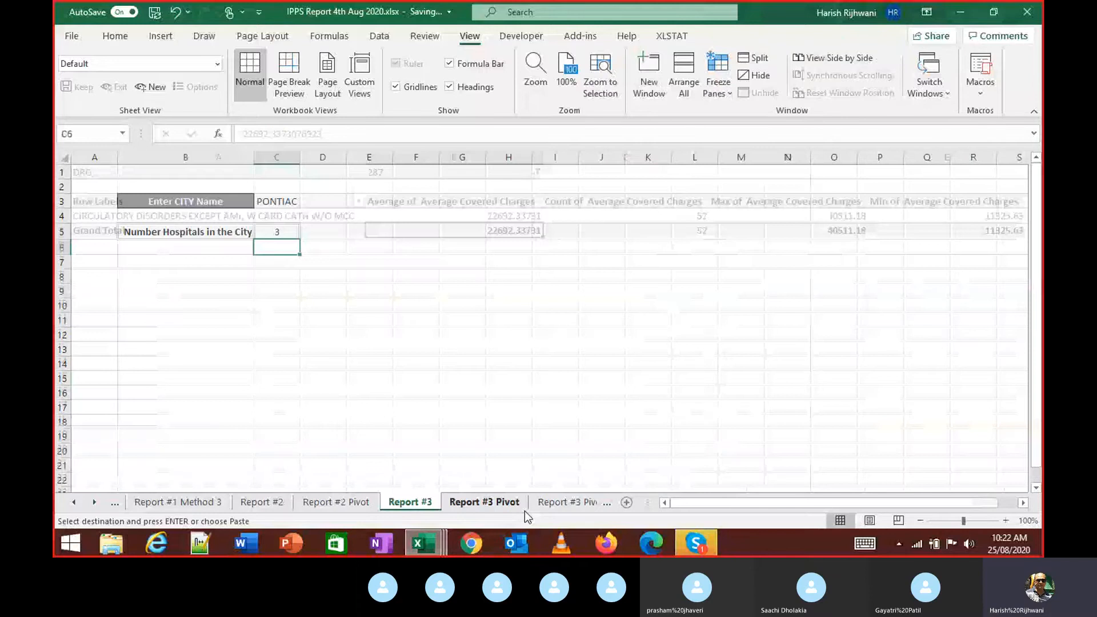
pyautogui.hotkey('ctrl', 'pagedown')
pyautogui.hotkey('ctrl', 'pagedown')
pyautogui.hotkey('ctrl', 'pagedown')
pyautogui.hotkey('ctrl', 'pagedown')
pyautogui.hotkey('ctrl', 'pagedown')
pyautogui.hotkey('ctrl', 'pagedown')
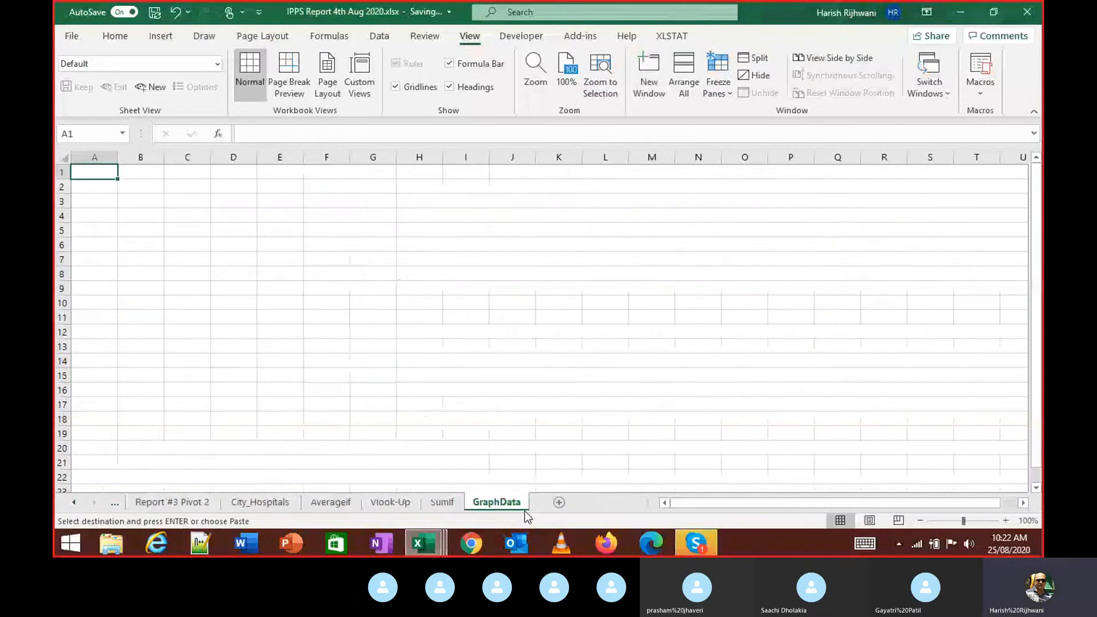
pyautogui.hotkey('ctrl', 'v')
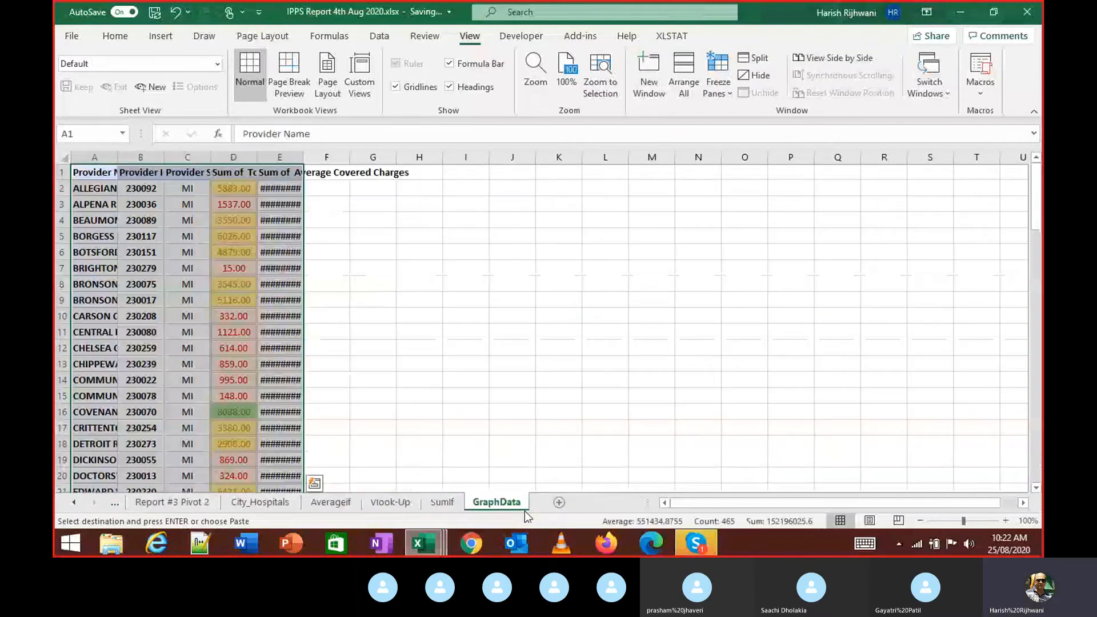
pyautogui.hotkey('alt', 'o')
pyautogui.press('c')
pyautogui.press('a')
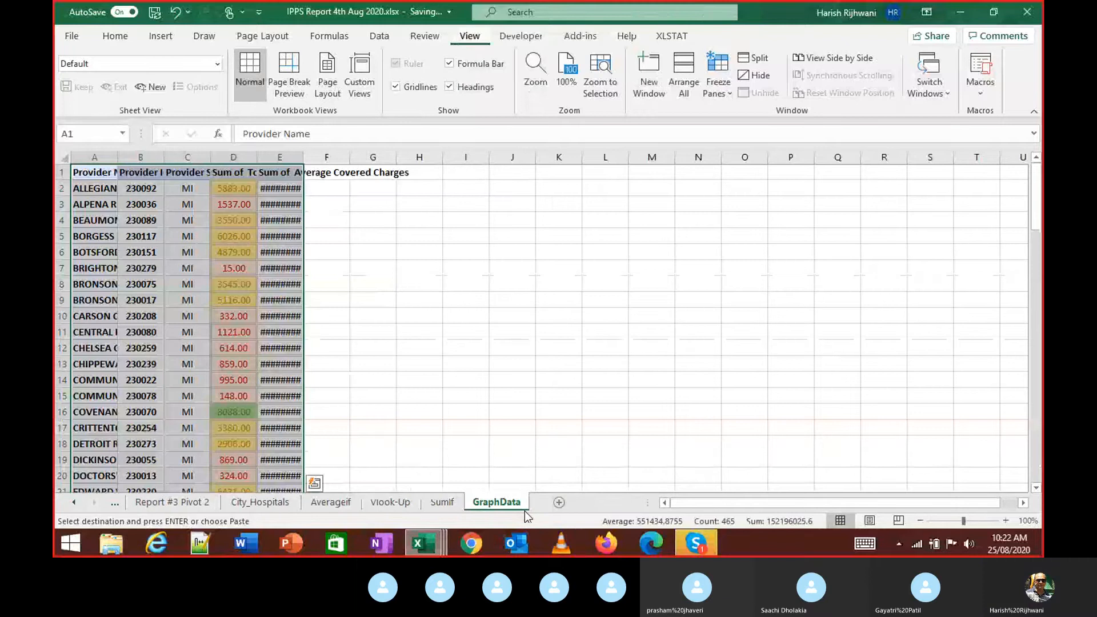
pyautogui.hotkey('ctrl', 'Home')
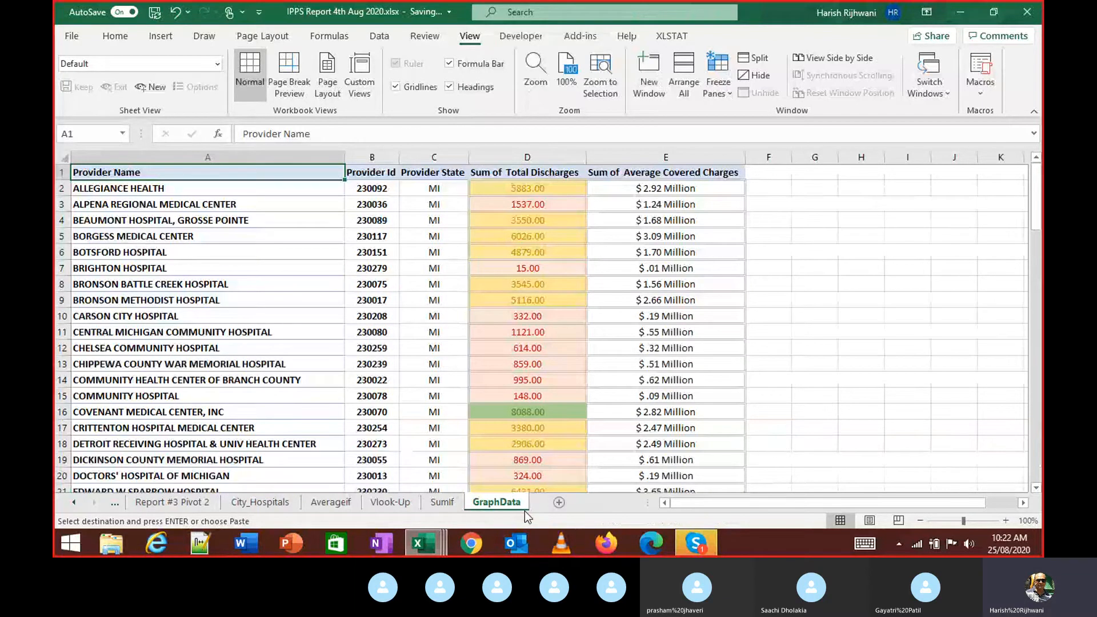
# Step: Sort the GraphData table by Sum of Average Covered Charges from Largest to Smallest, treating the first row as headers
pyautogui.hotkey('ctrl', 'shift', 'Right')
pyautogui.hotkey('ctrl', 'shift', 'Down')
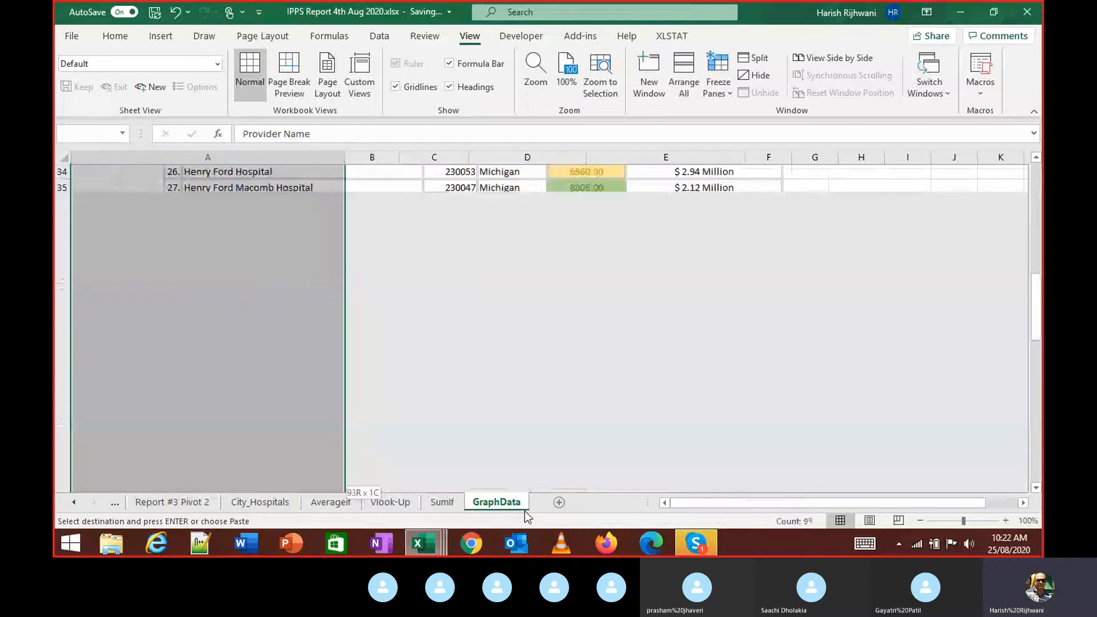
pyautogui.hotkey('alt', 'd')
pyautogui.press('s')
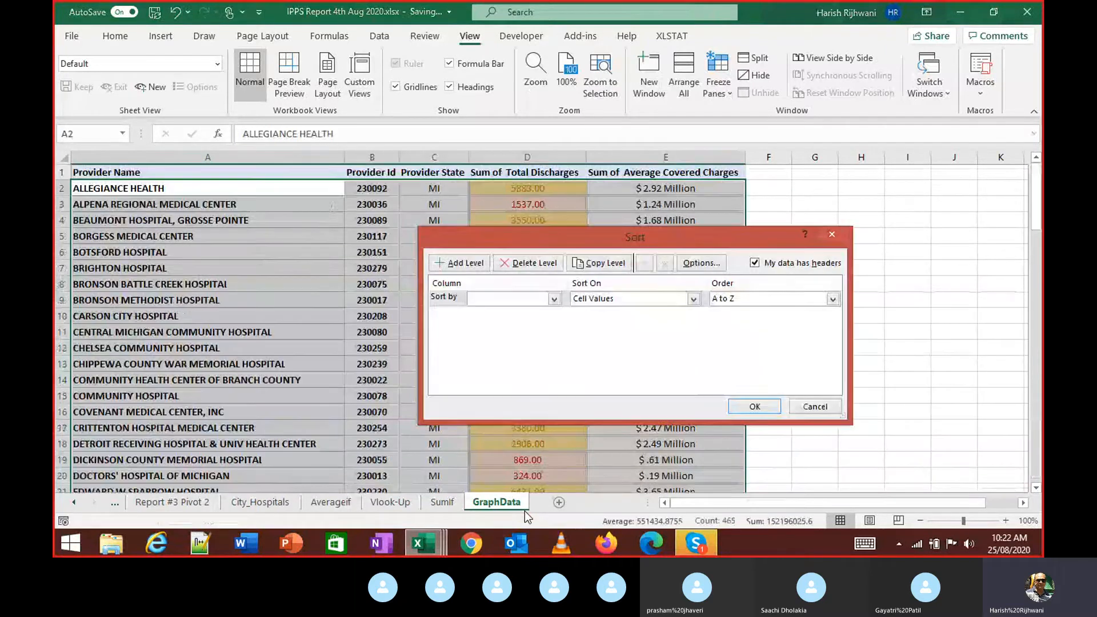
pyautogui.click(554, 298)
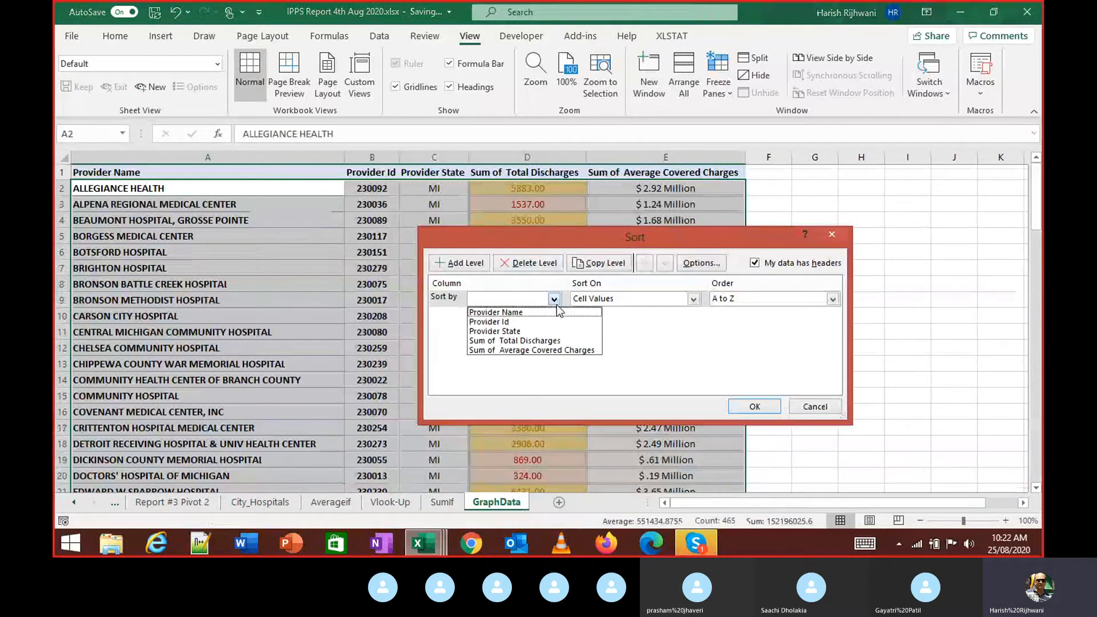
pyautogui.click(524, 350)
pyautogui.click(769, 303)
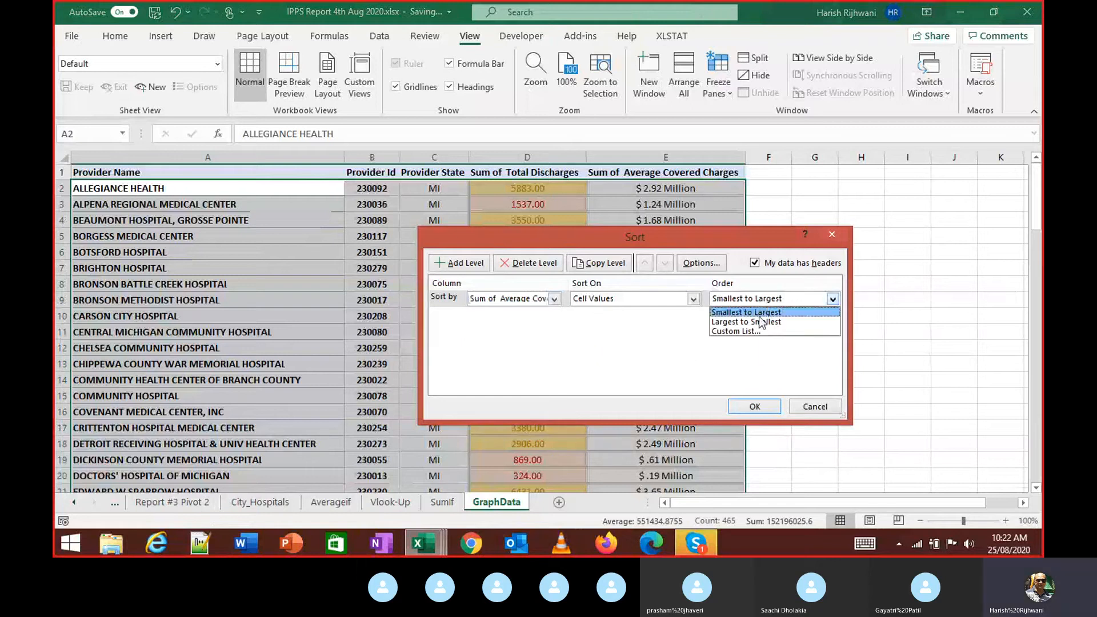
pyautogui.click(757, 313)
pyautogui.click(758, 304)
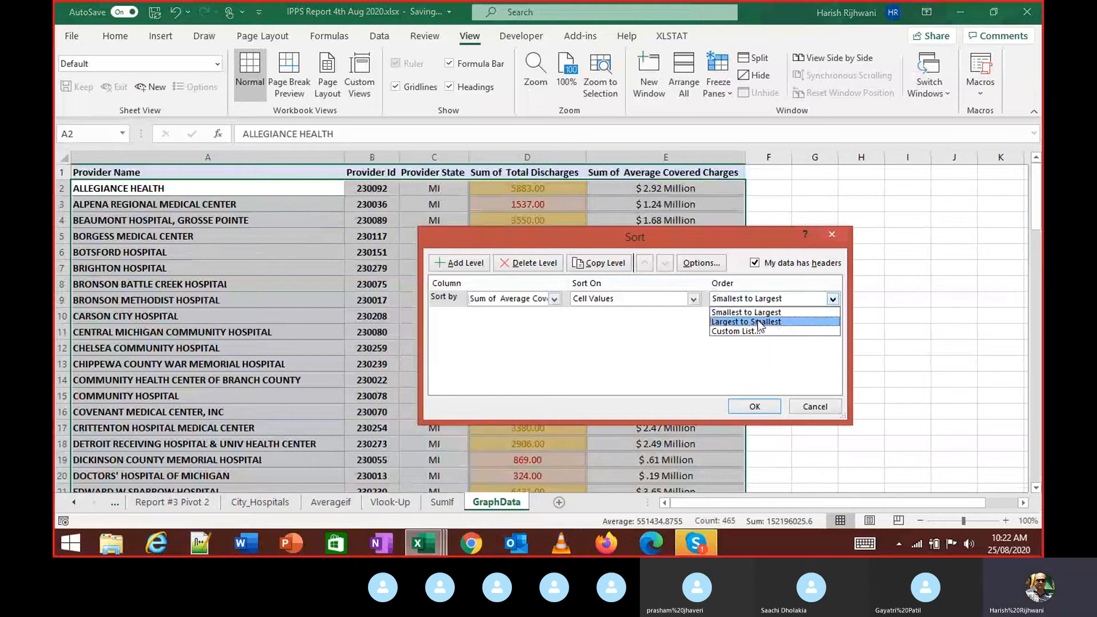
pyautogui.click(758, 322)
pyautogui.click(754, 406)
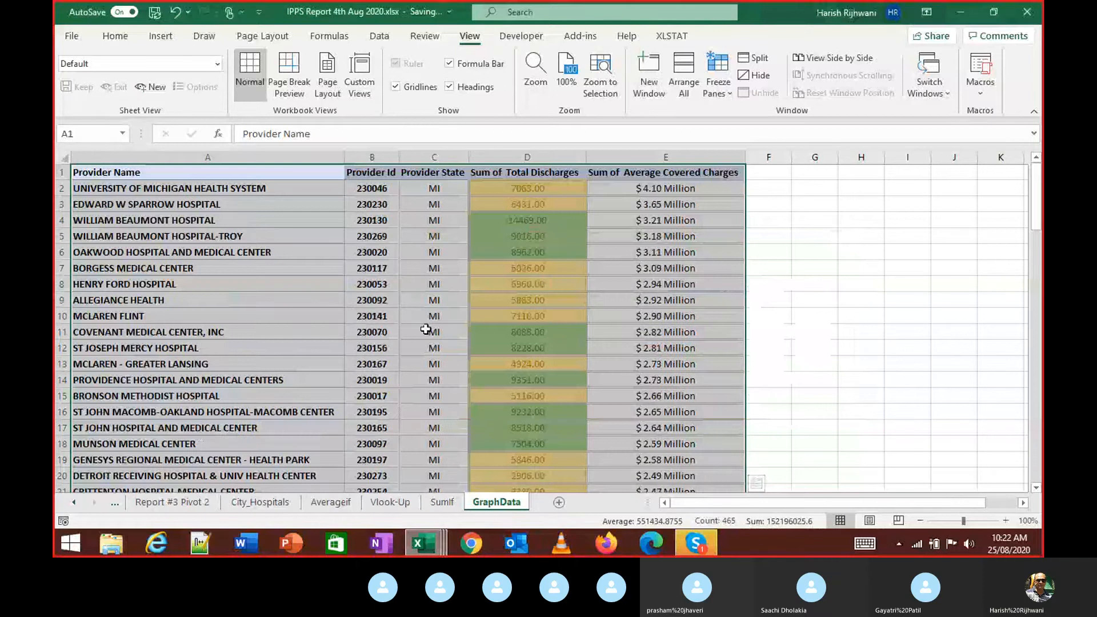
# Step: Examine the sorted provider rows from first to last, including the full Sum of Average Covered Charges column
pyautogui.click(221, 265)
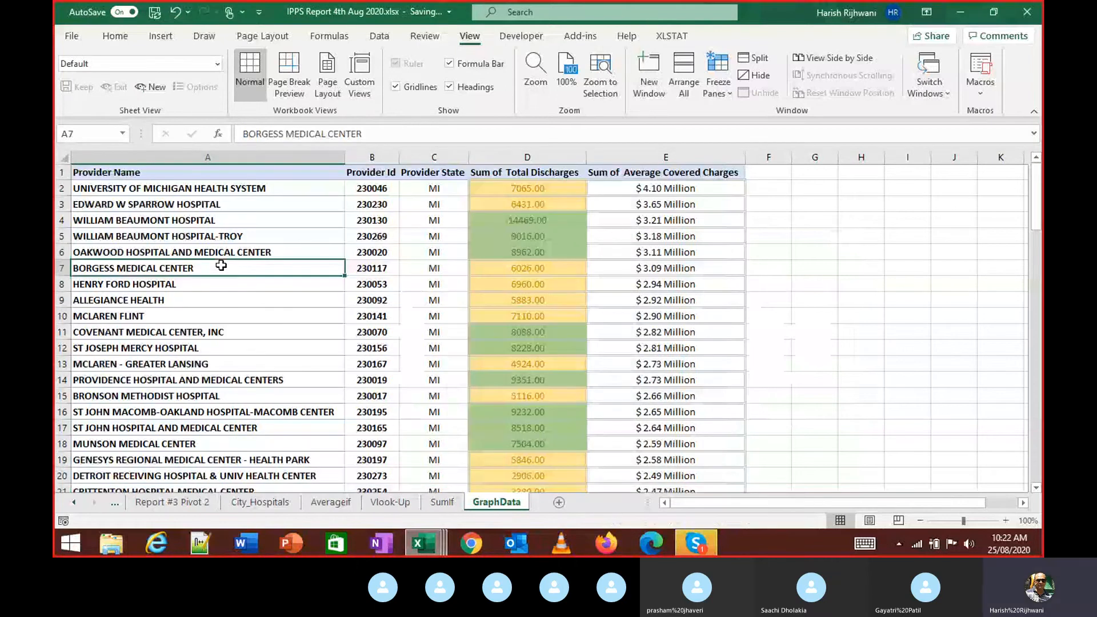
pyautogui.hotkey('ctrl', 'Down')
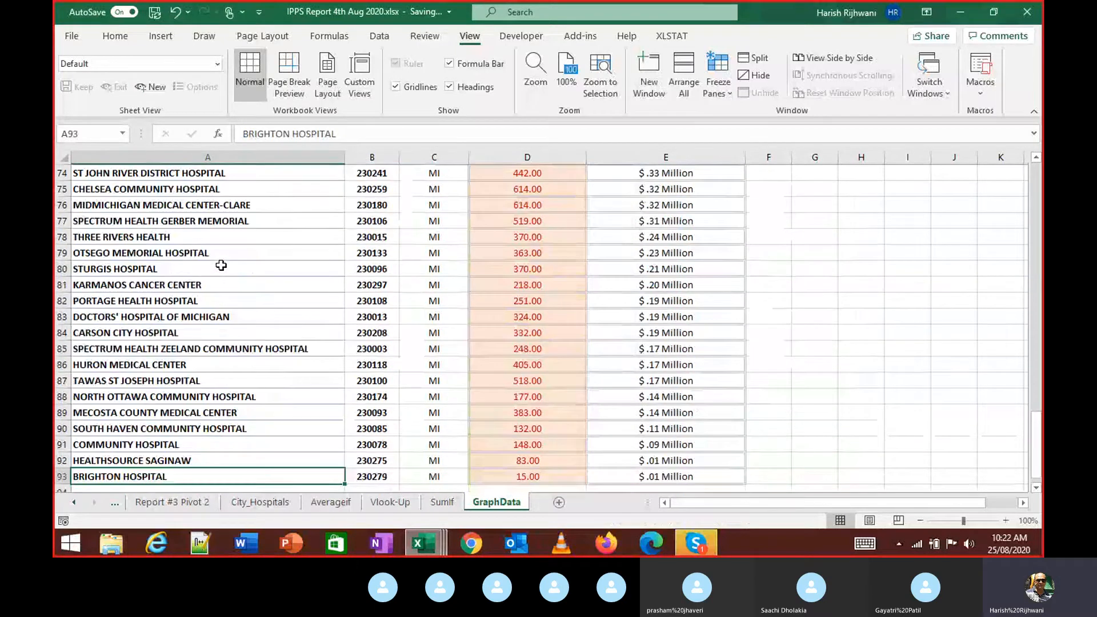
pyautogui.hotkey('ctrl', 'Up')
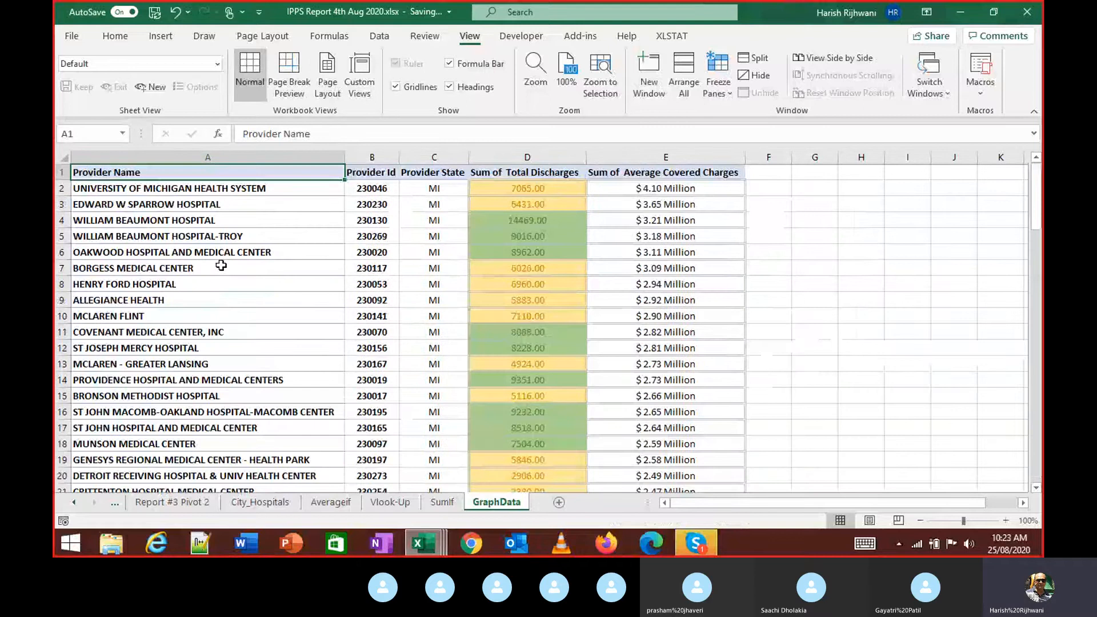
pyautogui.press('Right')
pyautogui.press('Right')
pyautogui.press('Right')
pyautogui.press('Right')
pyautogui.hotkey('ctrl', 'Left')
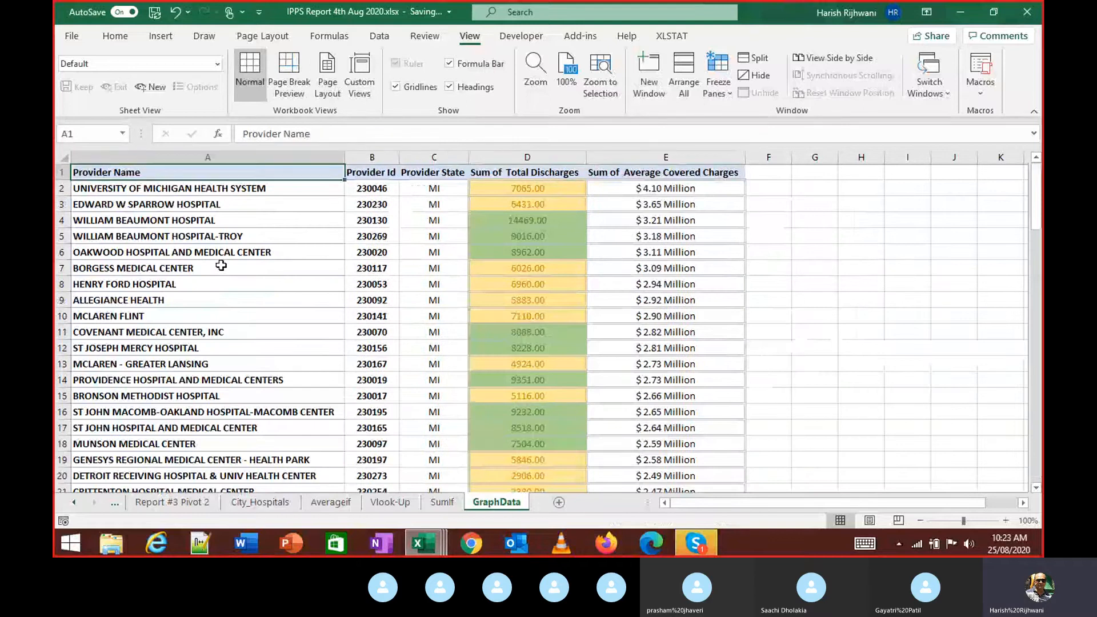
pyautogui.hotkey('ctrl', 'Right')
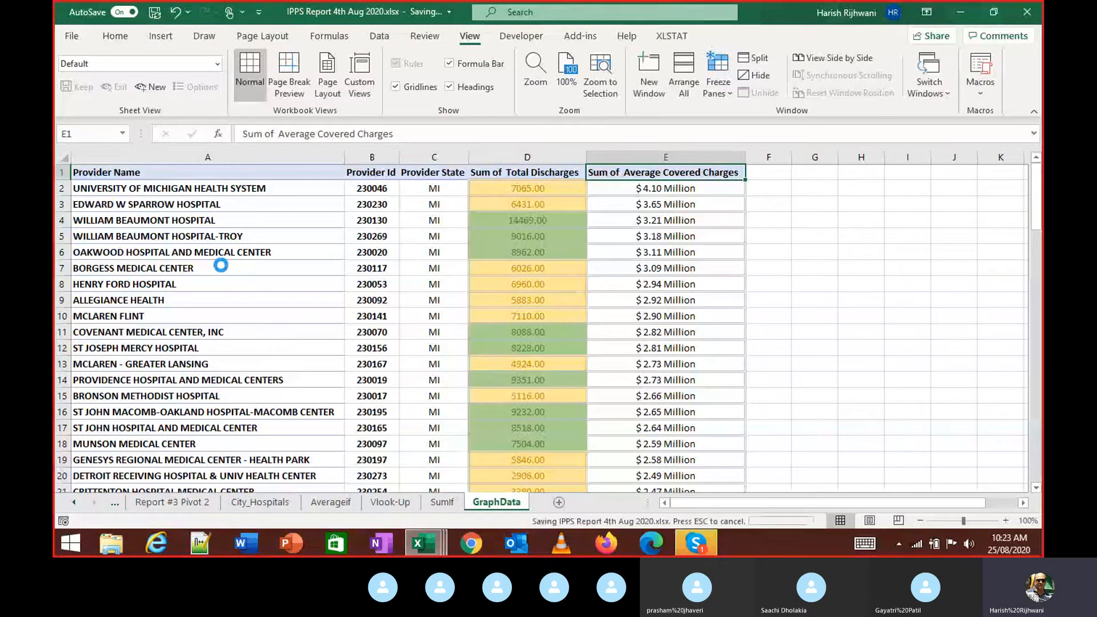
pyautogui.hotkey('ctrl', 'shift', 'Down')
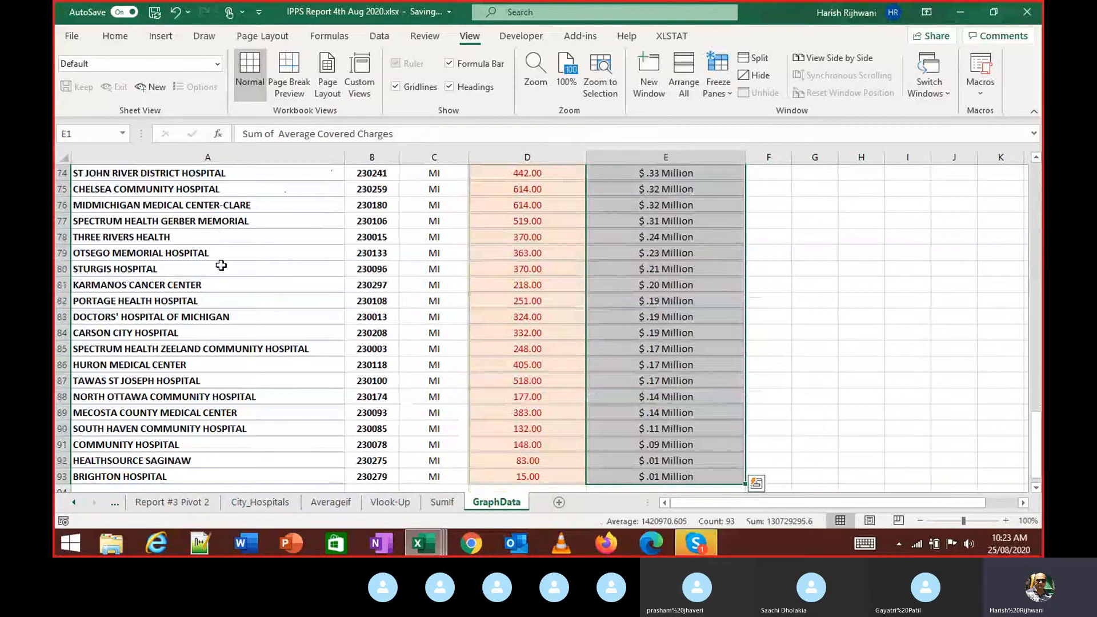
pyautogui.hotkey('ctrl', 'shift', 'Up')
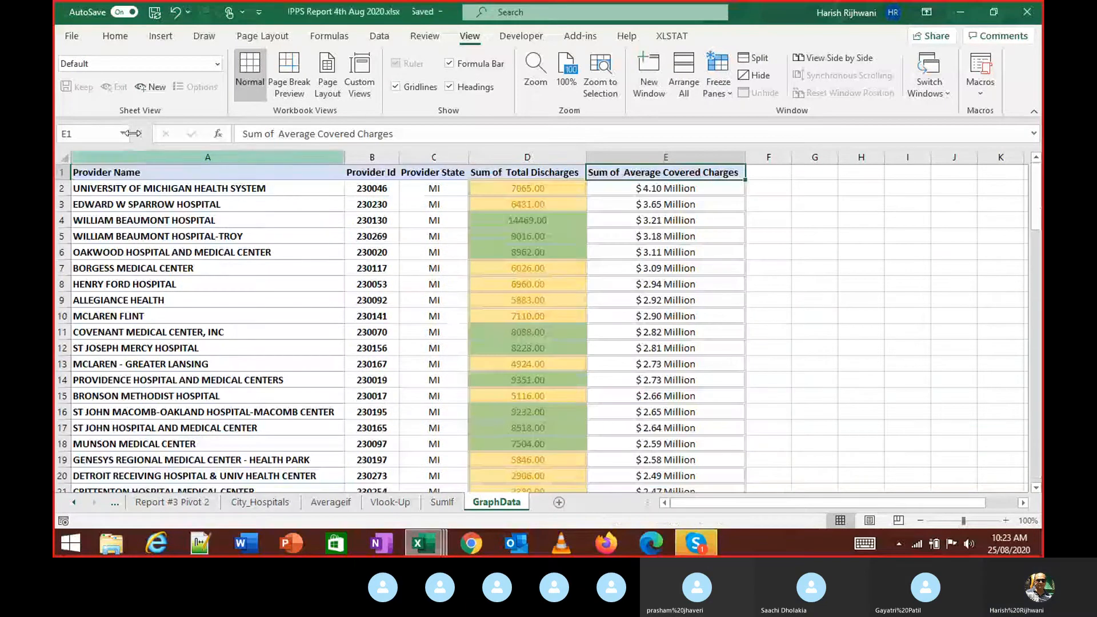
# Step: Preview the 2-D Stacked Line chart type on the GraphData table without inserting a chart
pyautogui.click(115, 36)
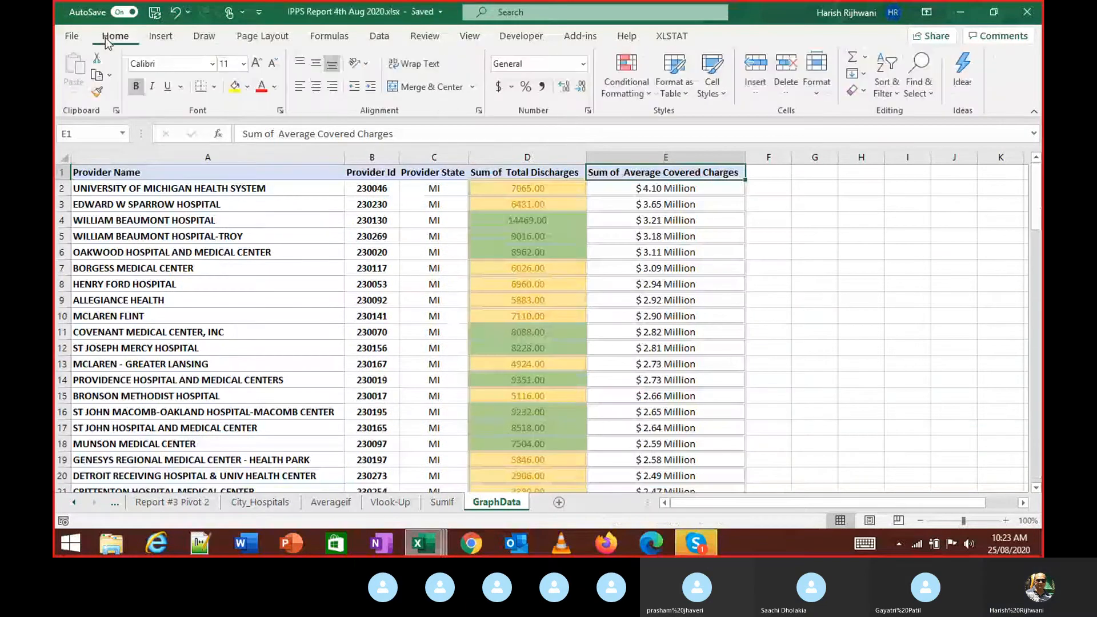
pyautogui.click(162, 40)
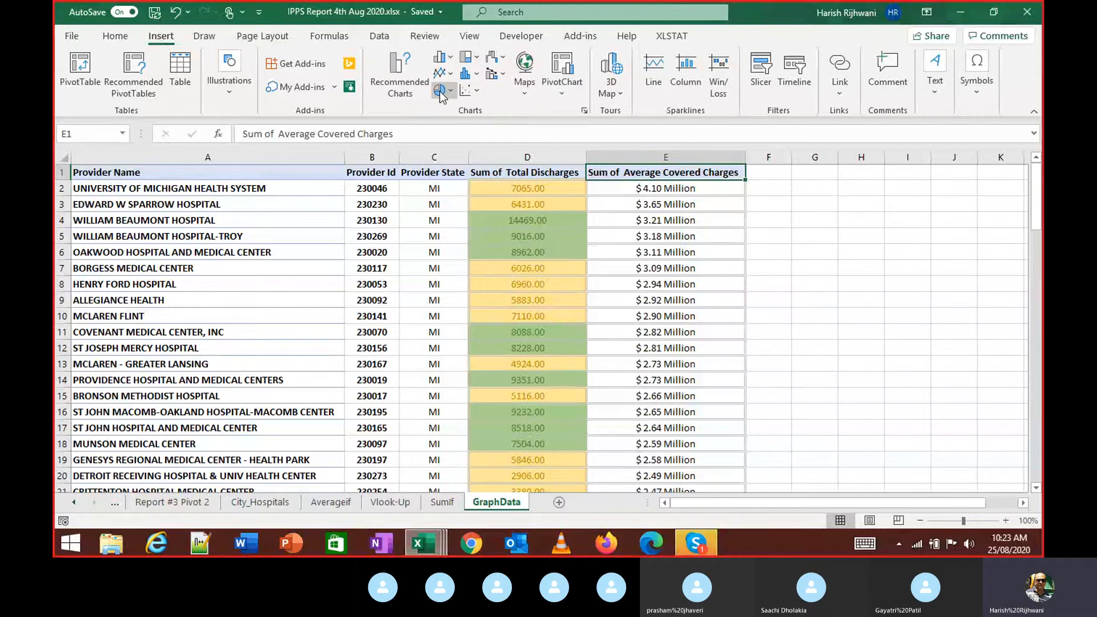
pyautogui.click(453, 76)
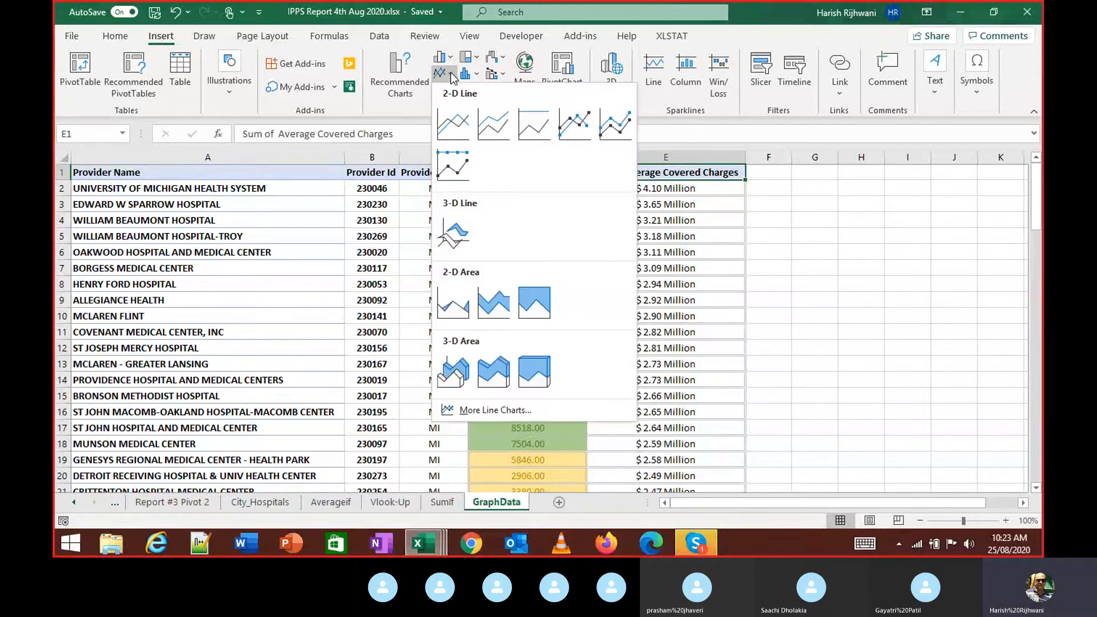
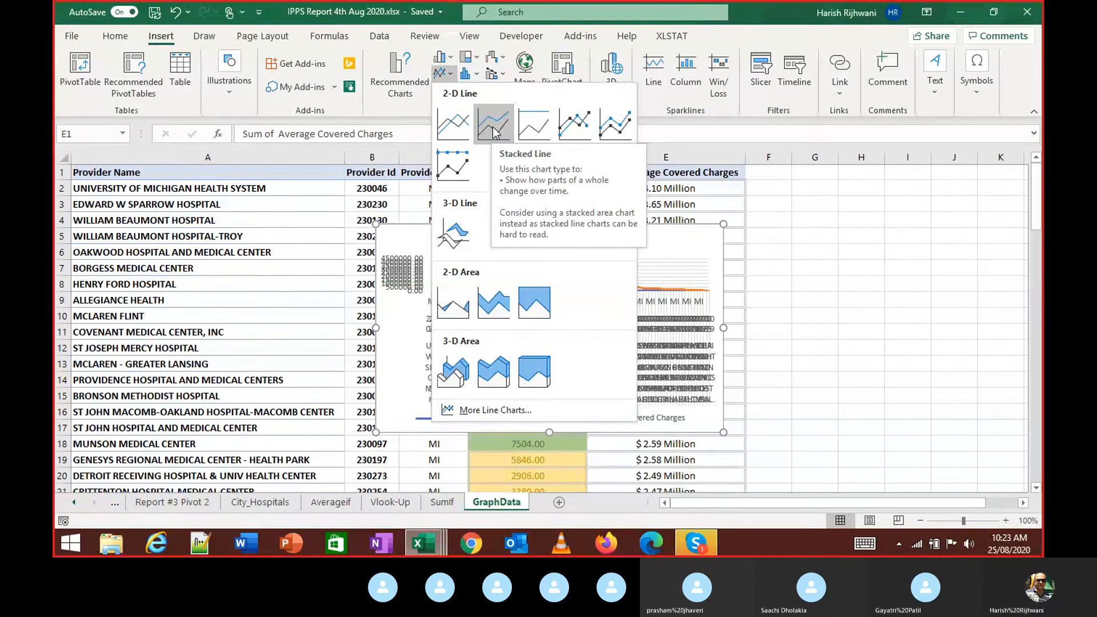
pyautogui.press('Escape')
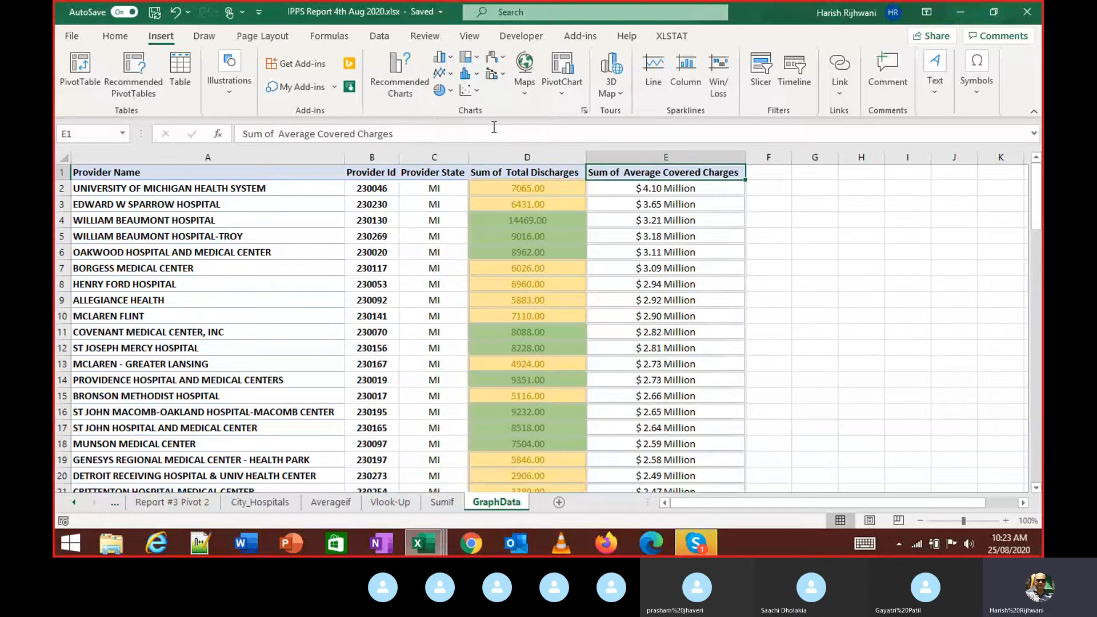
# Step: Try inserting a blank column before the Sum of Total Discharges column, undoing each insertion
pyautogui.press('Left')
pyautogui.press('Right')
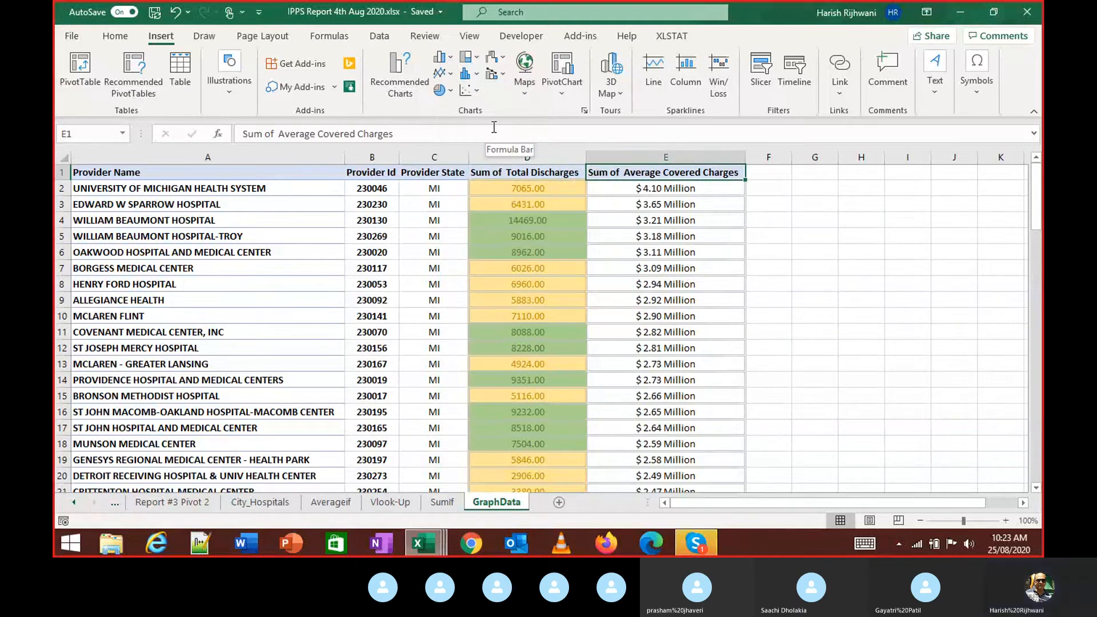
pyautogui.press('Left')
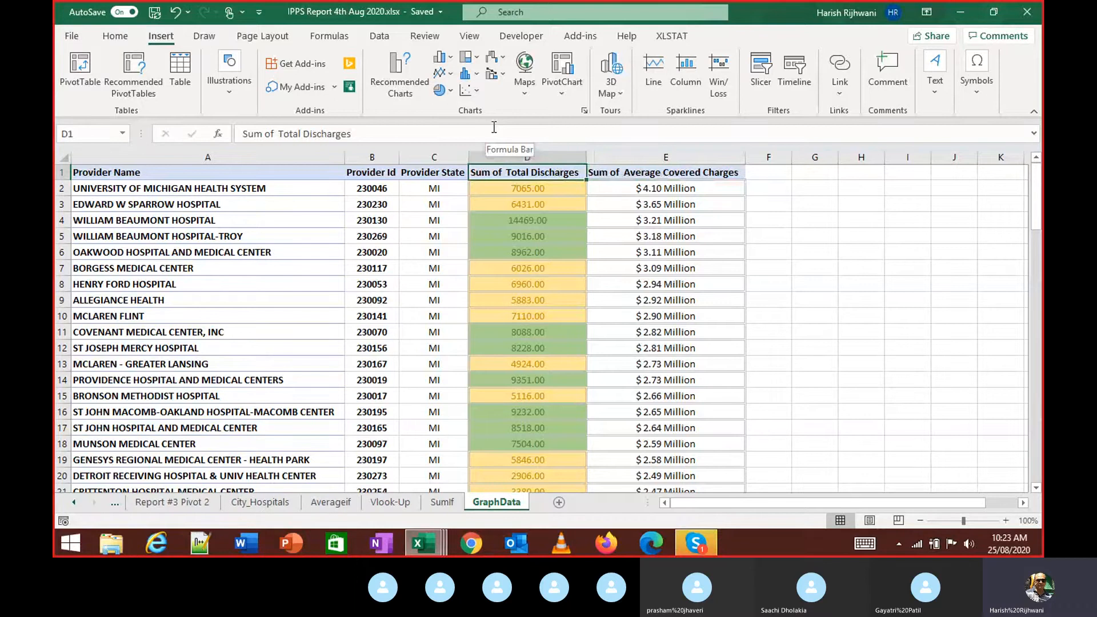
pyautogui.hotkey('alt', 'i')
pyautogui.press('c')
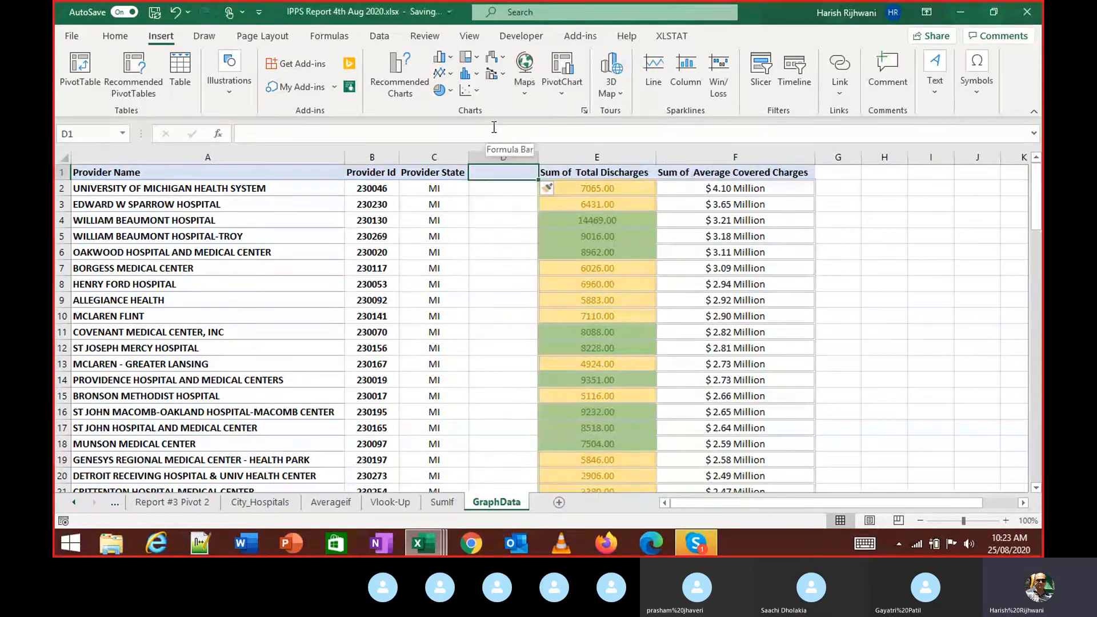
pyautogui.hotkey('ctrl', 'z')
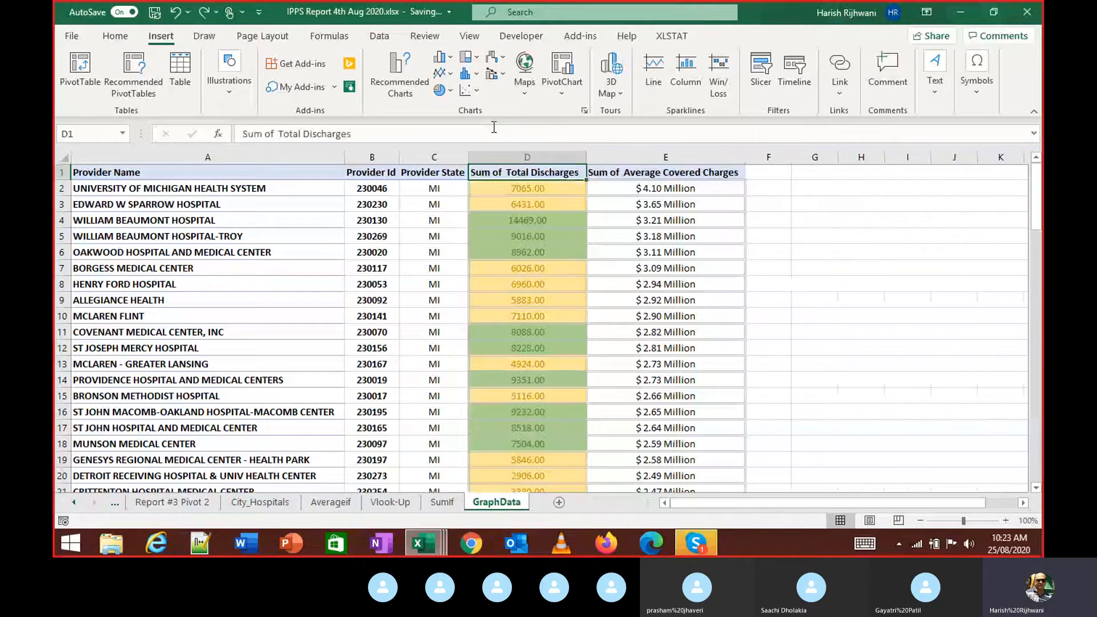
pyautogui.hotkey('alt', 'i')
pyautogui.press('c')
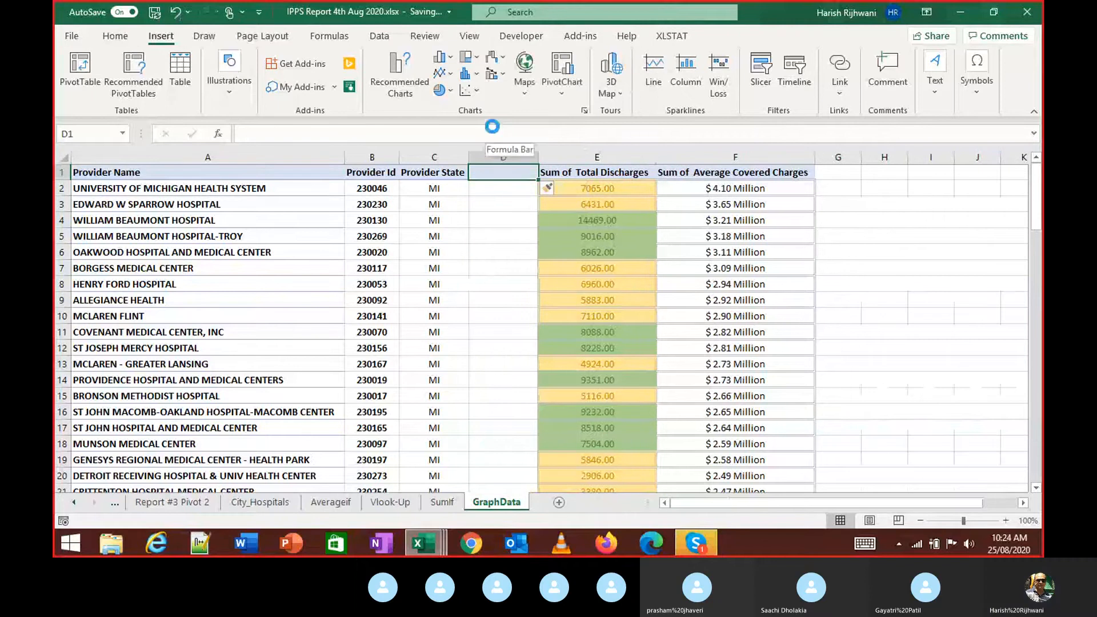
pyautogui.hotkey('ctrl', 'z')
# Step: Insert a blank column D between the Provider State and Sum of Total Discharges columns
pyautogui.rightClick(496, 152)
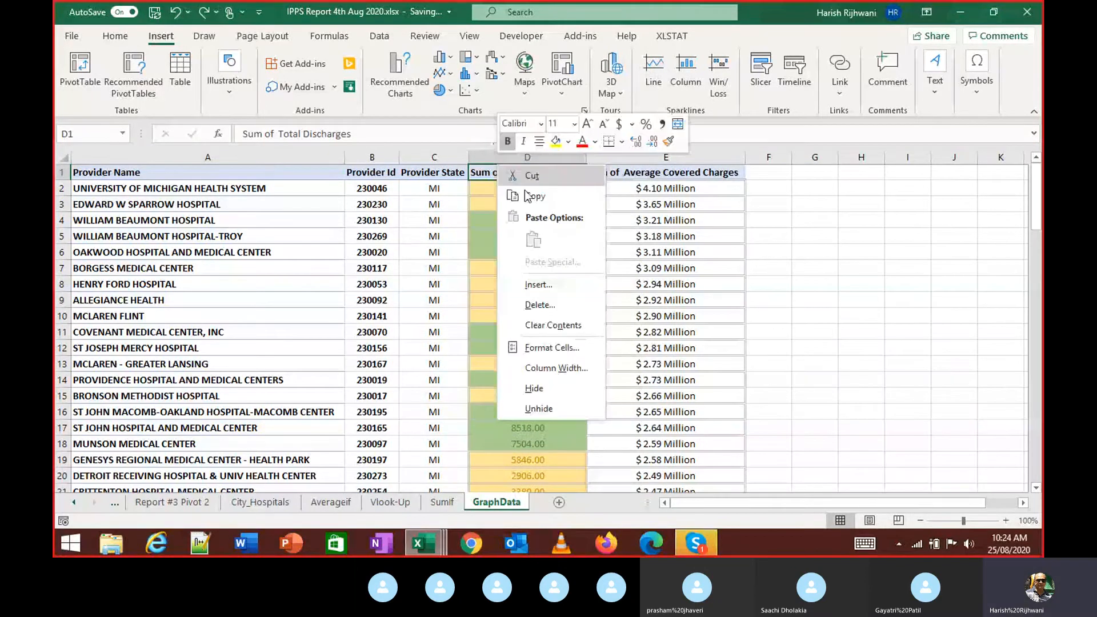
pyautogui.rightClick(489, 153)
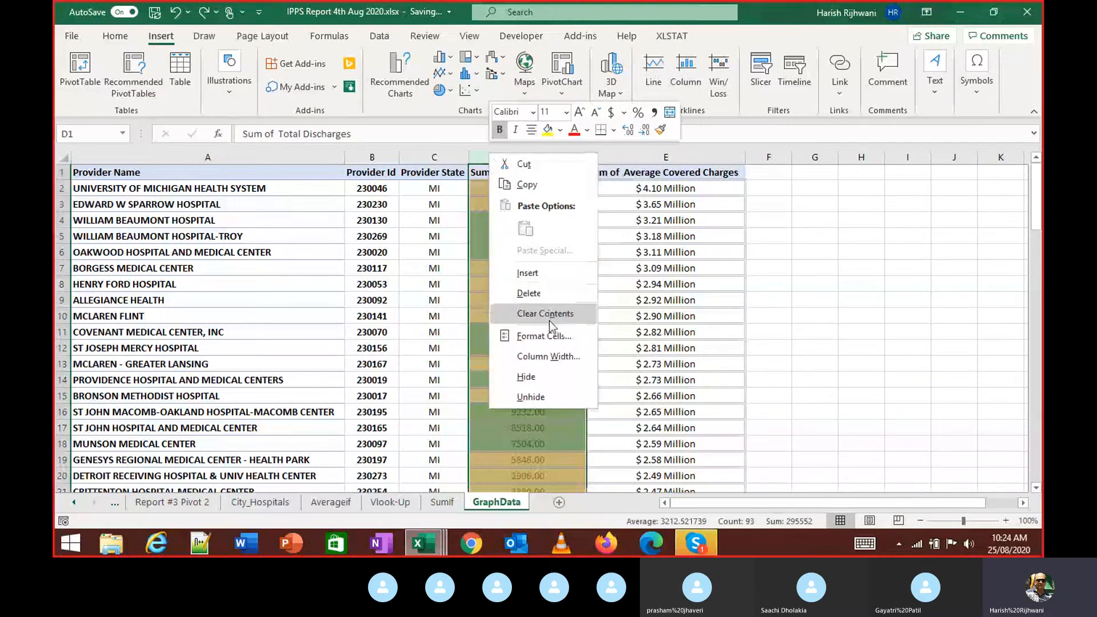
pyautogui.click(545, 275)
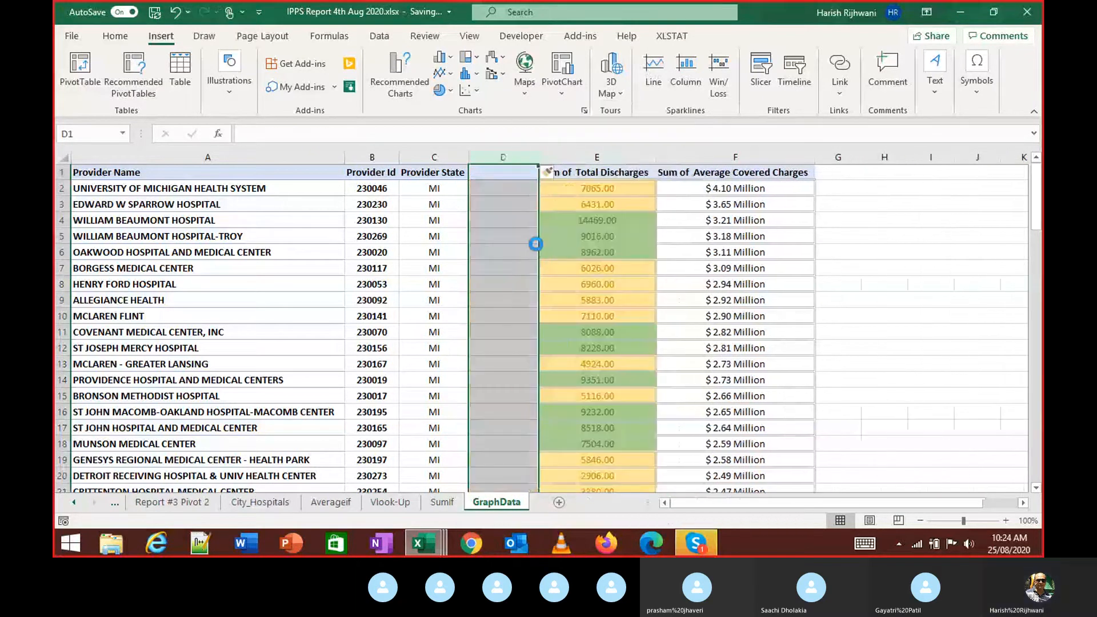
# Step: Undo the blank column D insertion, redo it, and undo it again
pyautogui.hotkey('ctrl', 'z')
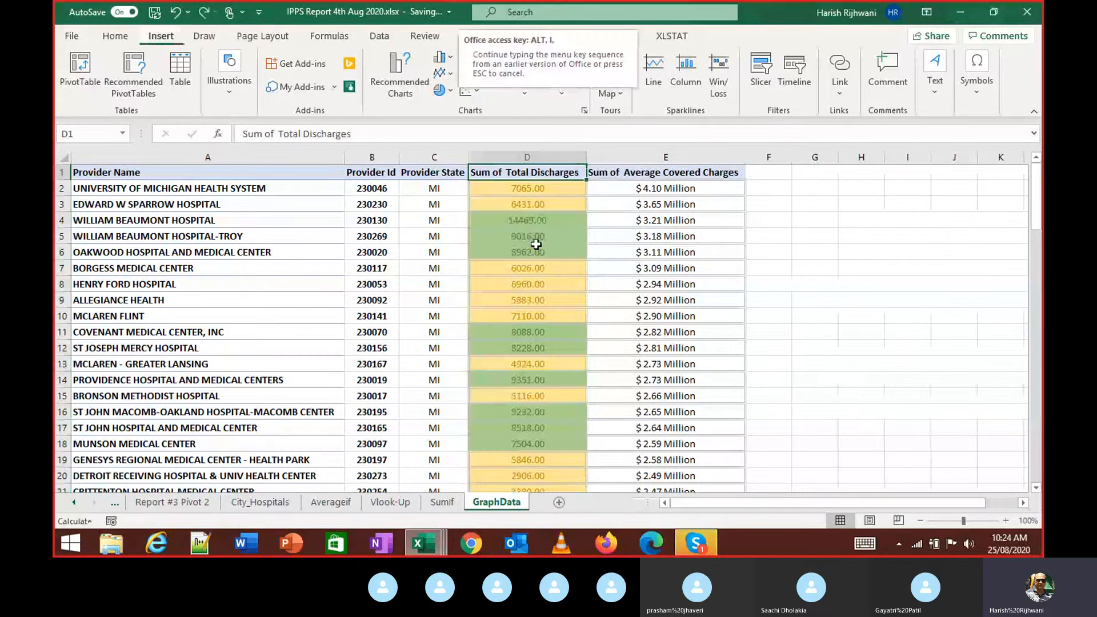
pyautogui.hotkey('ctrl', 'y')
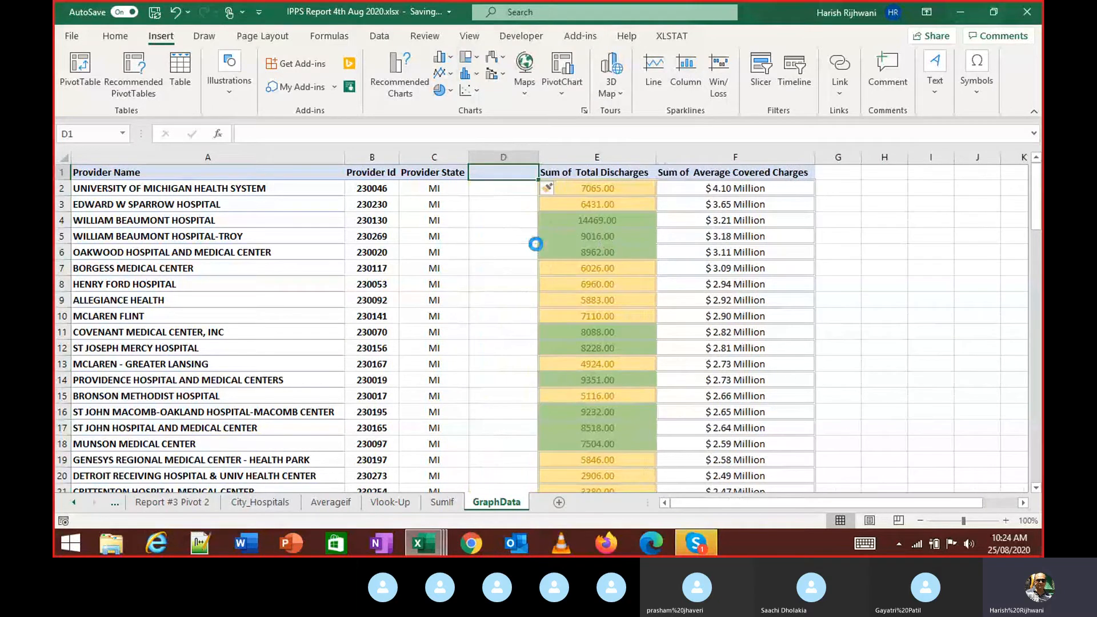
pyautogui.hotkey('ctrl', 'z')
# Step: Try inserting a blank row above the Edward W Sparrow Hospital row, undoing each insertion
pyautogui.hotkey('ctrl', 'shift', '+')
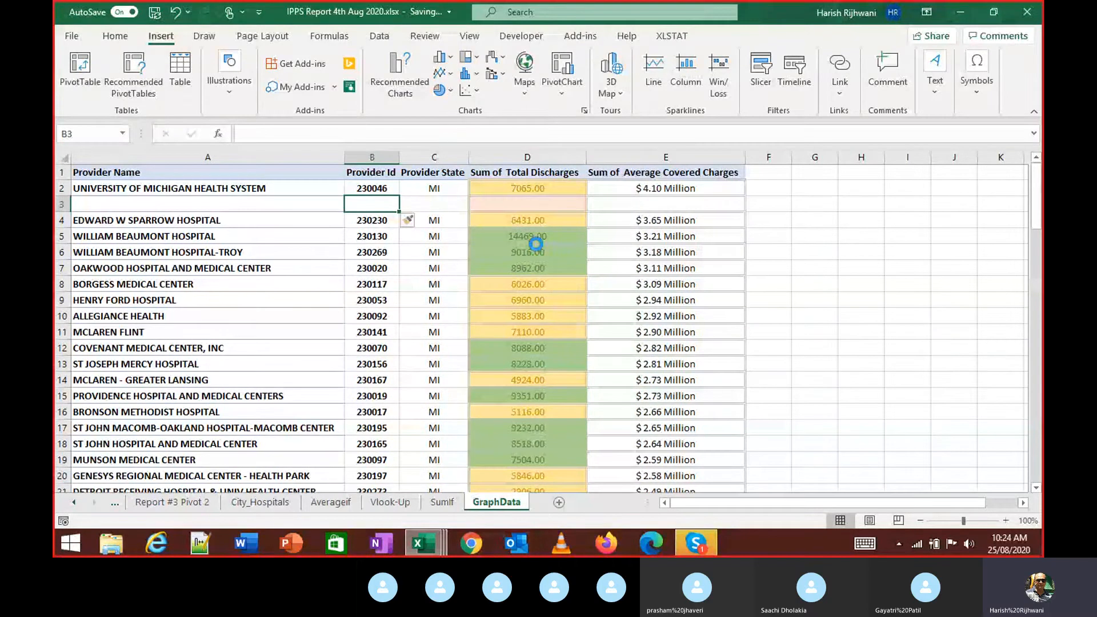
pyautogui.hotkey('ctrl', 'z')
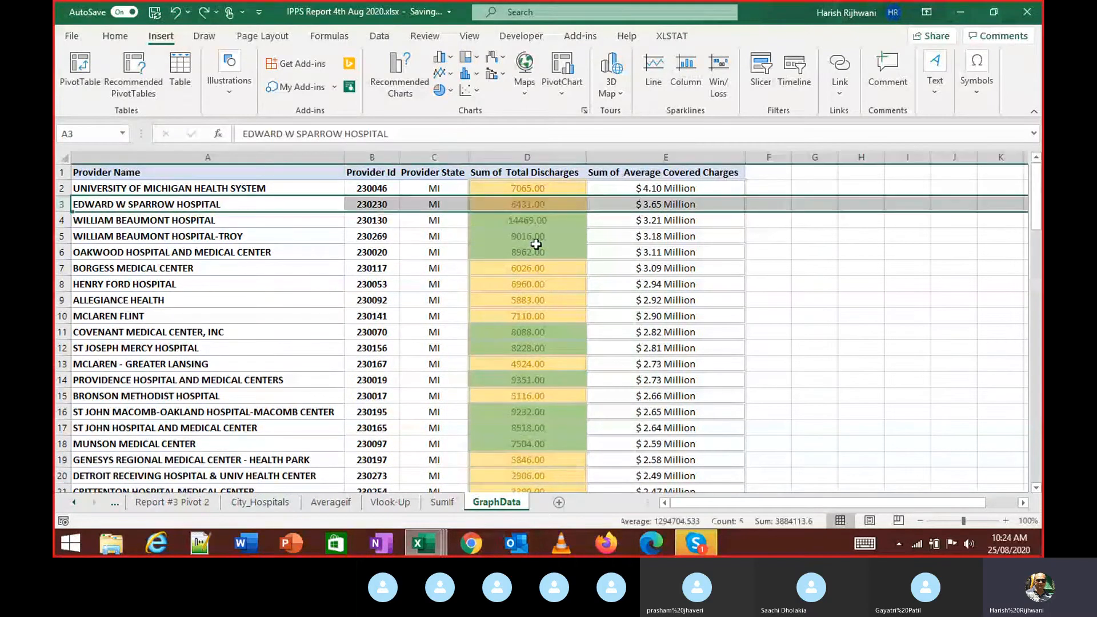
pyautogui.rightClick(58, 203)
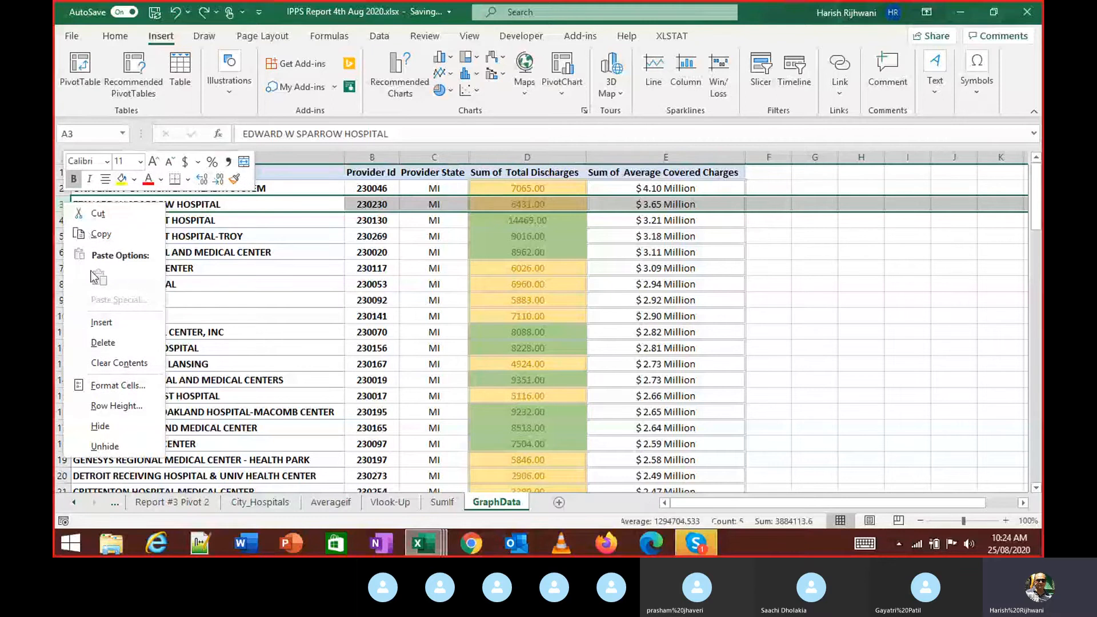
pyautogui.click(97, 325)
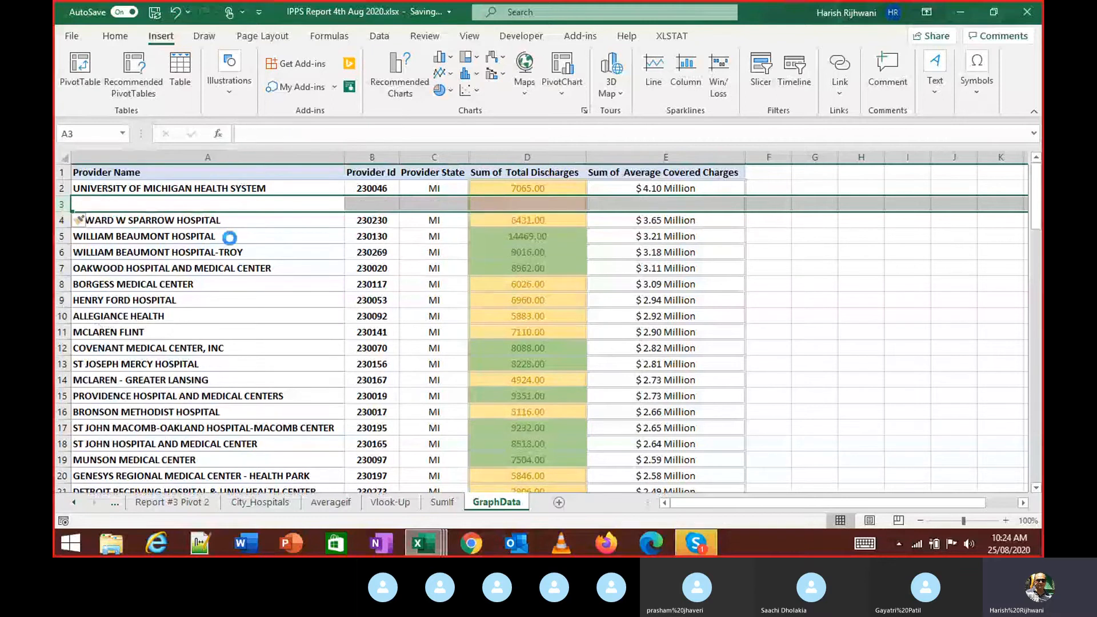
pyautogui.hotkey('ctrl', 'z')
# Step: Insert a blank column before the Sum of Total Discharges column and enter "No." as its header
pyautogui.click(495, 173)
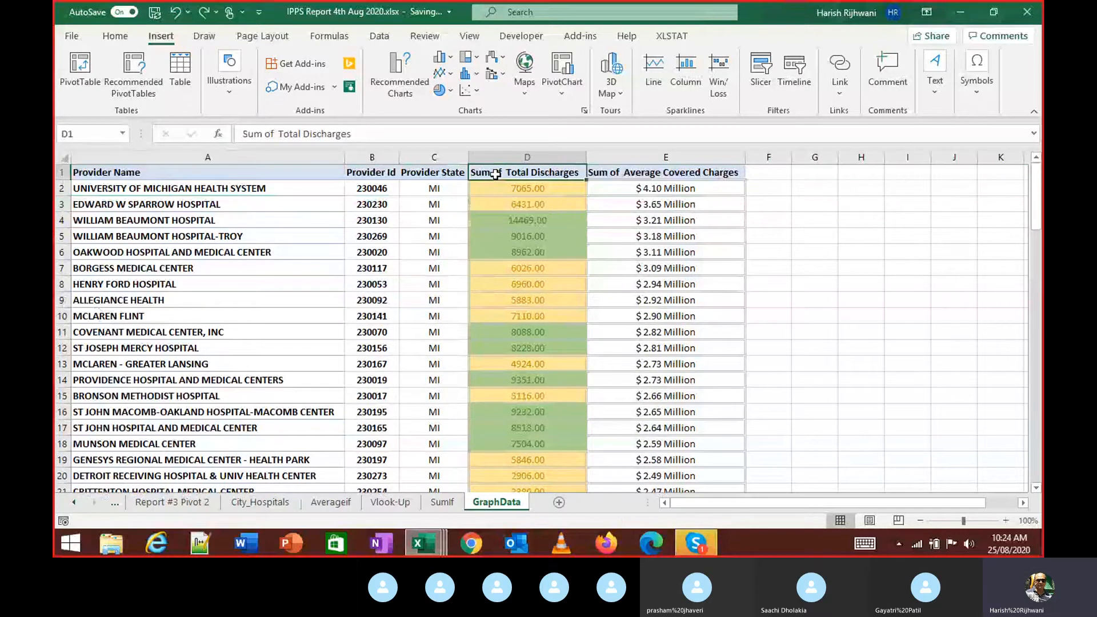
pyautogui.hotkey('alt', 'i')
pyautogui.press('c')
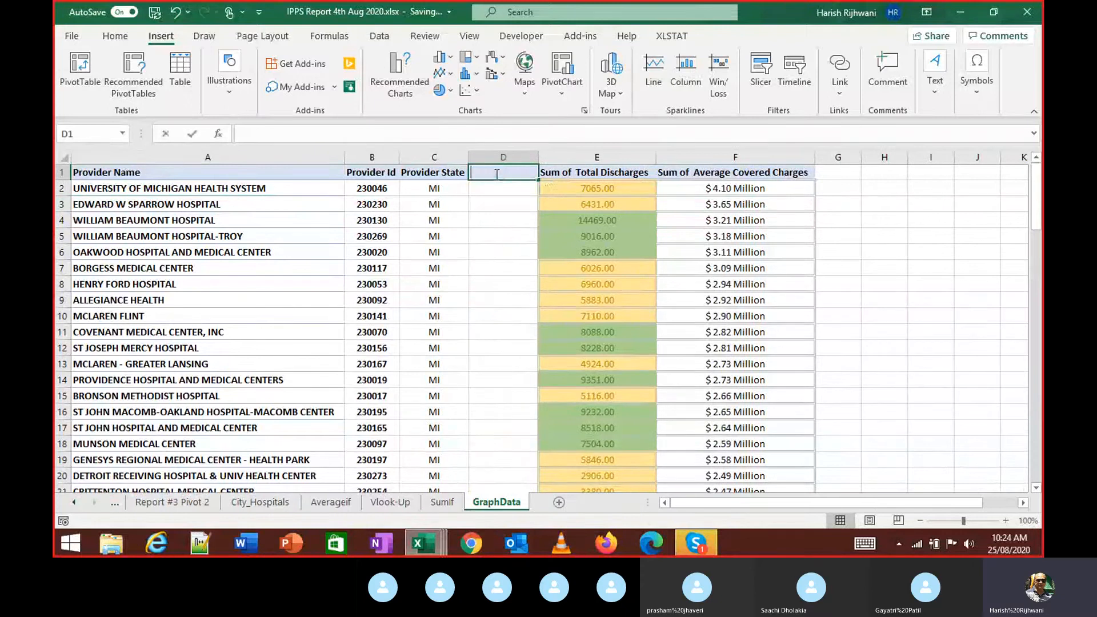
pyautogui.write('Sr')
pyautogui.hotkey('alt', 'Return')
pyautogui.write('No')
pyautogui.press('Return')
pyautogui.click(495, 174)
pyautogui.write('No.')
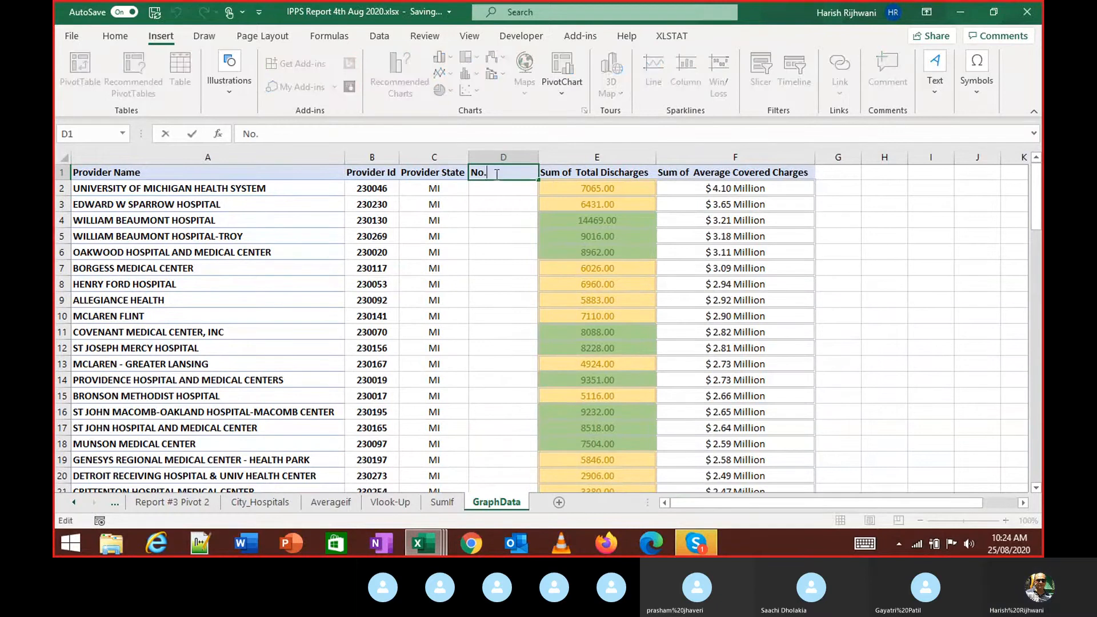
pyautogui.press('Return')
pyautogui.click(496, 174)
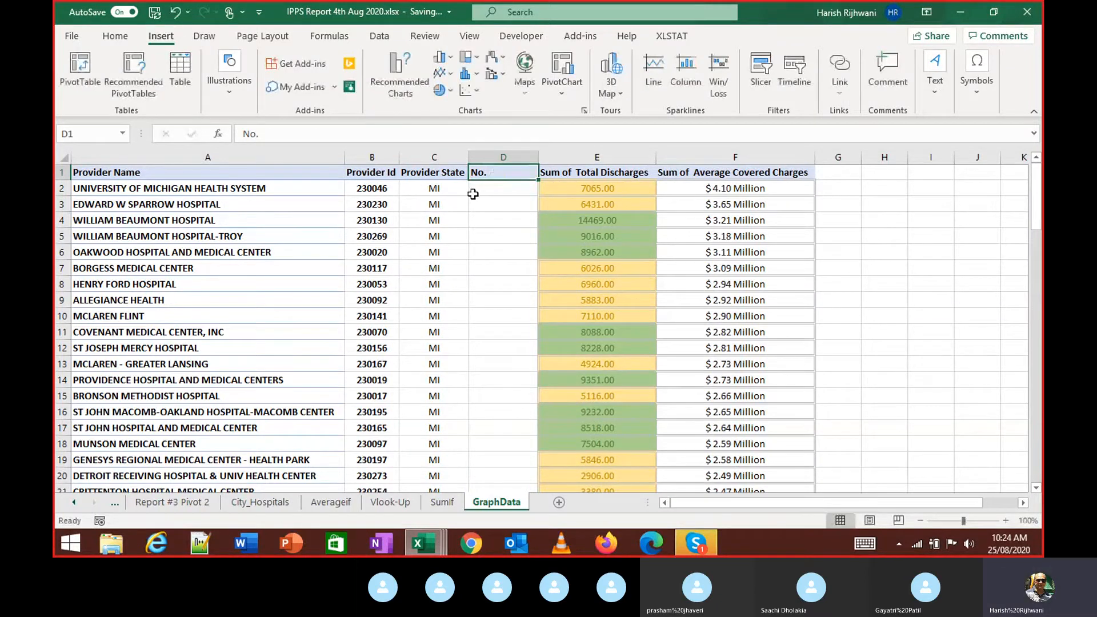
# Step: Center the "No." header in cell D1
pyautogui.click(115, 35)
pyautogui.press('alt')
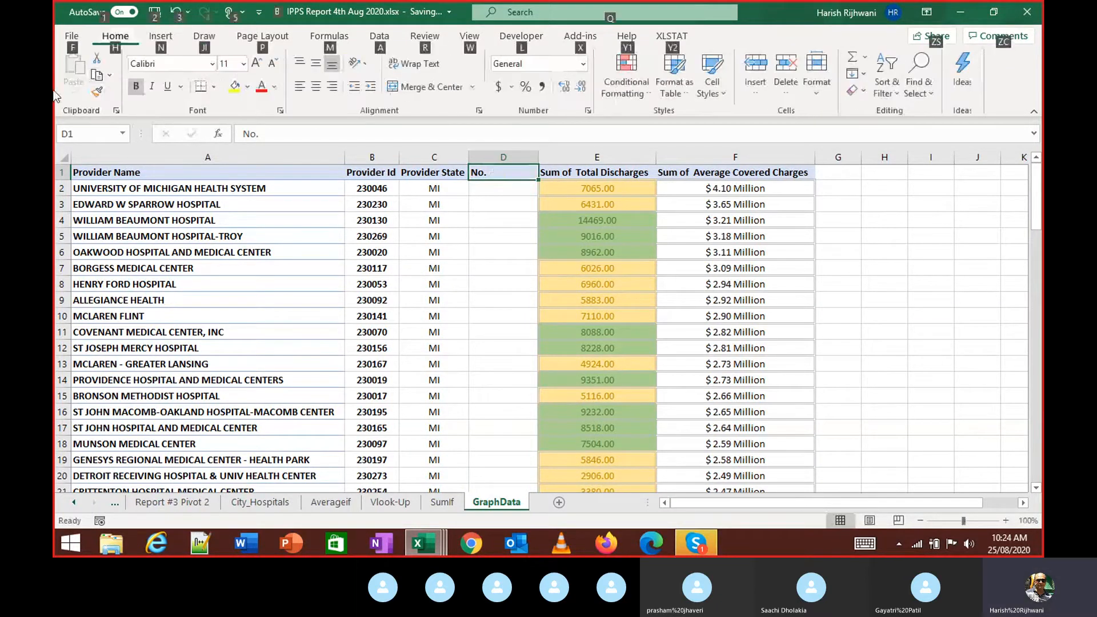
pyautogui.press('h')
pyautogui.press('a')
pyautogui.press('c')
# Step: Number the providers in column D by entering 1 and 2 and filling the series down to the last row
pyautogui.press('Down')
pyautogui.write('1')
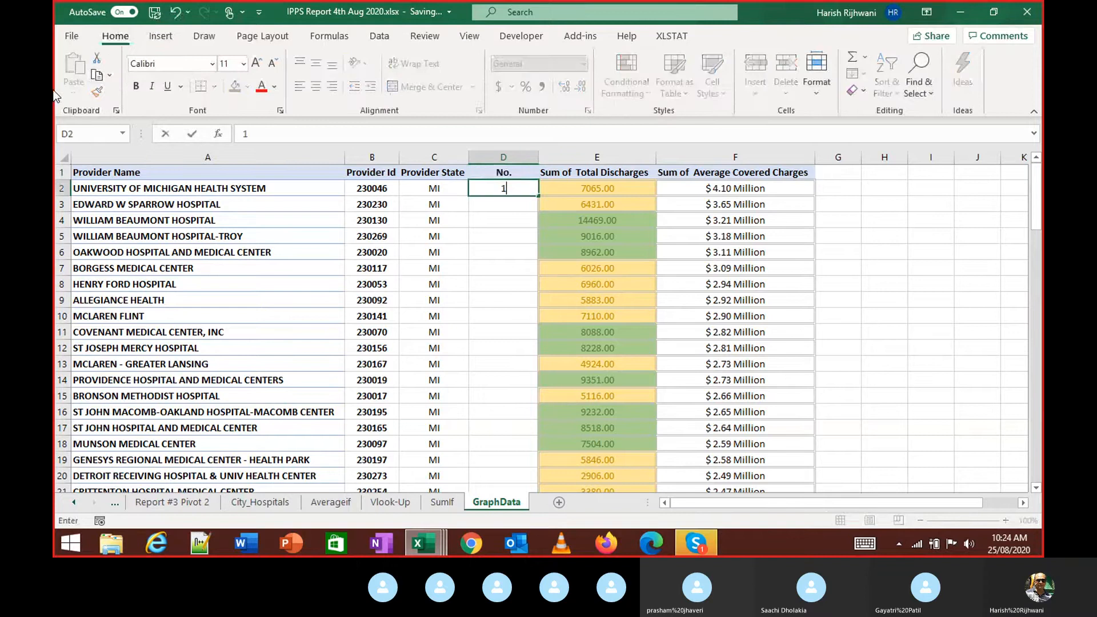
pyautogui.press('Return')
pyautogui.write('2')
pyautogui.press('Return')
pyautogui.press('Up')
pyautogui.press('Up')
pyautogui.hotkey('shift', 'Down')
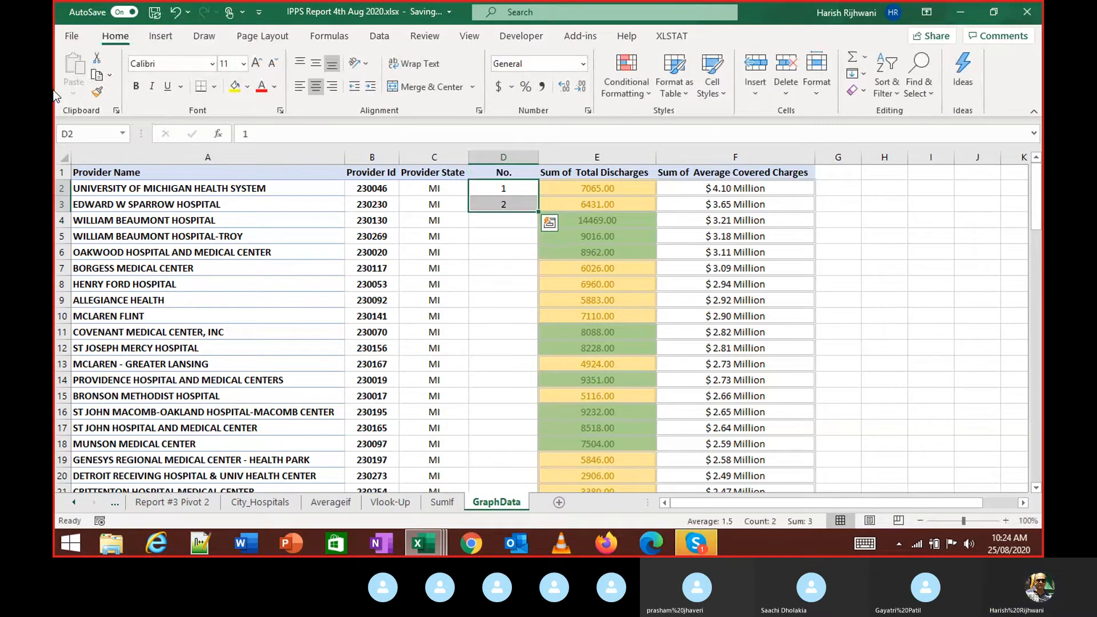
pyautogui.doubleClick(539, 212)
pyautogui.press('Up')
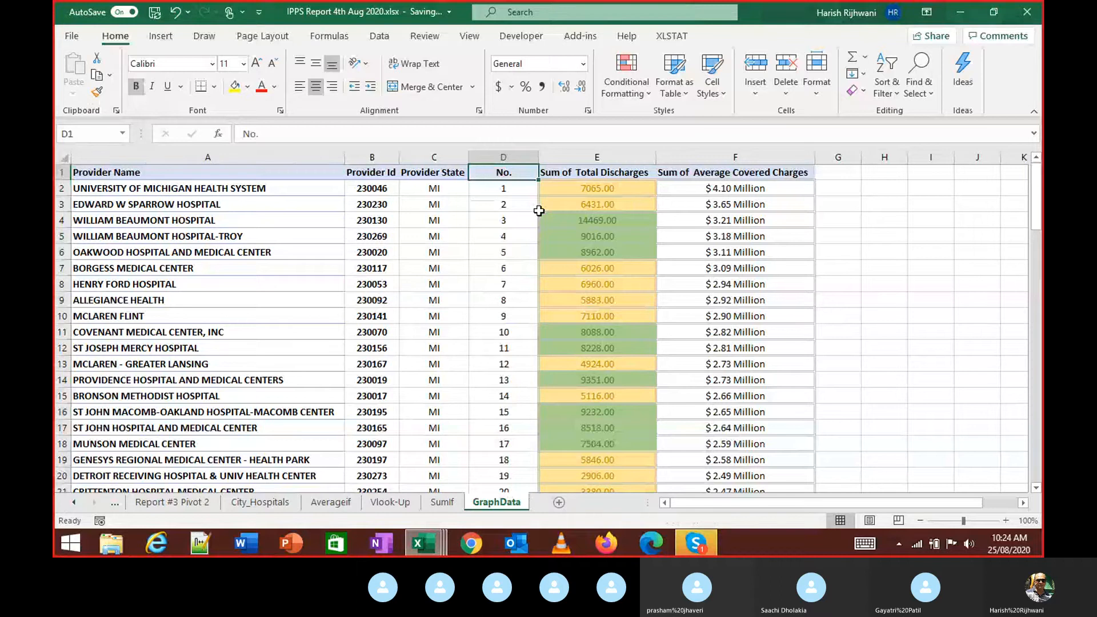
# Step: Clear the "No." header from cell D1, keeping the serial numbers below it
pyautogui.hotkey('ctrl', 'shift', 'Down')
pyautogui.hotkey('ctrl', 'shift', 'Right')
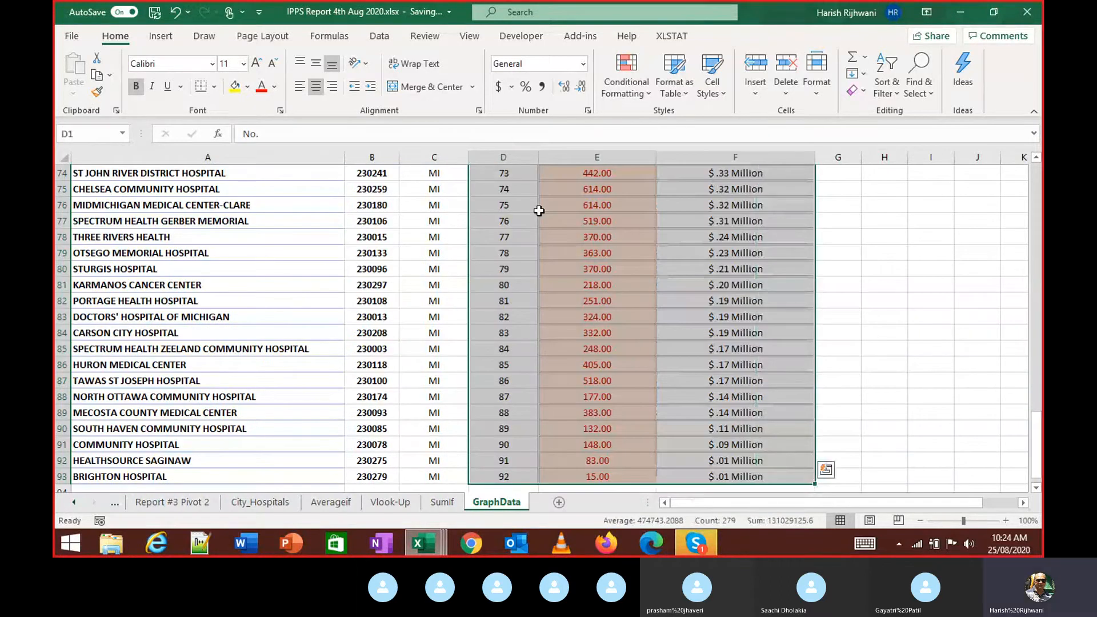
pyautogui.press('Up')
pyautogui.press('Delete')
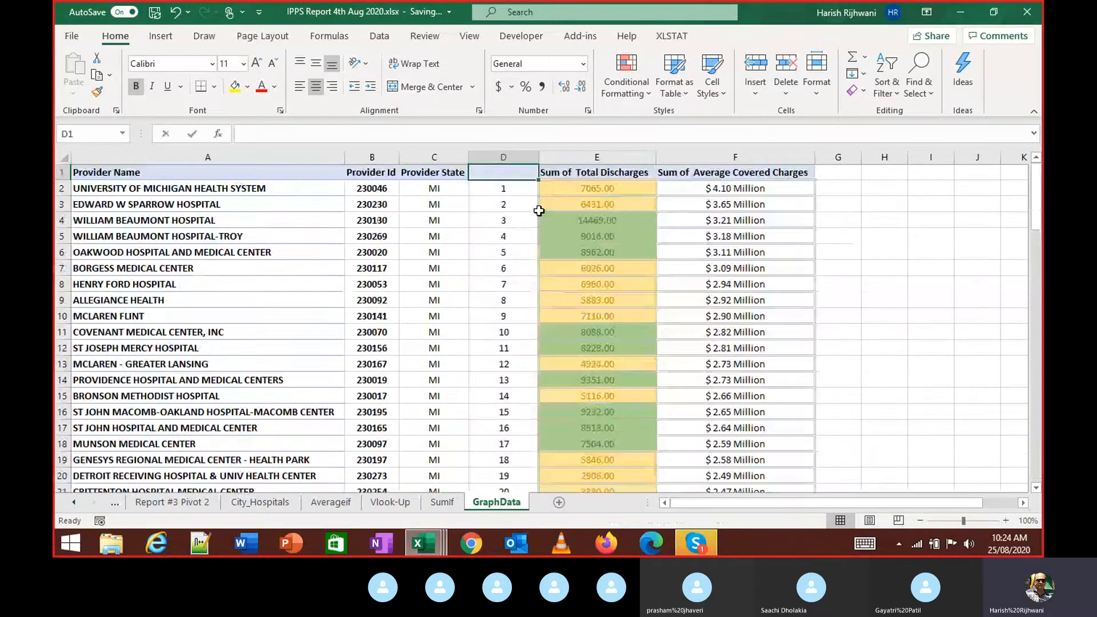
# Step: Insert a 2-D Line chart from the serial number, Total Discharges and Average Covered Charges columns, D1:F93
pyautogui.hotkey('shift', 'Down')
pyautogui.hotkey('shift', 'Right')
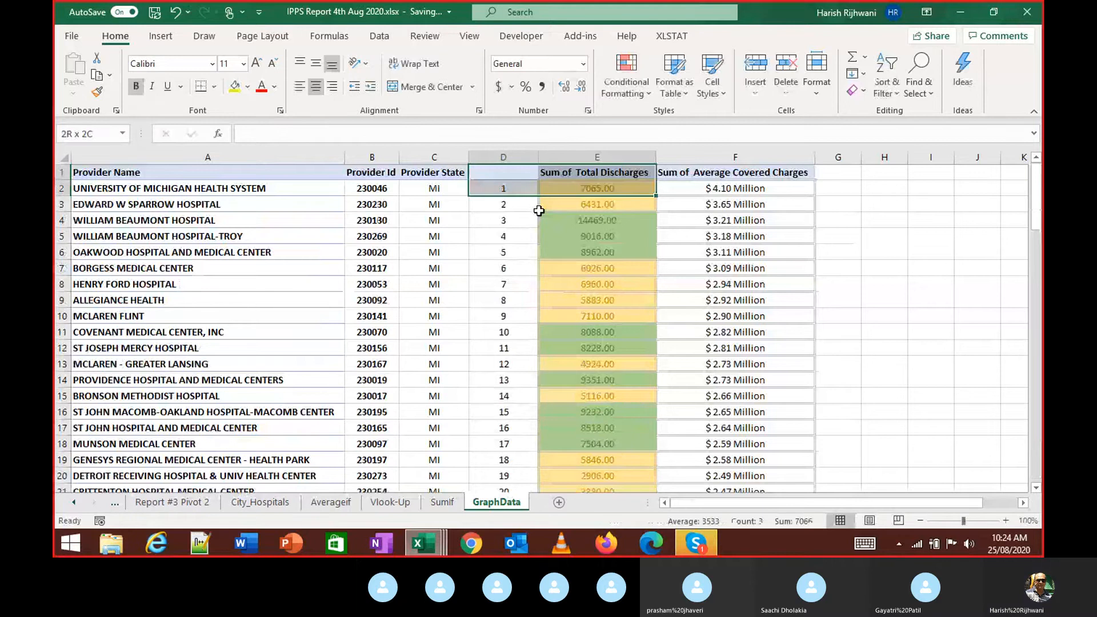
pyautogui.hotkey('ctrl', 'shift', 'Down')
pyautogui.hotkey('ctrl', 'shift', 'Right')
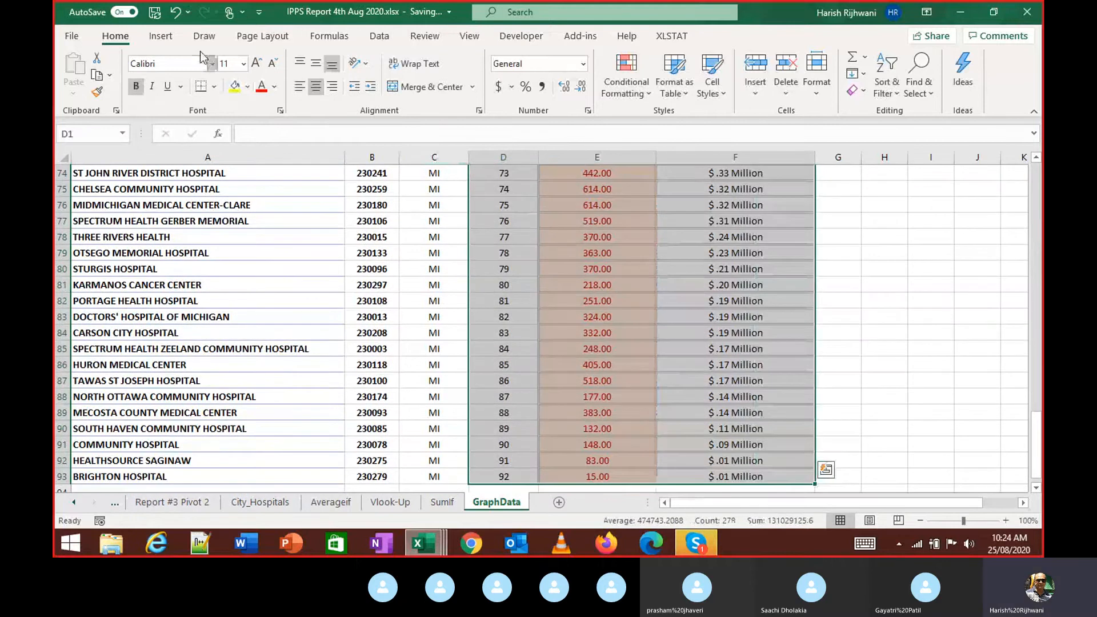
pyautogui.click(161, 36)
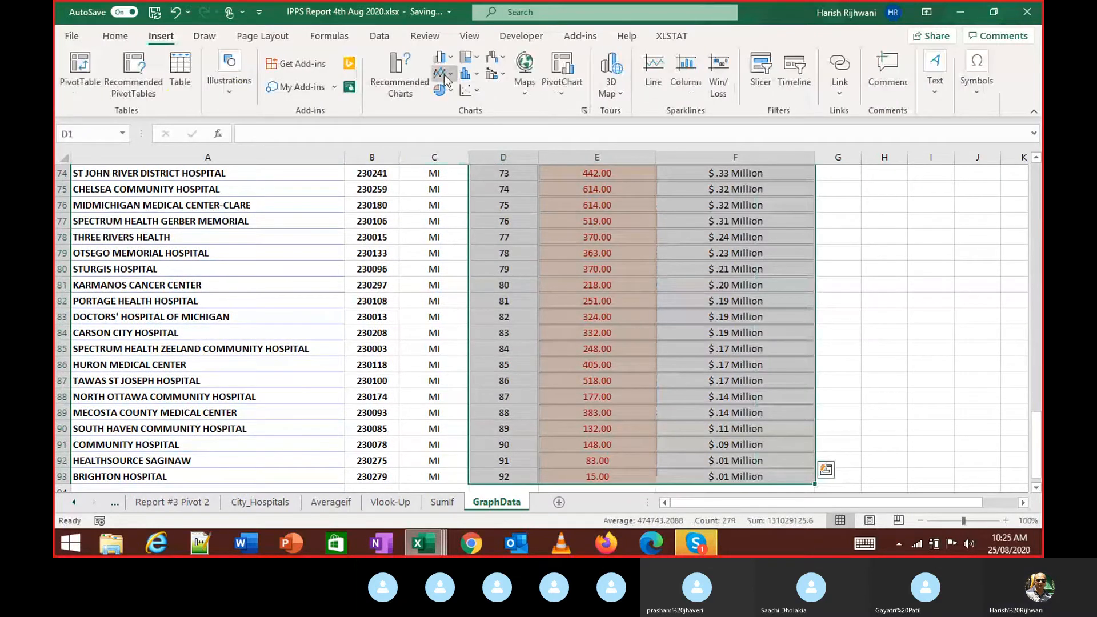
pyautogui.click(443, 73)
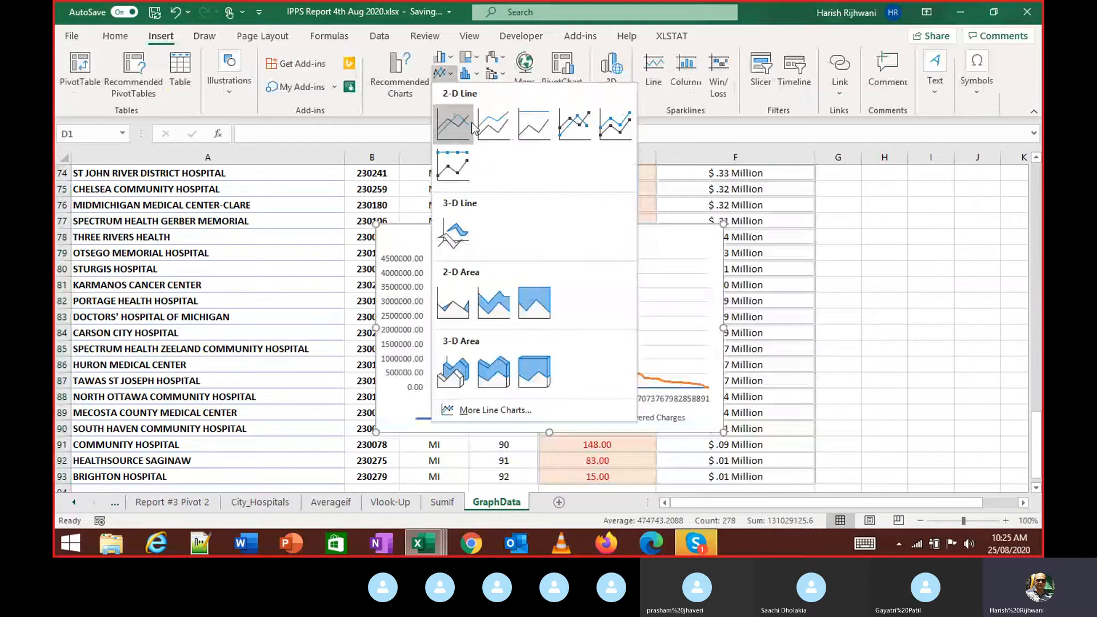
pyautogui.click(472, 126)
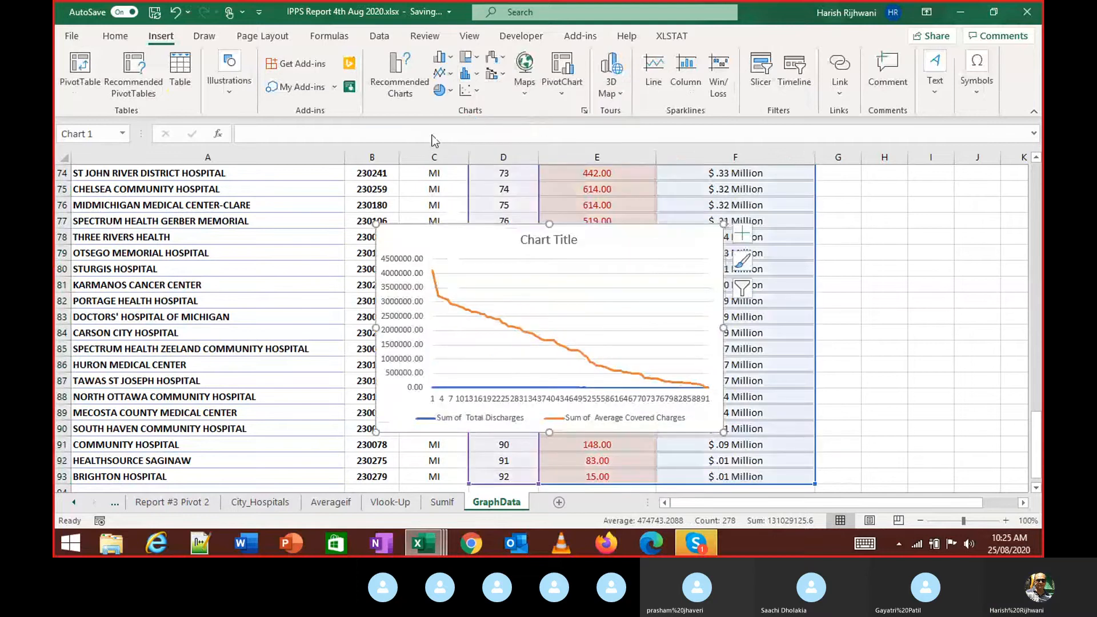
# Step: Move the line chart up and across to start at column D, and widen it into column I
pyautogui.click(671, 240)
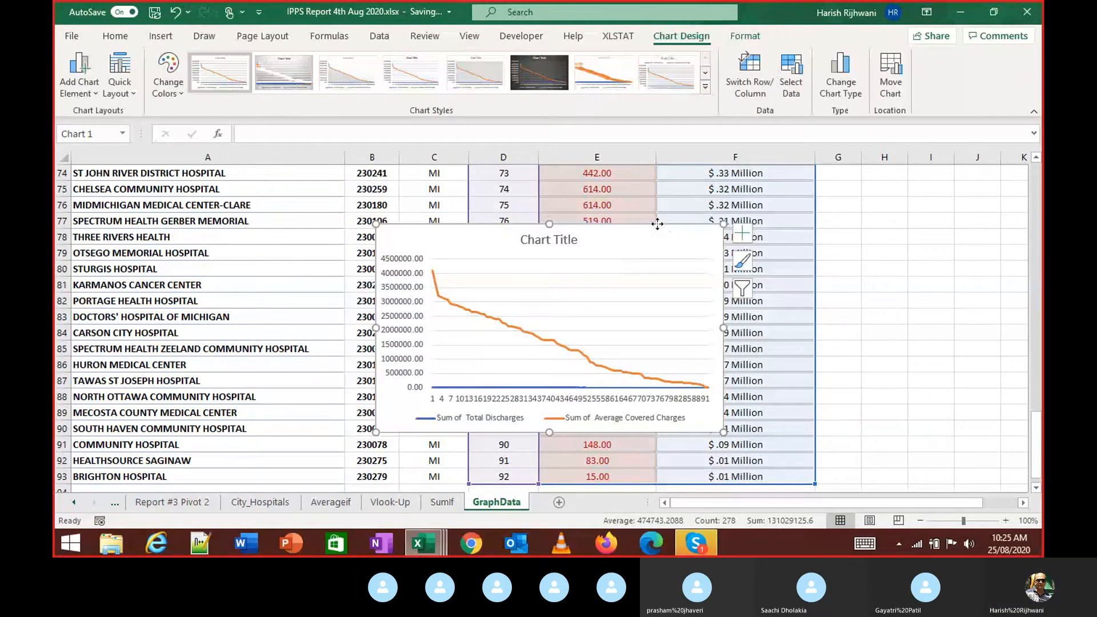
pyautogui.moveTo(656, 223); pyautogui.dragTo(745, 207)
pyautogui.moveTo(815, 318); pyautogui.dragTo(924, 316)
pyautogui.click(764, 296)
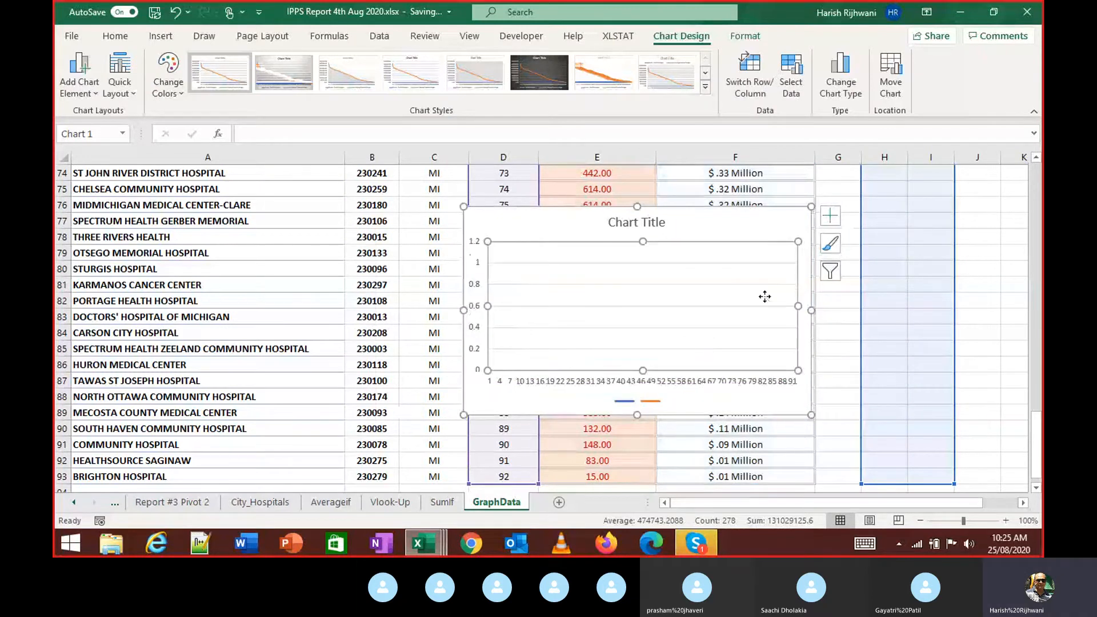
pyautogui.hotkey('ctrl', 'z')
pyautogui.click(855, 335)
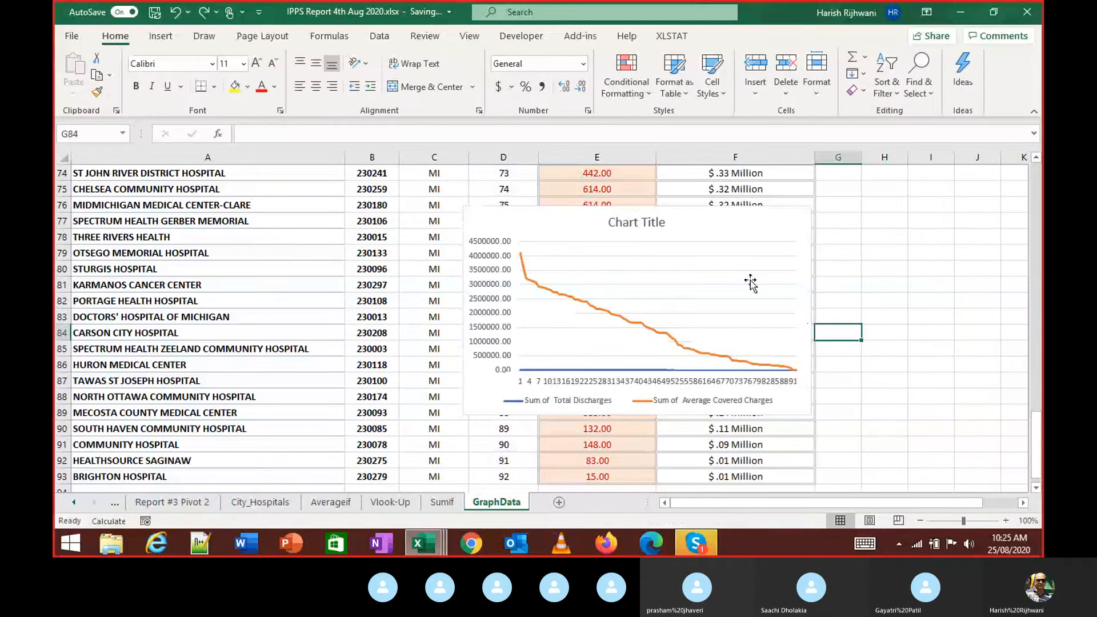
pyautogui.click(750, 282)
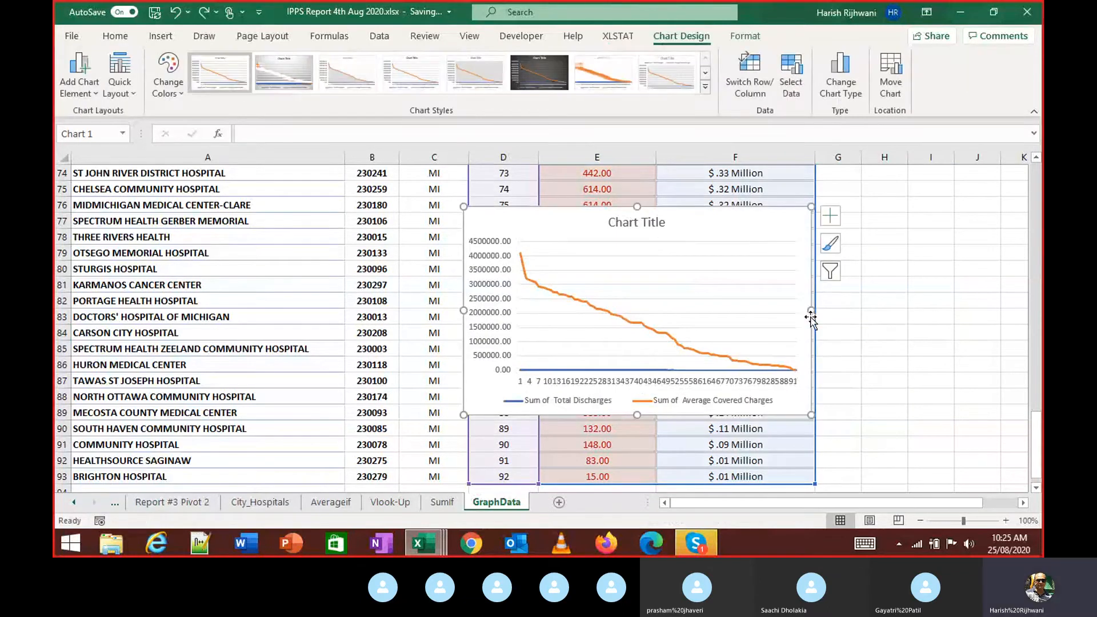
pyautogui.moveTo(811, 314); pyautogui.dragTo(943, 310)
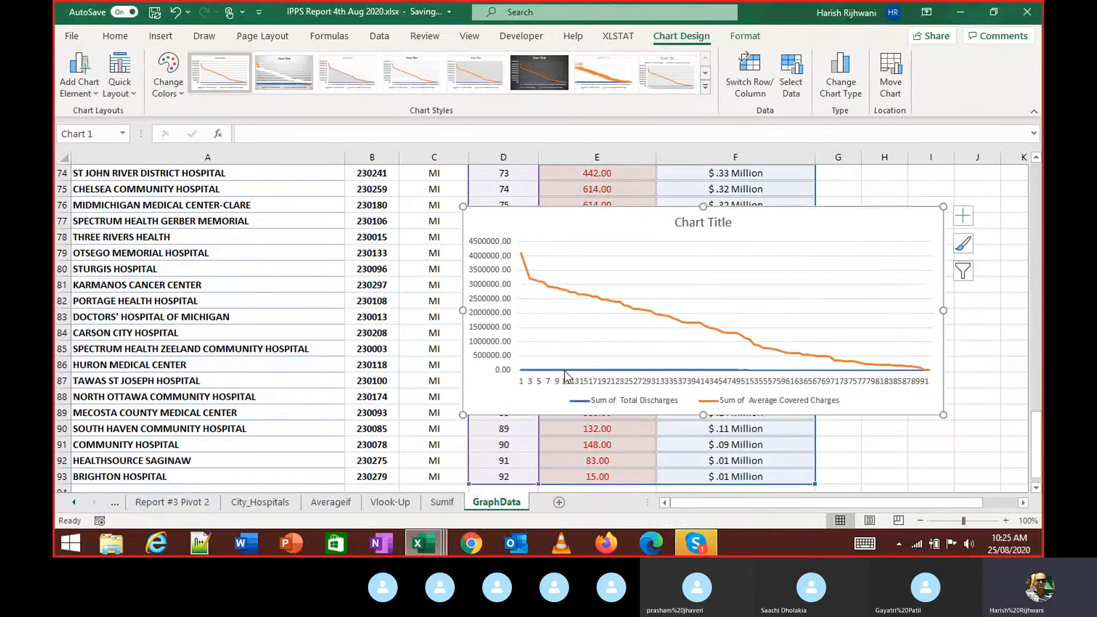
# Step: Remove the Sum of Total Discharges series from the line chart and enlarge the chart down to row 91
pyautogui.click(564, 371)
pyautogui.press('Delete')
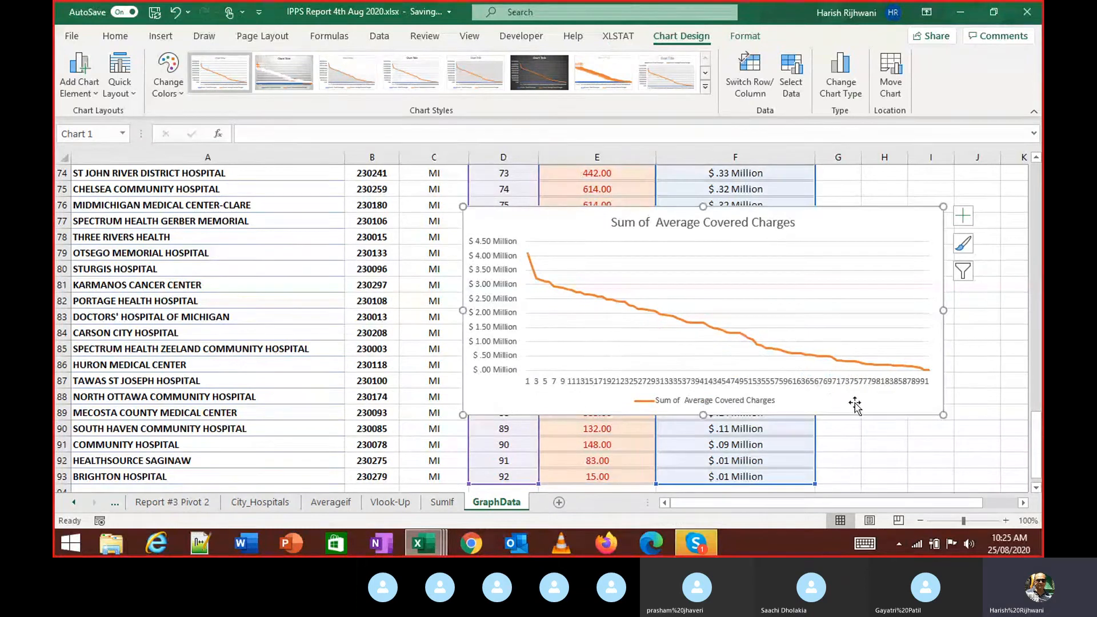
pyautogui.moveTo(941, 416); pyautogui.dragTo(960, 454)
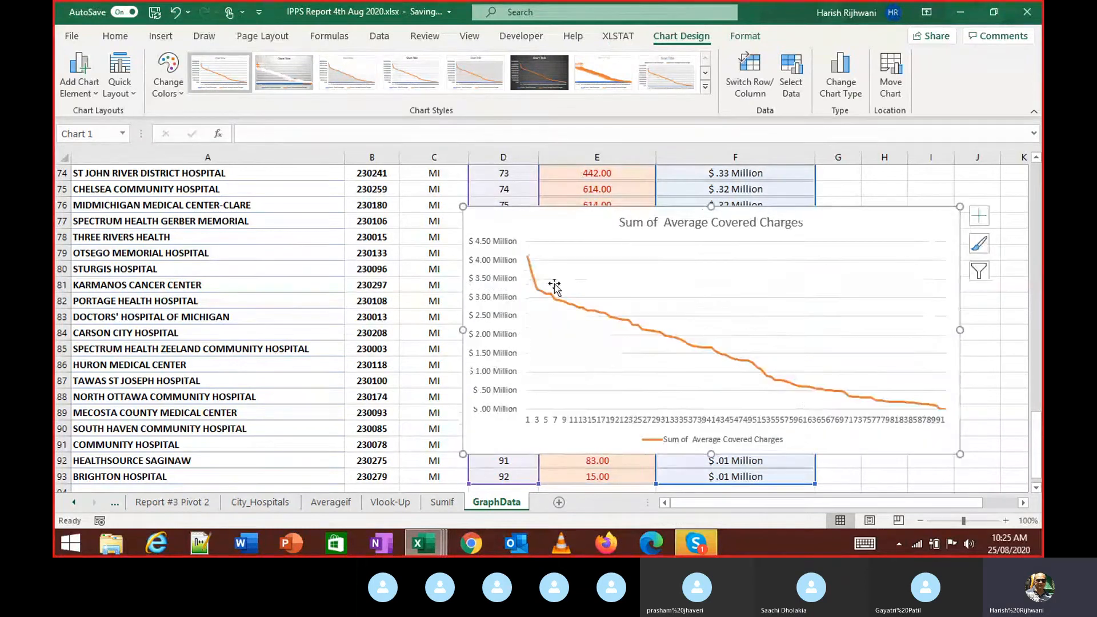
# Step: Examine the first and last points on the Sum of Average Covered Charges line
pyautogui.moveTo(530, 261)
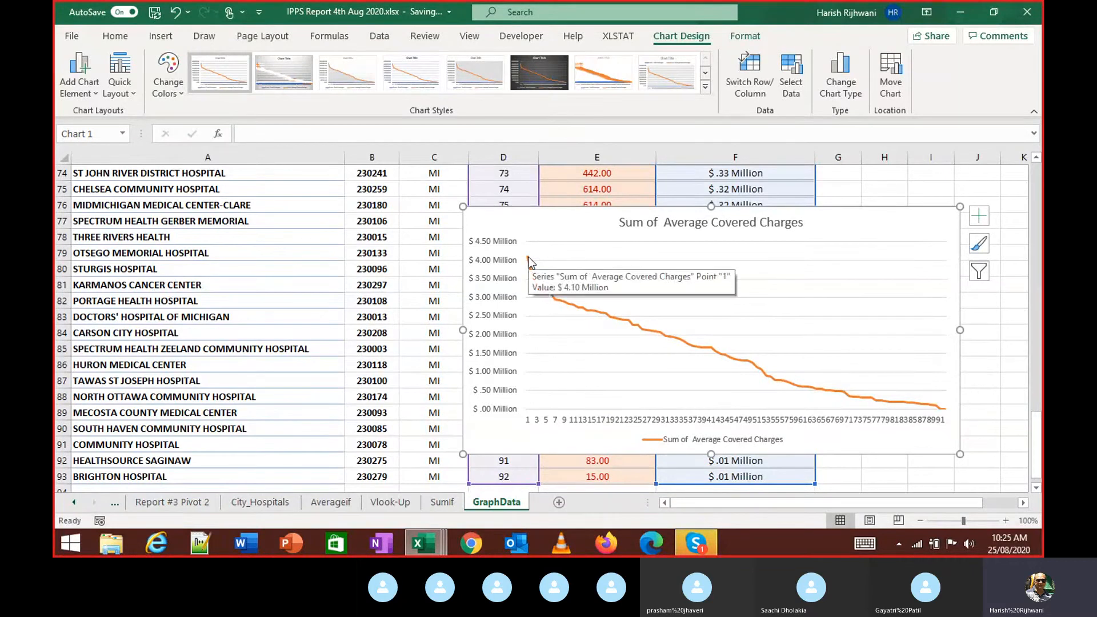
pyautogui.moveTo(944, 408)
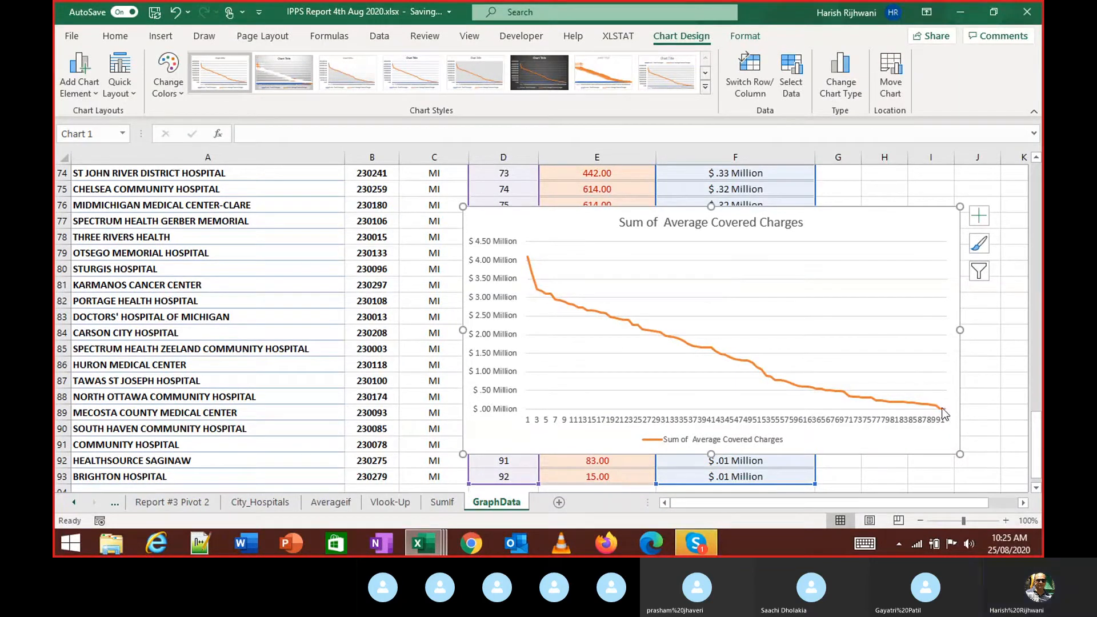
pyautogui.click(944, 408)
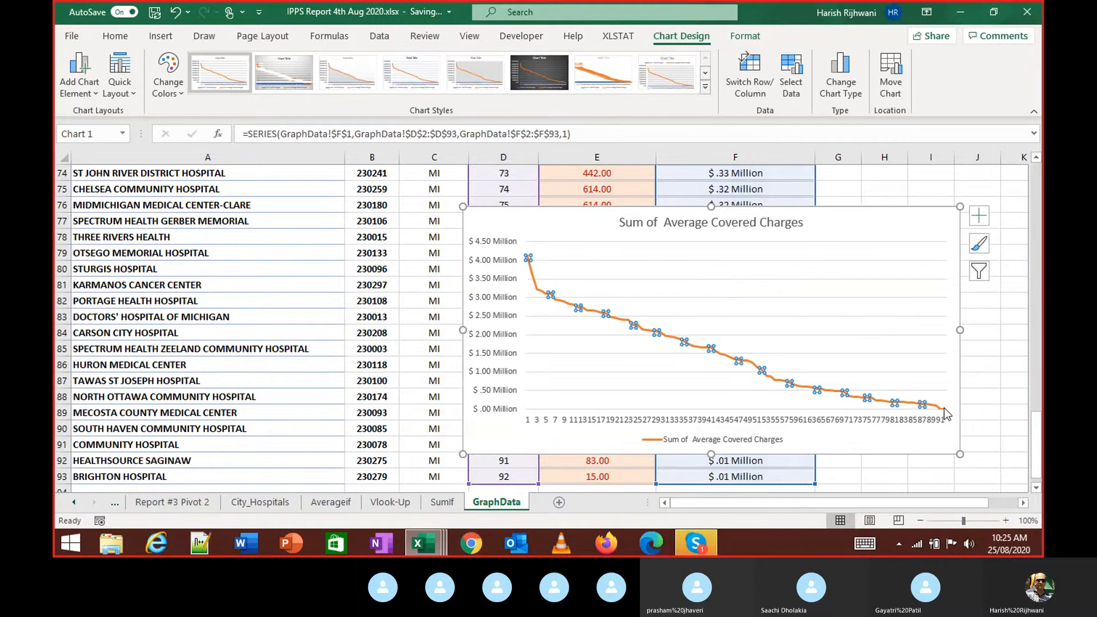
pyautogui.click(947, 391)
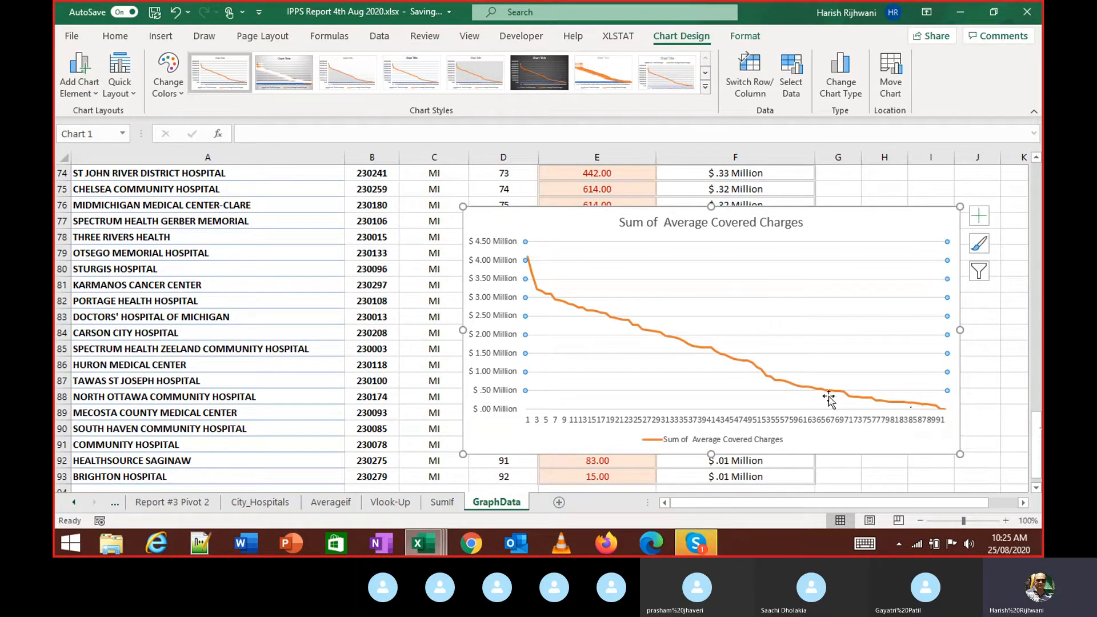
# Step: Widen the Average Covered Charges chart on both sides, from column C to about column R, so every provider number has an axis label
pyautogui.click(628, 470)
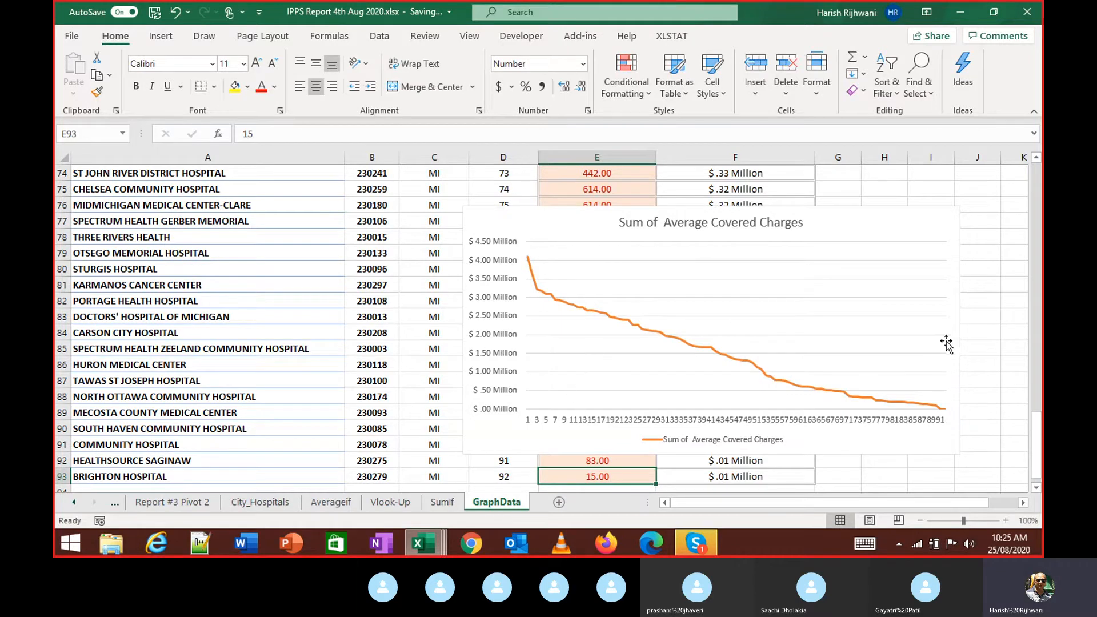
pyautogui.moveTo(960, 337); pyautogui.dragTo(1029, 332)
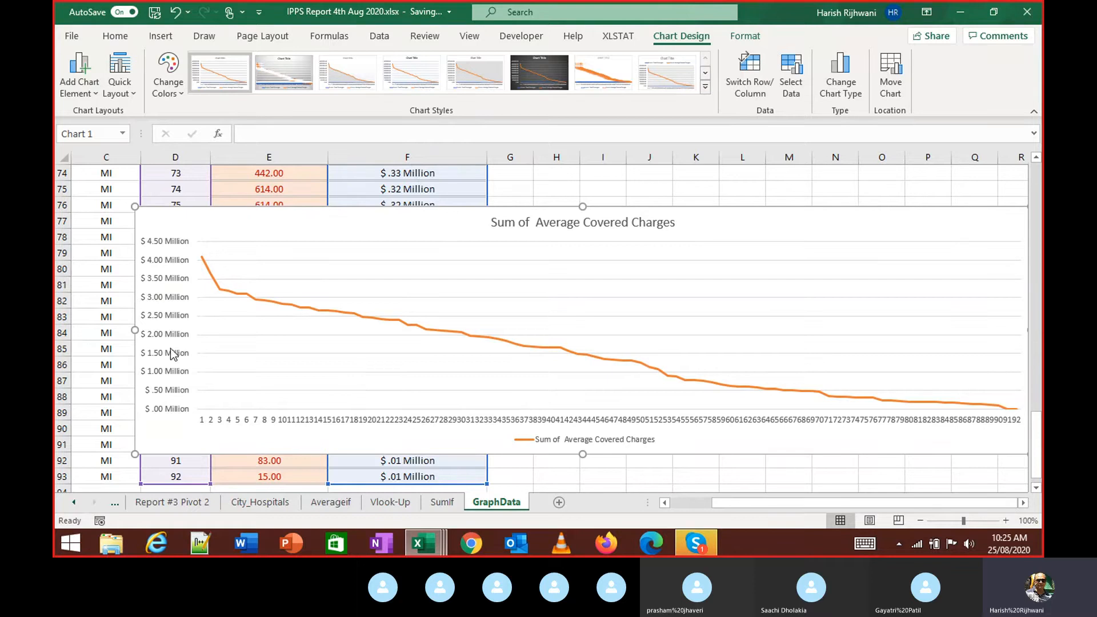
pyautogui.moveTo(135, 329); pyautogui.dragTo(117, 330)
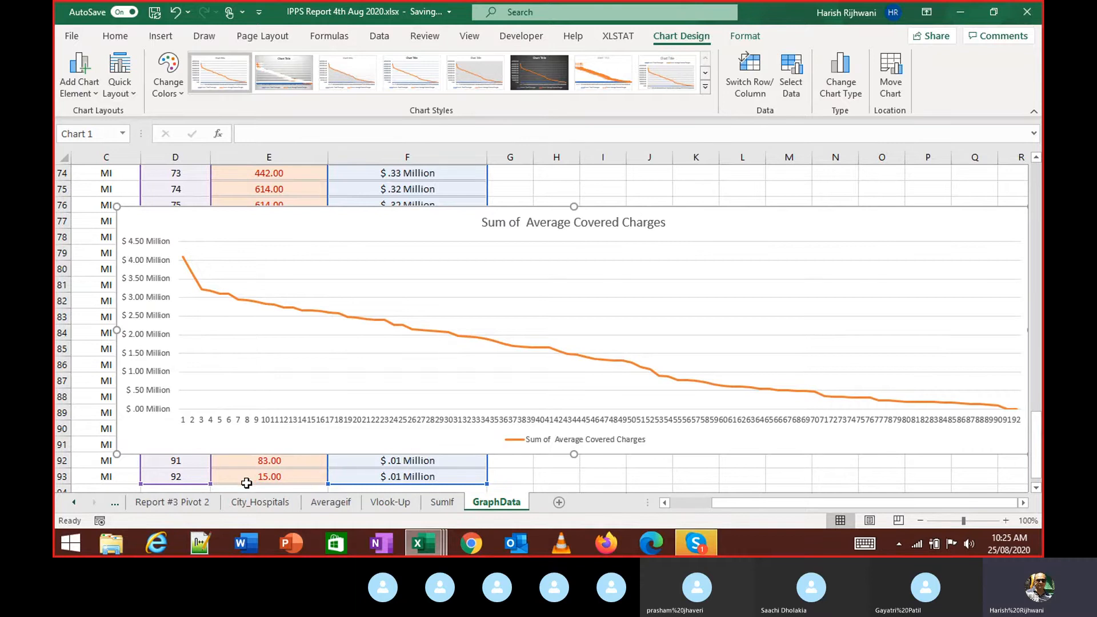
# Step: Reduce the Average Covered Charges chart's data range to the first ten providers, rows 2 to 11
pyautogui.moveTo(219, 484); pyautogui.dragTo(234, 240)
pyautogui.scroll(-20, 364, 271)
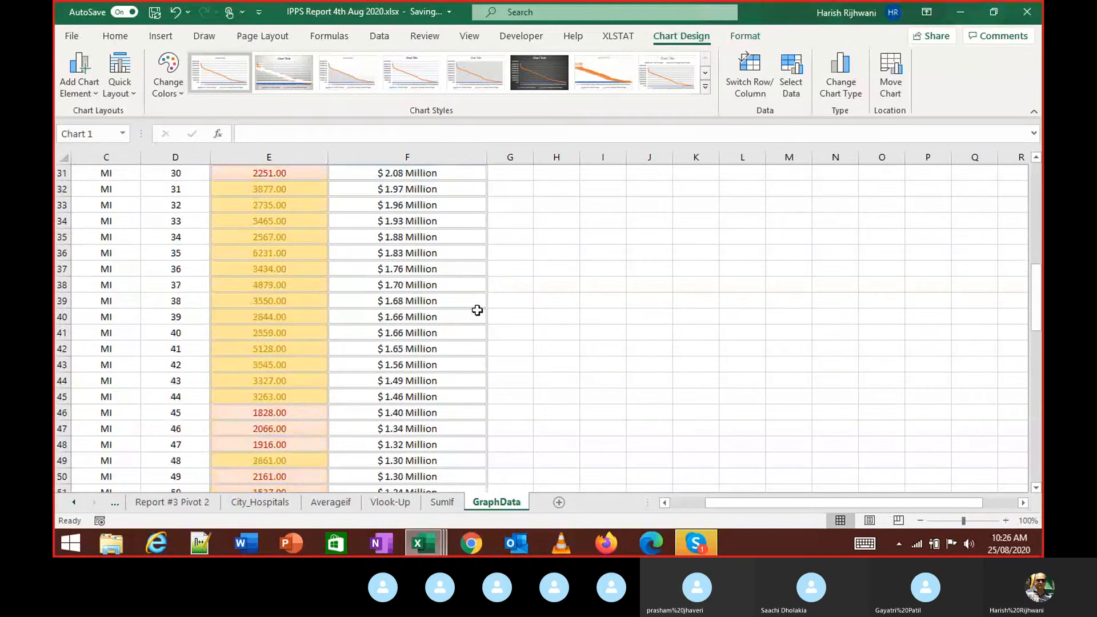
pyautogui.scroll(5, 526, 299)
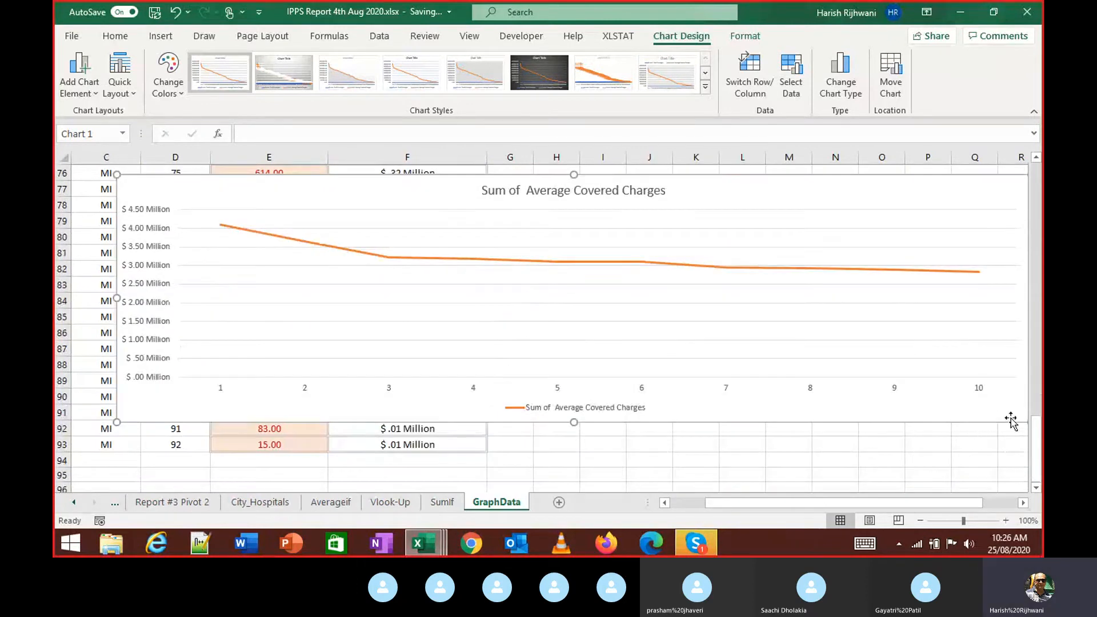
# Step: Narrow the ten-provider Average Covered Charges chart to end in column J, and move it across to span columns F to Q
pyautogui.click(1003, 506)
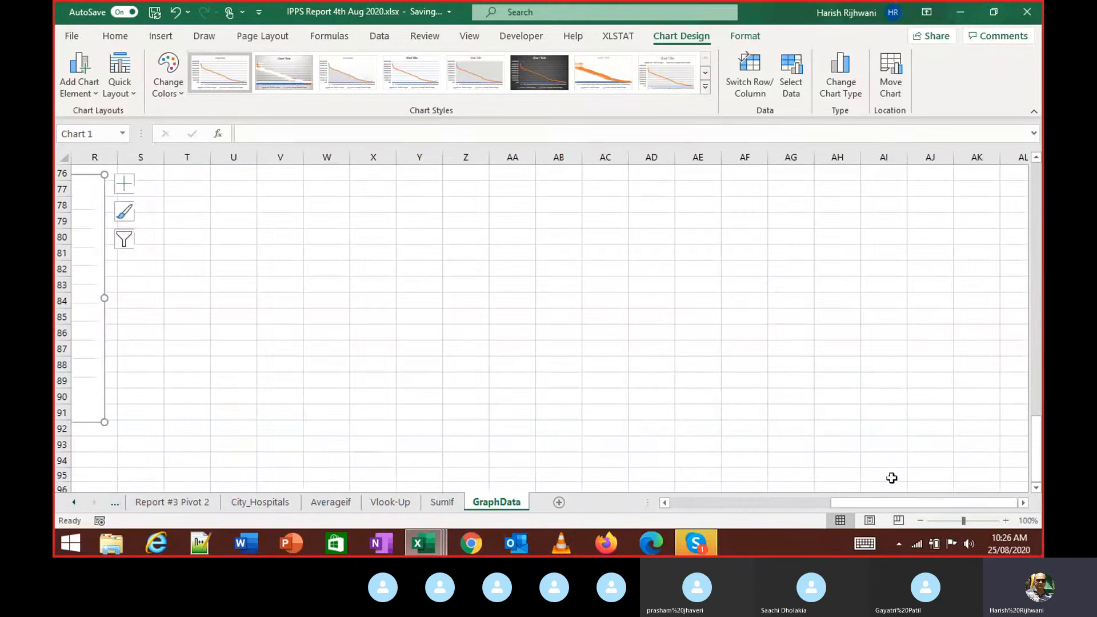
pyautogui.moveTo(994, 503); pyautogui.dragTo(734, 497)
pyautogui.moveTo(759, 298); pyautogui.dragTo(662, 297)
pyautogui.moveTo(322, 184); pyautogui.dragTo(644, 189)
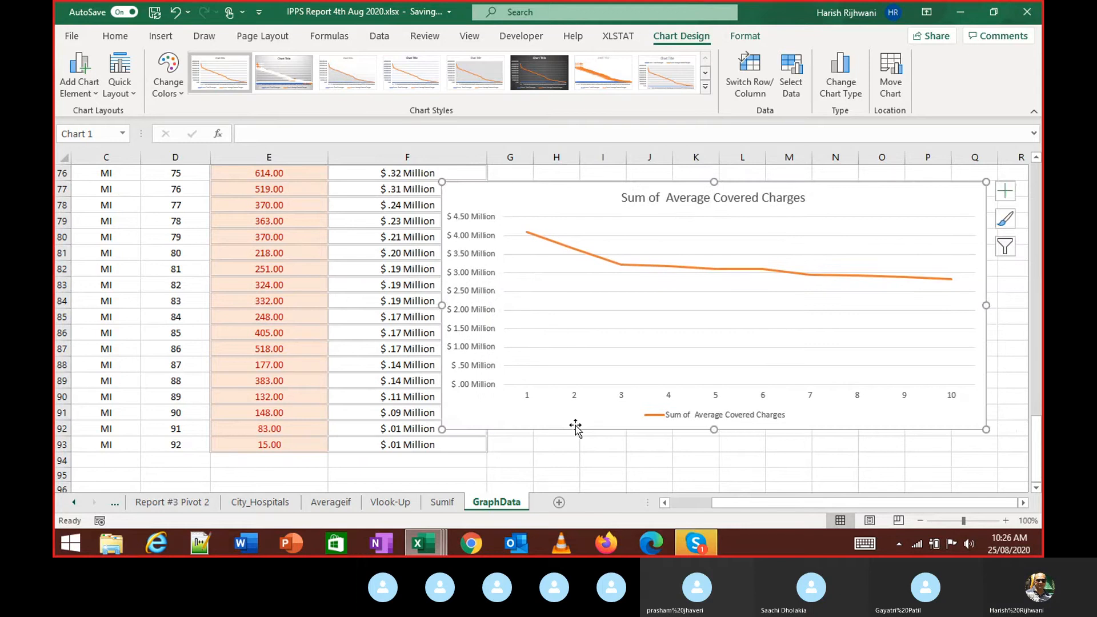
pyautogui.click(339, 411)
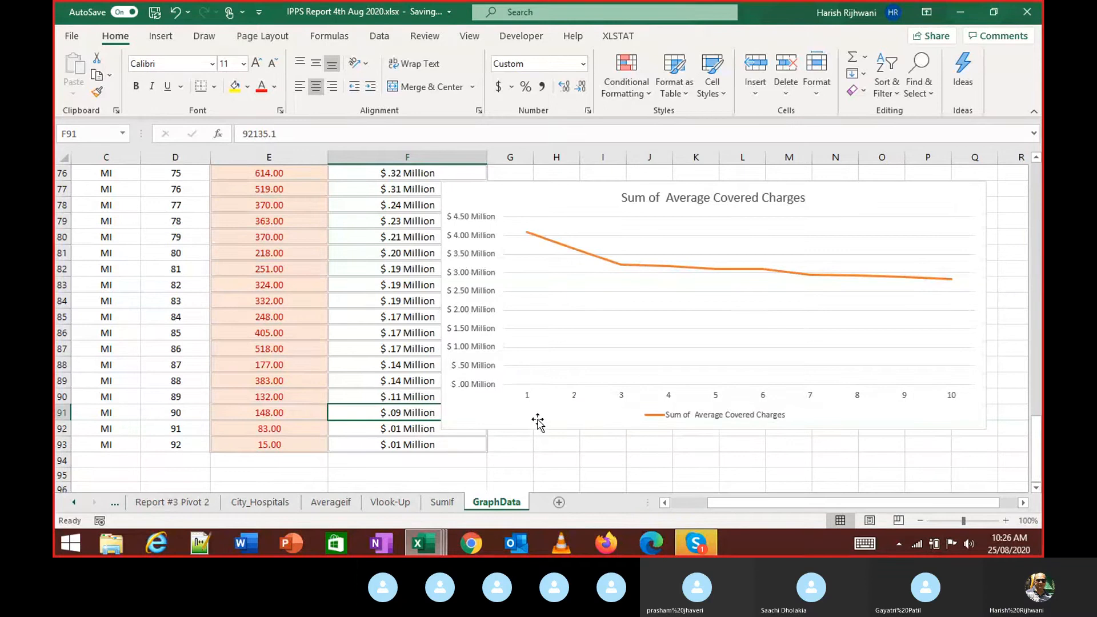
pyautogui.click(356, 400)
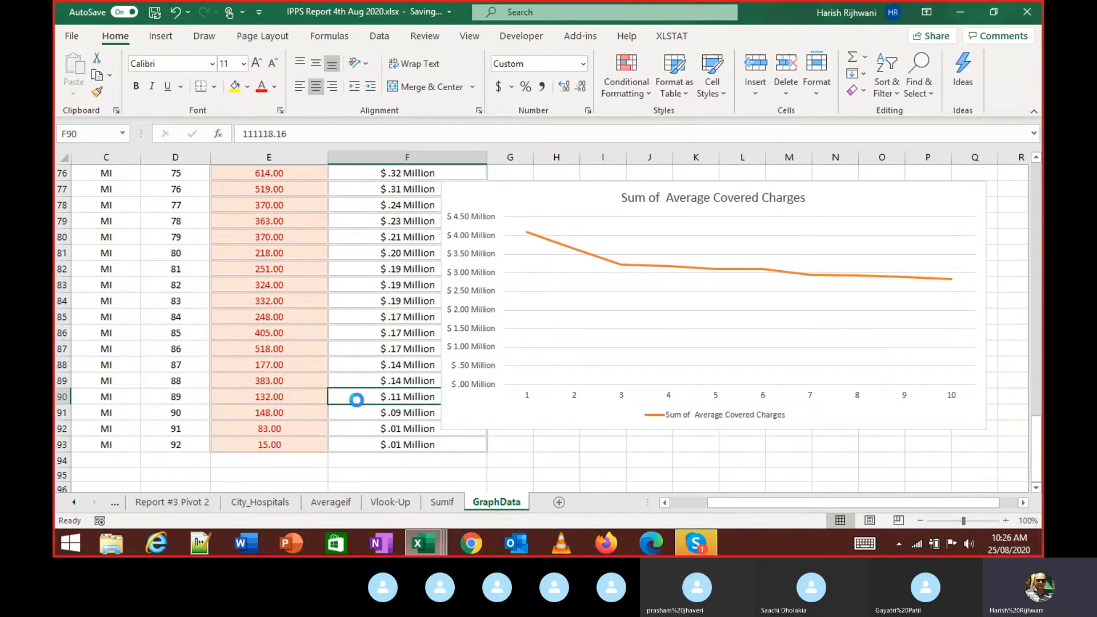
# Step: Undo the chart changes back to the two-series line chart covering rows 2 to 93, including Sum of Total Discharges
pyautogui.hotkey('ctrl', 'z')
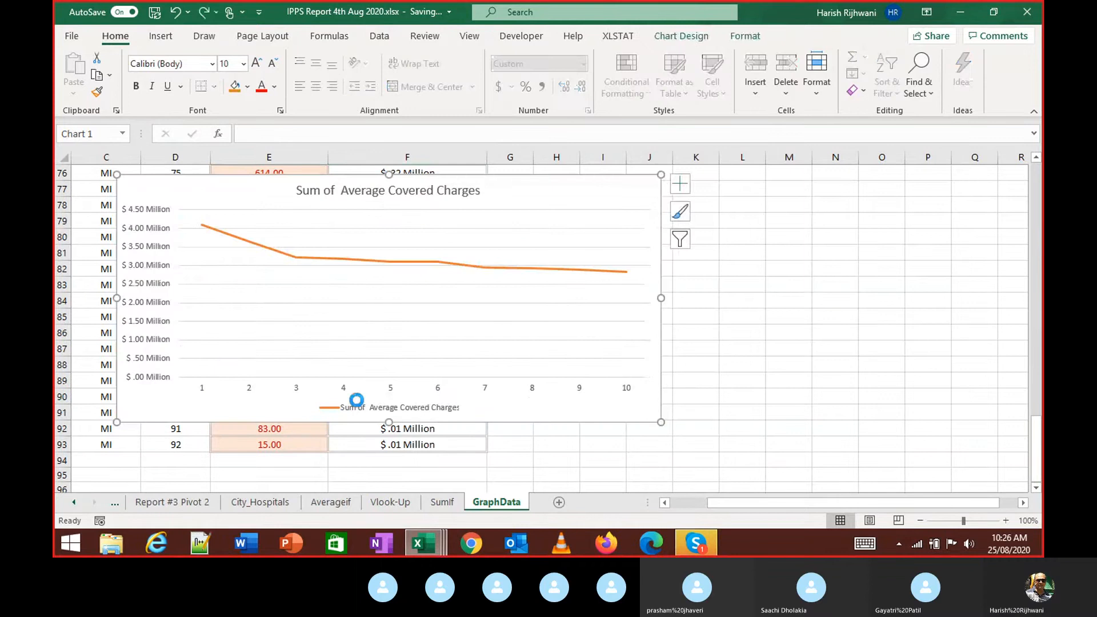
pyautogui.hotkey('ctrl', 'y')
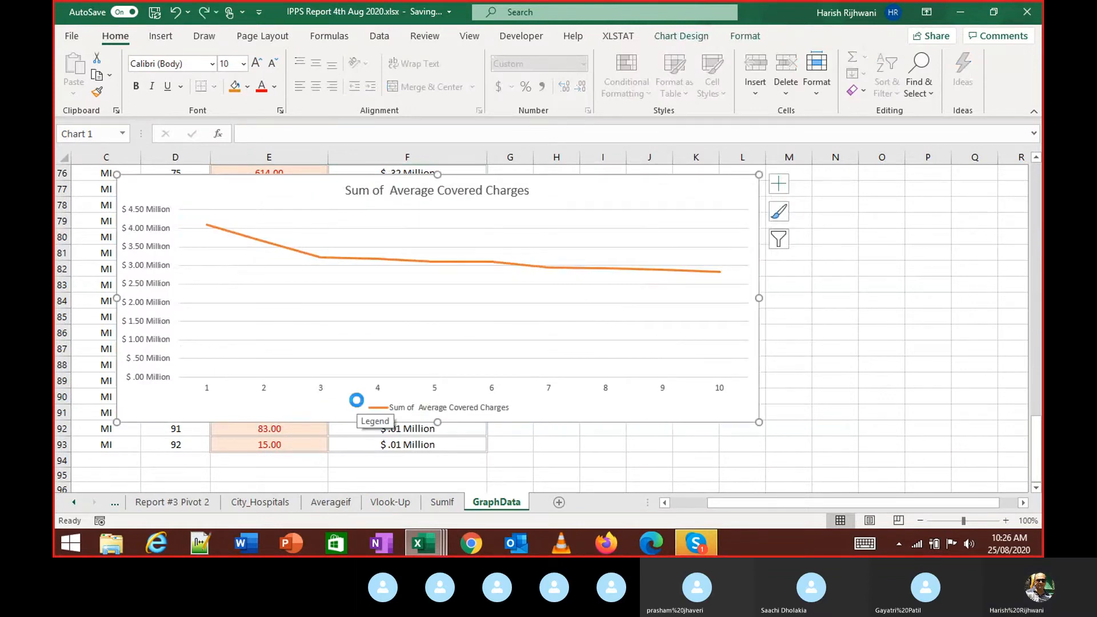
pyautogui.hotkey('ctrl', 'y')
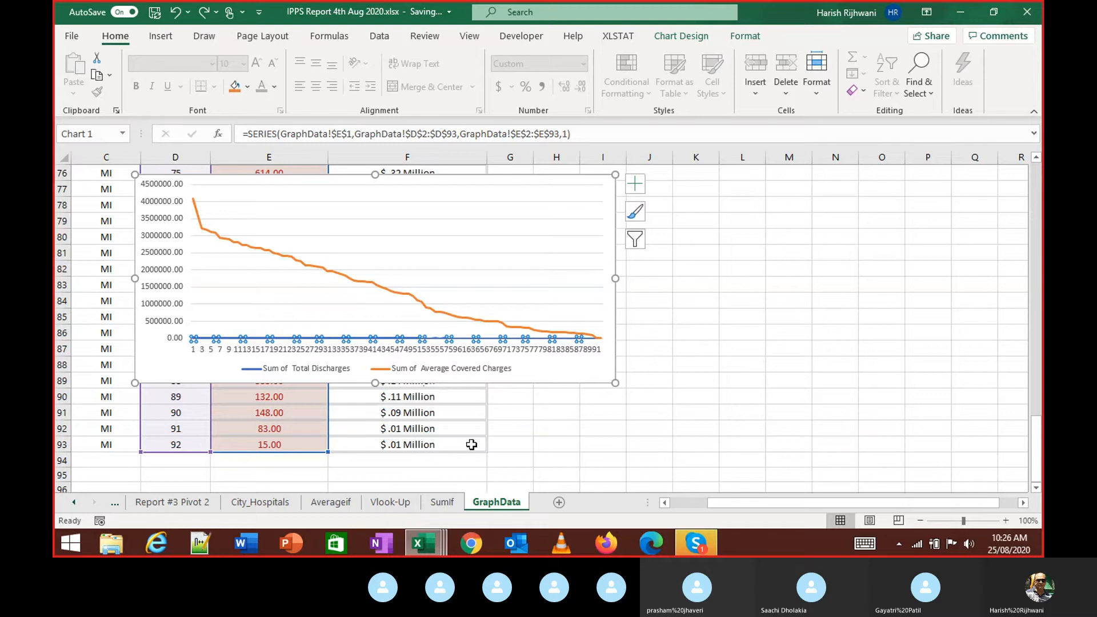
pyautogui.click(555, 432)
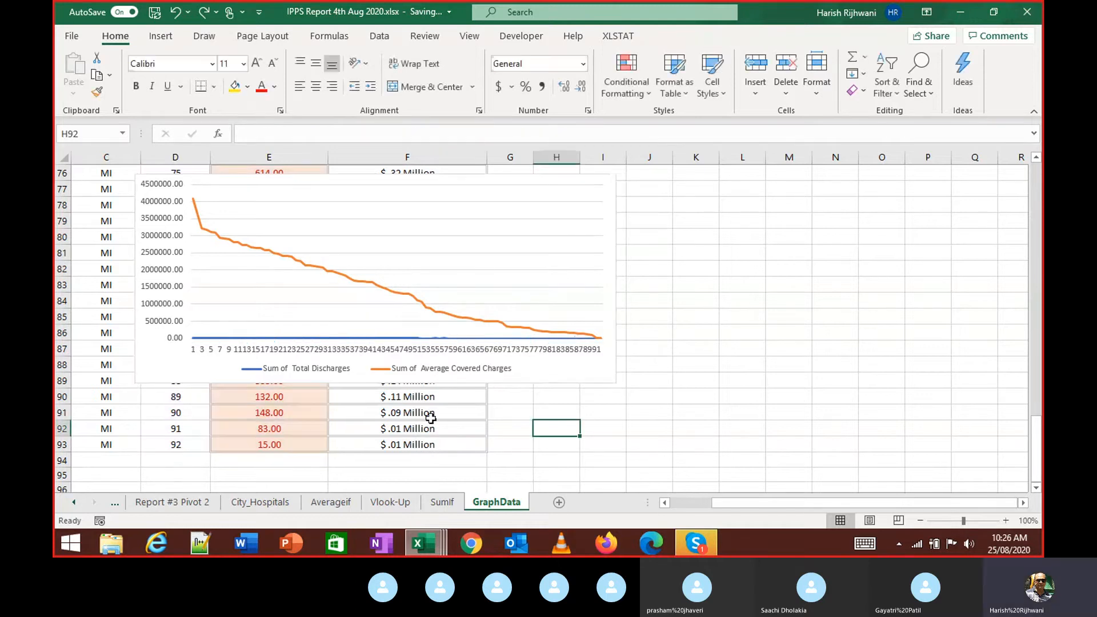
# Step: Limit both series of the line chart to the first ten providers by shrinking its data range to rows 2 to 11
pyautogui.click(375, 288)
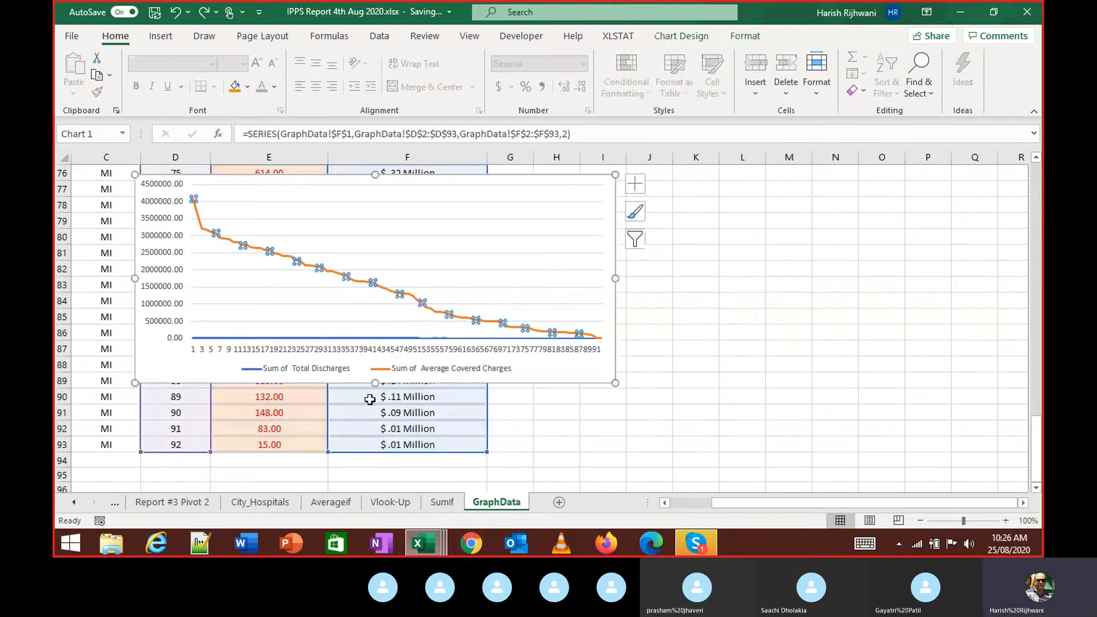
pyautogui.click(306, 311)
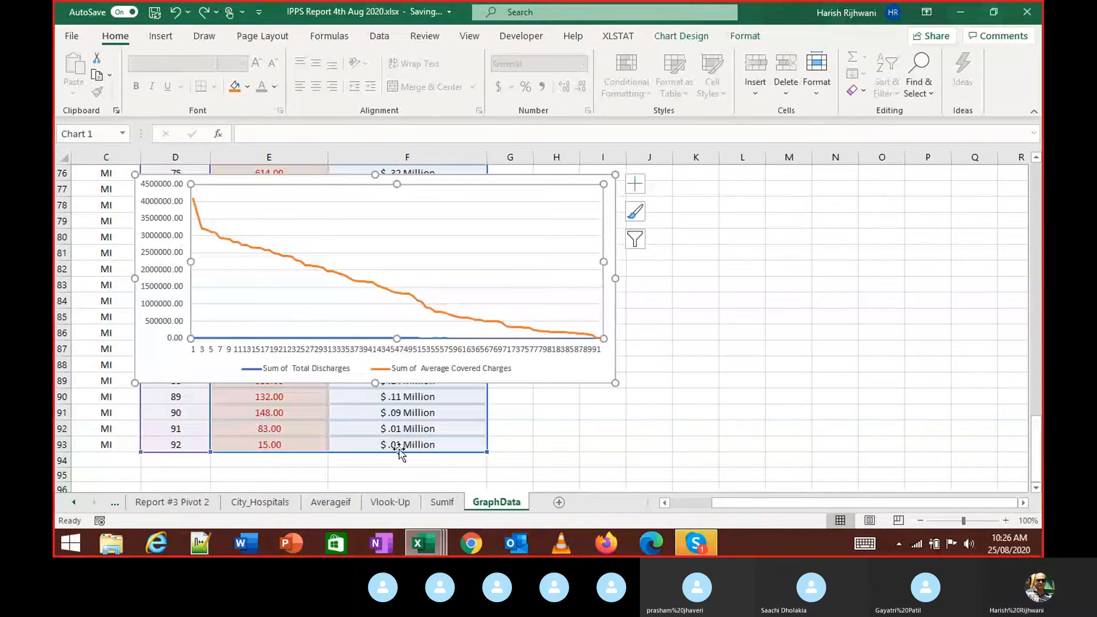
pyautogui.moveTo(486, 452); pyautogui.dragTo(479, 237)
pyautogui.moveTo(483, 181); pyautogui.dragTo(460, 345)
pyautogui.scroll(-20, 461, 345)
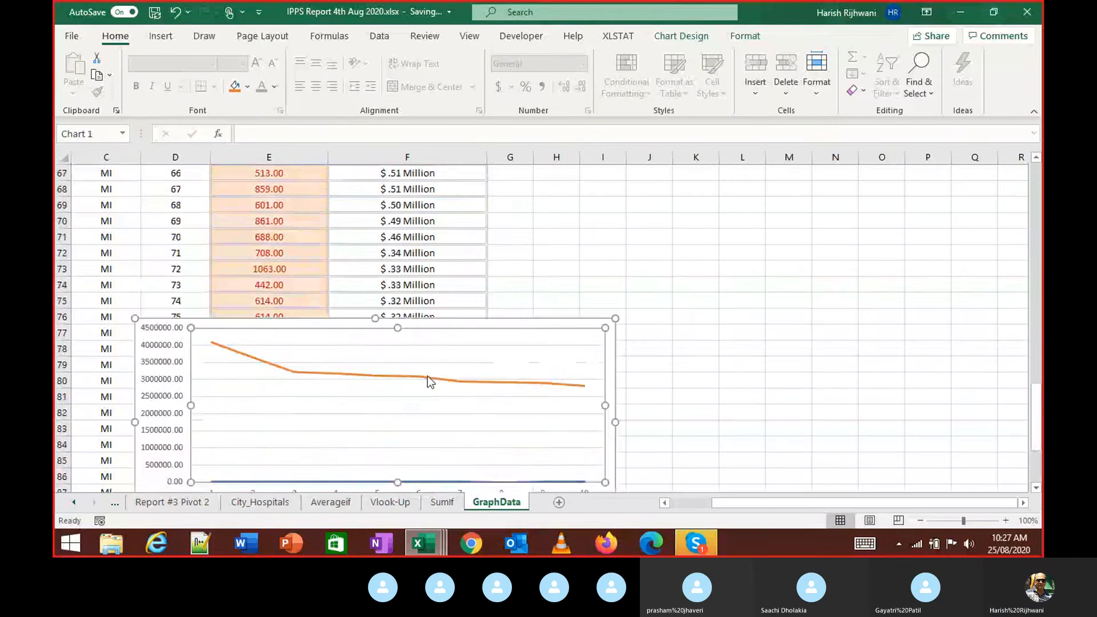
pyautogui.scroll(4, 428, 375)
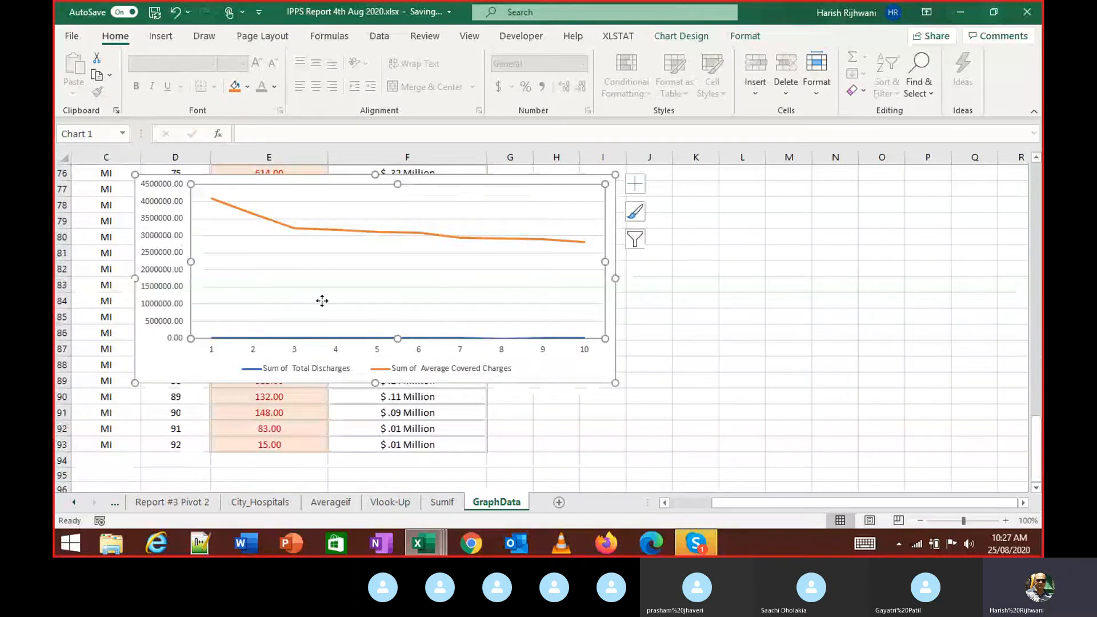
pyautogui.rightClick(355, 337)
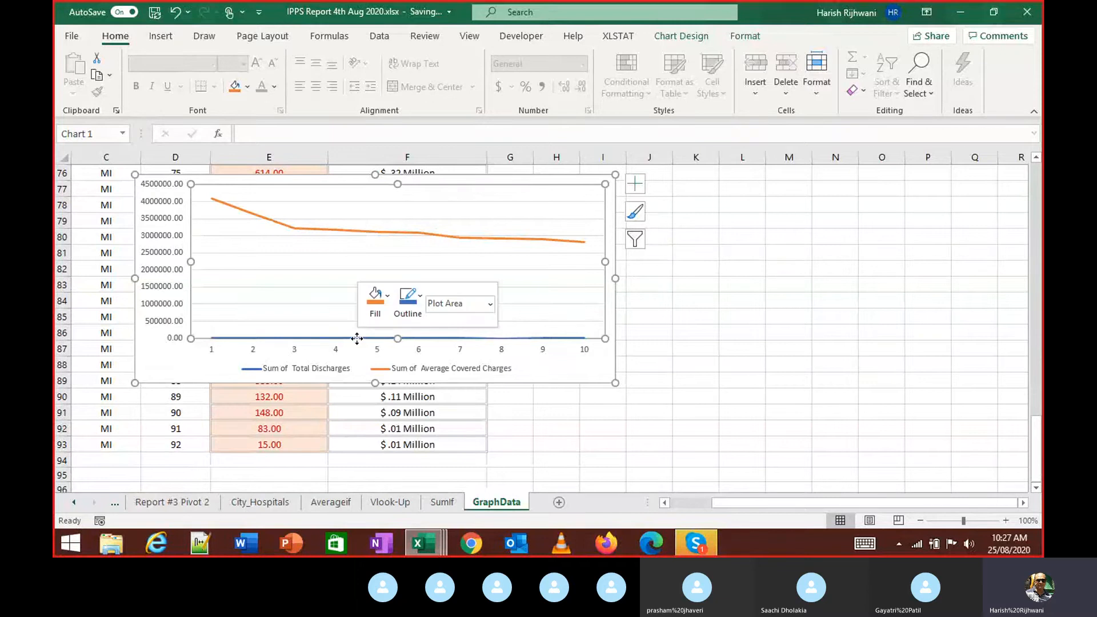
pyautogui.press('Escape')
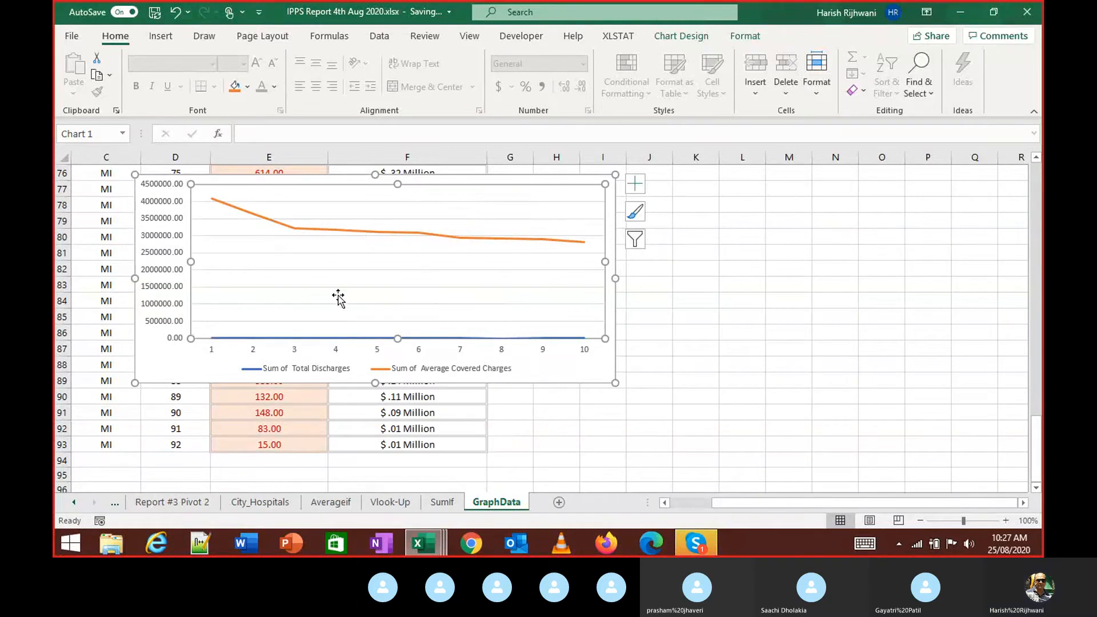
pyautogui.rightClick(347, 232)
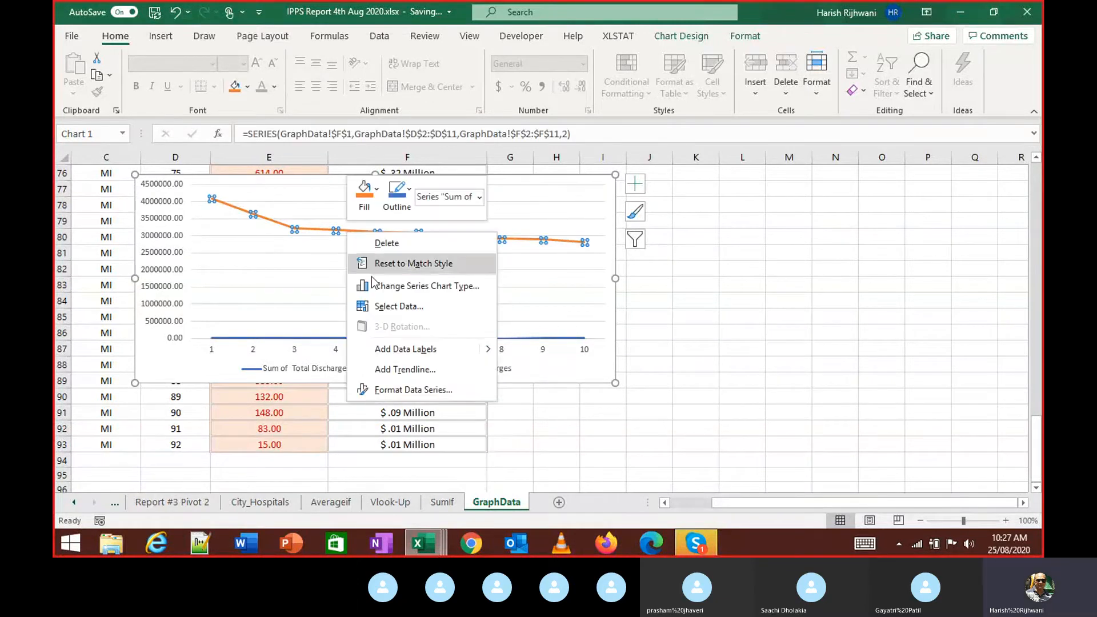
pyautogui.click(410, 293)
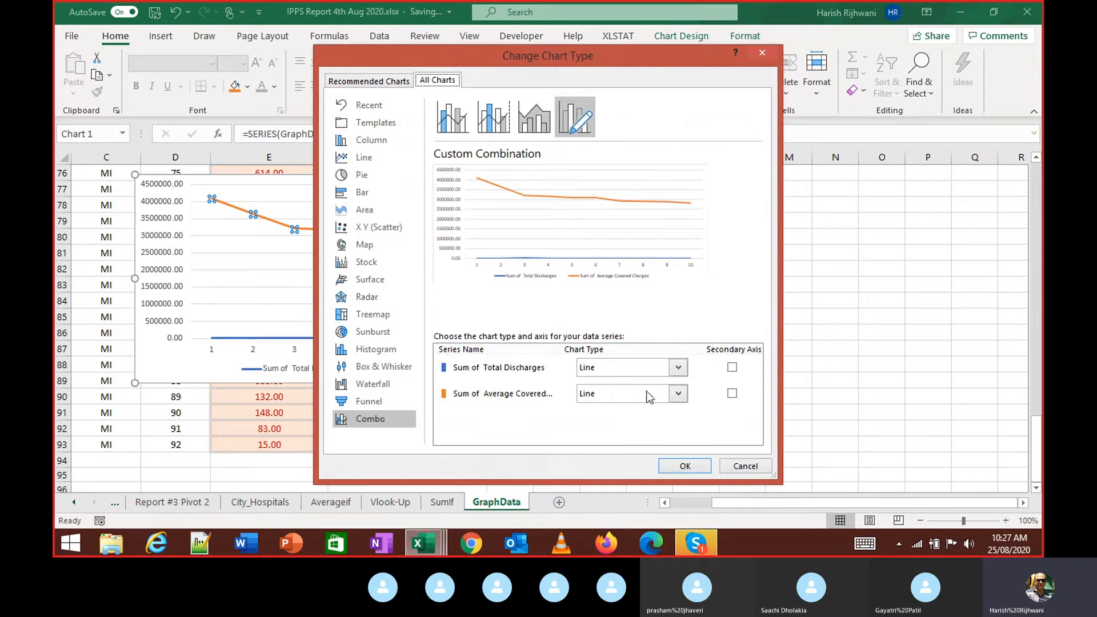
pyautogui.click(733, 367)
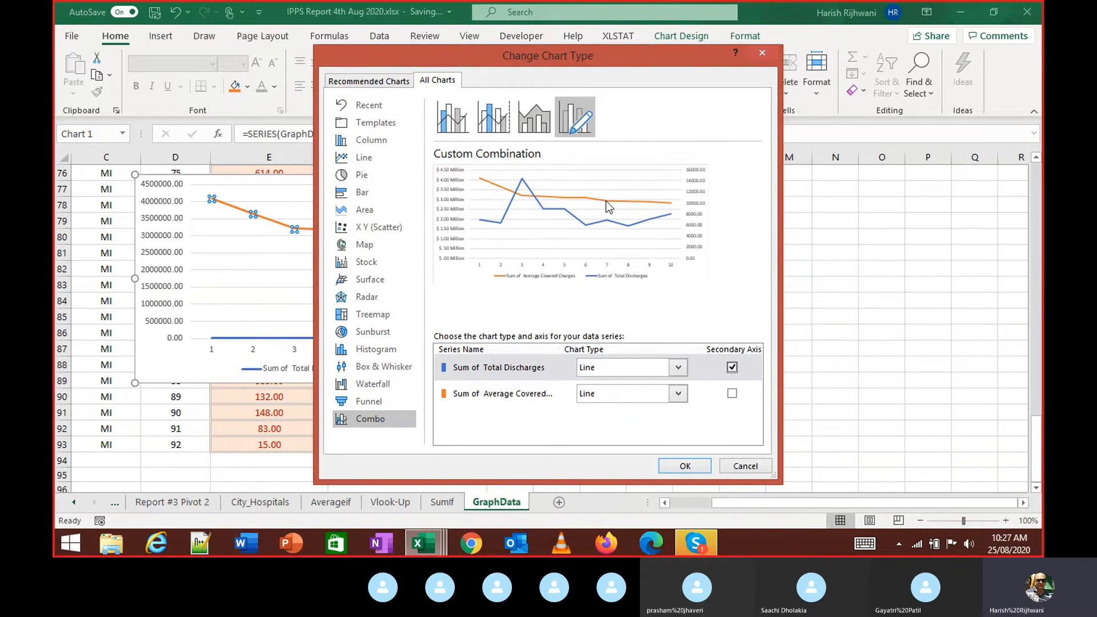
pyautogui.click(761, 54)
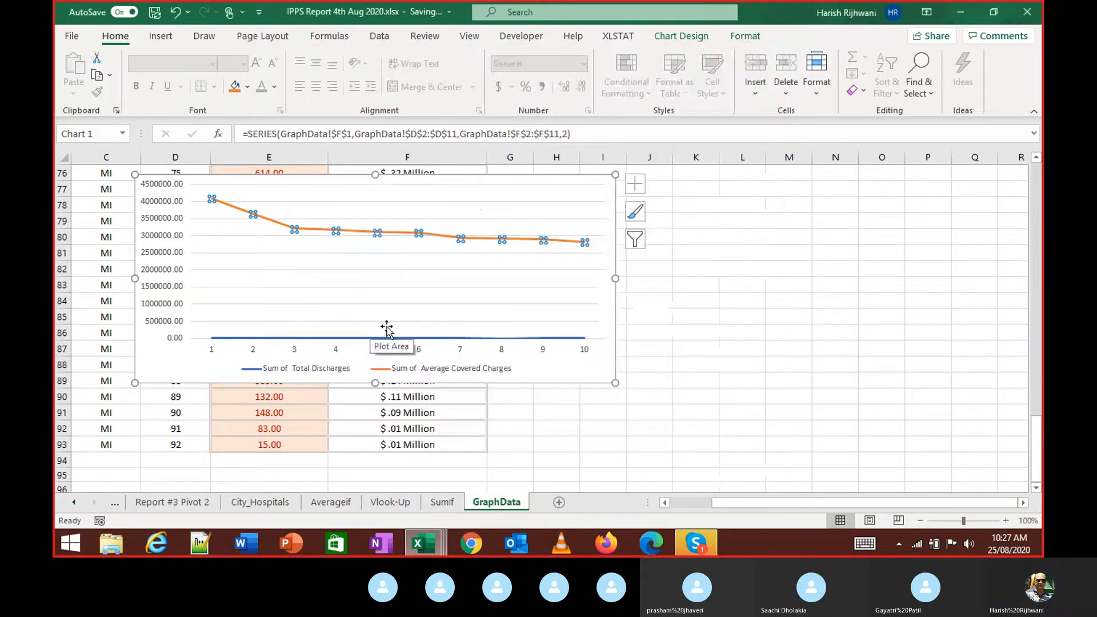
# Step: Plot the Sum of Total Discharges series on the secondary axis, keeping both series as lines
pyautogui.rightClick(332, 231)
pyautogui.click(380, 286)
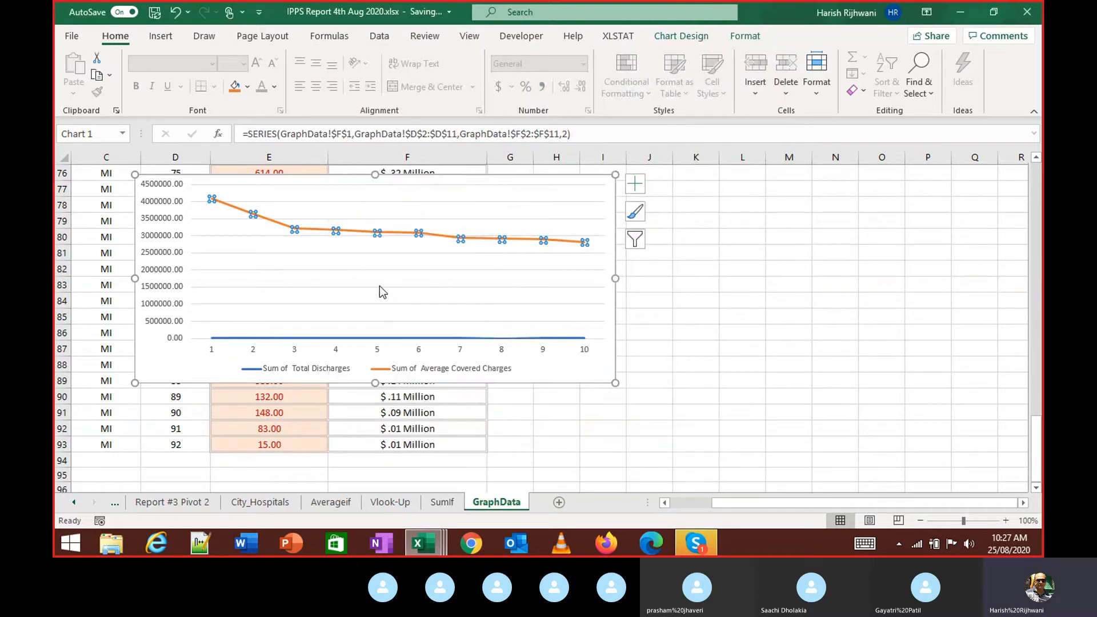
pyautogui.click(732, 367)
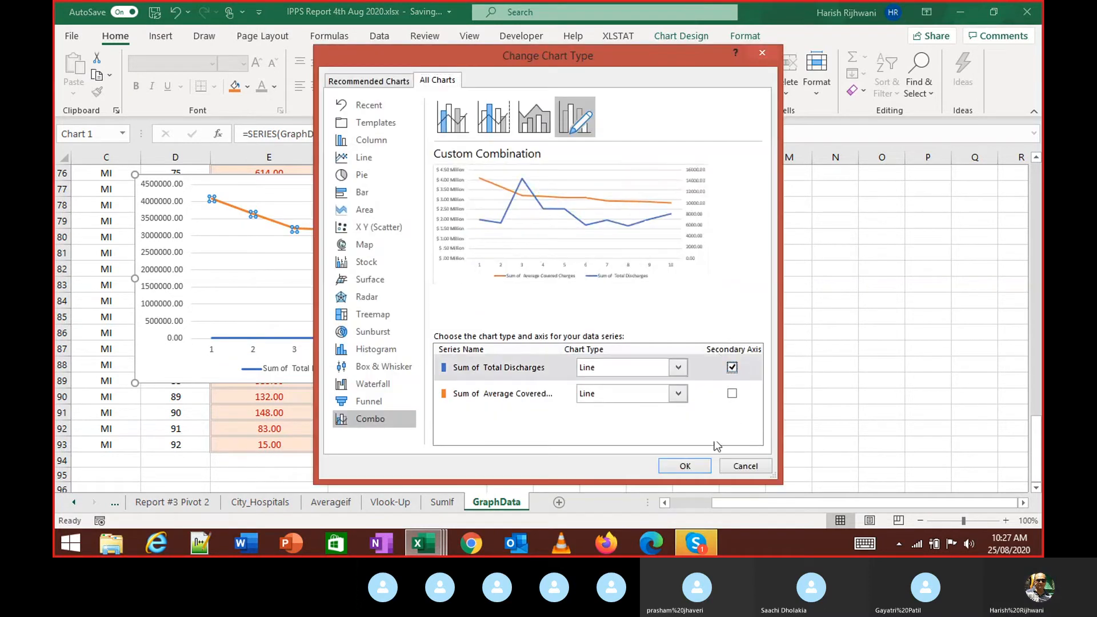
pyautogui.click(685, 466)
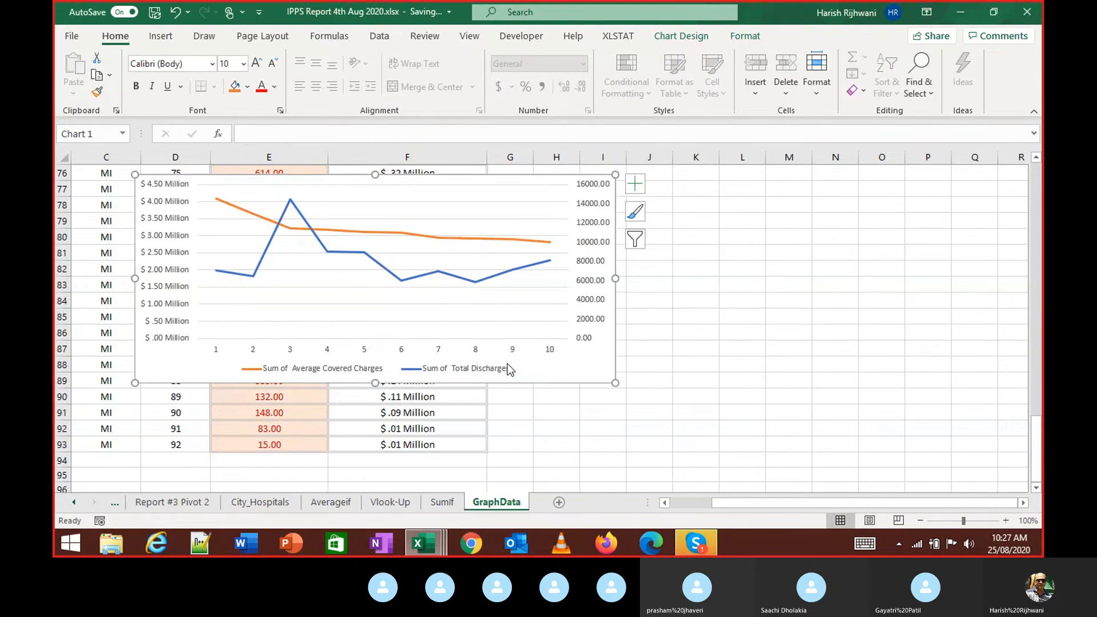
# Step: Move the two-axis chart across to start in column F, and resize it to end at column N, row 90
pyautogui.moveTo(490, 180); pyautogui.dragTo(761, 179)
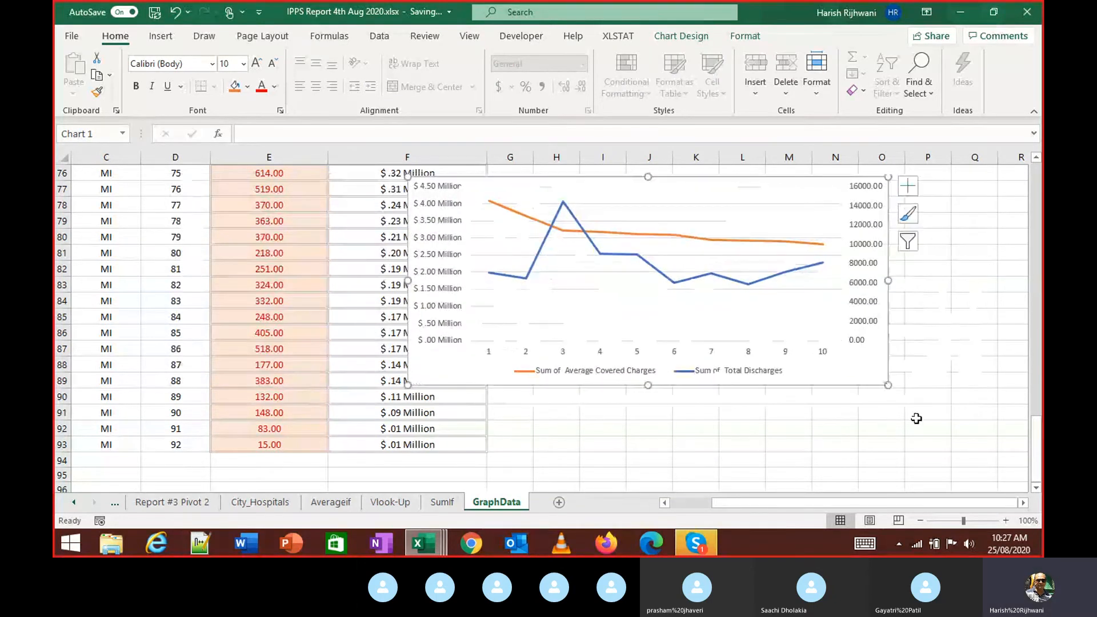
pyautogui.moveTo(888, 385); pyautogui.dragTo(857, 404)
pyautogui.click(880, 377)
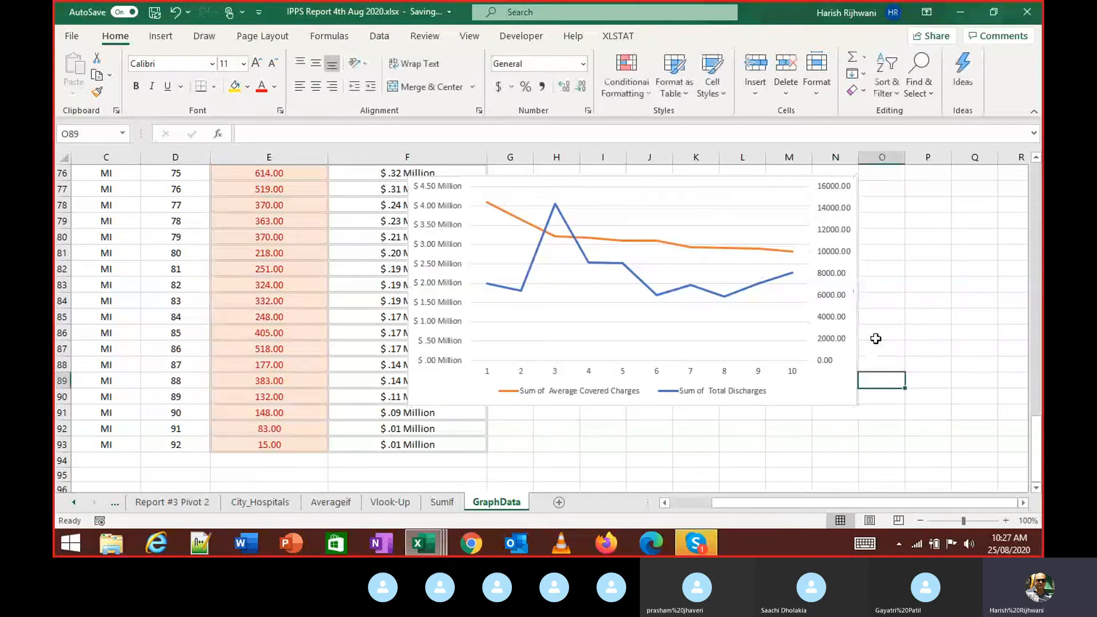
# Step: Compare the available line chart subtypes, such as Stacked Line and Line with Markers, without applying any to the two-axis chart
pyautogui.scroll(1, 877, 321)
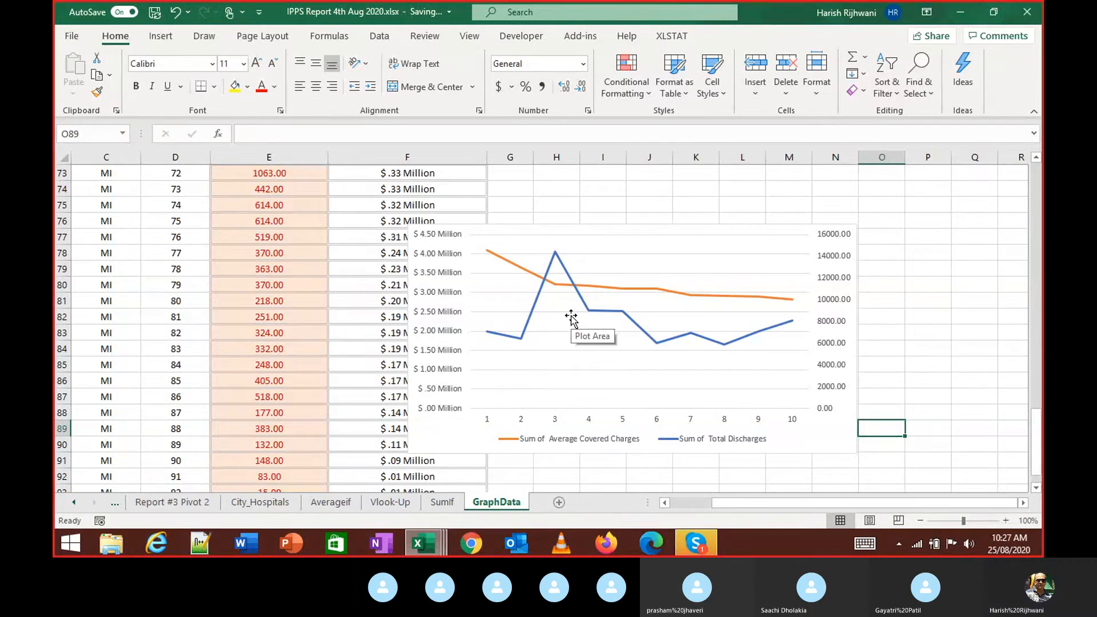
pyautogui.click(595, 310)
pyautogui.rightClick(595, 310)
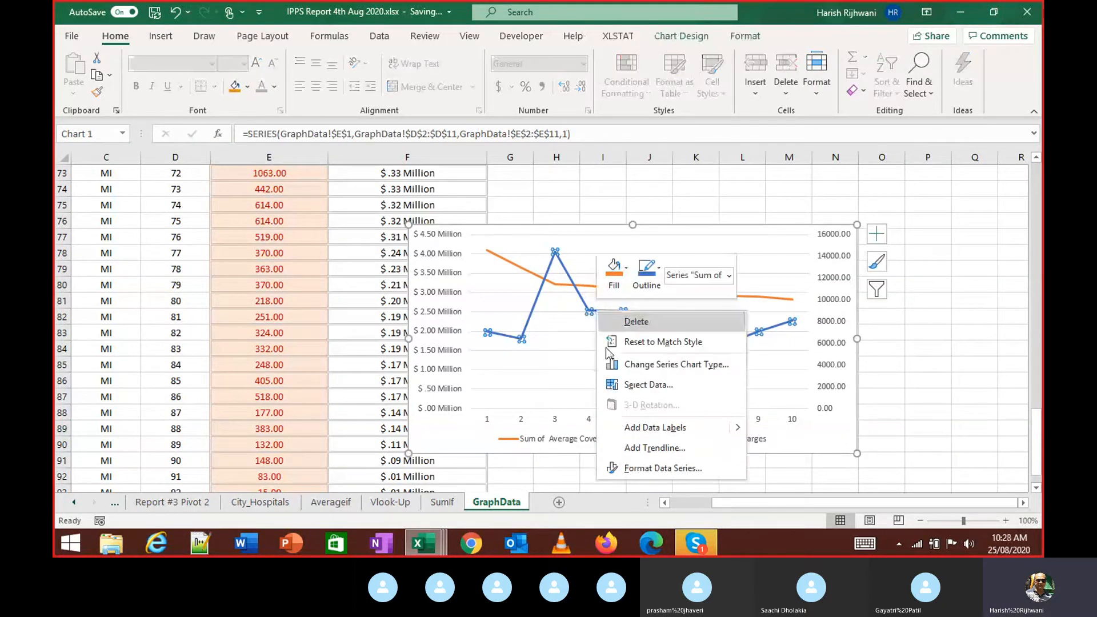
pyautogui.click(635, 364)
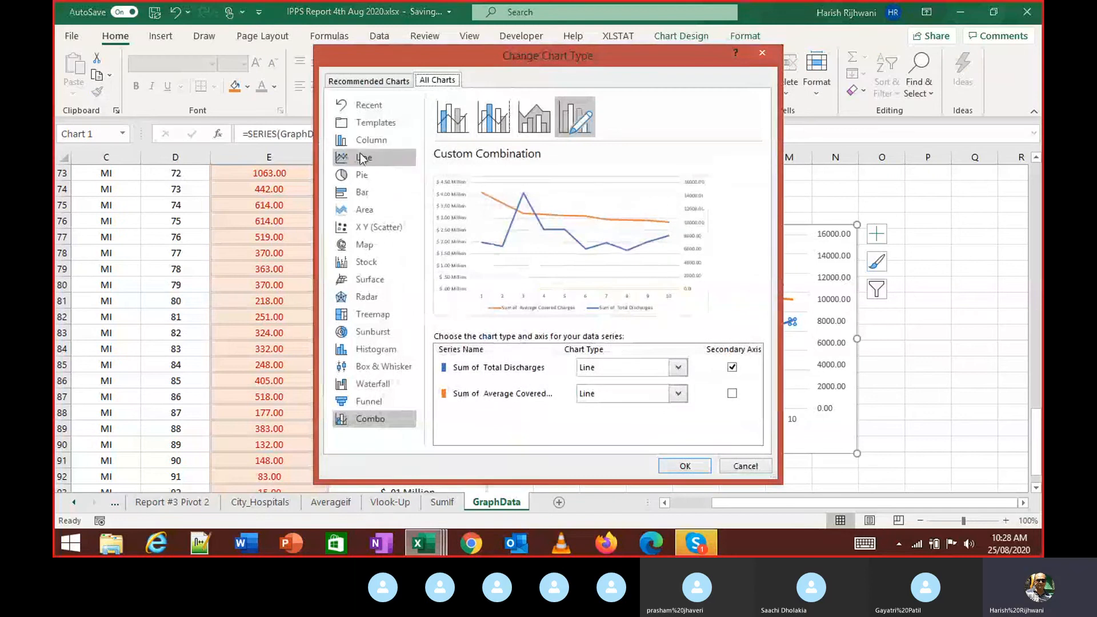
pyautogui.click(633, 370)
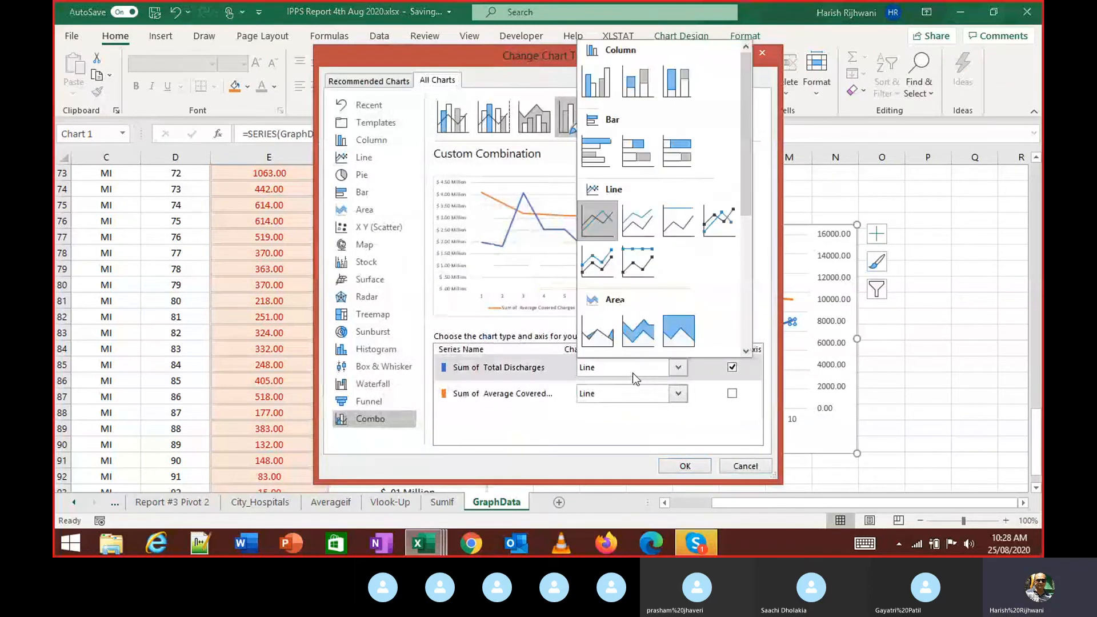
pyautogui.click(495, 432)
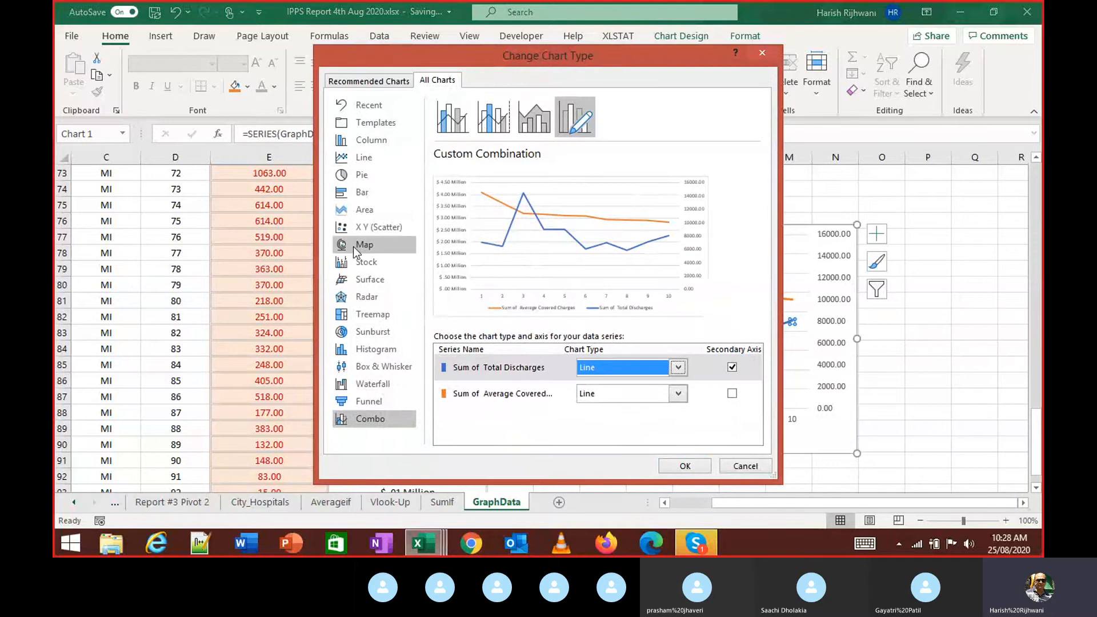
pyautogui.click(364, 158)
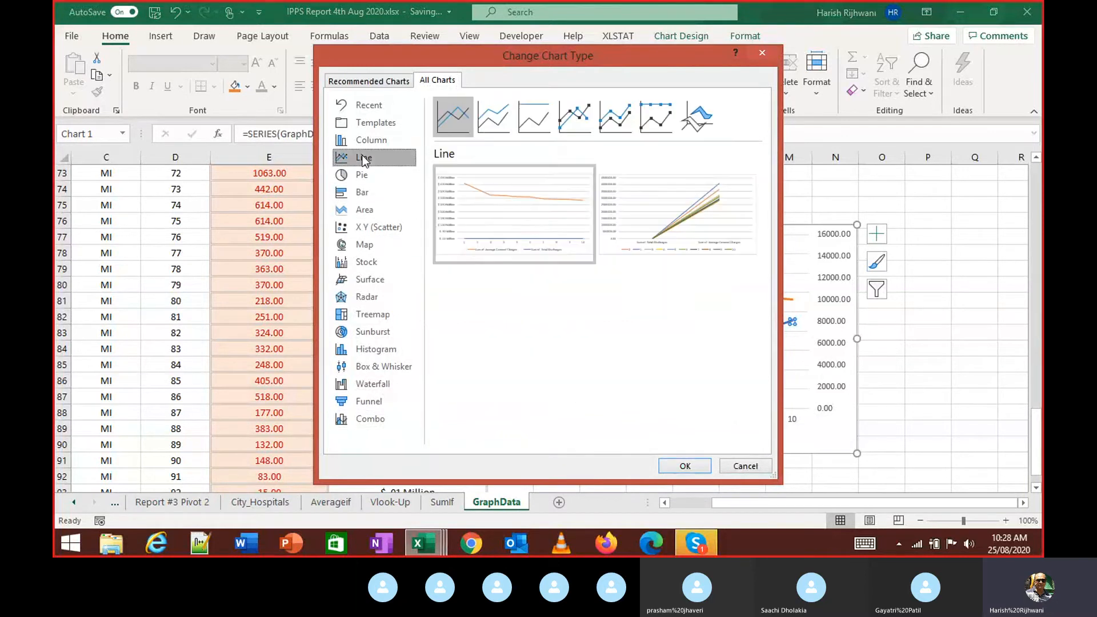
pyautogui.moveTo(550, 203)
pyautogui.click(494, 116)
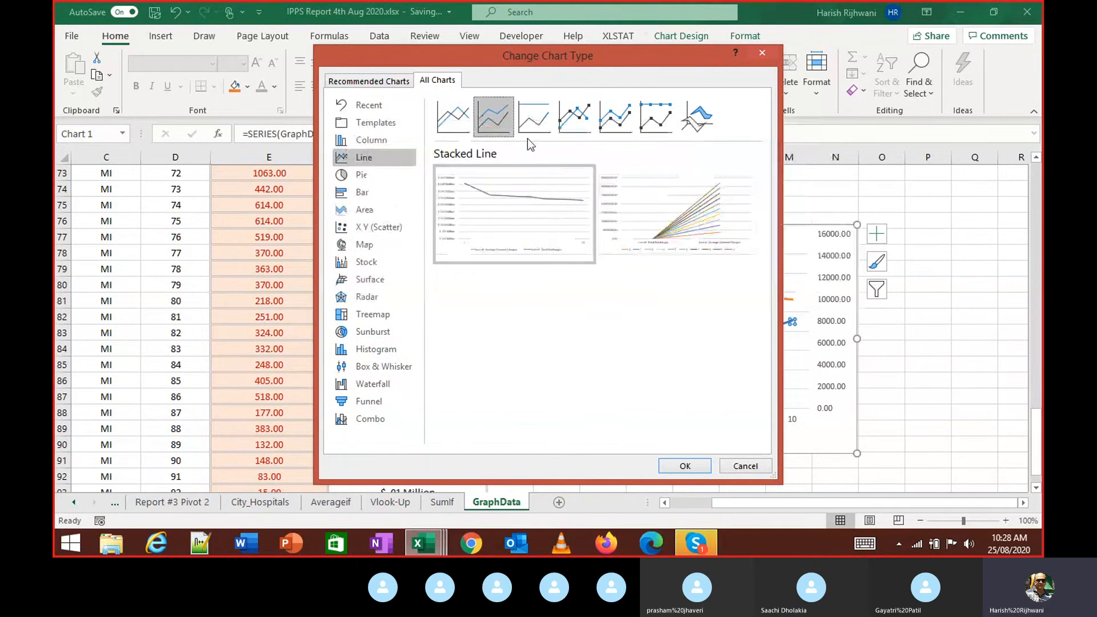
pyautogui.click(610, 121)
pyautogui.click(574, 117)
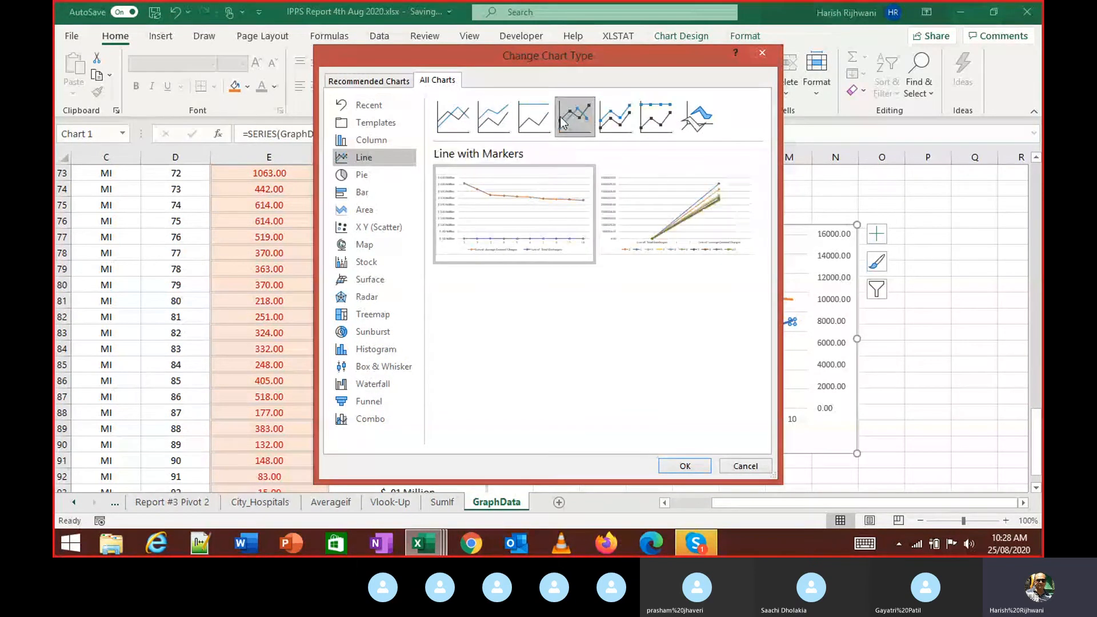
pyautogui.click(531, 120)
pyautogui.click(493, 118)
pyautogui.click(454, 117)
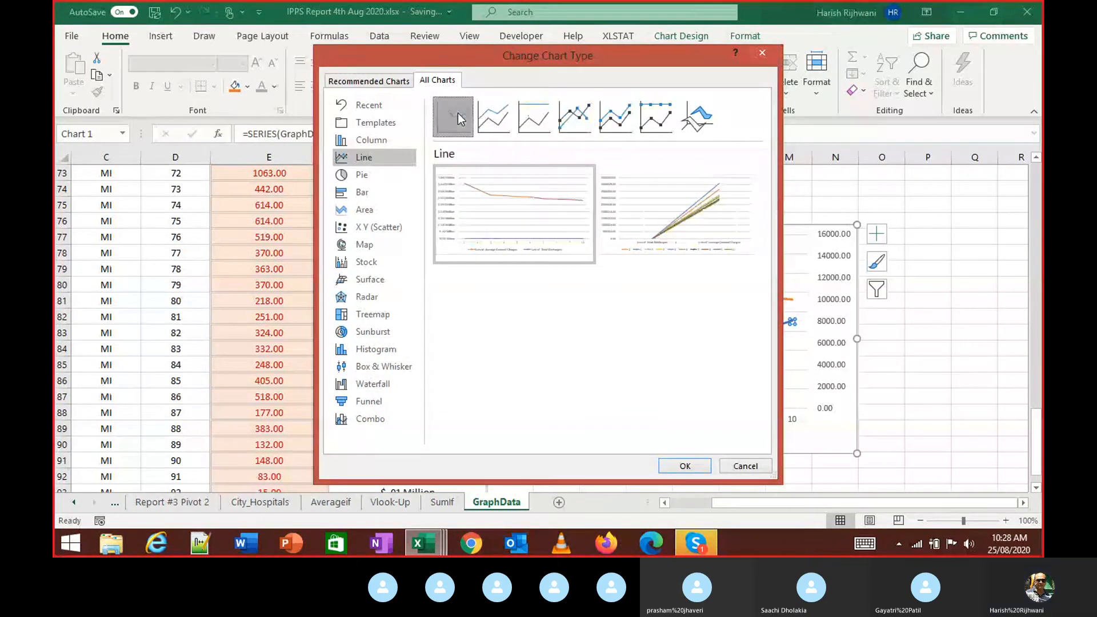
pyautogui.click(763, 56)
pyautogui.click(663, 234)
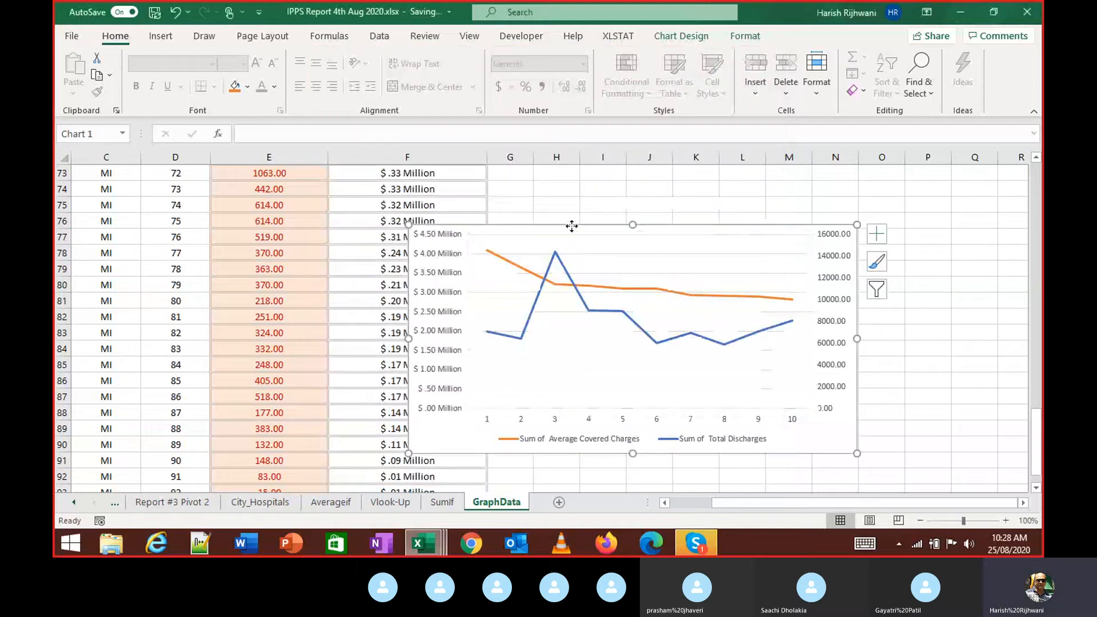
# Step: Move the two-axis chart up beside the start of the data, spanning columns G to P and rows 1 to 15
pyautogui.moveTo(632, 225); pyautogui.dragTo(678, 185)
pyautogui.click(513, 465)
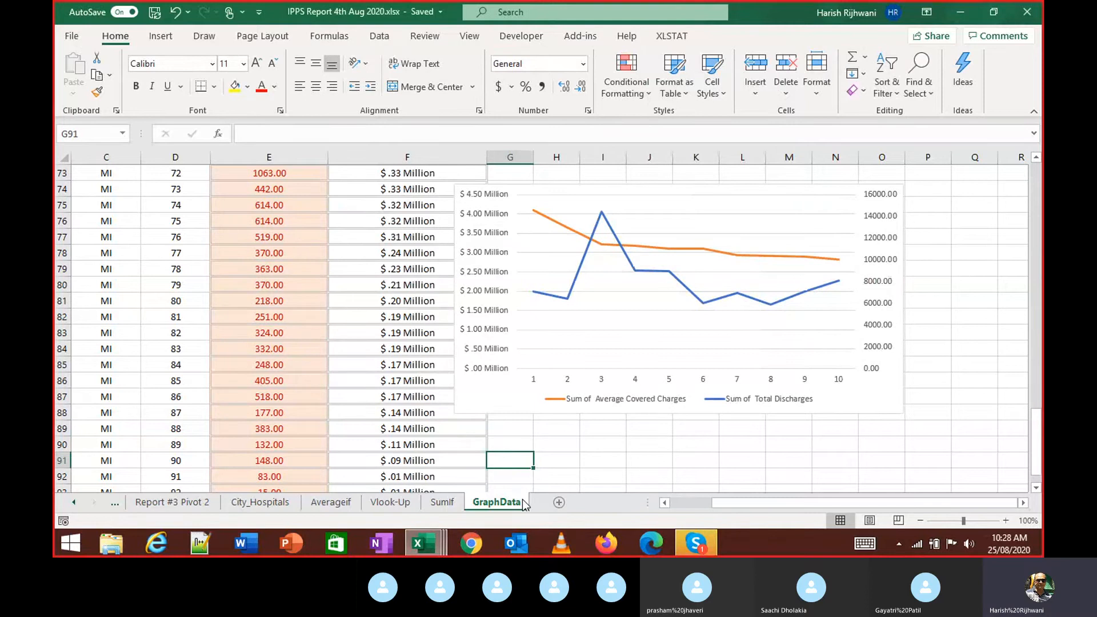
pyautogui.moveTo(530, 191); pyautogui.dragTo(570, 169)
pyautogui.scroll(4, 552, 285)
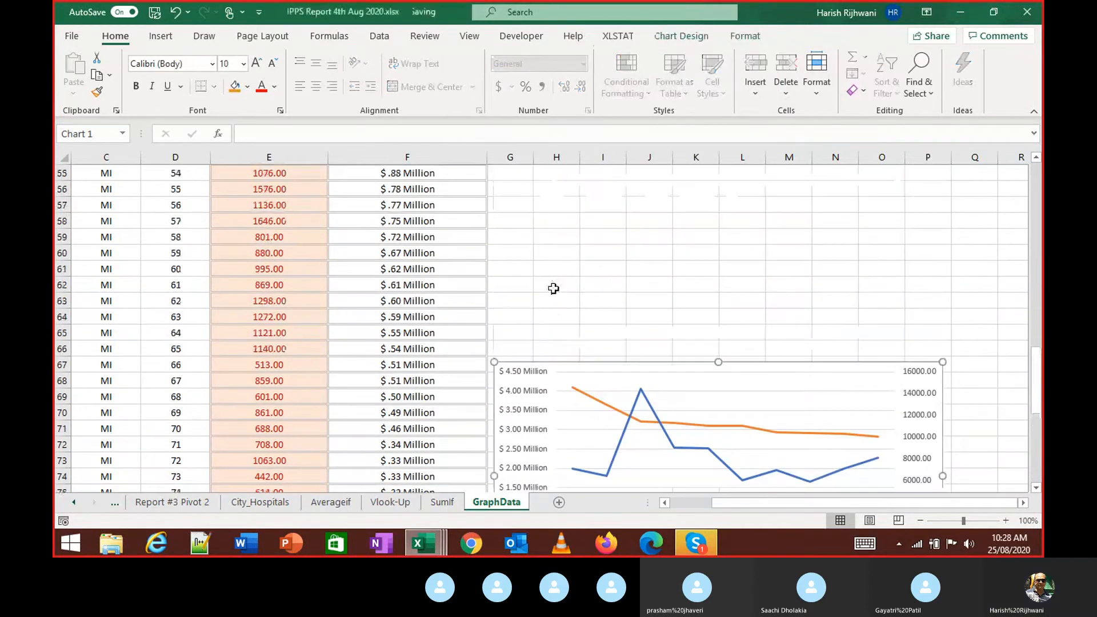
pyautogui.moveTo(588, 363); pyautogui.dragTo(575, 269)
pyautogui.scroll(5, 583, 308)
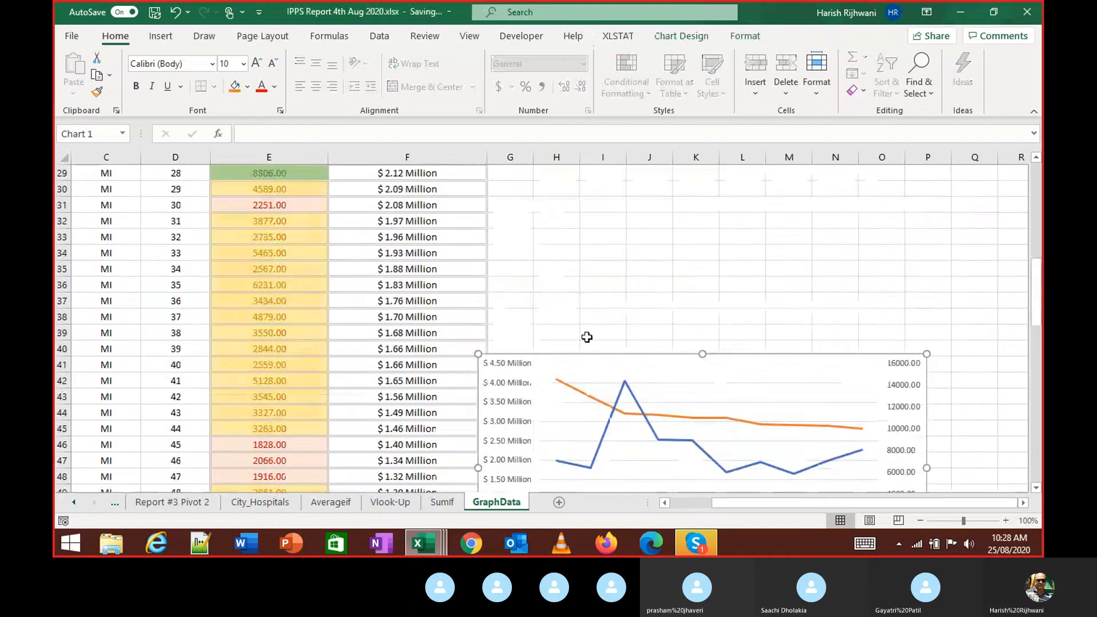
pyautogui.moveTo(594, 360); pyautogui.dragTo(611, 178)
pyautogui.scroll(3, 600, 297)
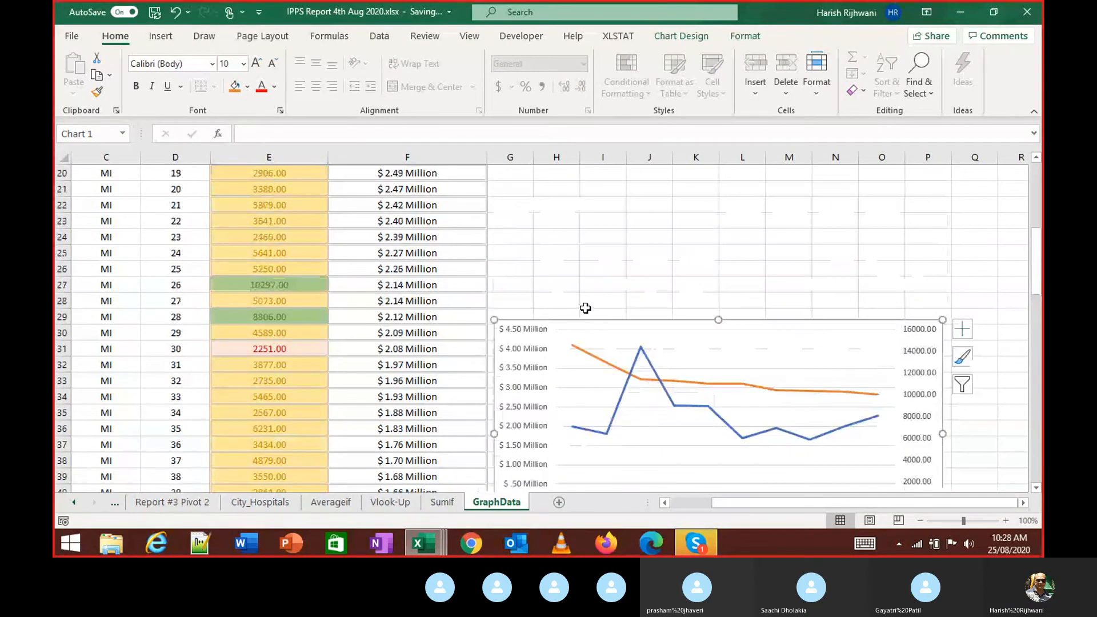
pyautogui.moveTo(588, 319); pyautogui.dragTo(608, 183)
pyautogui.scroll(5, 605, 255)
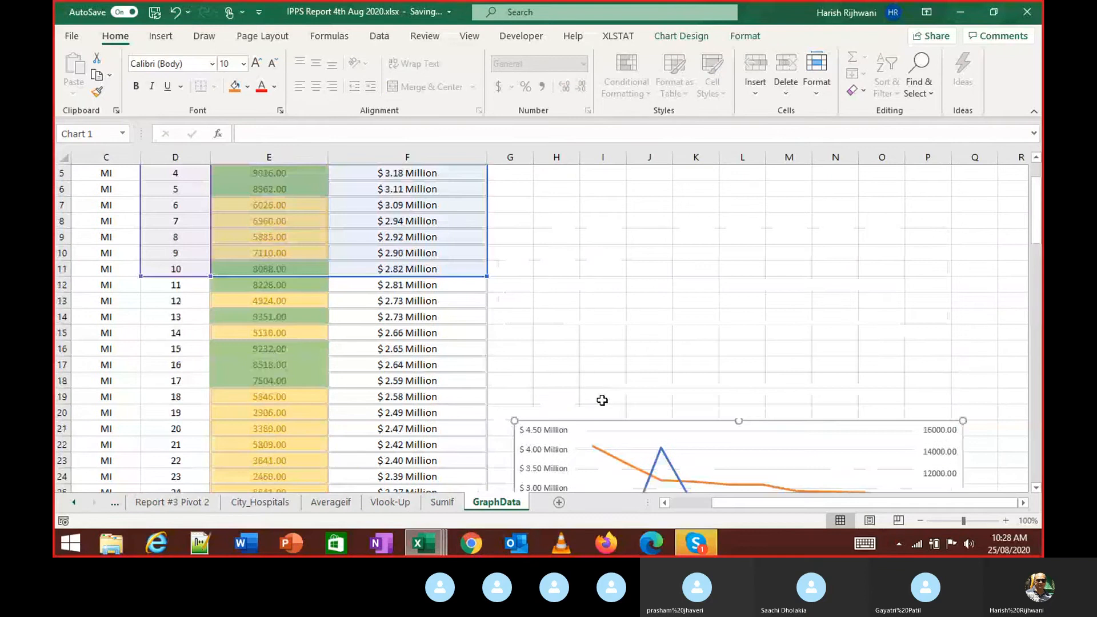
pyautogui.moveTo(612, 426); pyautogui.dragTo(630, 204)
pyautogui.scroll(2, 629, 204)
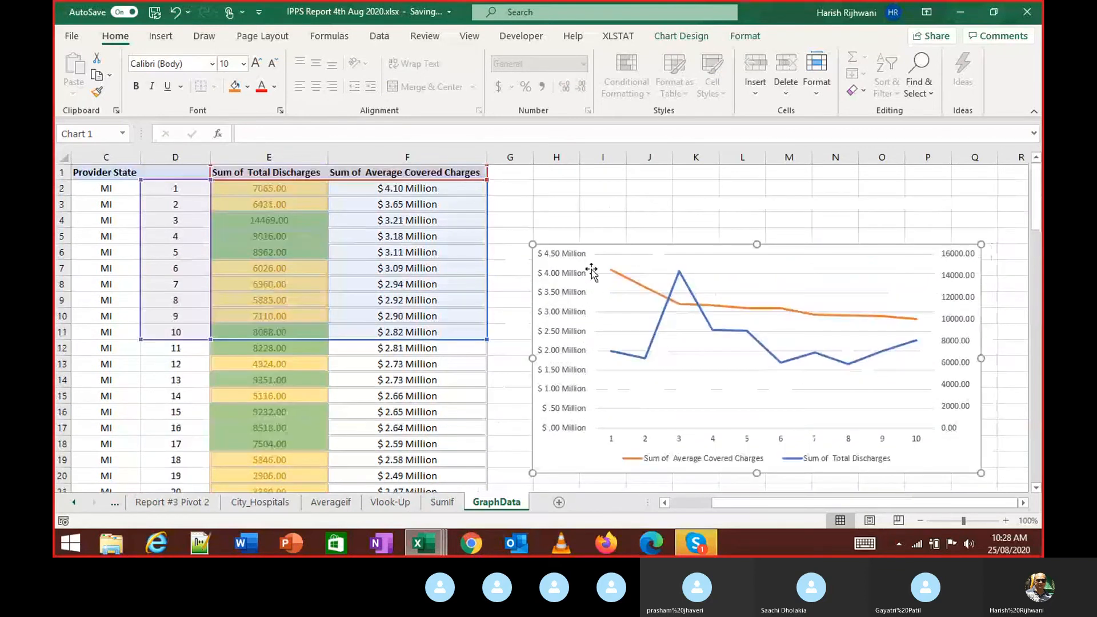
pyautogui.moveTo(599, 251); pyautogui.dragTo(582, 175)
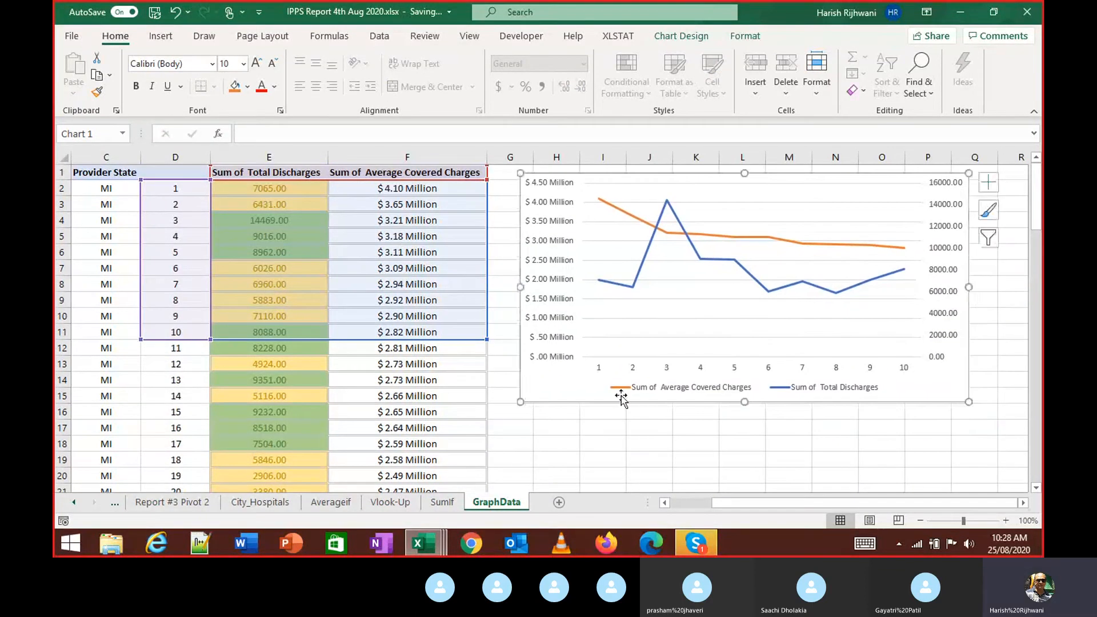
pyautogui.click(622, 429)
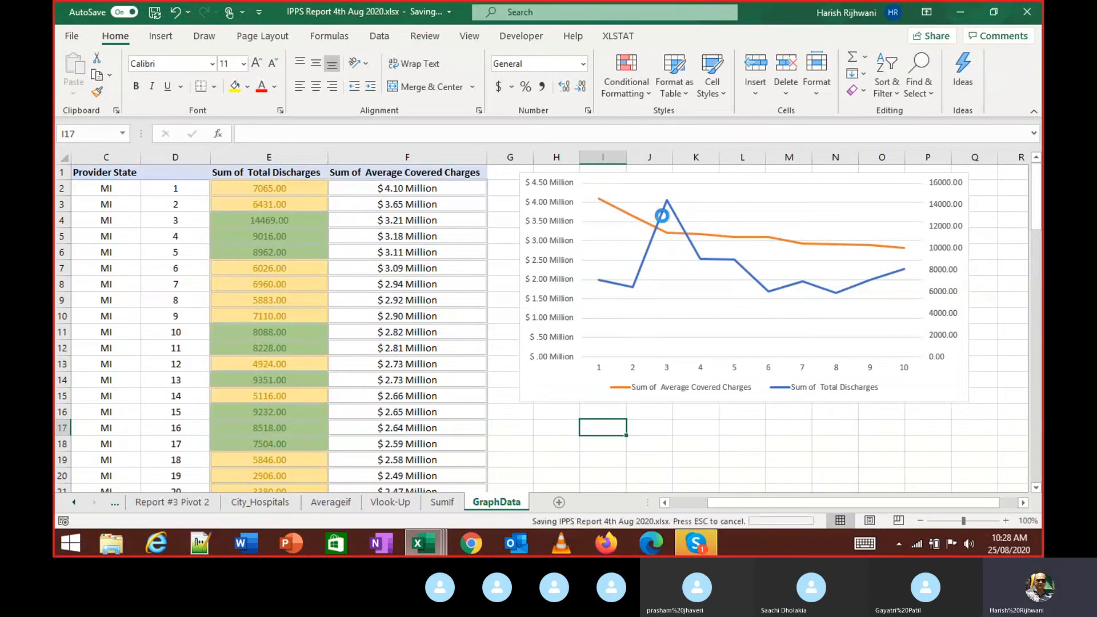
# Step: Examine the source ranges highlighted in columns D to F for the two-axis chart, and deselect it
pyautogui.click(656, 212)
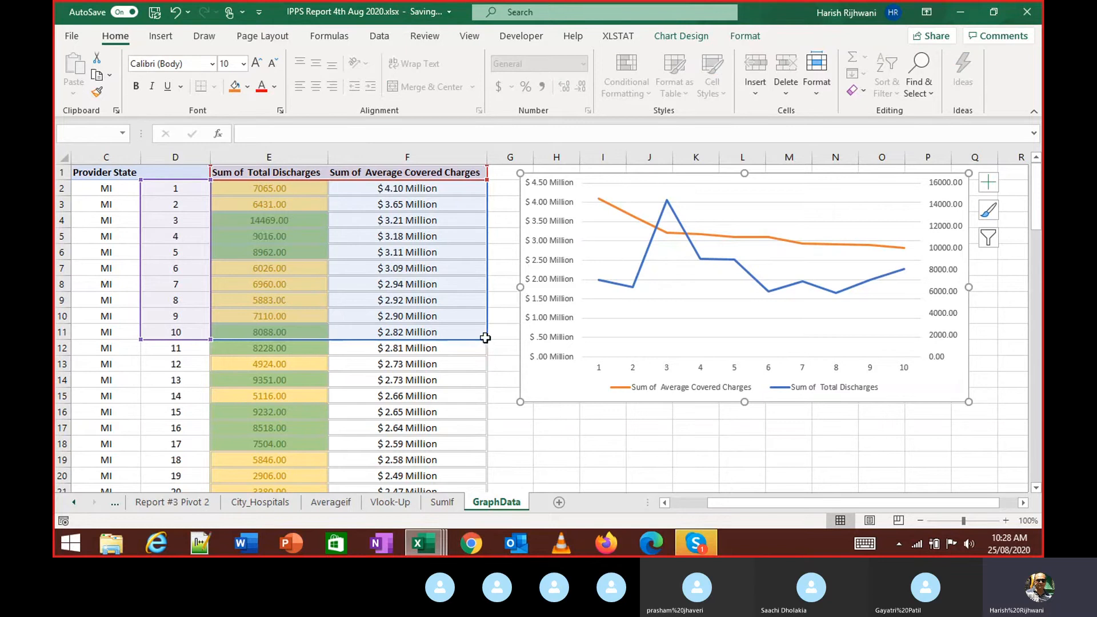
pyautogui.moveTo(485, 338)
pyautogui.mouseDown()
pyautogui.moveTo(481, 360)
pyautogui.moveTo(492, 299)
pyautogui.moveTo(481, 290)
pyautogui.moveTo(458, 404)
pyautogui.moveTo(451, 316)
pyautogui.moveTo(464, 326)
pyautogui.moveTo(465, 298)
pyautogui.moveTo(486, 292)
pyautogui.moveTo(484, 339)
pyautogui.mouseUp()
pyautogui.click(508, 371)
pyautogui.click(540, 413)
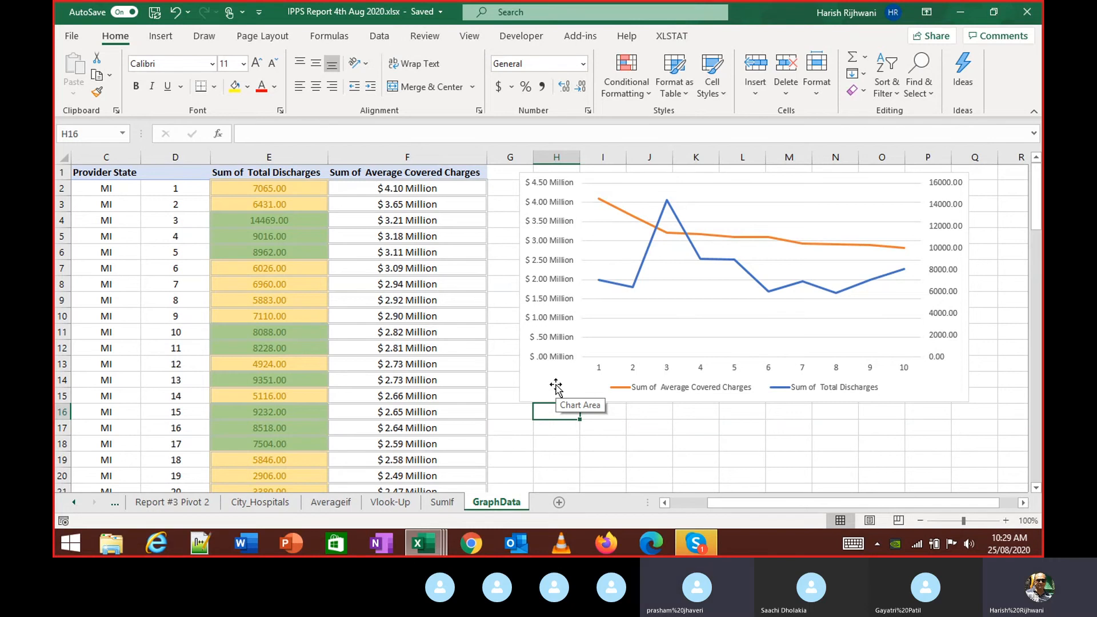
# Step: Switch to the Assignment # 1 - Data.xlsx workbook and go up to the specialty summary table on the Assignment sheet
pyautogui.press('alt')
pyautogui.press('w')
pyautogui.press('w')
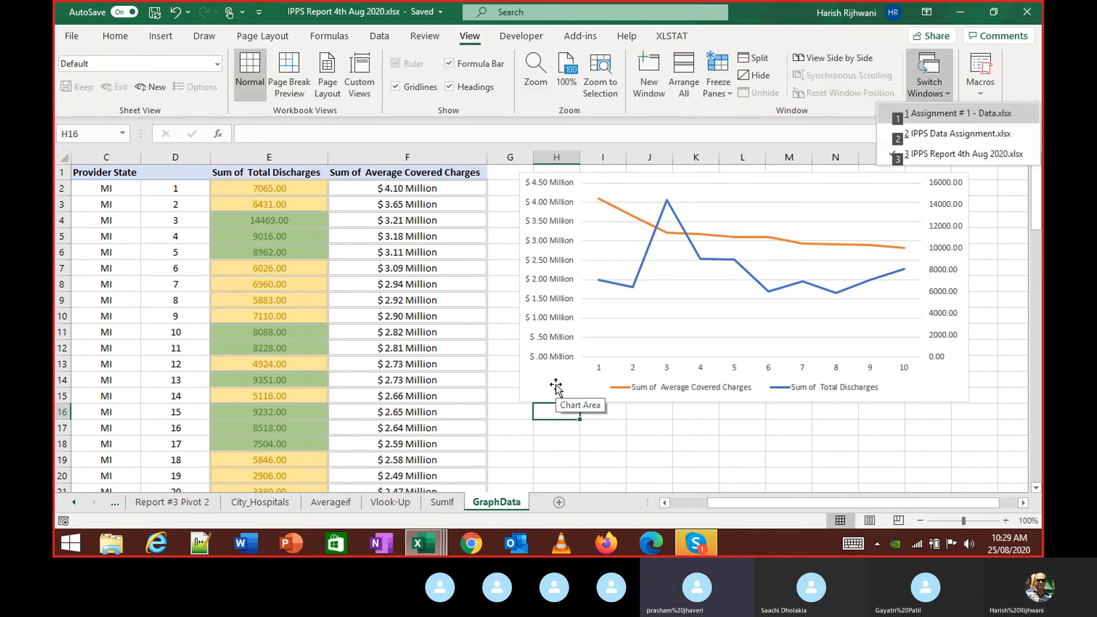
pyautogui.press('1')
pyautogui.press('Up')
pyautogui.press('Up')
pyautogui.press('Up')
pyautogui.press('Up')
pyautogui.press('Up')
pyautogui.press('Up')
pyautogui.press('Up')
pyautogui.press('Up')
pyautogui.press('Up')
pyautogui.press('Up')
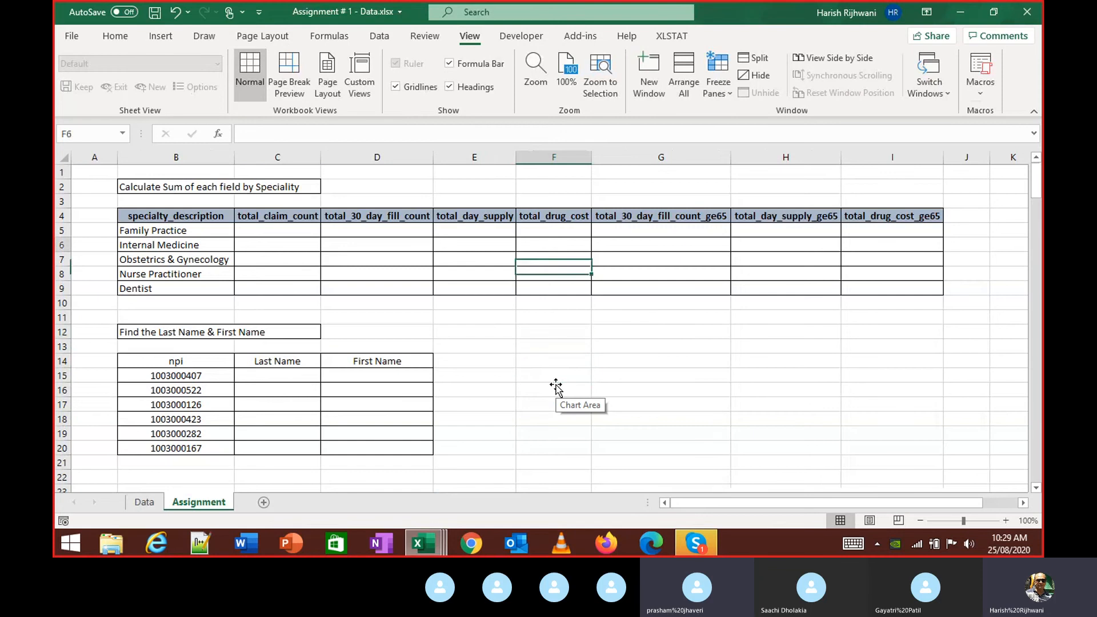
# Step: Go through the specialty descriptions in B5:B9, from Family Practice down to Dentist
pyautogui.press('Left')
pyautogui.press('Left')
pyautogui.press('Left')
pyautogui.press('Left')
pyautogui.press('Up')
pyautogui.press('Down')
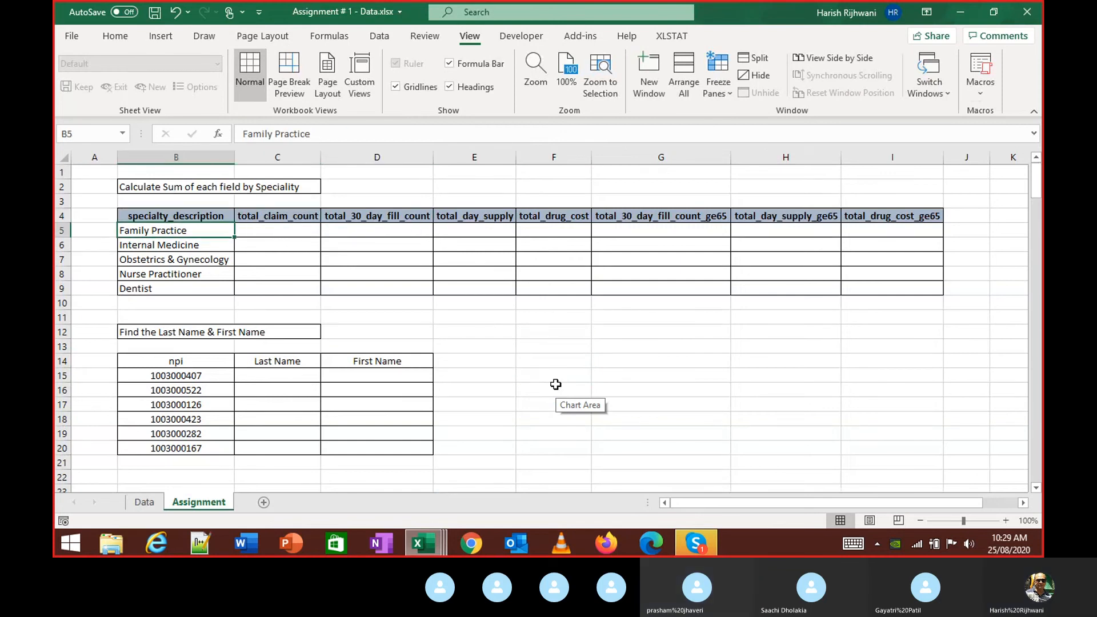
pyautogui.press('Down')
pyautogui.press('Down')
pyautogui.press('Down')
pyautogui.press('Down')
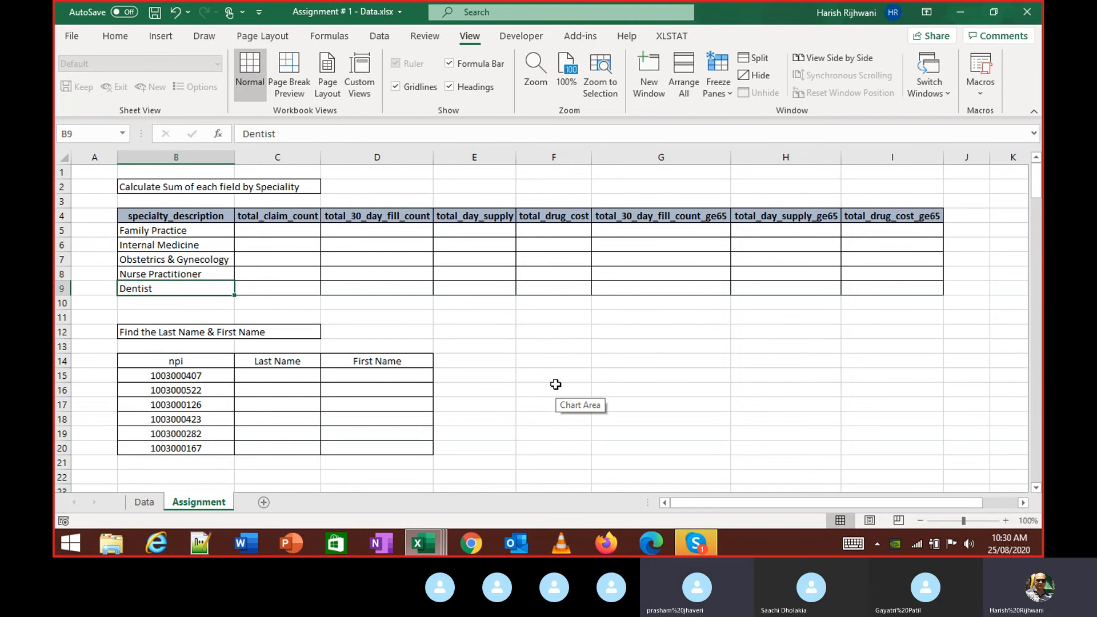
# Step: View the source records on the Data sheet and return to the total_claim_count column on the Assignment sheet
pyautogui.hotkey('ctrl', 'pageup')
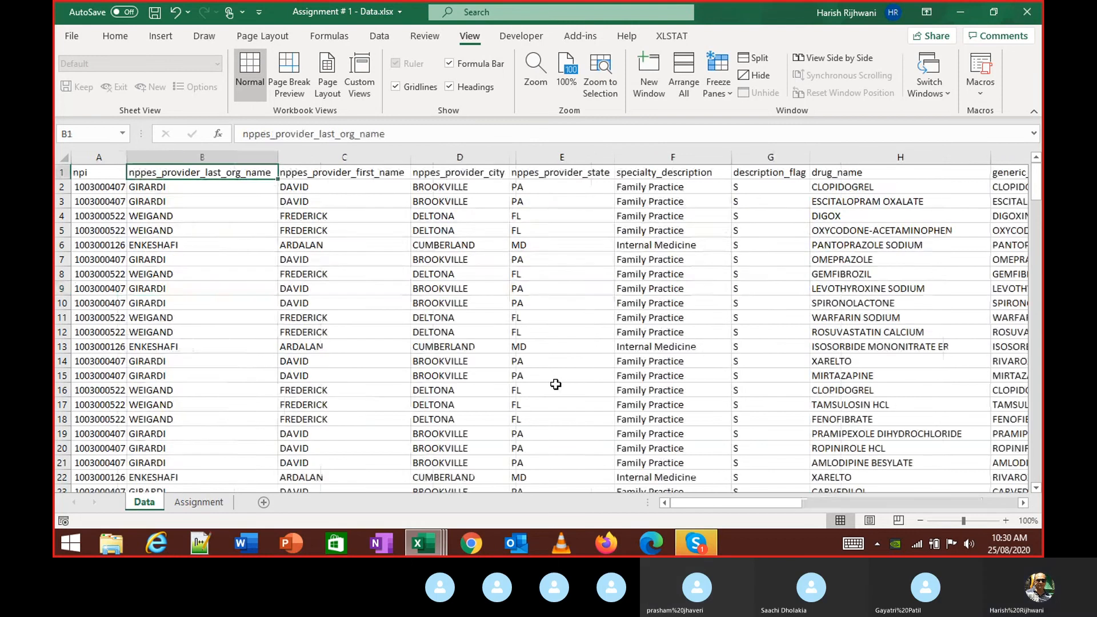
pyautogui.hotkey('ctrl', 'pagedown')
pyautogui.press('Right')
pyautogui.press('Right')
pyautogui.press('Up')
pyautogui.press('Up')
pyautogui.press('Up')
pyautogui.press('Left')
pyautogui.press('Up')
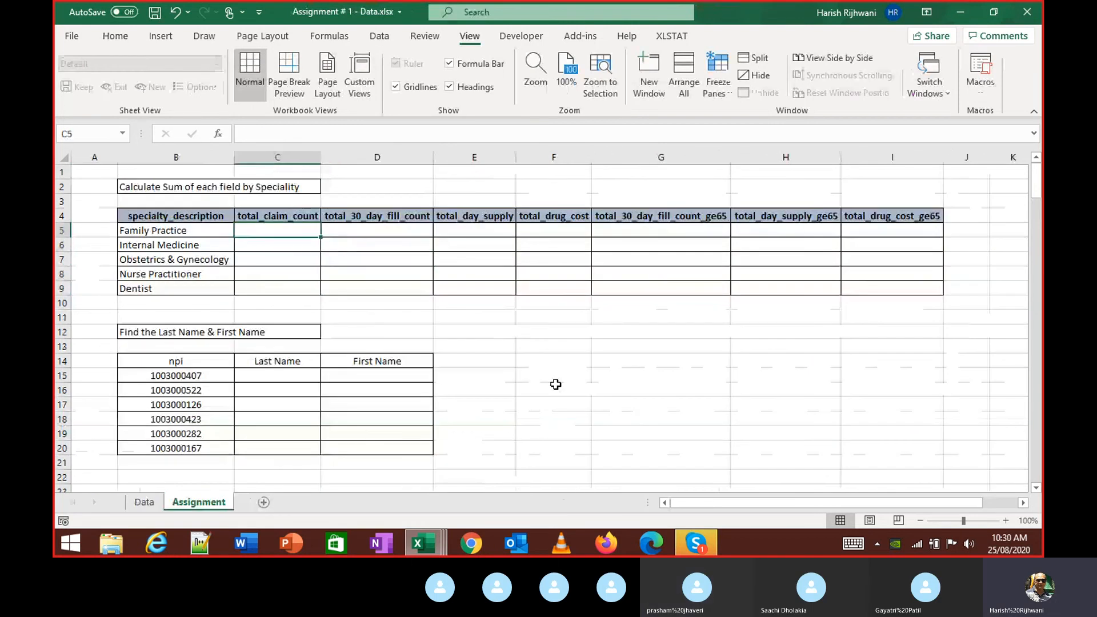
# Step: Review the summary table's fields across row 4, from total_claim_count to total_drug_cost_ge65
pyautogui.press('Left')
pyautogui.press('Up')
pyautogui.hotkey('ctrl', 'Right')
pyautogui.press('Down')
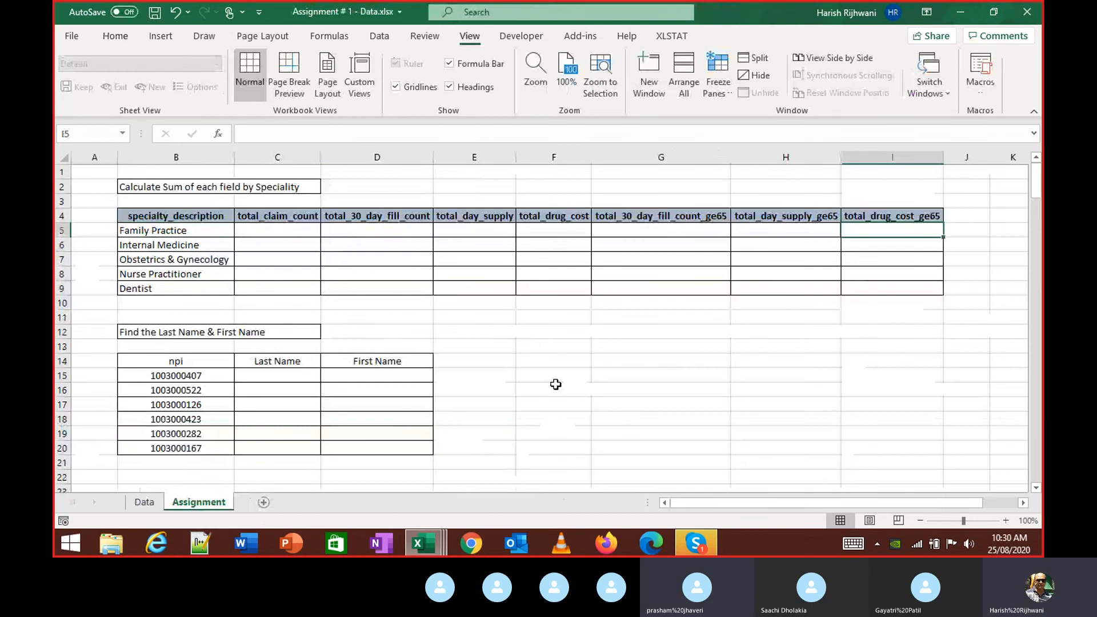
pyautogui.hotkey('ctrl', 'Left')
pyautogui.press('Right')
pyautogui.press('Right')
pyautogui.press('Left')
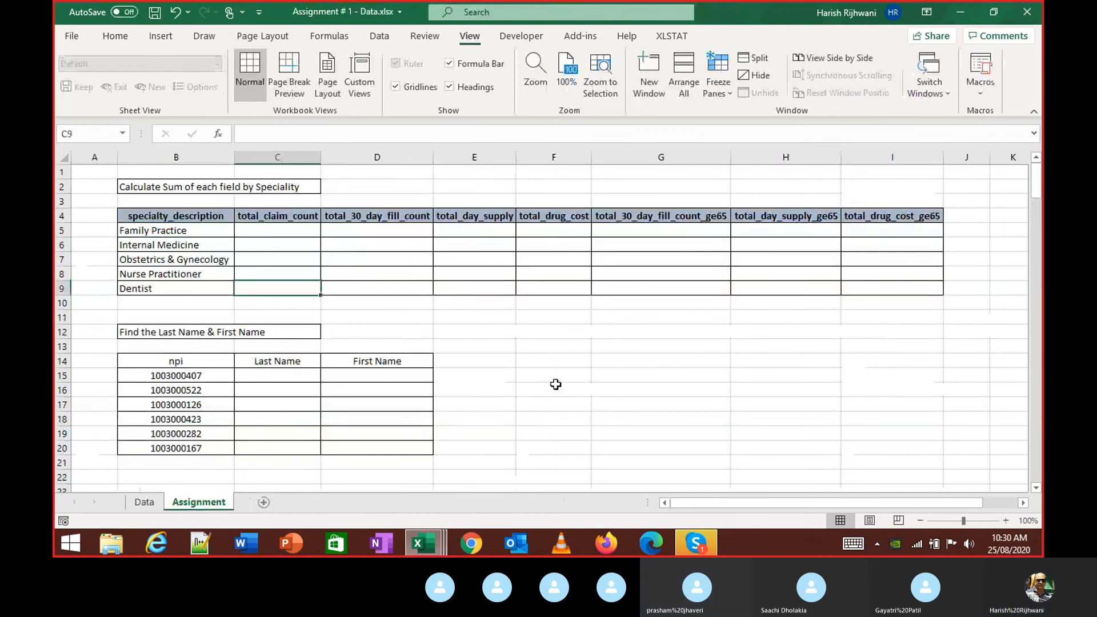
# Step: Highlight the whole specialty summary table, B4:I9, several times to show the range to fill, and end in cell A1
pyautogui.press('Up')
pyautogui.press('Left')
pyautogui.hotkey('shift', 'Down')
pyautogui.hotkey('shift', 'Down')
pyautogui.hotkey('shift', 'Down')
pyautogui.hotkey('shift', 'Down')
pyautogui.hotkey('shift', 'Down')
pyautogui.hotkey('ctrl', 'shift', 'Right')
pyautogui.press('Right')
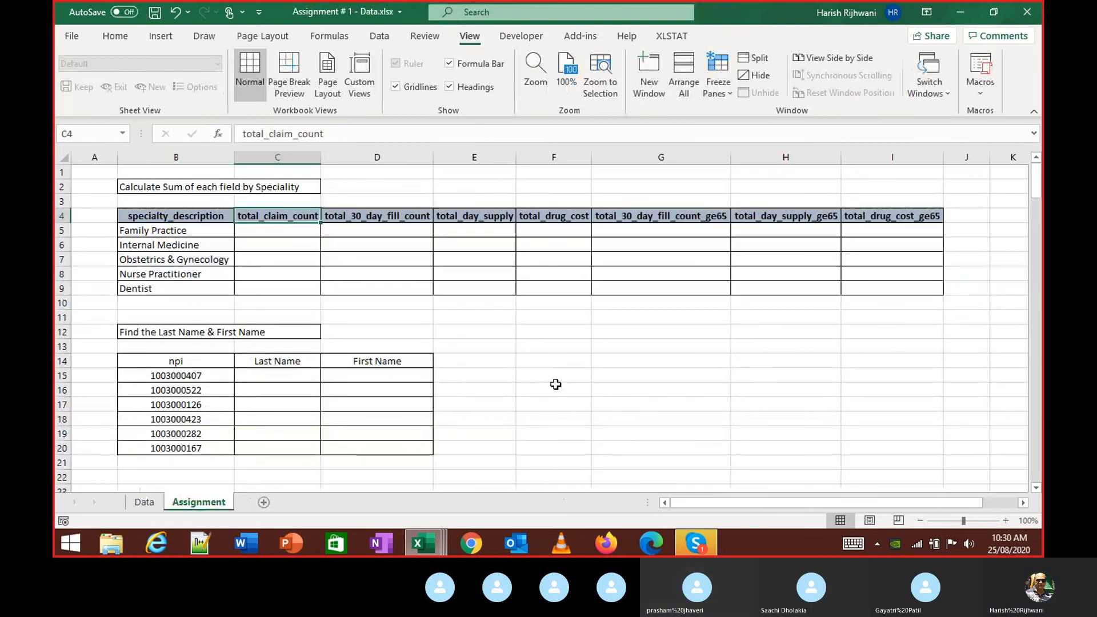
pyautogui.press('Left')
pyautogui.hotkey('shift', 'Down')
pyautogui.hotkey('shift', 'Down')
pyautogui.hotkey('shift', 'Down')
pyautogui.hotkey('shift', 'Down')
pyautogui.hotkey('shift', 'Down')
pyautogui.hotkey('ctrl', 'shift', 'Right')
pyautogui.press('Left')
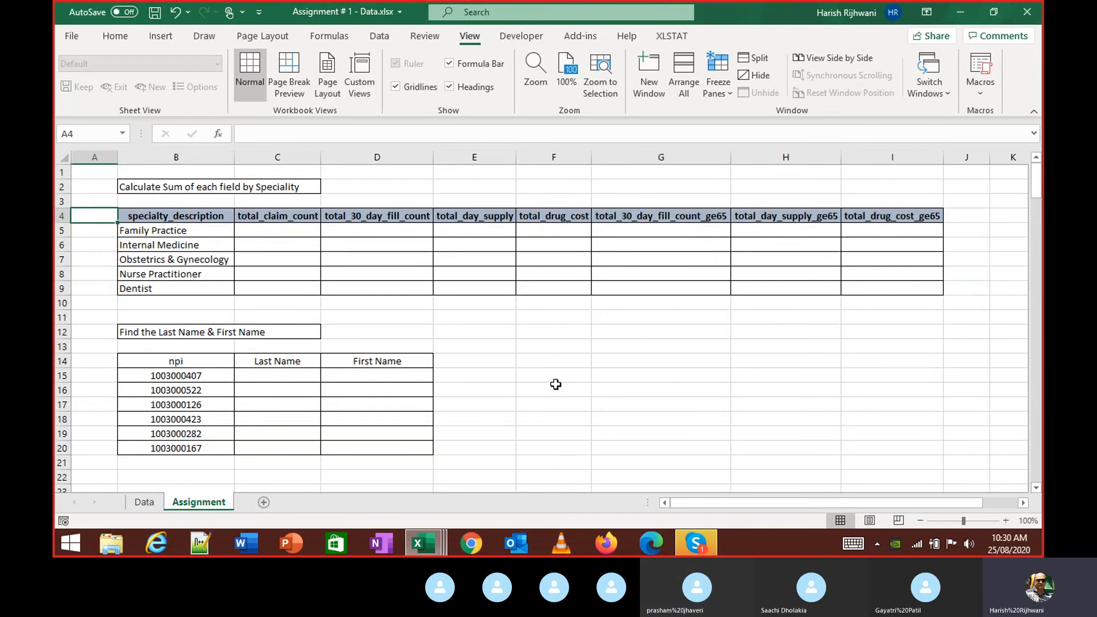
pyautogui.press('Right')
pyautogui.hotkey('shift', 'Down')
pyautogui.hotkey('shift', 'Down')
pyautogui.hotkey('shift', 'Down')
pyautogui.hotkey('shift', 'Down')
pyautogui.hotkey('shift', 'Down')
pyautogui.hotkey('ctrl', 'shift', 'Right')
pyautogui.press('Left')
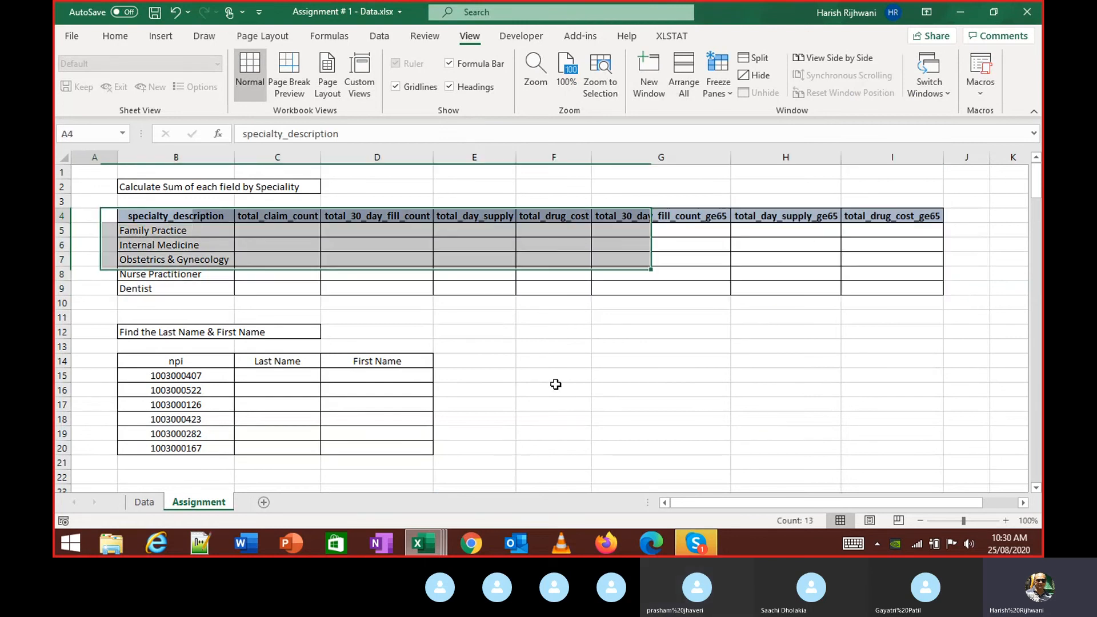
pyautogui.press('Right')
pyautogui.hotkey('shift', 'Down')
pyautogui.hotkey('shift', 'Down')
pyautogui.hotkey('shift', 'Down')
pyautogui.hotkey('shift', 'Down')
pyautogui.hotkey('shift', 'Down')
pyautogui.hotkey('ctrl', 'shift', 'Right')
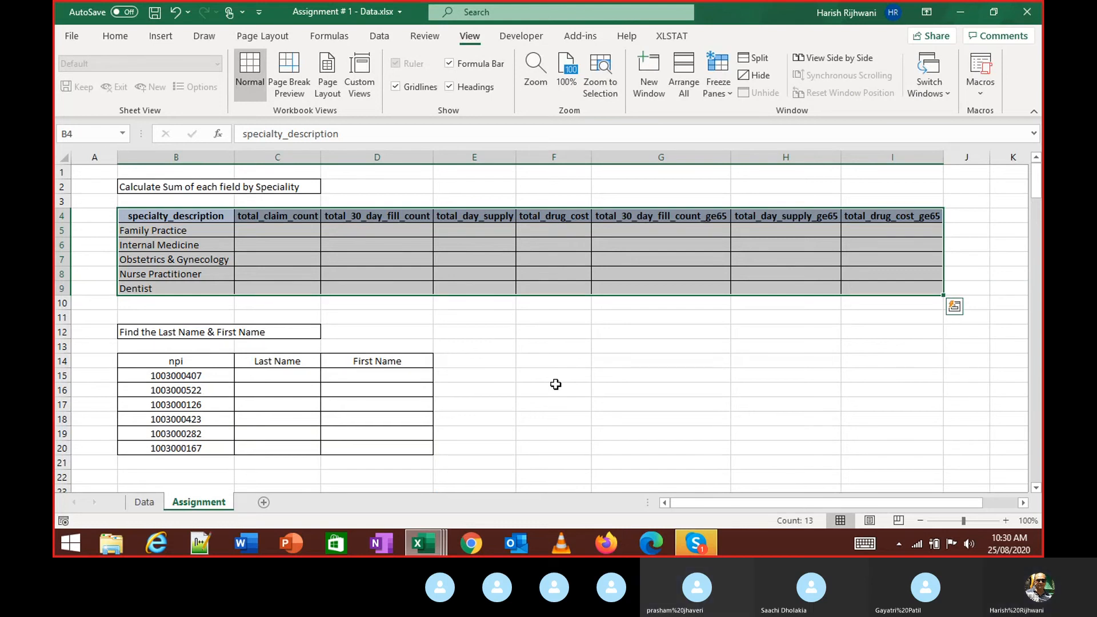
pyautogui.press('Up')
pyautogui.press('Up')
pyautogui.press('Up')
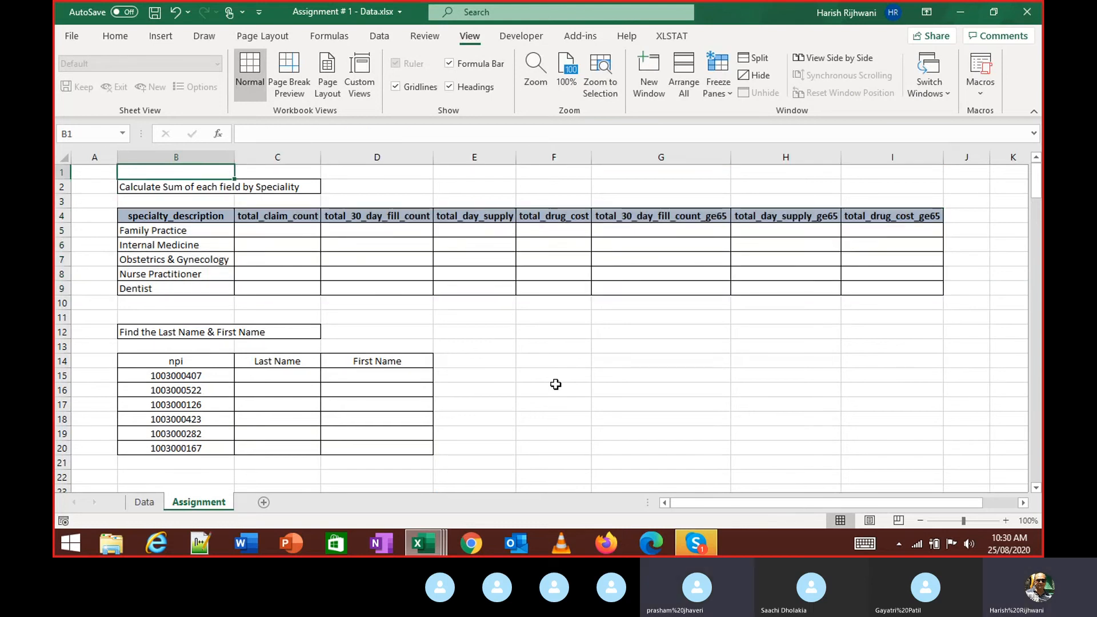
pyautogui.press('Left')
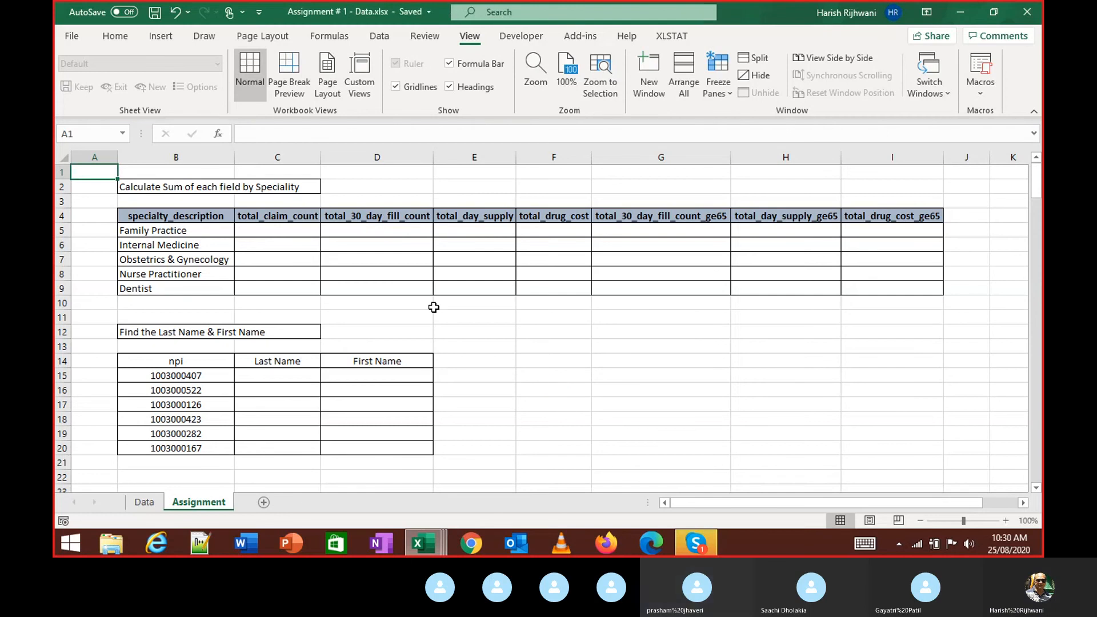
# Step: Return to the IPPS Report workbook, switch to the Skype call and open its screen sharing options
pyautogui.moveTo(707, 552)
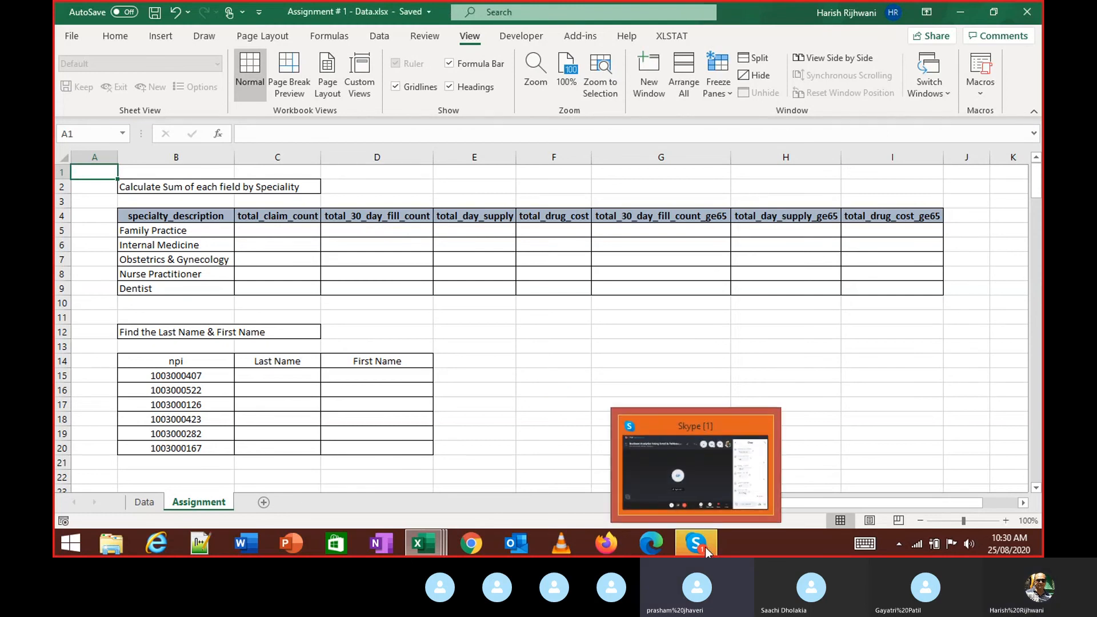
pyautogui.click(454, 361)
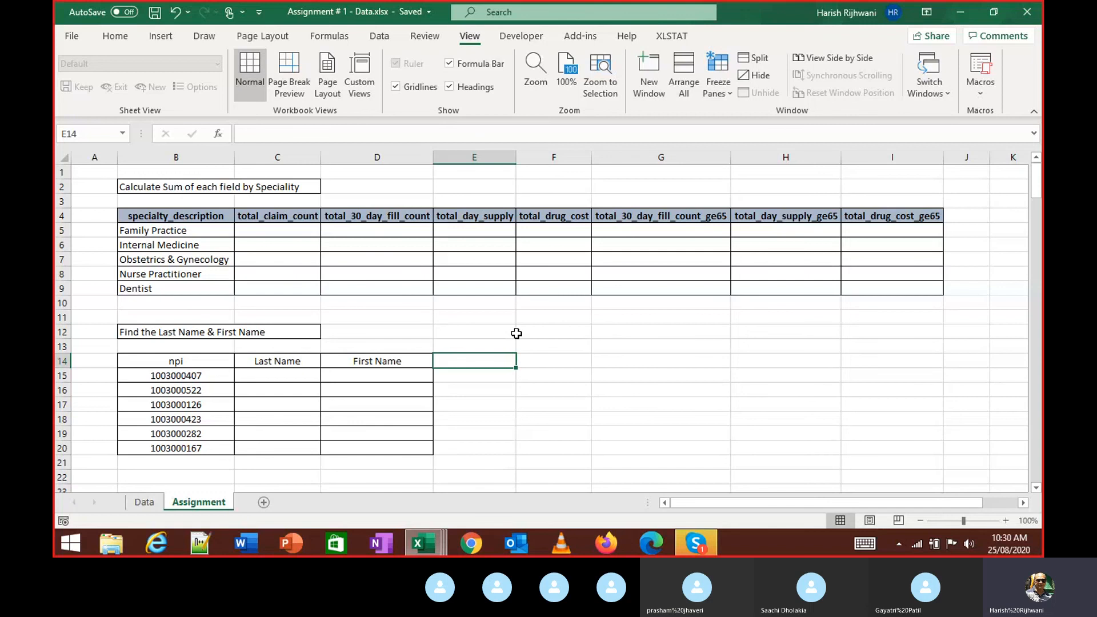
pyautogui.hotkey('alt', 'Tab')
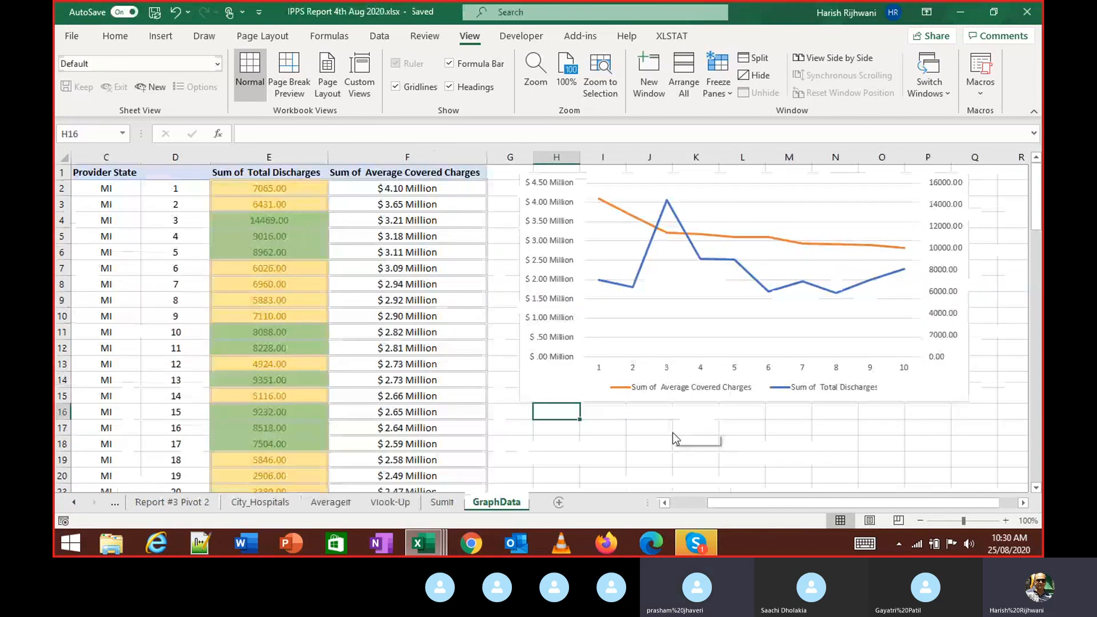
pyautogui.click(697, 552)
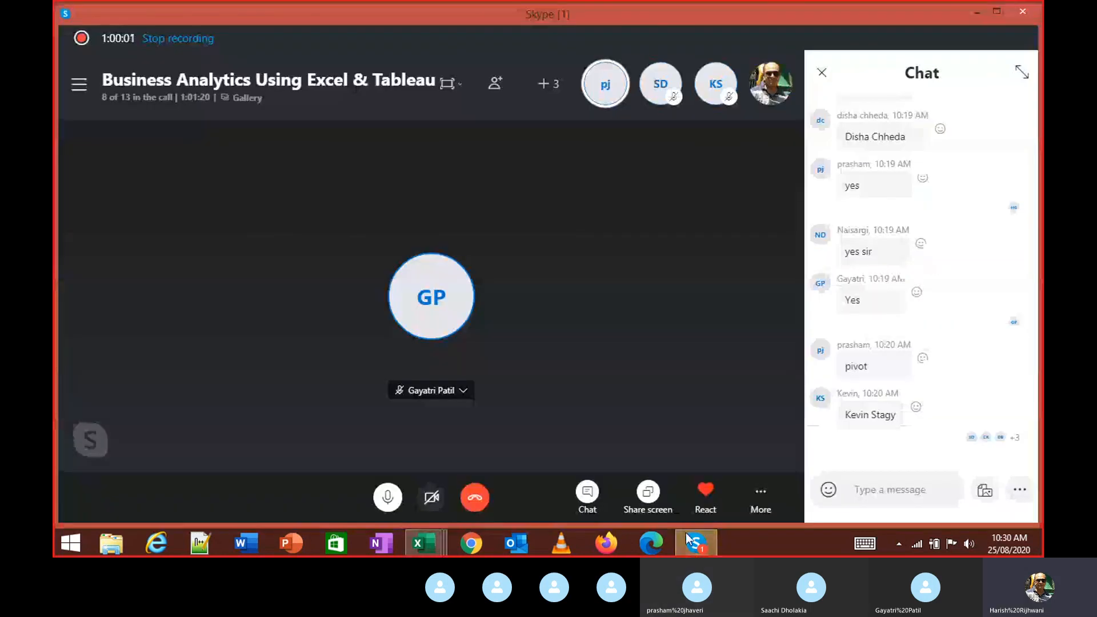
pyautogui.click(648, 494)
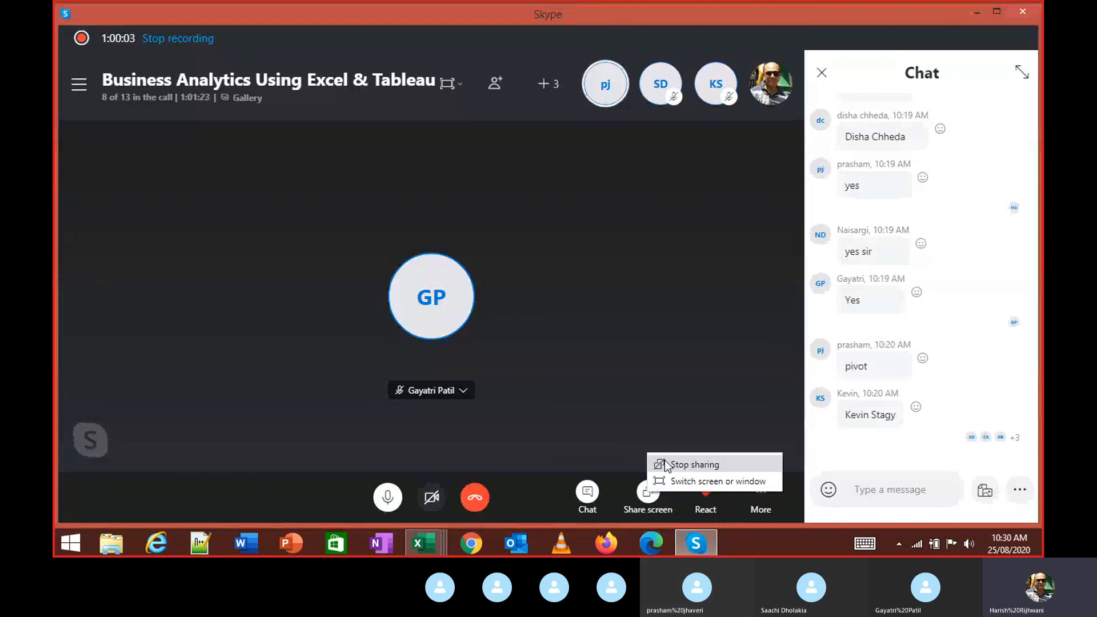